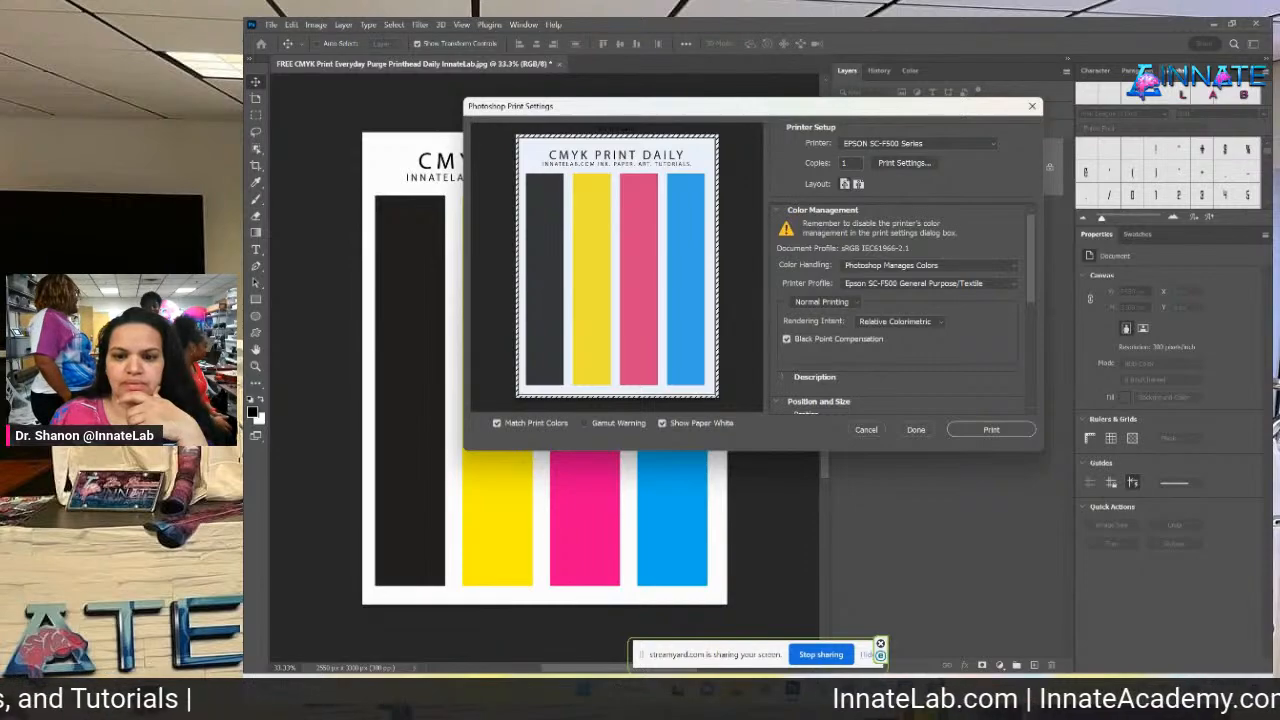
Check the StreamYard broadcast in the browser, and return to the Photoshop print settings.
click(933, 690)
click(875, 645)
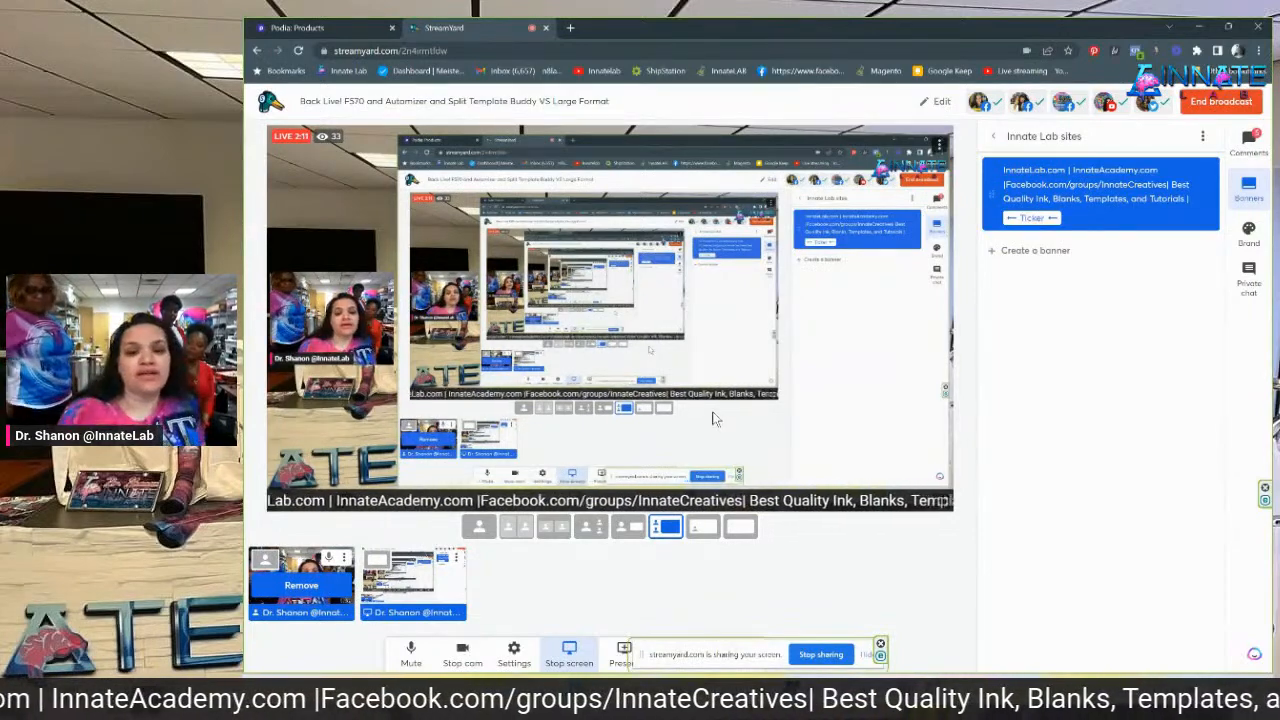
key(alt+Tab)
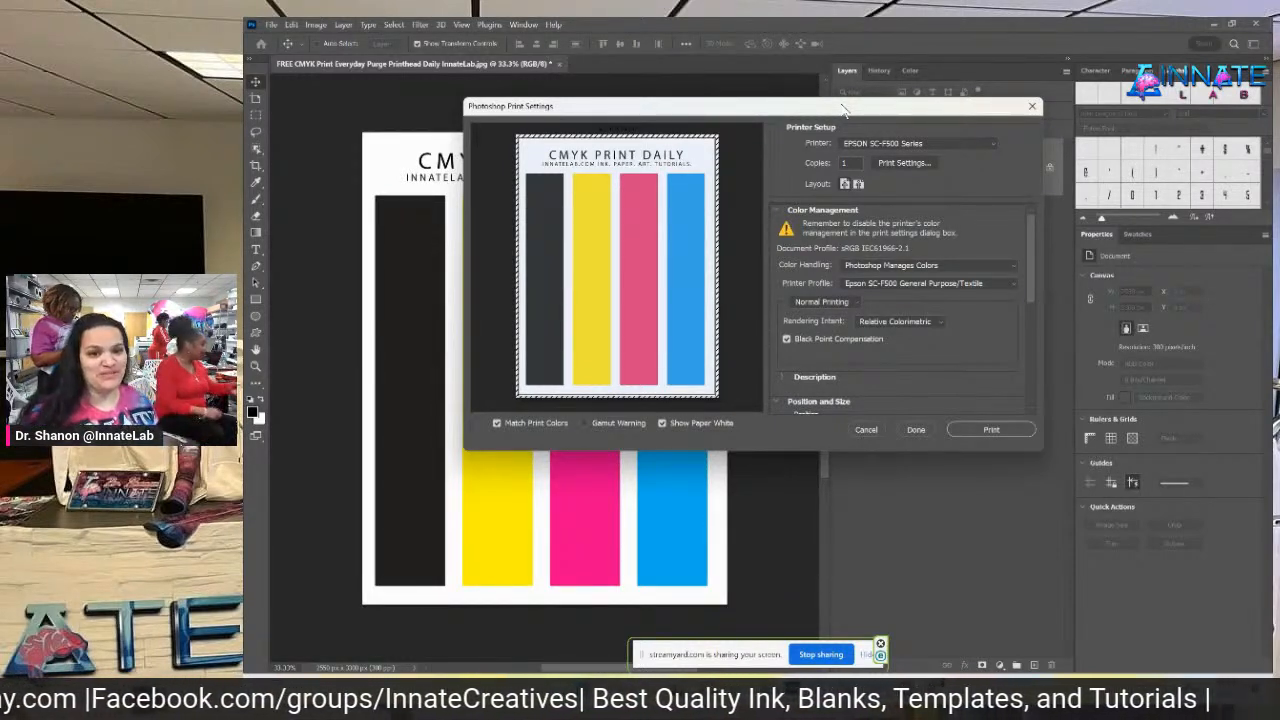
Hide the screen-sharing notice and show the live comments in the StreamYard studio.
click(866, 655)
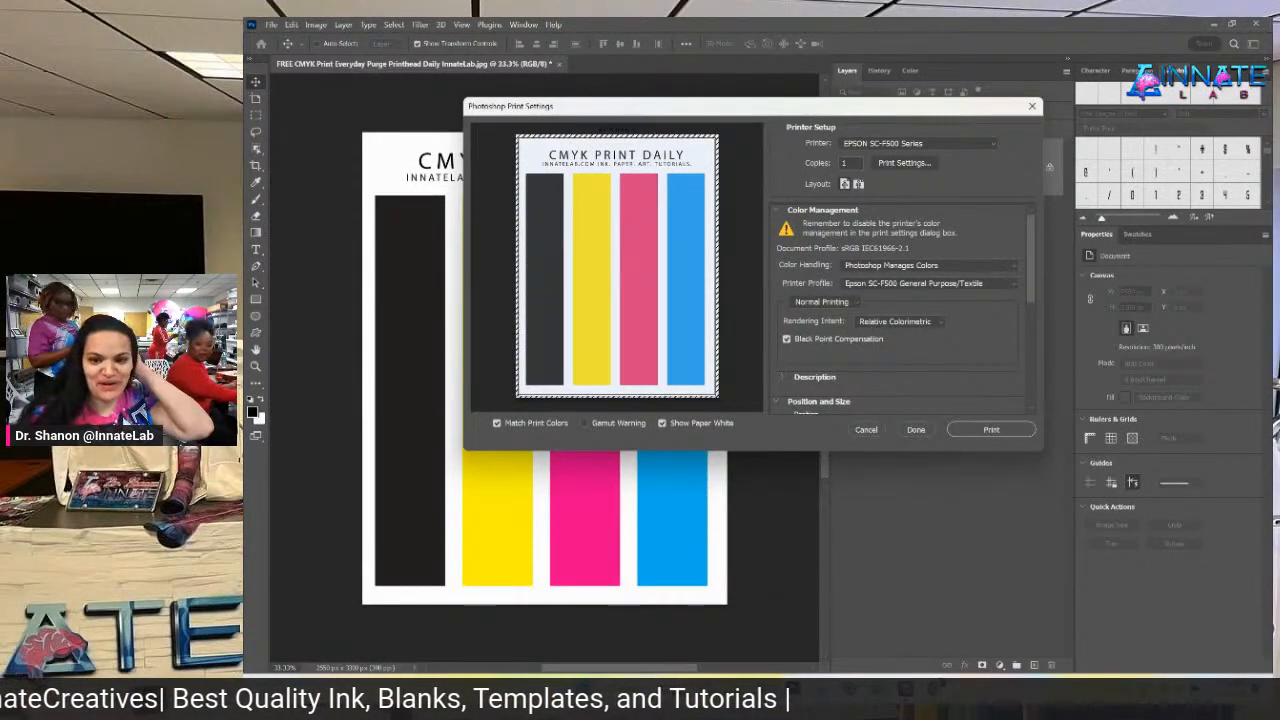
click(885, 615)
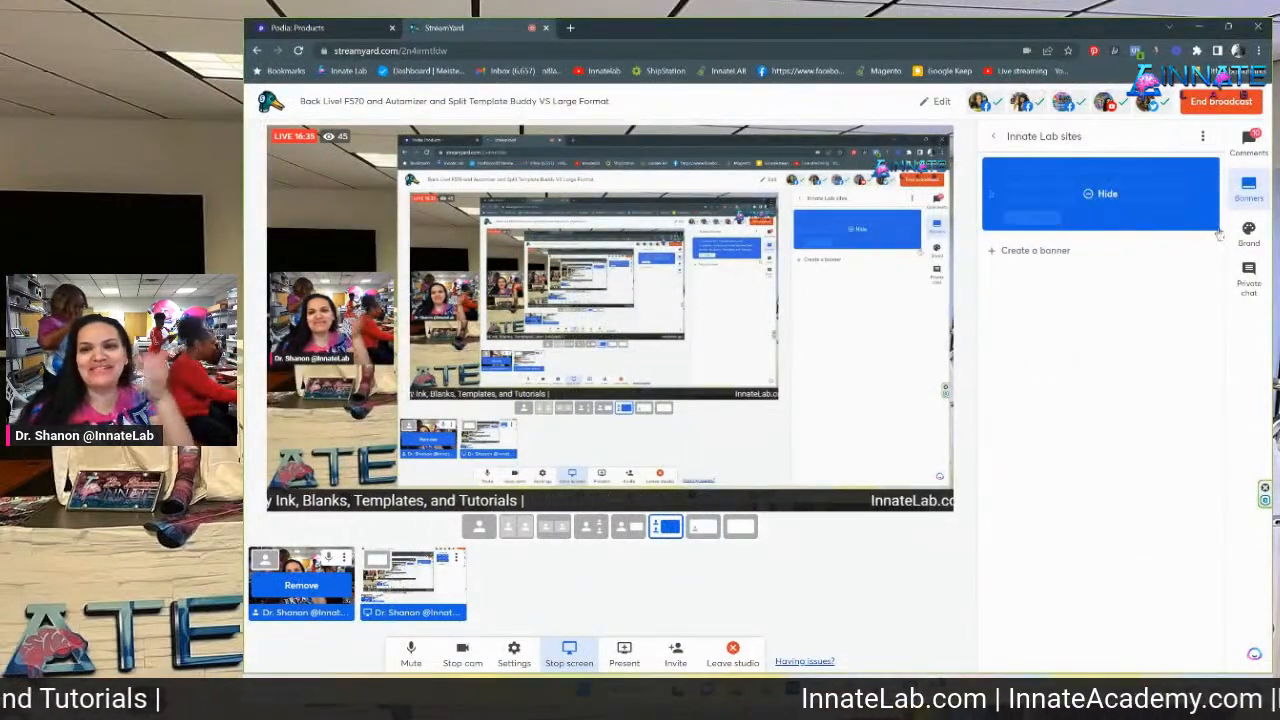
click(1248, 145)
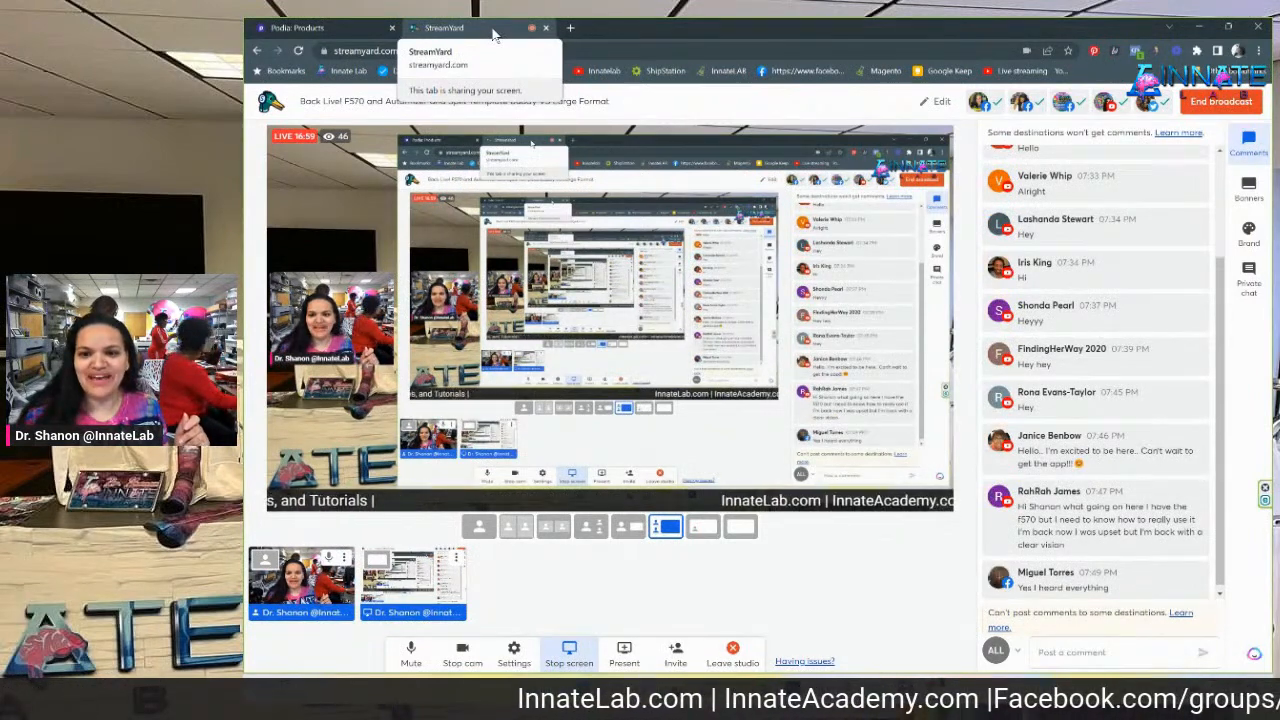
Move the StreamYard tab into its own window and close the Podia Products window.
drag(492, 33, 246, 540)
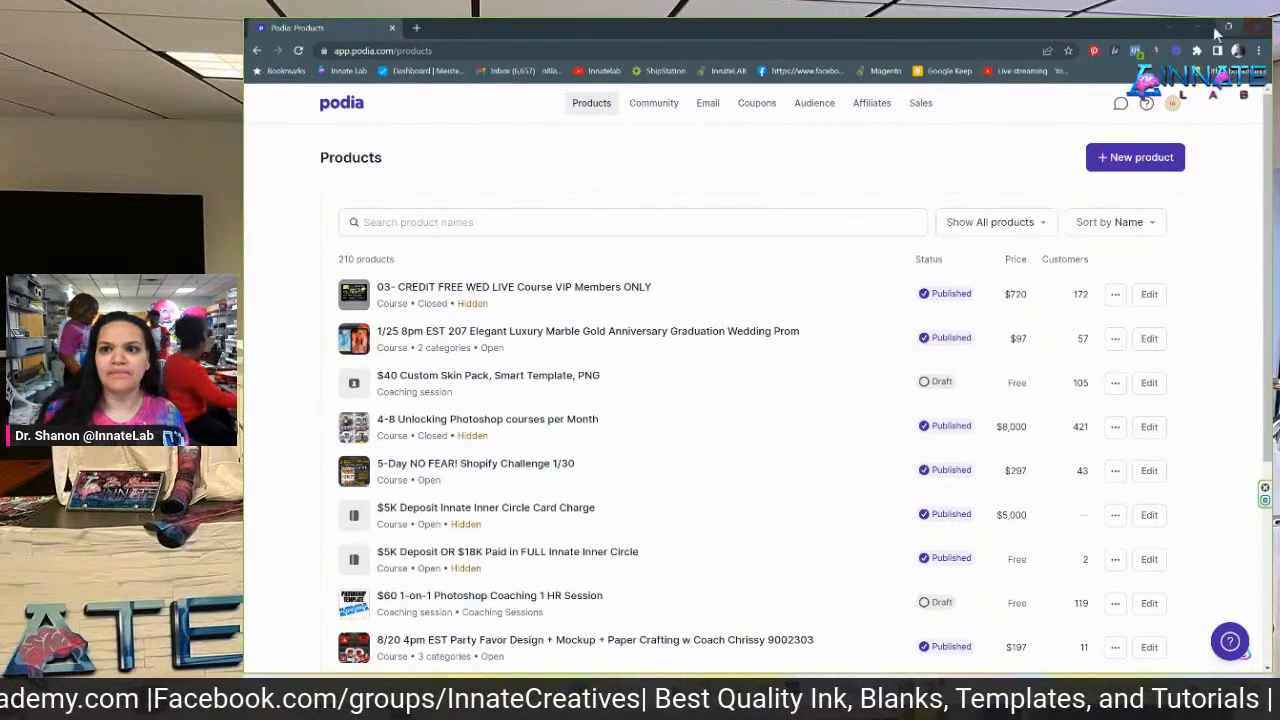
click(1257, 29)
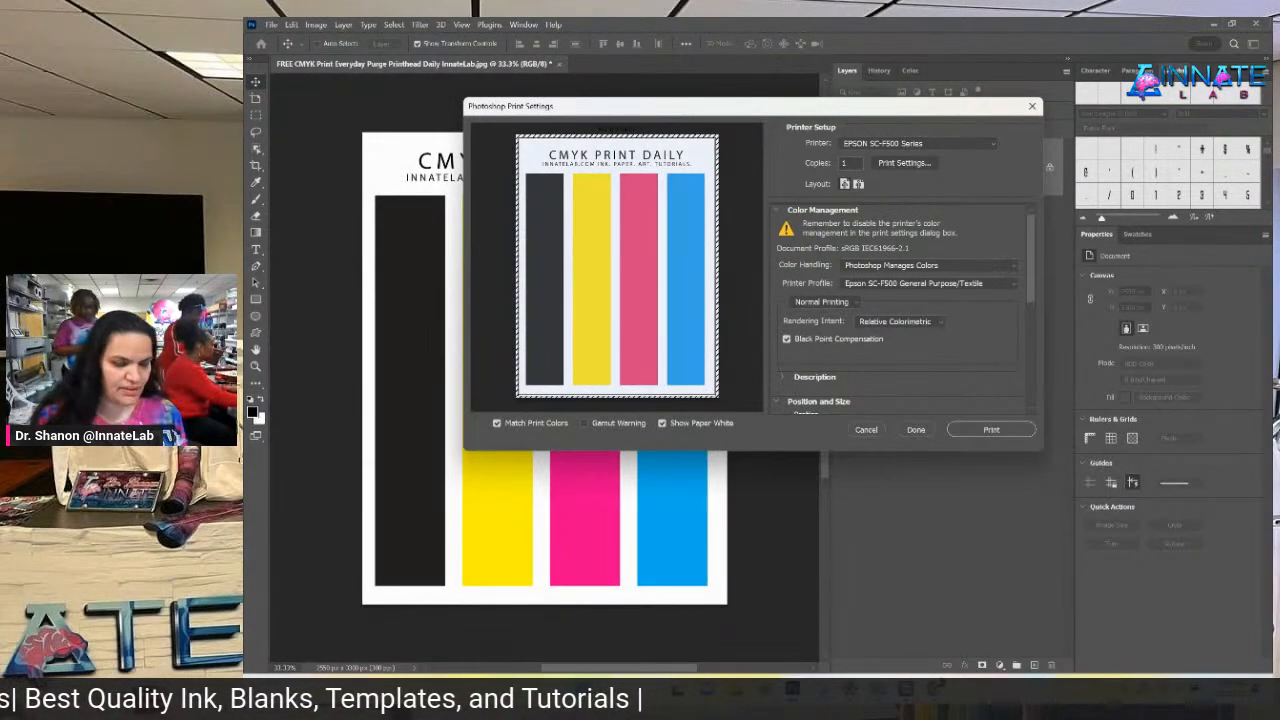
Review the user-defined document size and custom paper size options in the EPSON SC-F500 Series printer properties.
click(904, 162)
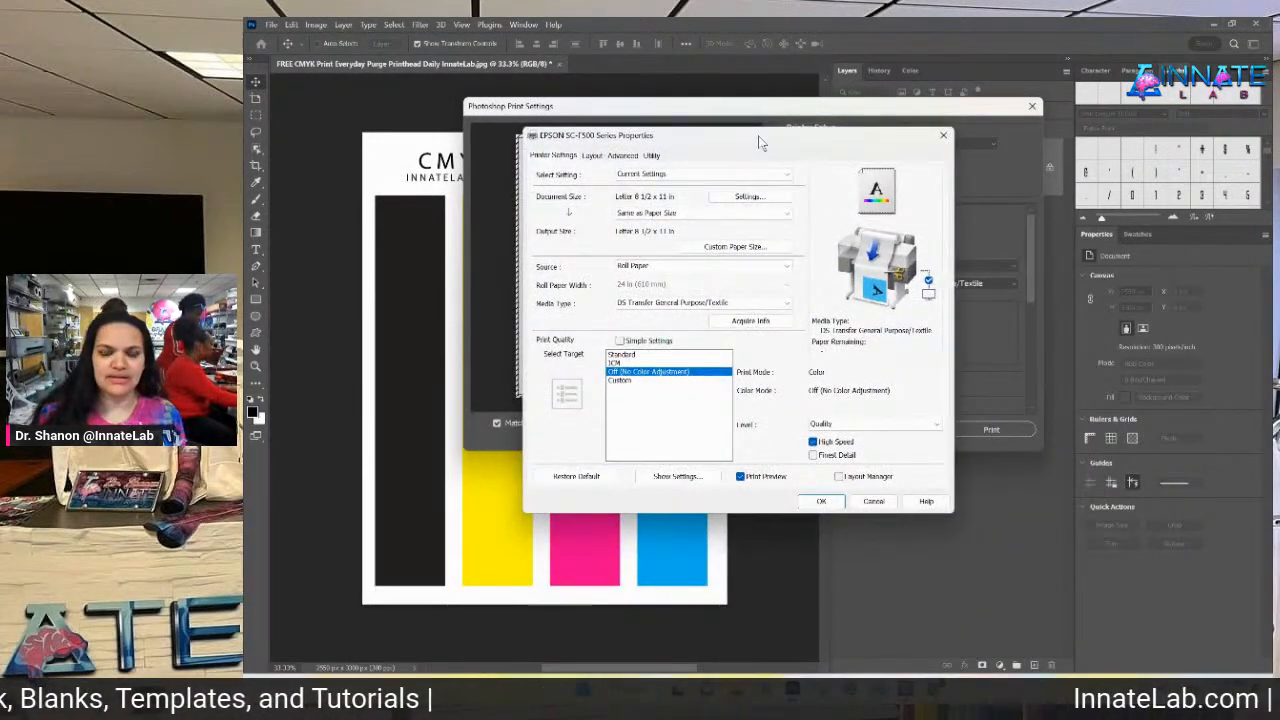
drag(760, 141, 762, 102)
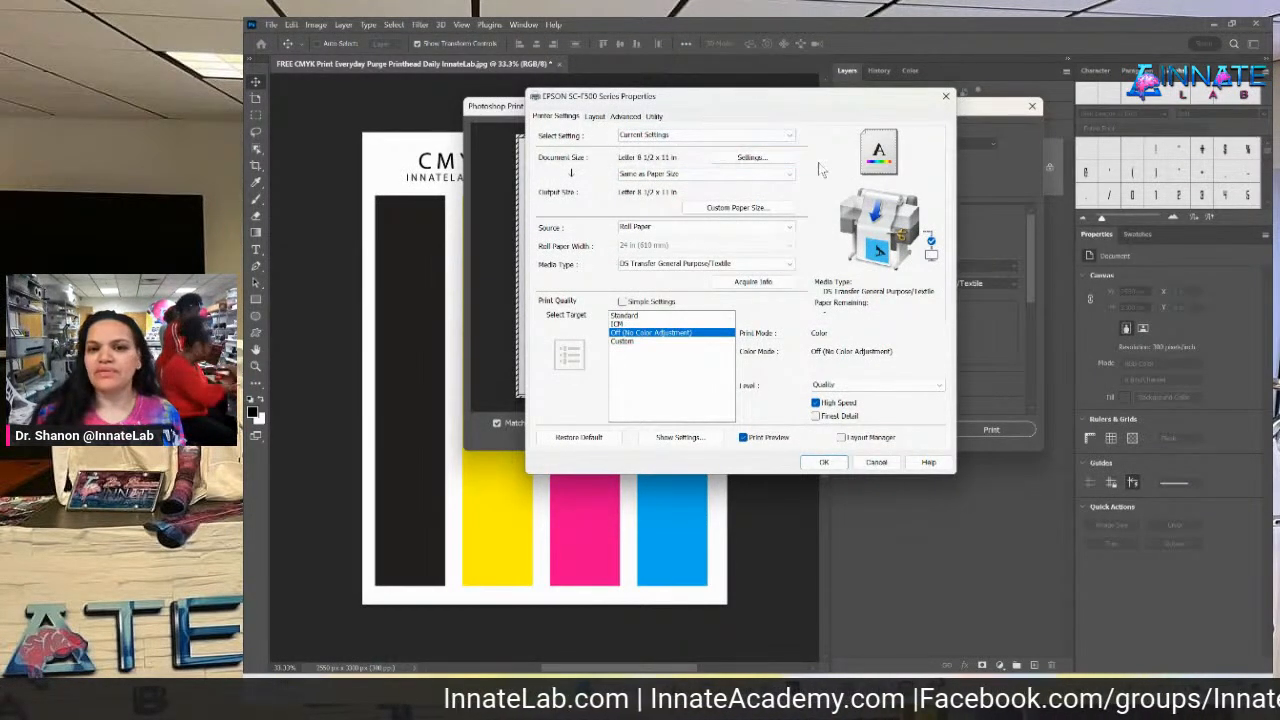
click(760, 158)
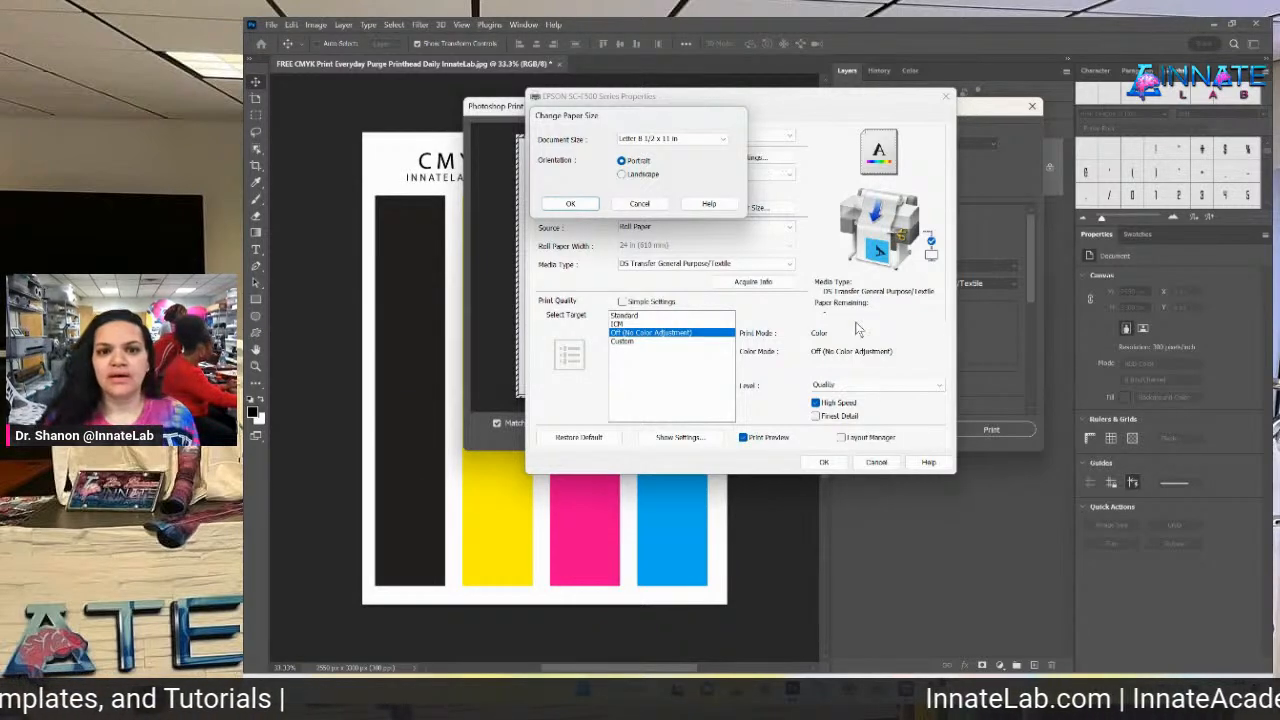
click(683, 144)
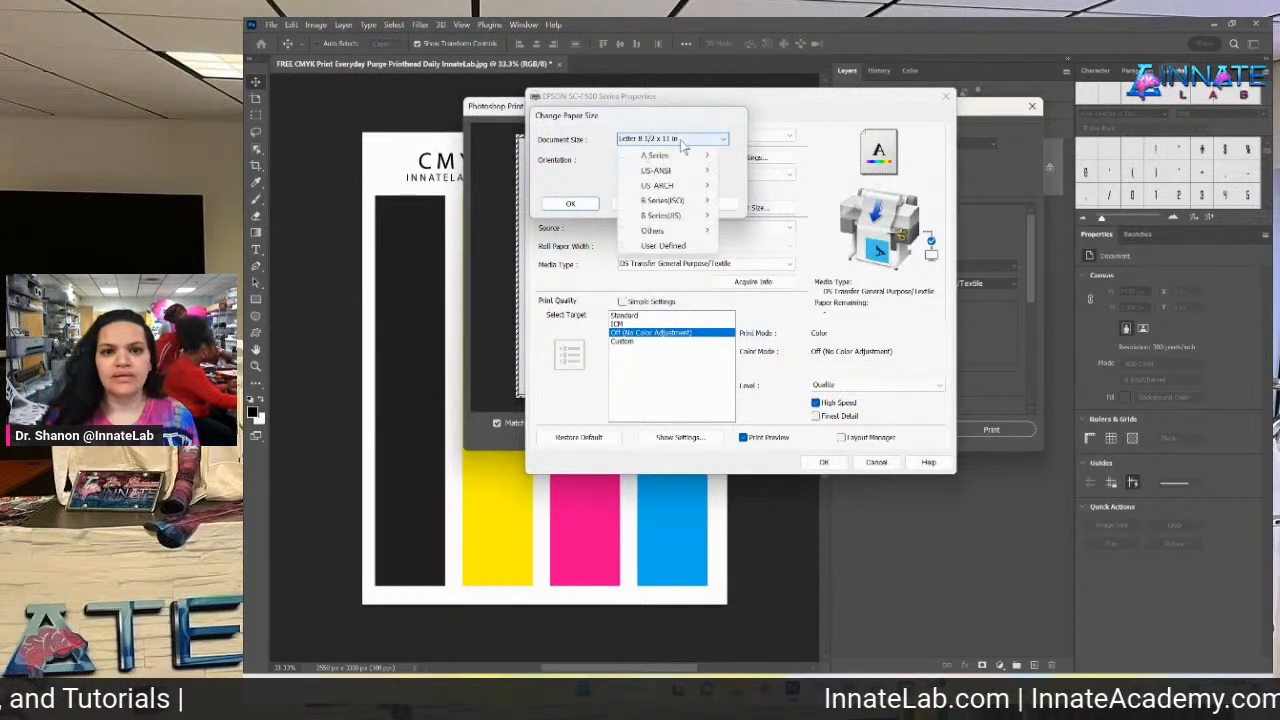
click(663, 245)
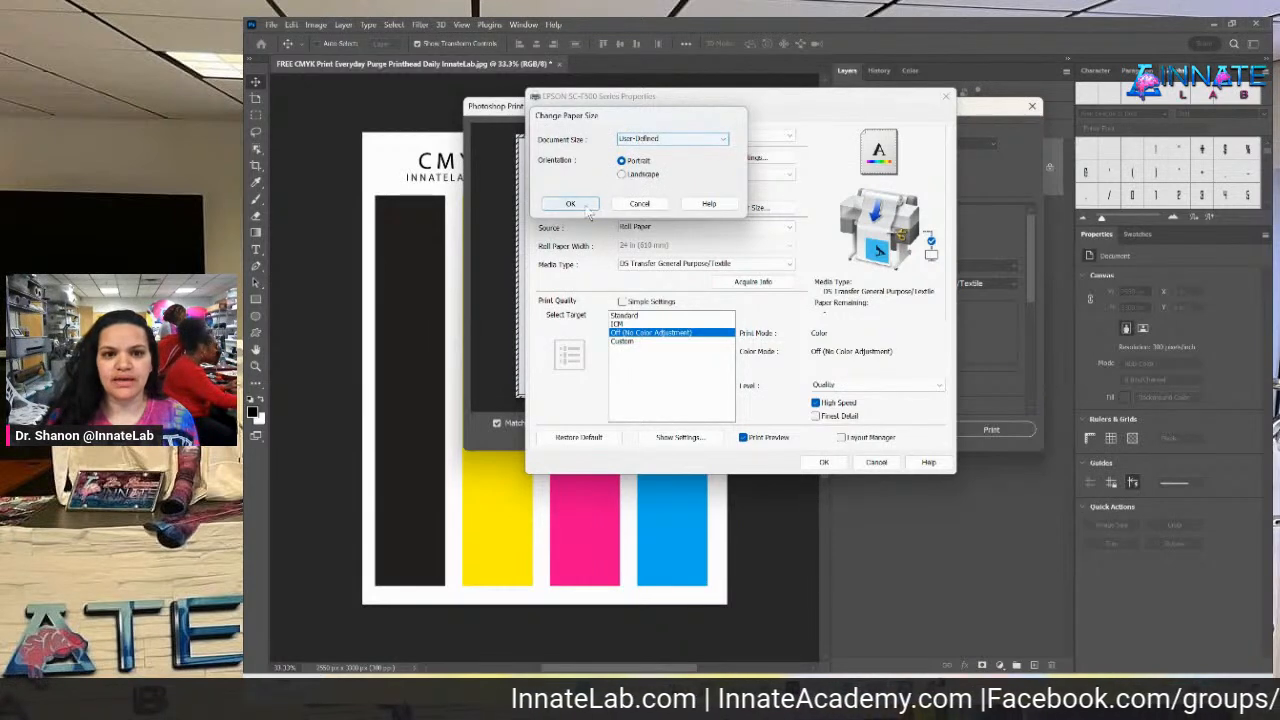
click(662, 206)
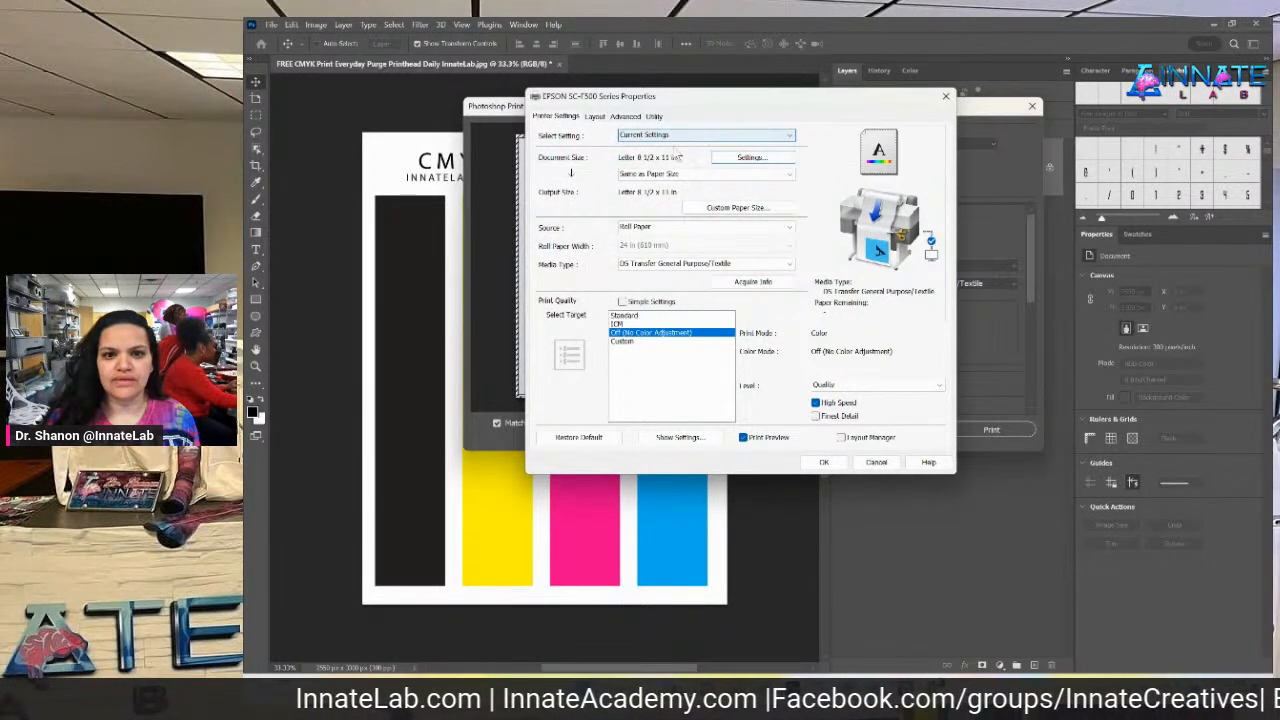
click(757, 210)
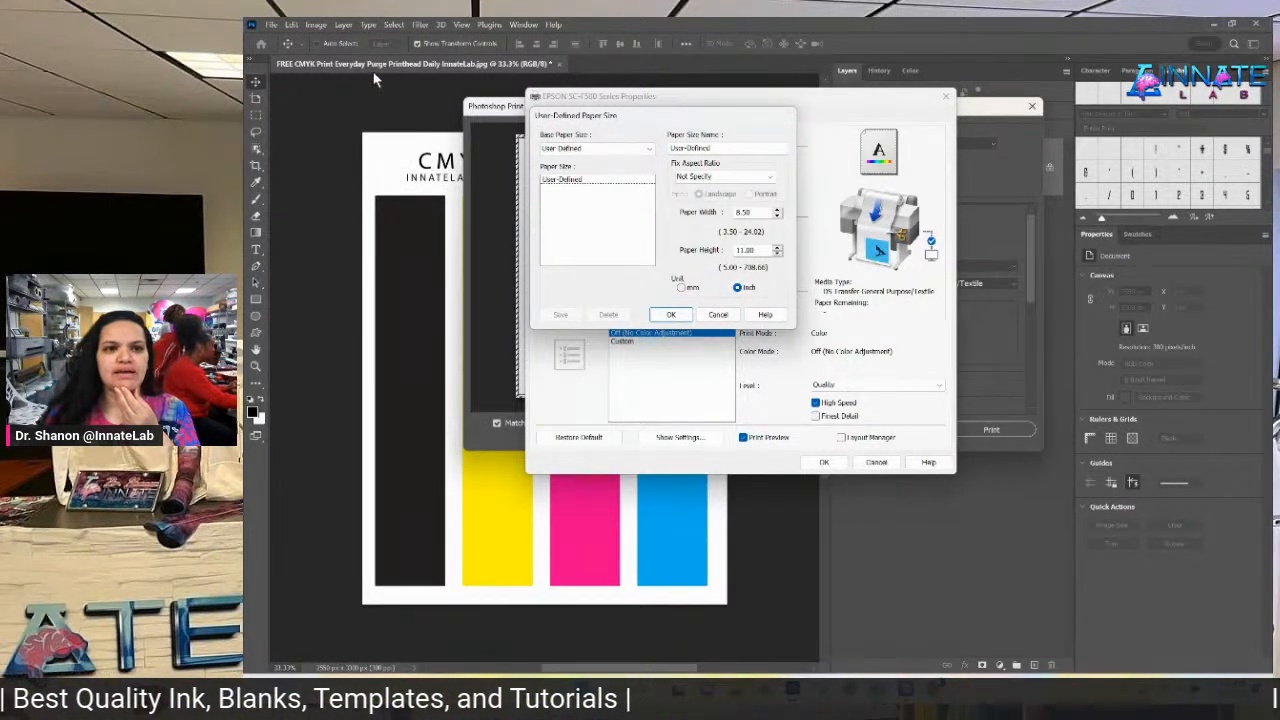
Switch to File Explorer and open the Downloads folder.
mouse_move(736, 690)
click(735, 612)
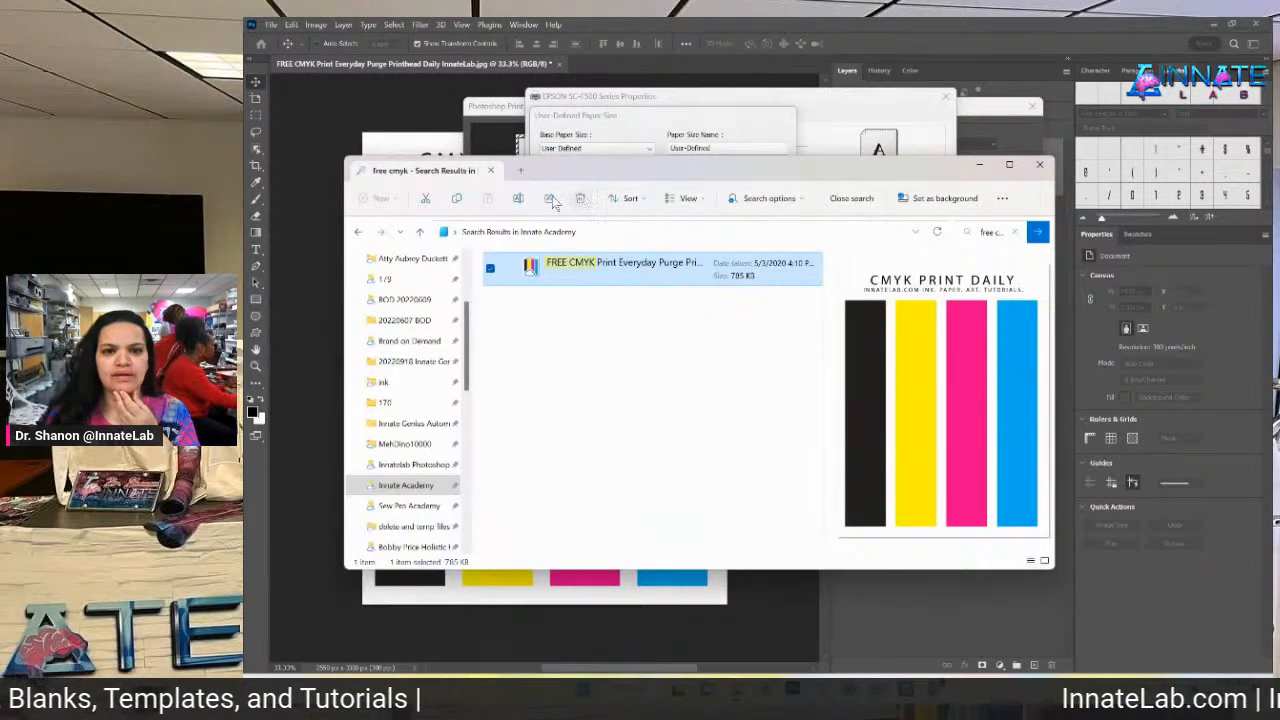
scroll(422, 358, up, 3)
scroll(430, 380, down, 4)
scroll(430, 405, down, 3)
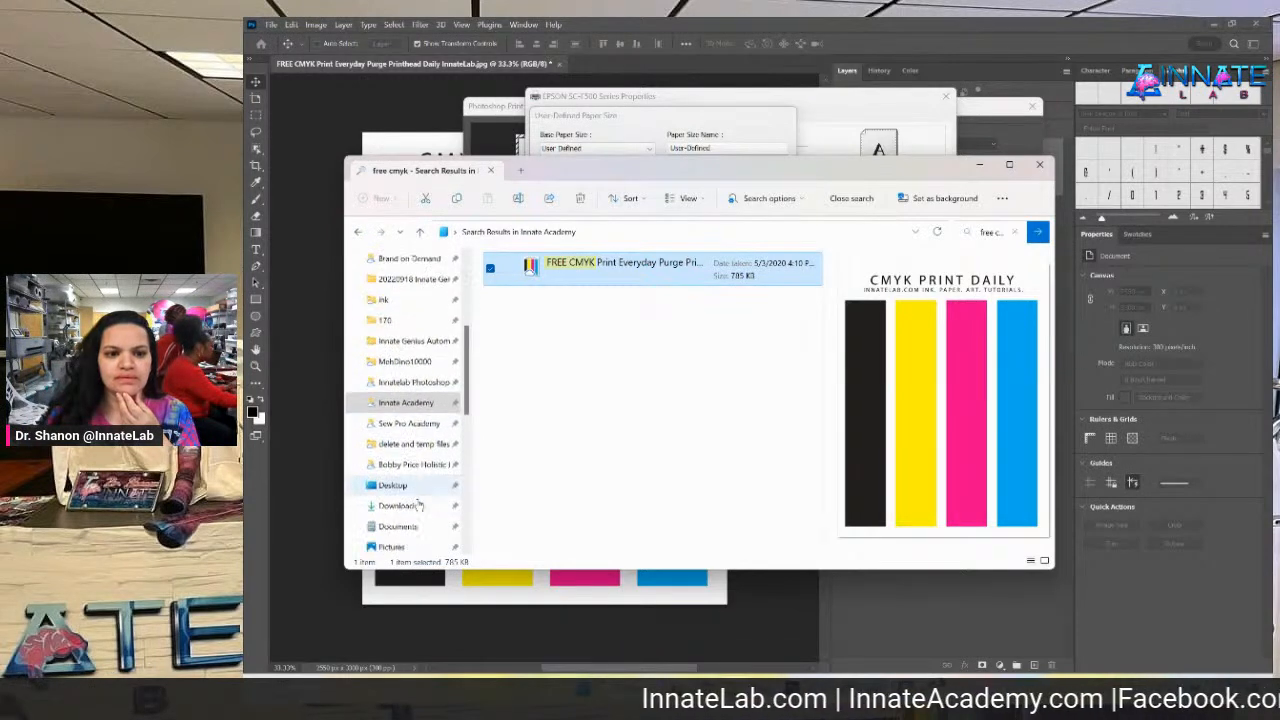
click(418, 510)
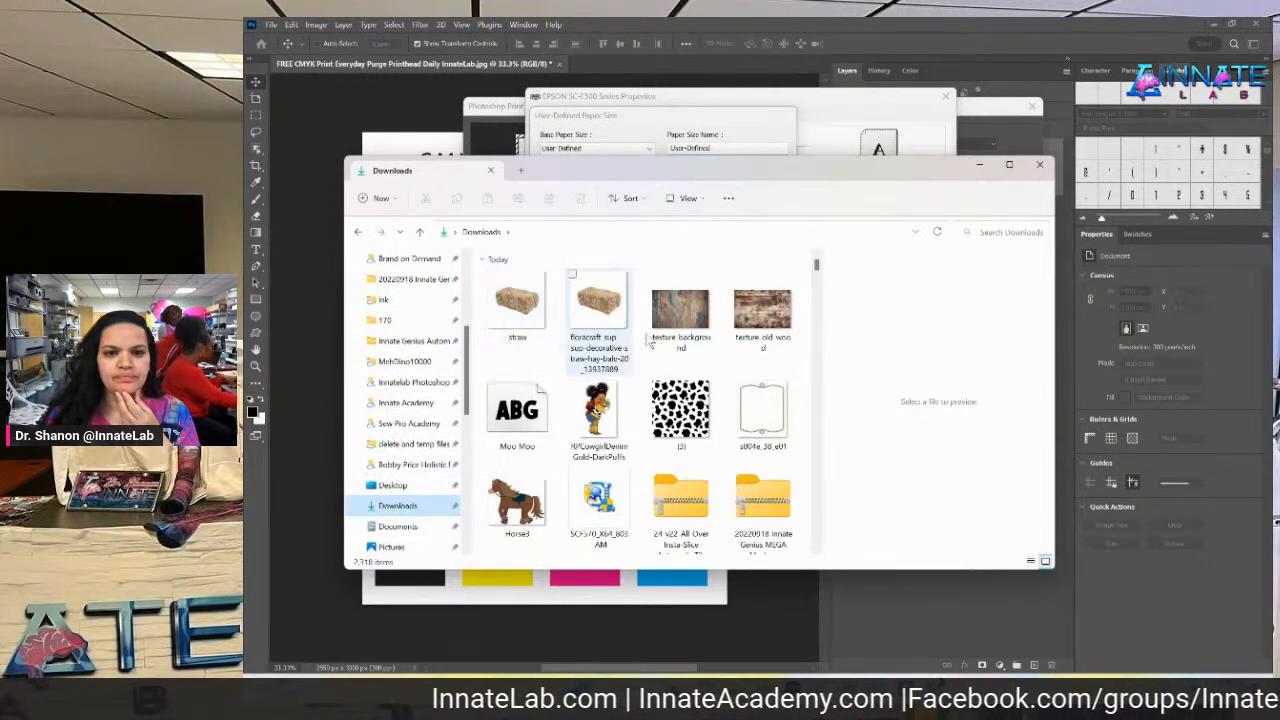
Extract the zipped 24-v22-All-Over Insta-Slice Automatic Tile Youth XS-S Tru Colors Sublimation Ink archive to its suggested folder, and return to Photoshop.
scroll(648, 410, down, 2)
scroll(640, 415, down, 3)
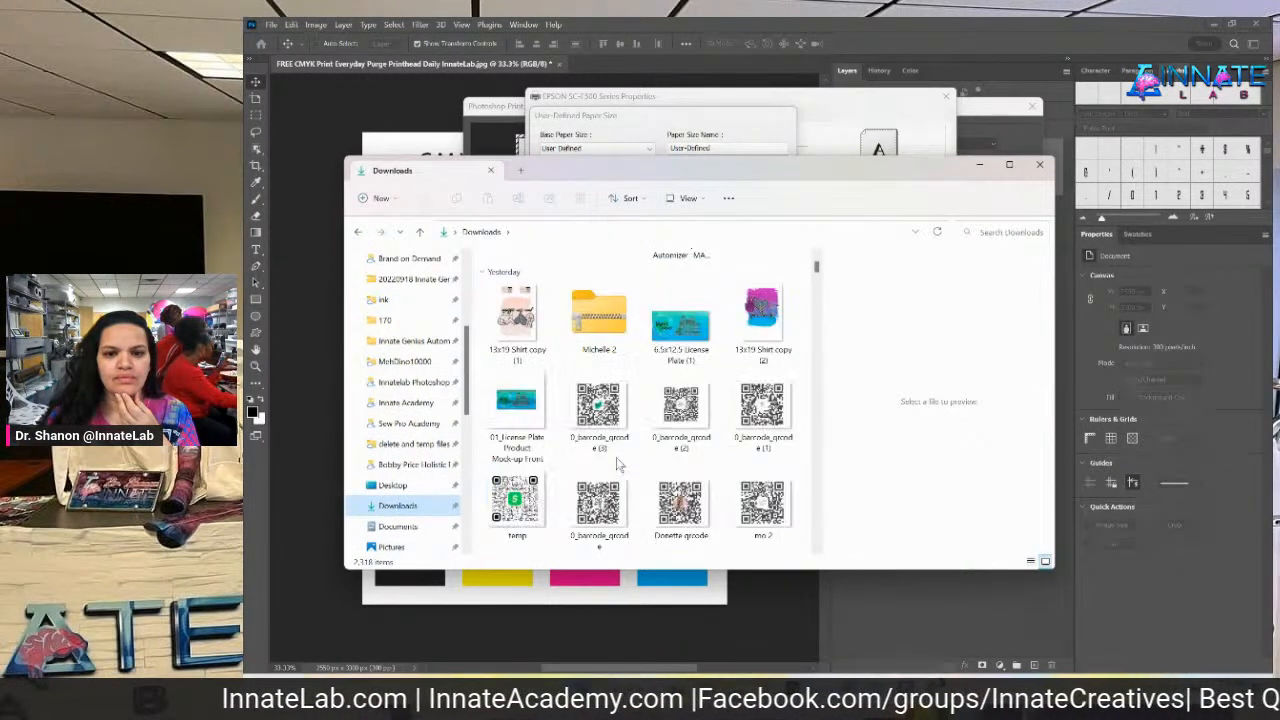
scroll(632, 420, up, 5)
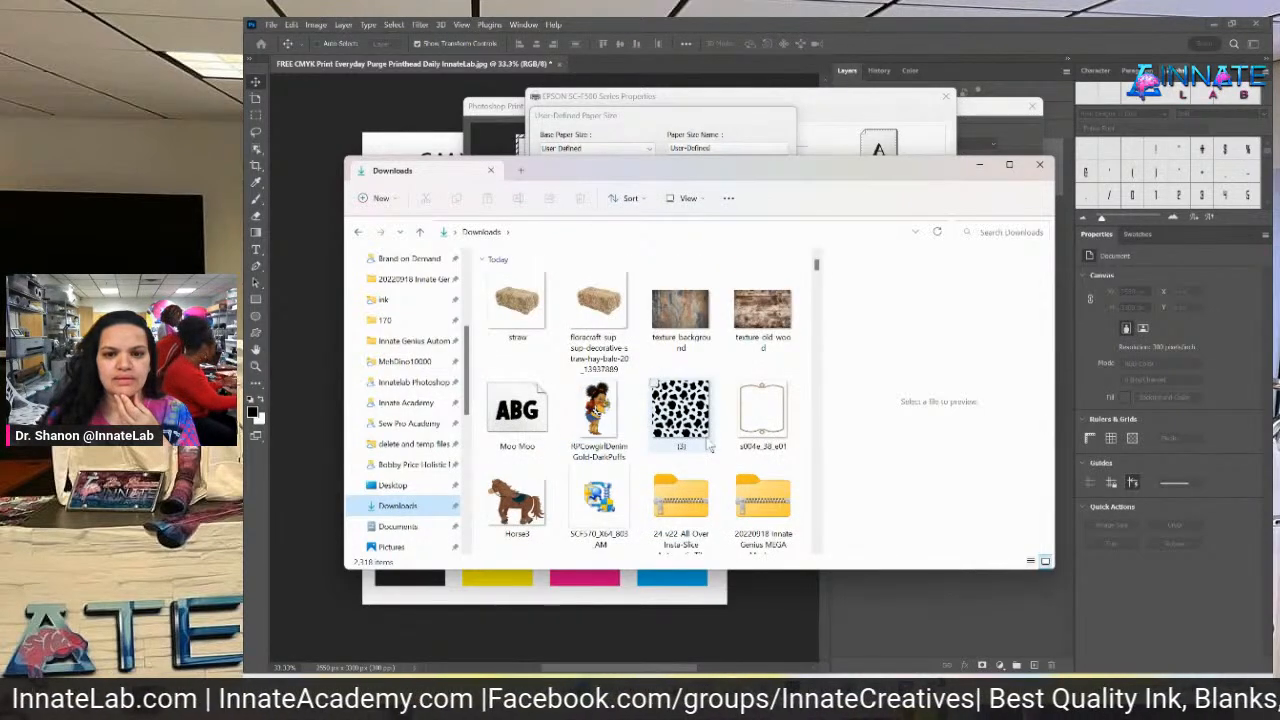
scroll(680, 430, down, 3)
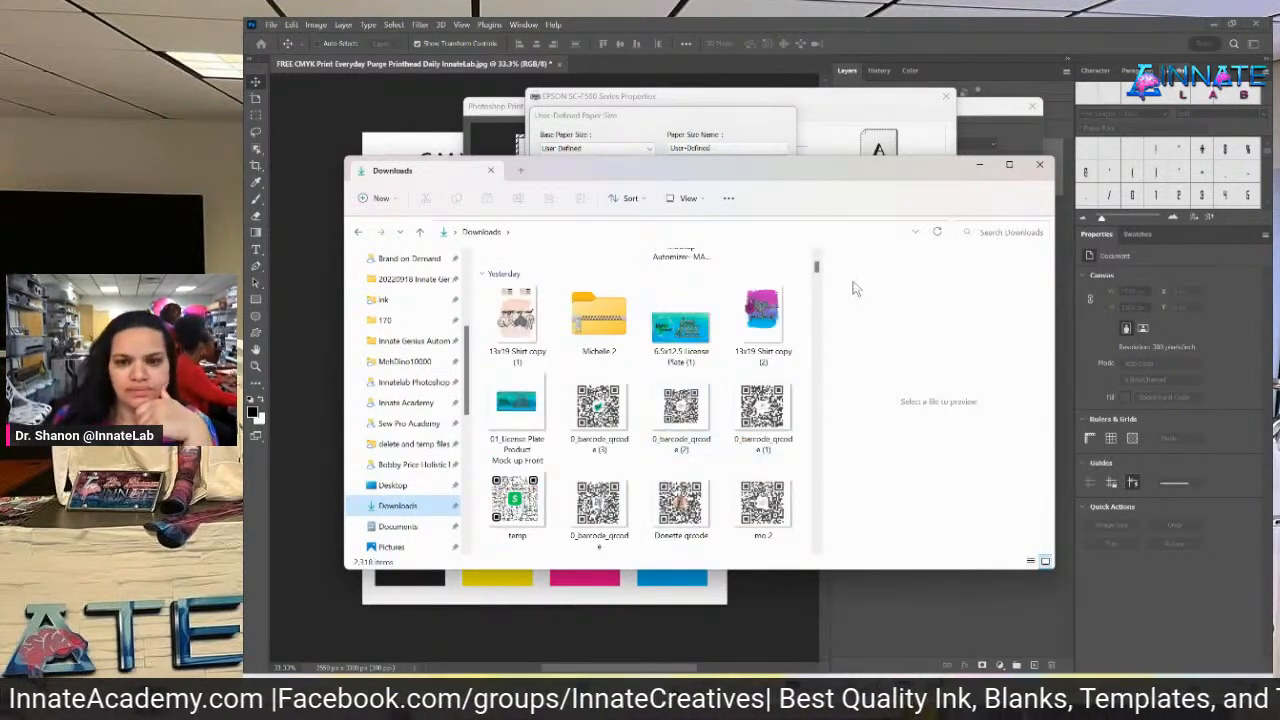
scroll(820, 263, up, 3)
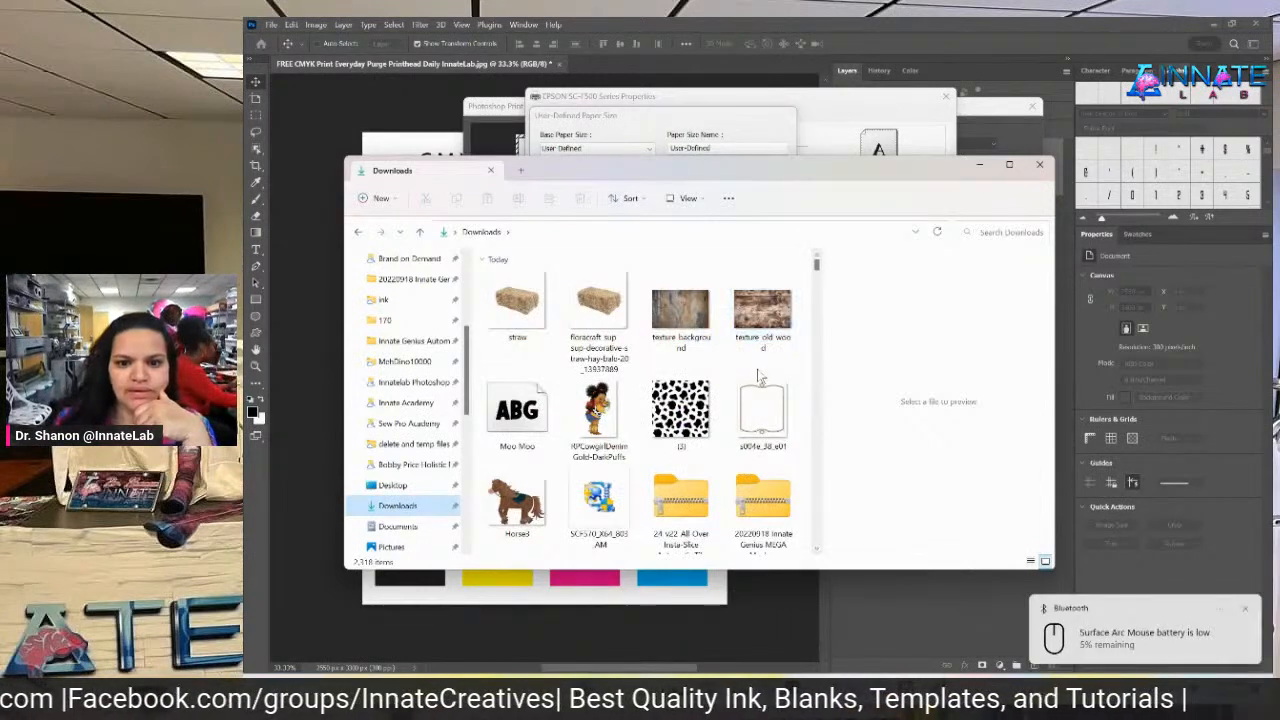
click(690, 518)
scroll(690, 515, down, 2)
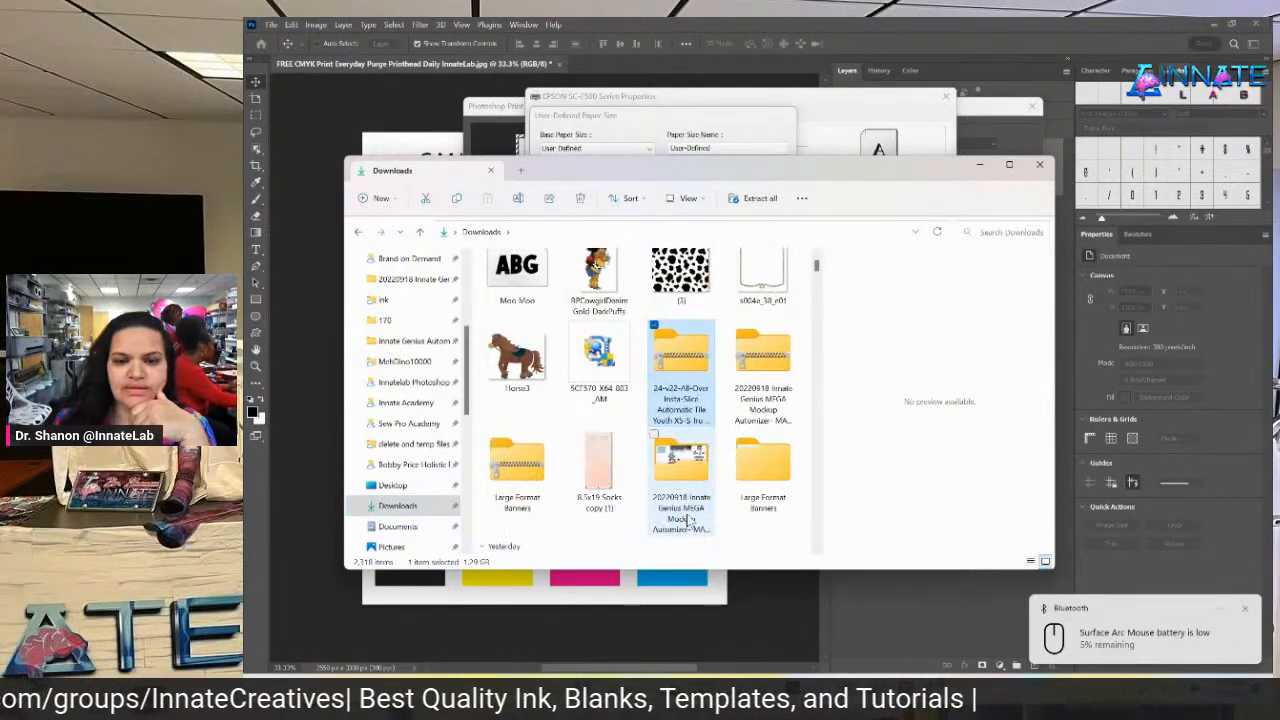
scroll(703, 486, down, 3)
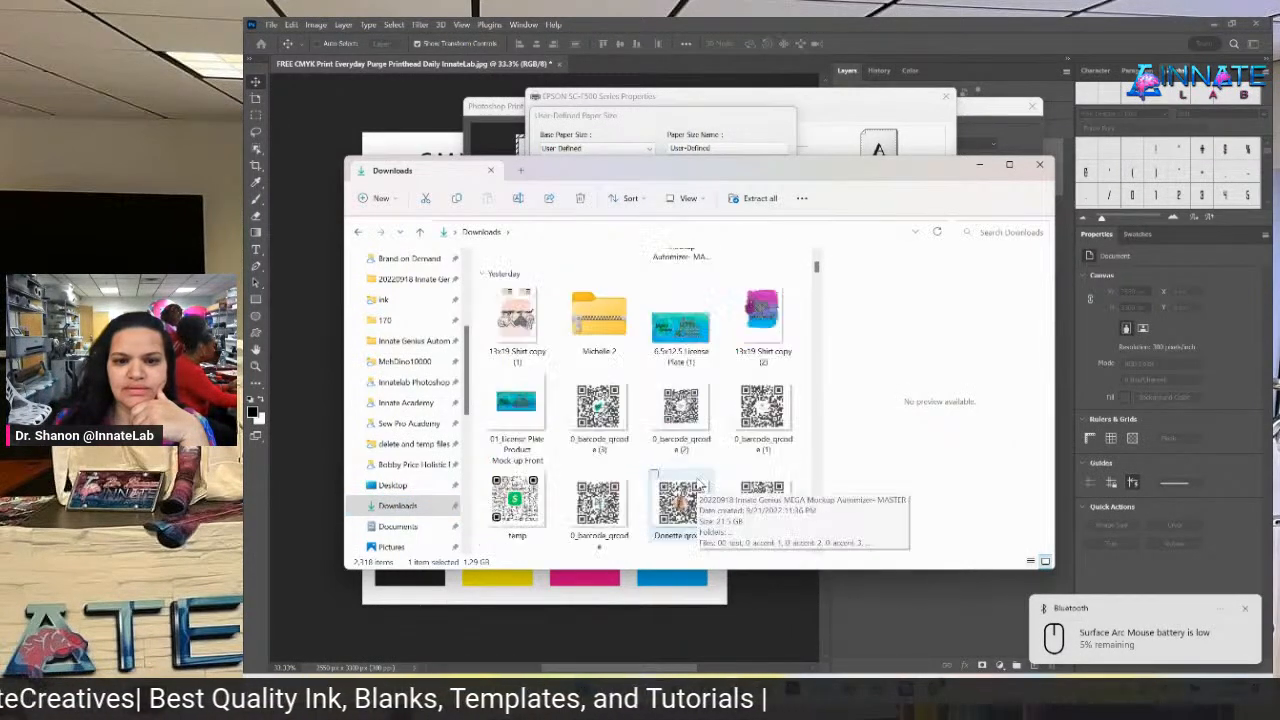
scroll(703, 486, up, 5)
right_click(700, 380)
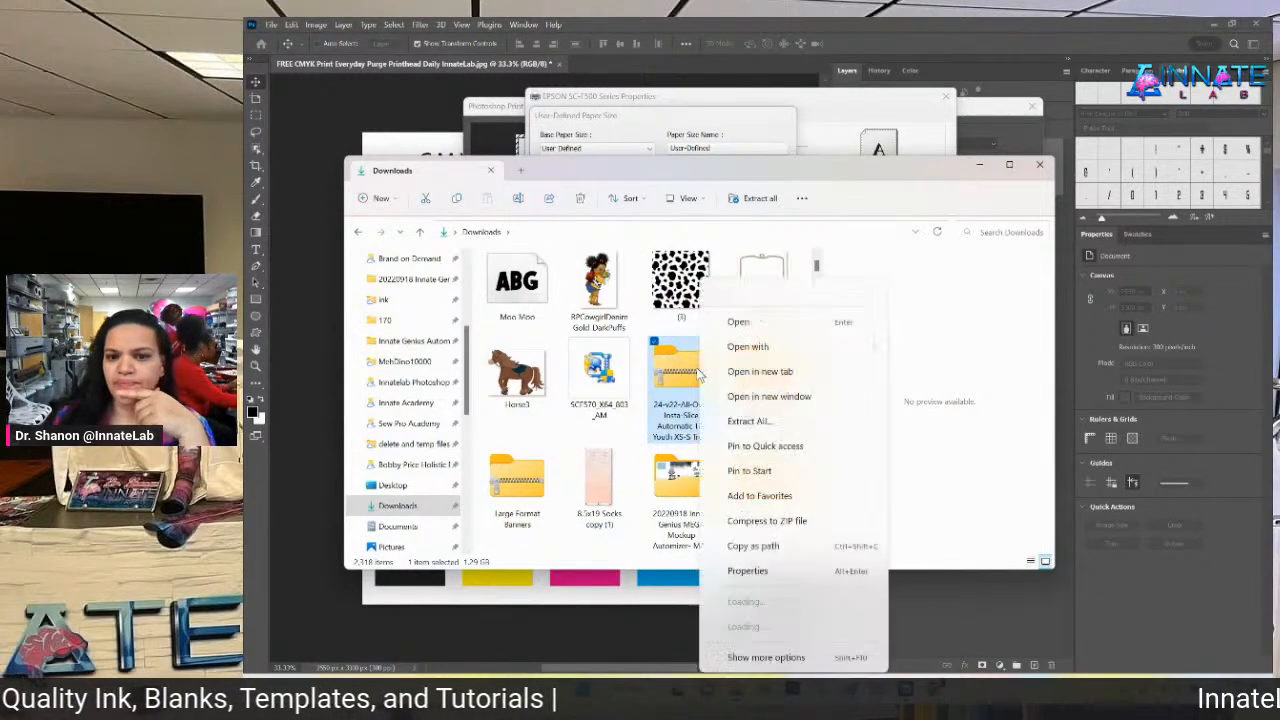
click(748, 402)
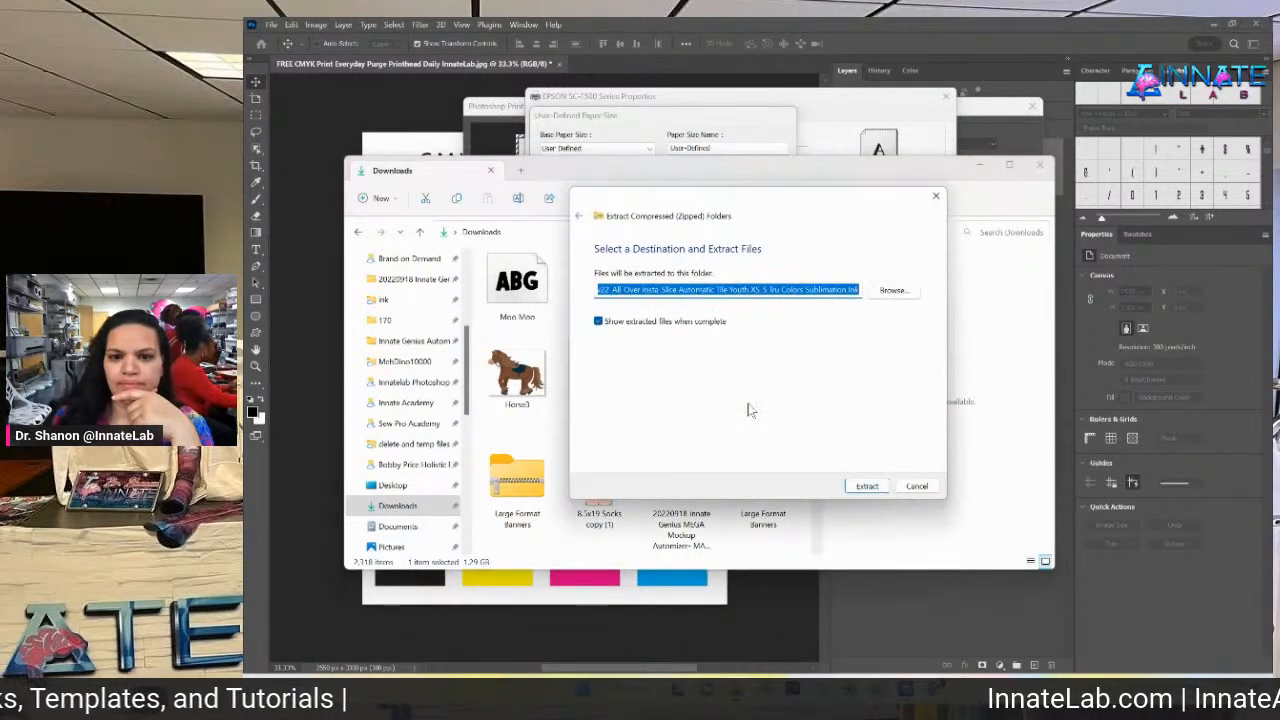
click(866, 486)
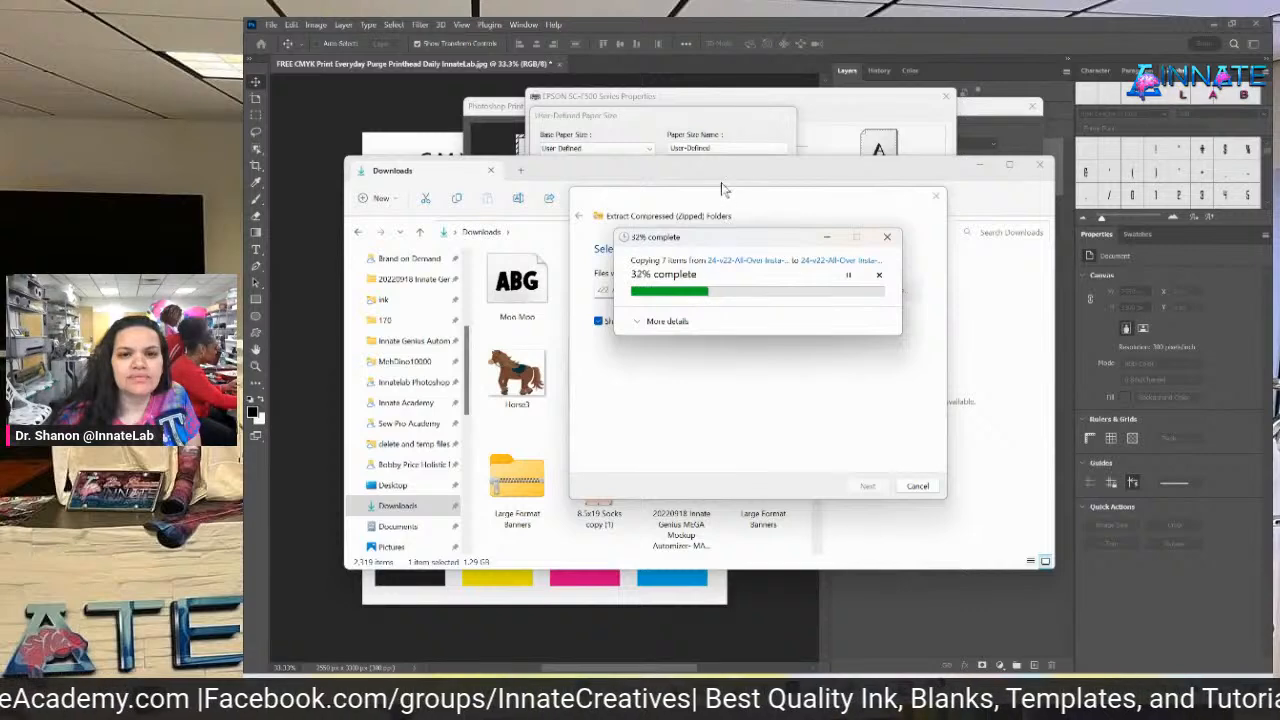
click(699, 121)
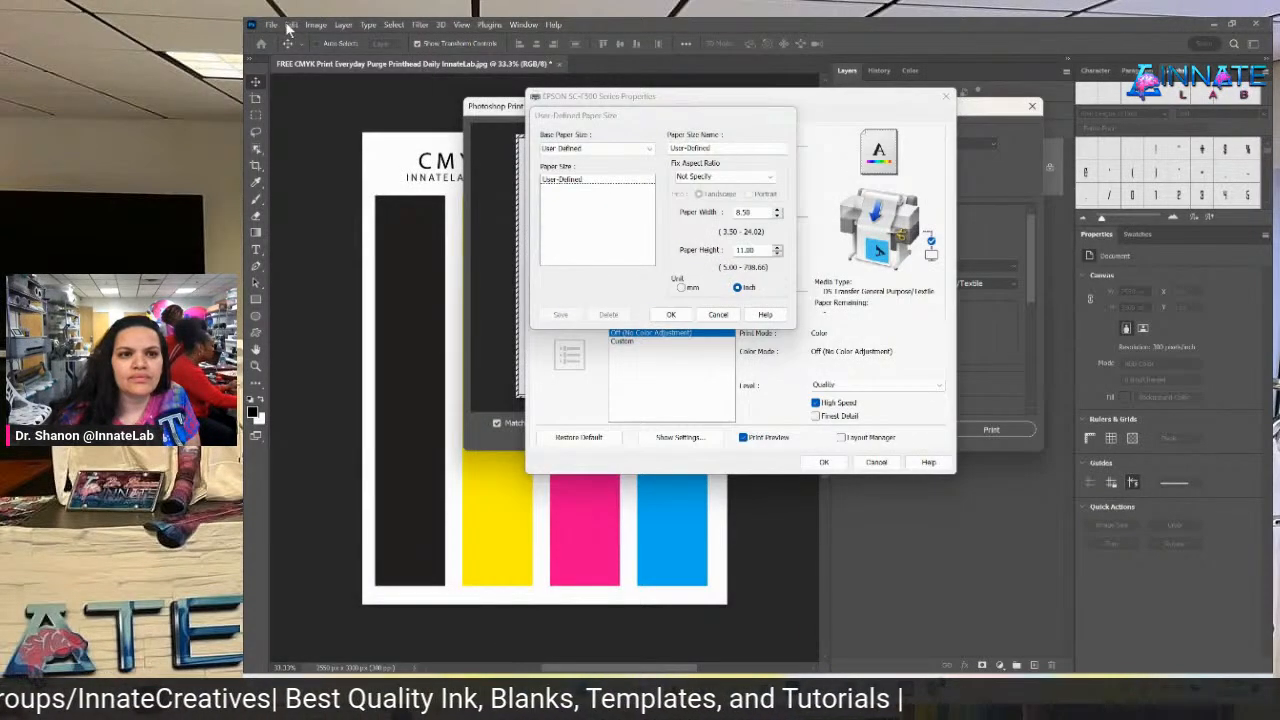
Widen the Name column in the extracted folder and open the 24-v22-All-Over Insta-Slice Automatic Tile XL 2XL template.
mouse_move(735, 690)
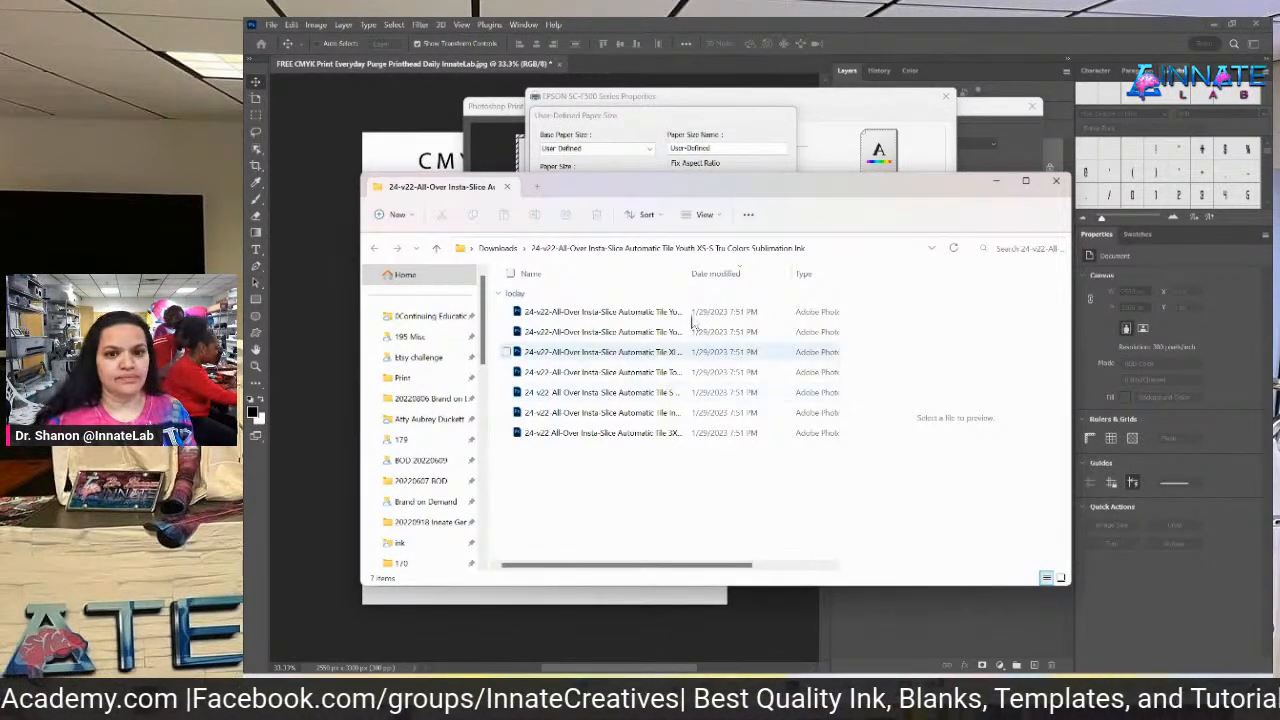
drag(688, 272, 813, 279)
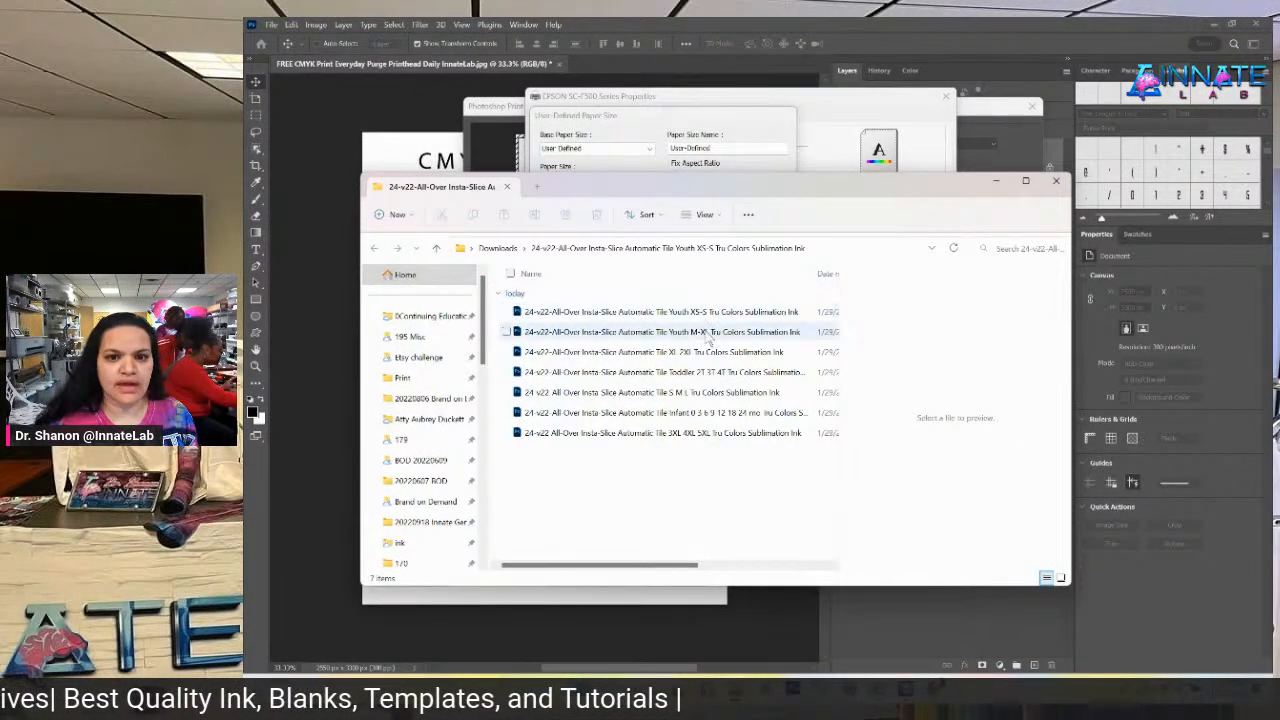
click(664, 351)
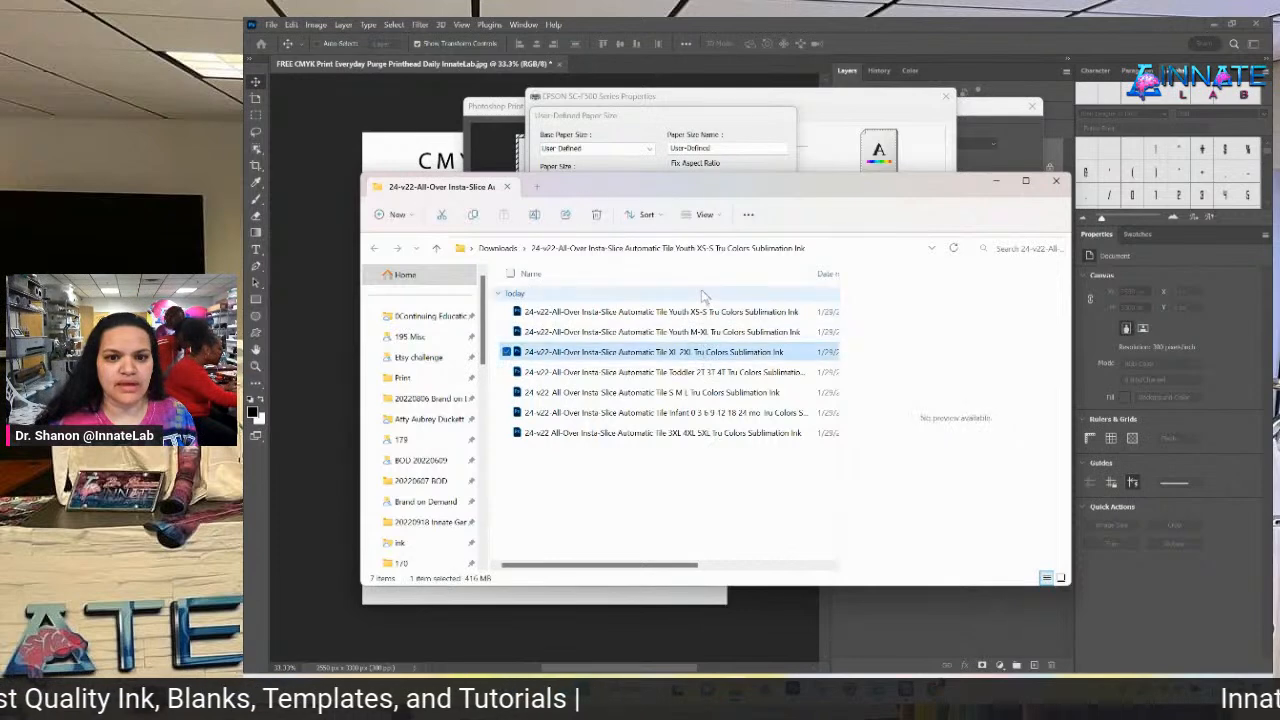
double_click(660, 358)
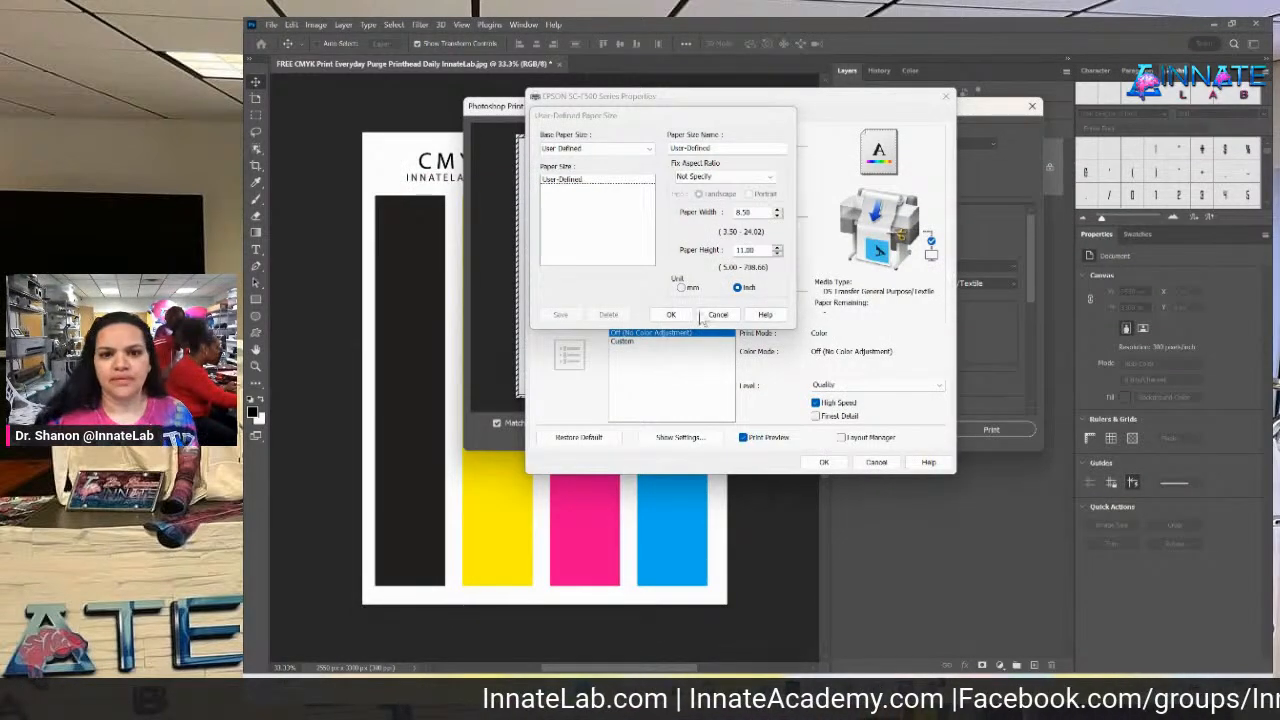
Accept and close the user-defined paper size, printer properties and Photoshop print settings dialogs.
click(678, 316)
click(824, 461)
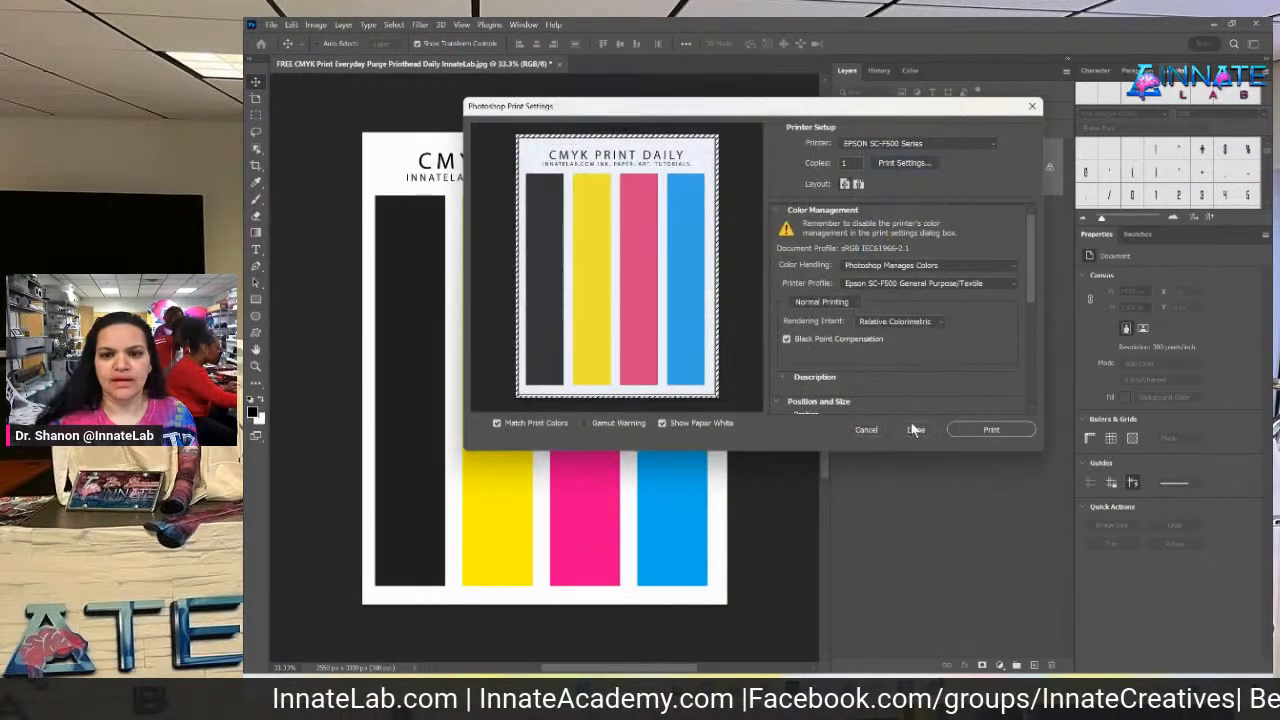
click(910, 428)
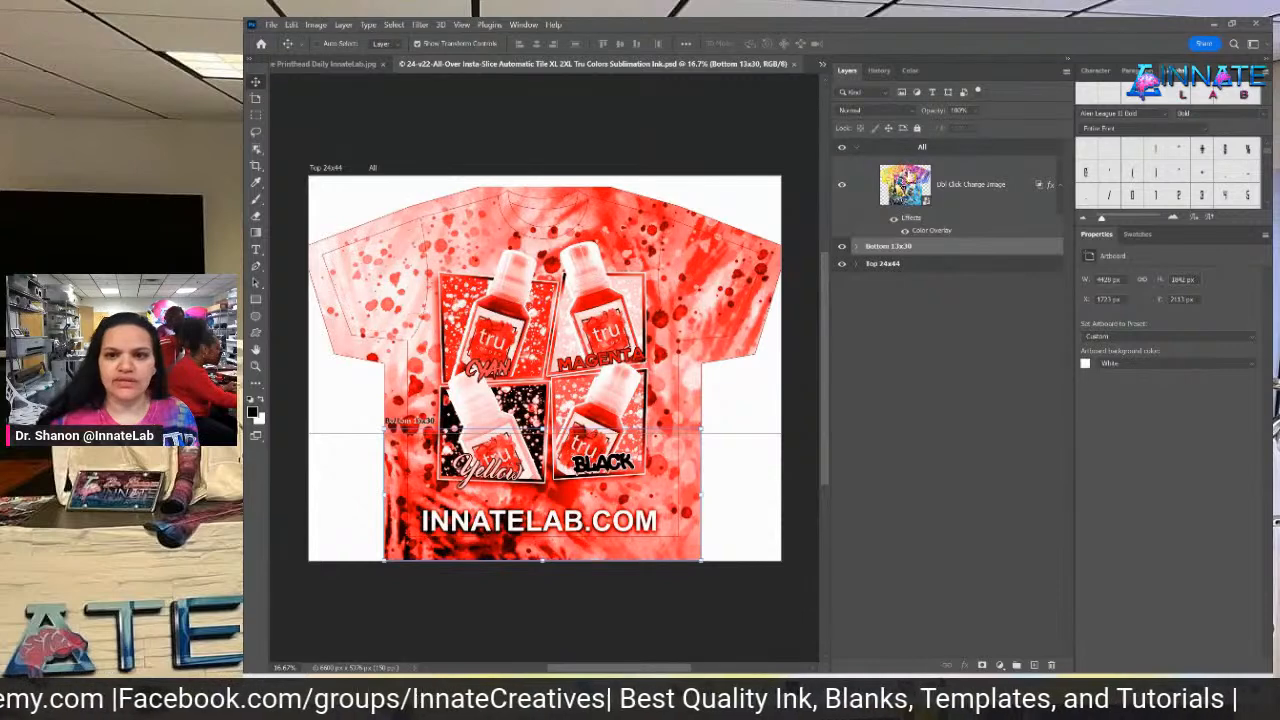
Select the All artboard and display its width and height in inches.
click(922, 150)
right_click(1113, 279)
click(1130, 297)
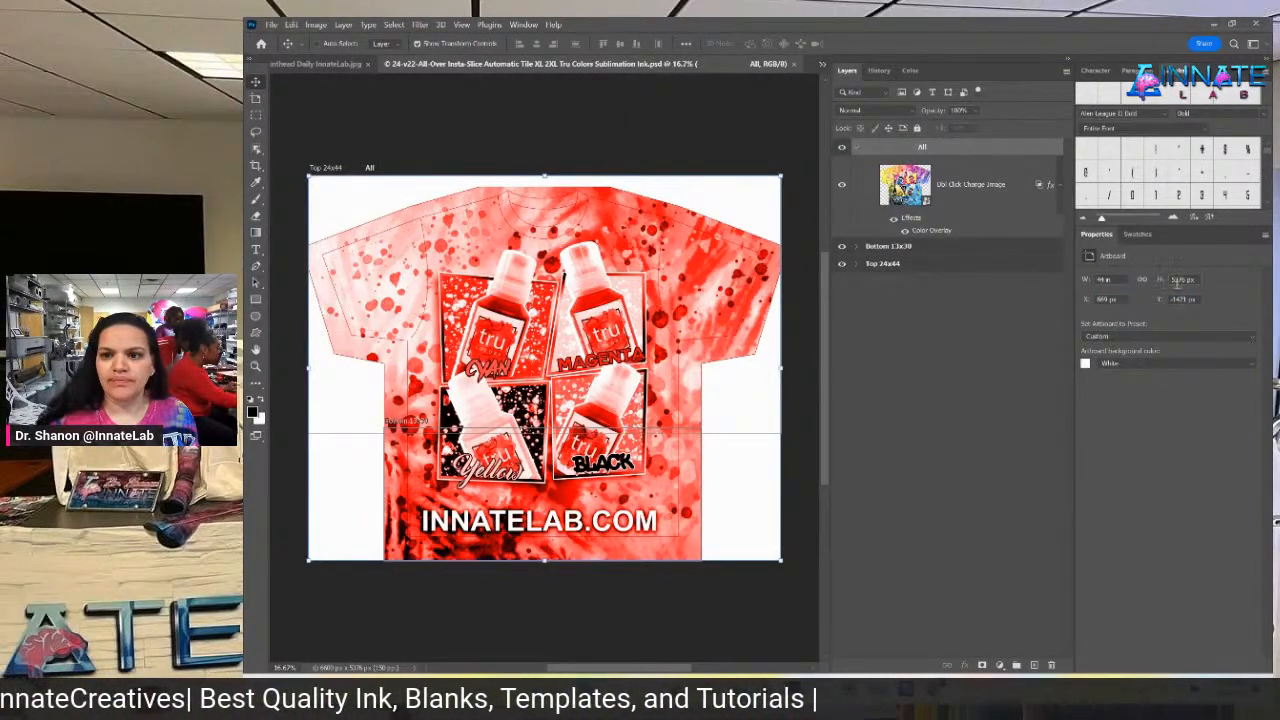
right_click(1186, 280)
click(1196, 299)
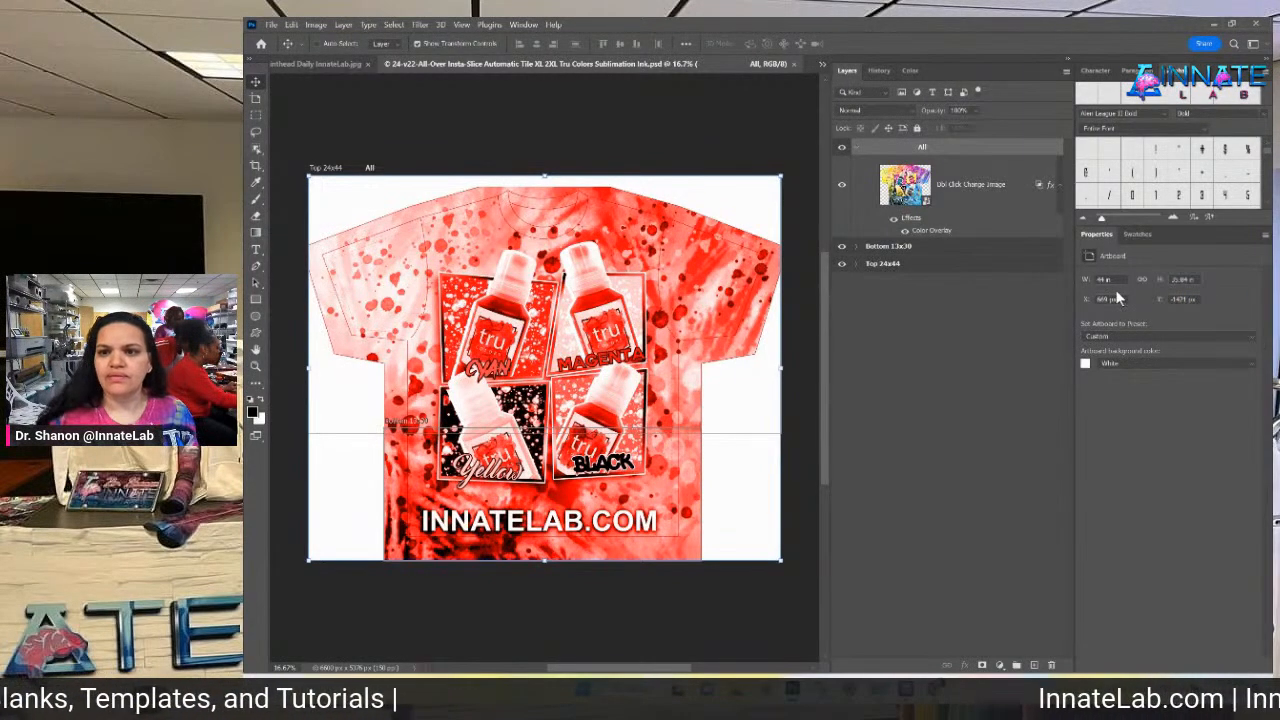
Display the Bottom 13x30 artboard's dimensions, and open the 24-v22-All-Over Insta-Slice Automatic Tile S M L template from the extracted folder.
click(914, 246)
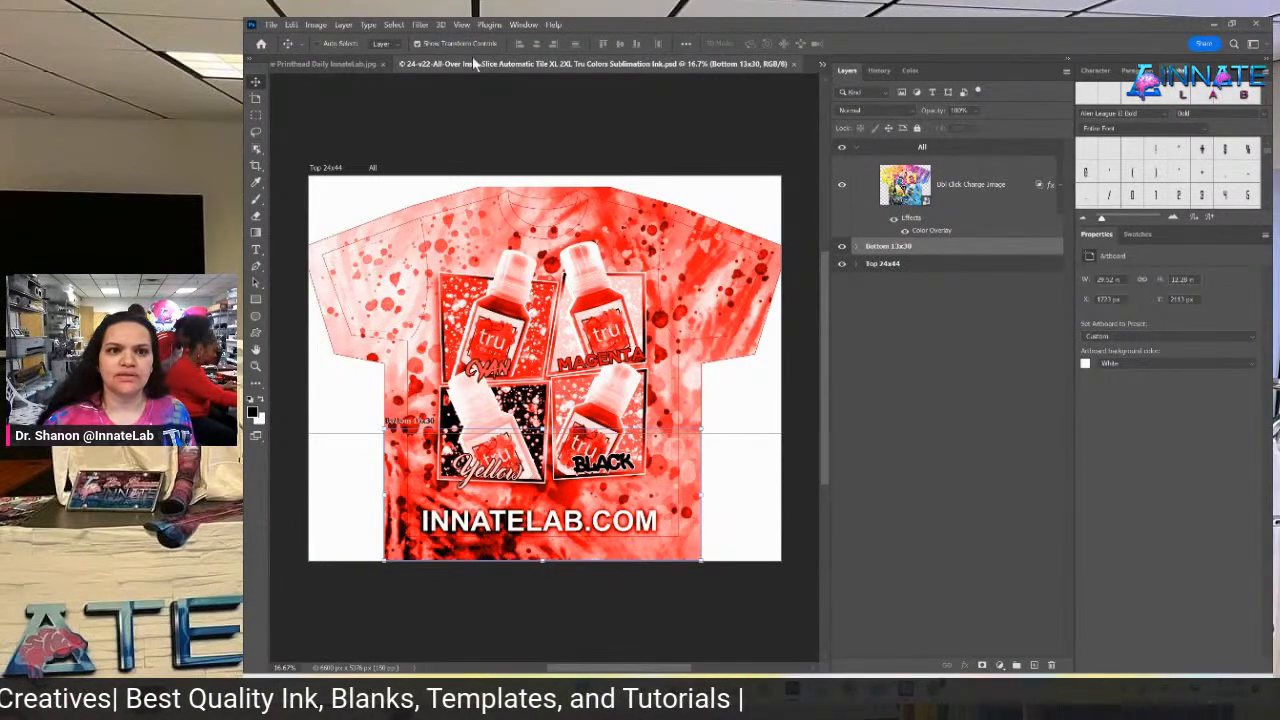
mouse_move(736, 688)
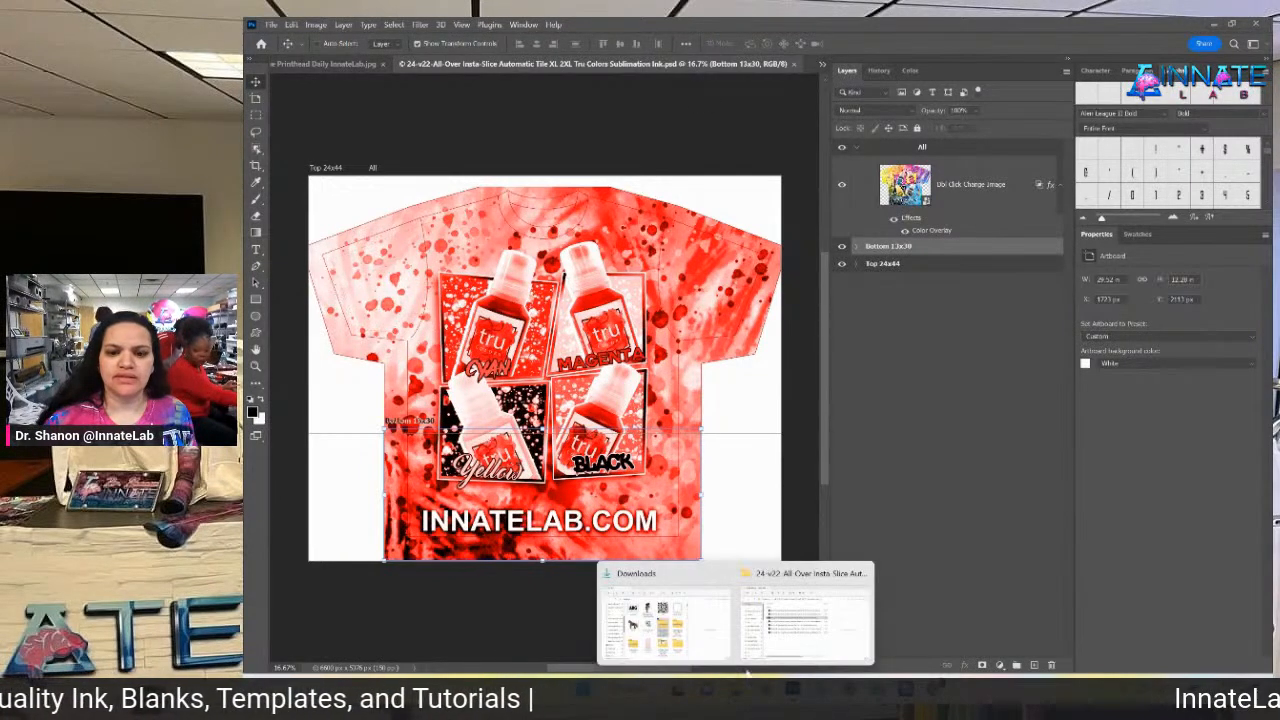
click(803, 615)
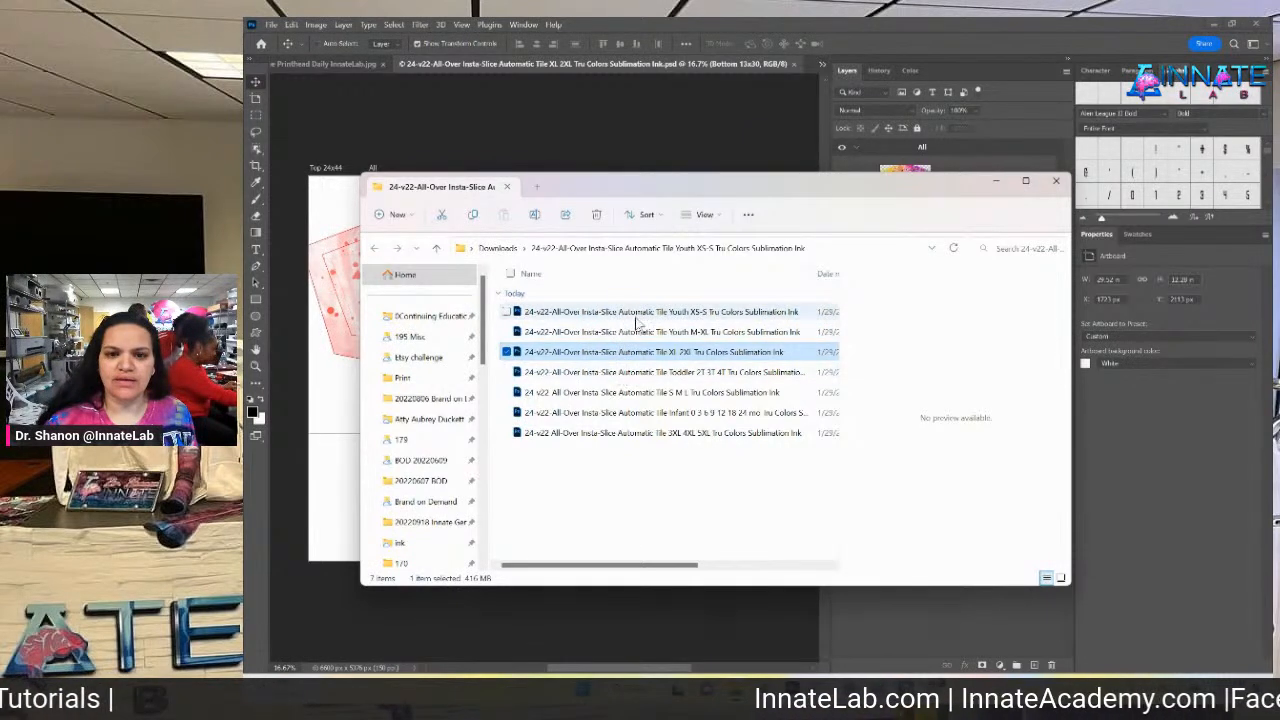
click(632, 392)
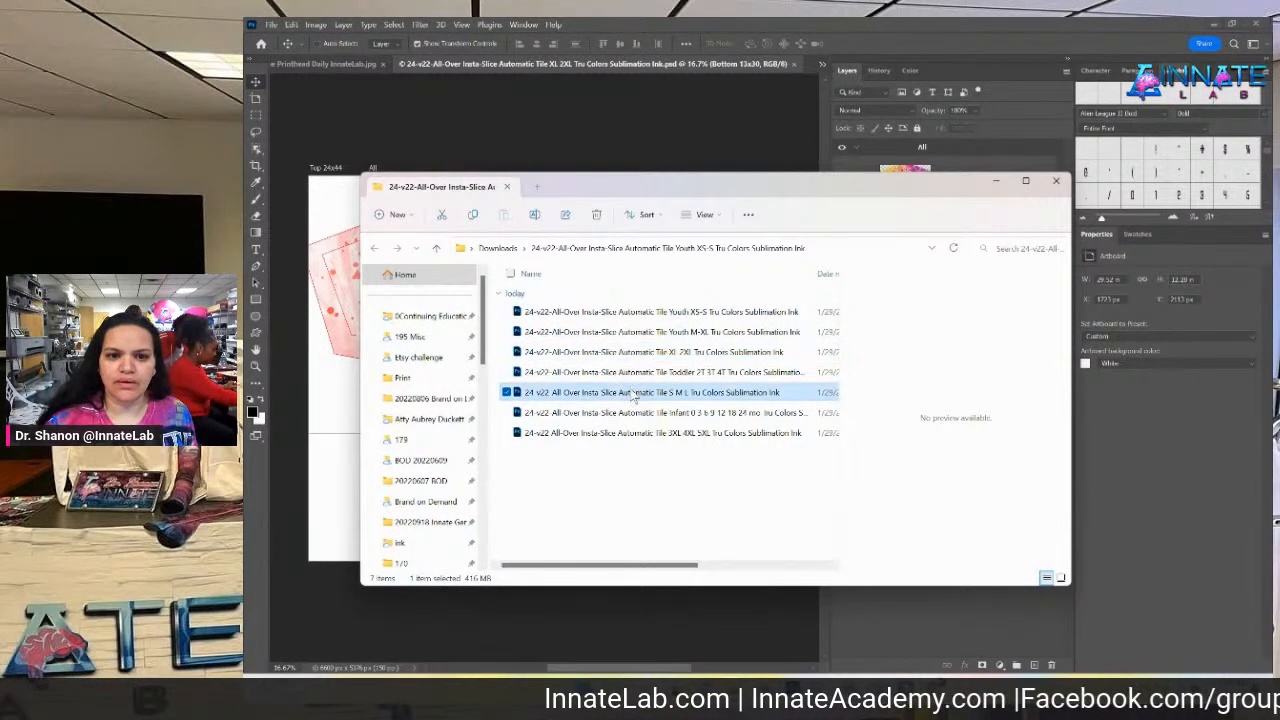
double_click(632, 392)
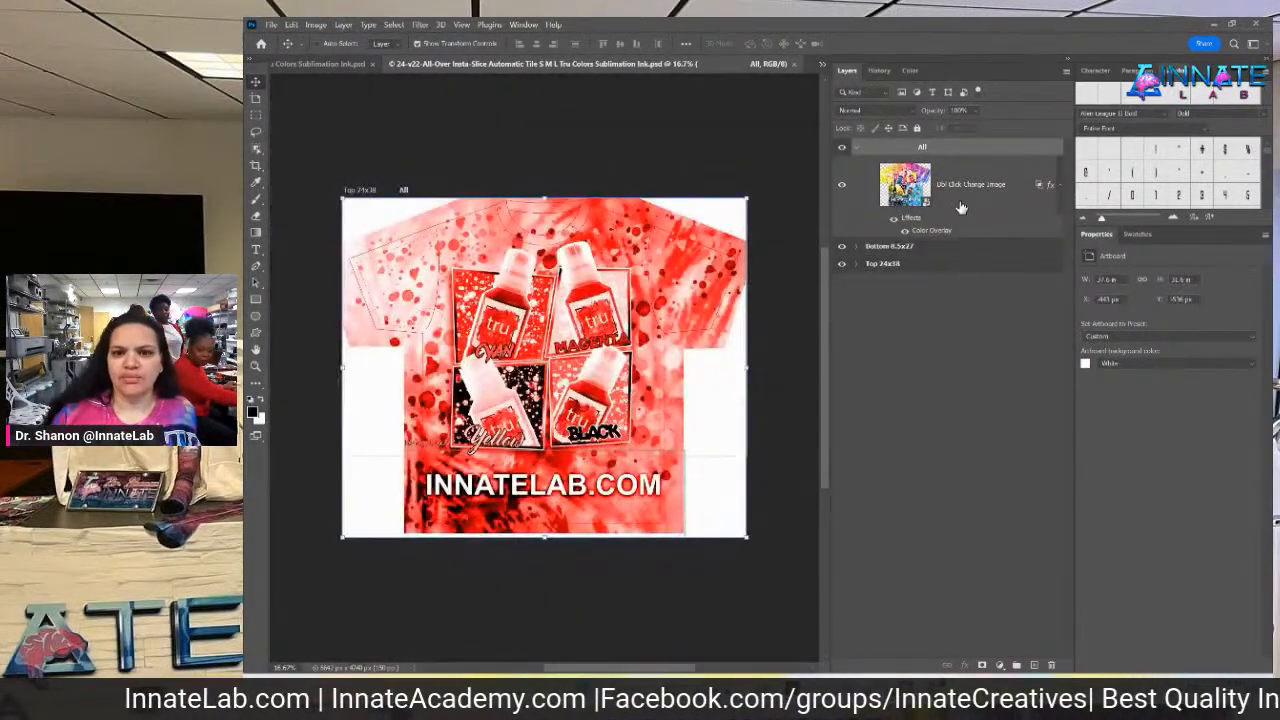
Check the dimensions of the Top 24x38 and Bottom 8.5x27 artboards, and close the S M L template.
click(897, 268)
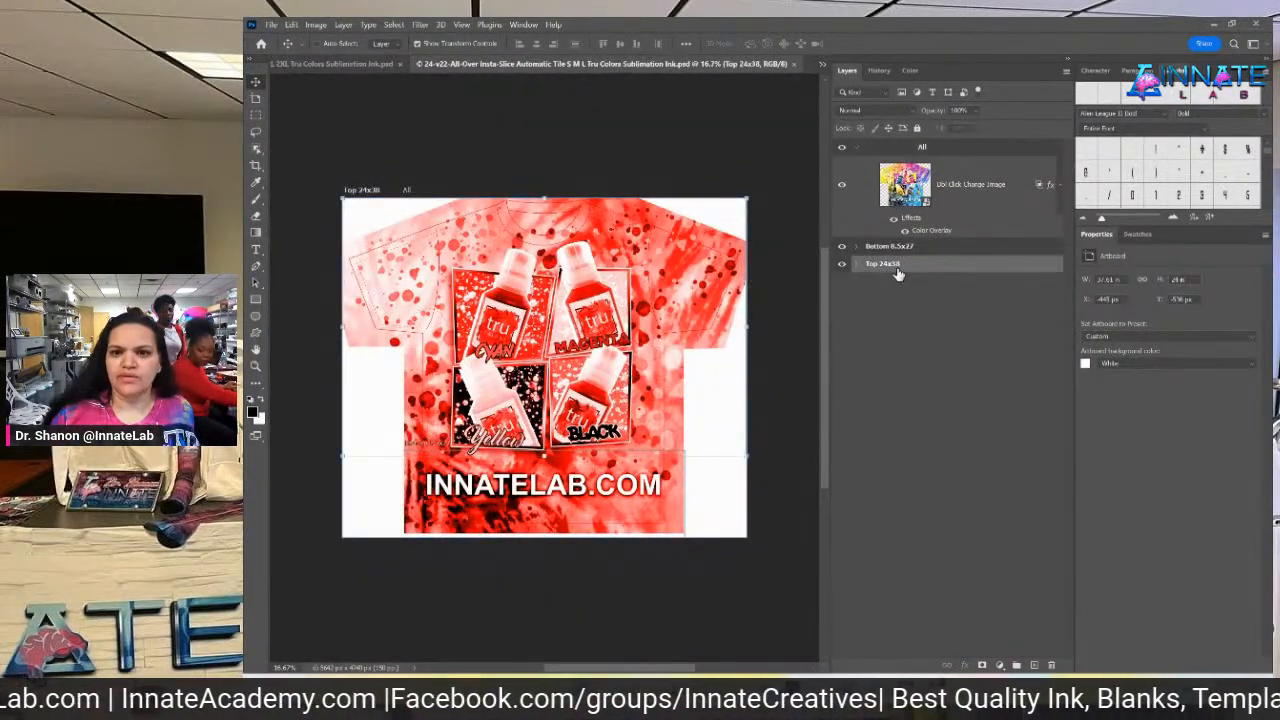
click(928, 249)
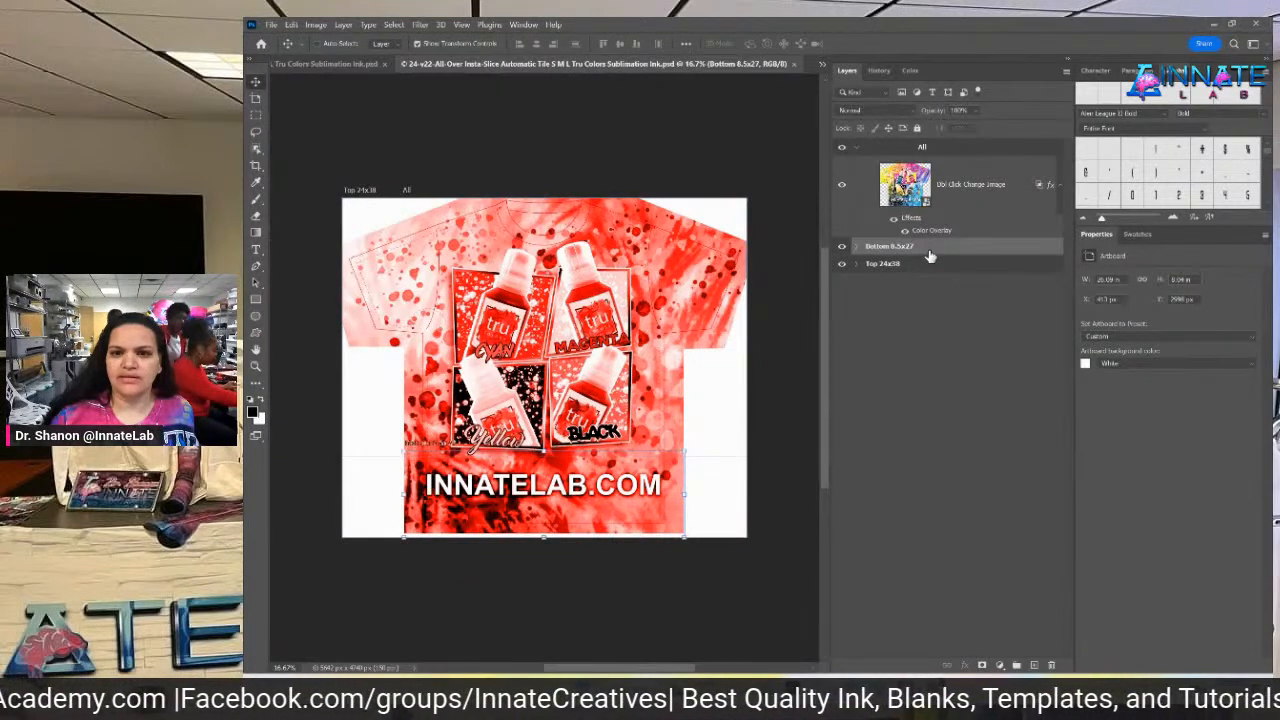
click(795, 64)
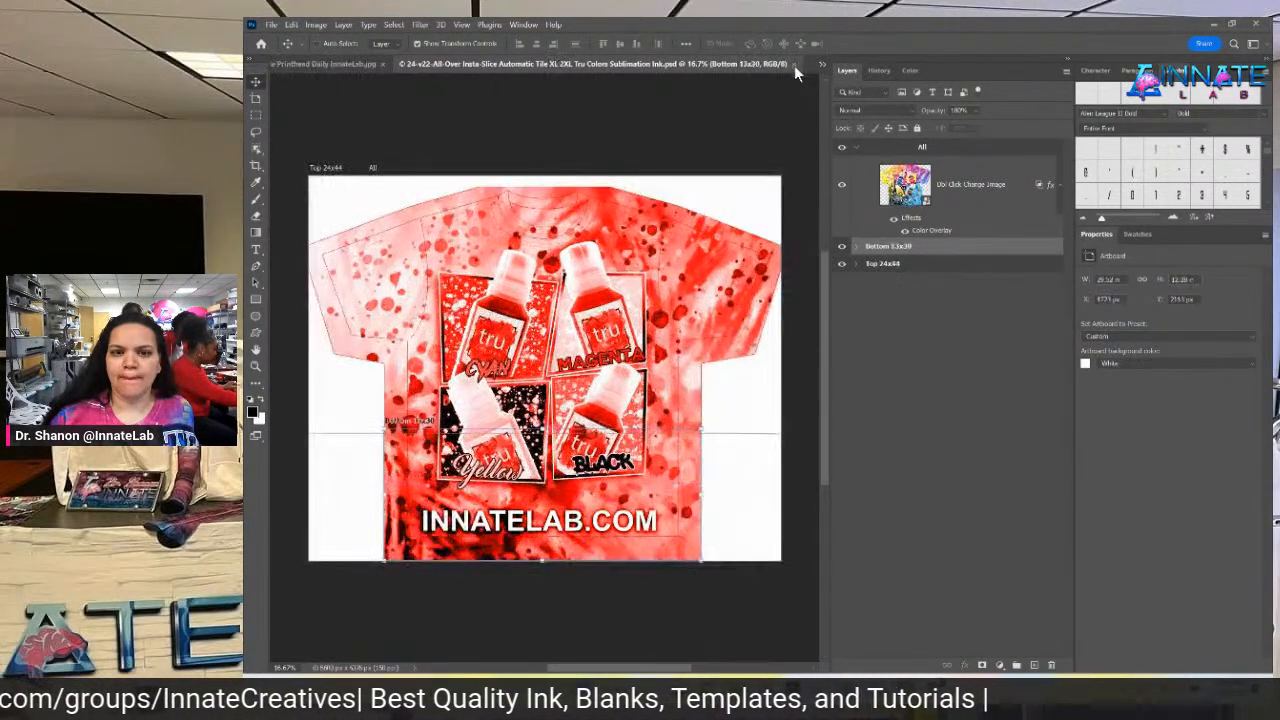
click(971, 350)
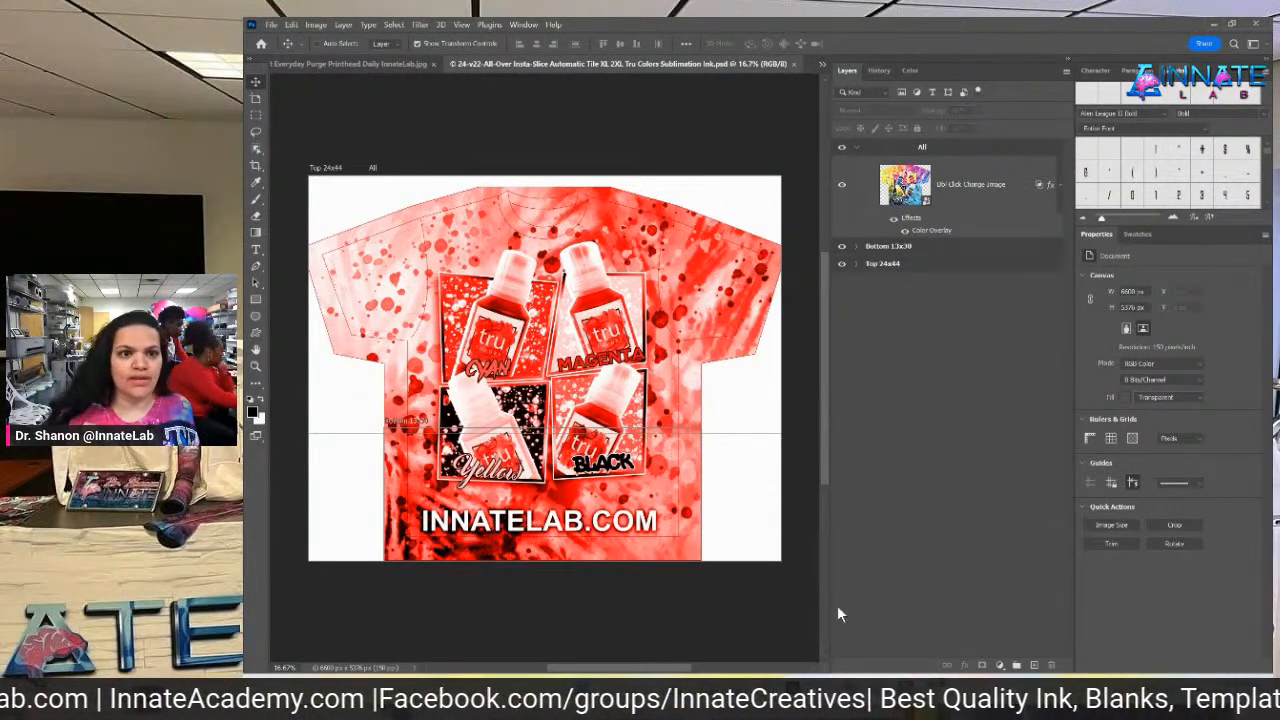
Close the FREE CMYK Print Everyday Purge Printhead Daily document without saving its changes.
mouse_move(791, 715)
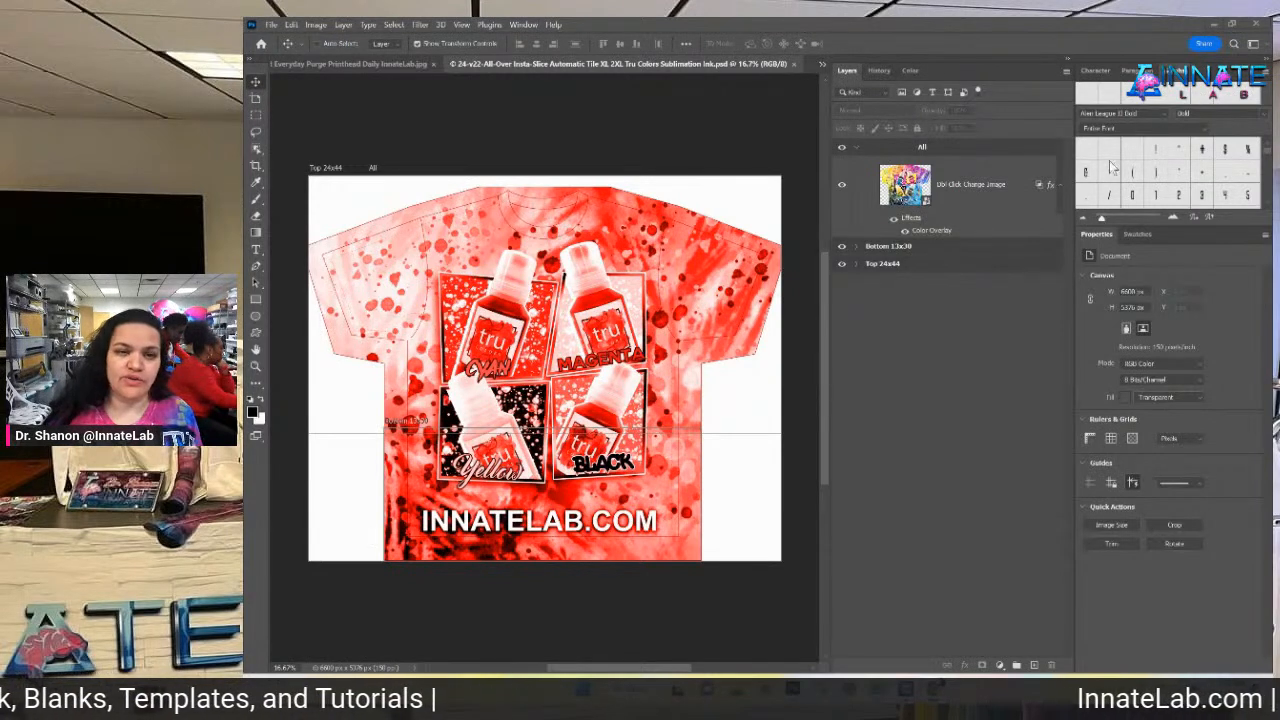
click(333, 65)
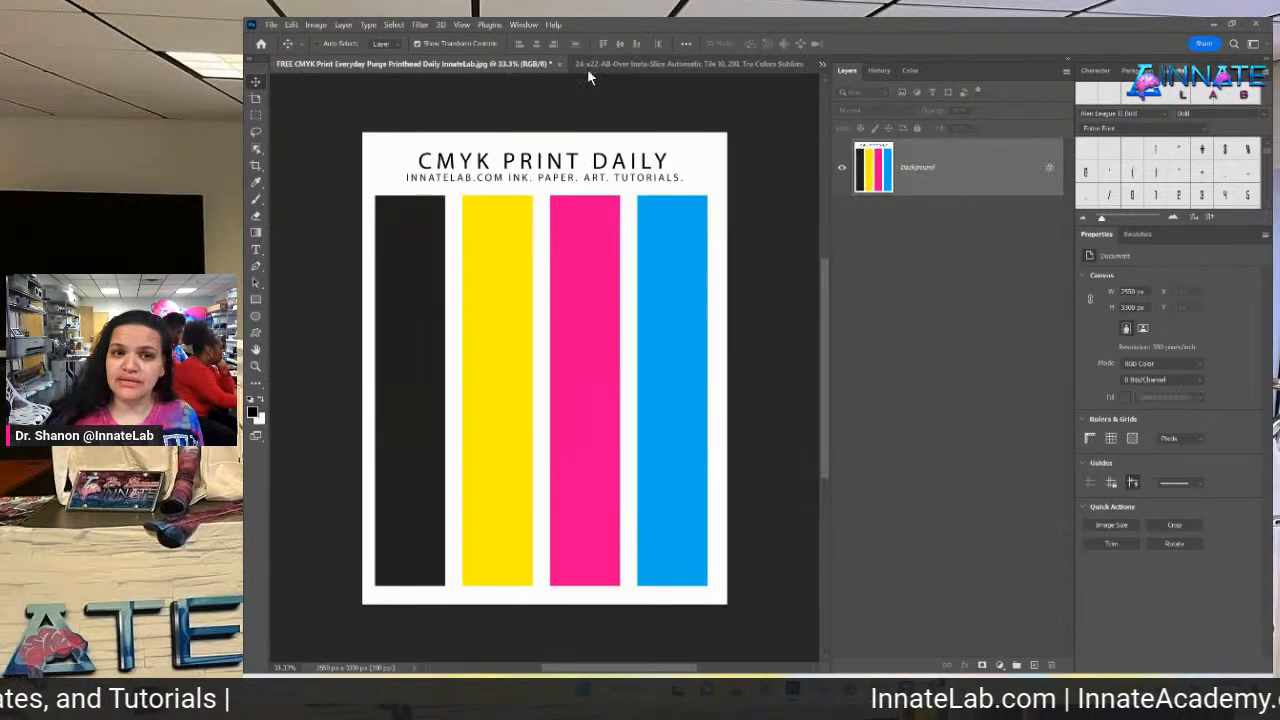
click(660, 64)
click(410, 63)
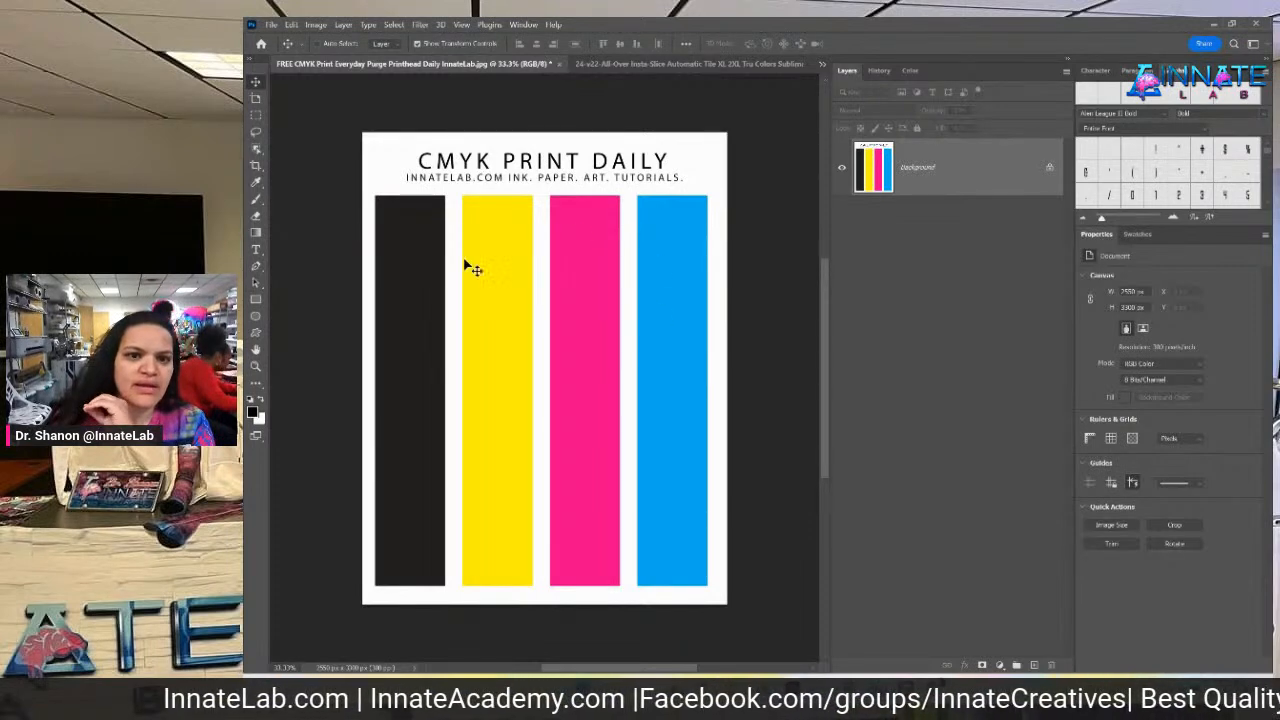
click(558, 65)
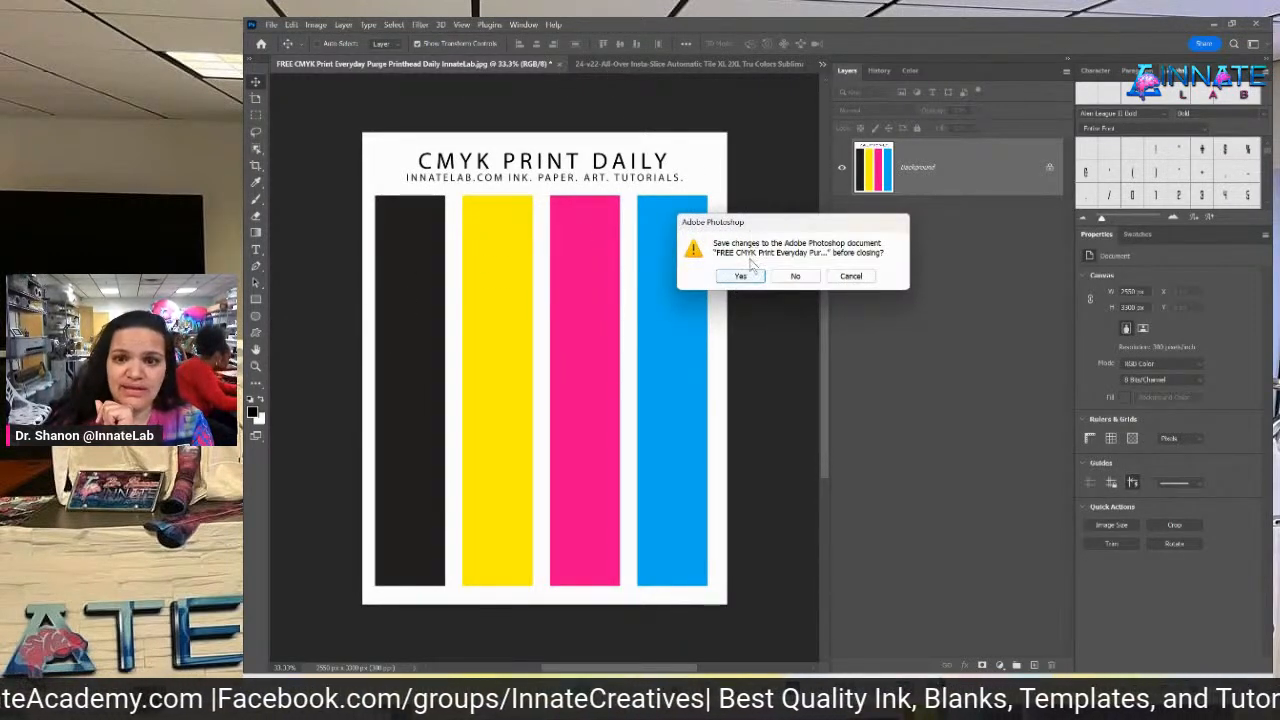
click(798, 277)
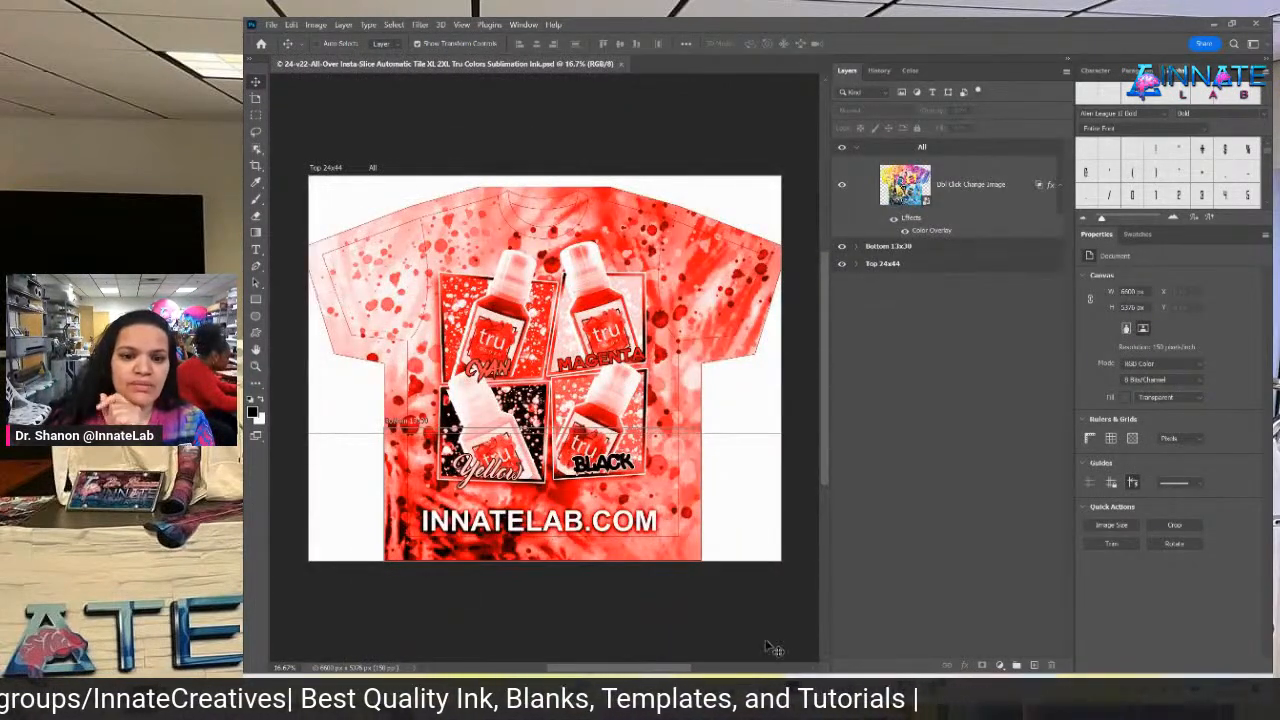
Open the extracted 20220918 Innate Genius MEGA Mockup Automizer- MASTER folder in Downloads and show its contents as large icons.
mouse_move(735, 700)
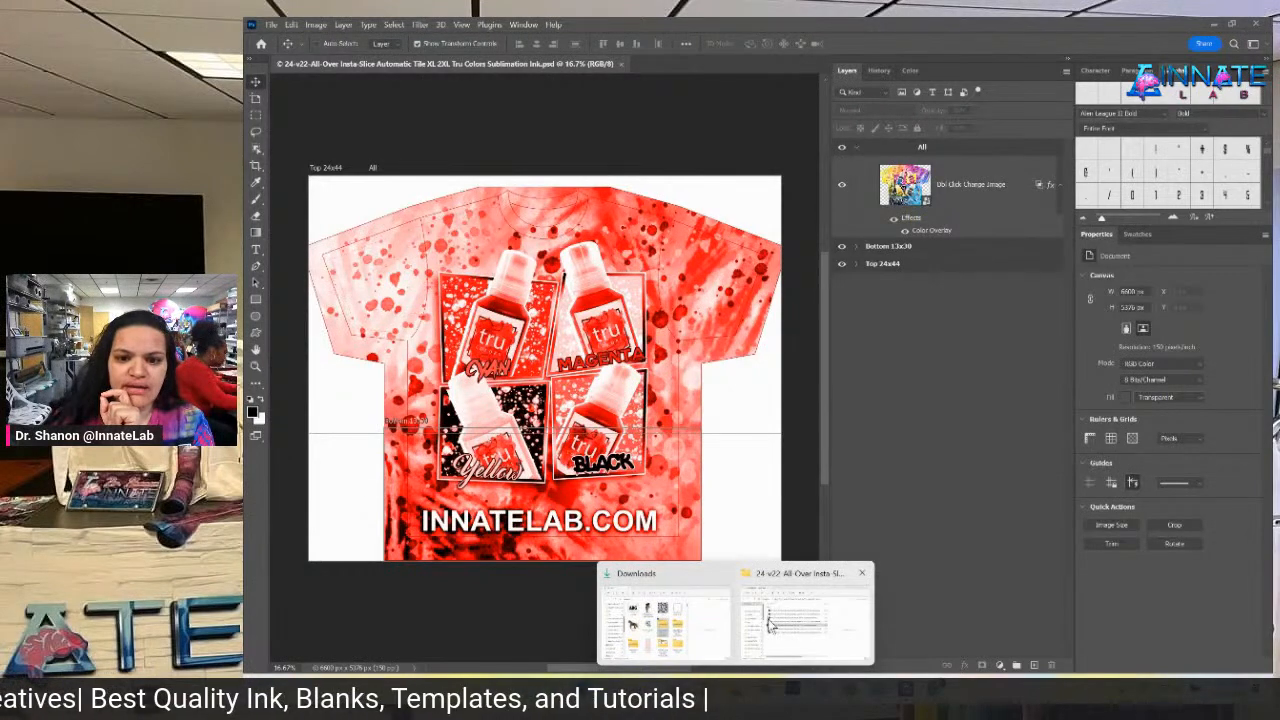
click(680, 632)
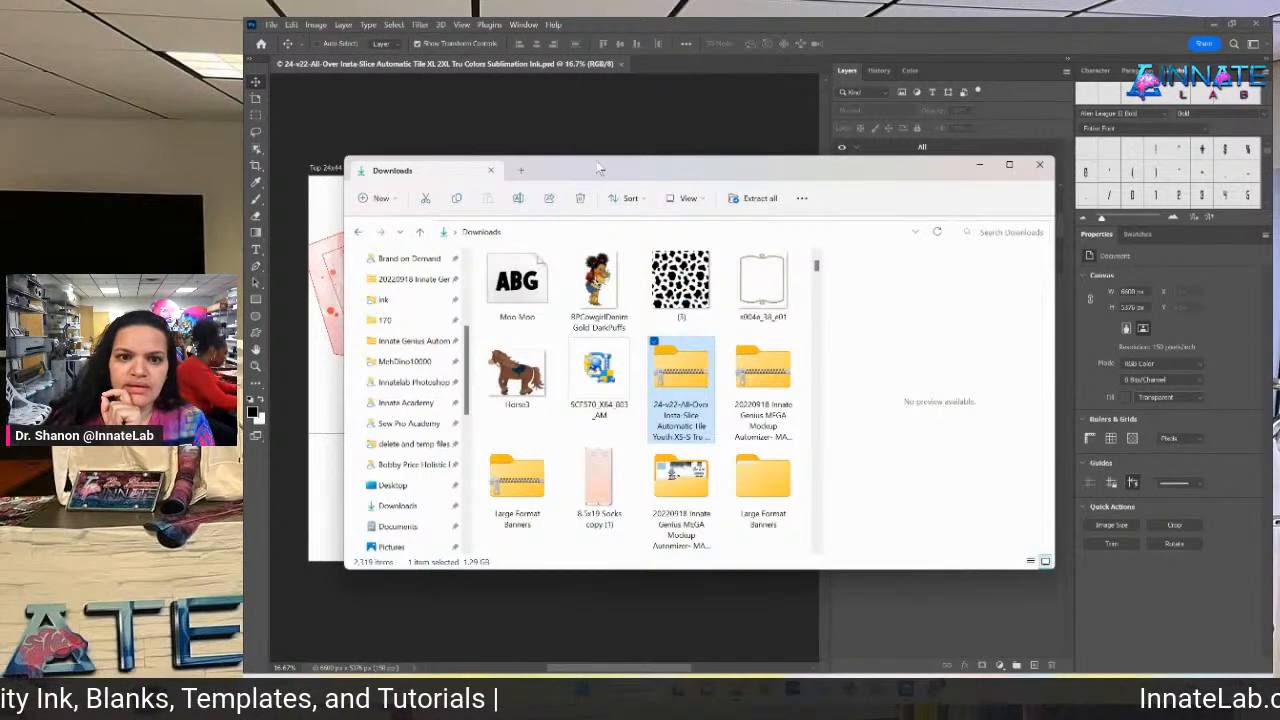
scroll(634, 336, up, 6)
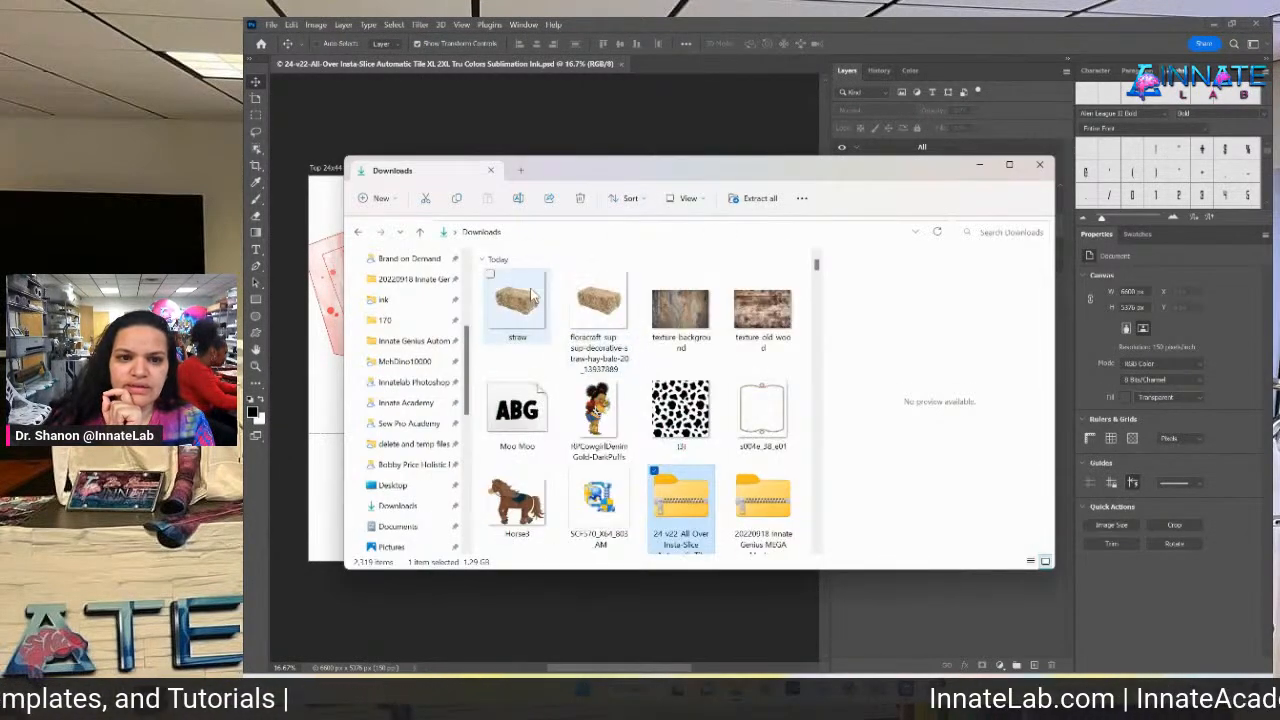
scroll(540, 303, down, 7)
scroll(542, 309, up, 7)
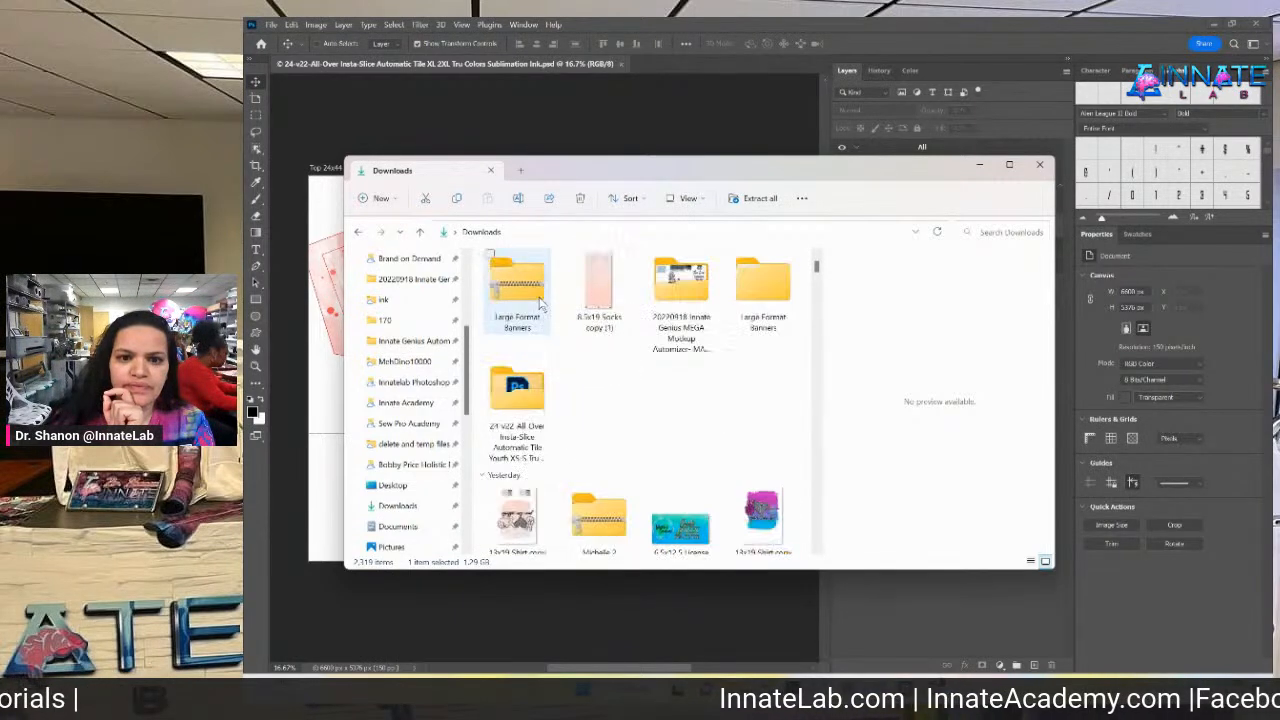
double_click(706, 287)
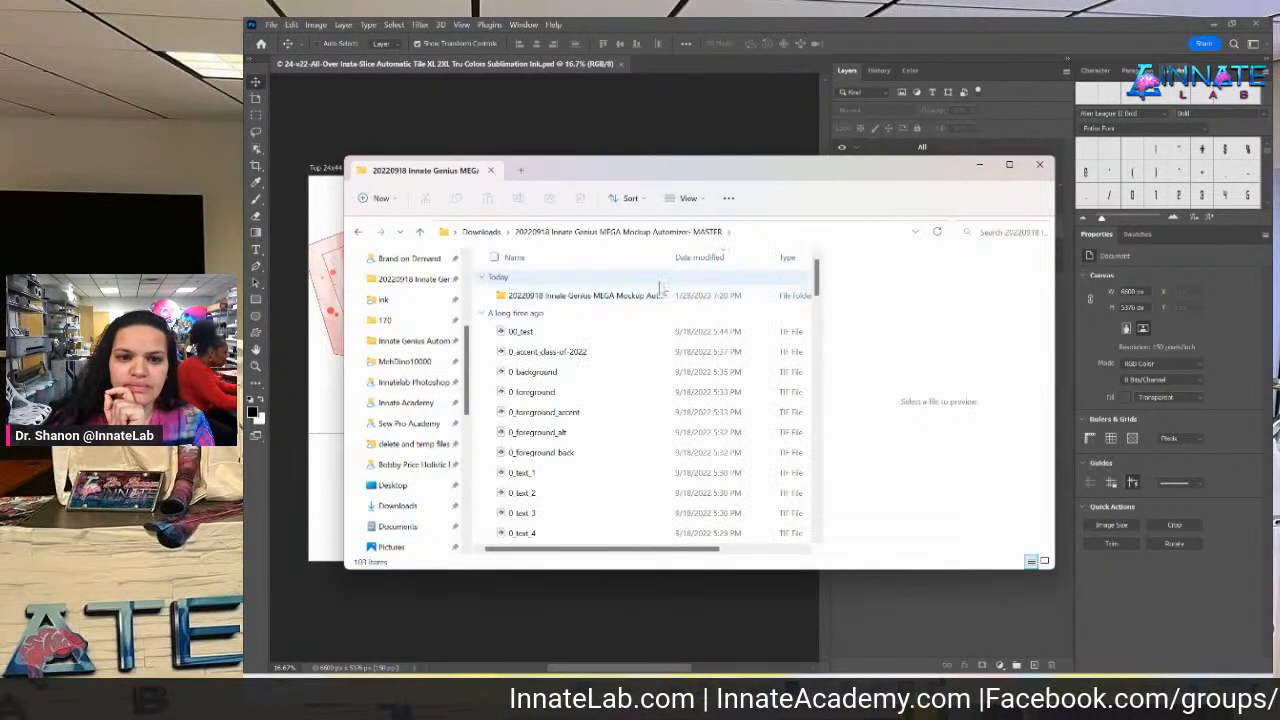
right_click(609, 357)
mouse_move(640, 366)
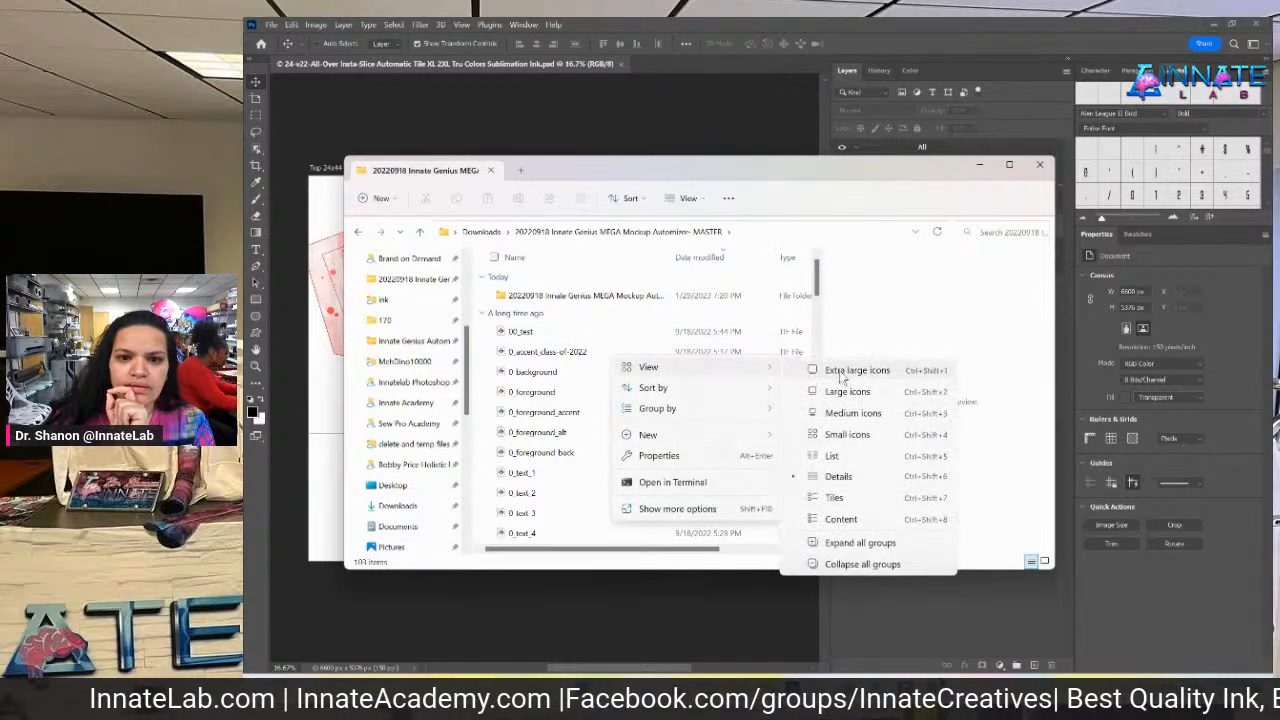
click(845, 390)
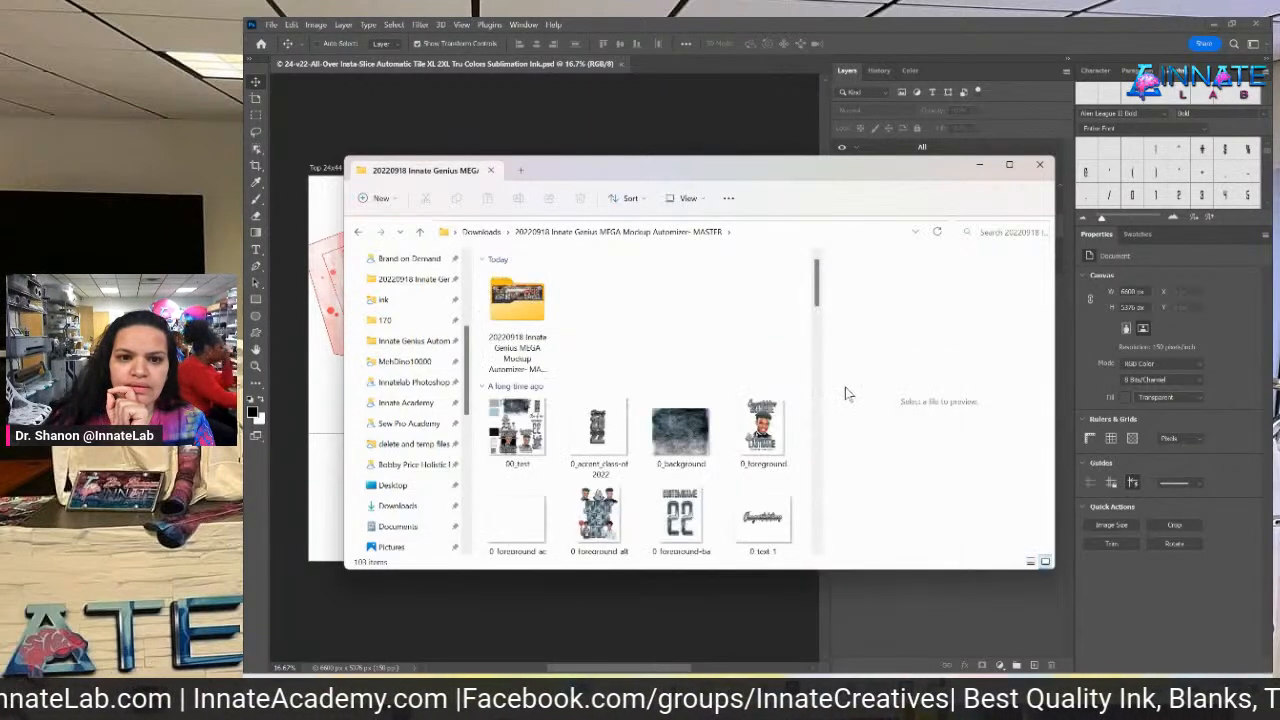
Open the nested MEGA Mockup Automizer- MASTER subfolder and switch its files to large icons.
double_click(536, 308)
right_click(646, 325)
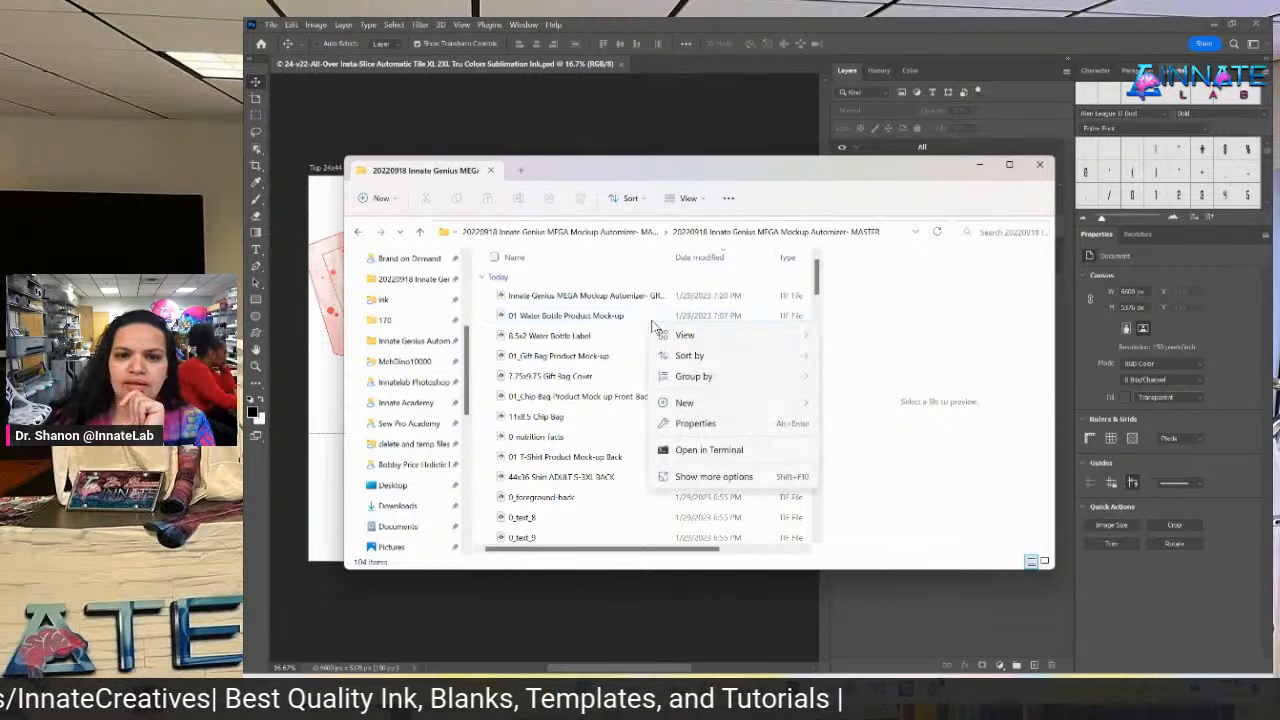
mouse_move(682, 334)
click(847, 380)
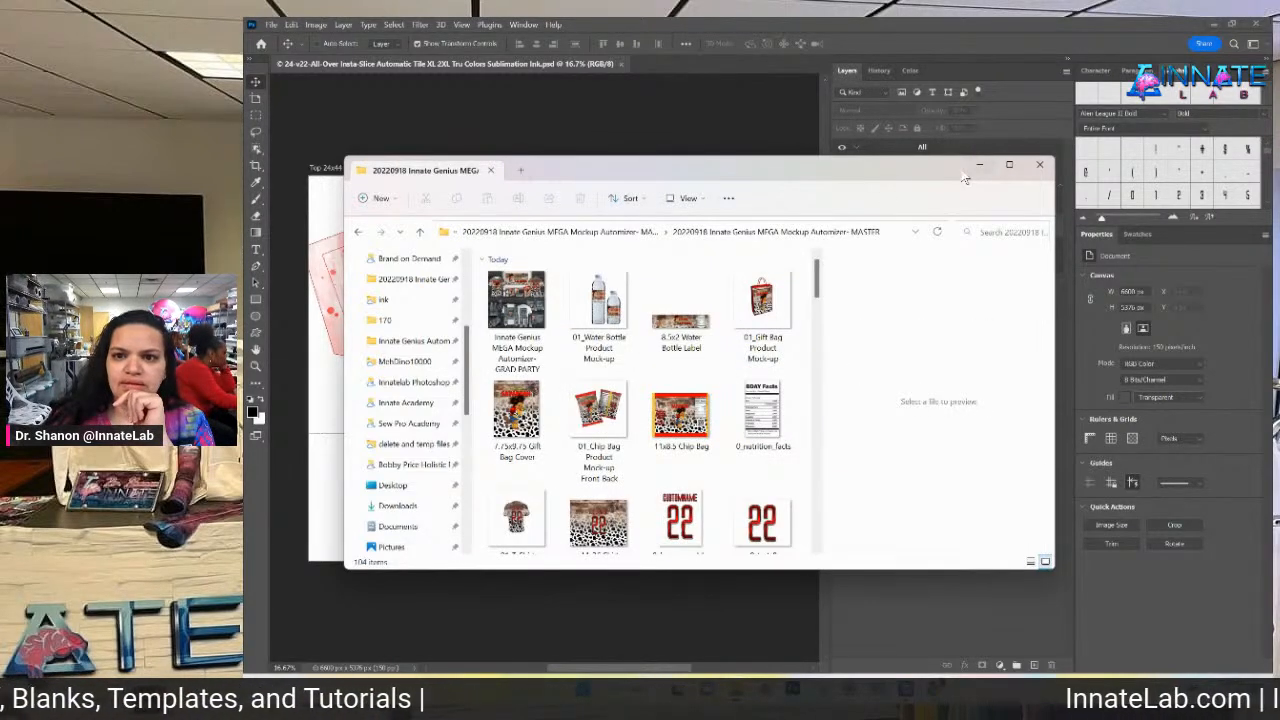
Browse the mockup folder, preview the adult shirt back design, and open the 44x36 Shirt ADULT S-3XL file in Photoshop.
drag(906, 163, 998, 104)
scroll(880, 424, down, 1)
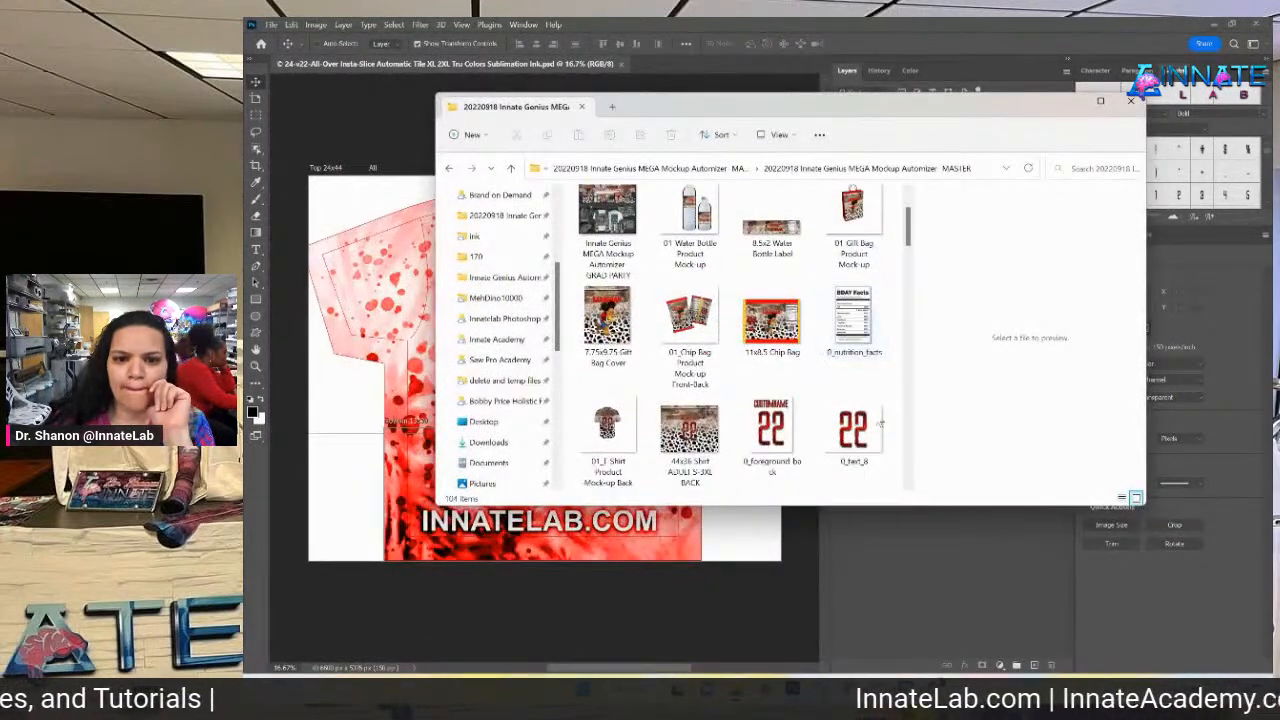
click(692, 436)
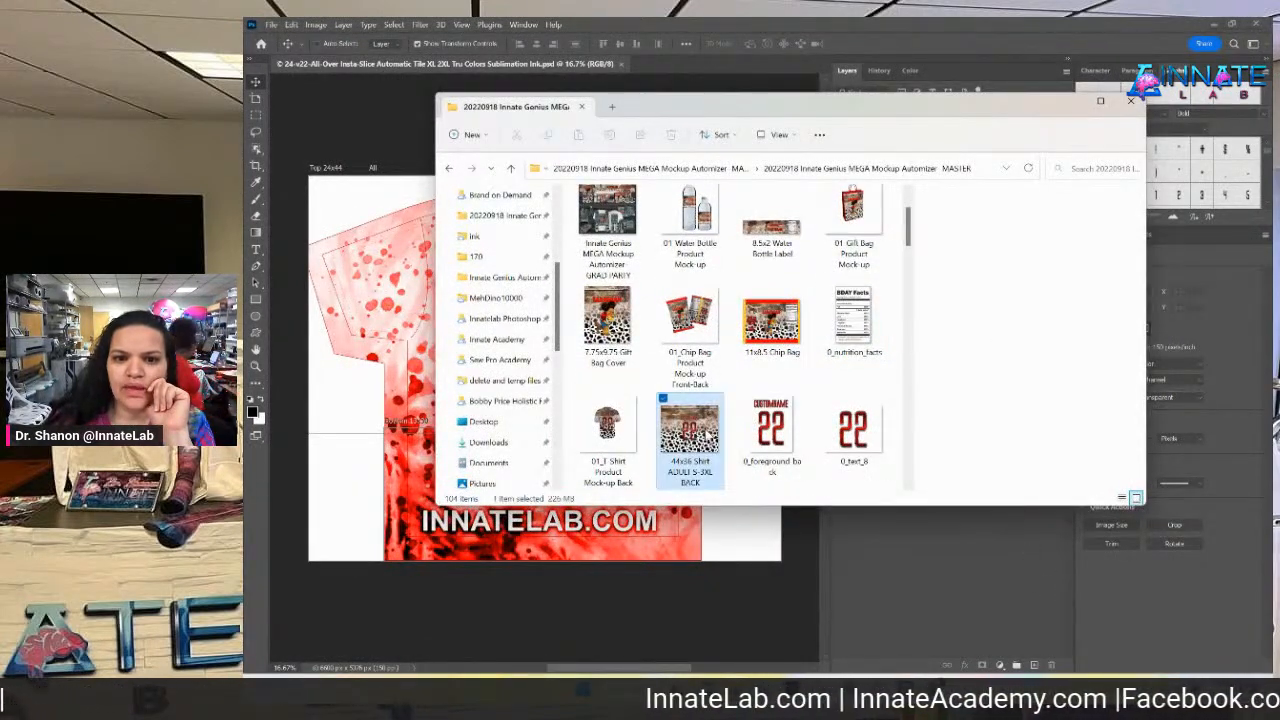
scroll(806, 400, down, 3)
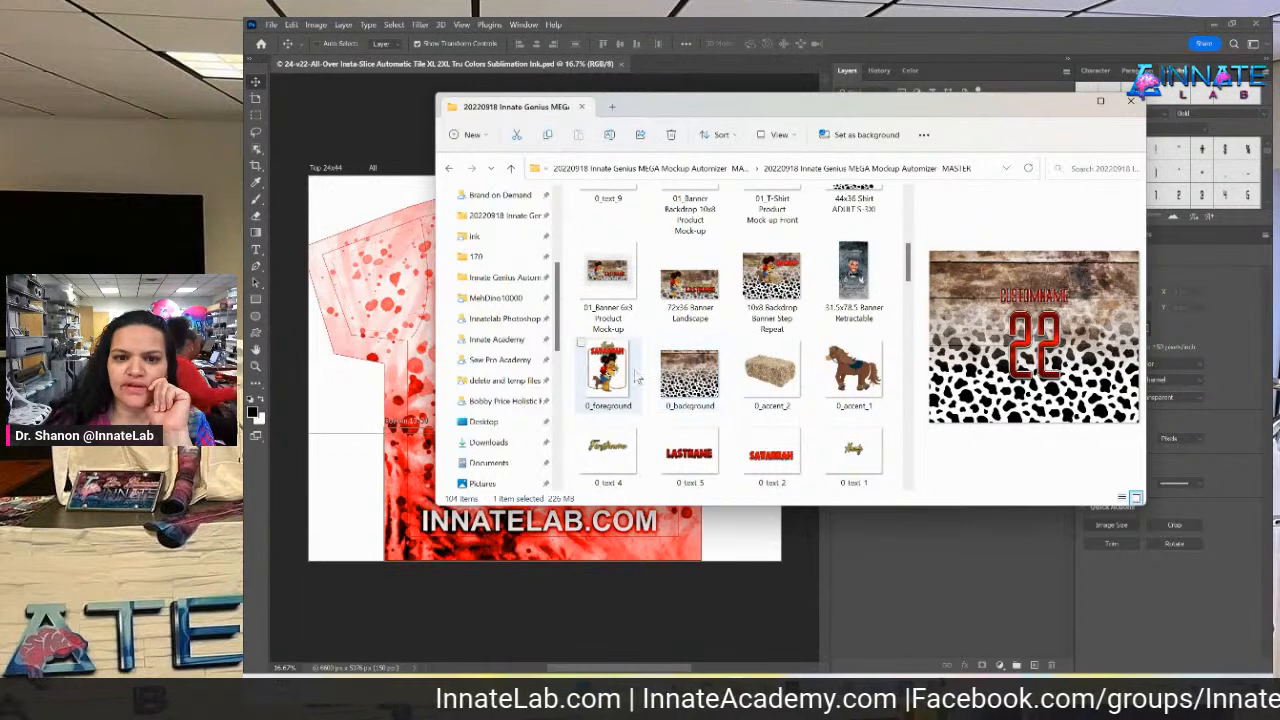
scroll(643, 376, down, 2)
scroll(643, 376, up, 2)
scroll(645, 377, down, 2)
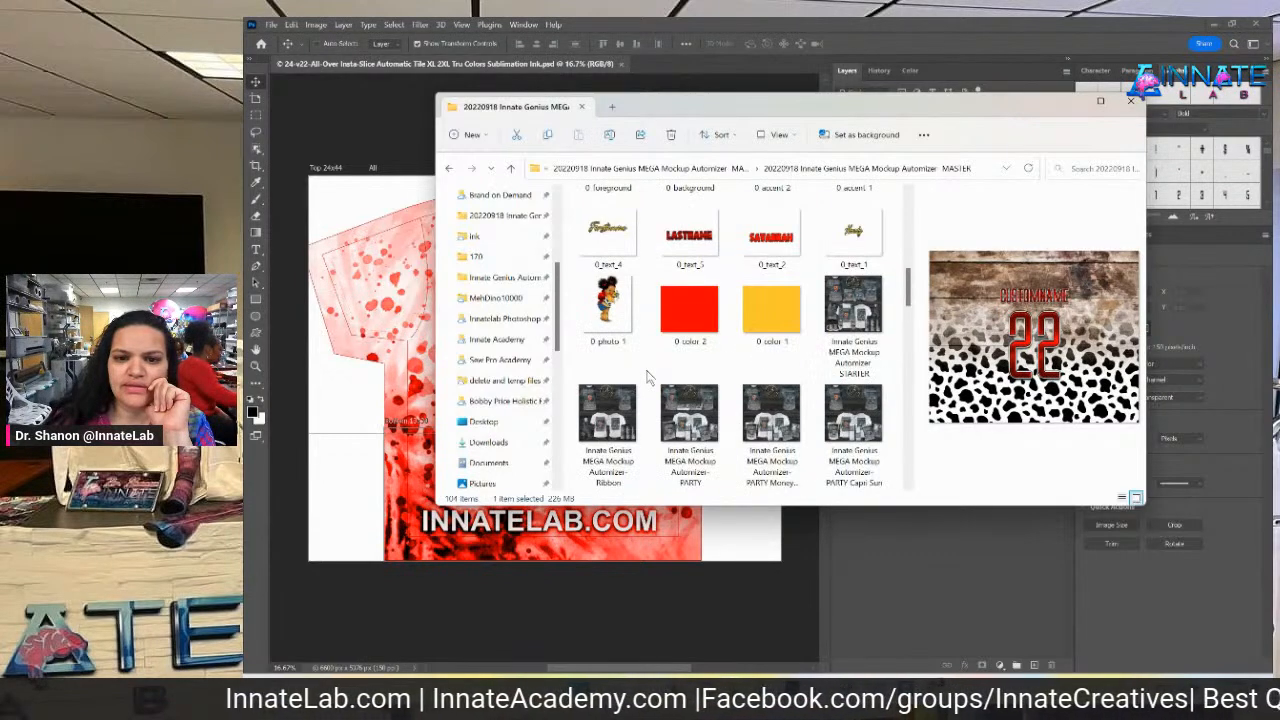
scroll(645, 377, up, 3)
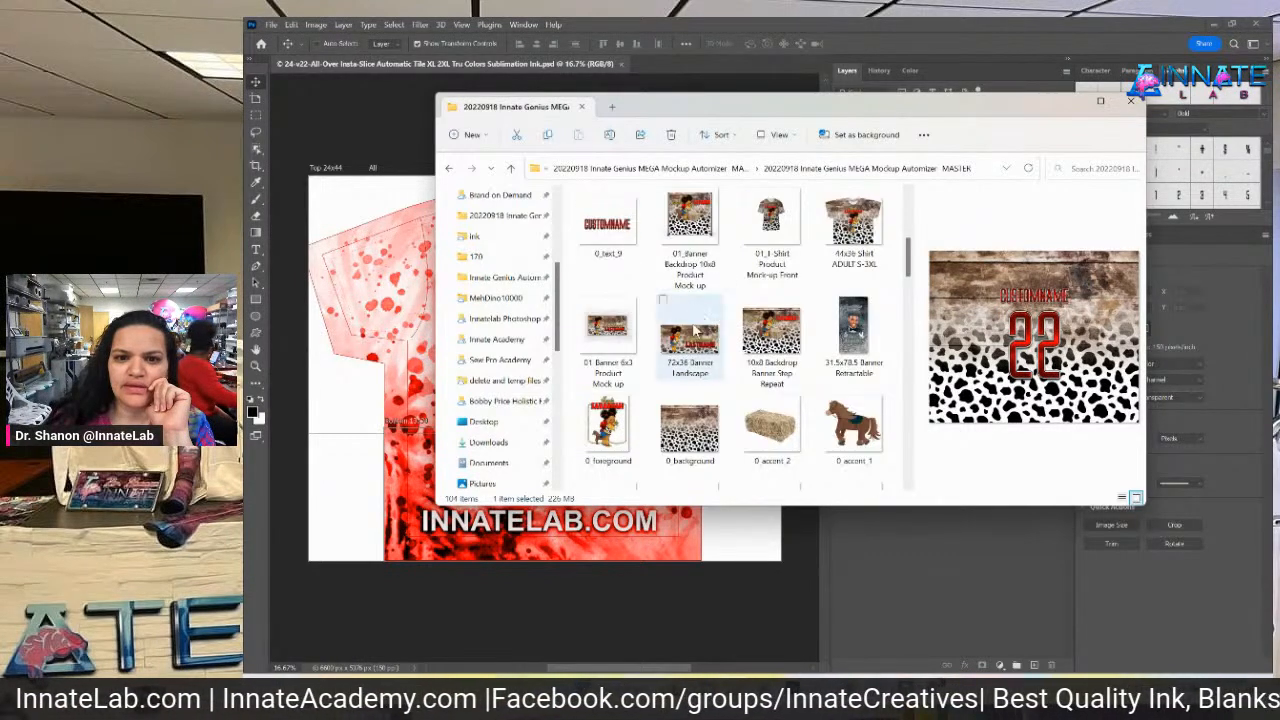
click(853, 225)
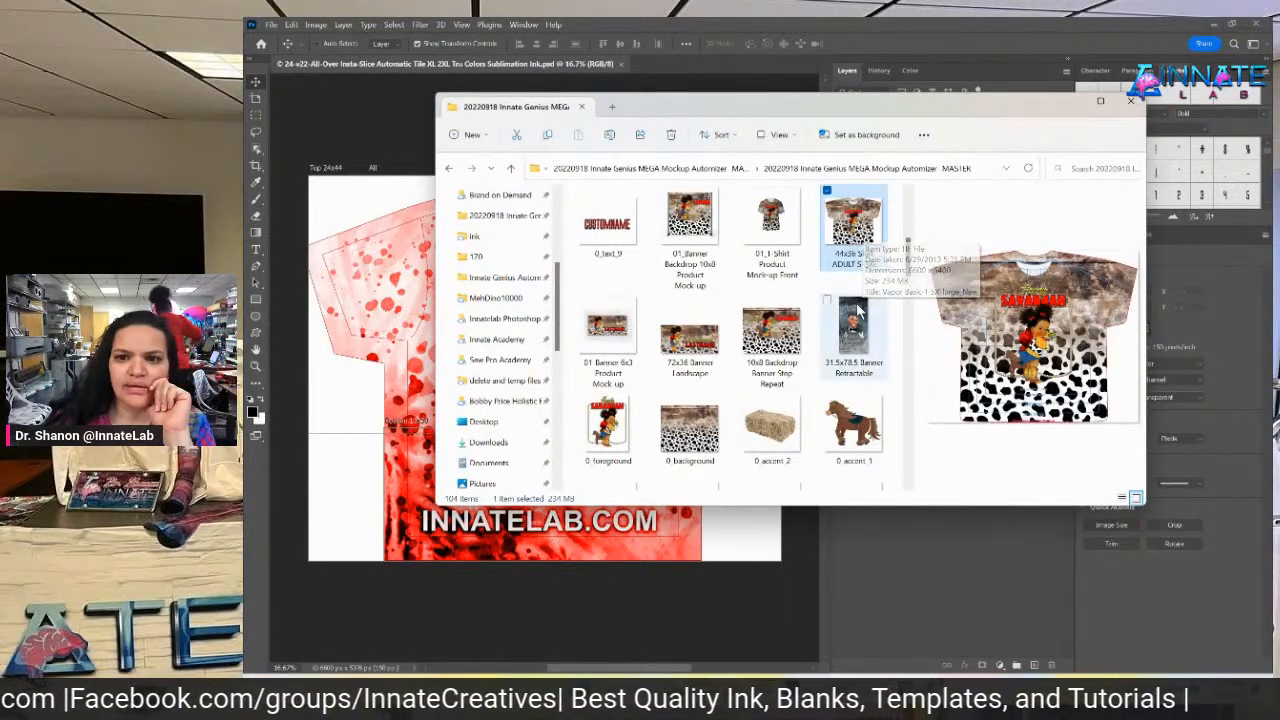
double_click(840, 222)
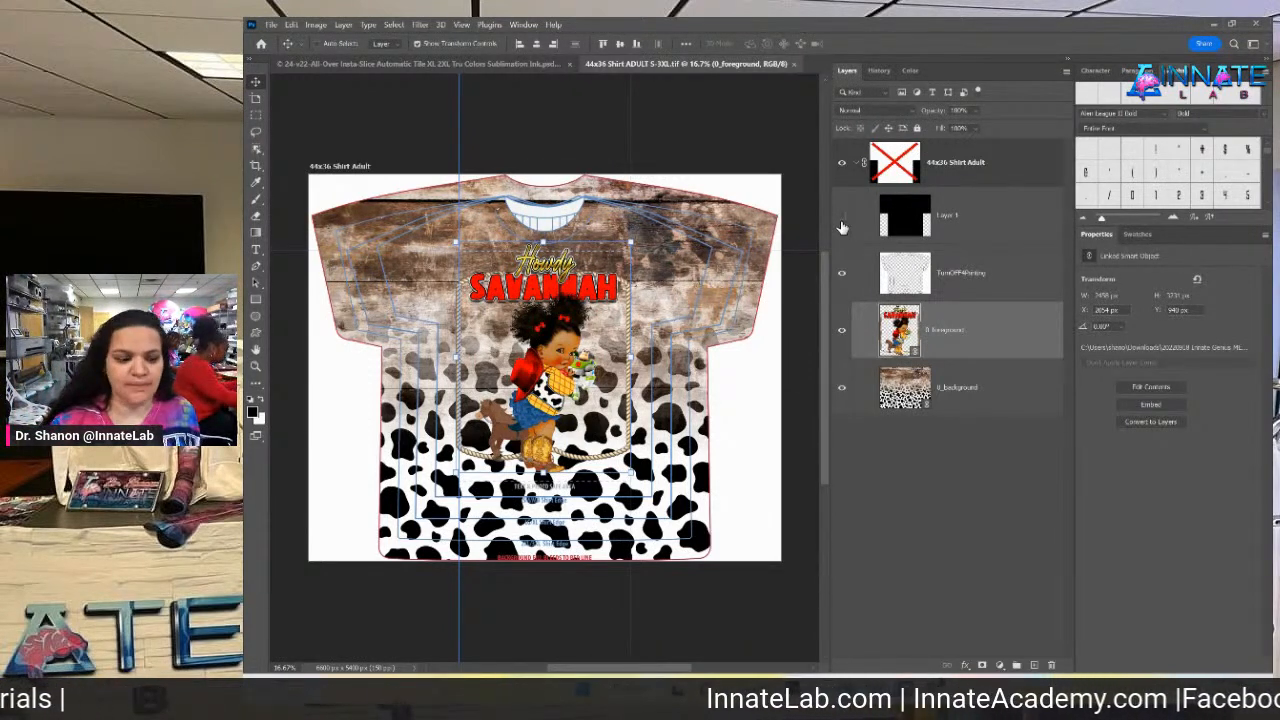
Hide the TurnOFF4Printing layer so the shirt outline and size guides are left out of the print.
click(1006, 294)
click(843, 277)
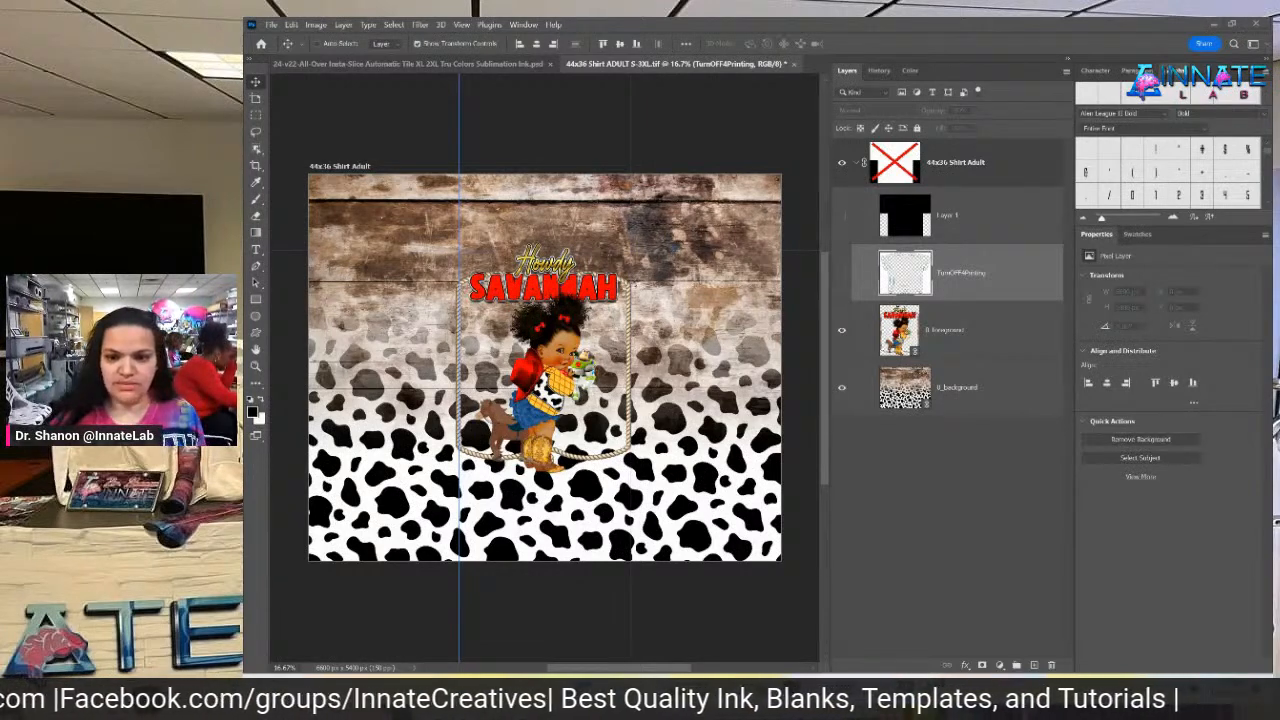
Search Windows for "zoom" and launch the Zoom app.
key(super+s)
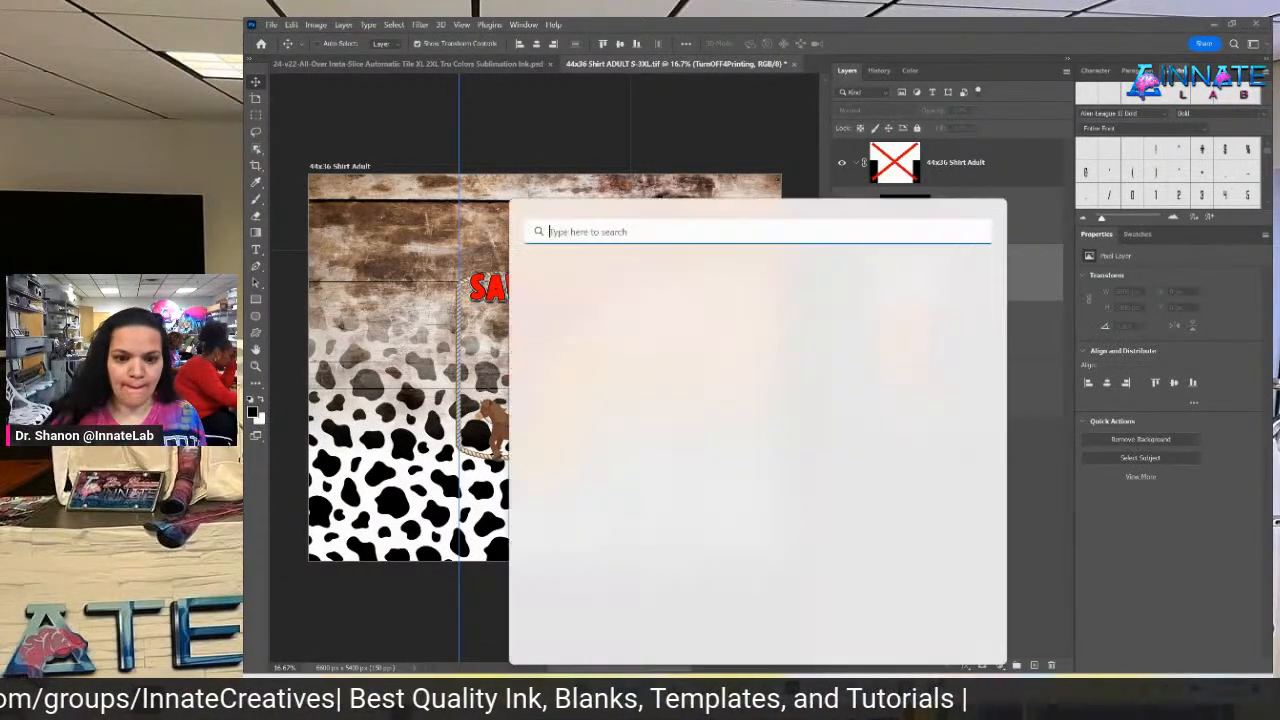
text(zoom)
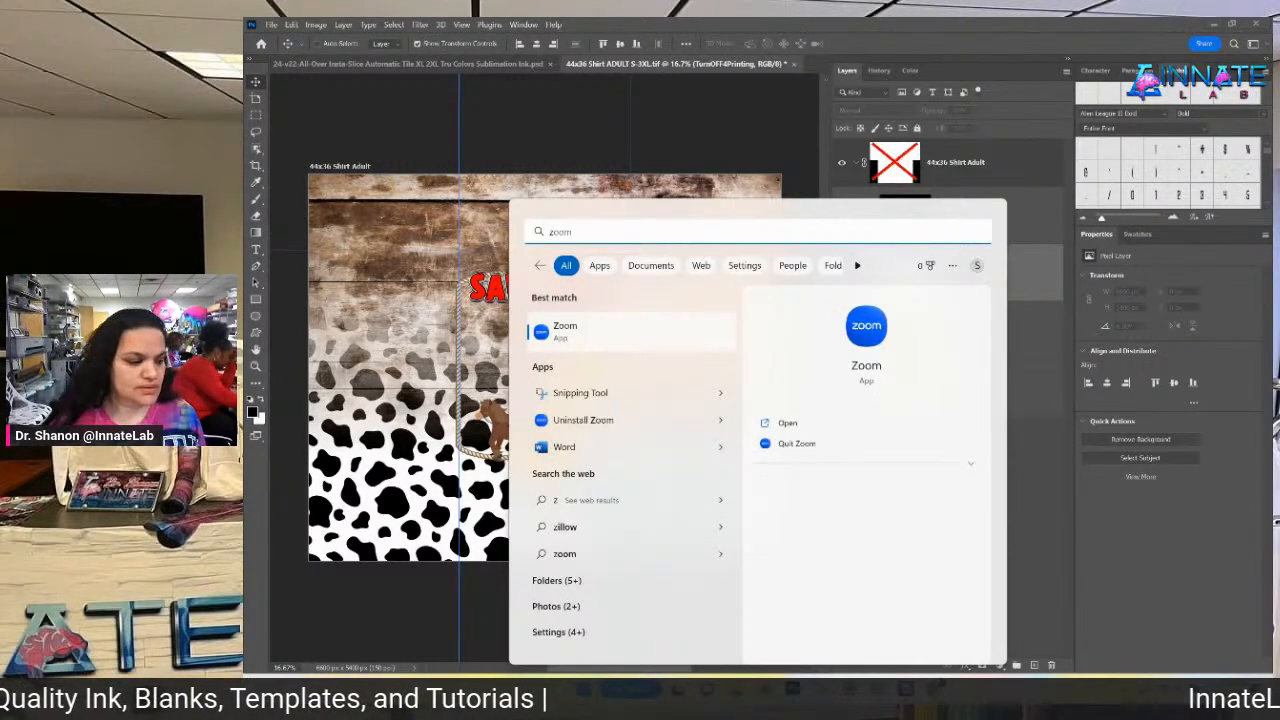
key(Return)
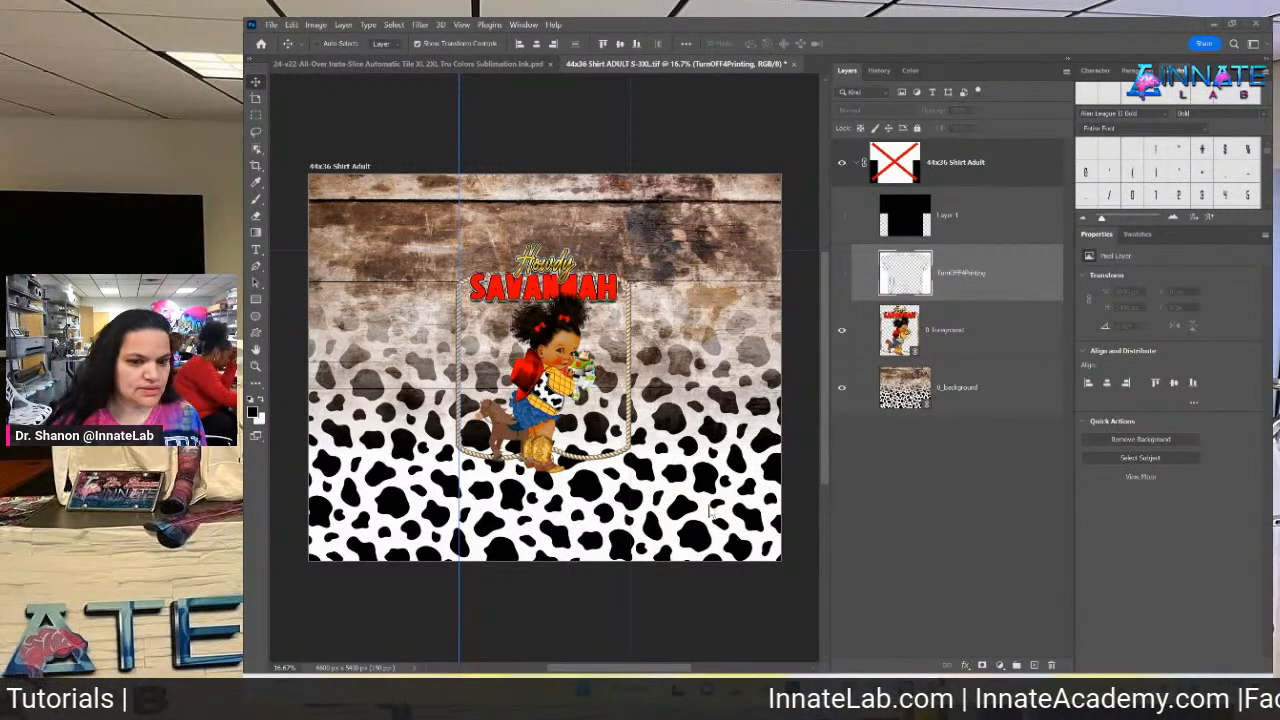
Search Windows for "zoom", launch the Zoom app again, and sign in with the Google account.
key(super+s)
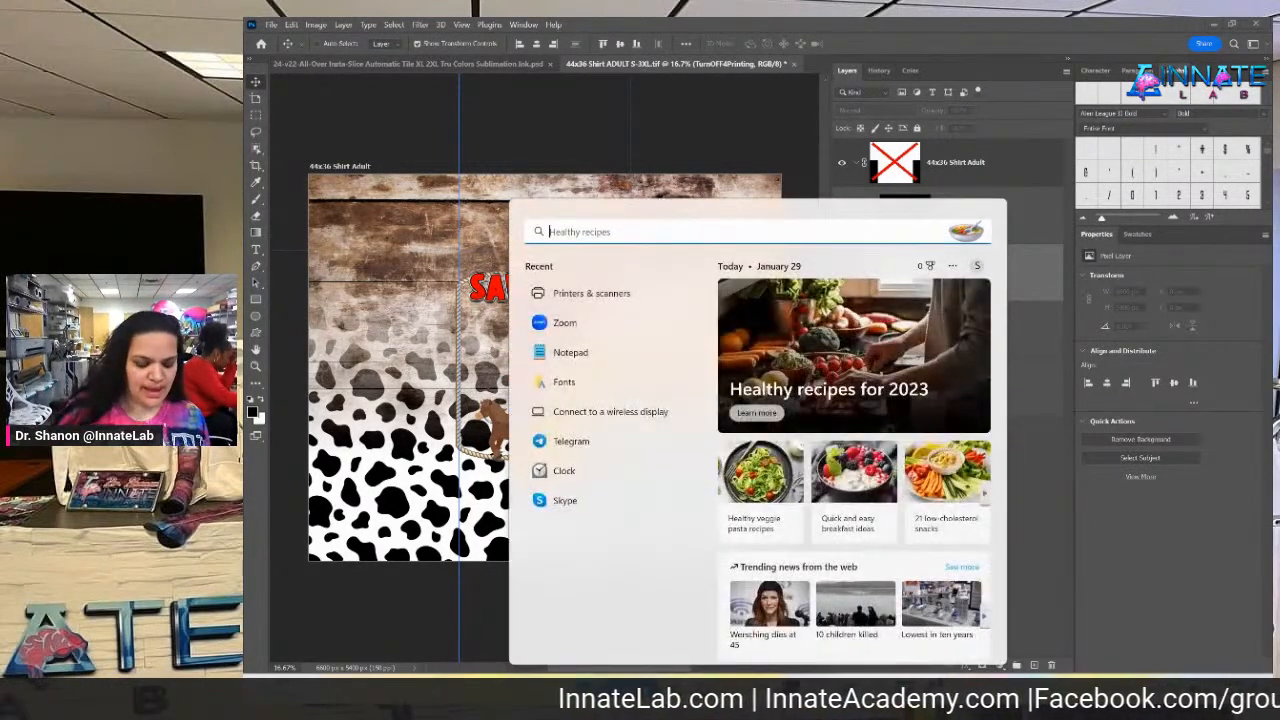
text(zoom)
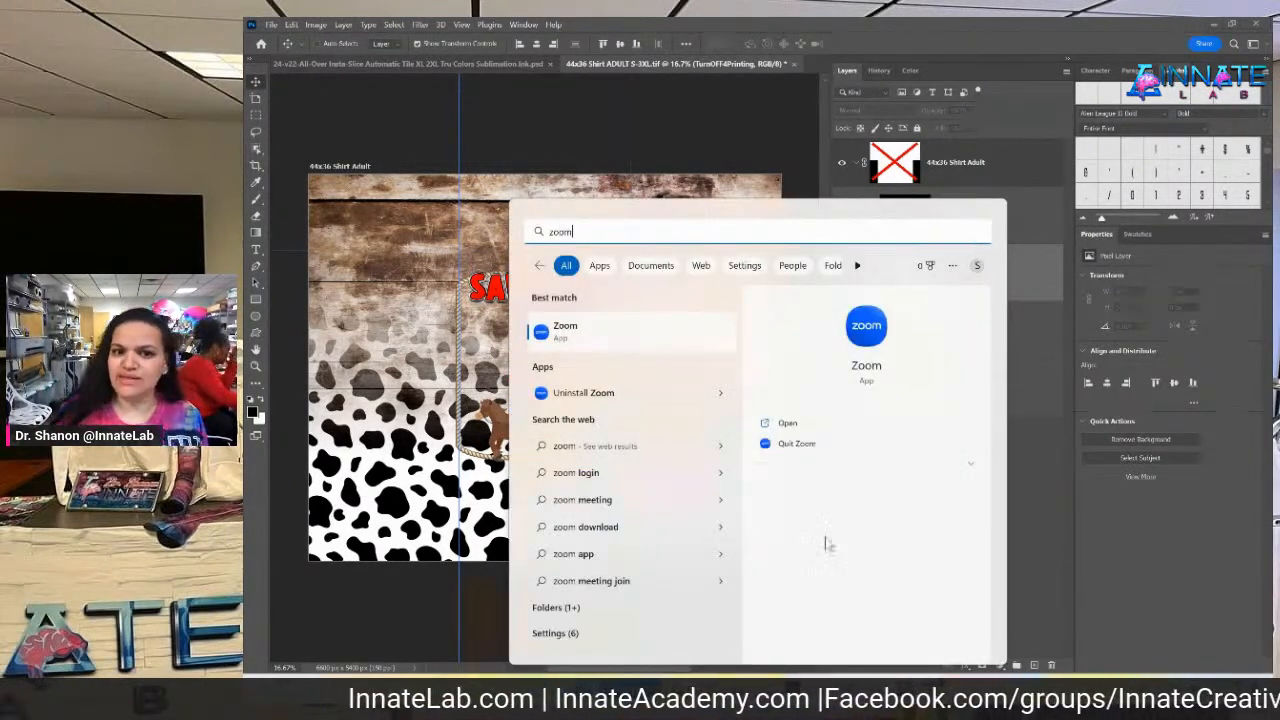
click(617, 337)
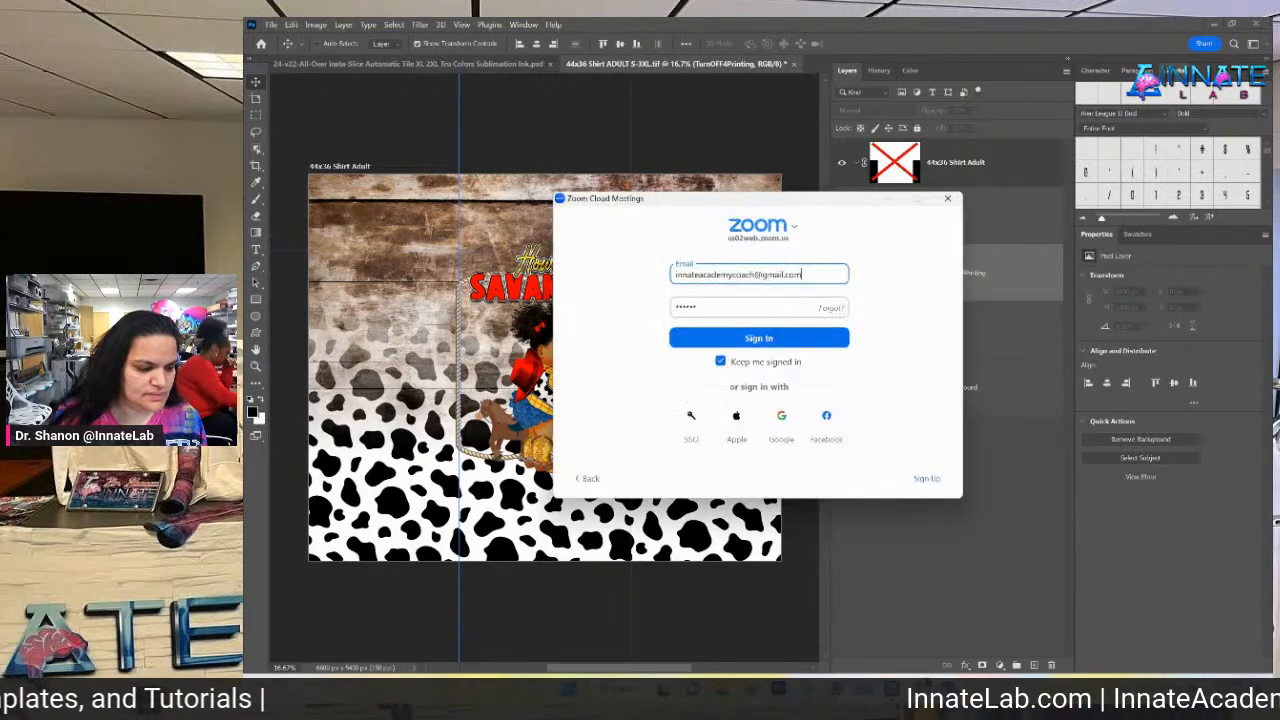
click(781, 416)
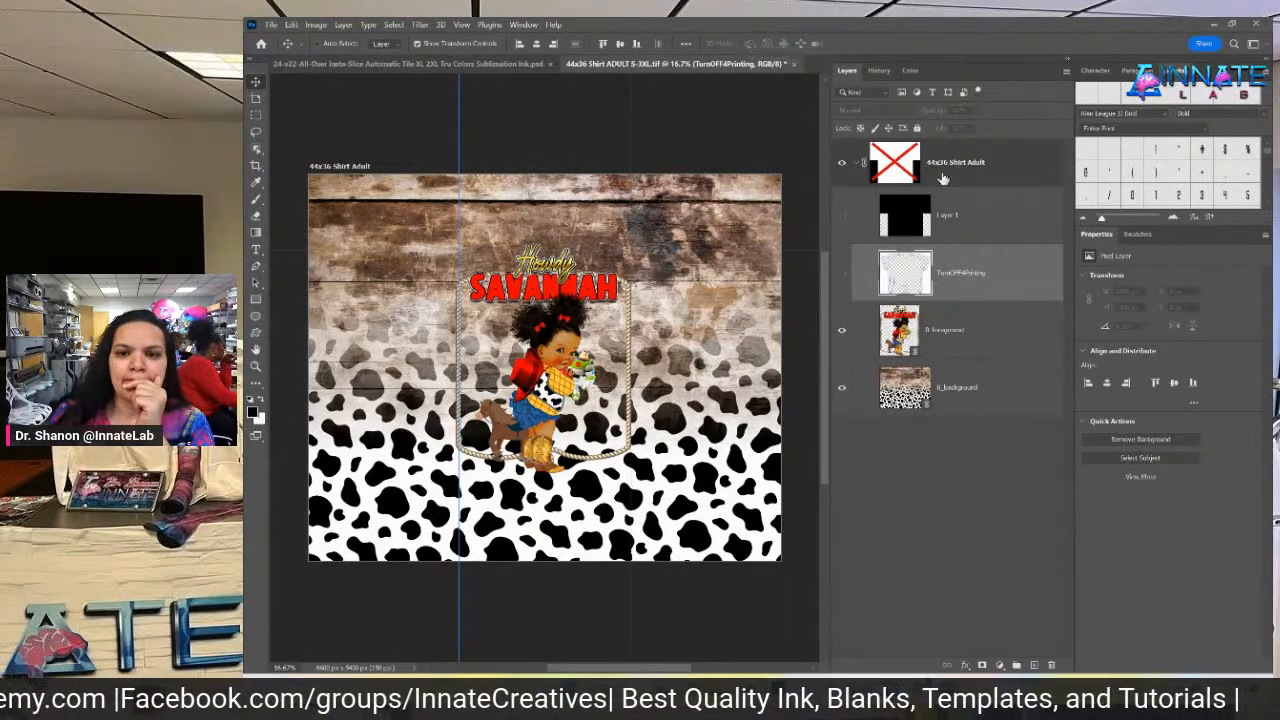
click(999, 346)
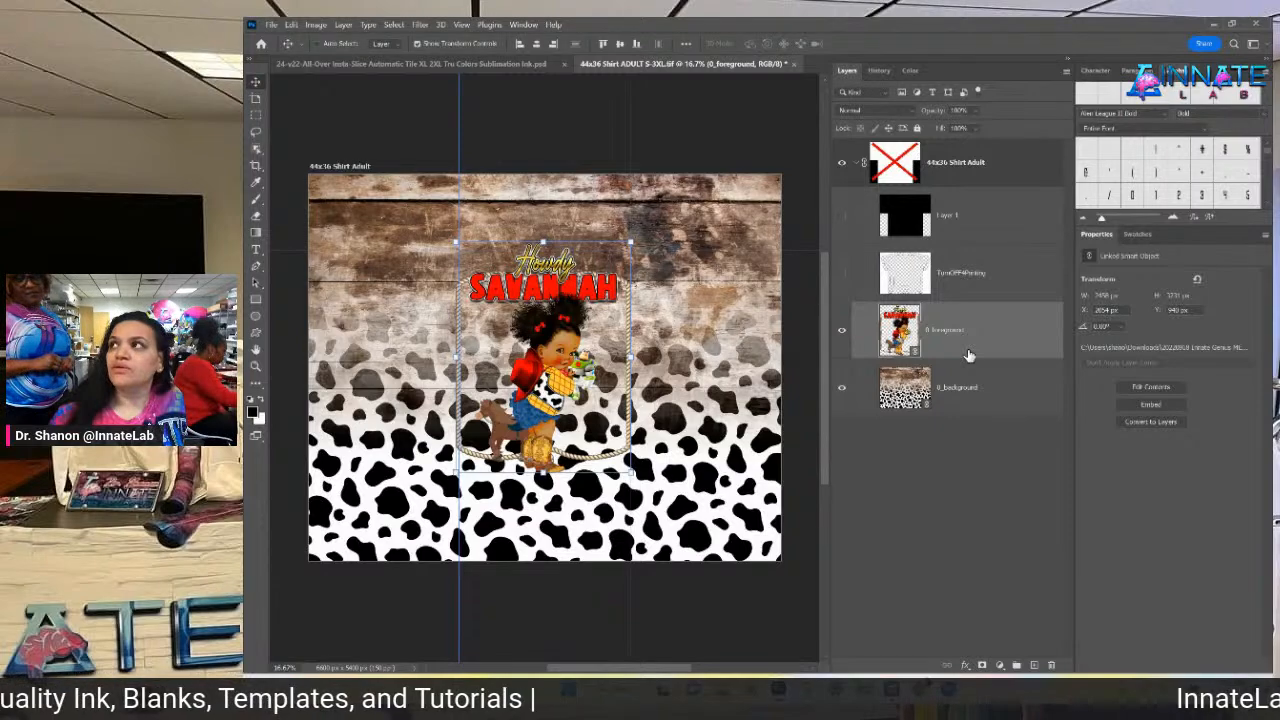
click(474, 64)
click(712, 64)
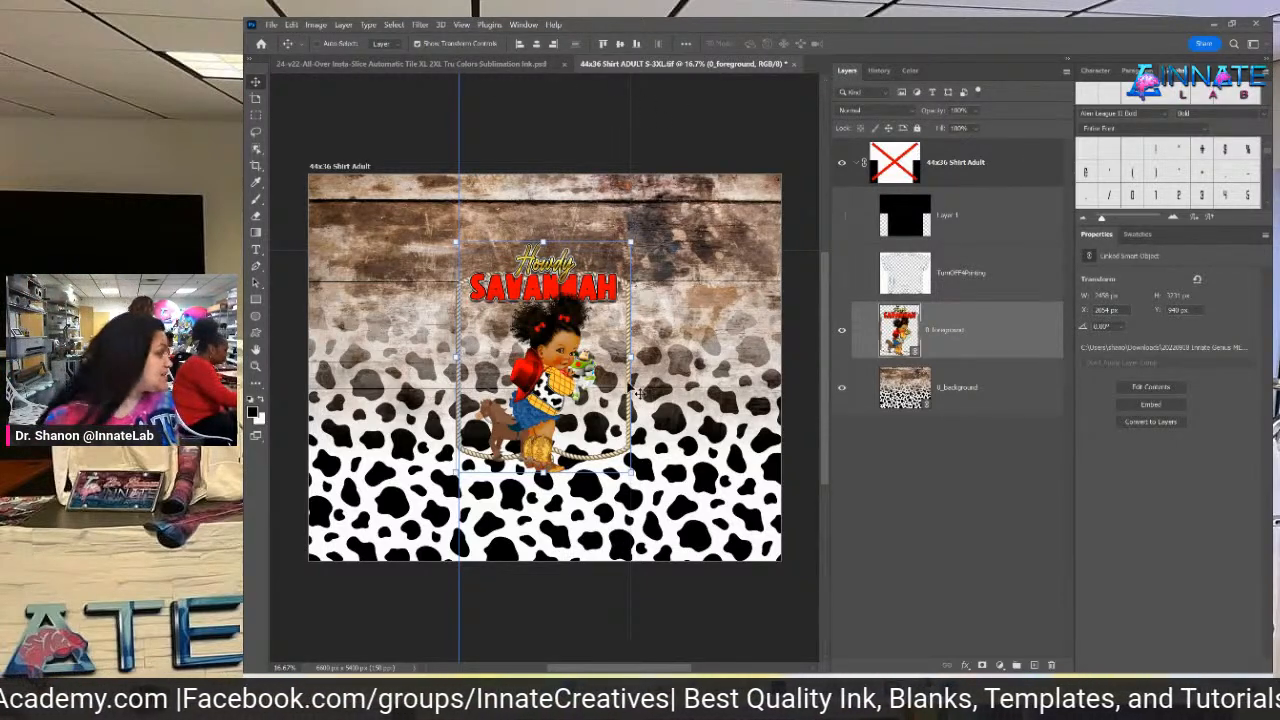
click(913, 590)
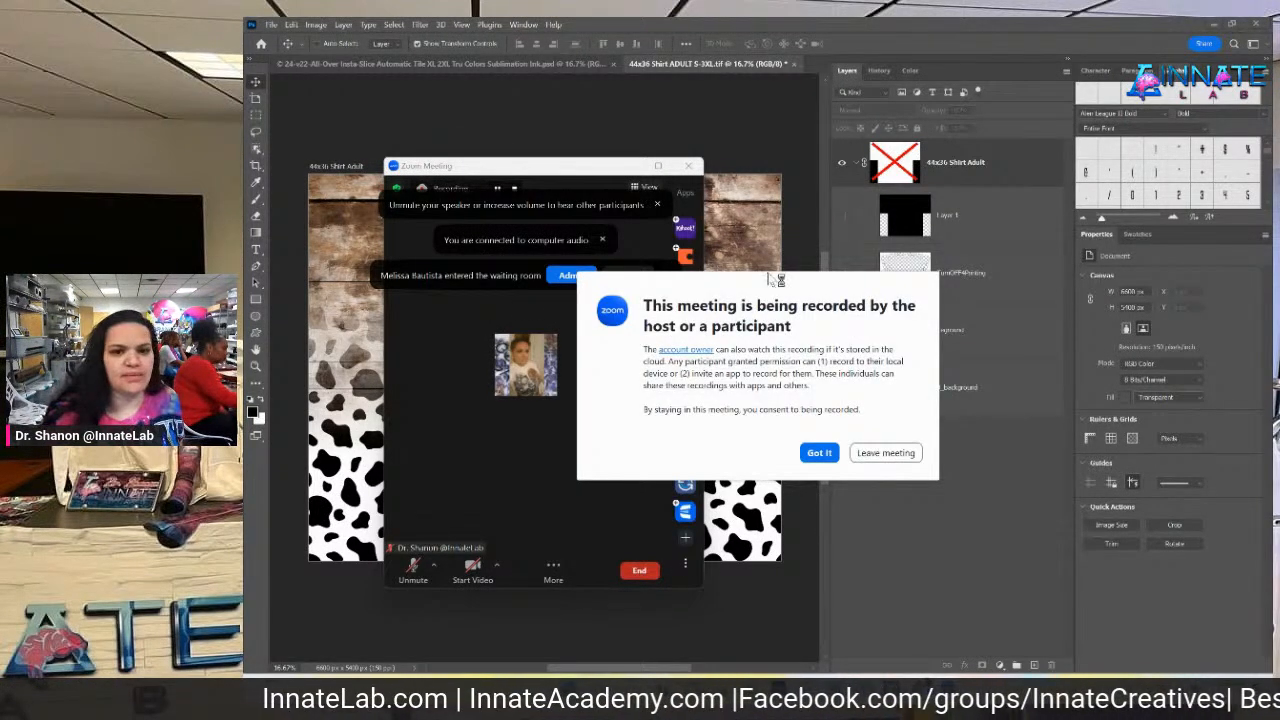
Clear the recording notice, move the Zoom meeting window aside from the shirt artwork, and maximize it.
drag(773, 289, 246, 630)
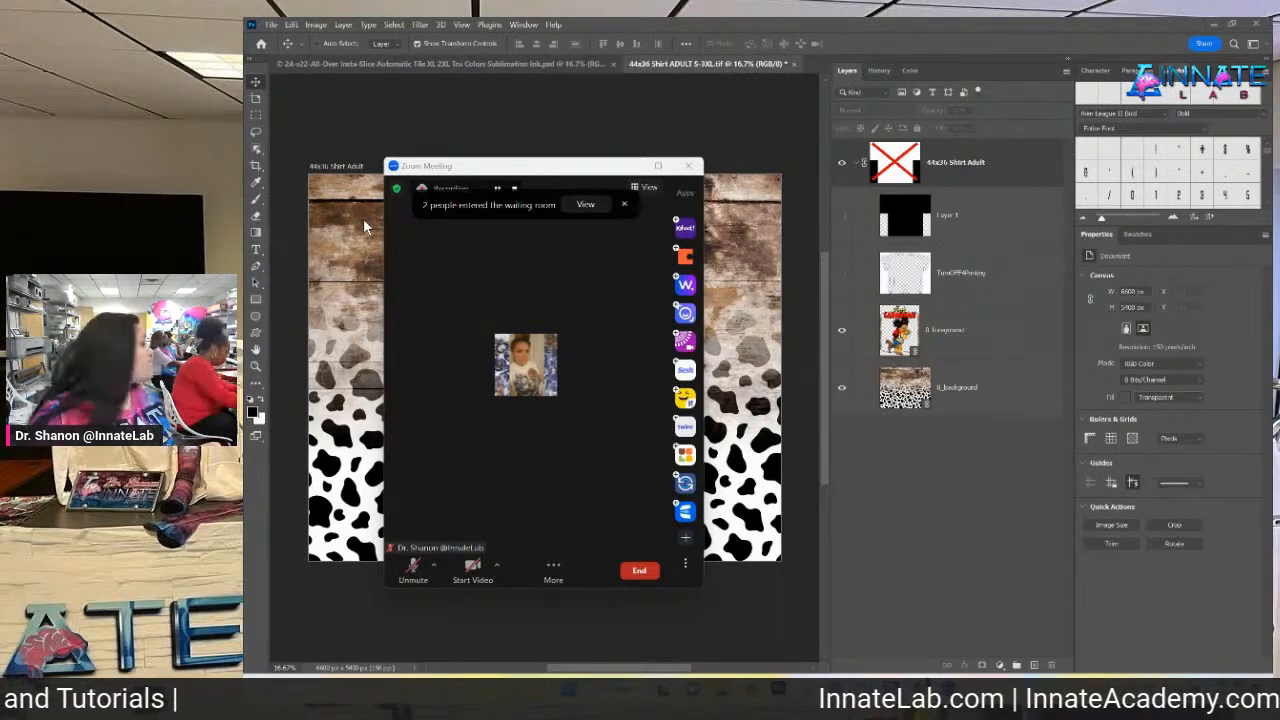
scroll(365, 218, up, 1)
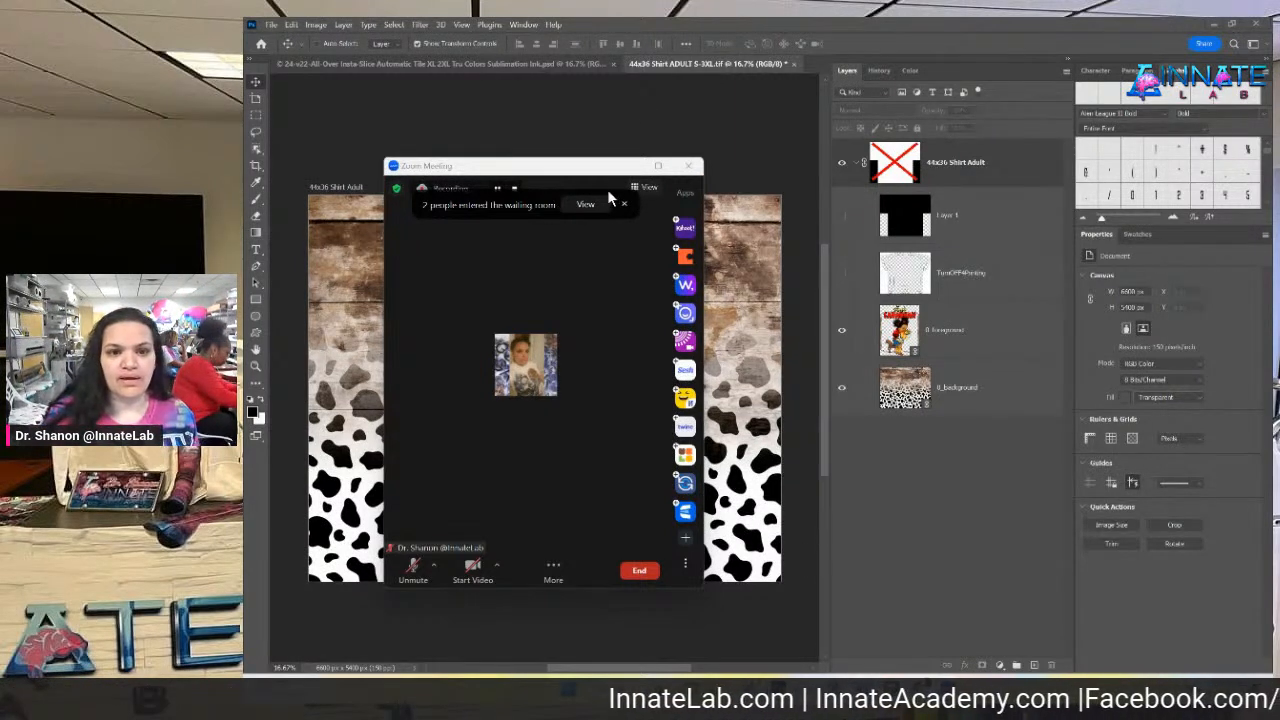
drag(587, 181, 759, 156)
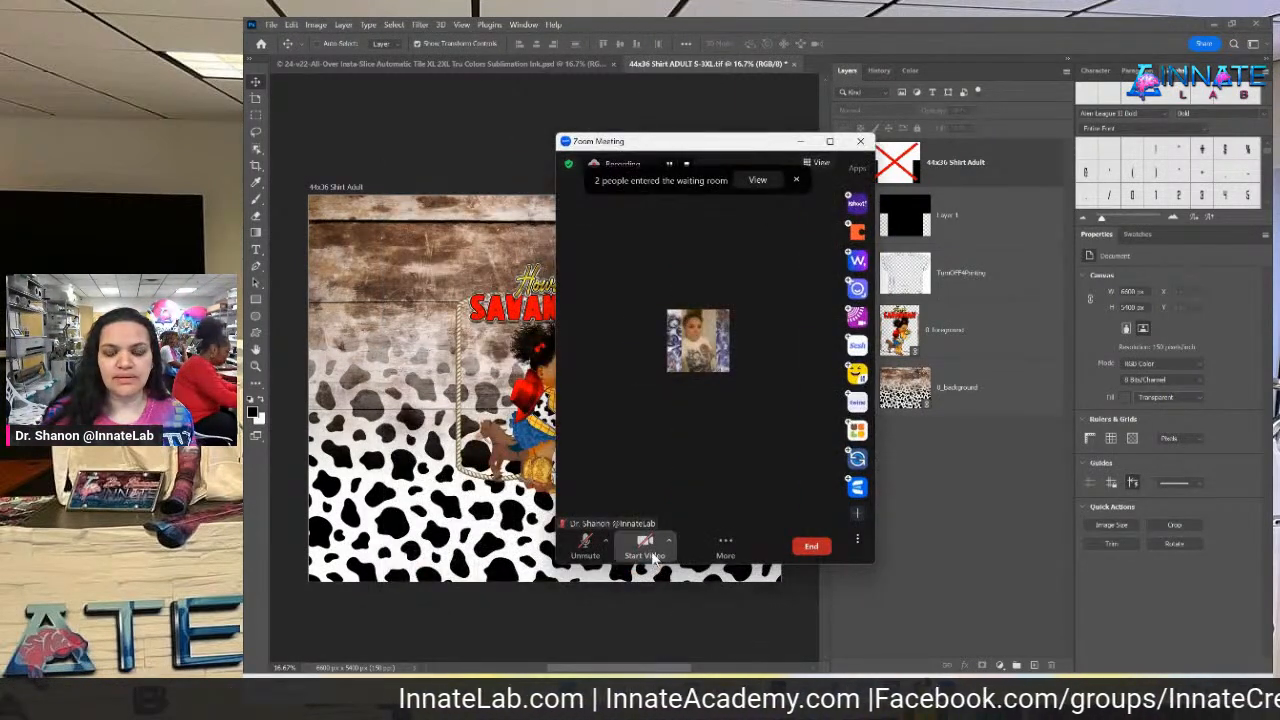
click(829, 141)
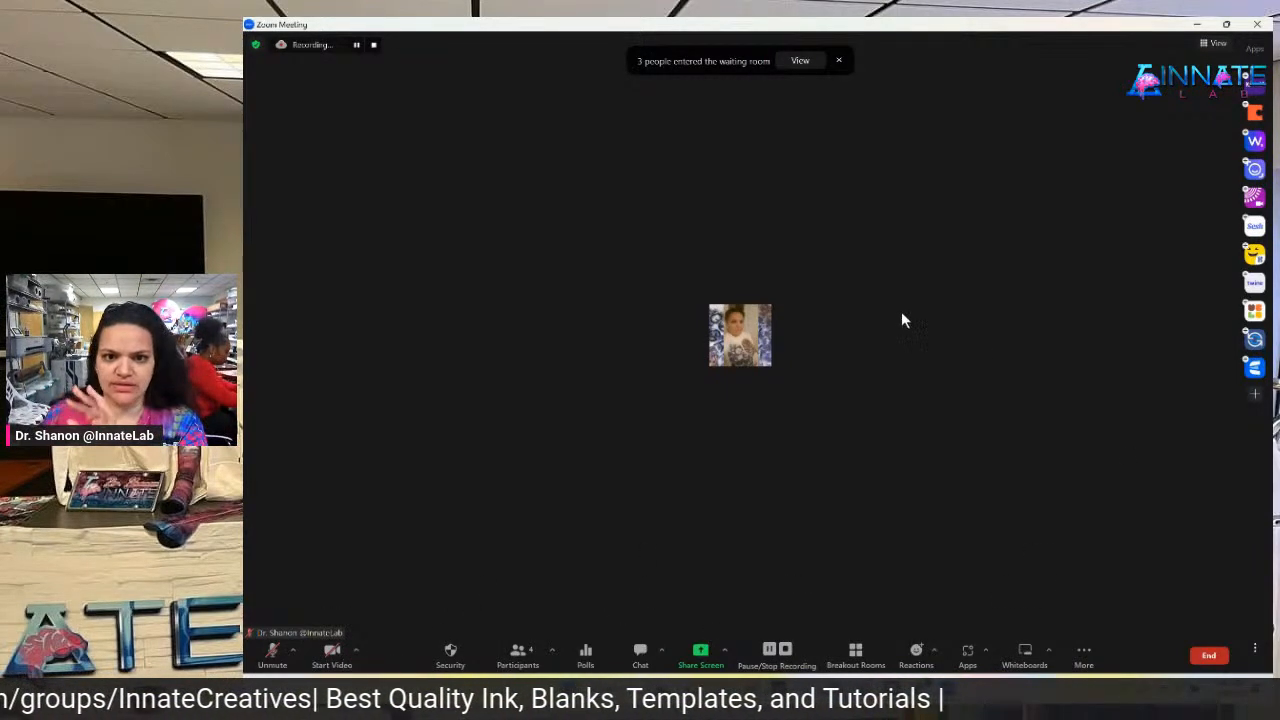
Open the Zoom waiting room list and admit the third waiting participant.
click(803, 60)
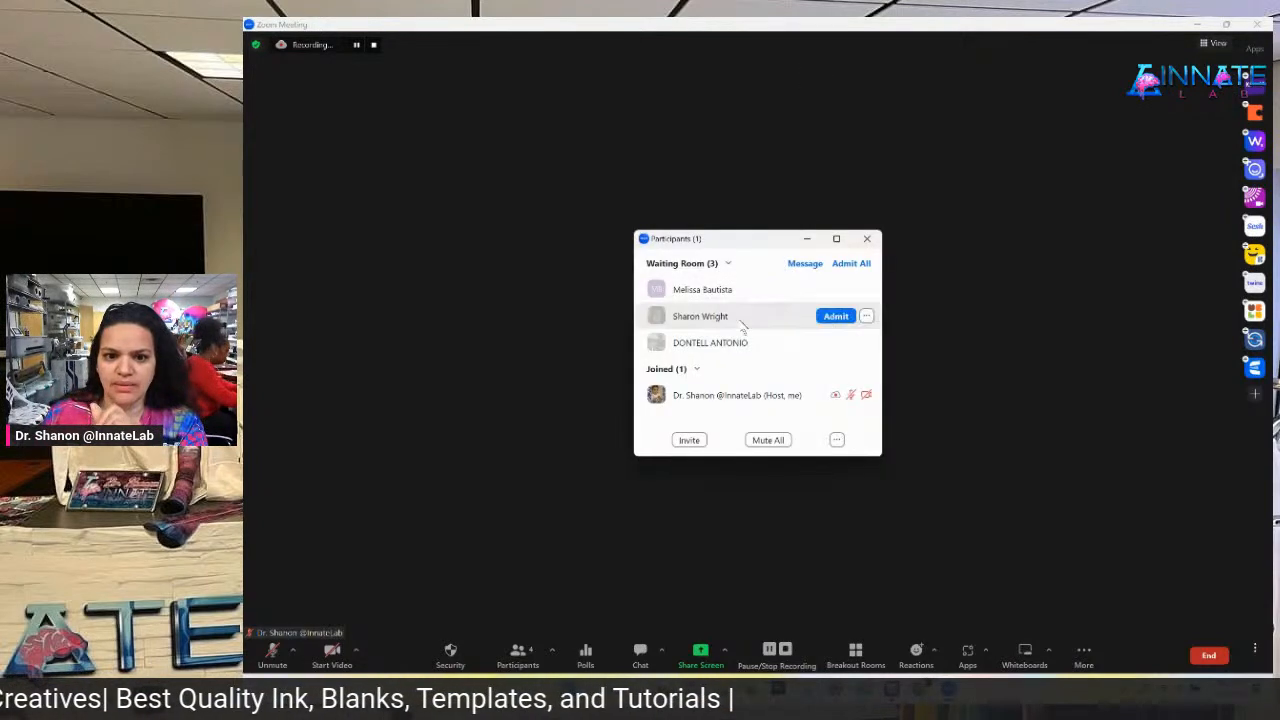
click(845, 343)
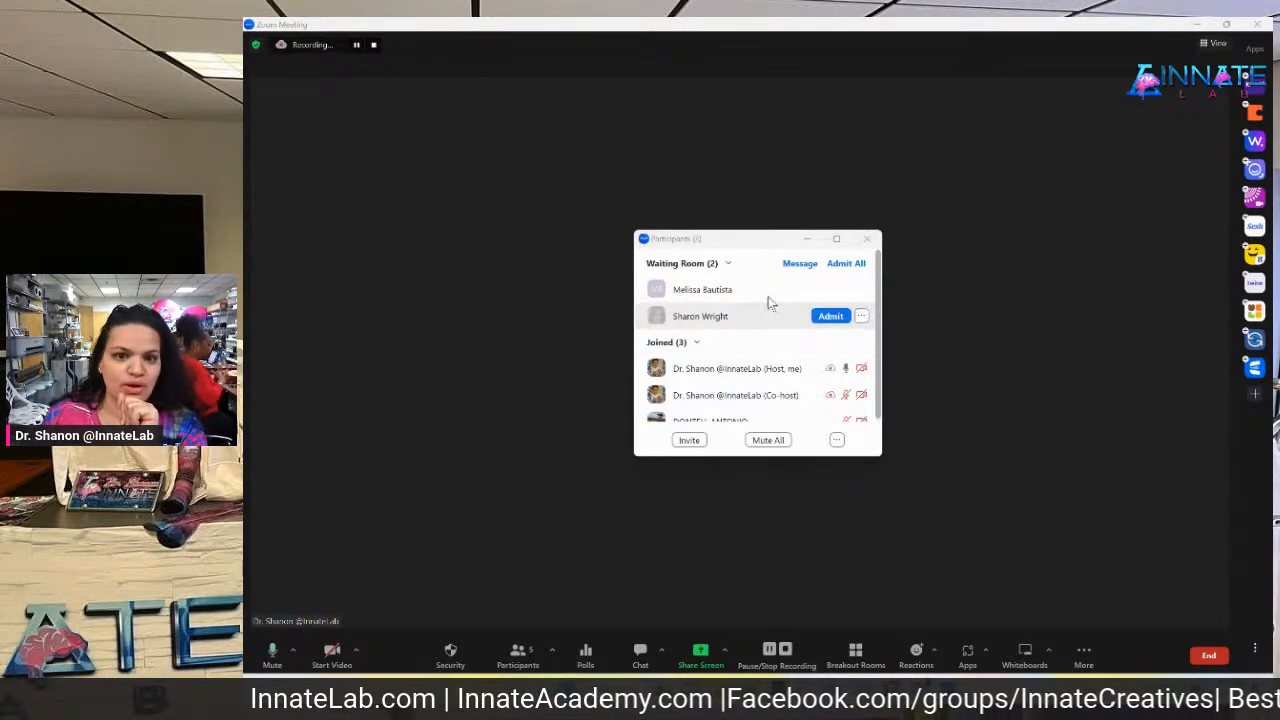
scroll(773, 352, down, 1)
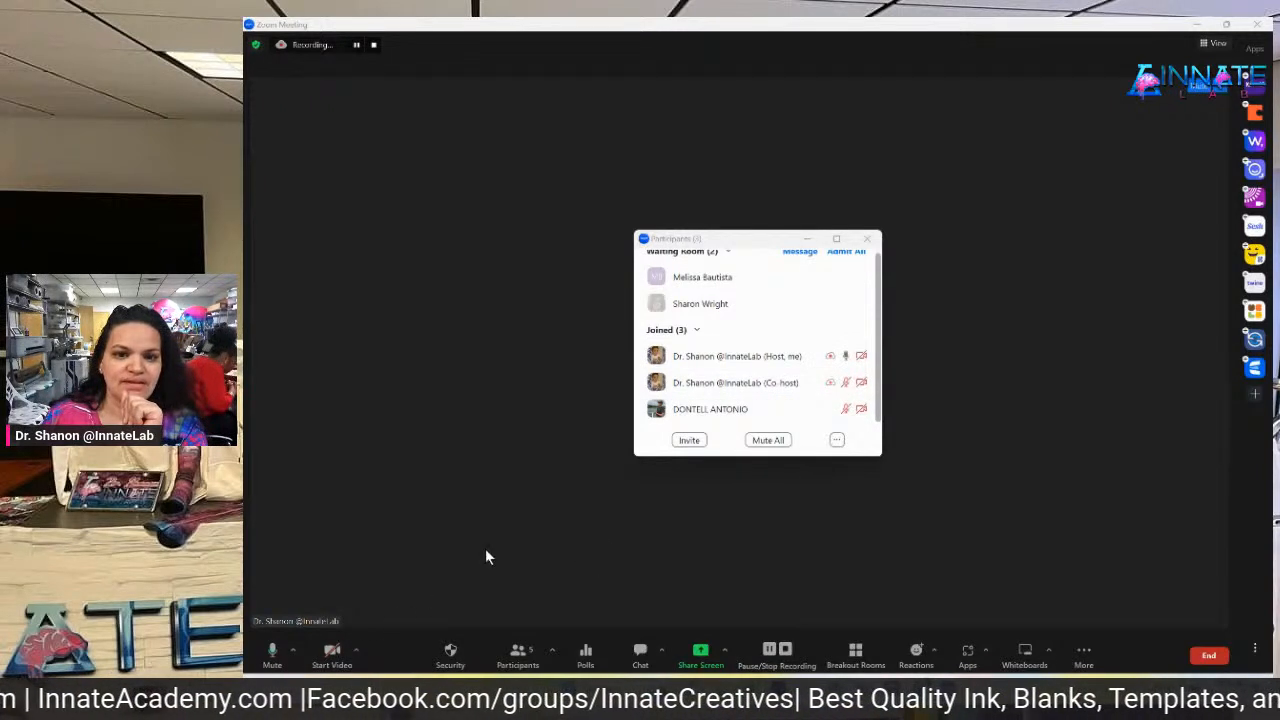
Start the host's video in the meeting and check the participants list.
click(330, 655)
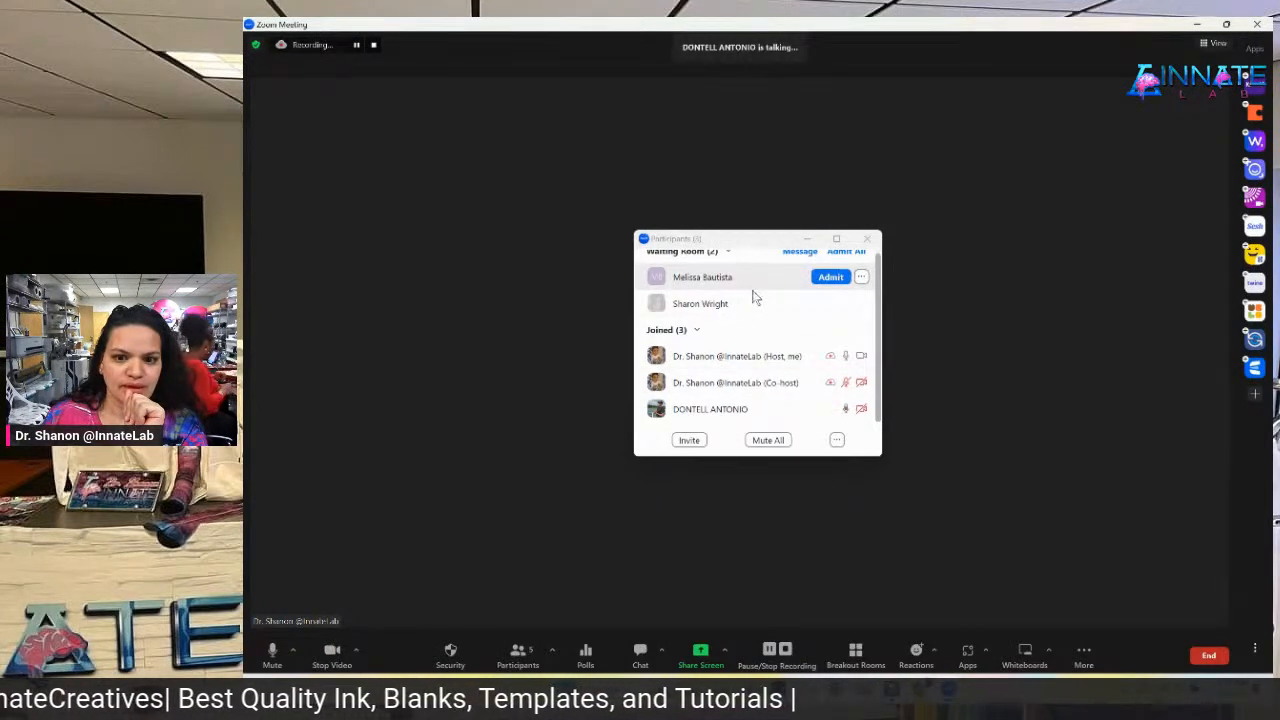
scroll(765, 394, up, 1)
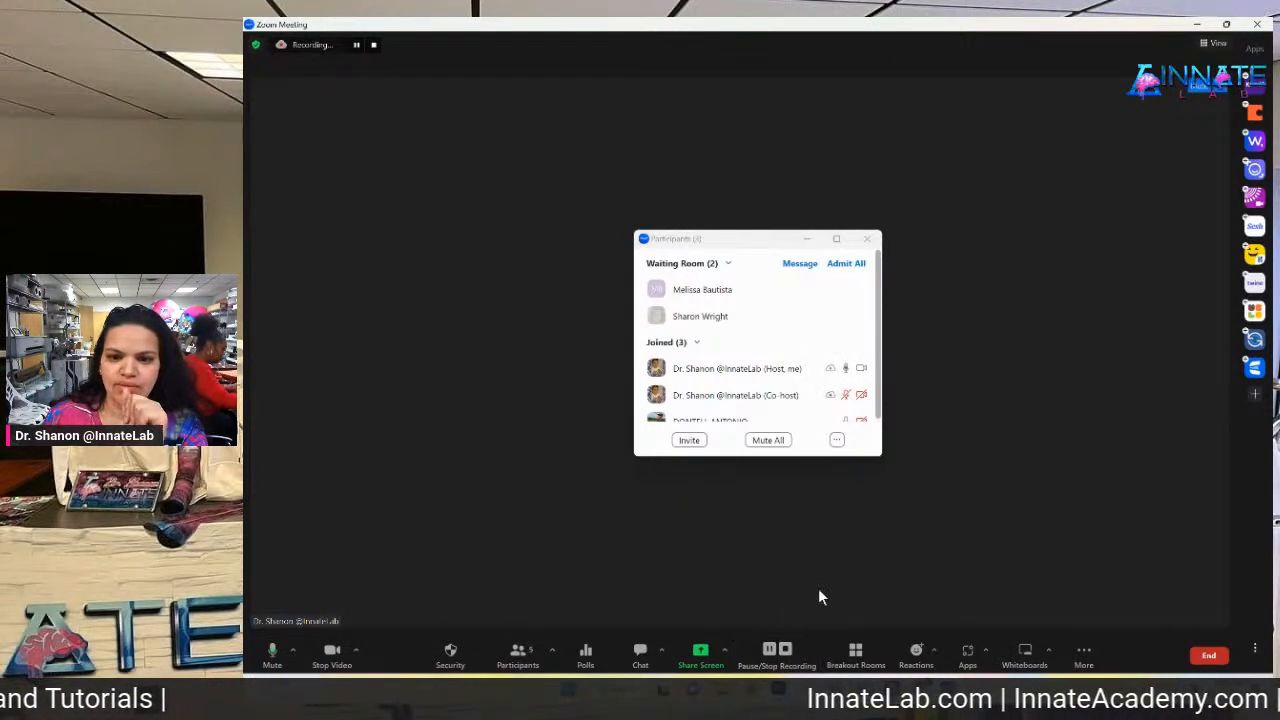
scroll(780, 395, down, 1)
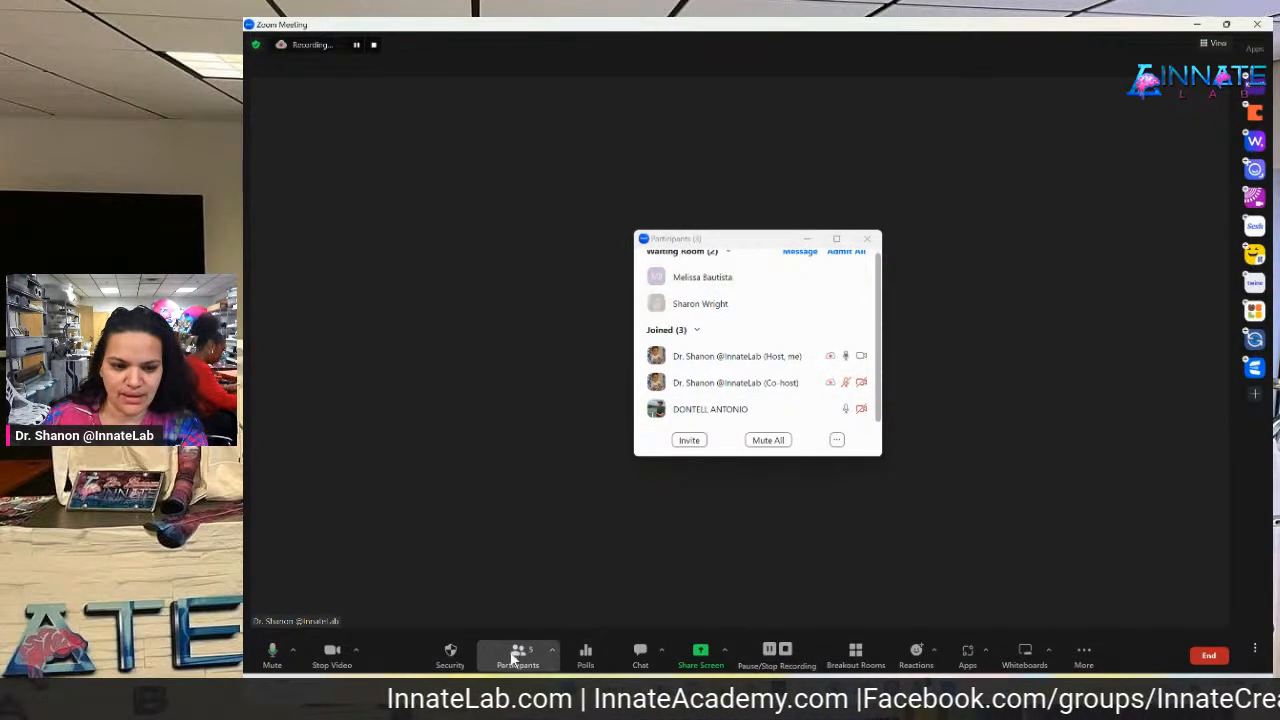
Raise the computer's speaker volume to a little under half.
click(551, 650)
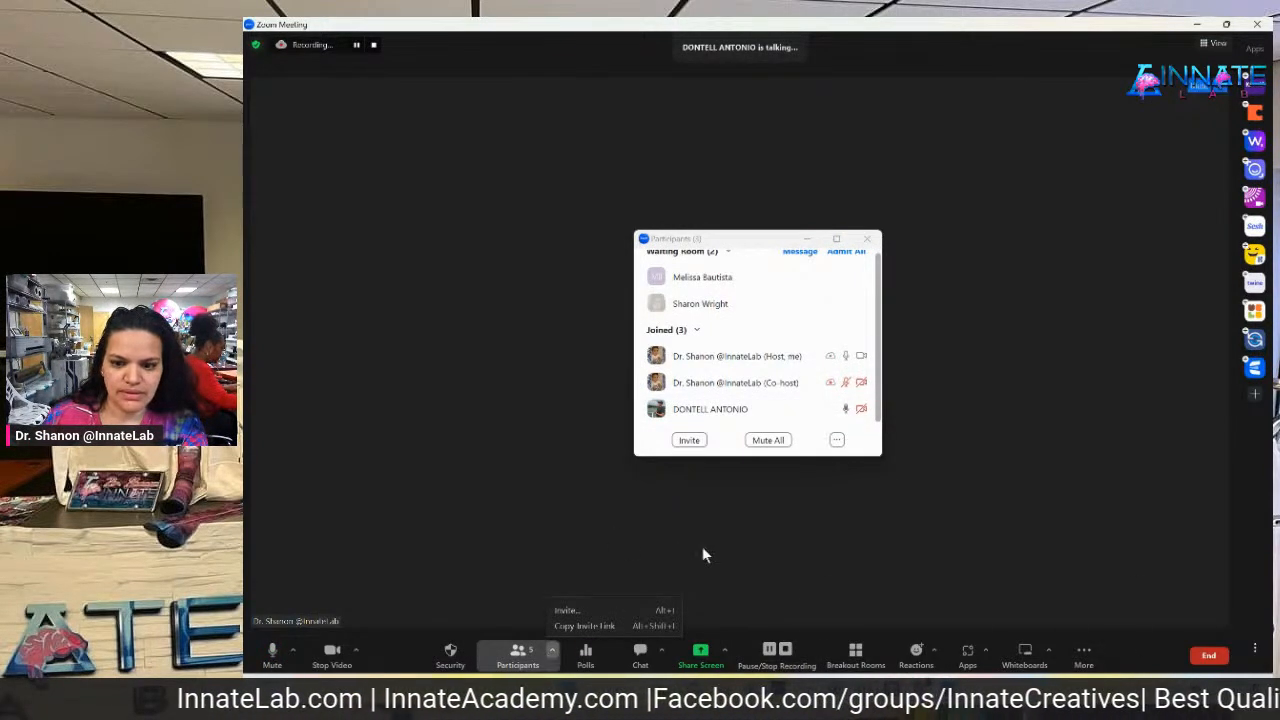
key(super+a)
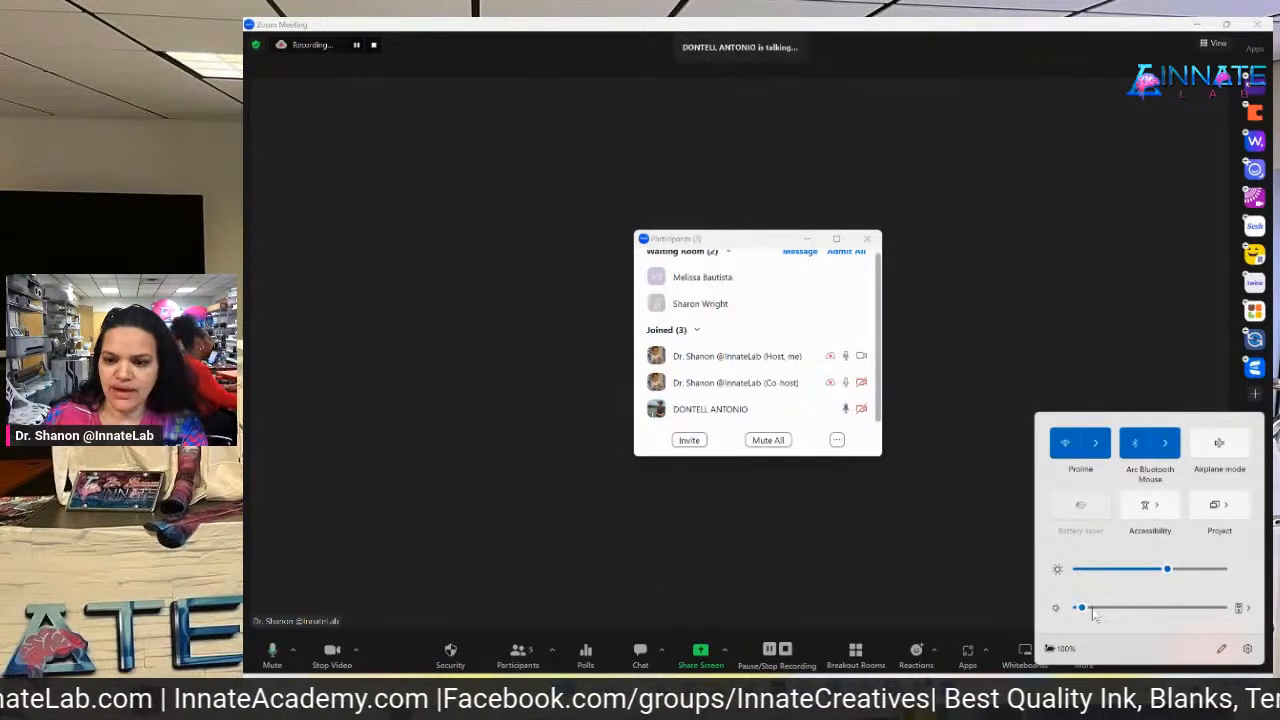
drag(1103, 609, 1140, 609)
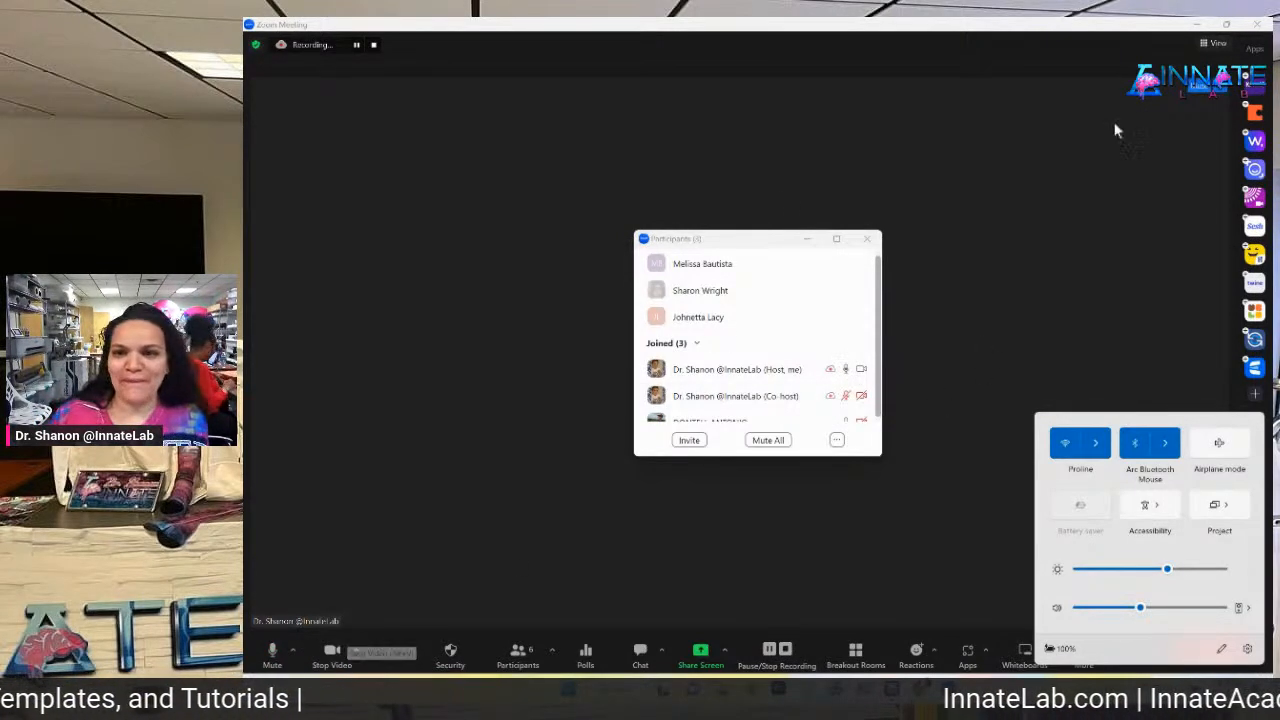
Choose the Gallery layout for the meeting and review the waiting and joined participants.
click(1216, 44)
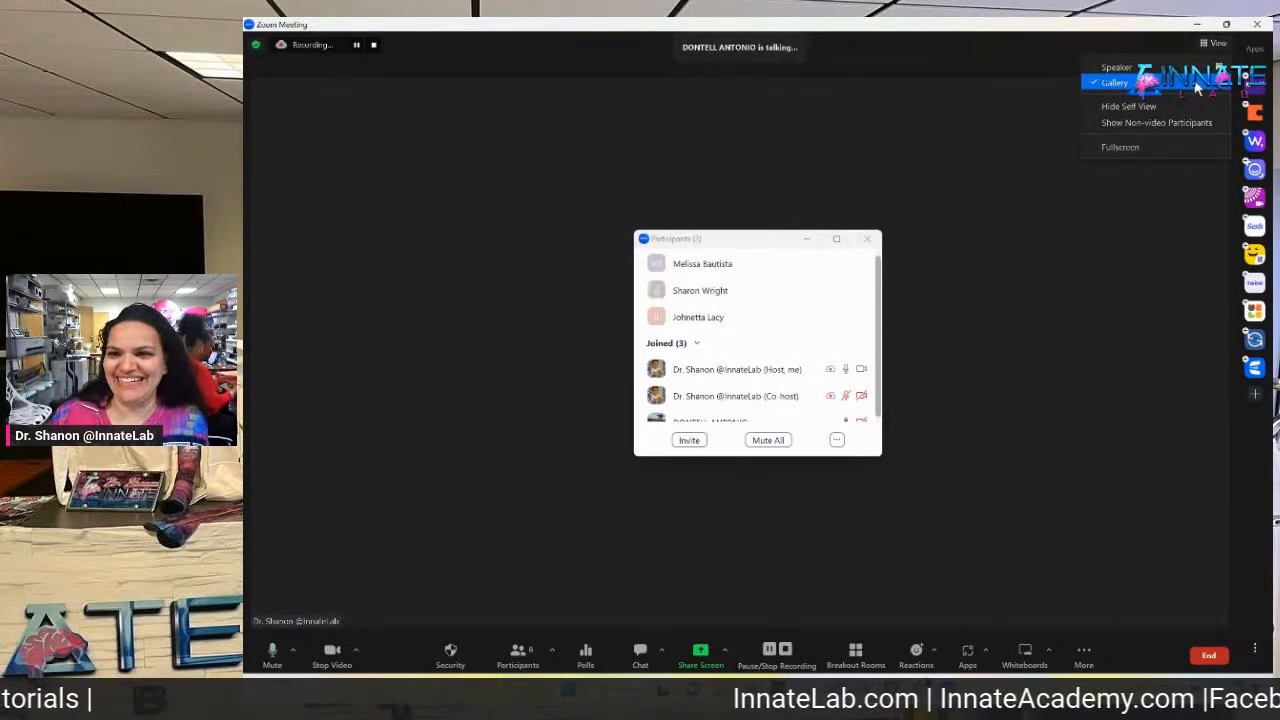
click(1196, 87)
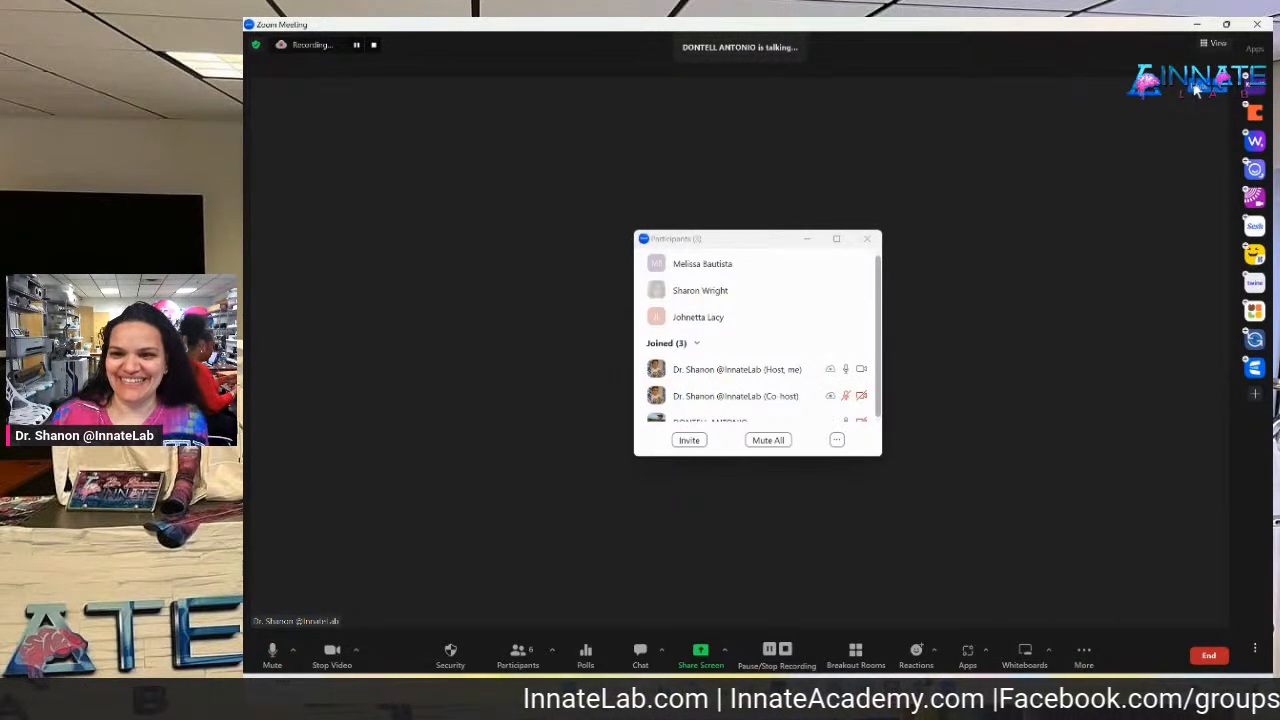
mouse_move(840, 300)
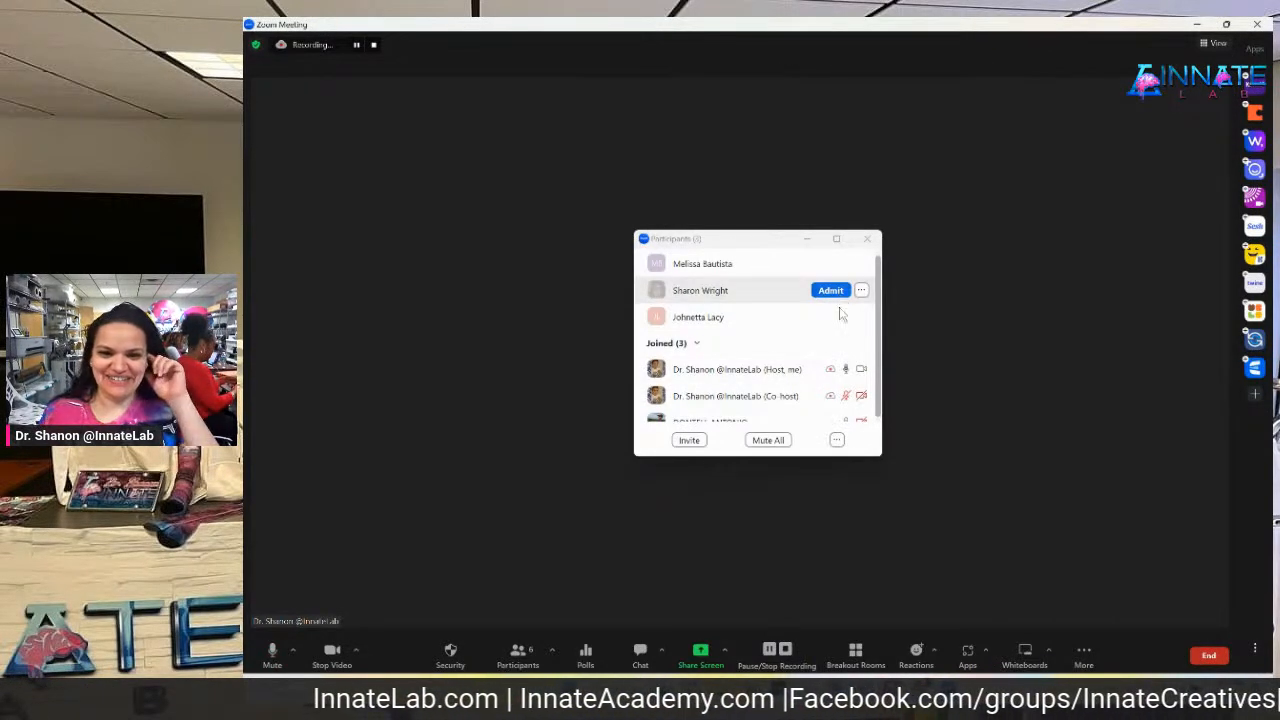
scroll(840, 330, down, 1)
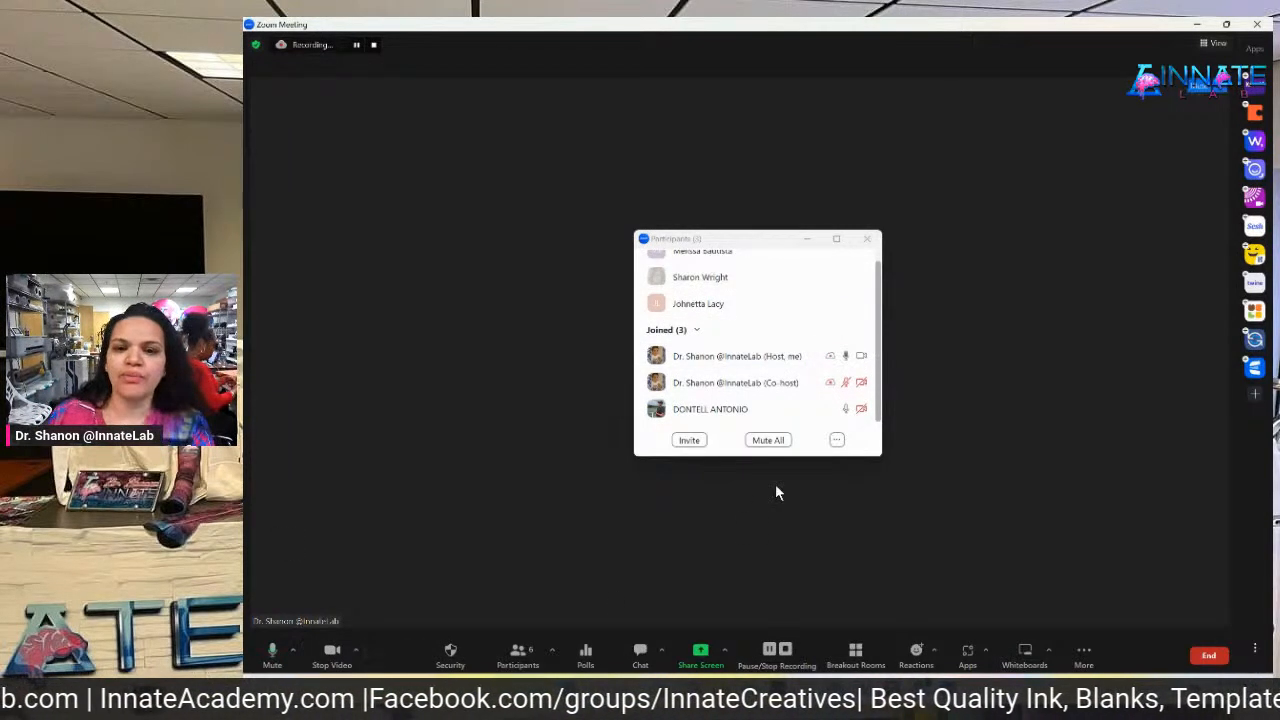
mouse_move(861, 387)
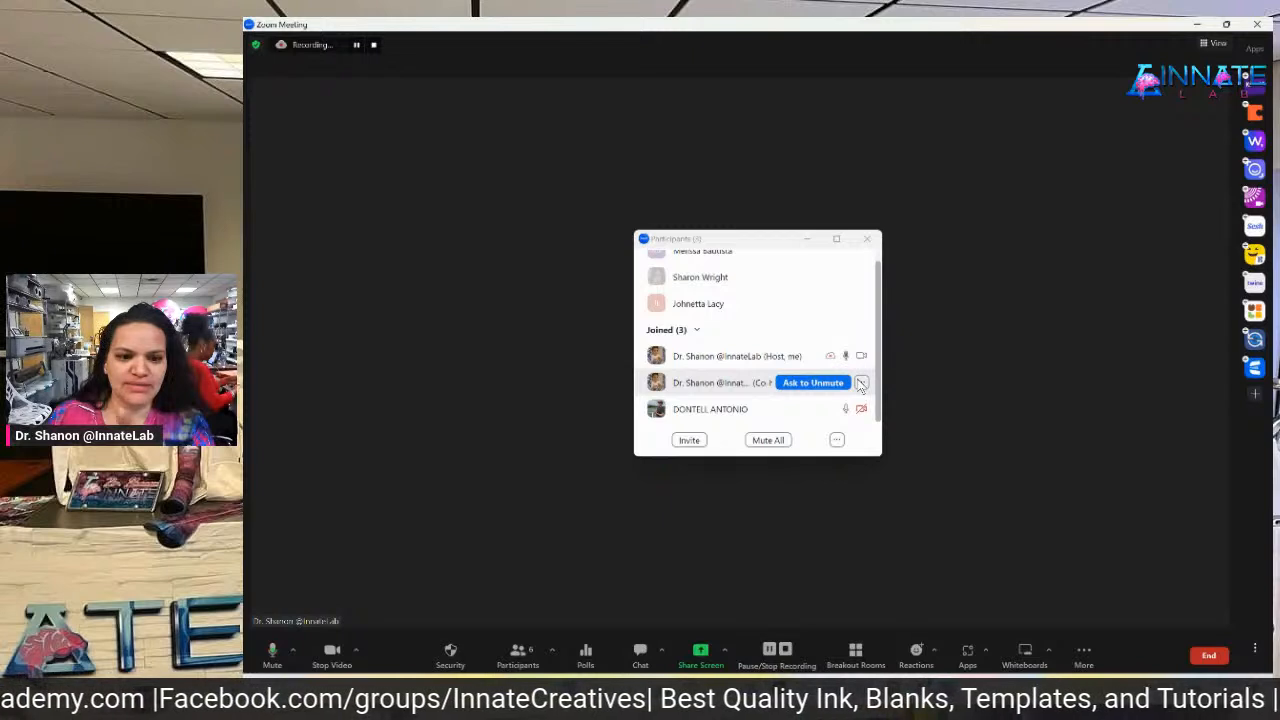
Check the camera selection for the meeting and bring up the StreamYard screen-sharing window in Chrome.
click(356, 649)
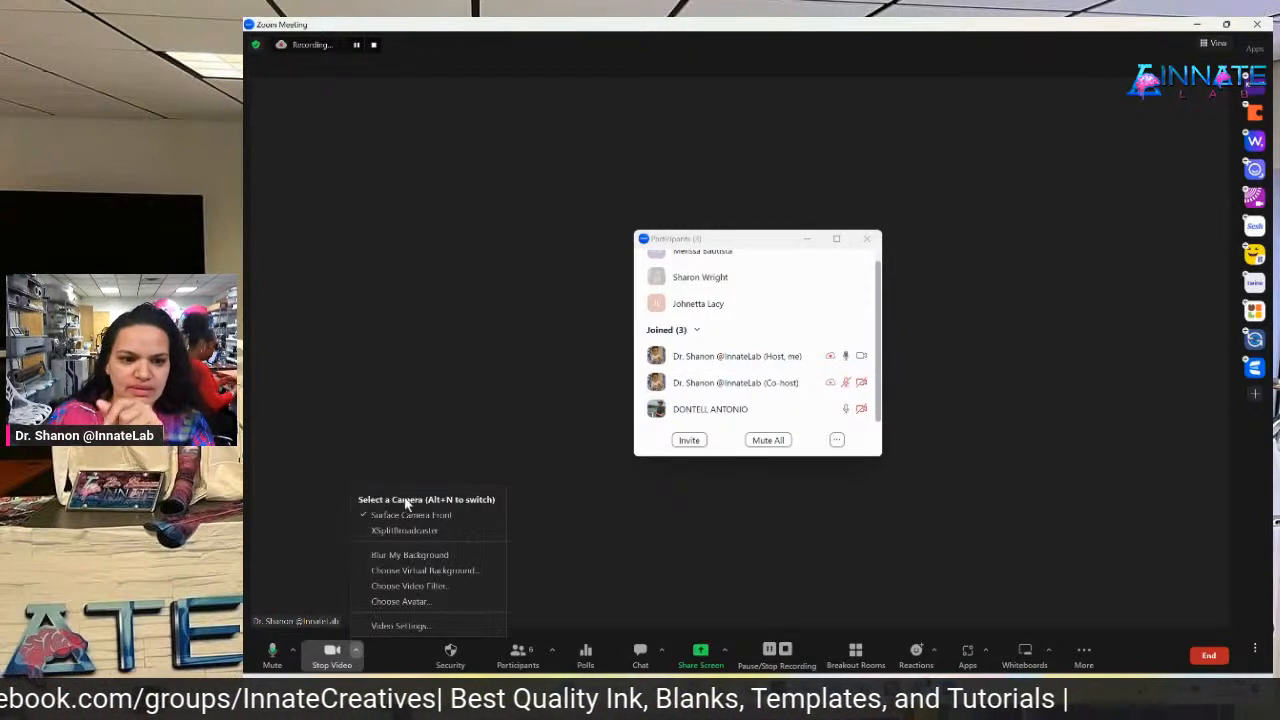
click(356, 650)
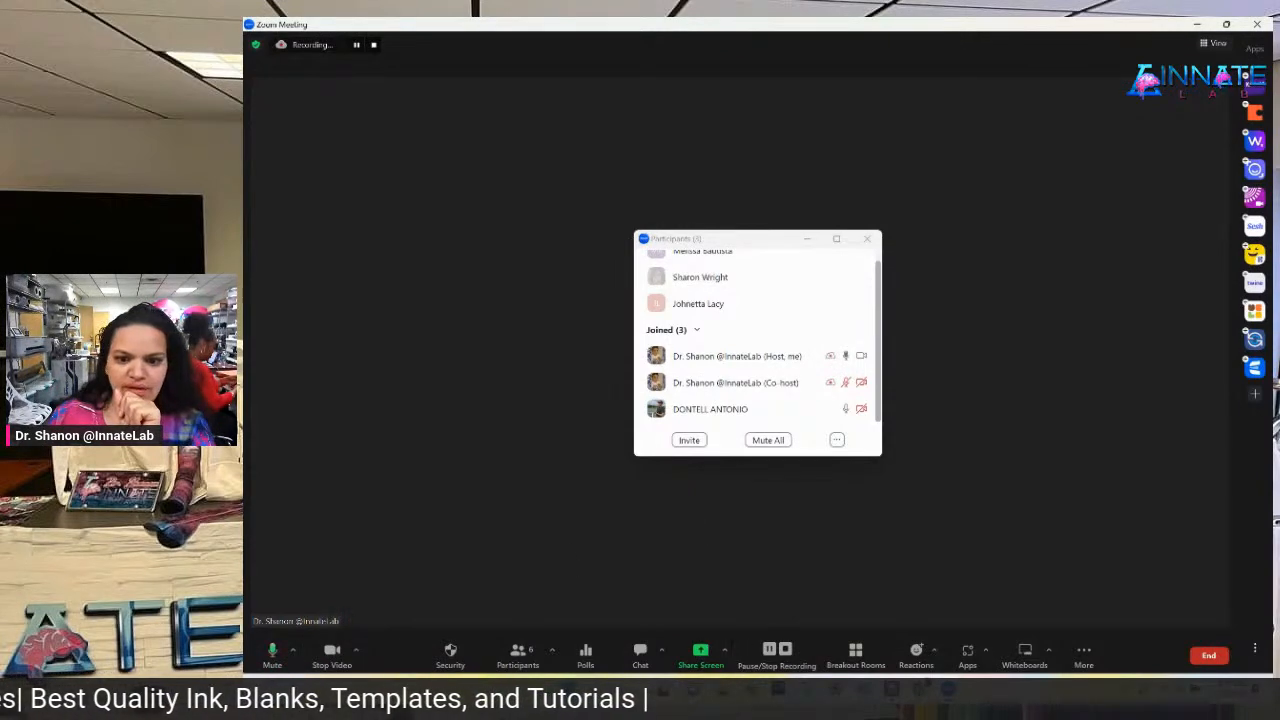
mouse_move(918, 690)
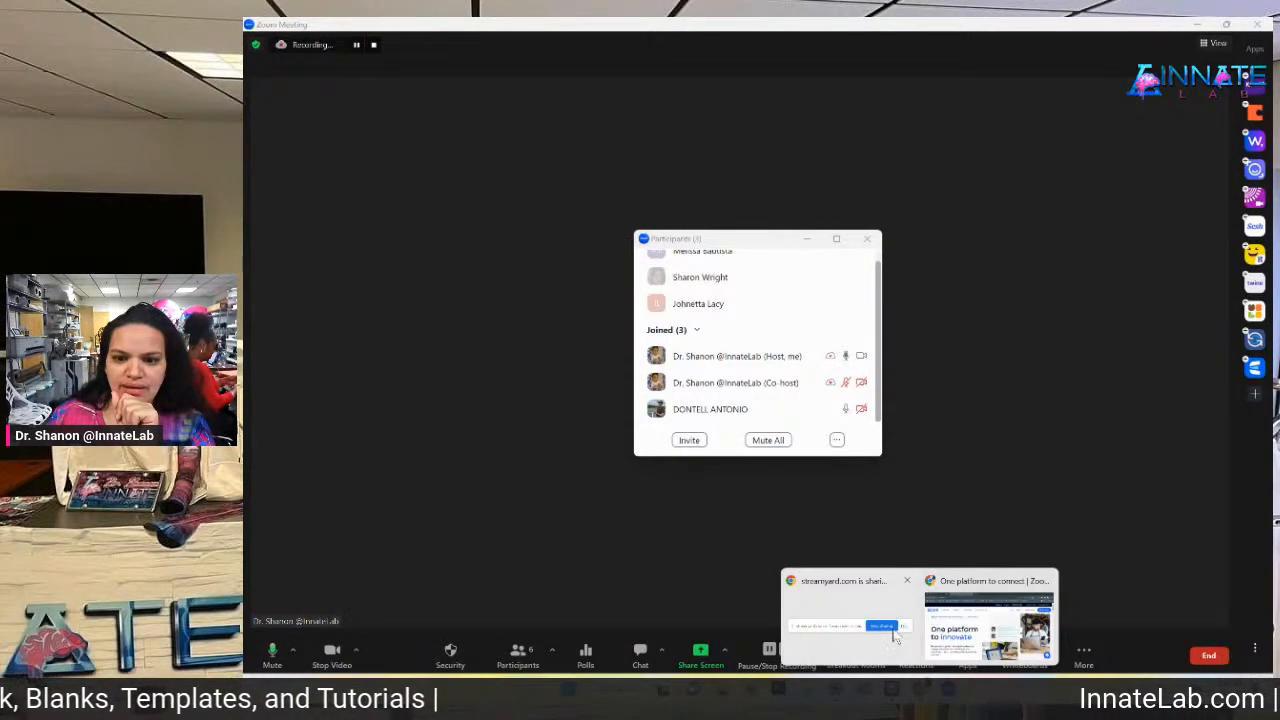
click(965, 647)
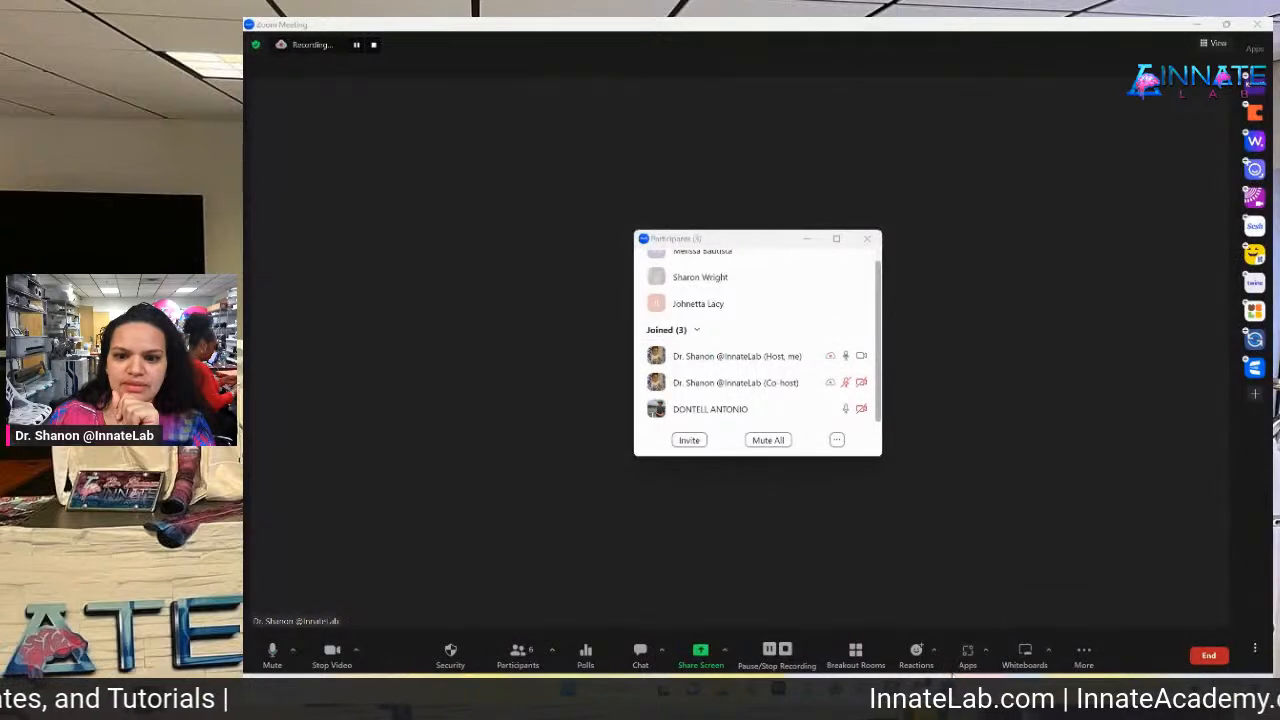
mouse_move(920, 690)
click(899, 645)
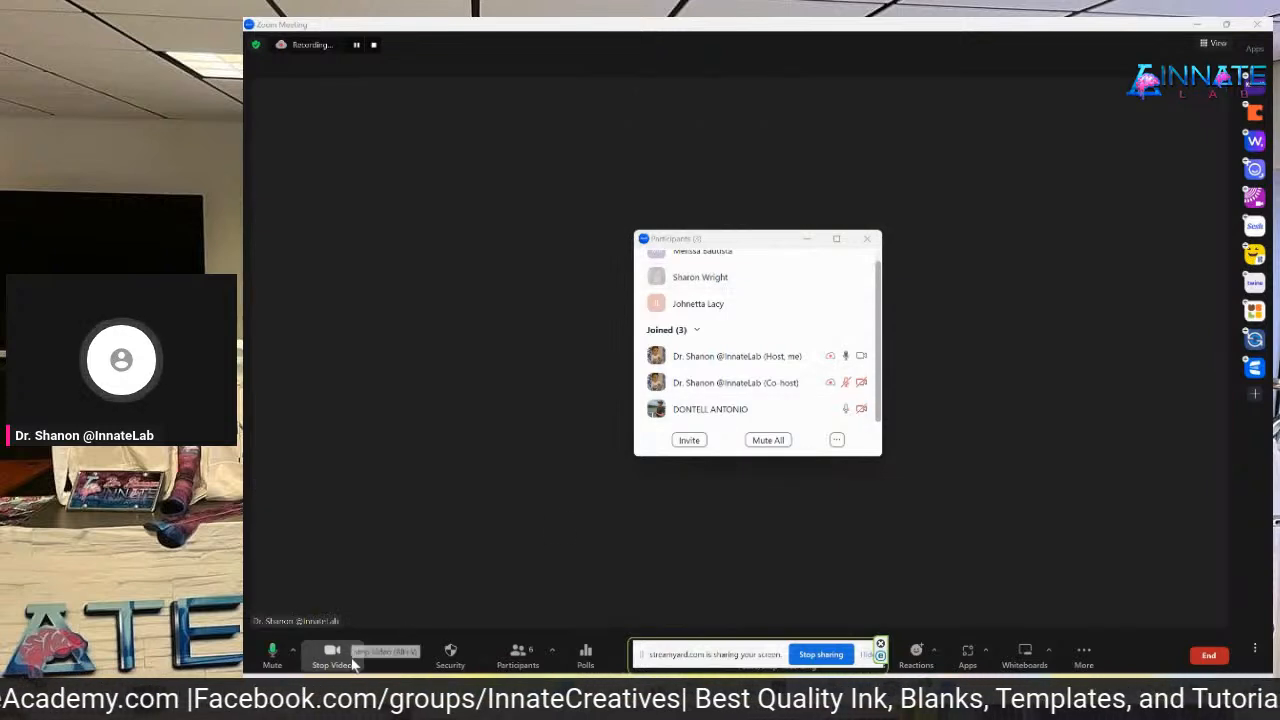
Check the available cameras for the meeting and switch the host's video off and on again.
mouse_move(800, 376)
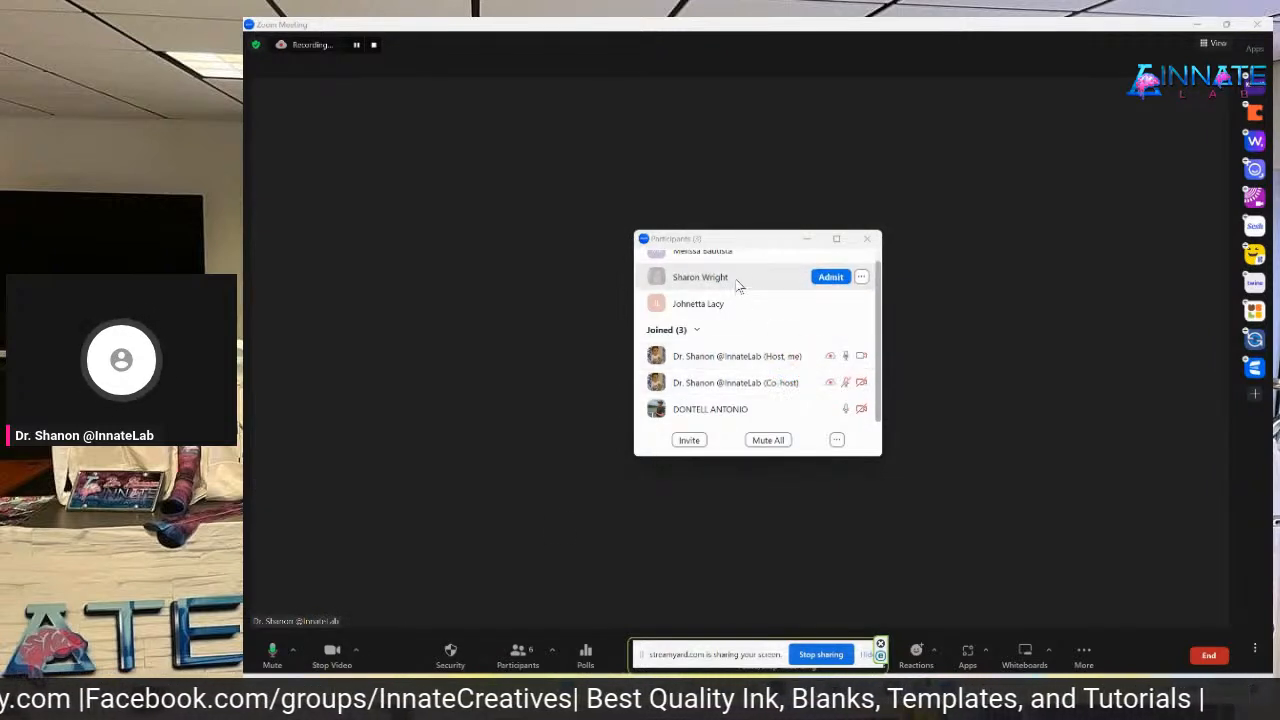
scroll(735, 290, up, 2)
scroll(729, 320, down, 2)
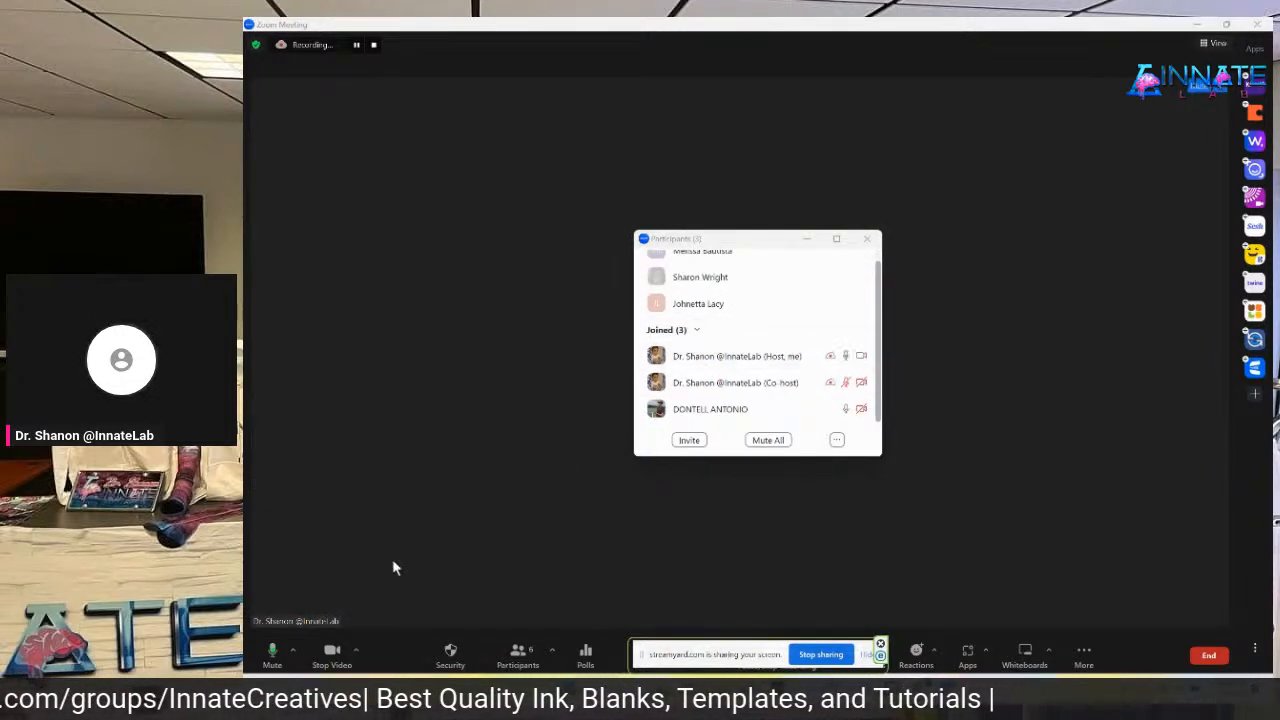
click(354, 652)
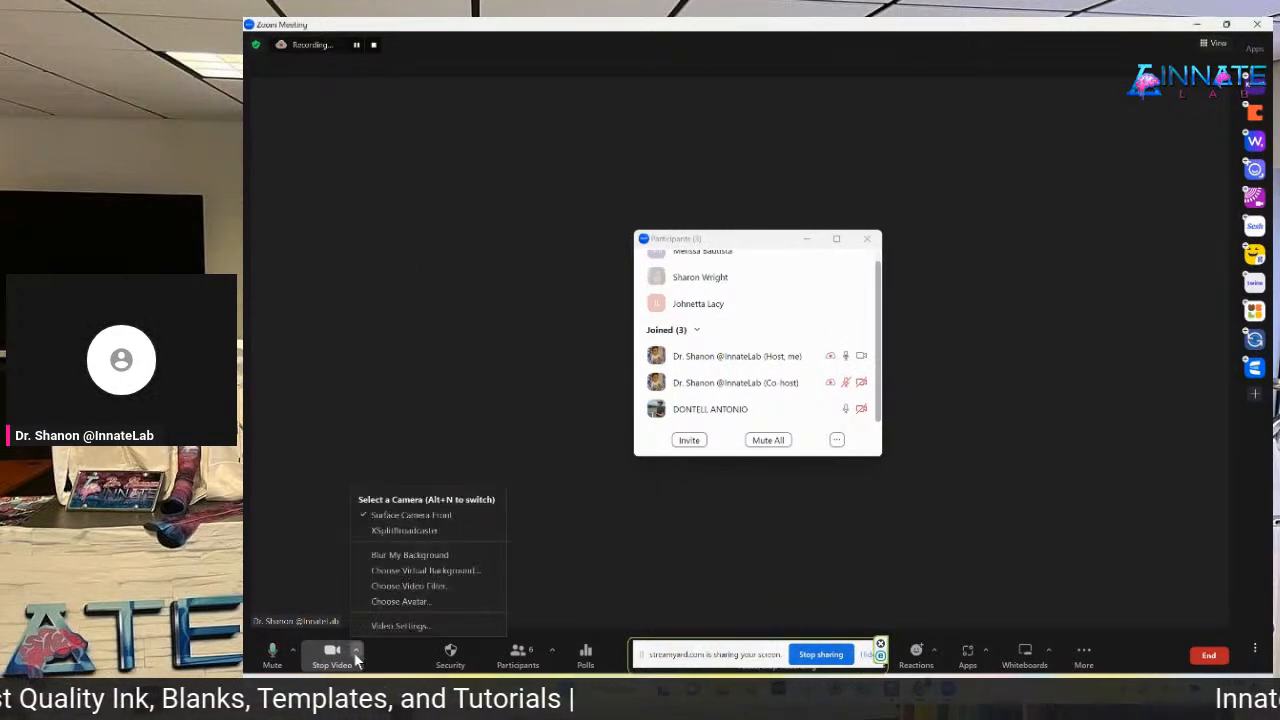
click(335, 652)
click(333, 655)
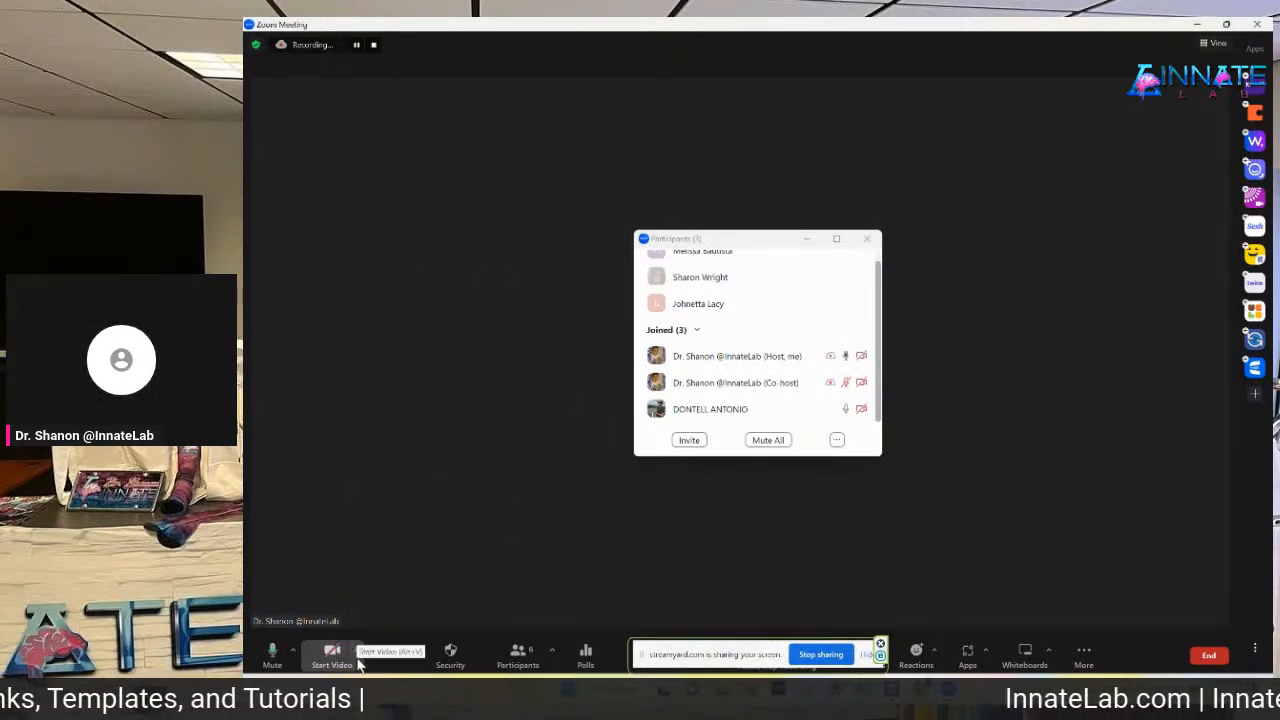
Open the meeting's video settings to inspect the camera preview and move the settings window aside.
click(355, 651)
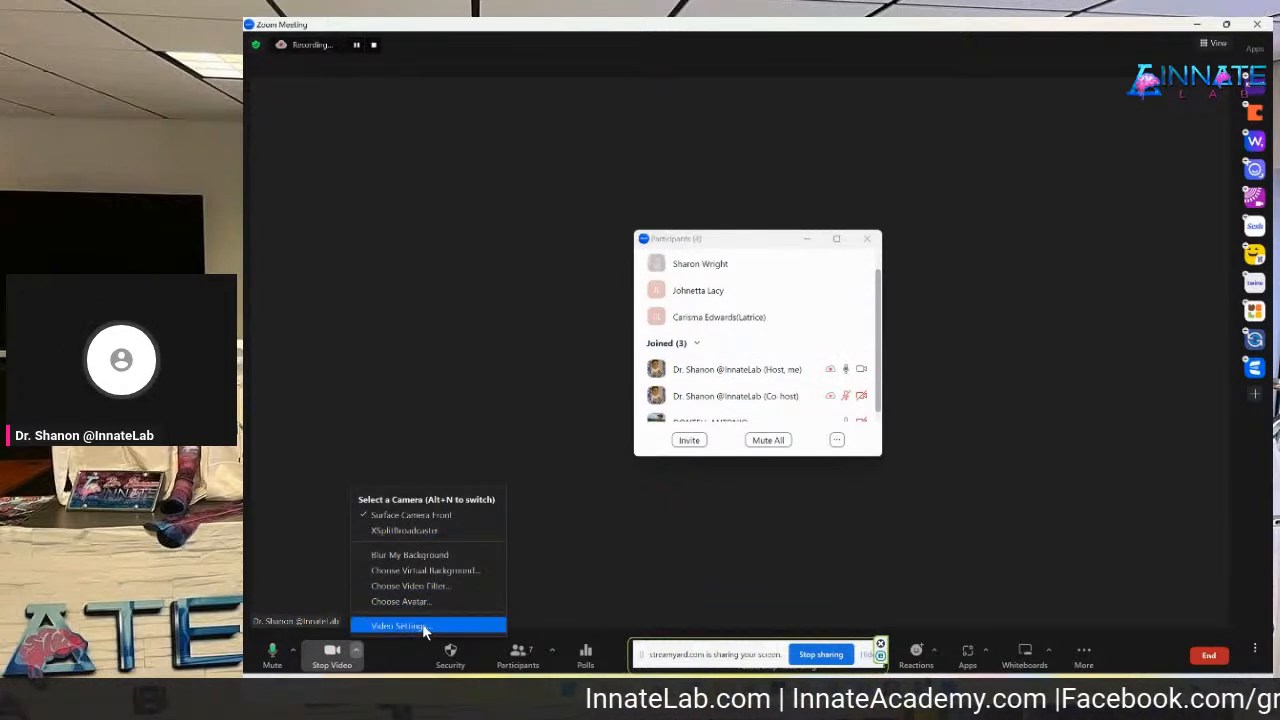
click(424, 626)
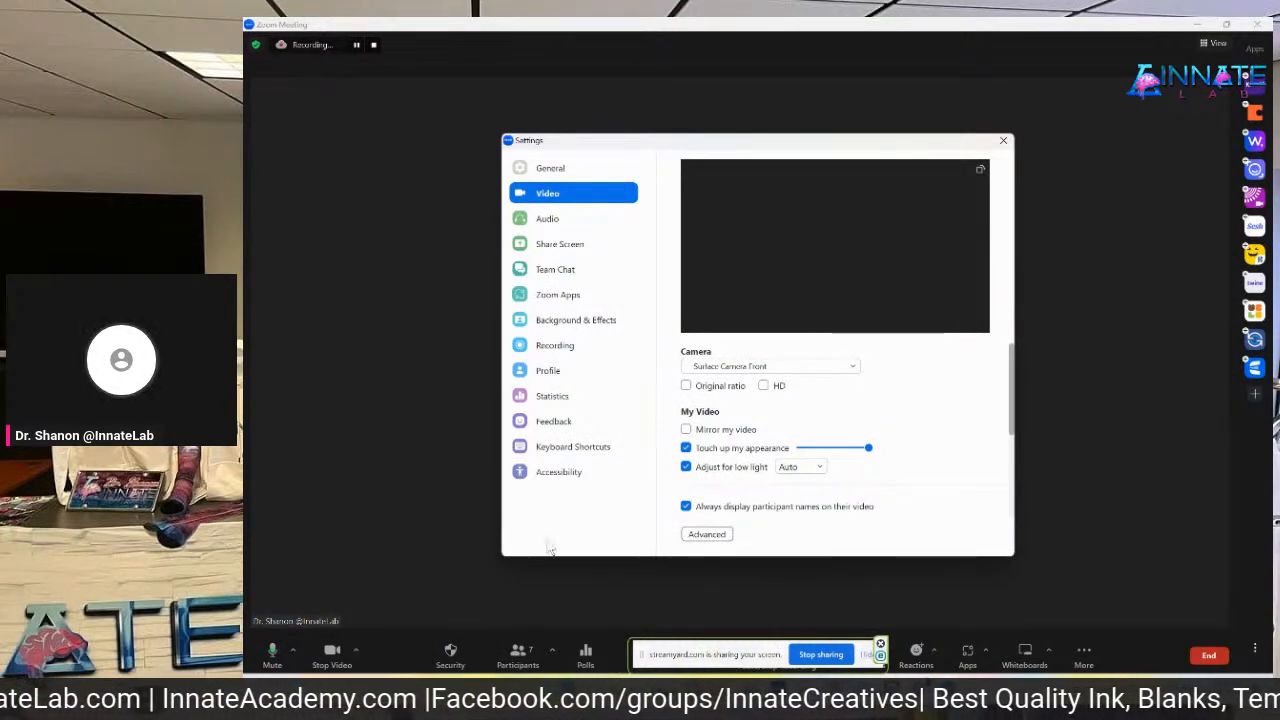
drag(675, 145, 120, 250)
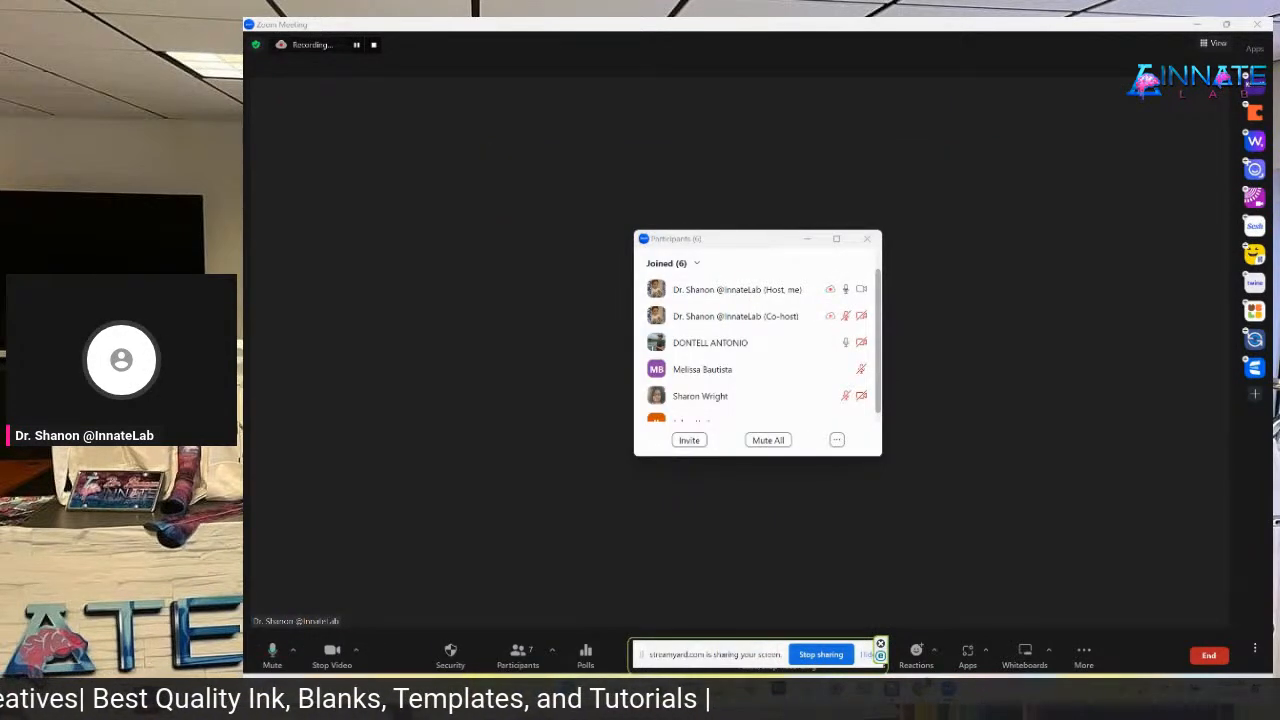
Admit the attendee in the waiting room and review the joined participants' microphone and camera status.
scroll(757, 340, down, 1)
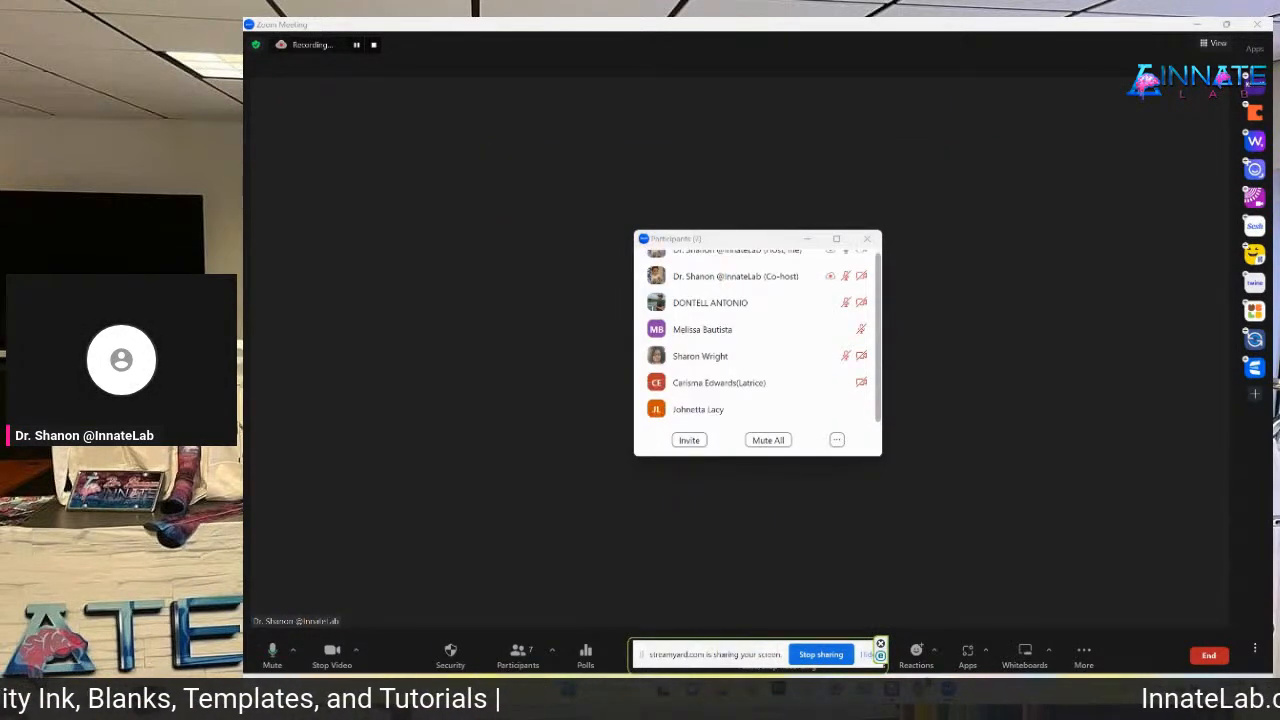
scroll(757, 340, up, 1)
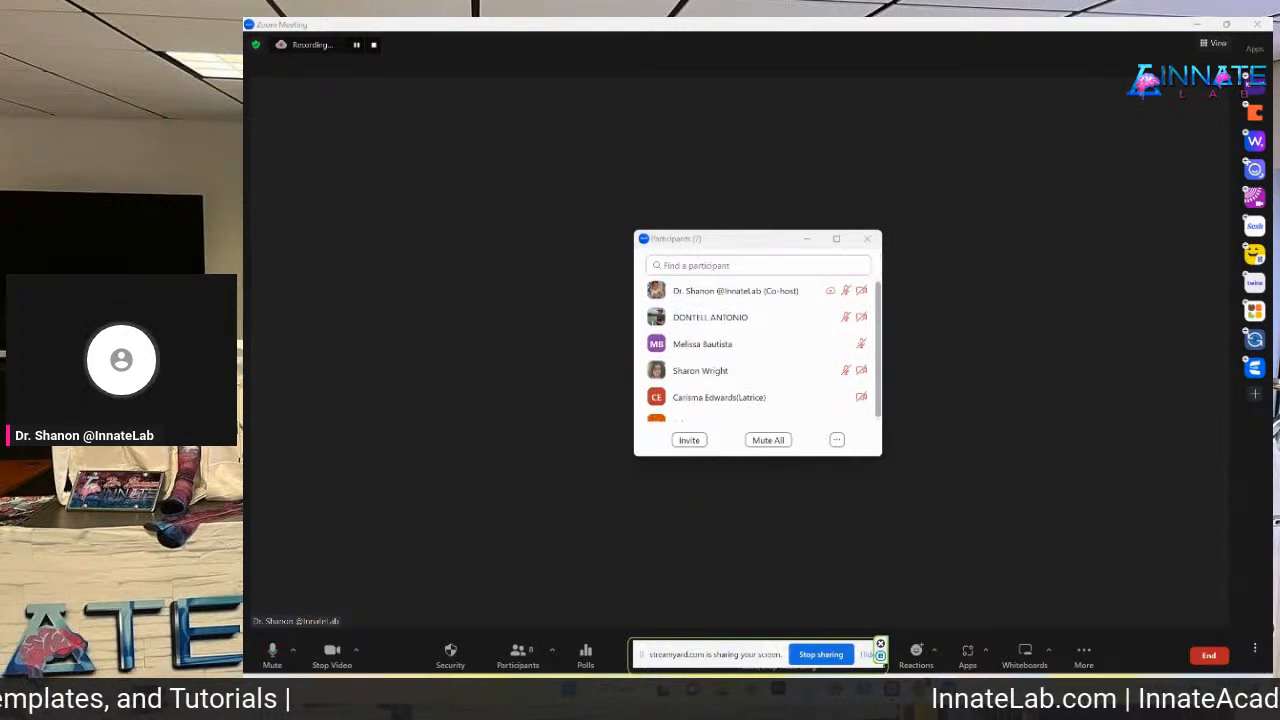
scroll(757, 350, up, 2)
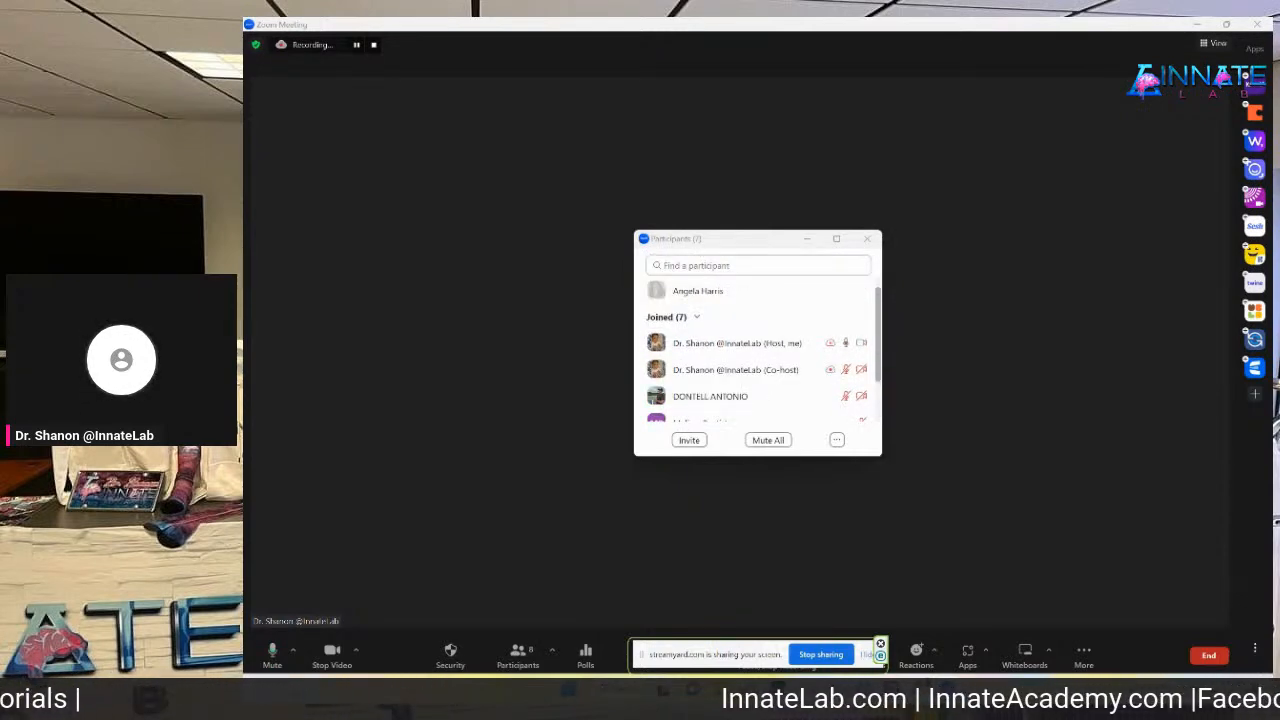
mouse_move(766, 301)
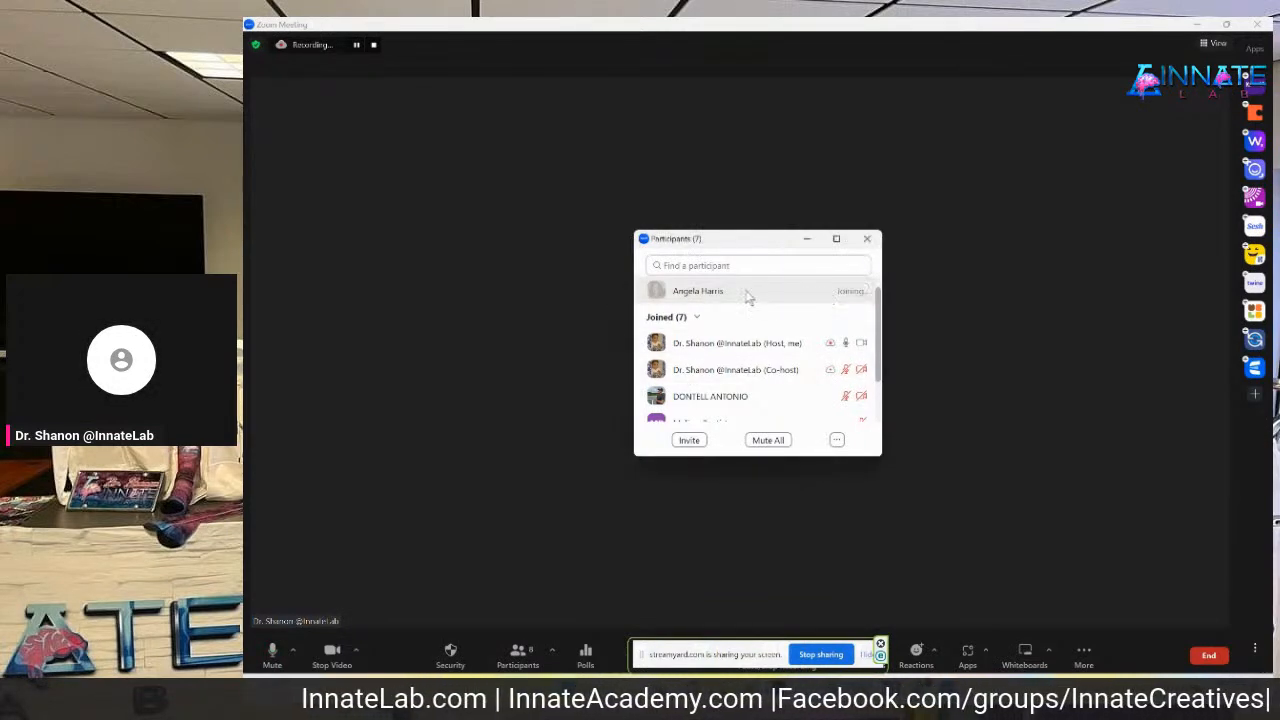
mouse_move(812, 345)
scroll(812, 345, down, 2)
scroll(840, 316, up, 2)
scroll(829, 320, down, 2)
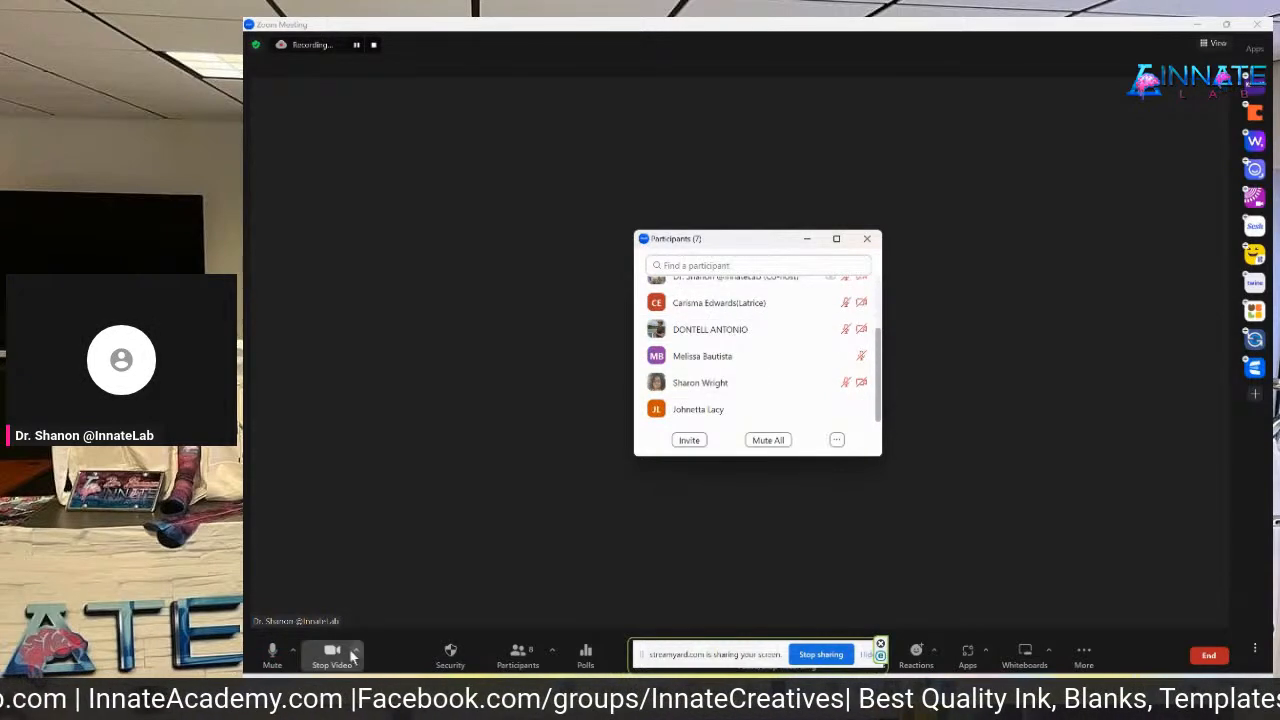
mouse_move(683, 390)
scroll(812, 380, up, 2)
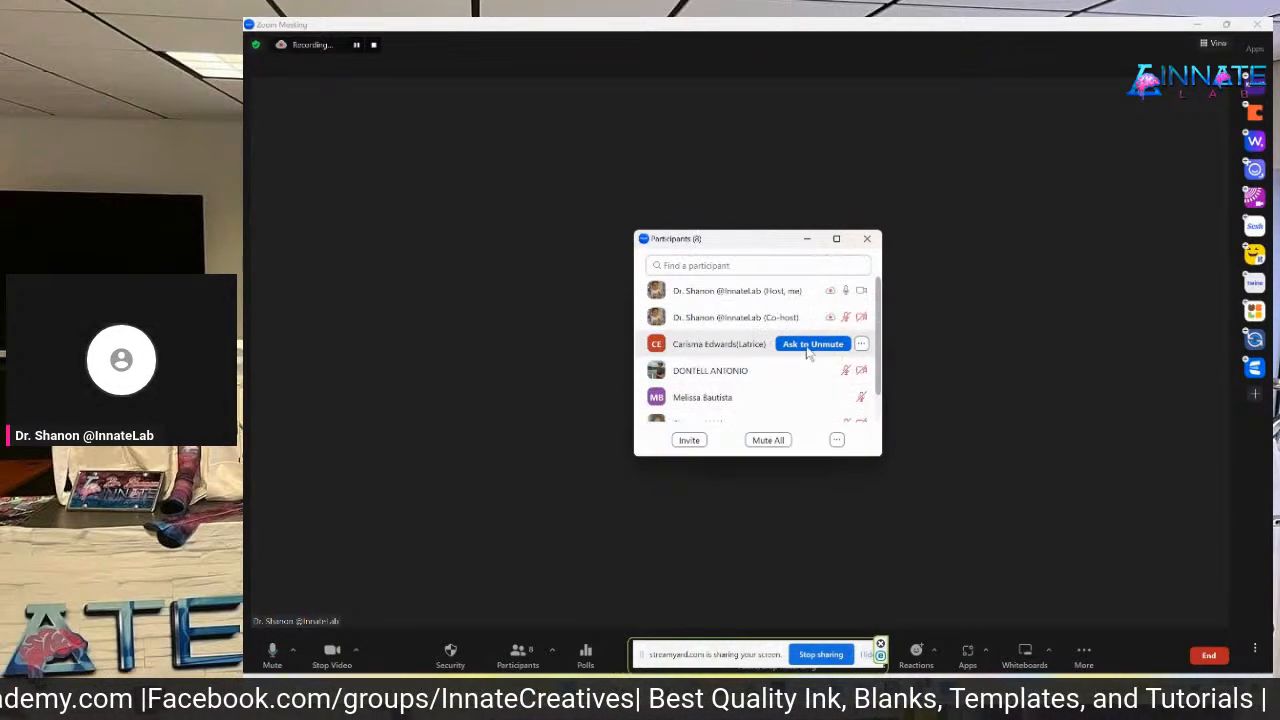
scroll(715, 385, down, 2)
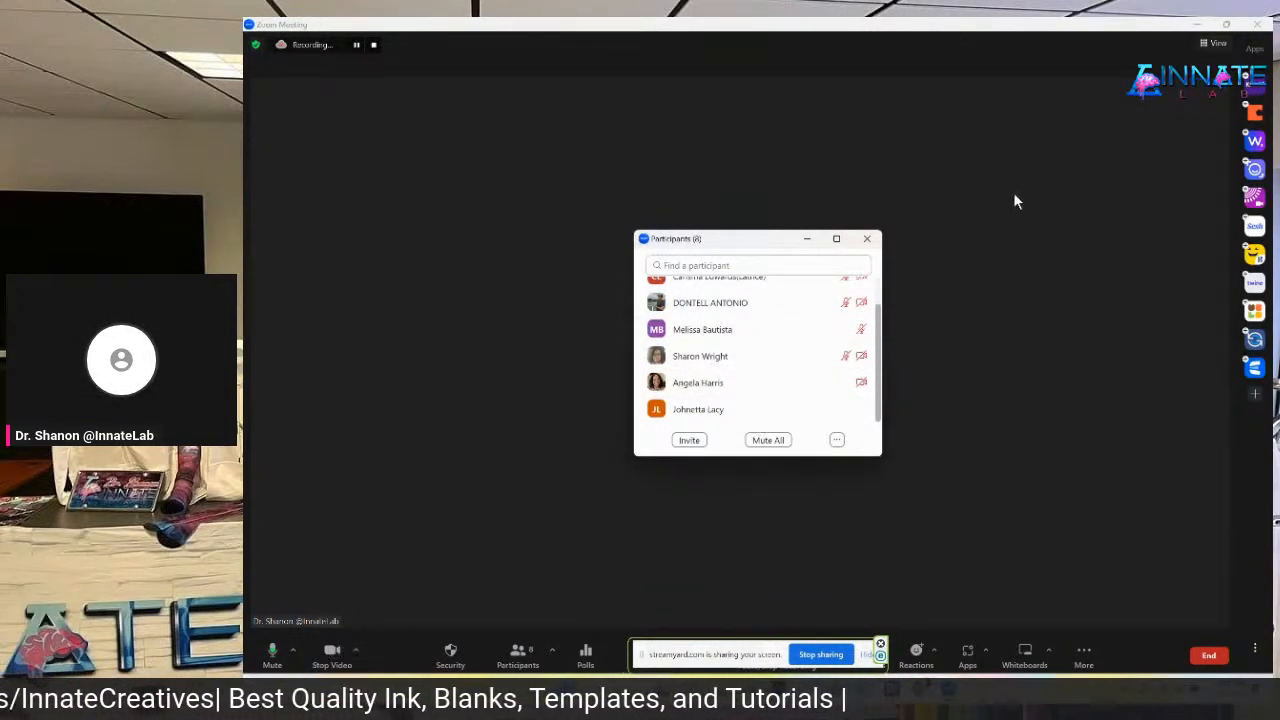
Check the meeting's video settings again and admit the attendee in the waiting room.
click(357, 651)
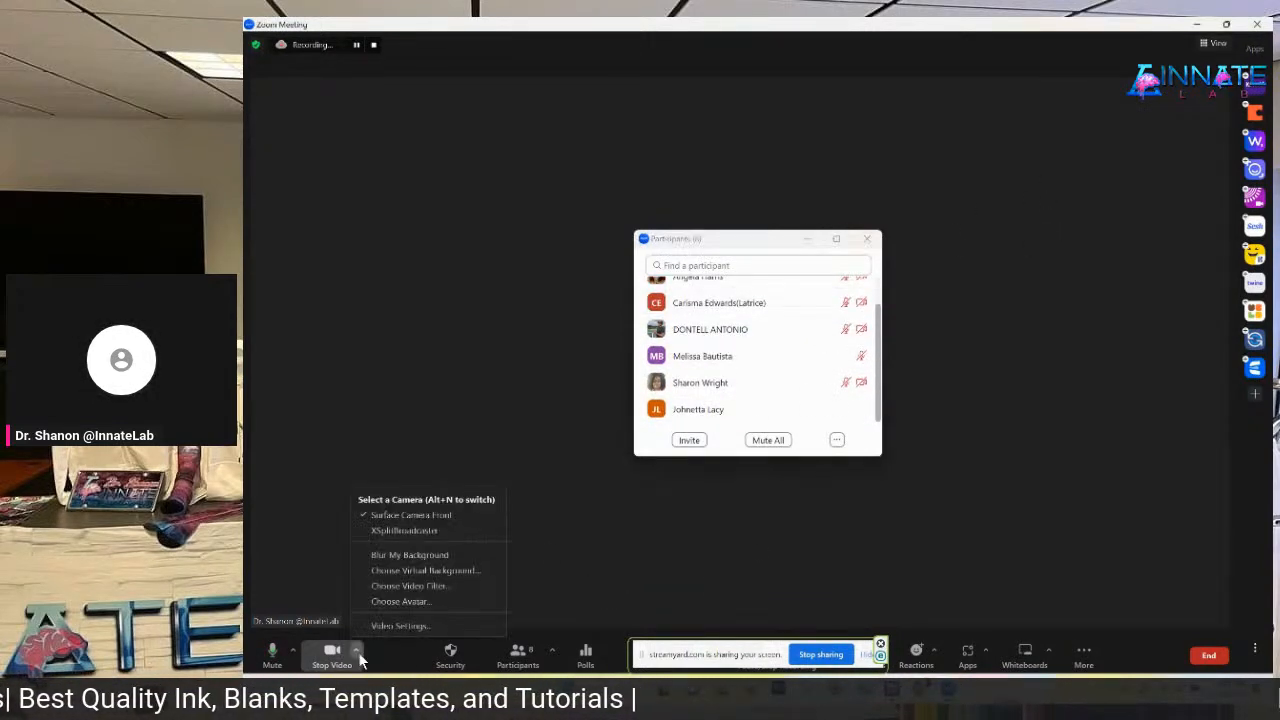
click(428, 626)
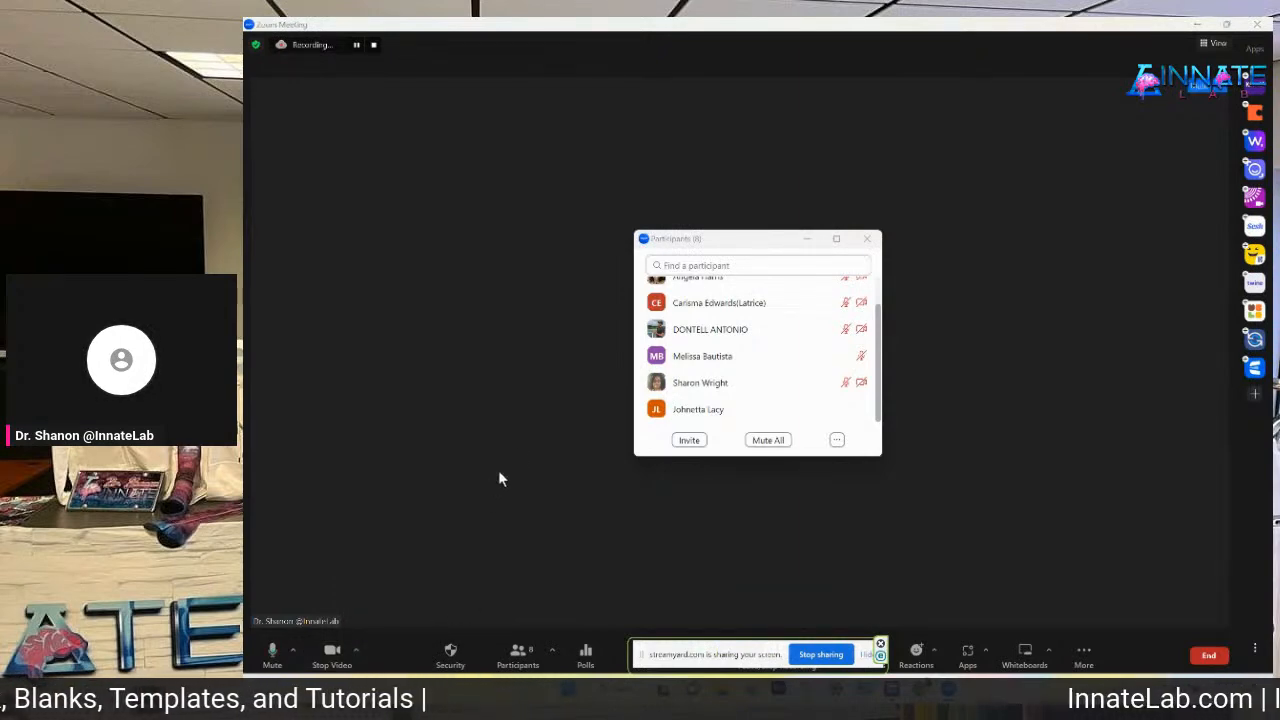
scroll(740, 330, up, 2)
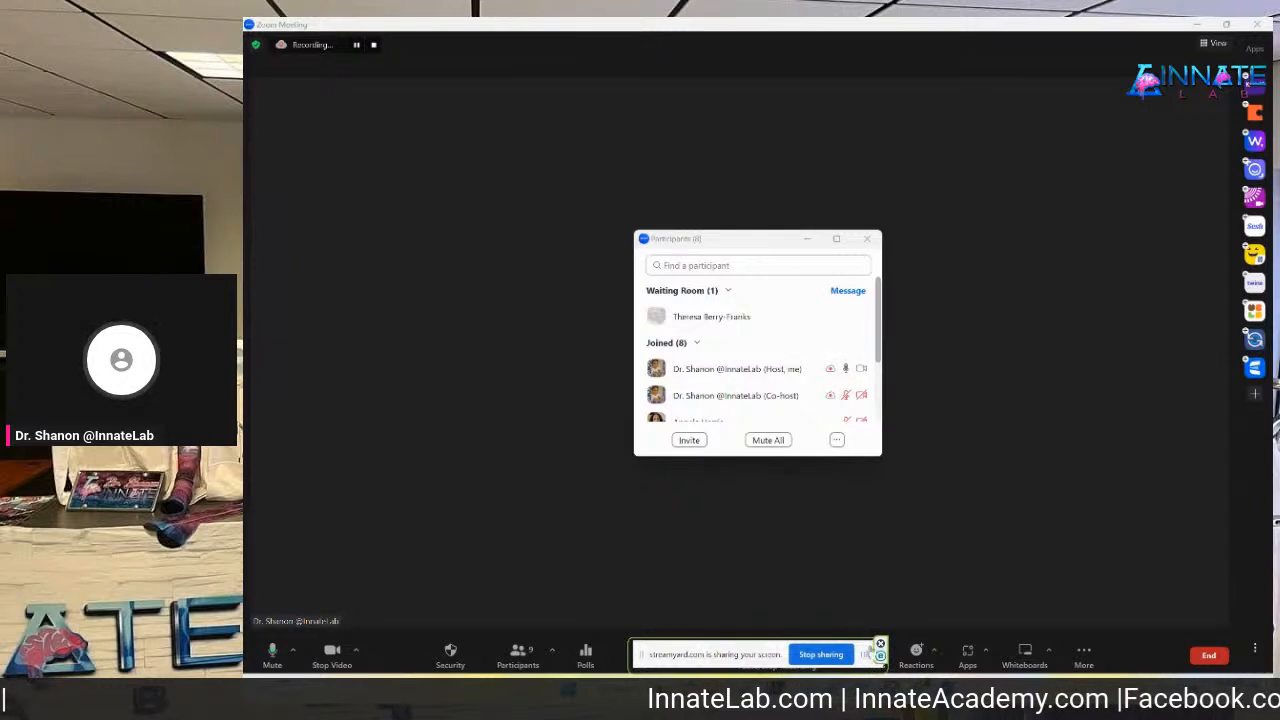
mouse_move(816, 313)
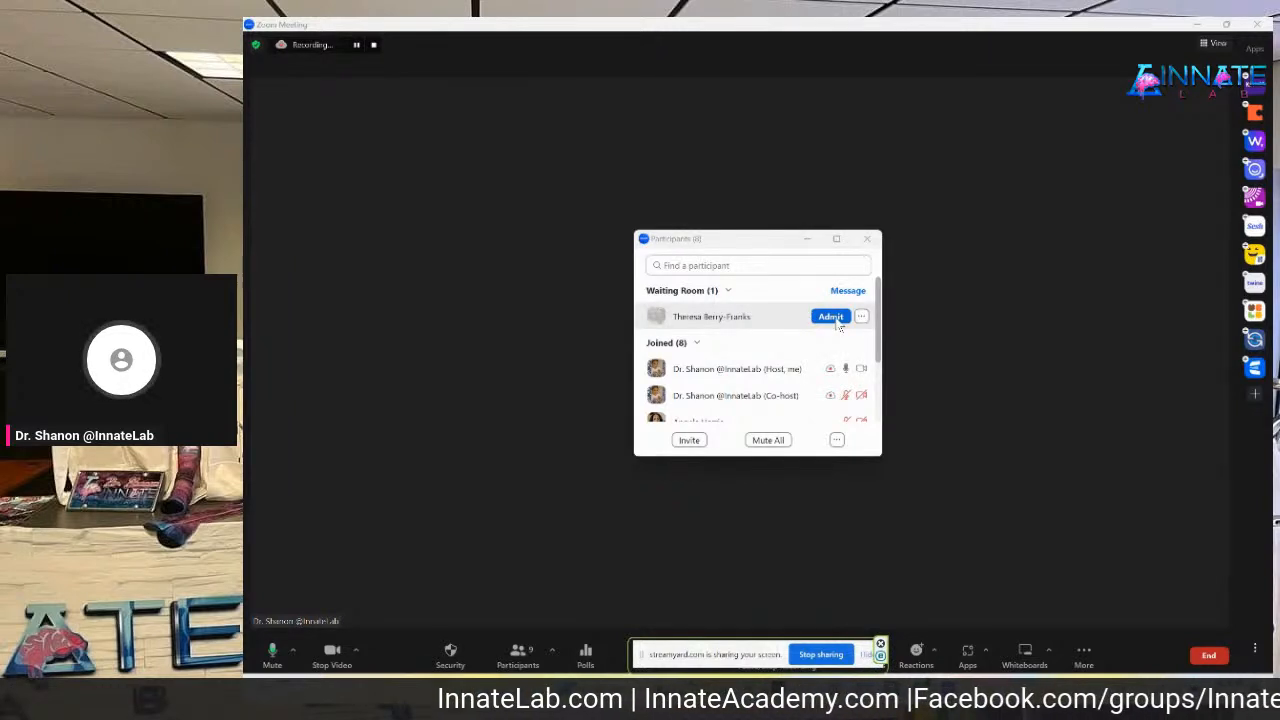
Check the meeting-wide participant options and the available view layouts.
click(837, 440)
click(880, 522)
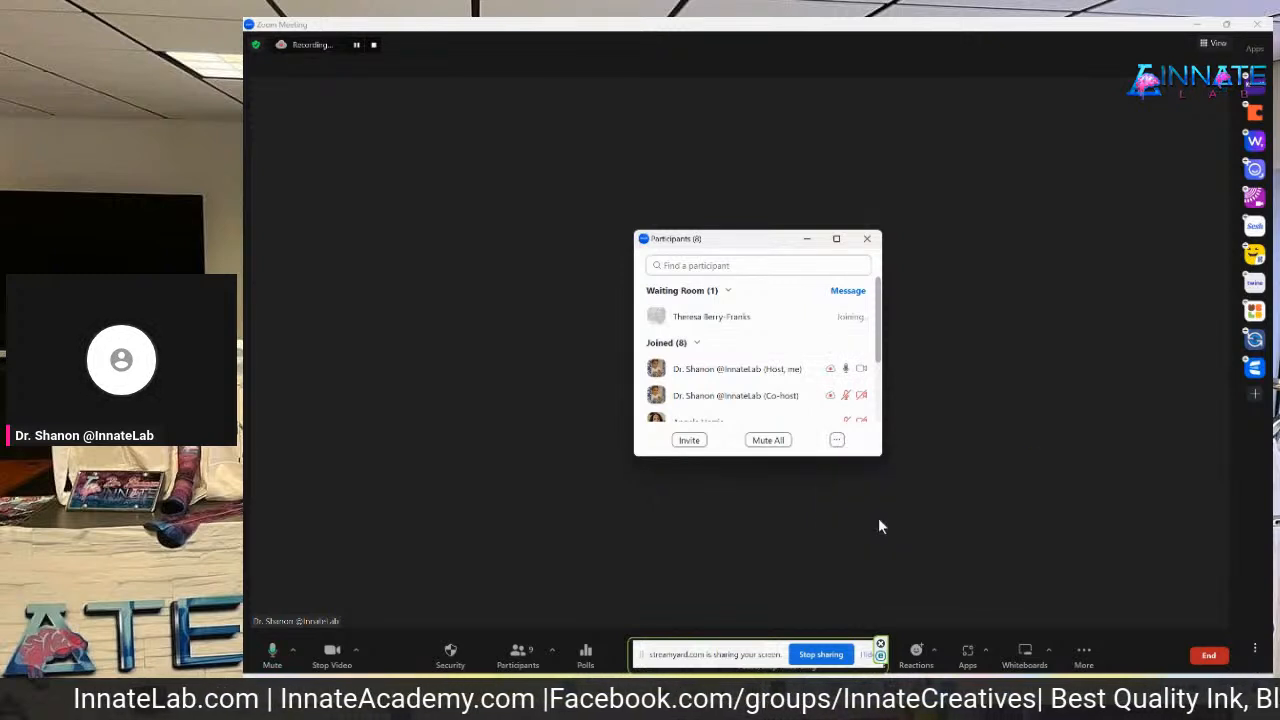
click(837, 441)
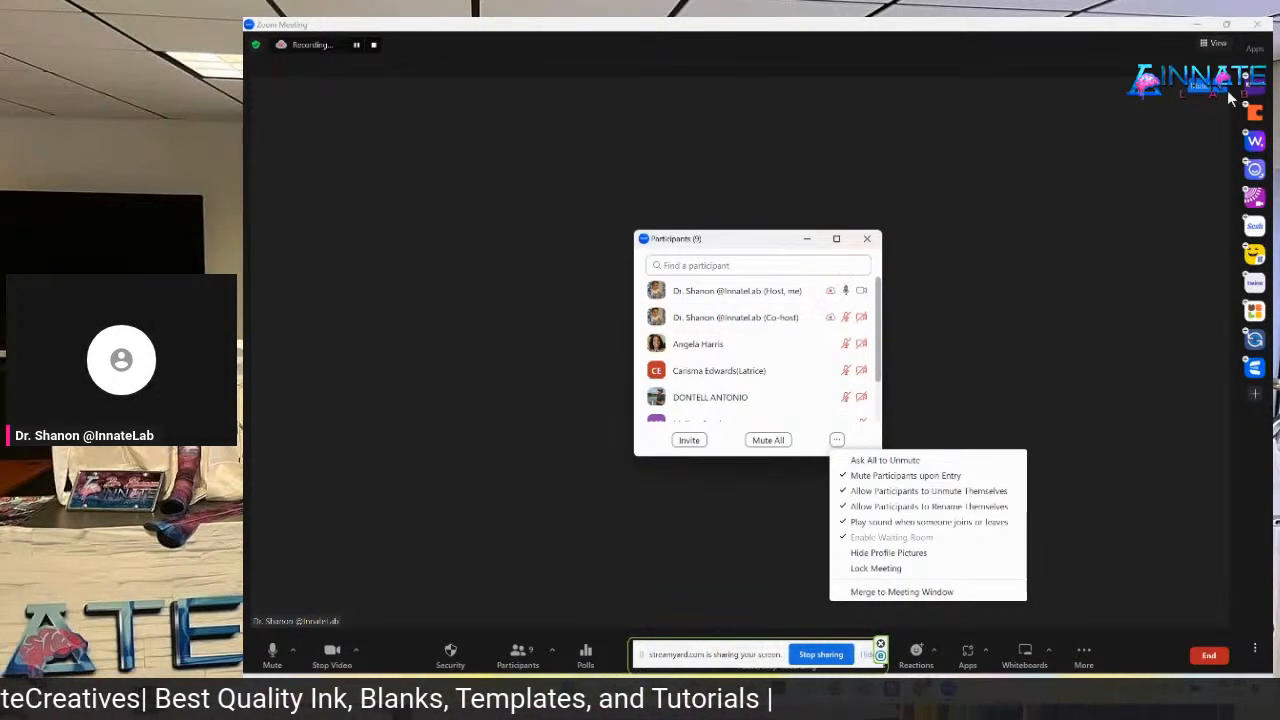
click(1218, 44)
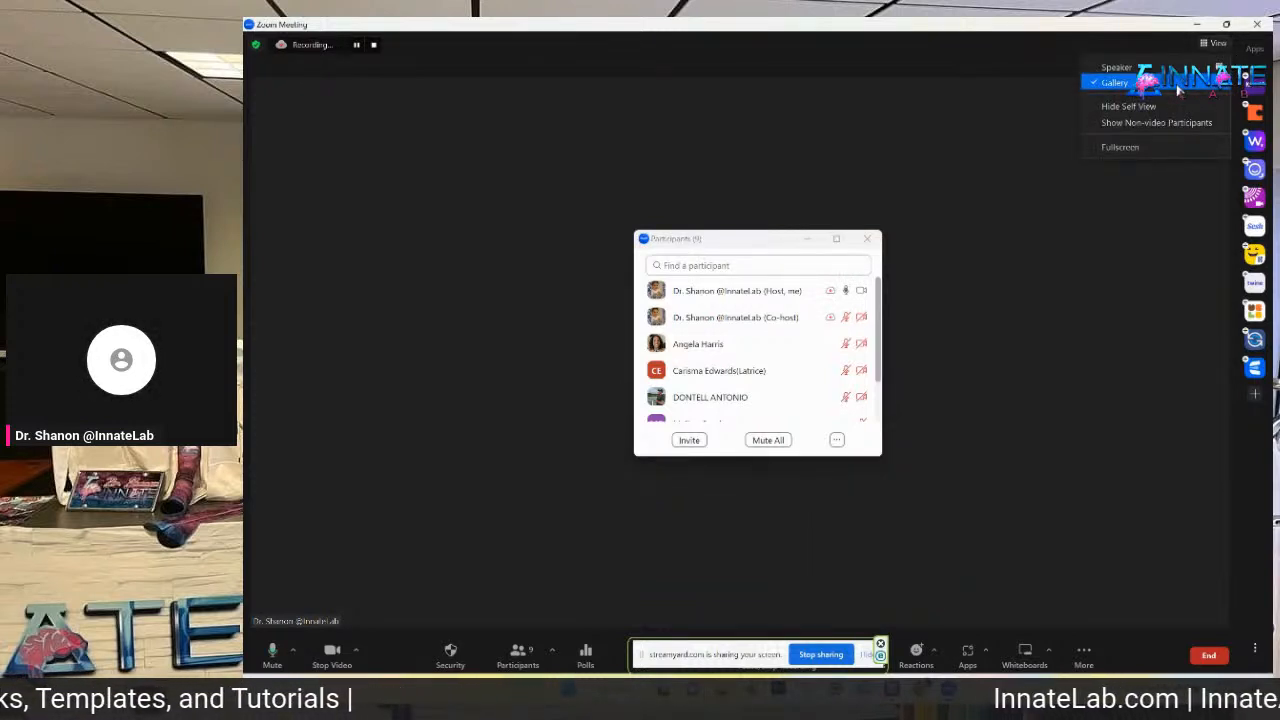
click(1062, 57)
Make the fifth participant in the joined list a co-host of the meeting.
scroll(740, 345, down, 2)
click(837, 440)
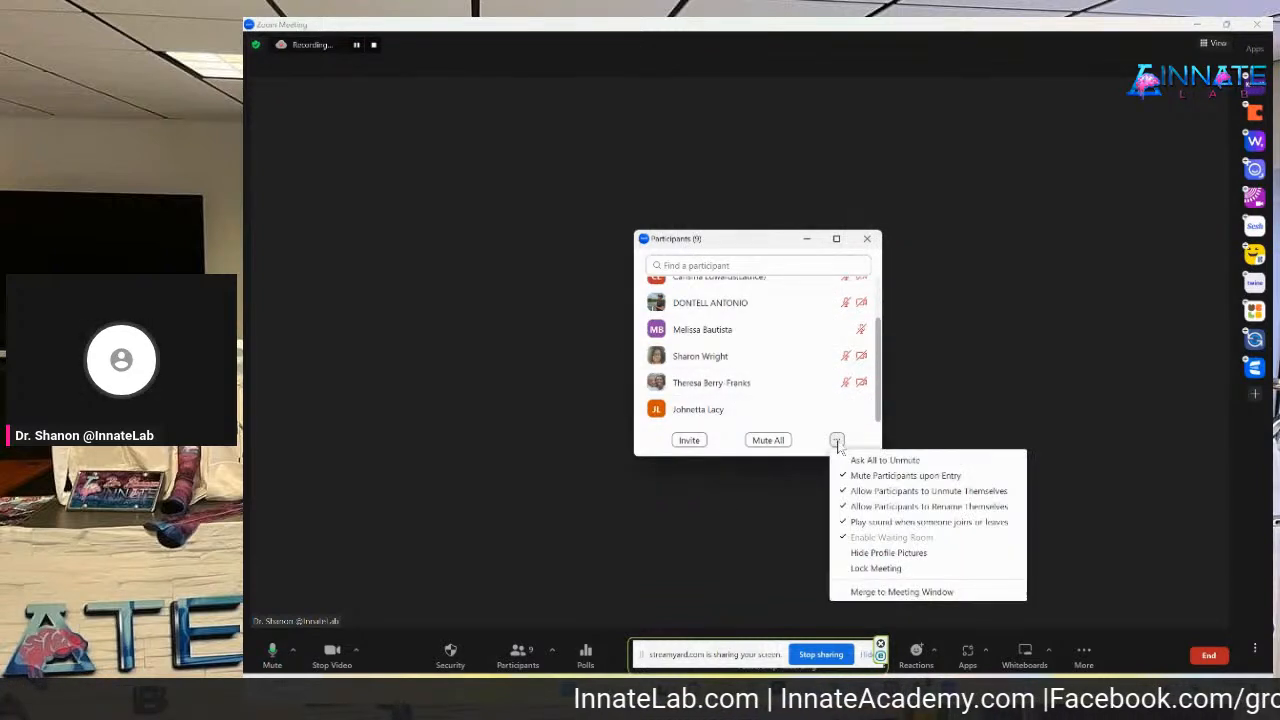
click(861, 302)
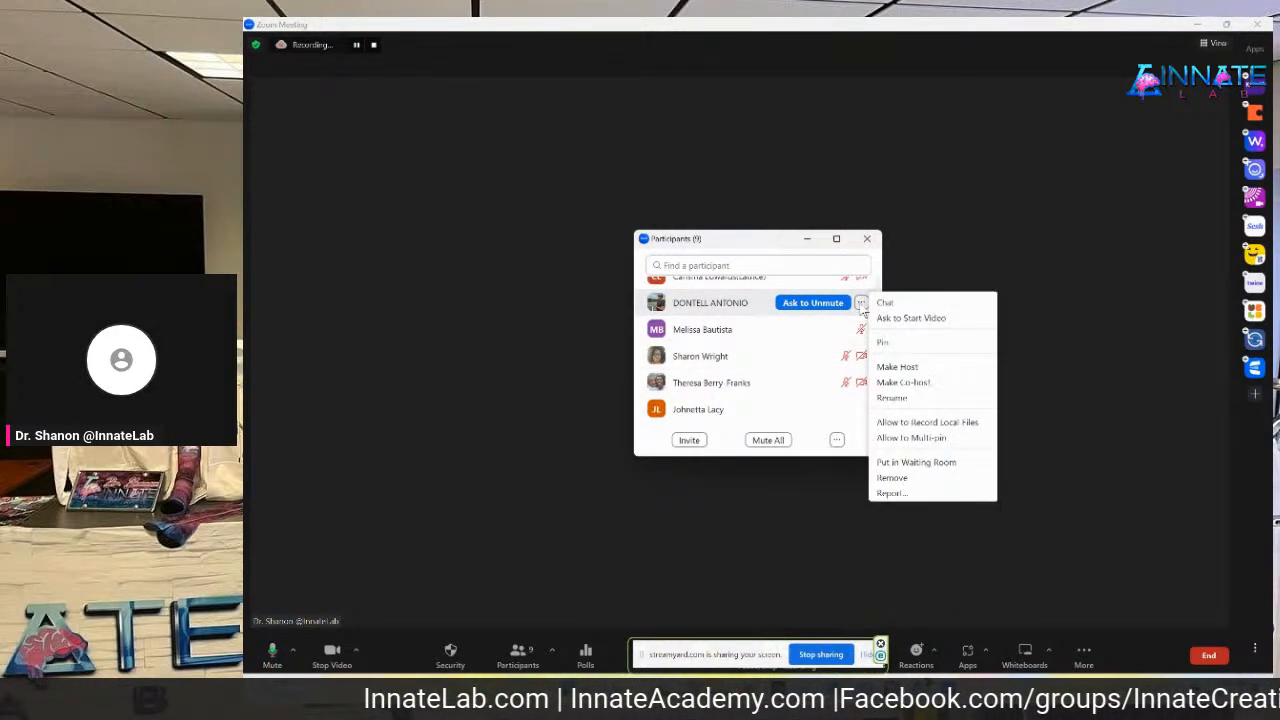
click(903, 382)
click(831, 386)
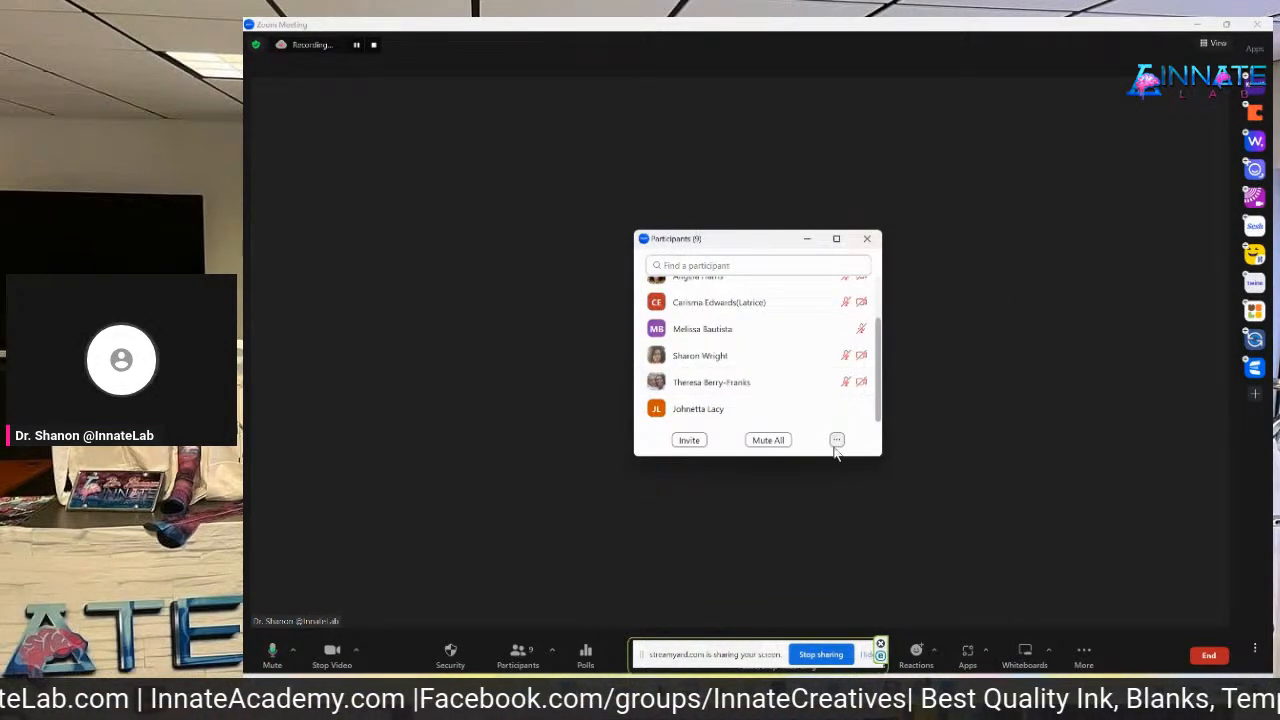
Review the waiting room and the full list of joined participants with their roles.
scroll(735, 402, up, 3)
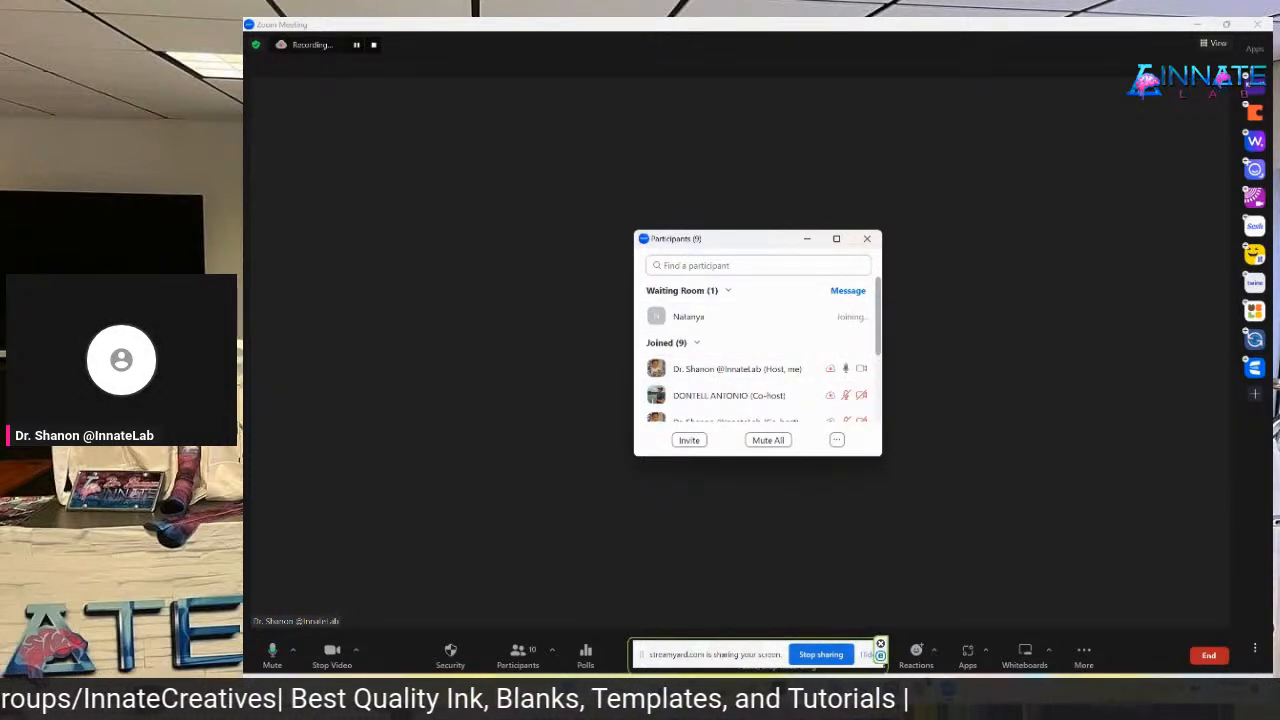
scroll(815, 370, down, 4)
scroll(815, 370, up, 4)
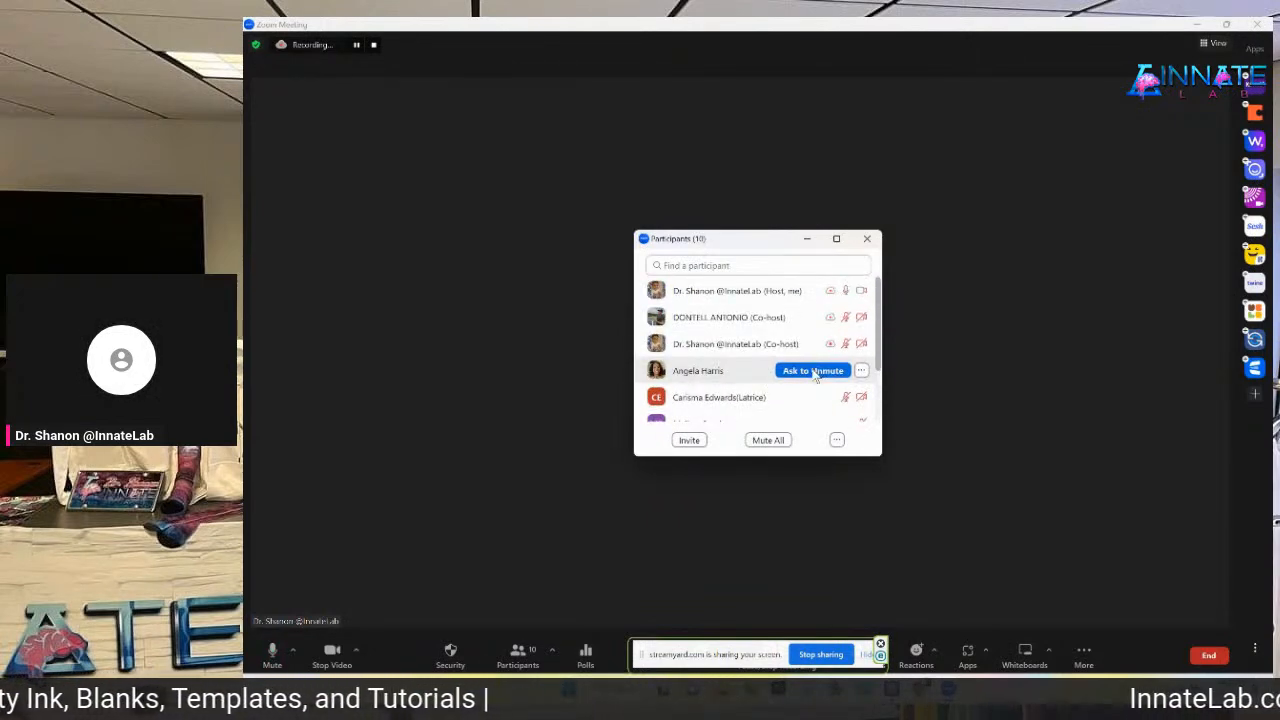
scroll(815, 380, down, 4)
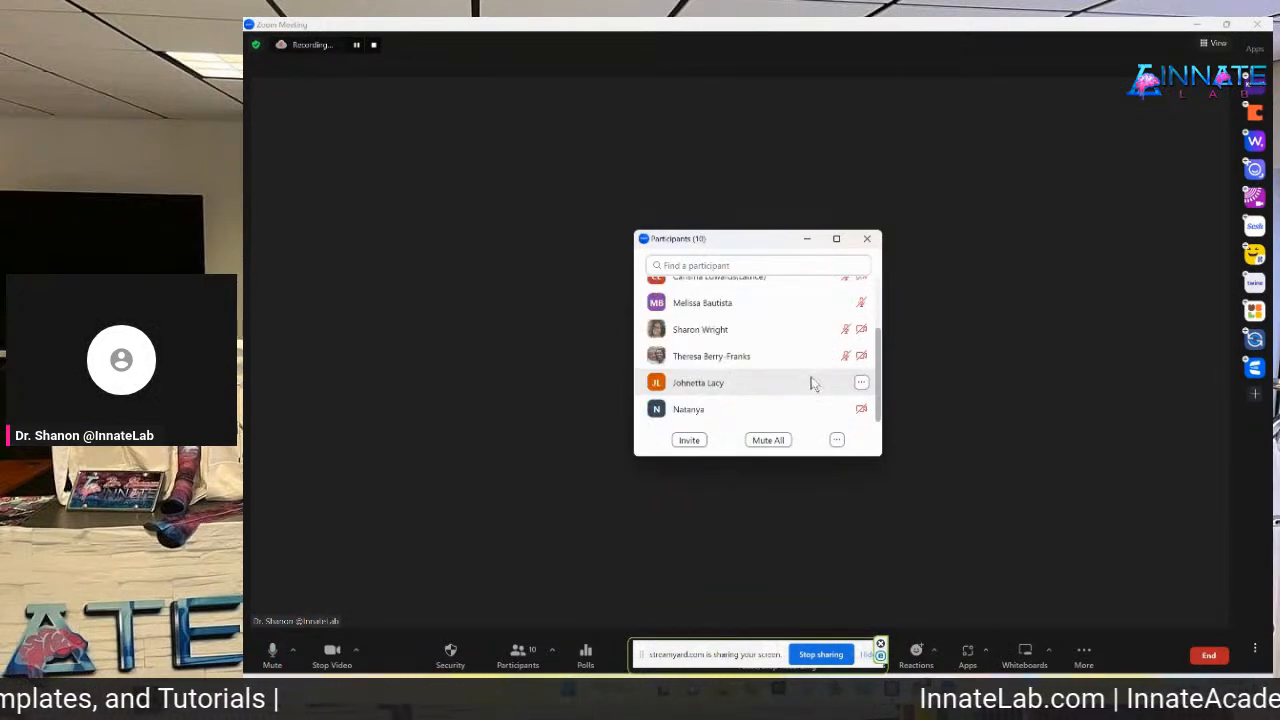
scroll(815, 428, up, 3)
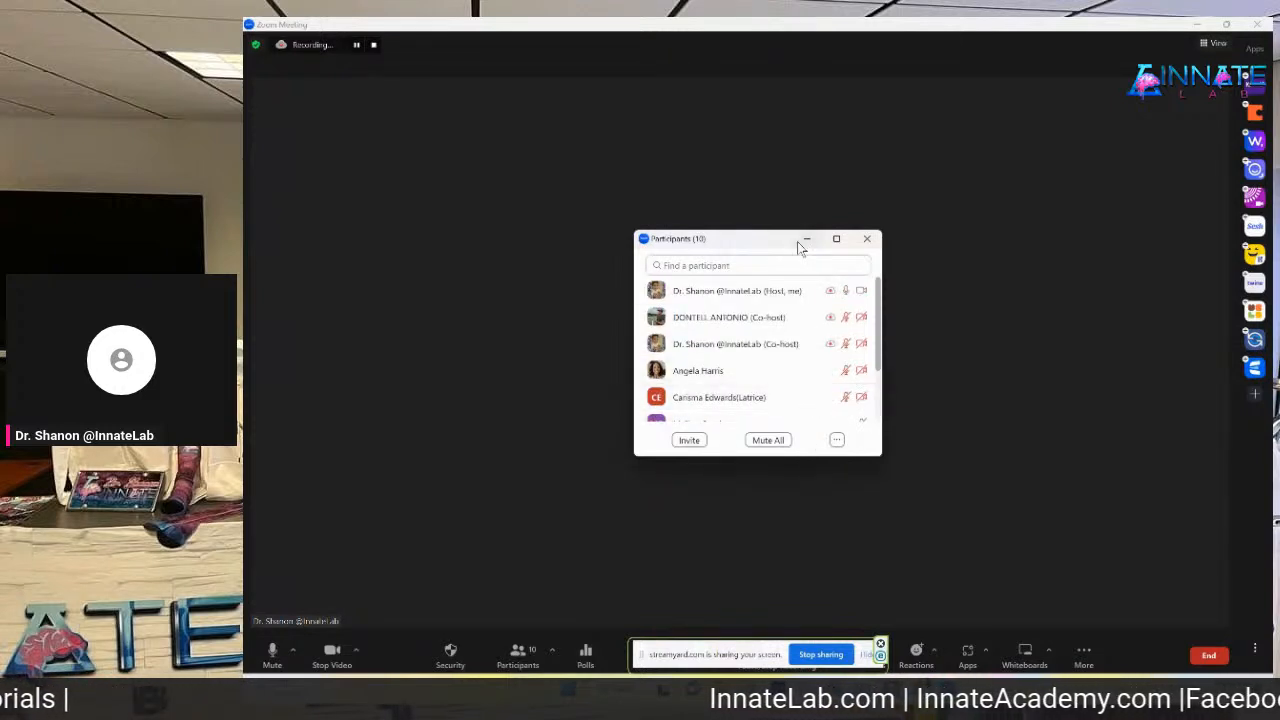
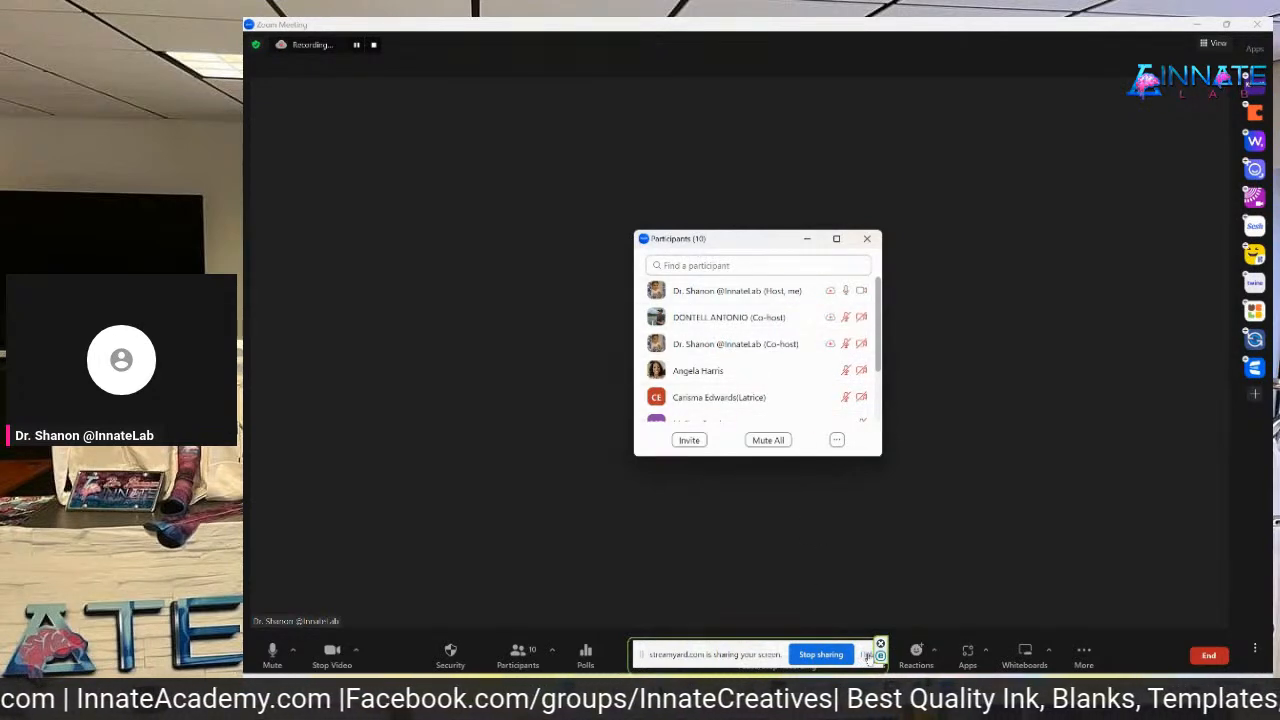
Open the video settings, stop the host's video and look over the participants list.
click(355, 652)
click(431, 622)
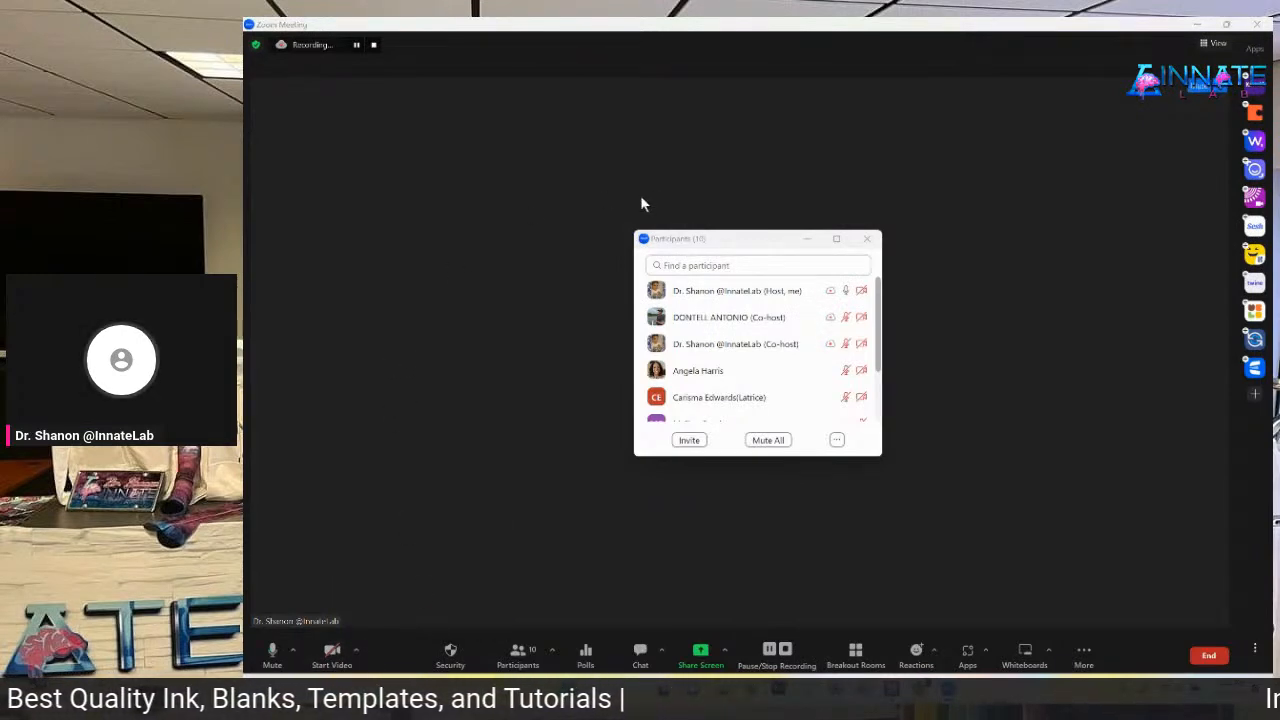
scroll(724, 340, down, 3)
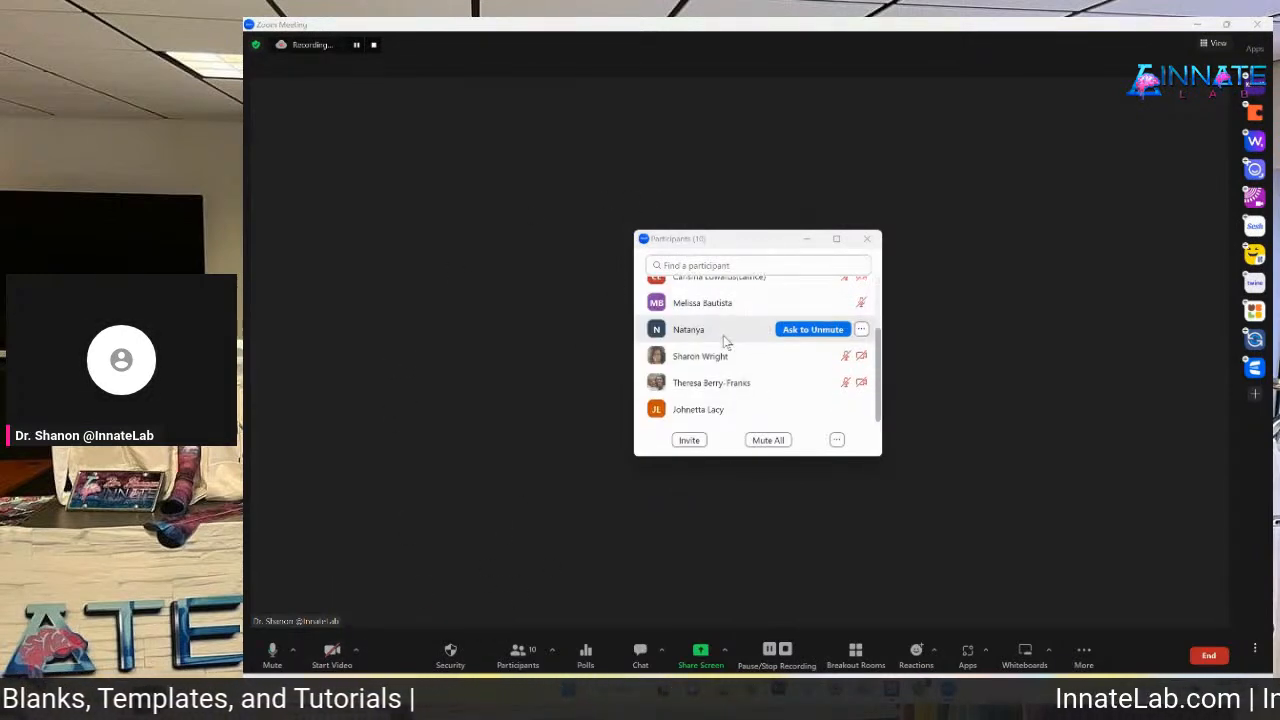
scroll(687, 394, up, 3)
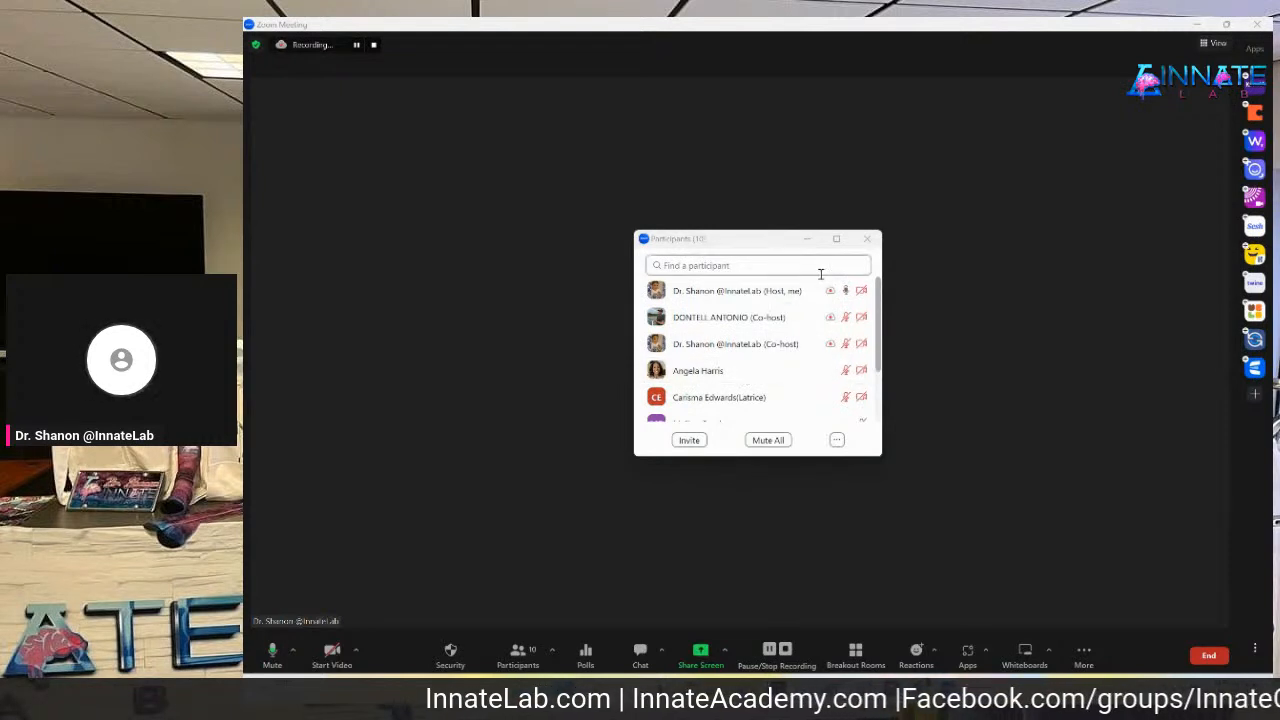
drag(879, 314, 880, 263)
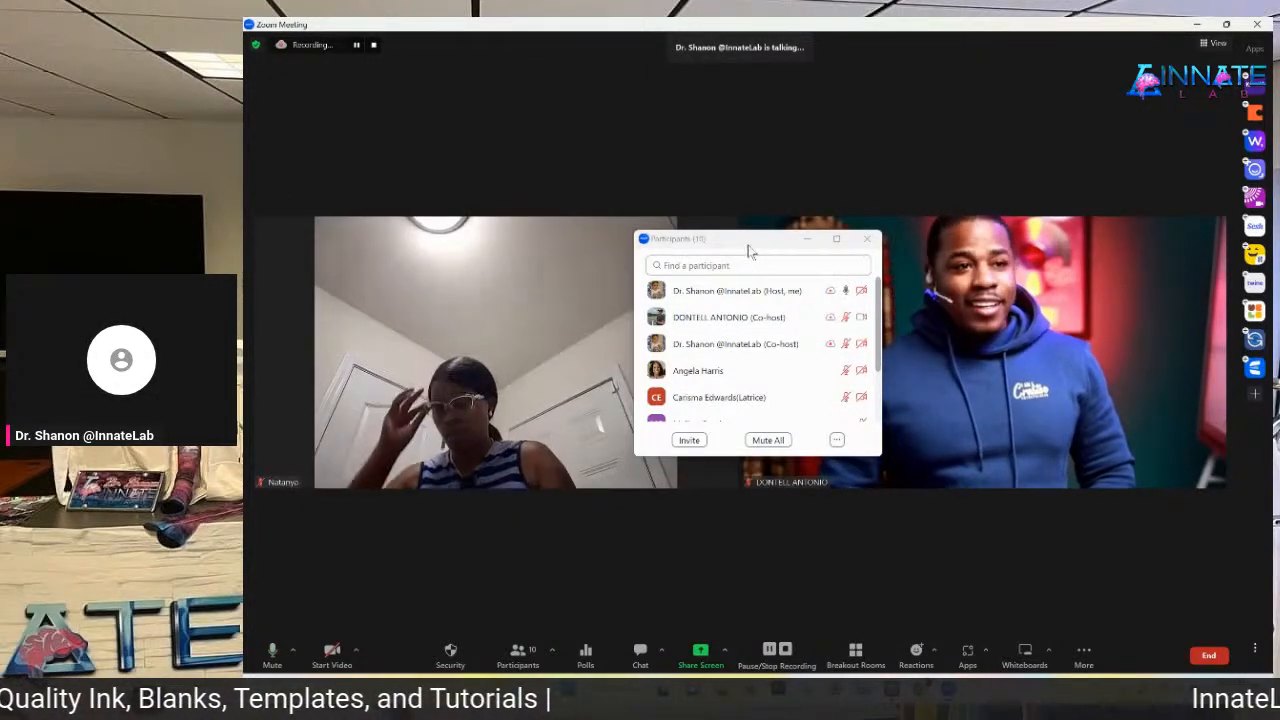
Move the participants window clear of the video gallery and open the meeting chat.
drag(749, 243, 246, 540)
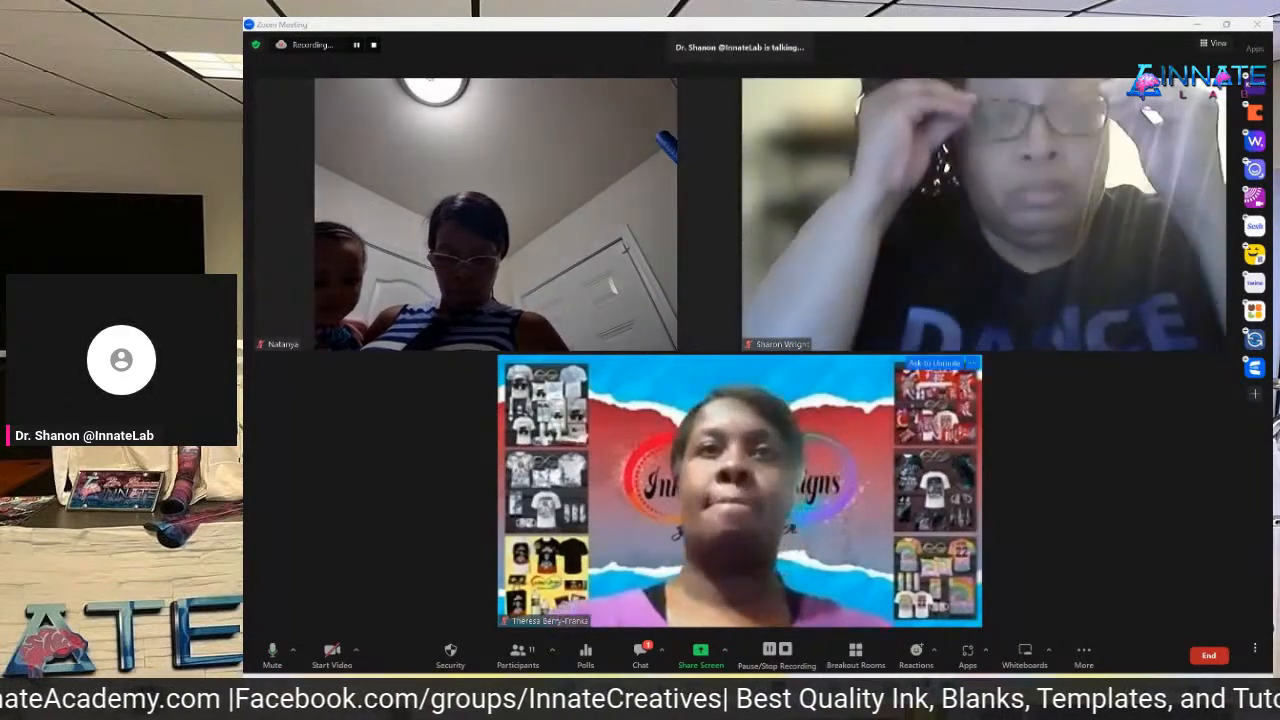
click(641, 657)
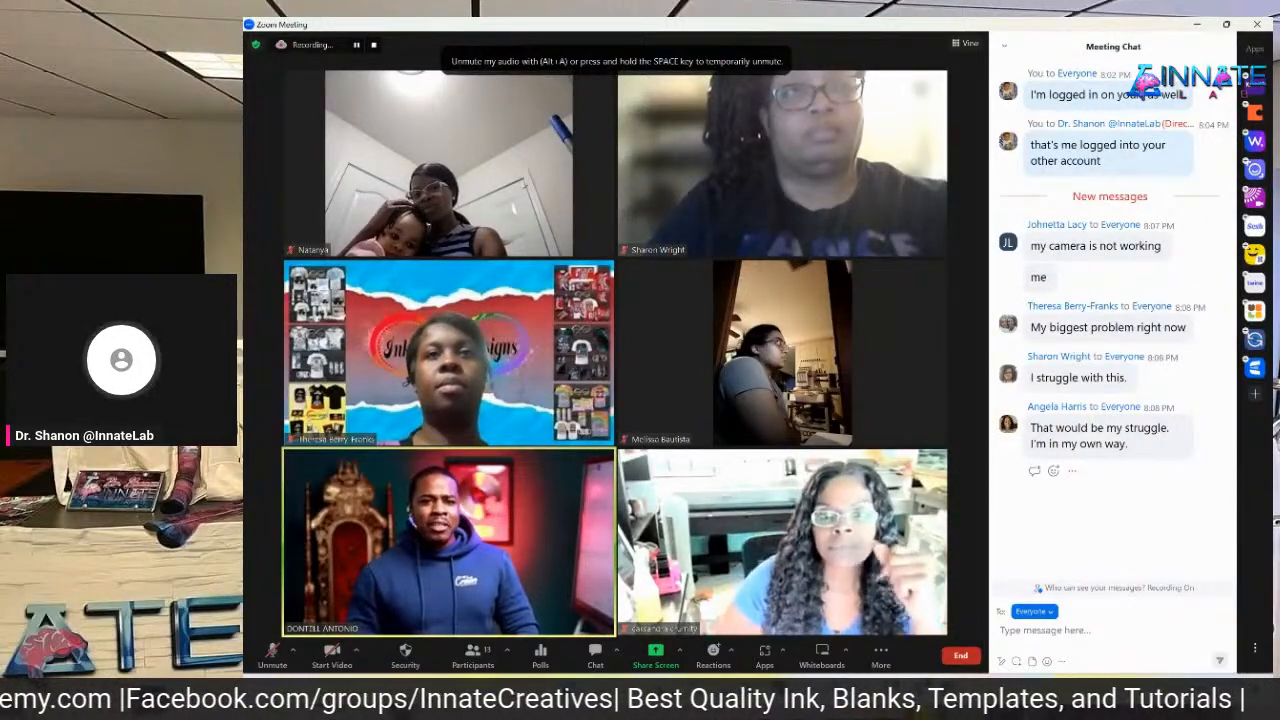
Look over the computer's quick settings for volume and connections, and close them.
mouse_move(721, 690)
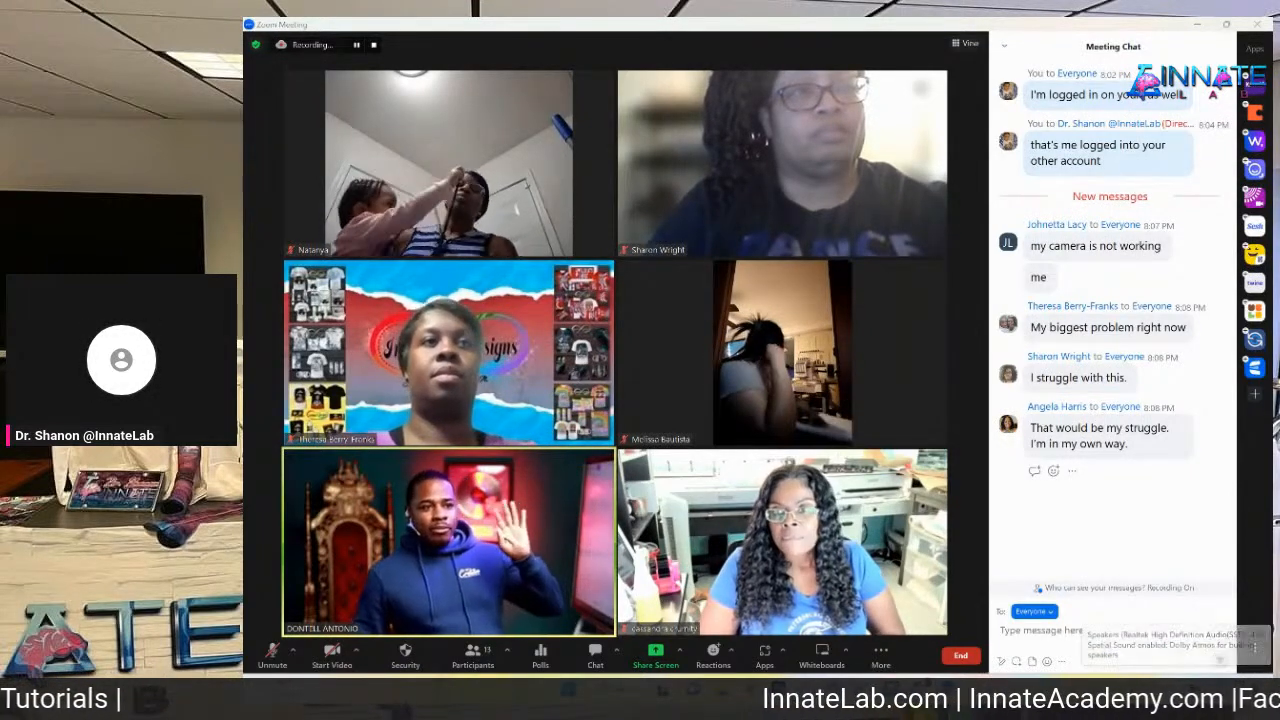
key(super+a)
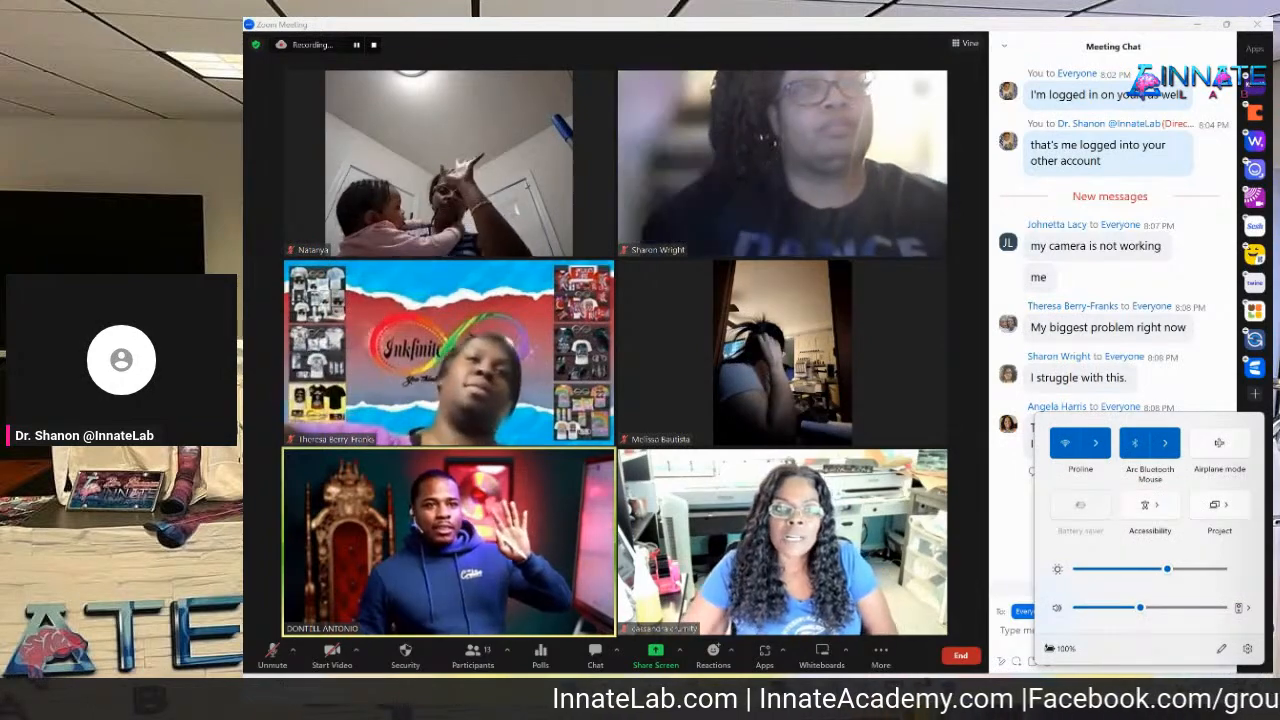
key(Escape)
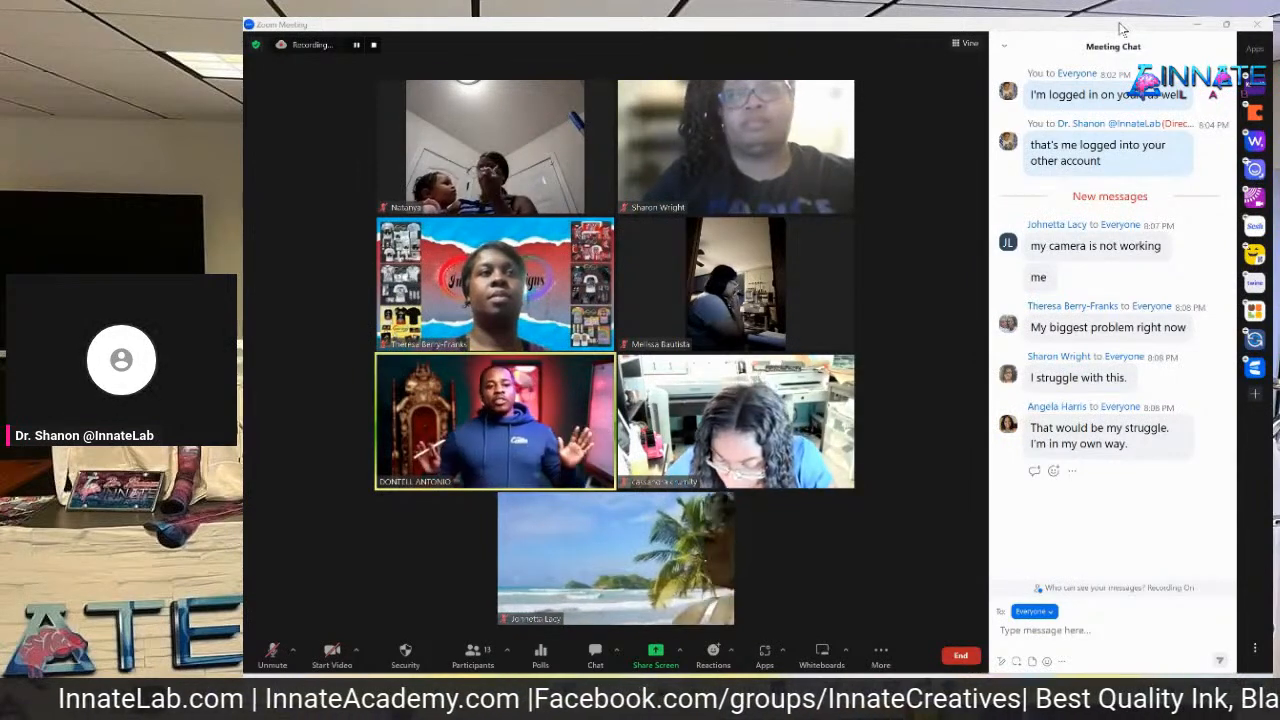
Minimize the meeting to look at the Savannah shirt design in Photoshop, and return to the full meeting window.
click(1201, 28)
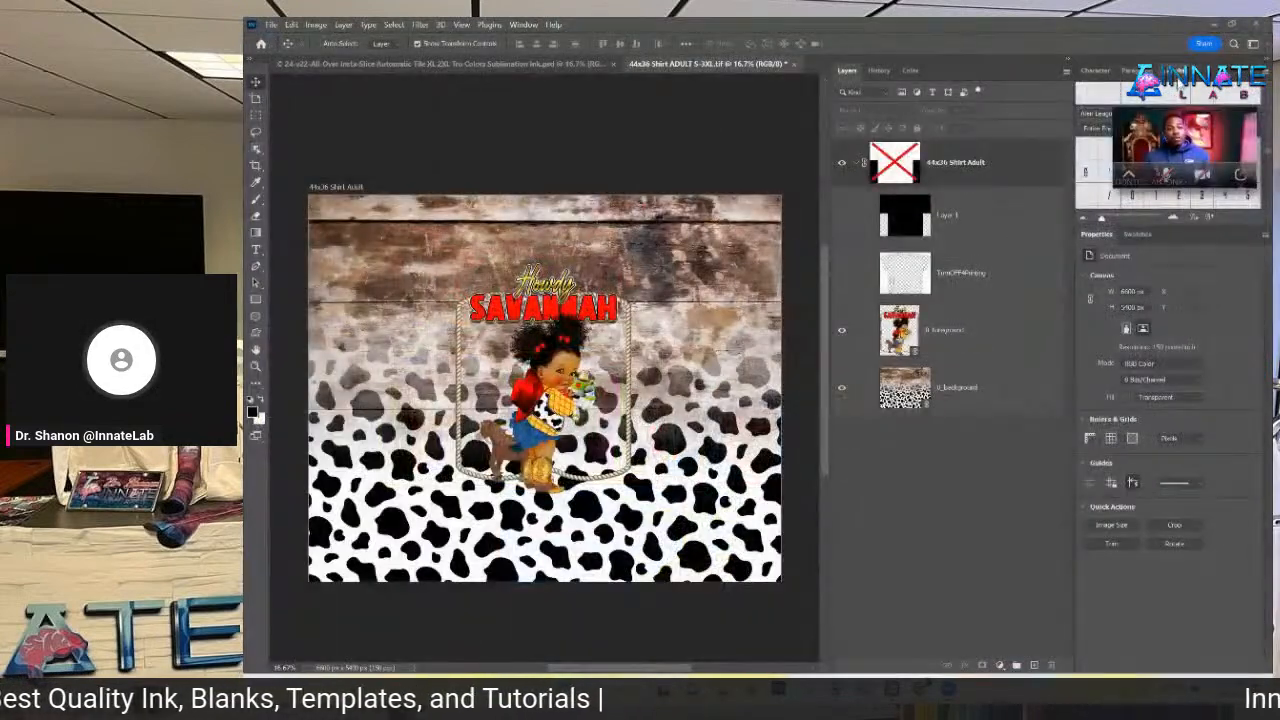
click(1240, 172)
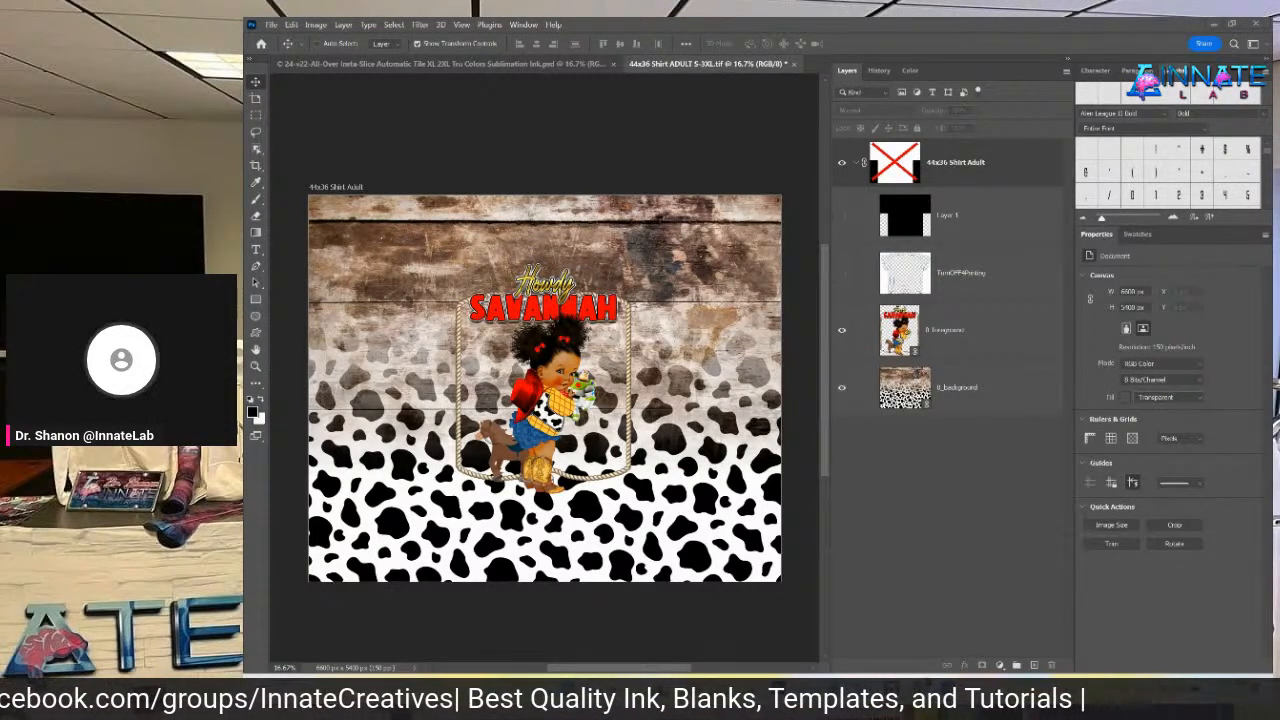
key(alt+Tab)
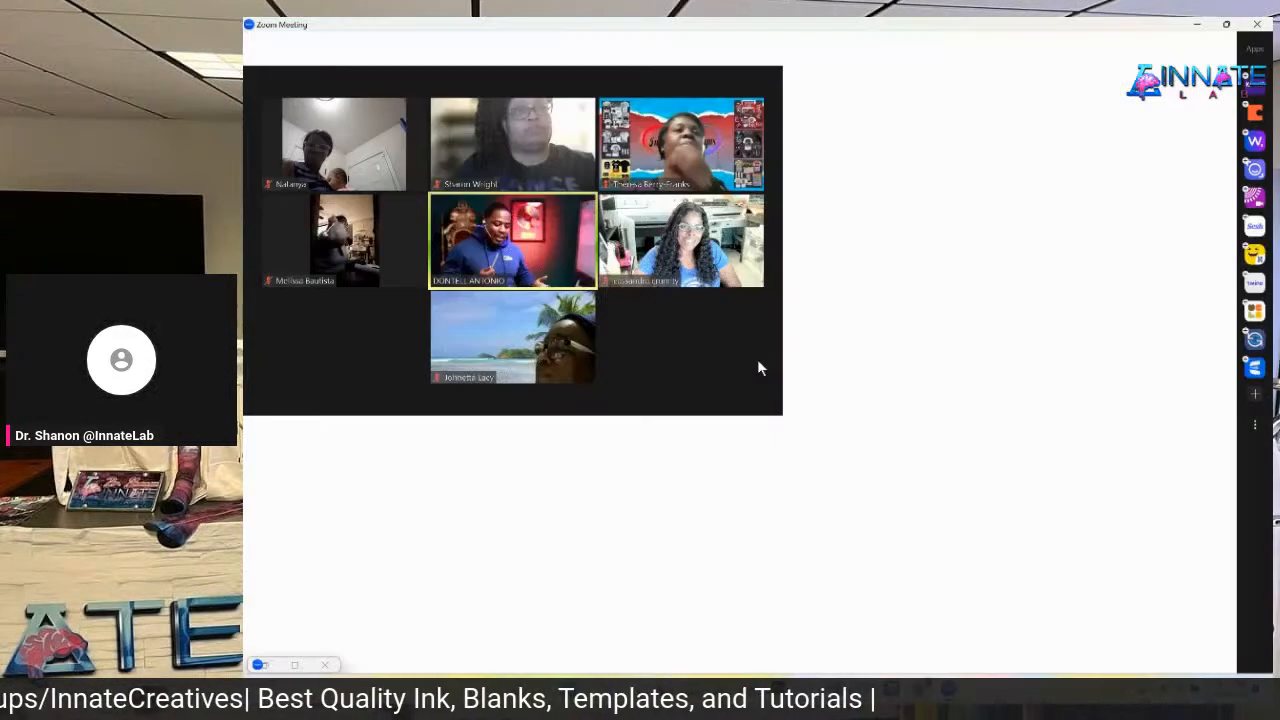
key(alt+Tab)
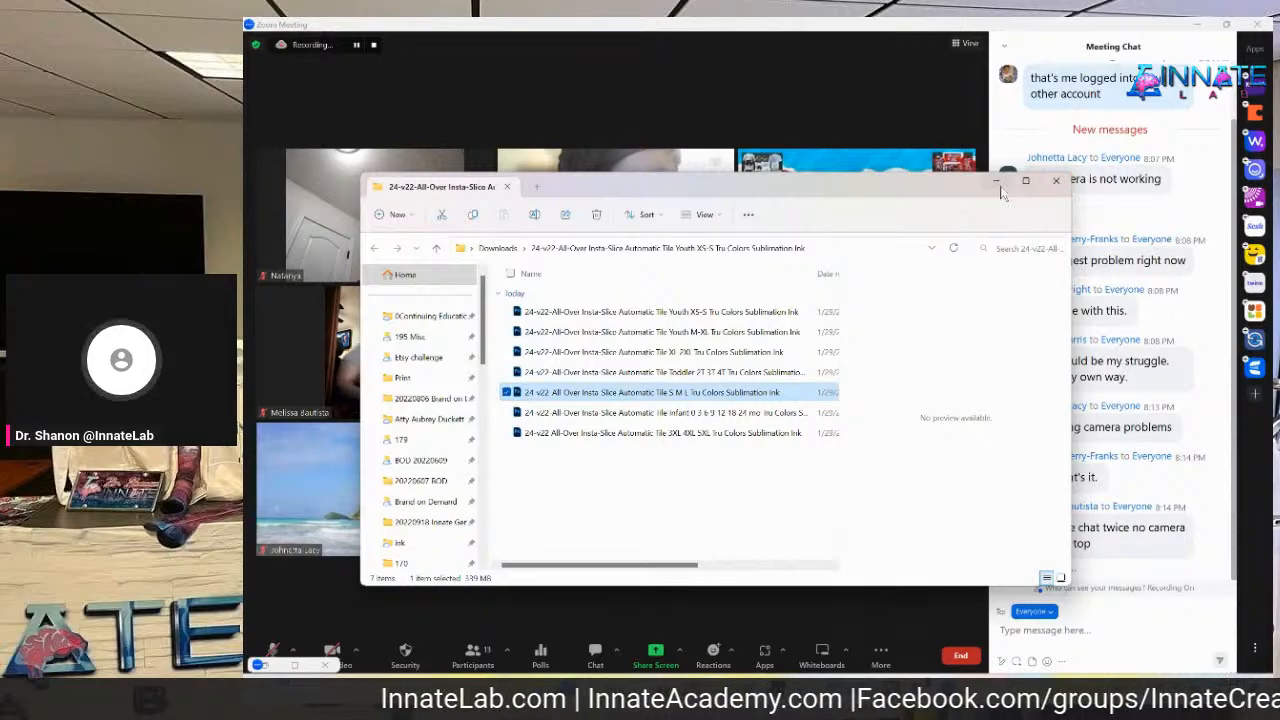
Clear the Insta-Slice template folder, the meeting window and Photoshop away to reach the desktop.
click(1055, 181)
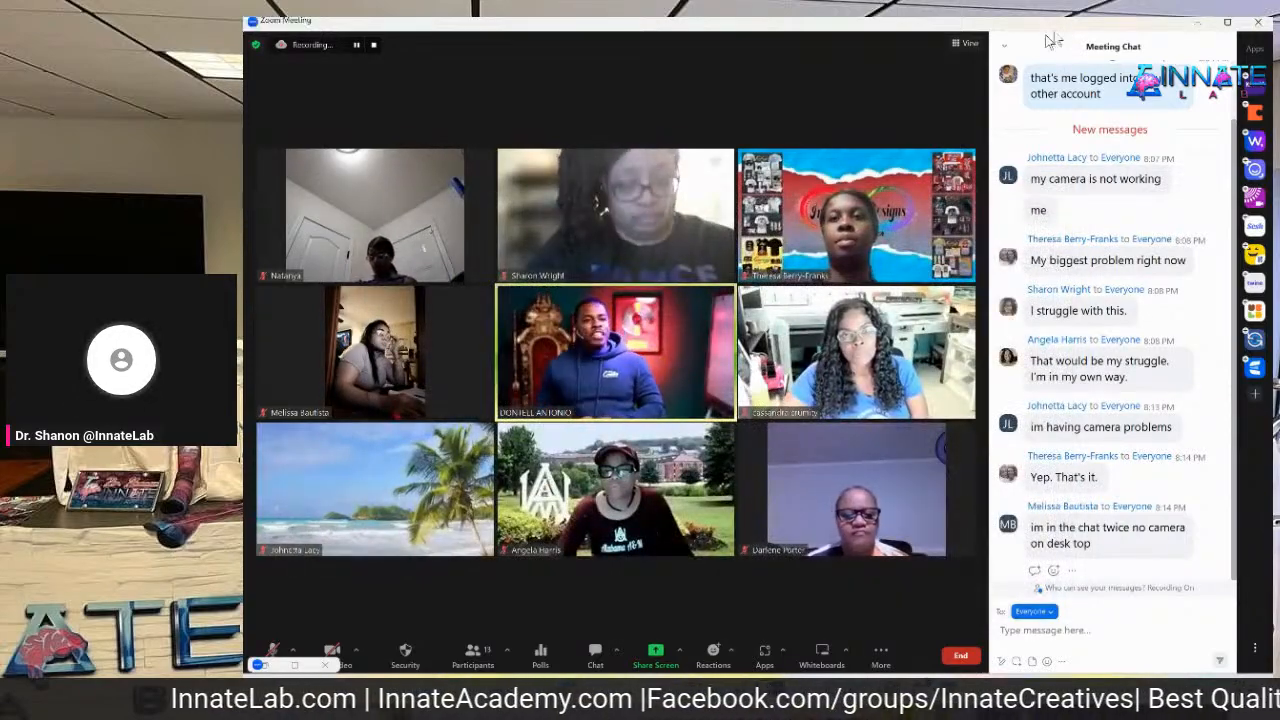
click(1197, 24)
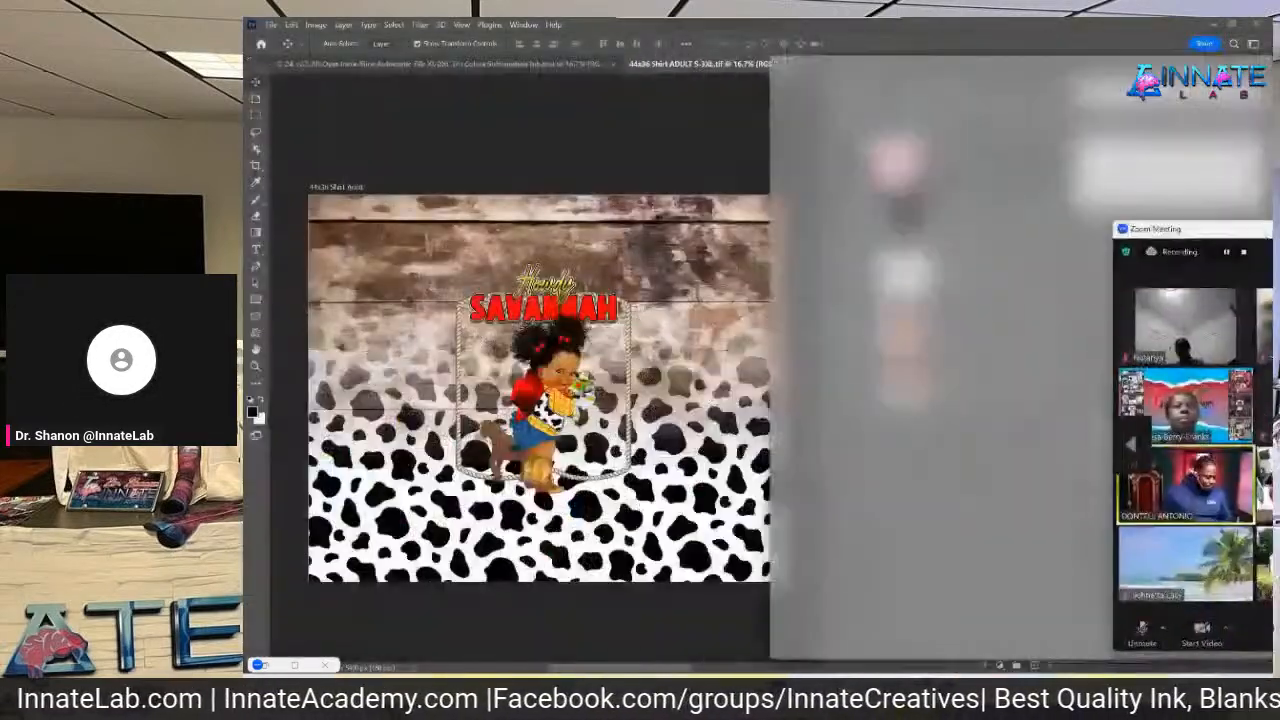
click(1262, 229)
drag(919, 218, 718, 157)
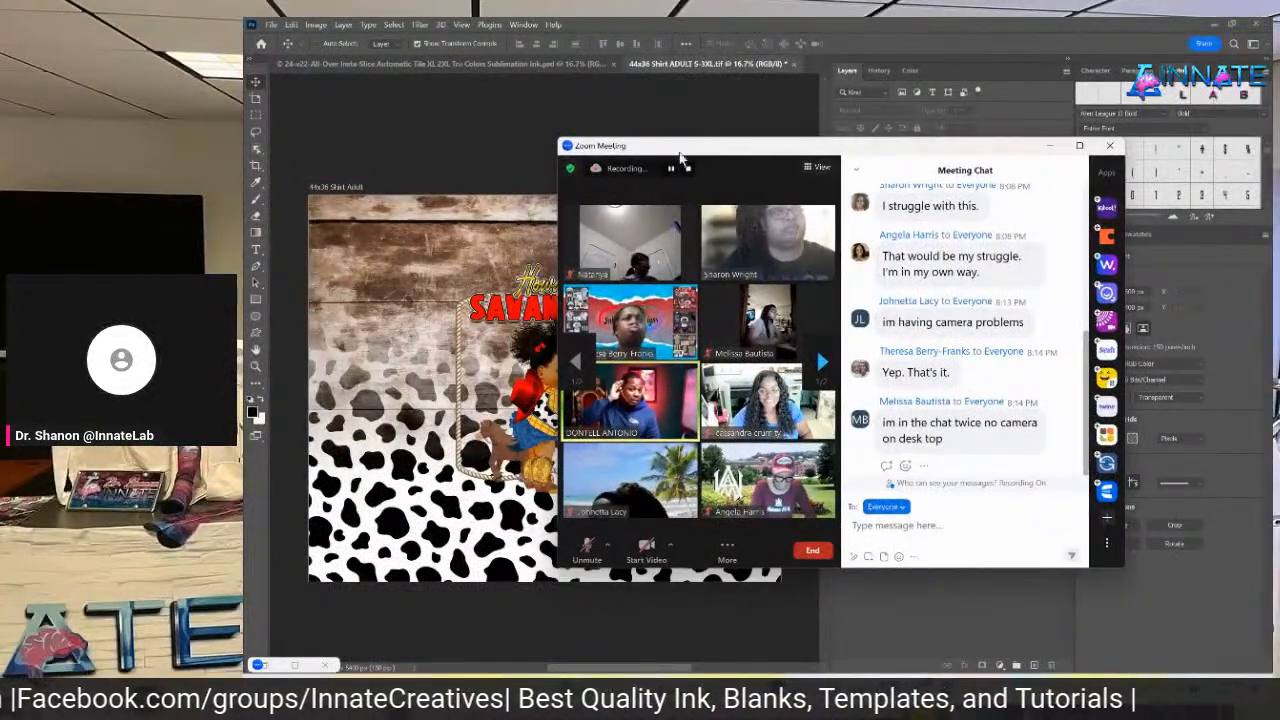
mouse_move(625, 140)
mouse_down()
mouse_move(625, 168)
mouse_move(628, 152)
mouse_up()
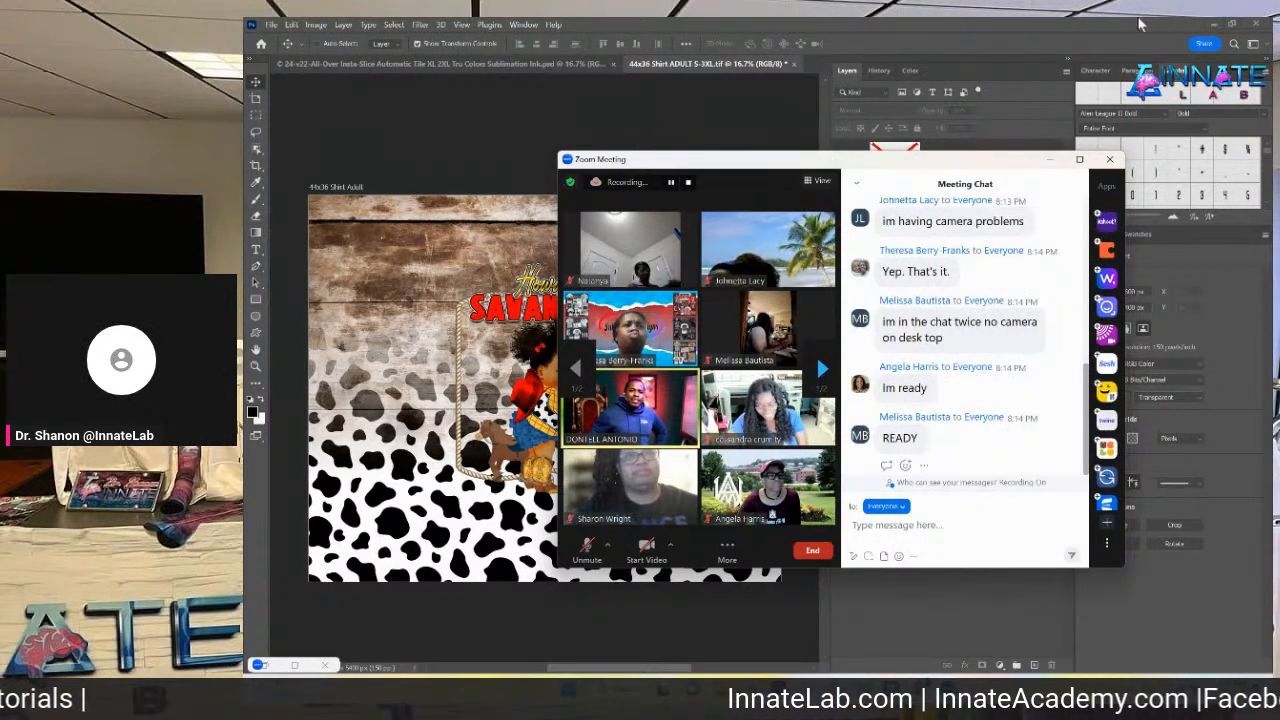
click(1052, 161)
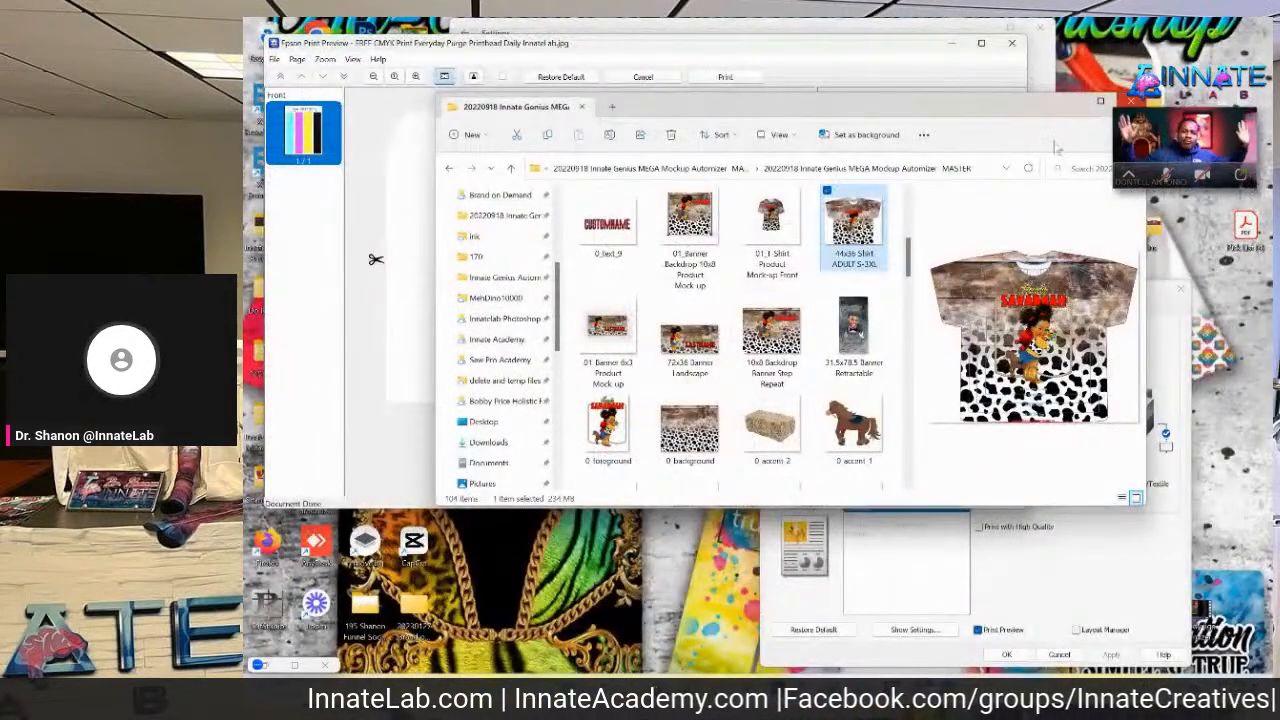
Open the desktop's display settings, switch the two monitors from duplicated to "Extend these displays" and keep the change.
right_click(664, 586)
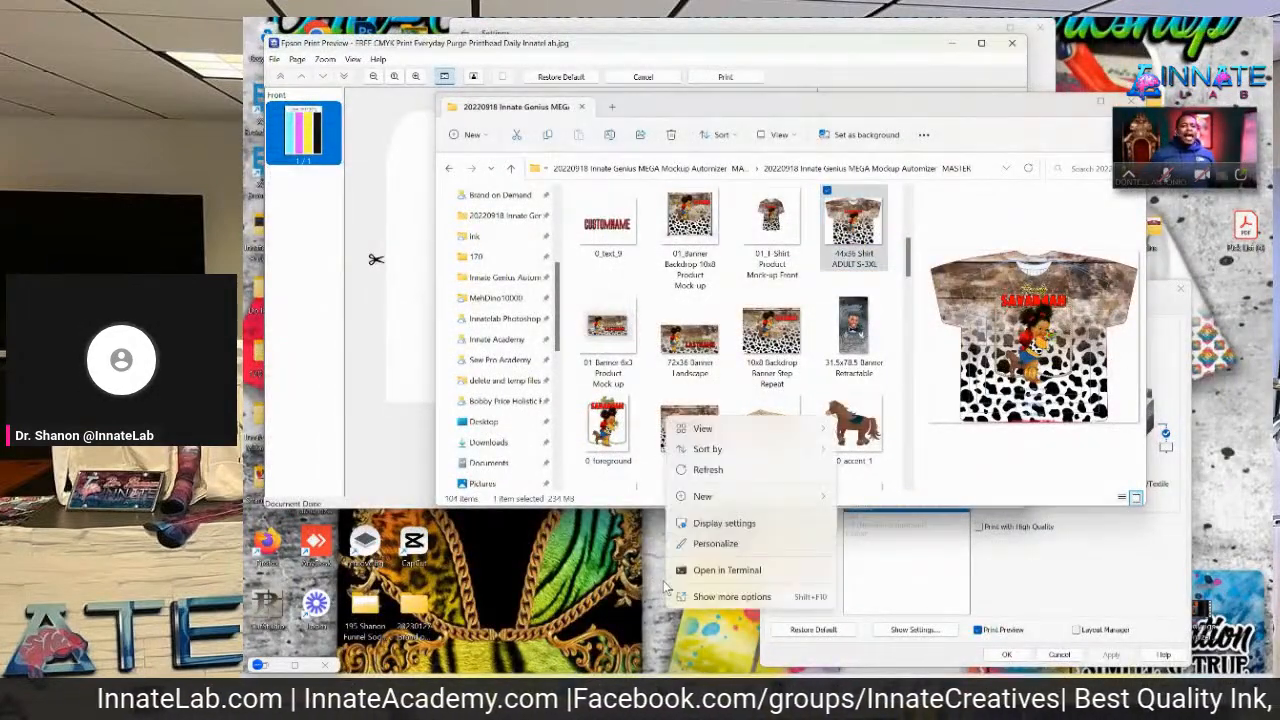
mouse_move(715, 436)
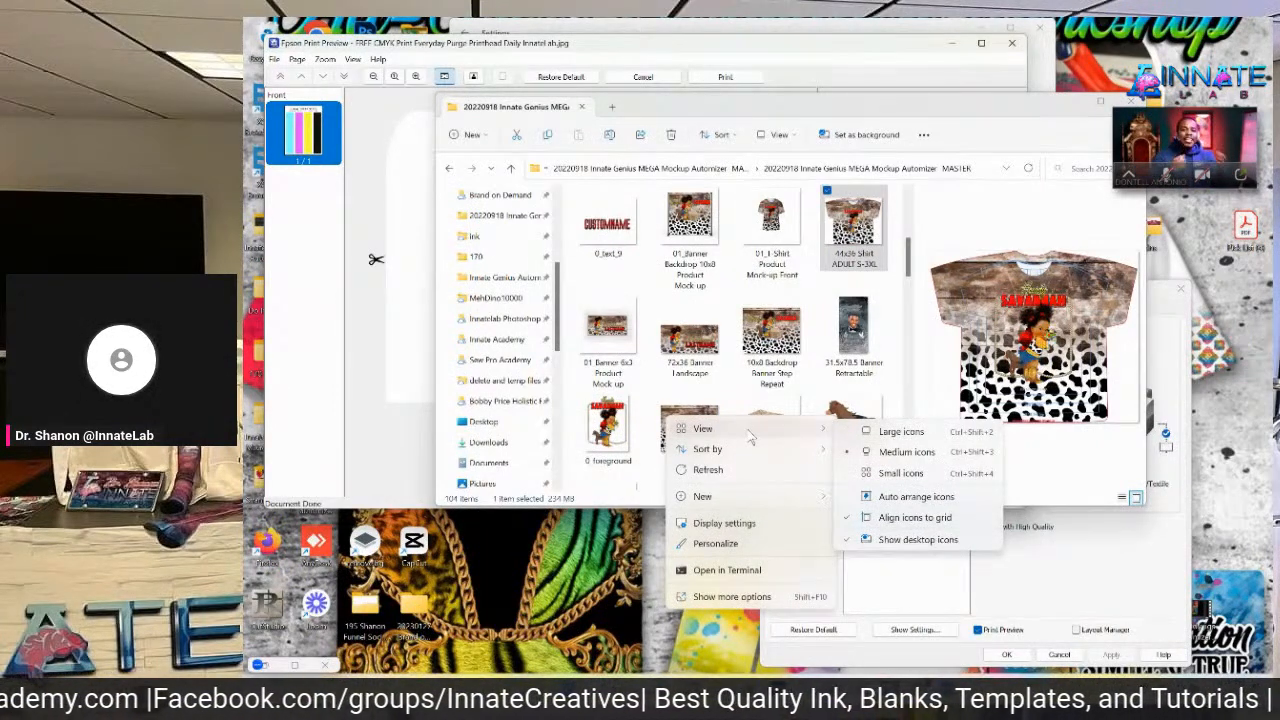
click(745, 527)
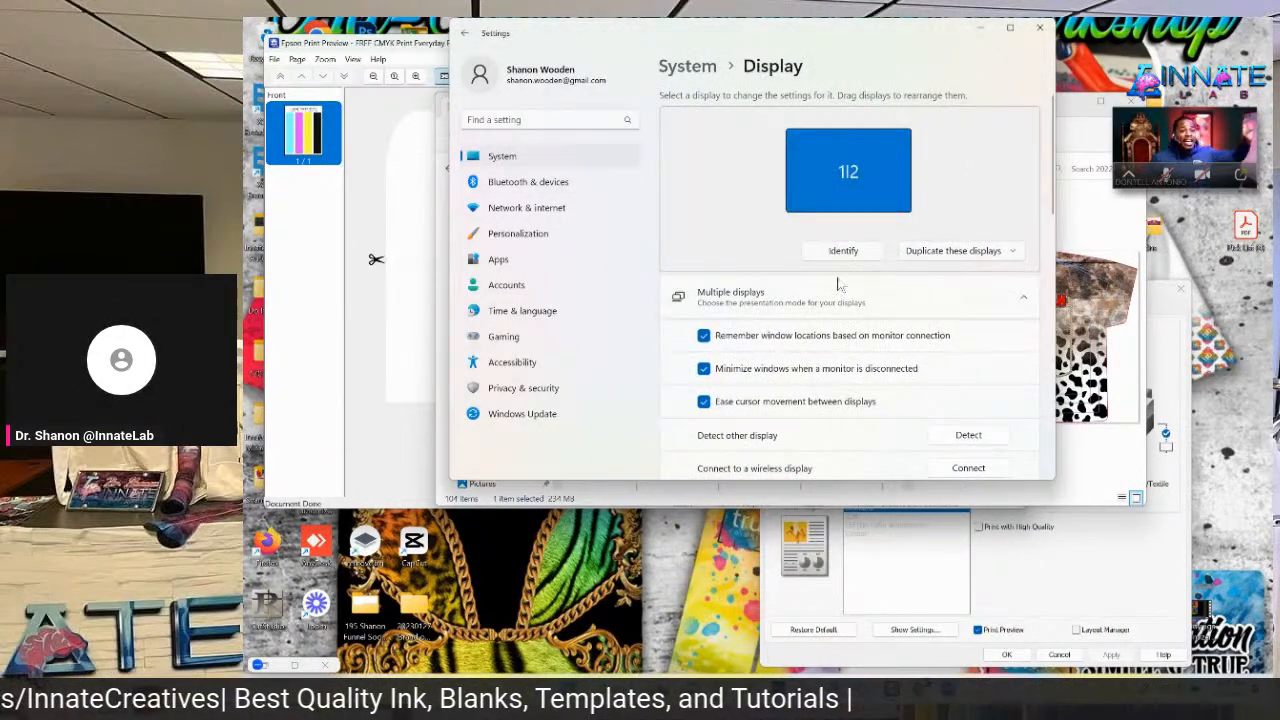
scroll(880, 208, down, 2)
scroll(882, 245, up, 2)
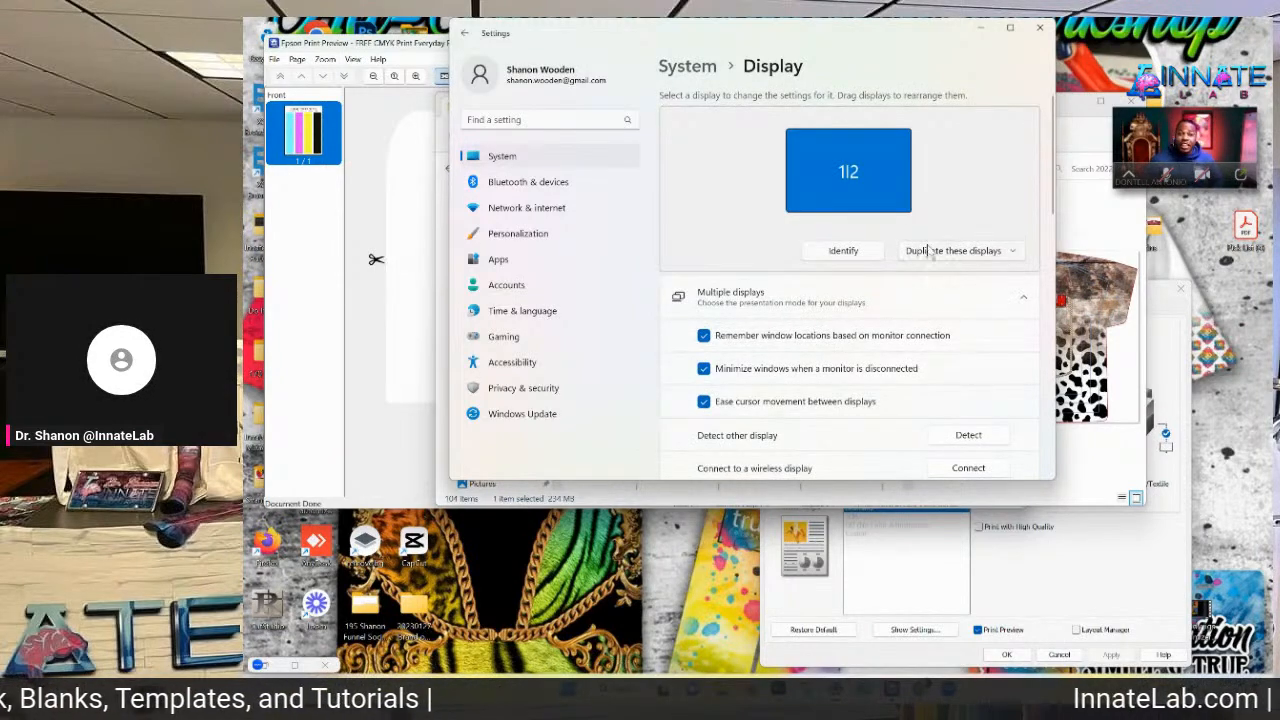
click(925, 250)
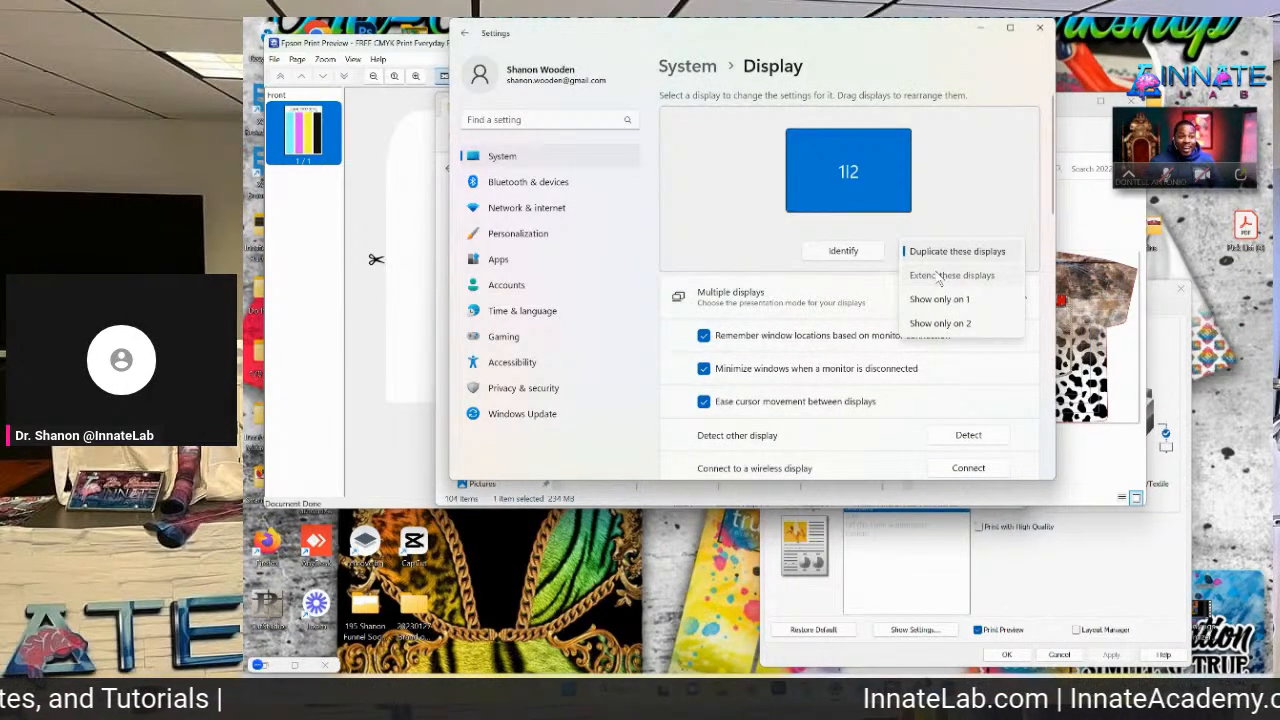
click(938, 277)
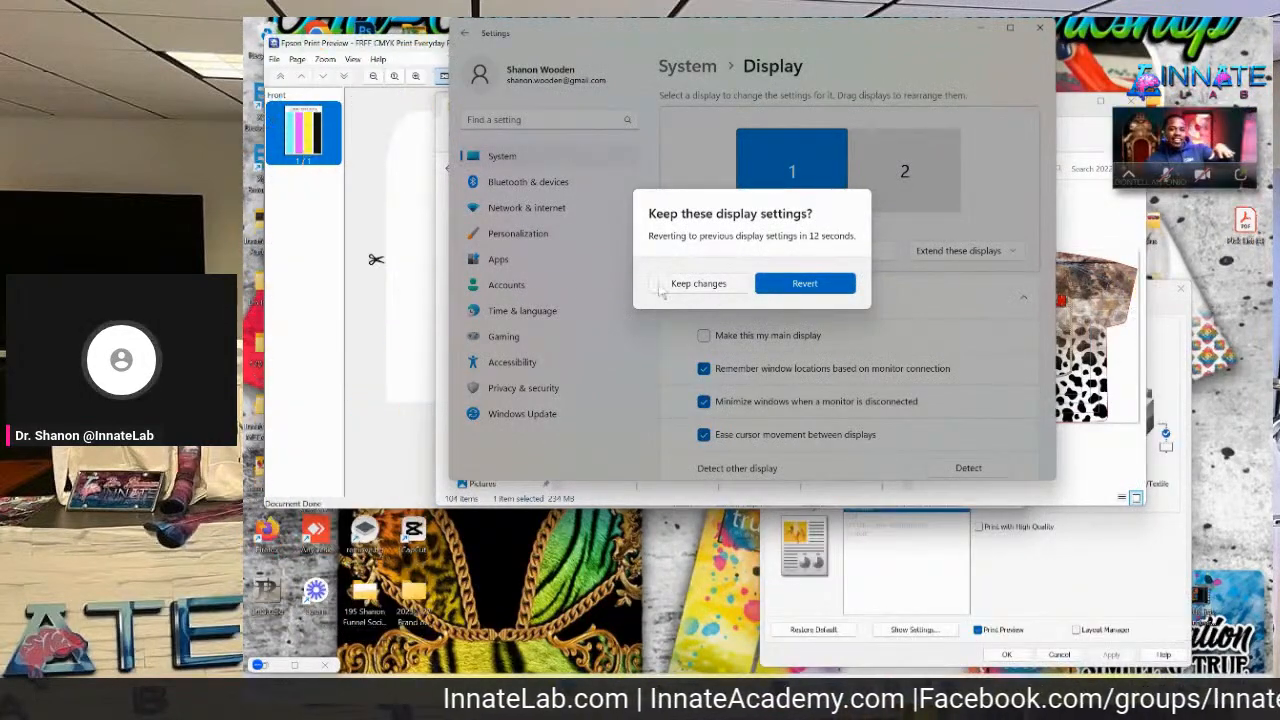
click(688, 288)
Rearrange the monitors so display 2 sits to the left of display 1, and apply the arrangement.
drag(928, 184, 686, 194)
click(733, 252)
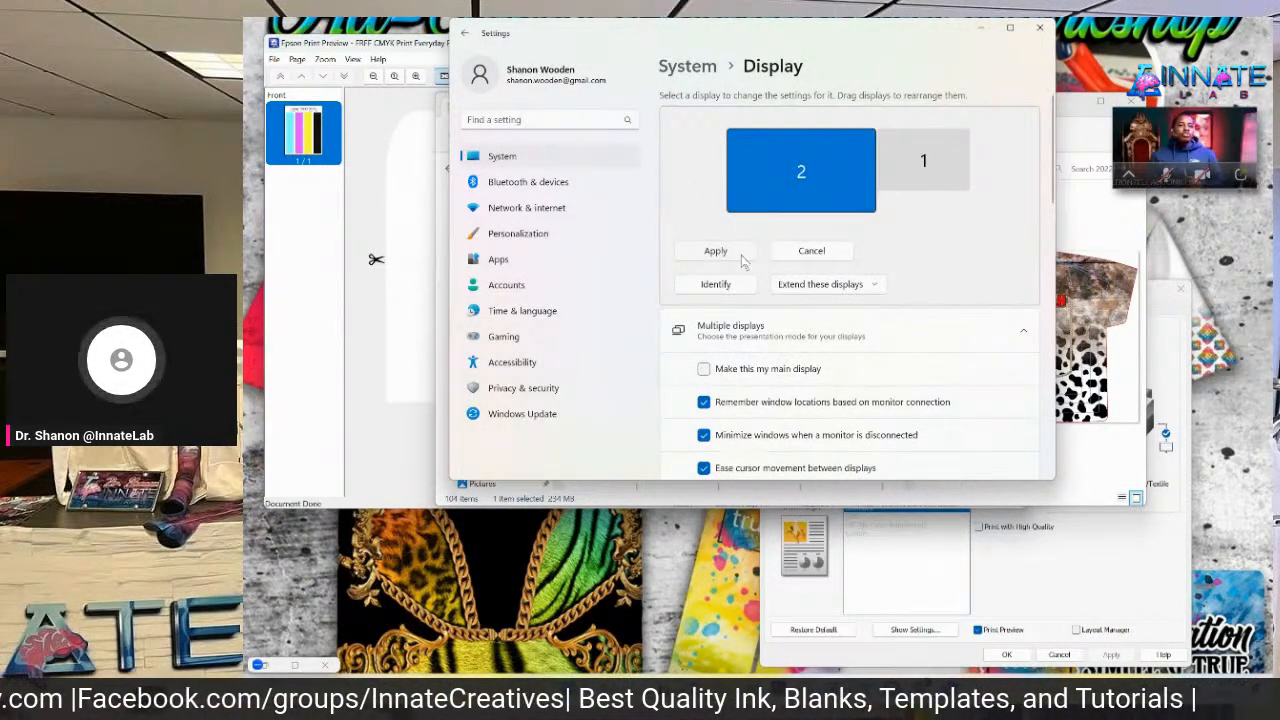
scroll(888, 376, down, 15)
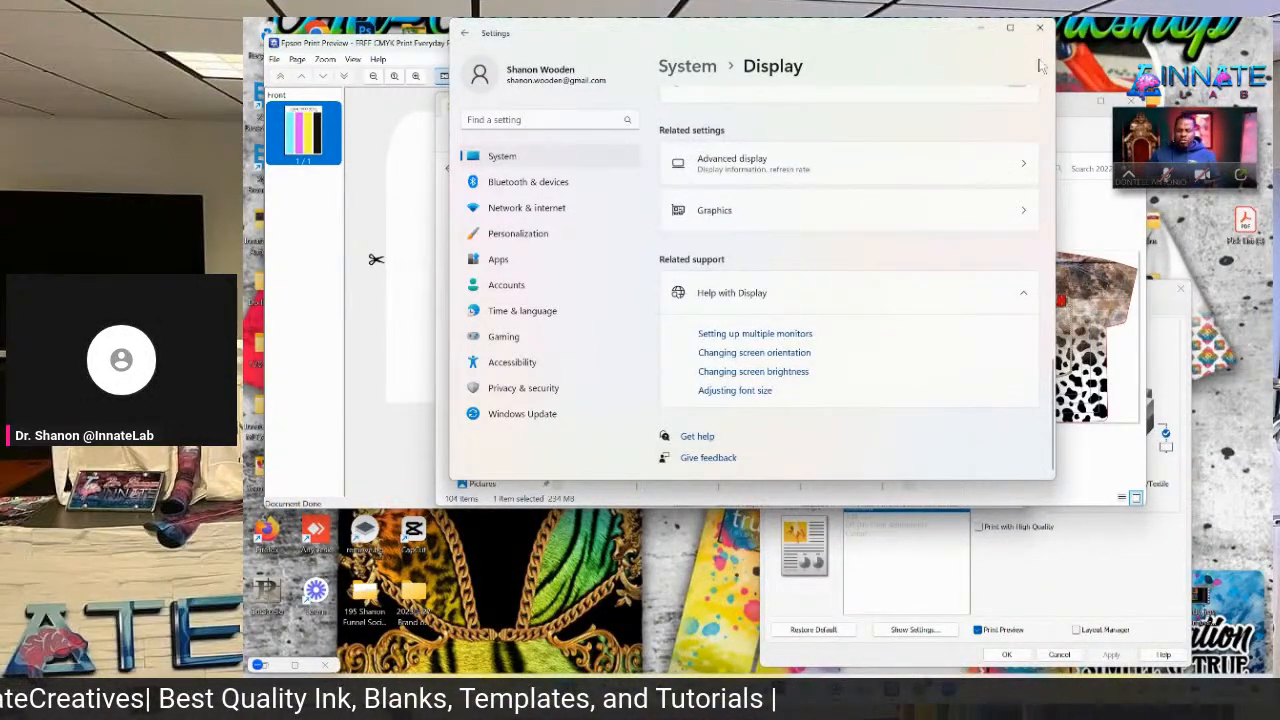
Move the floating Zoom video and the restored meeting window with its chat onto the second display.
drag(1207, 122, 246, 360)
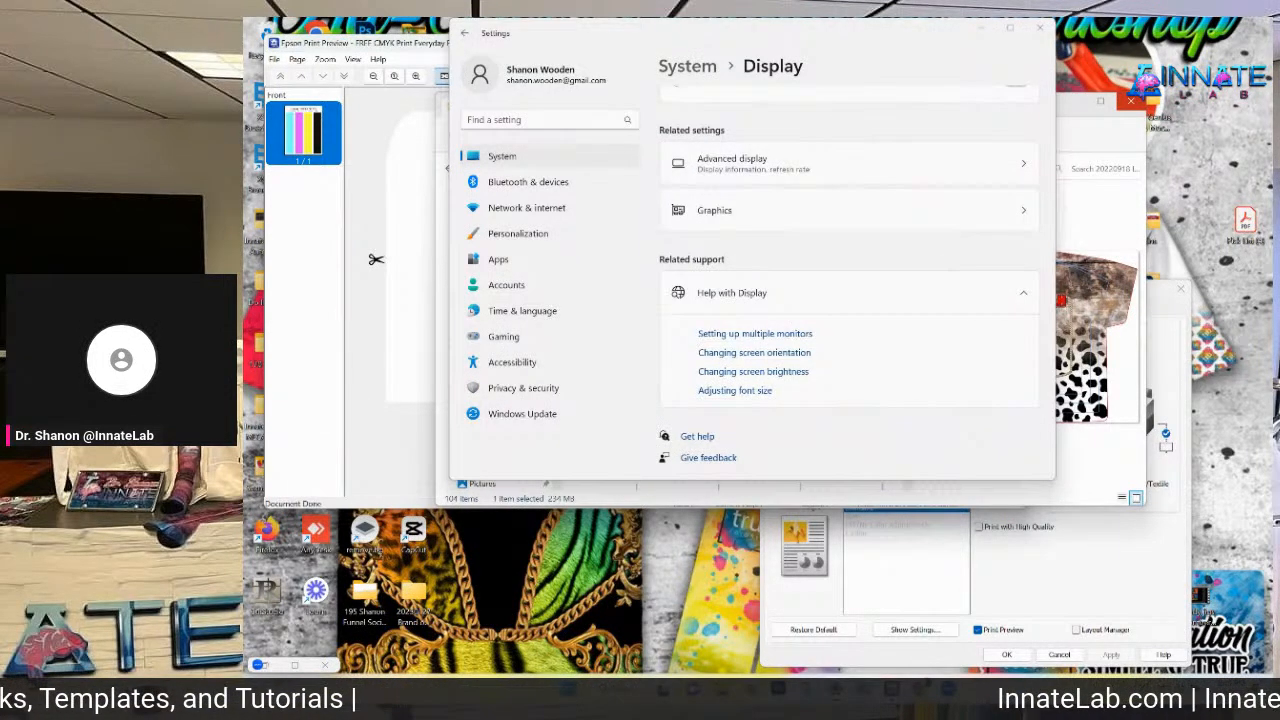
key(alt+Tab)
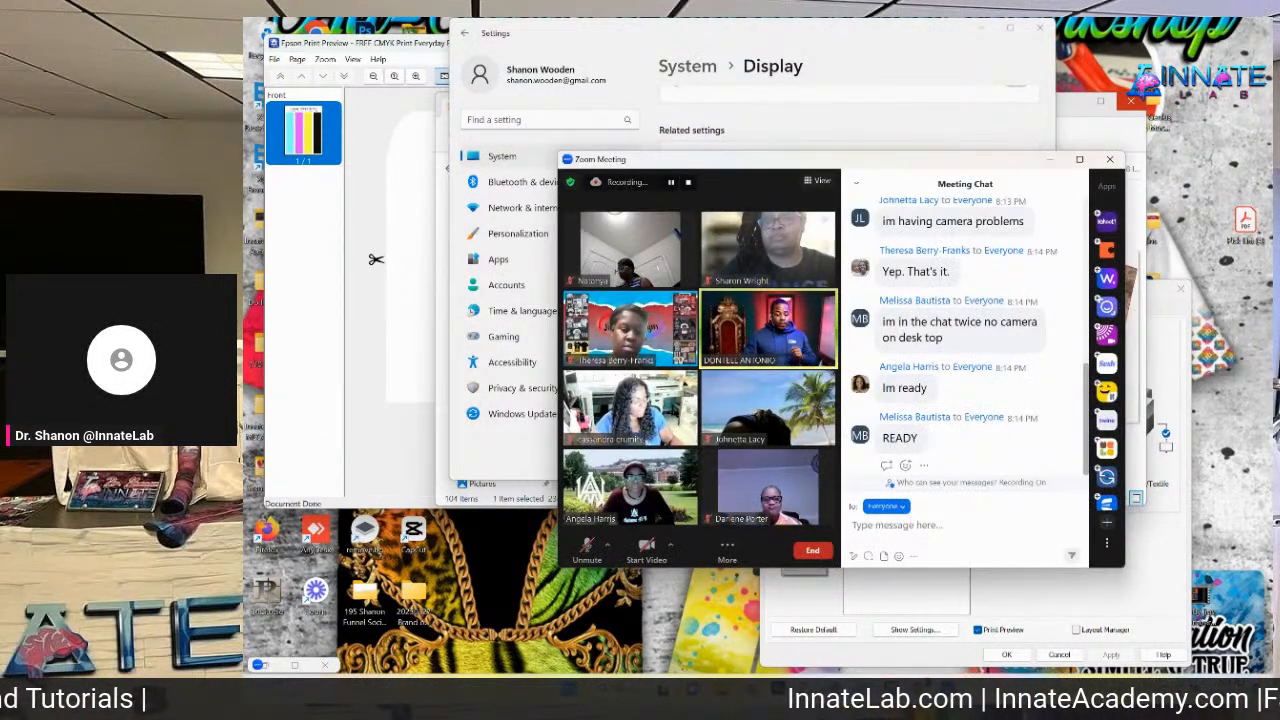
drag(840, 159, 246, 370)
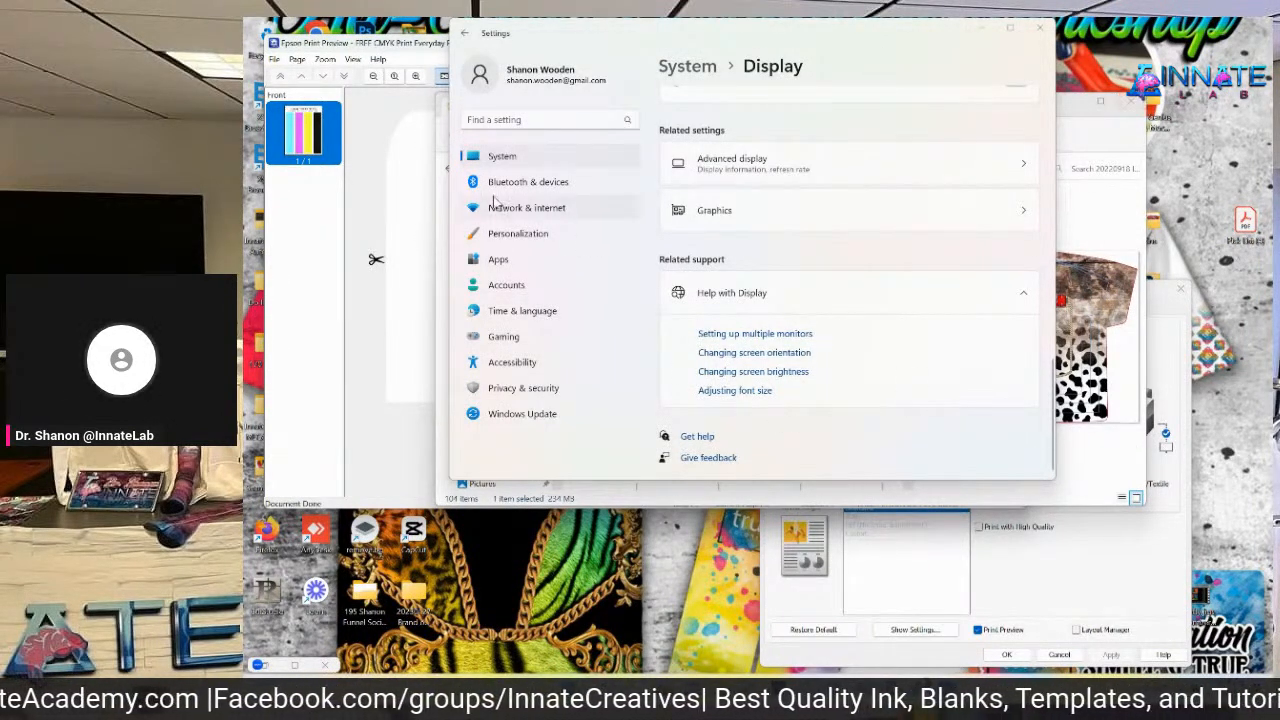
Close the Epson print preview of the CMYK purge page, discarding its print data, and maximize the mockup folder window.
click(403, 57)
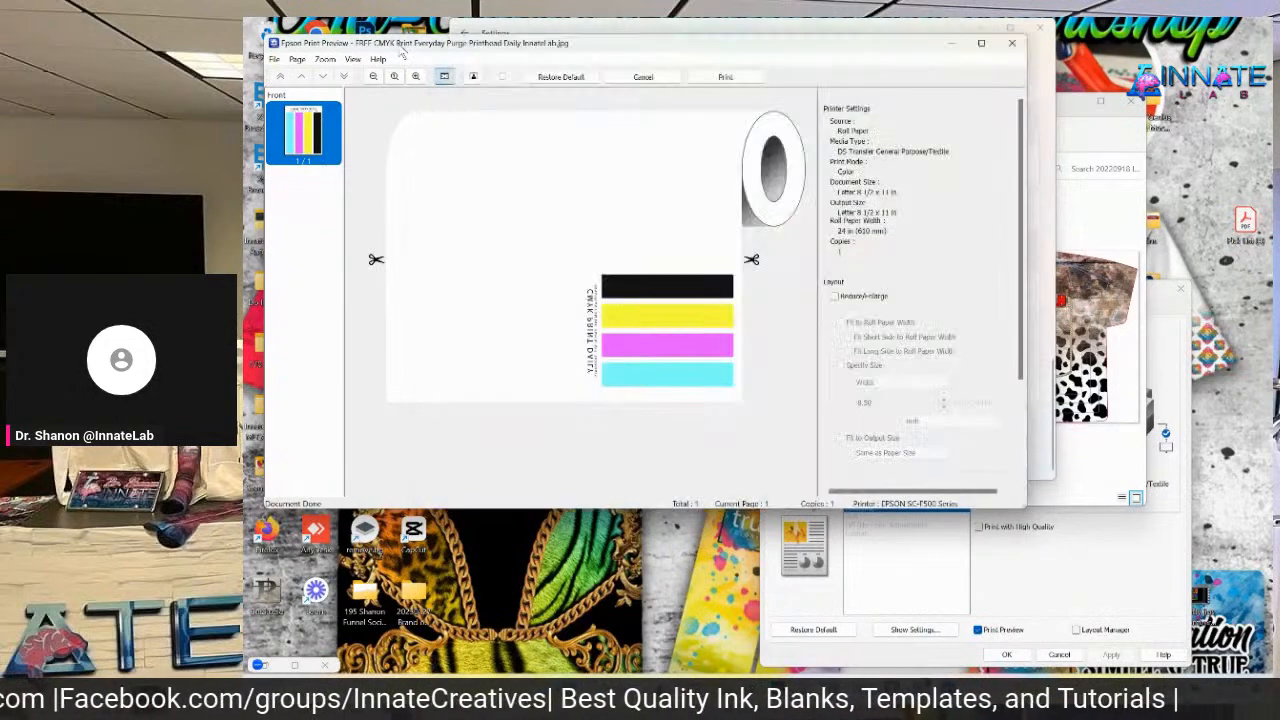
click(1015, 45)
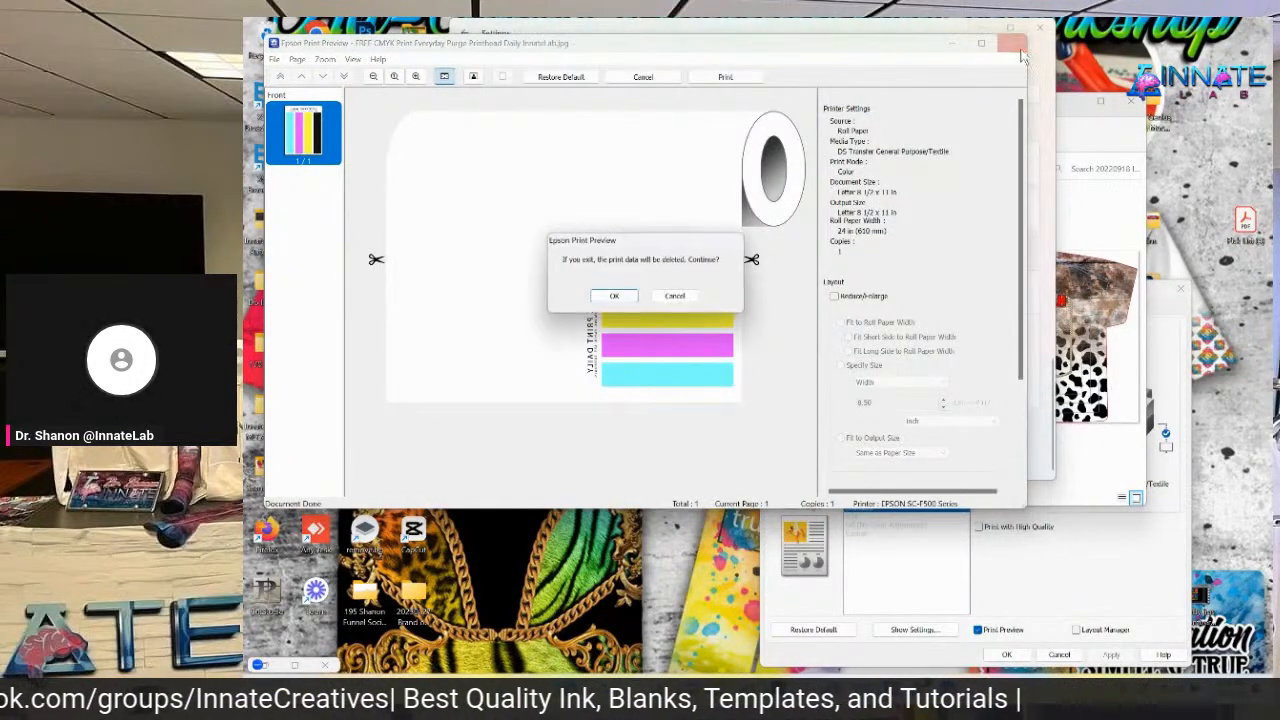
click(616, 297)
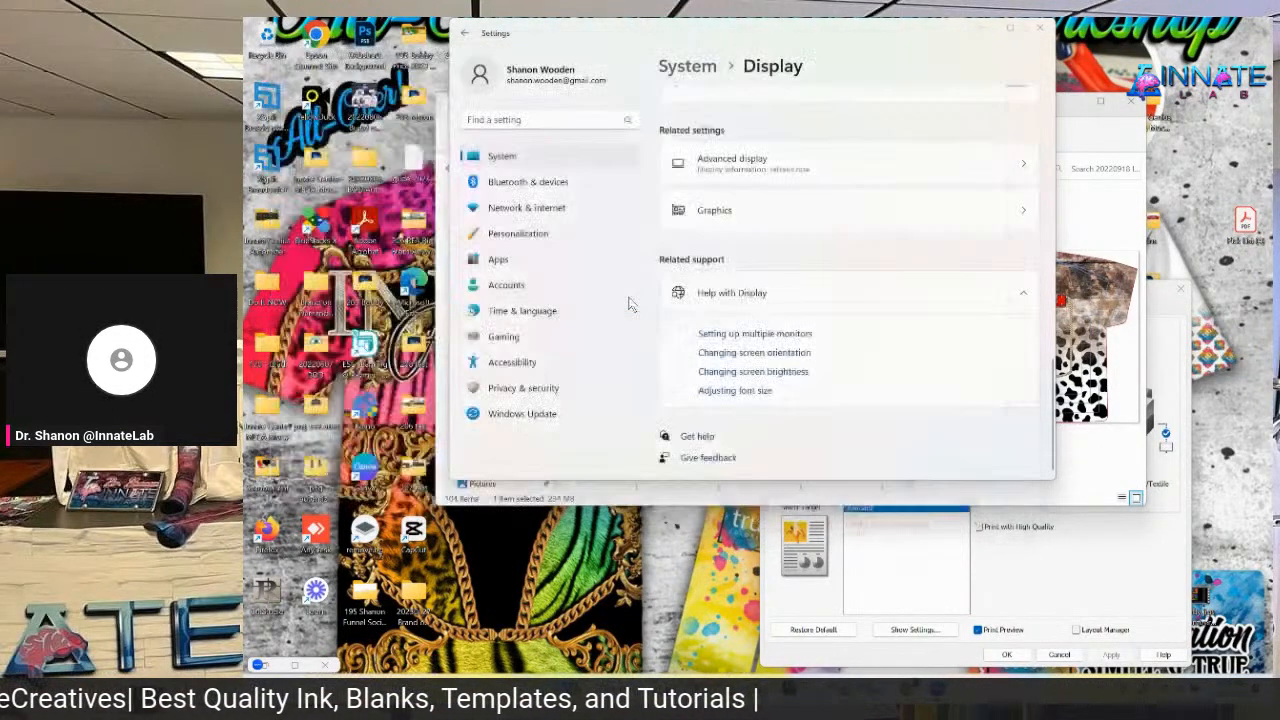
click(1108, 147)
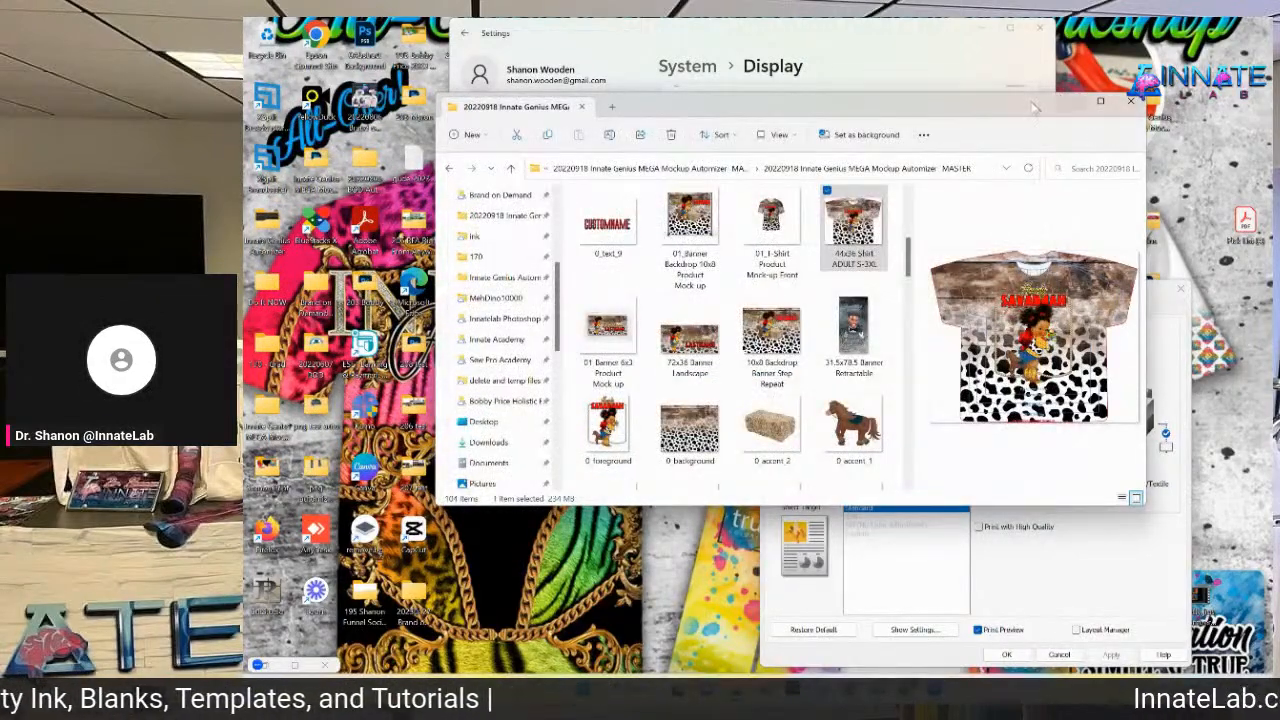
double_click(957, 112)
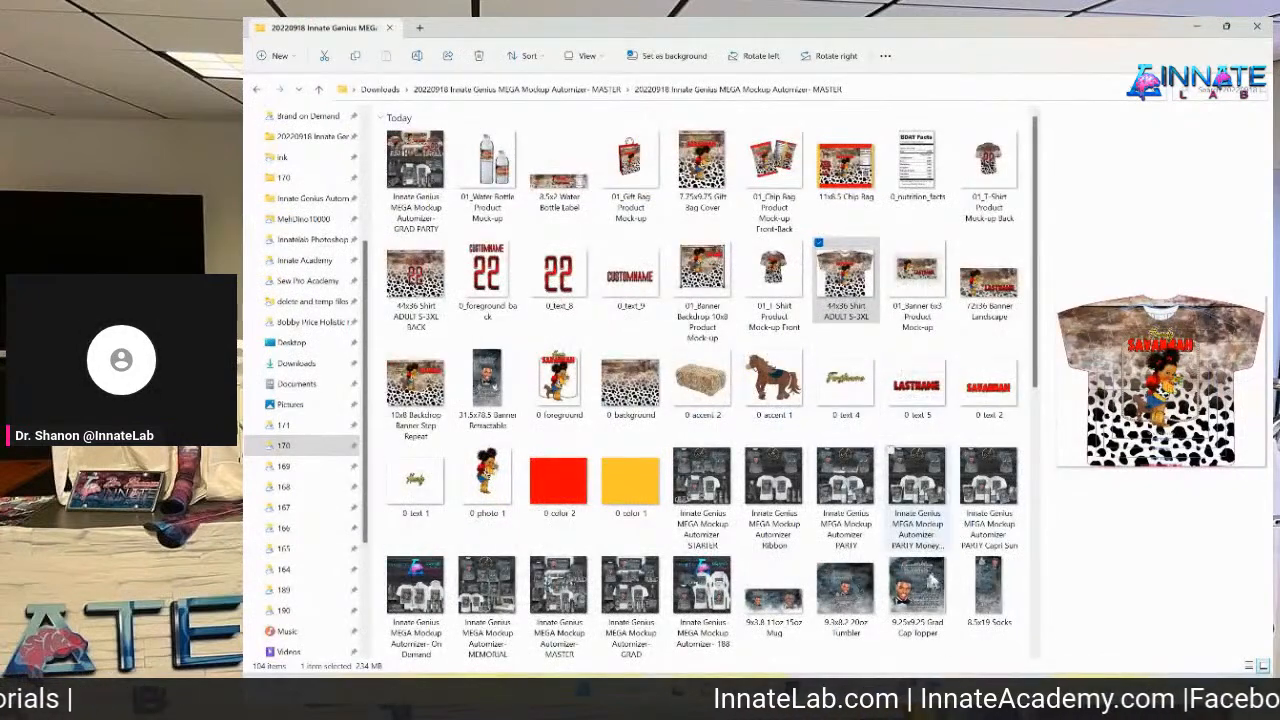
Bring up the main Zoom window with the scheduled meetings and close it, leaving the meeting itself running.
click(934, 690)
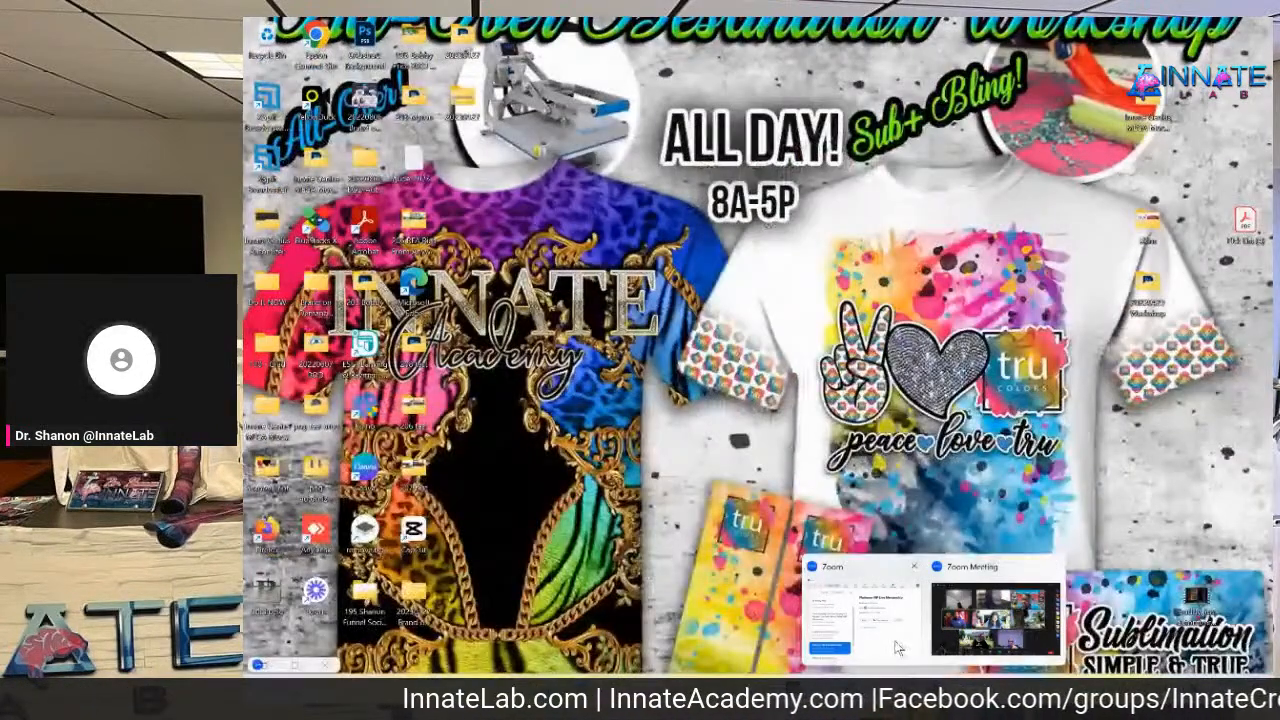
click(897, 648)
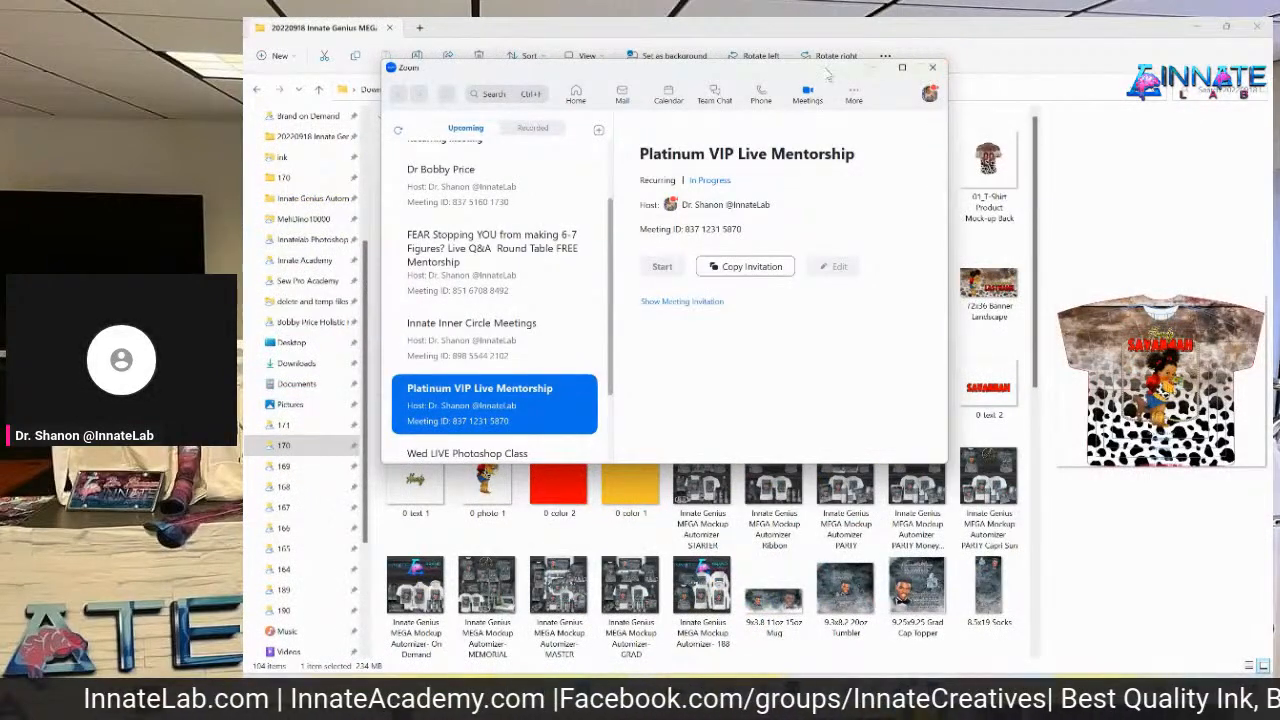
click(932, 69)
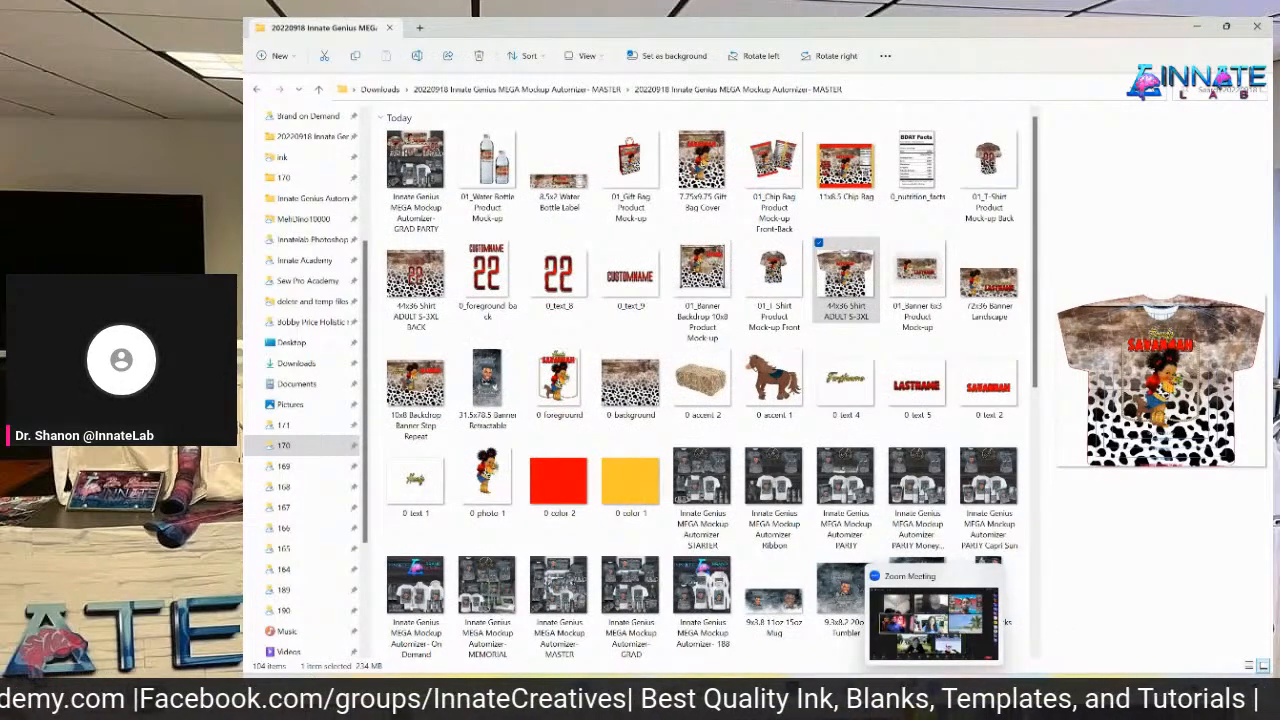
Restore the Insta-Slice template folder, shrink it and move it clear of the mockup folder, and select "0 color 1" there.
mouse_move(736, 705)
click(778, 650)
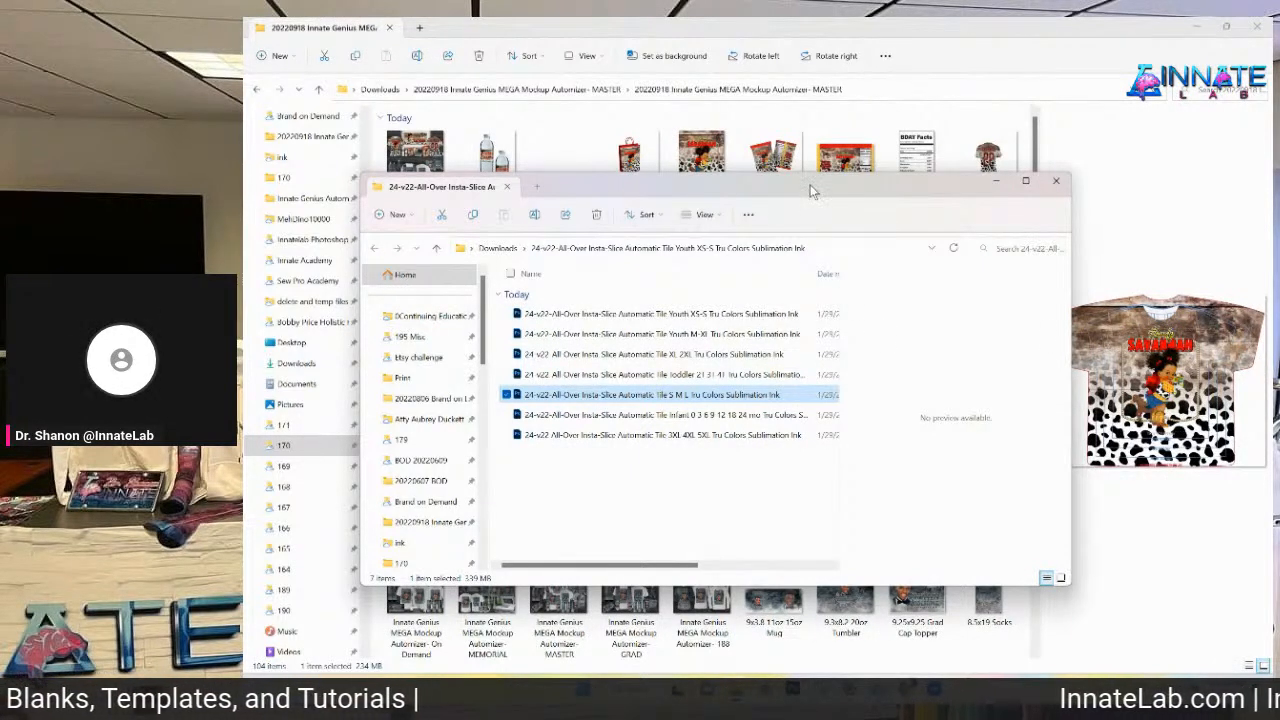
drag(812, 191, 805, 215)
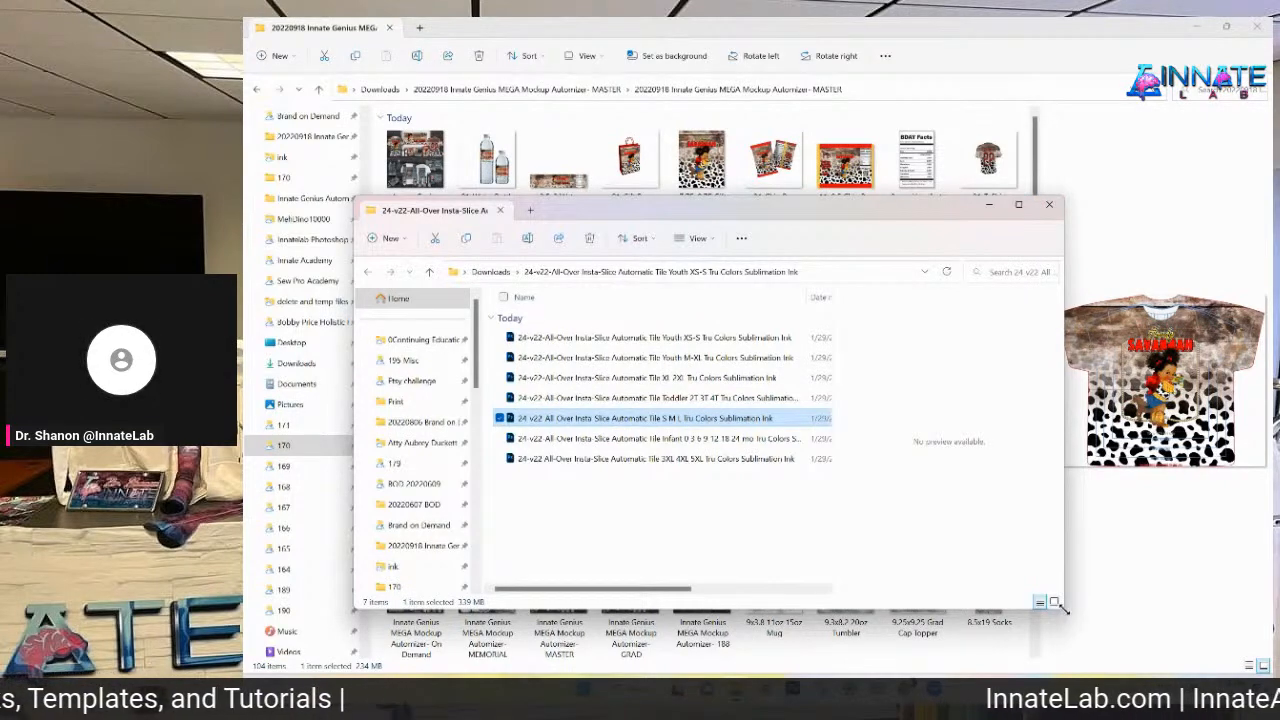
drag(1060, 604, 843, 475)
drag(570, 212, 1095, 470)
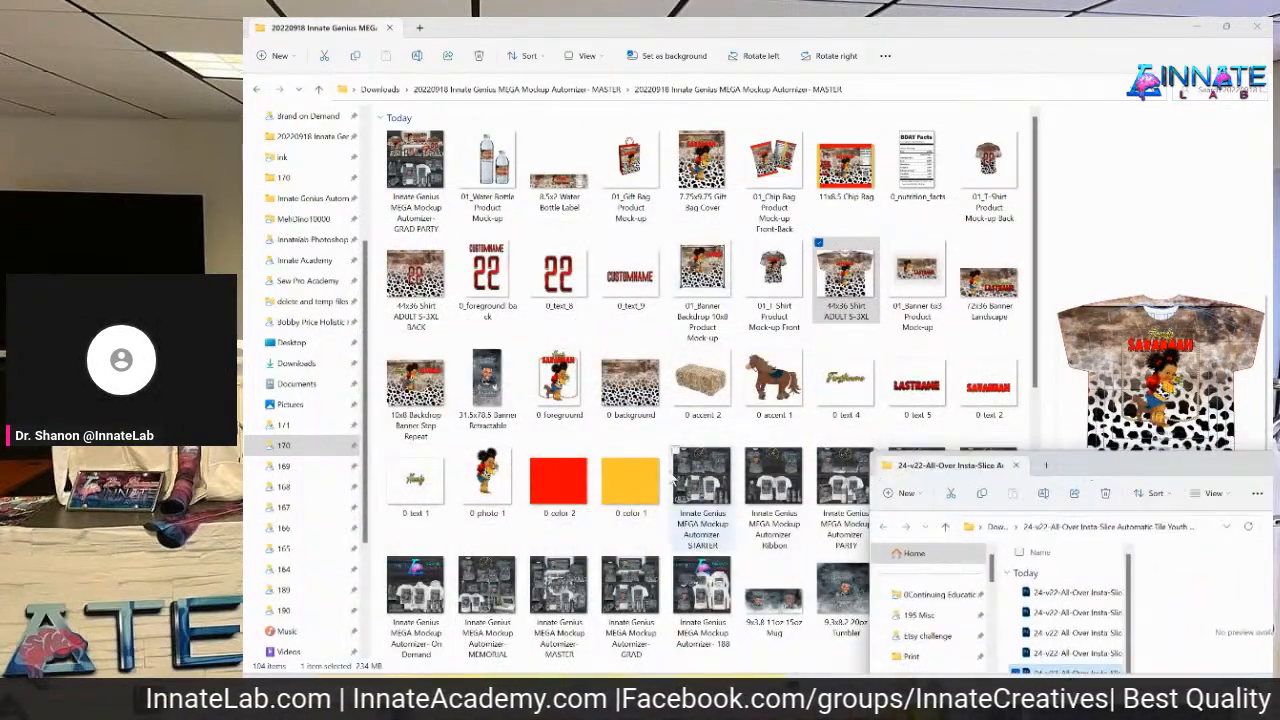
click(630, 480)
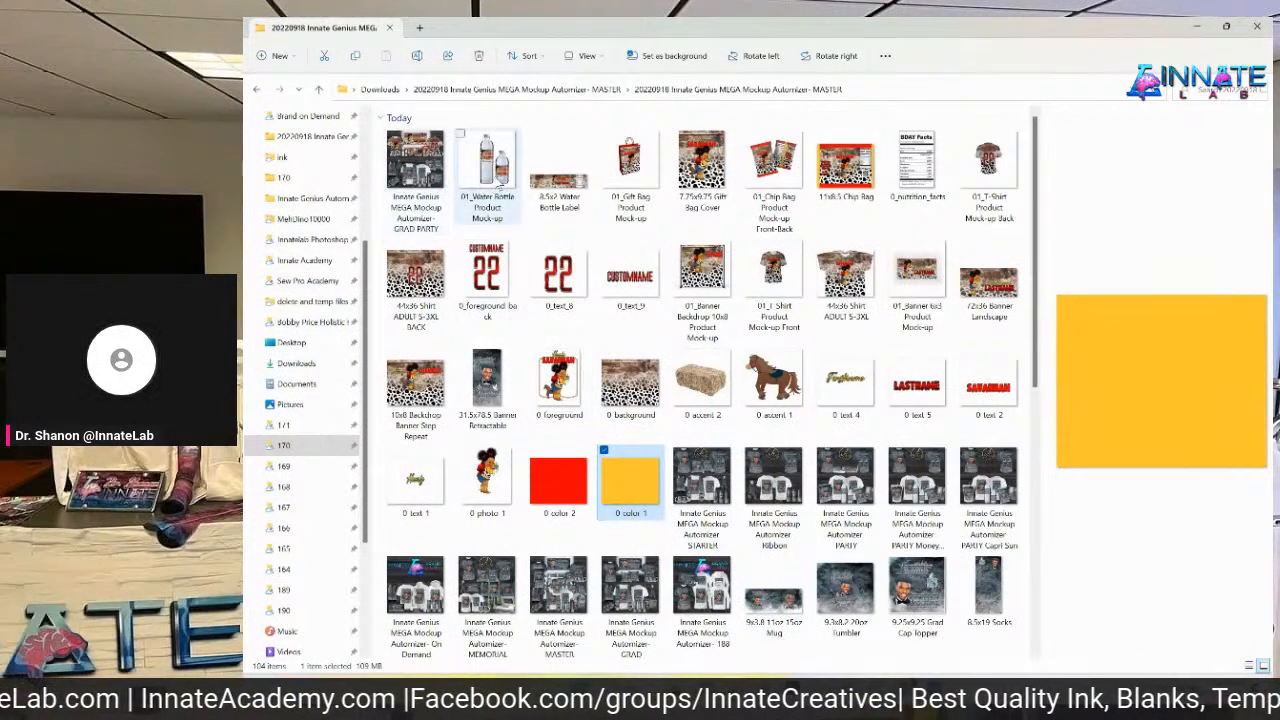
Compress the cowgirl design files from "01_Water Bottle Product Mock-up" through "0_color_1" into a ZIP file.
shift+click(497, 176)
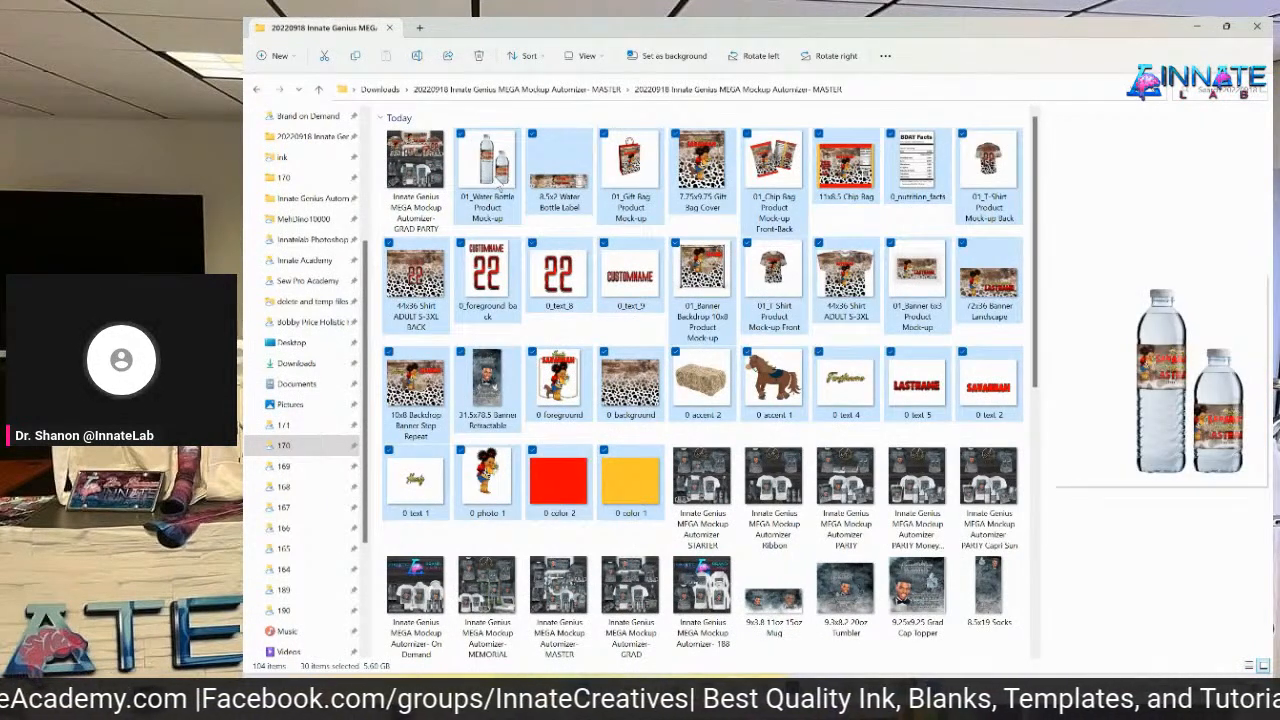
right_click(497, 176)
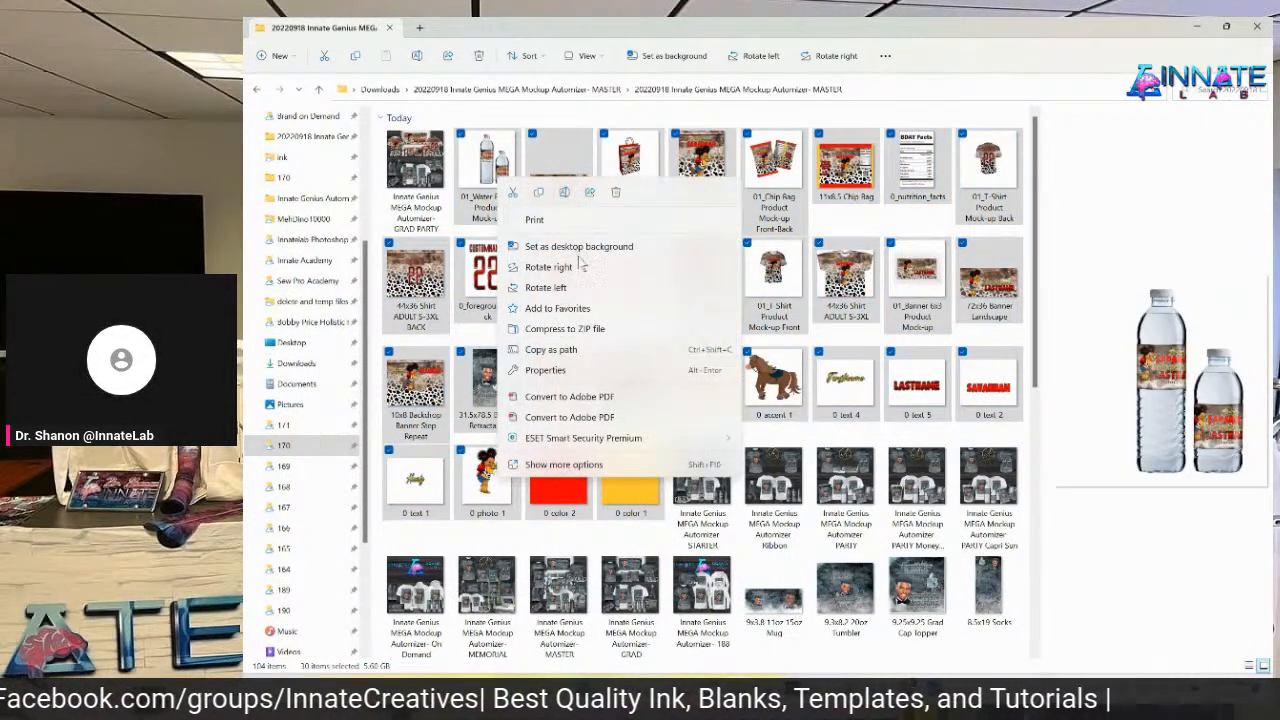
click(585, 329)
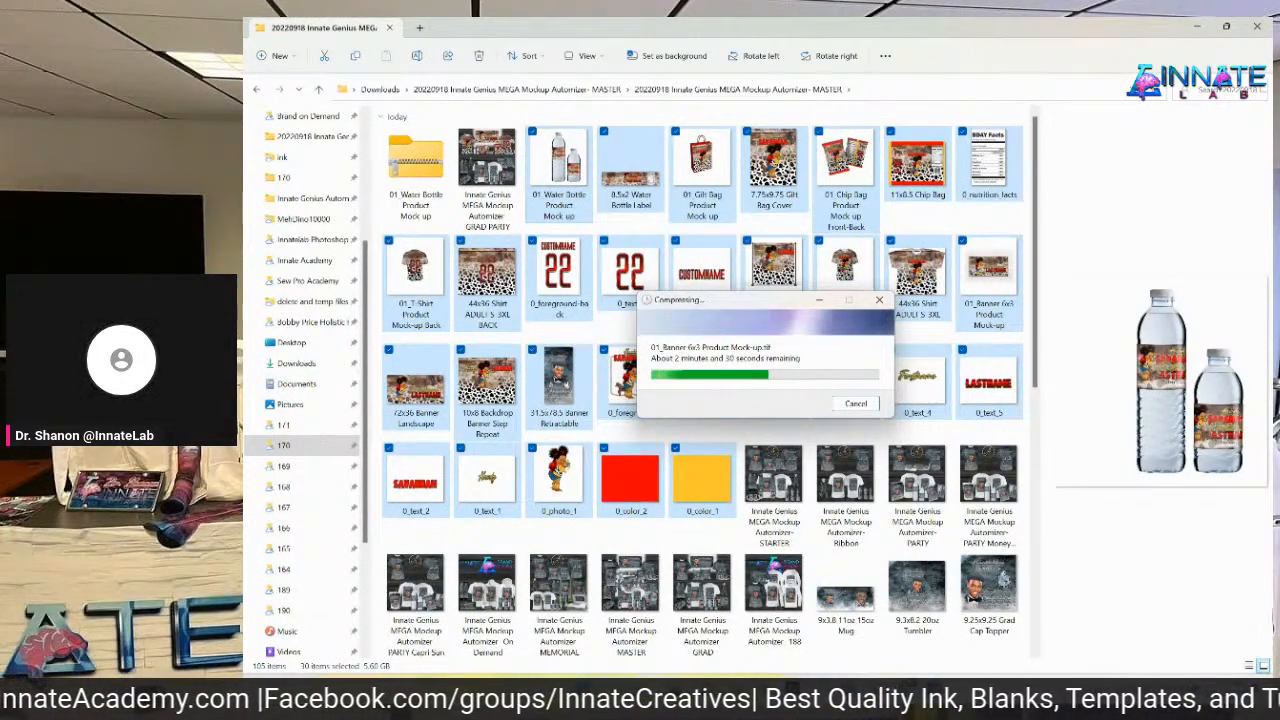
Switch to the StreamYard broadcast, start its camera, and close the leftover Zoom page before returning to the mockup folder.
mouse_move(900, 705)
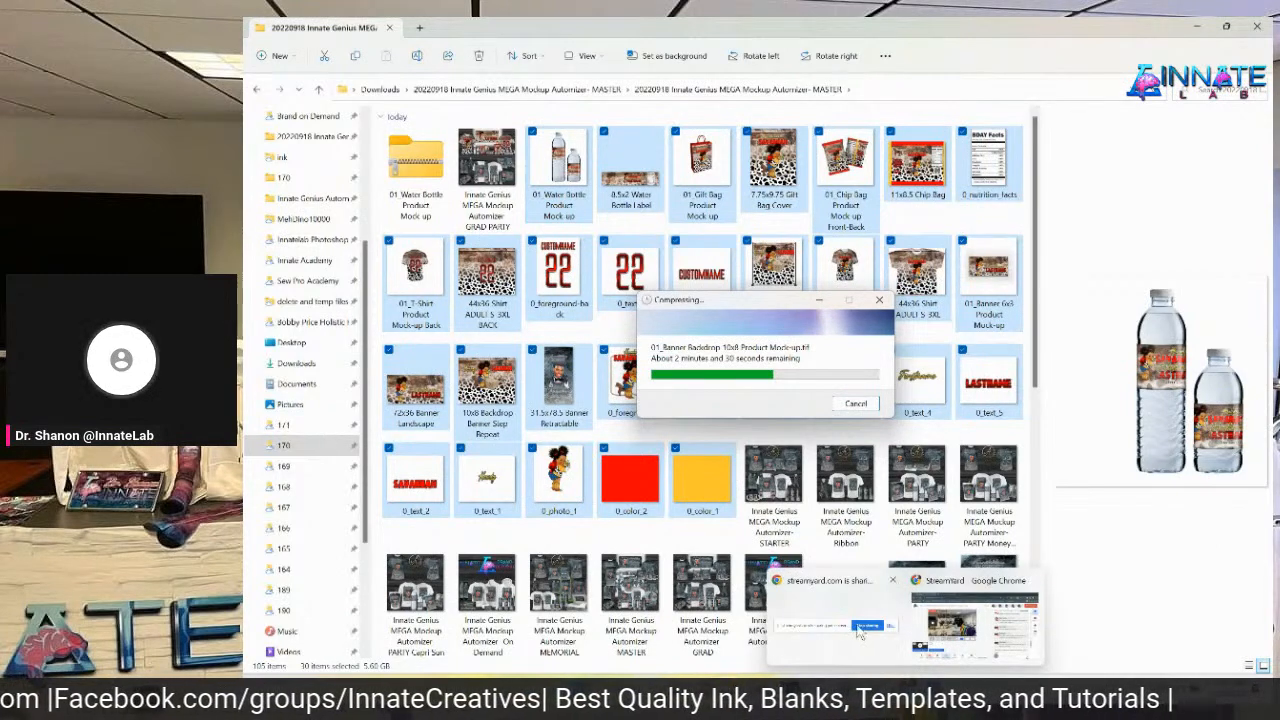
click(972, 622)
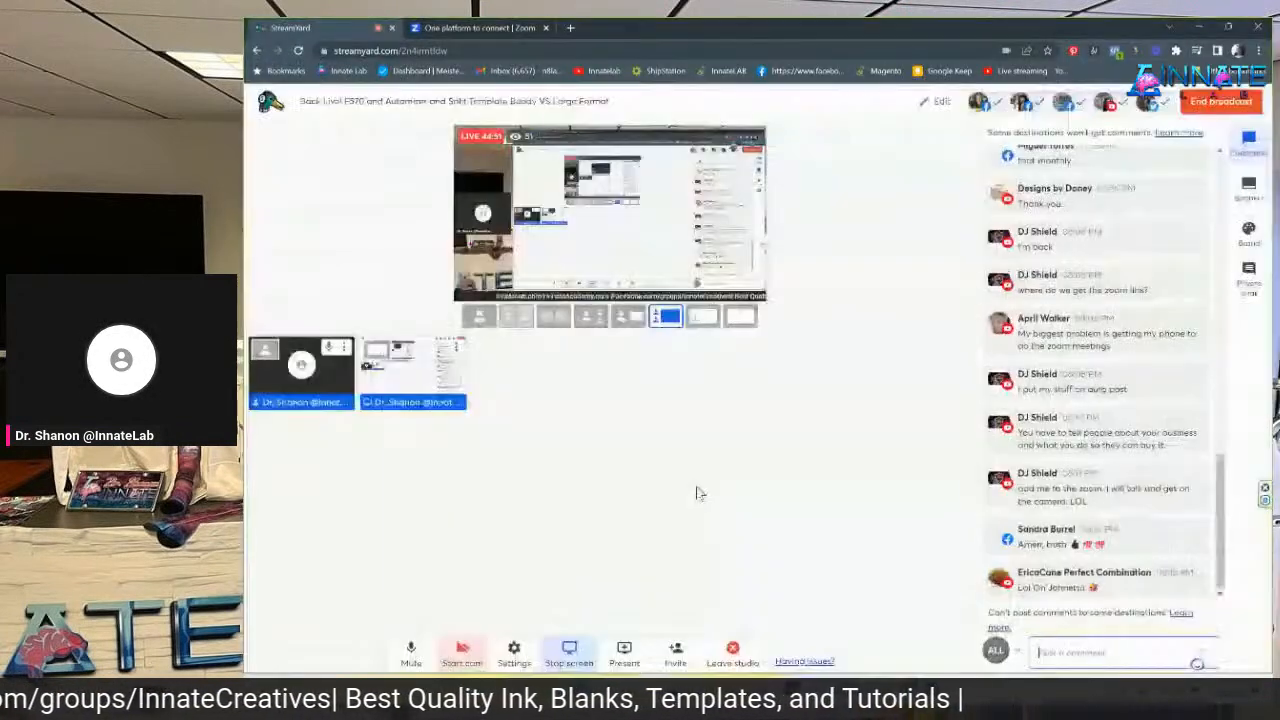
mouse_move(310, 597)
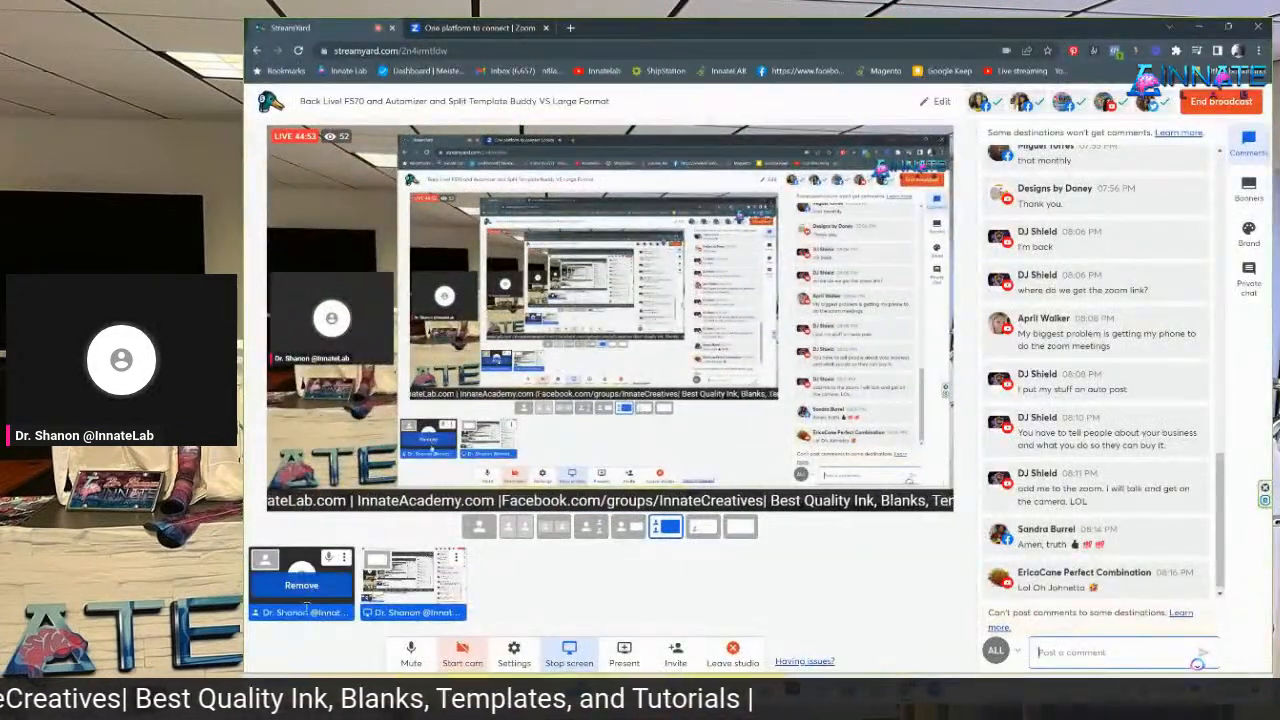
click(462, 650)
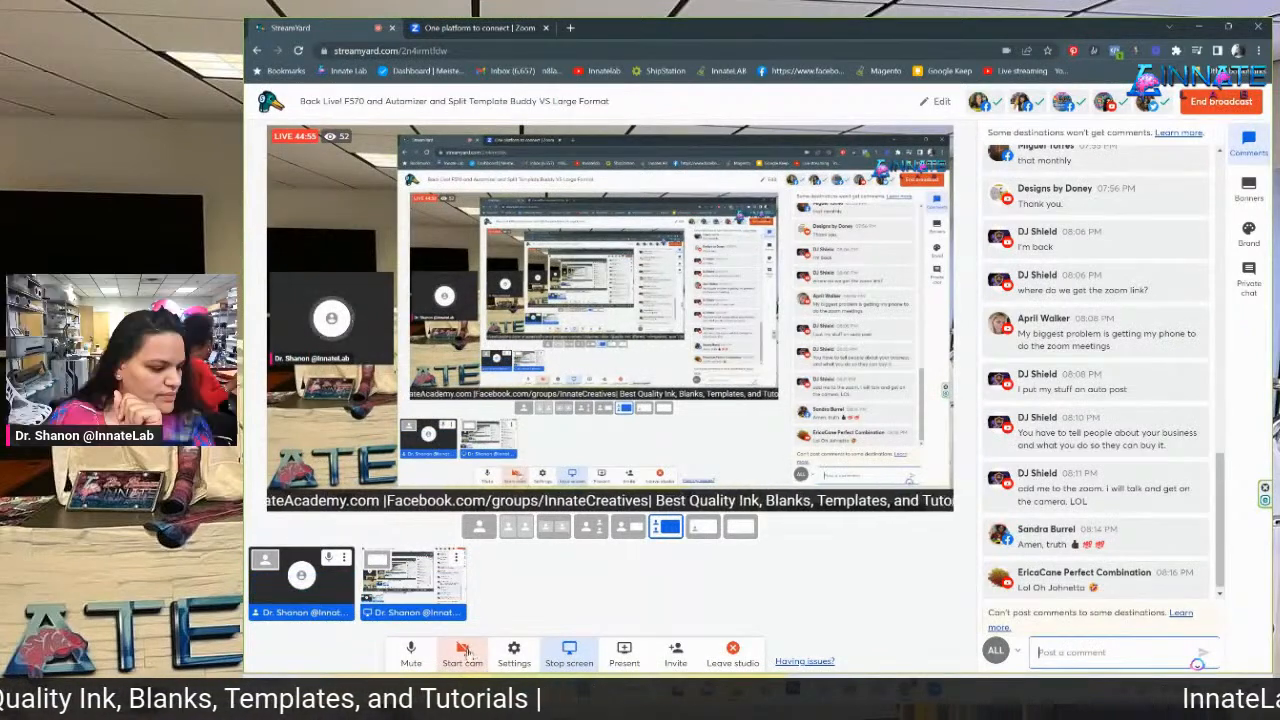
mouse_move(1014, 585)
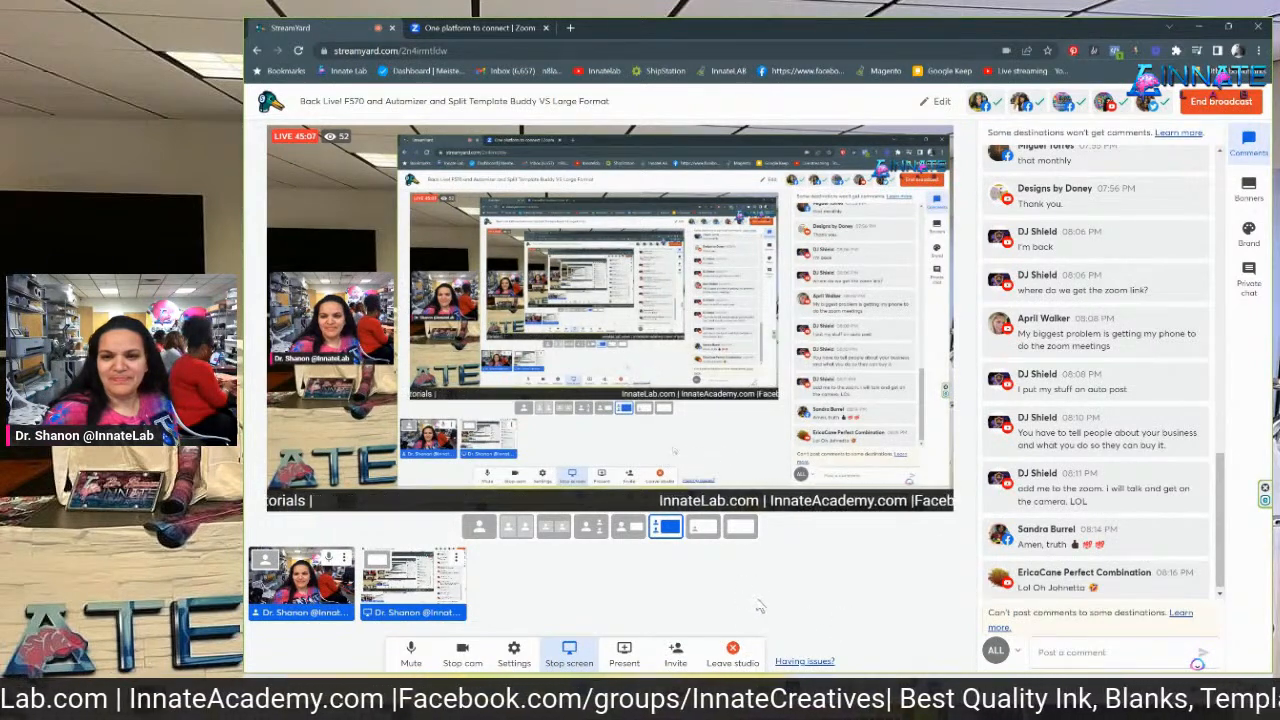
click(545, 28)
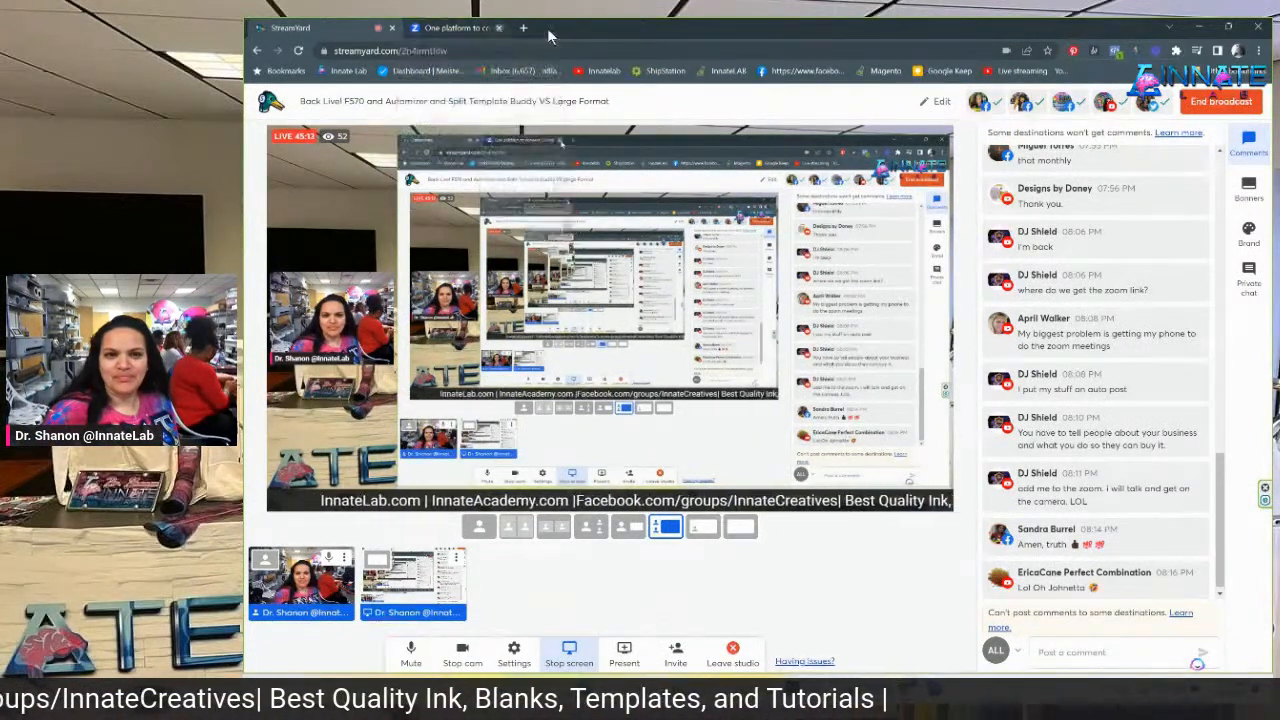
click(1200, 28)
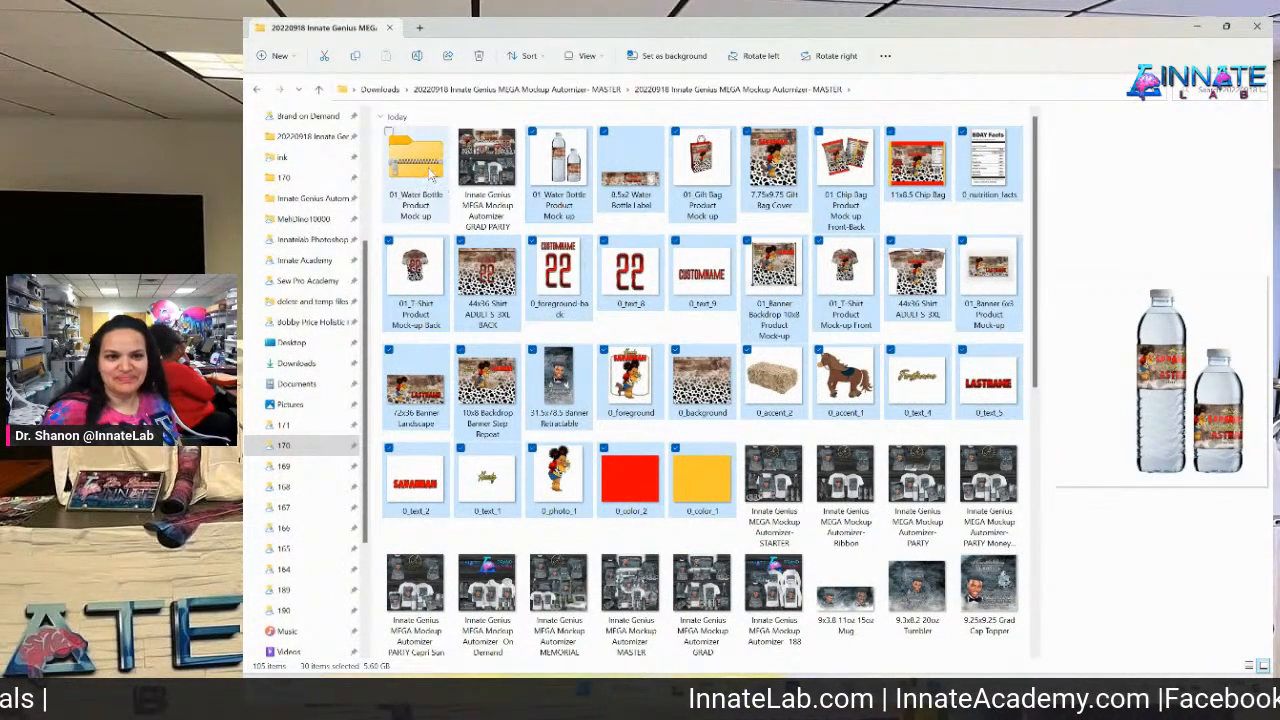
click(425, 215)
click(423, 205)
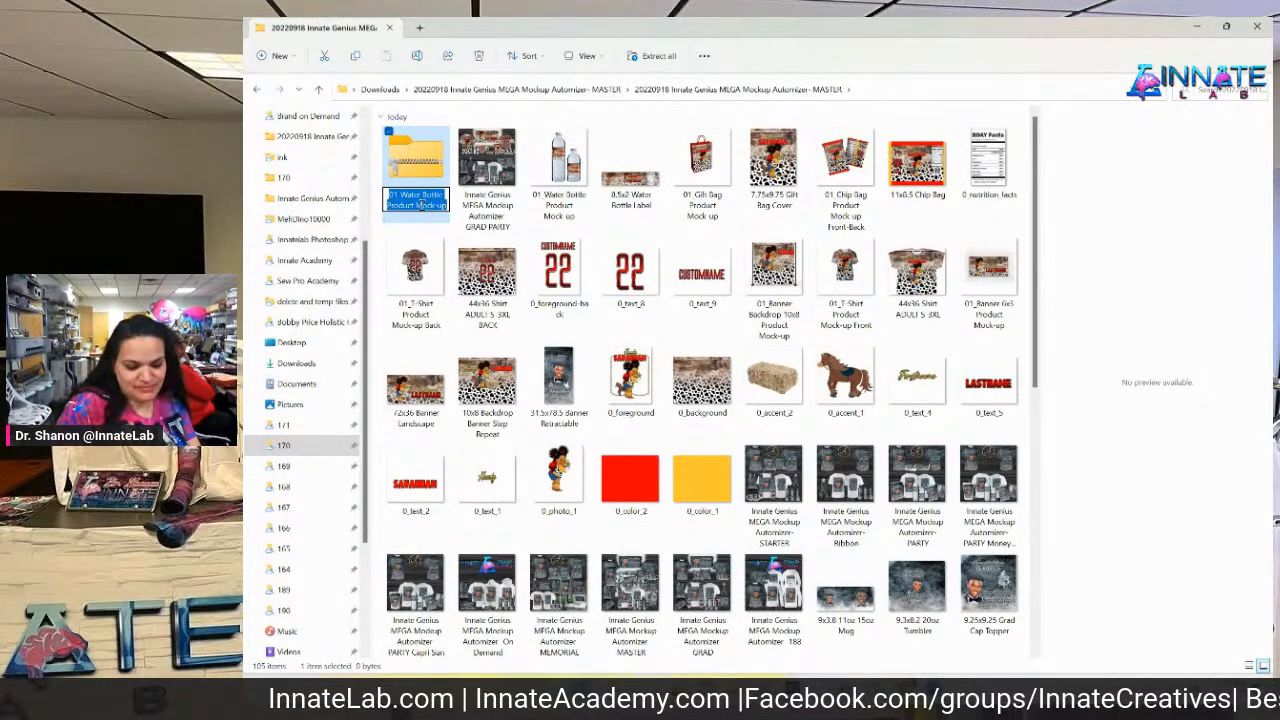
text(Baby)
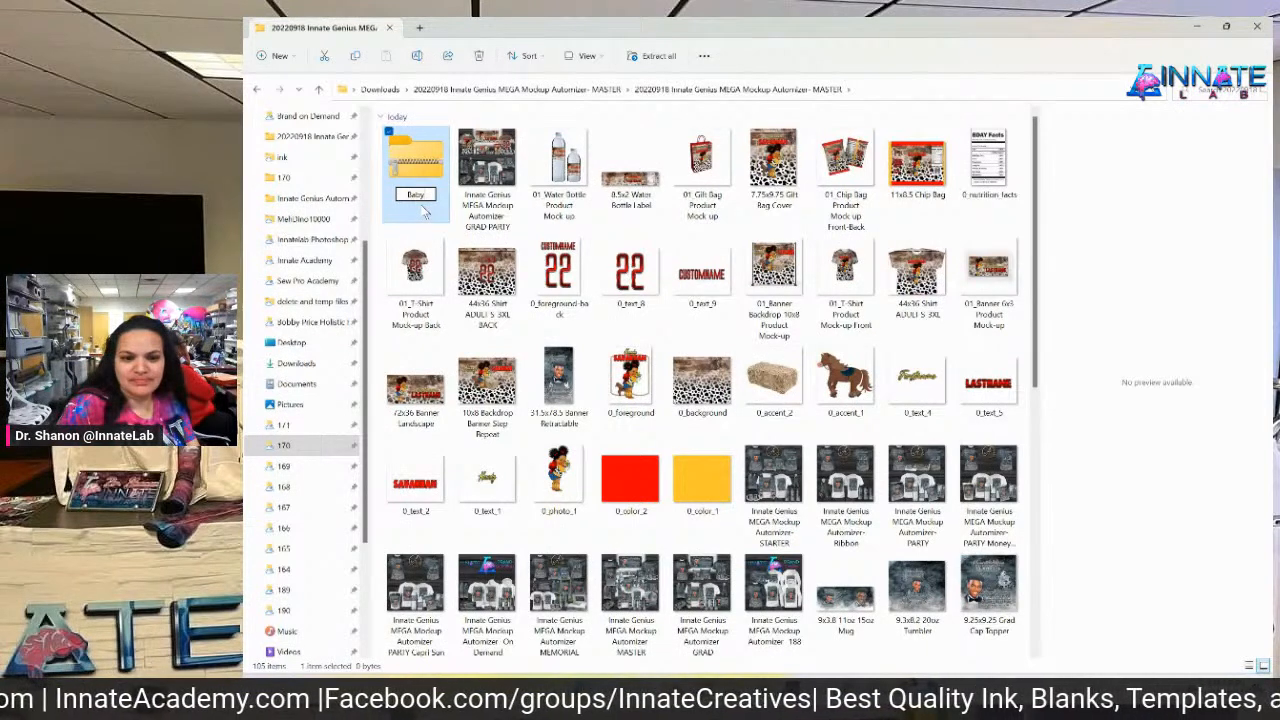
text( Co)
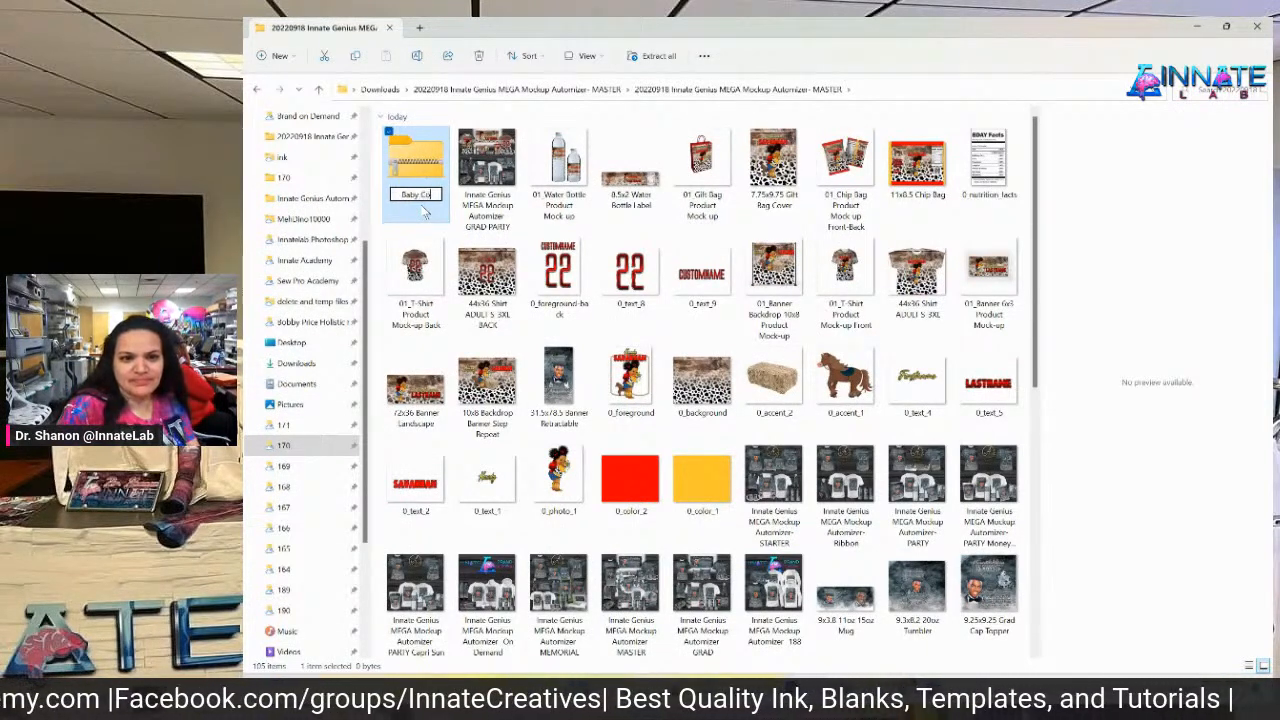
text(wgirl)
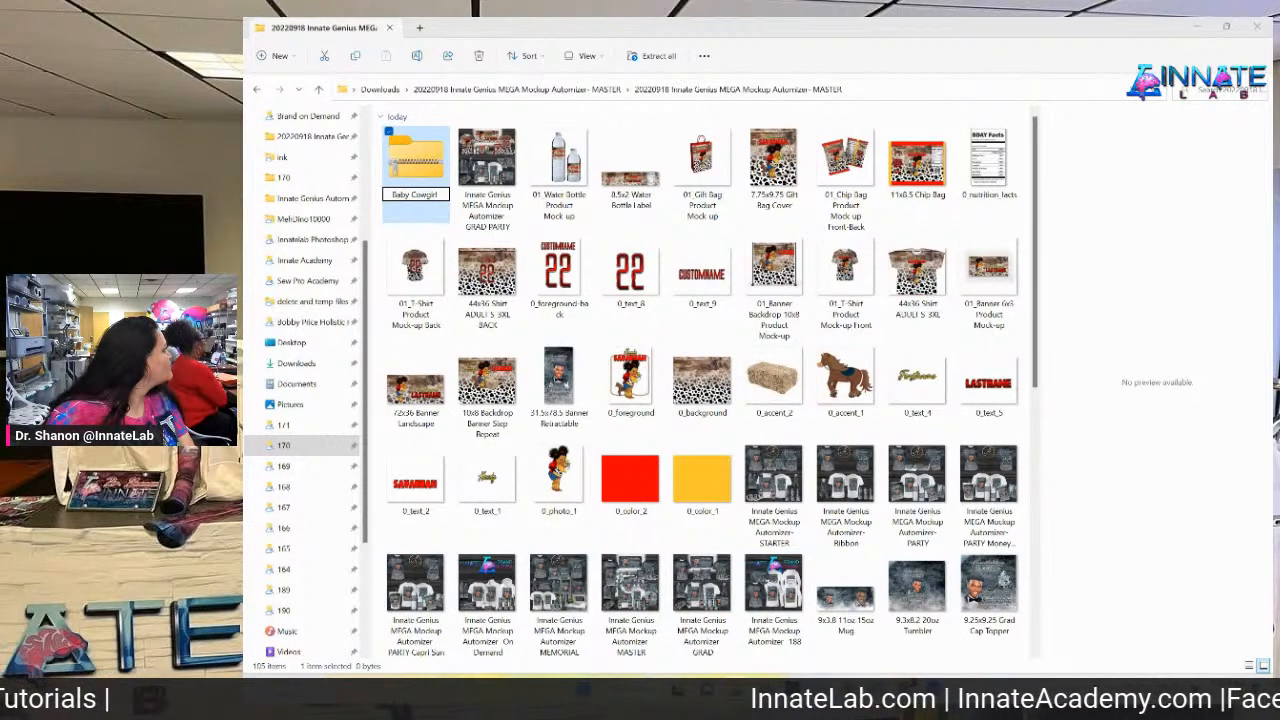
key(Escape)
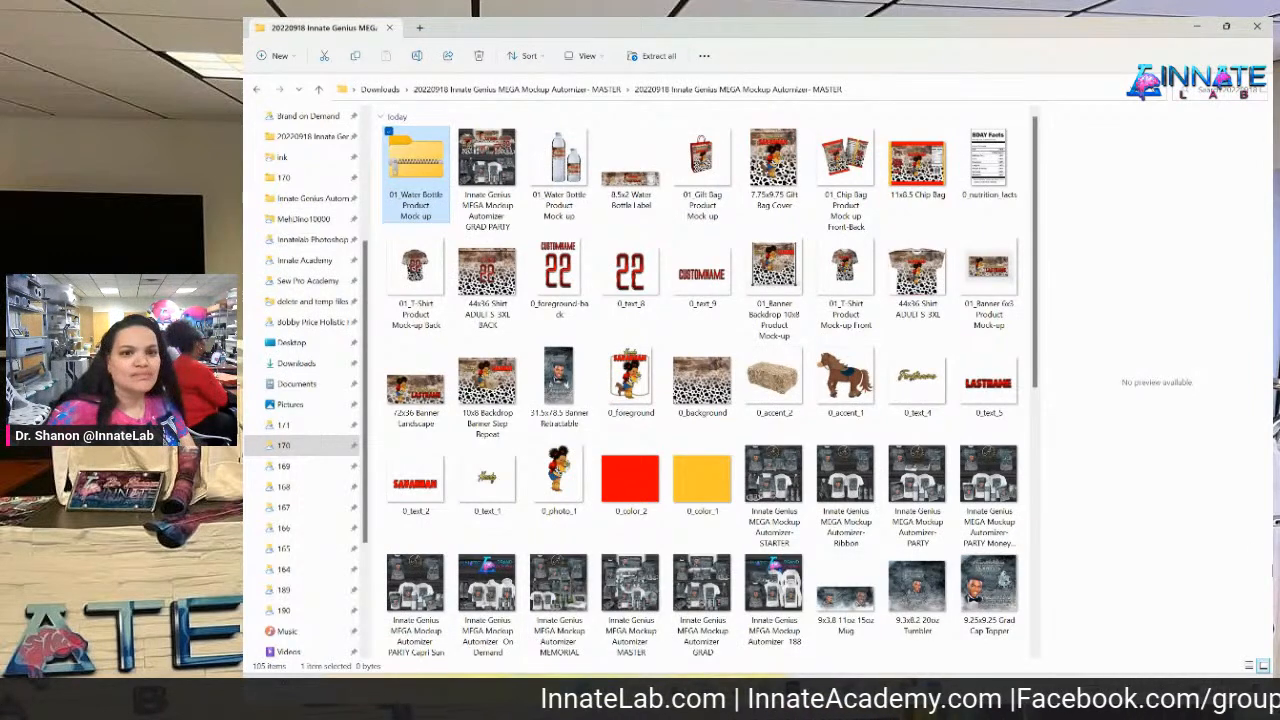
Try to rename the new ZIP archive as "baby cowgirl skin pack".
click(425, 216)
text(baby)
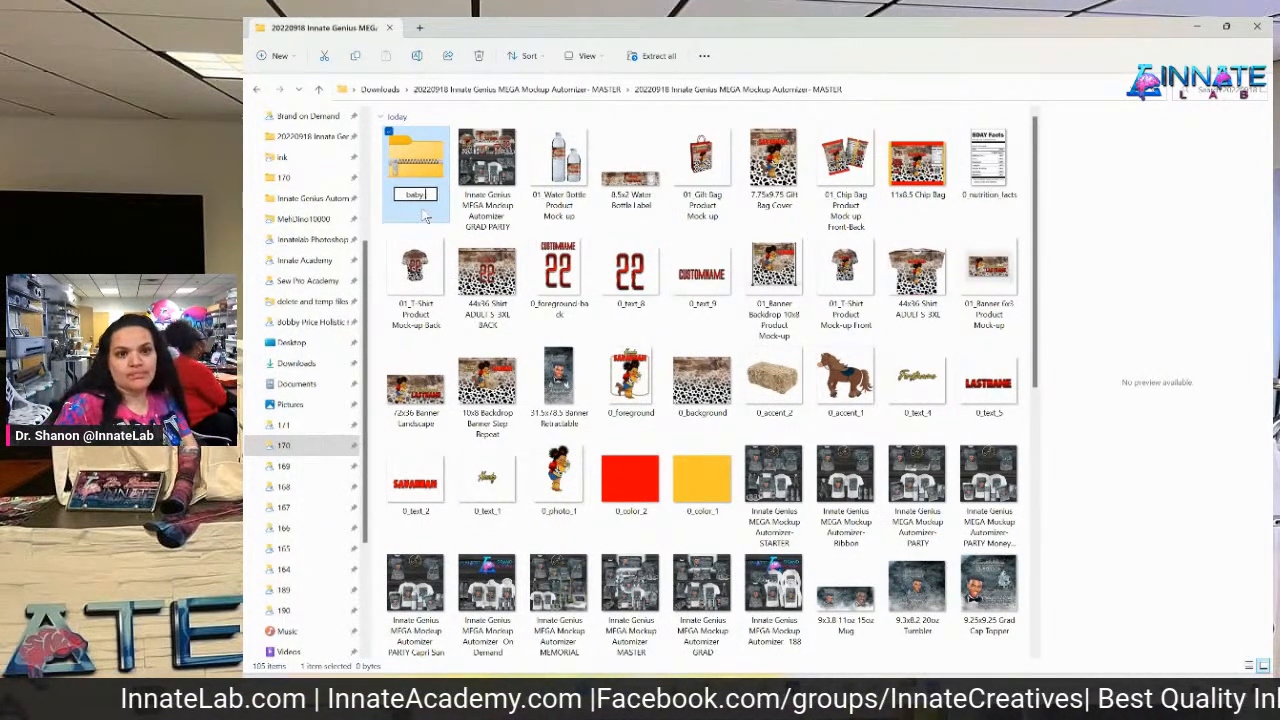
text( cow)
text(s)
text(gi)
text(rl skin pac)
text(k)
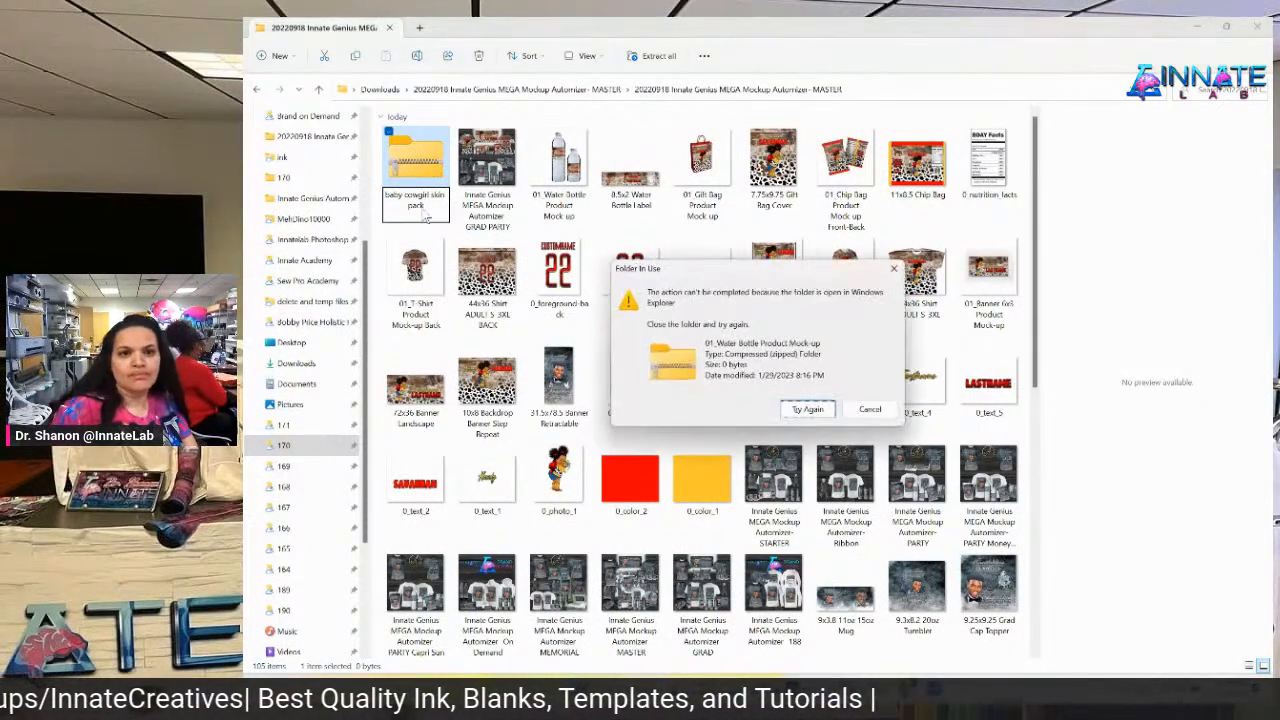
key(Escape)
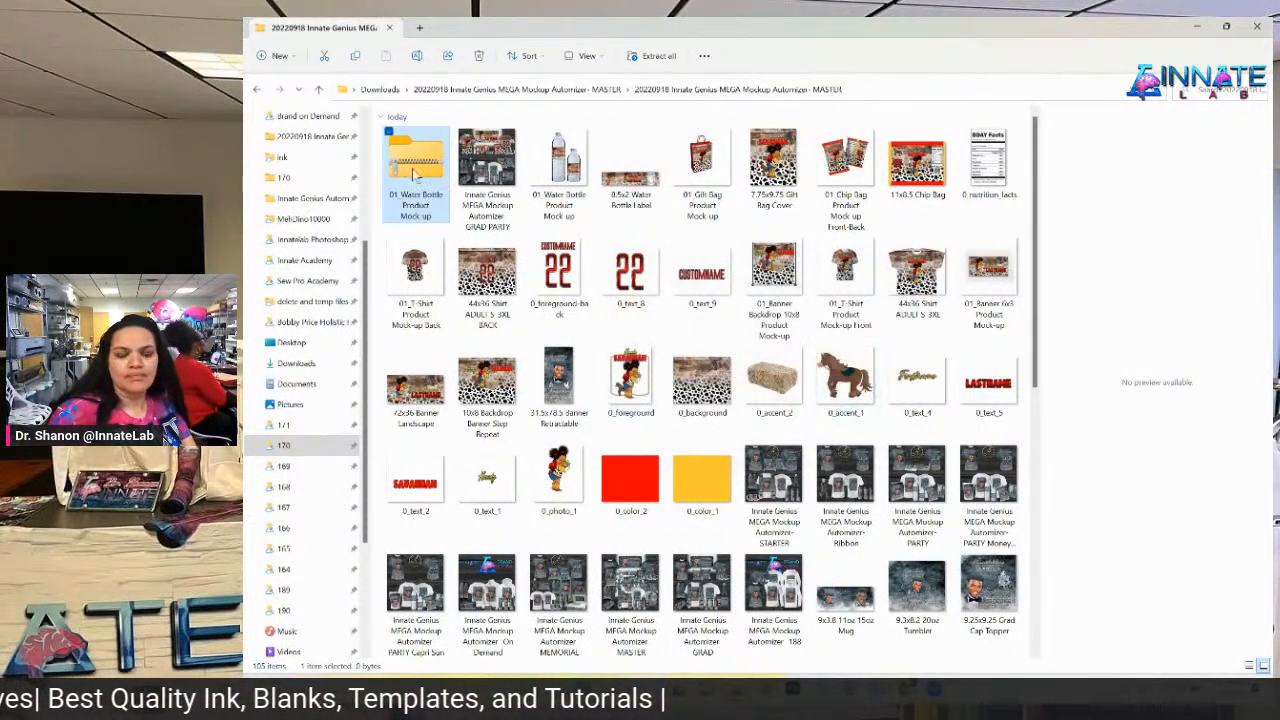
right_click(418, 155)
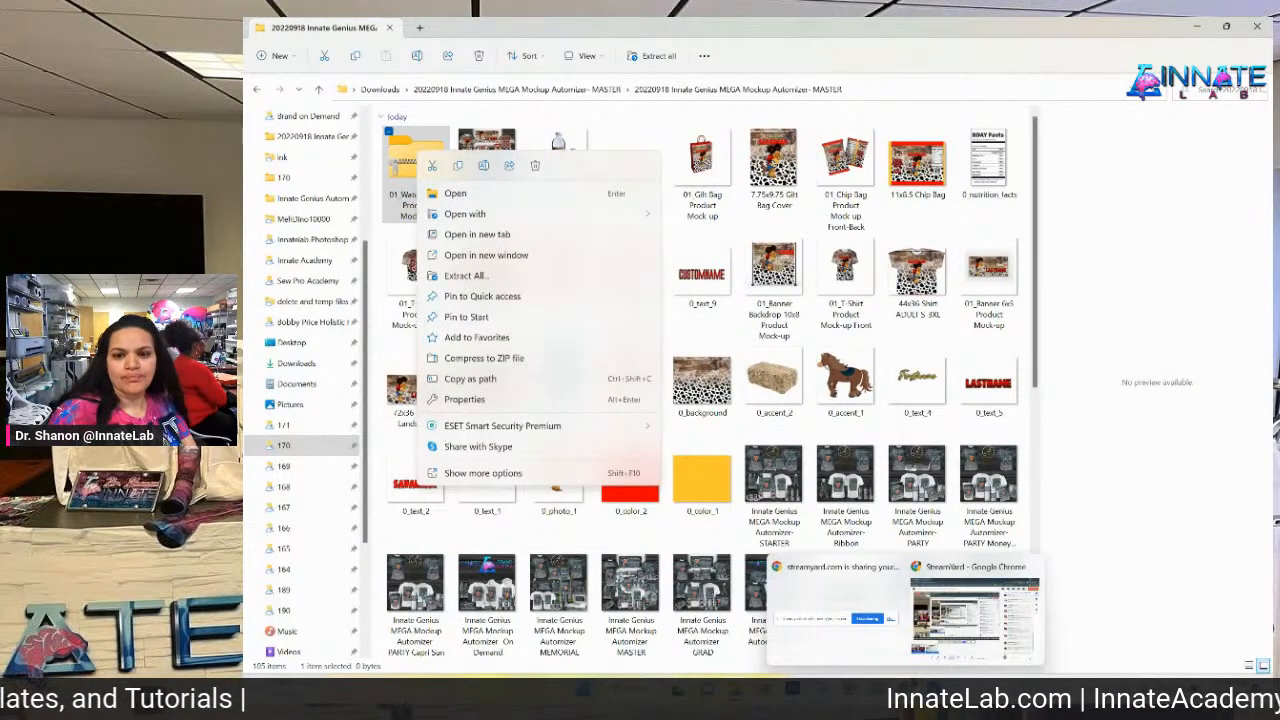
key(Escape)
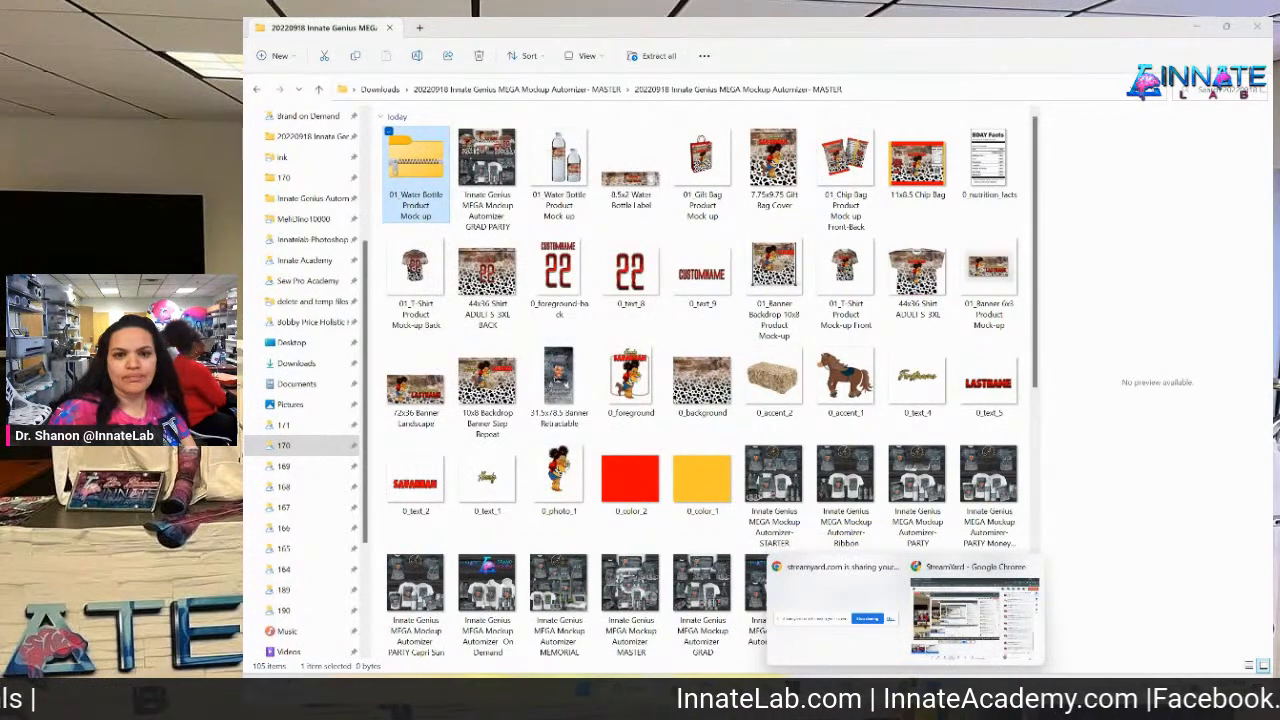
Switch to Chrome, open the staff account's Gmail inbox alongside StreamYard, and open the forwarded Cowgirl Toy Story baby shower email with its attachments.
click(975, 612)
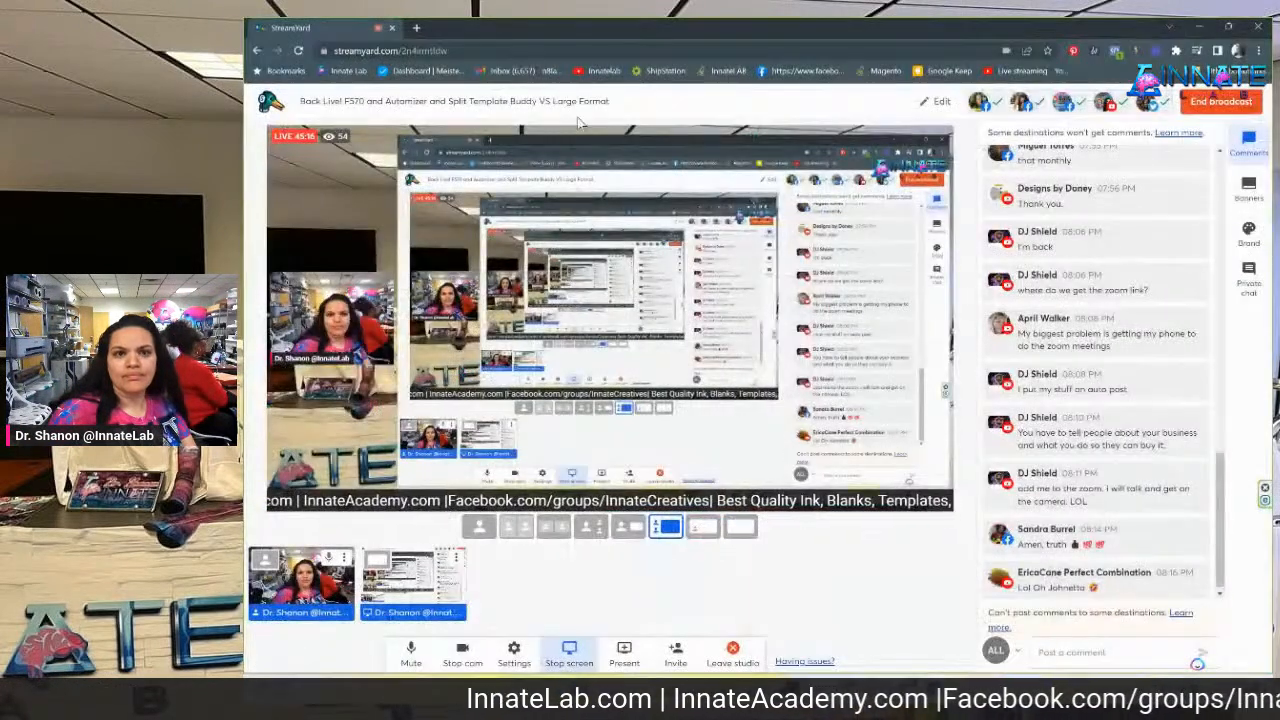
click(420, 28)
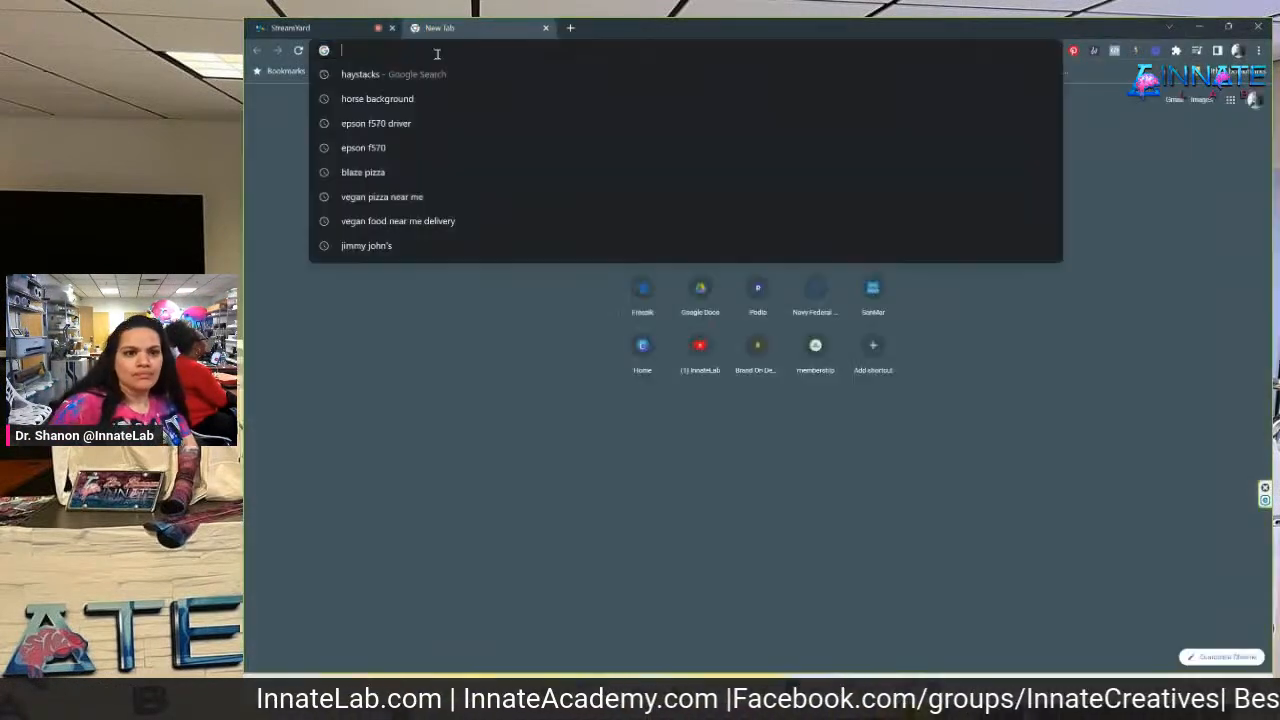
text(mai)
key(Return)
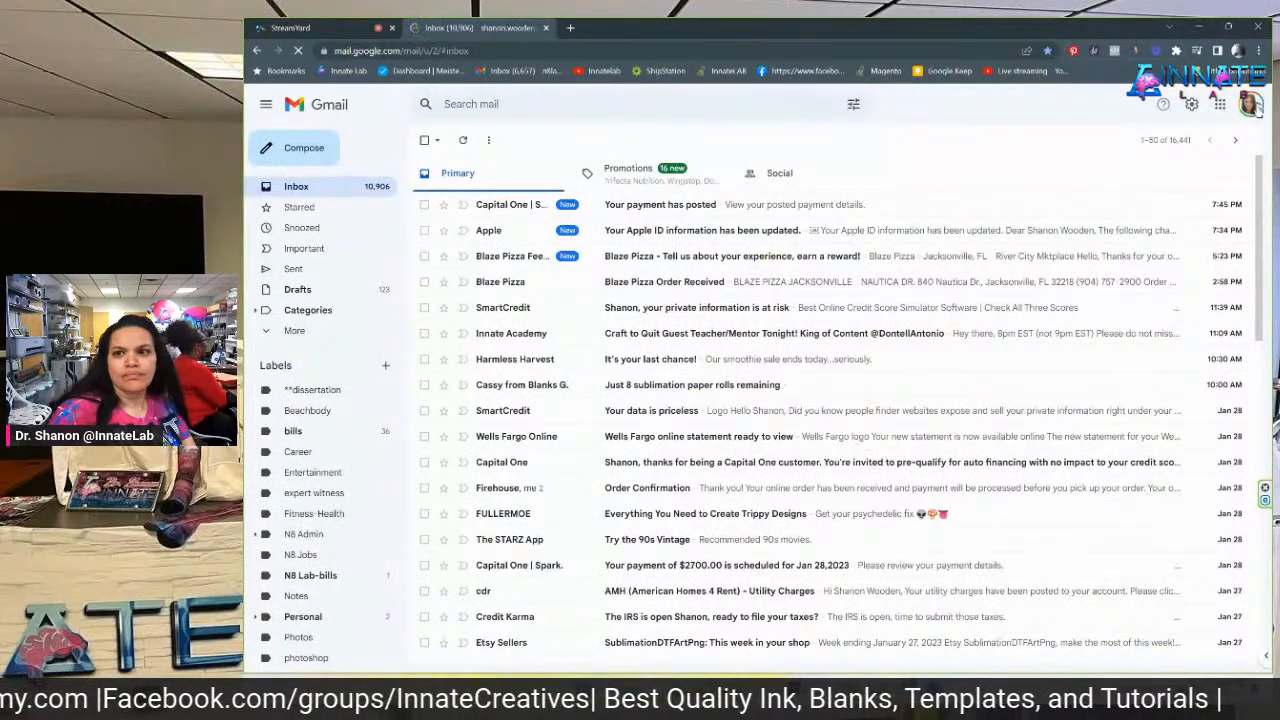
click(1250, 104)
click(1072, 280)
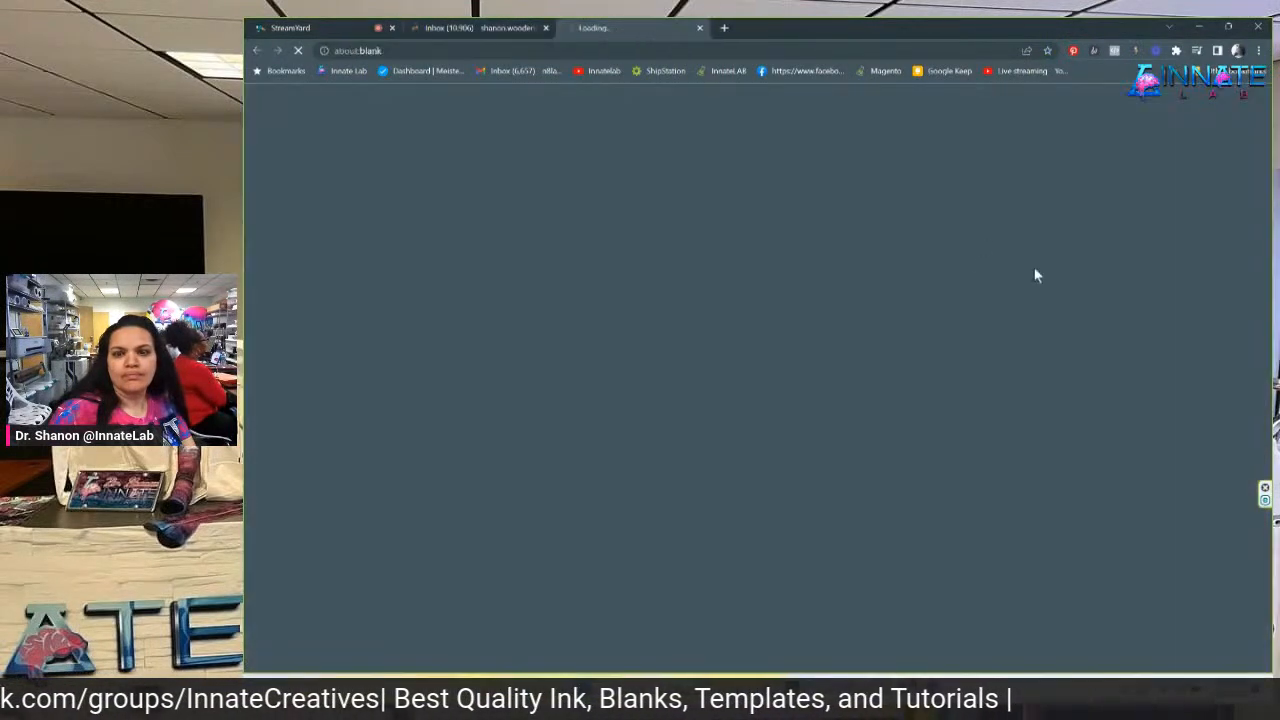
click(545, 28)
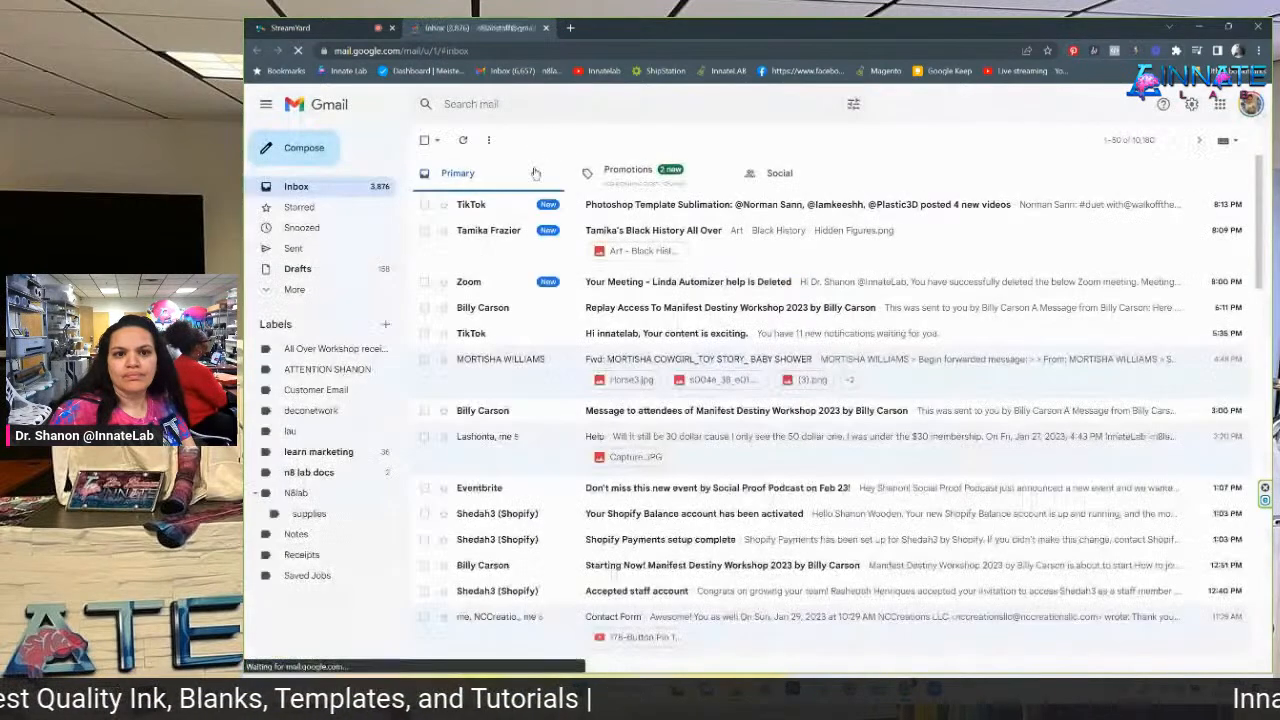
click(660, 362)
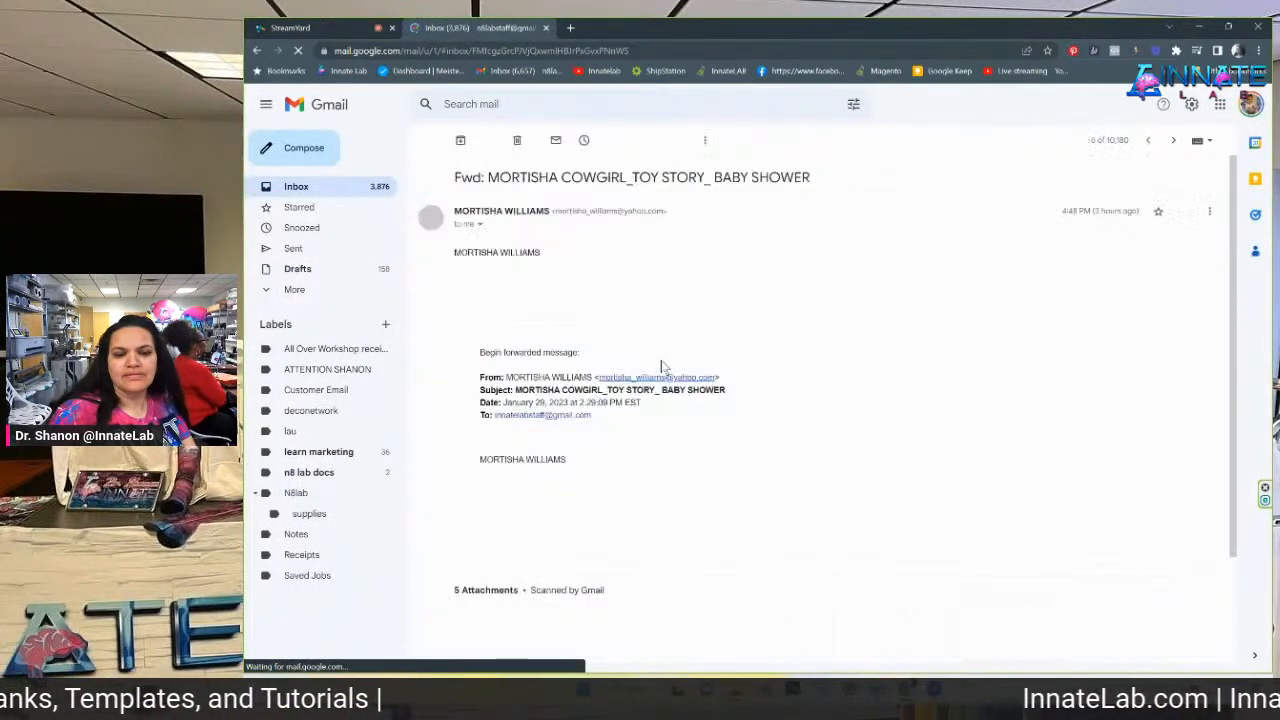
scroll(590, 485, down, 2)
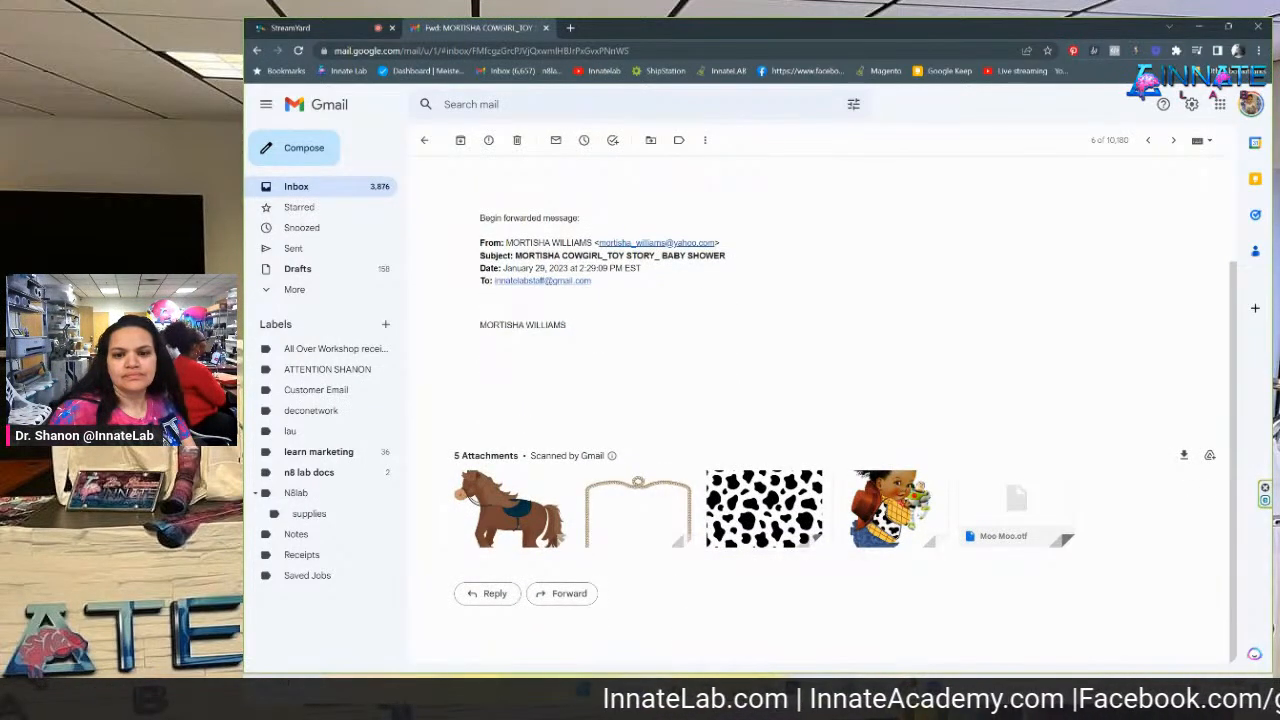
Try to carry the ZIP archive from the mockup folder into the open email, and close the stray archive window.
mouse_move(733, 705)
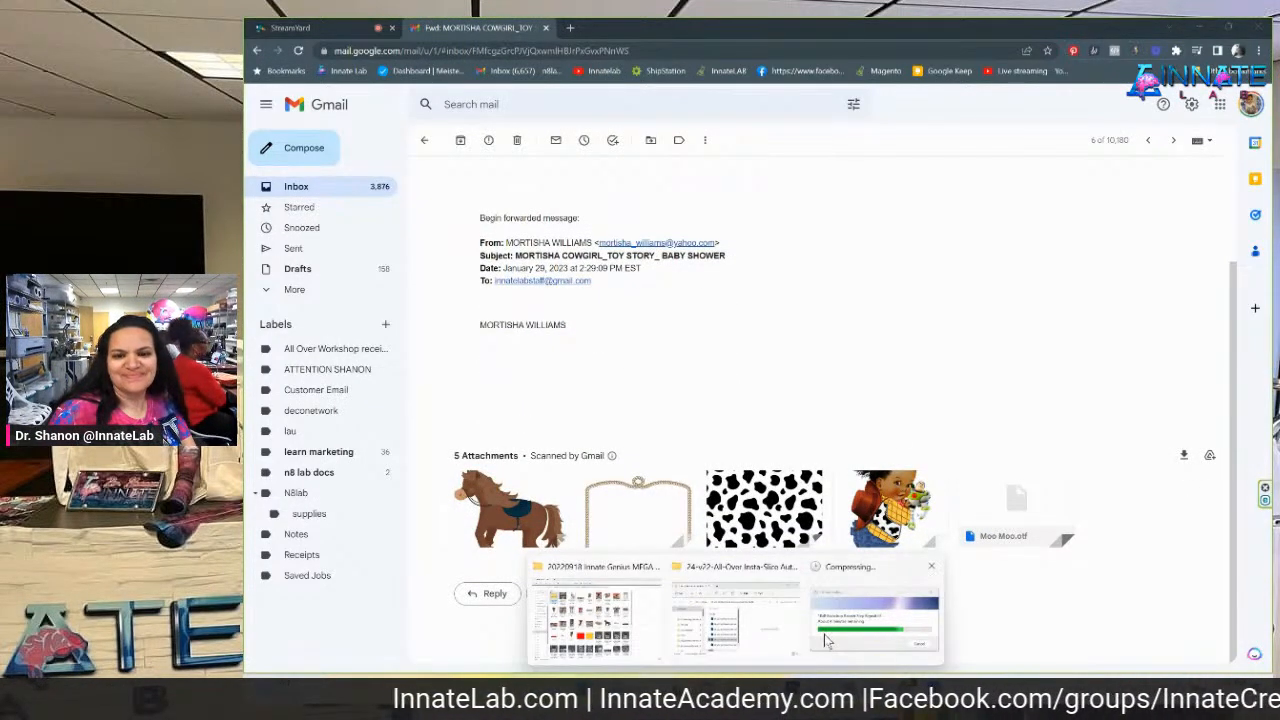
mouse_move(745, 625)
click(592, 615)
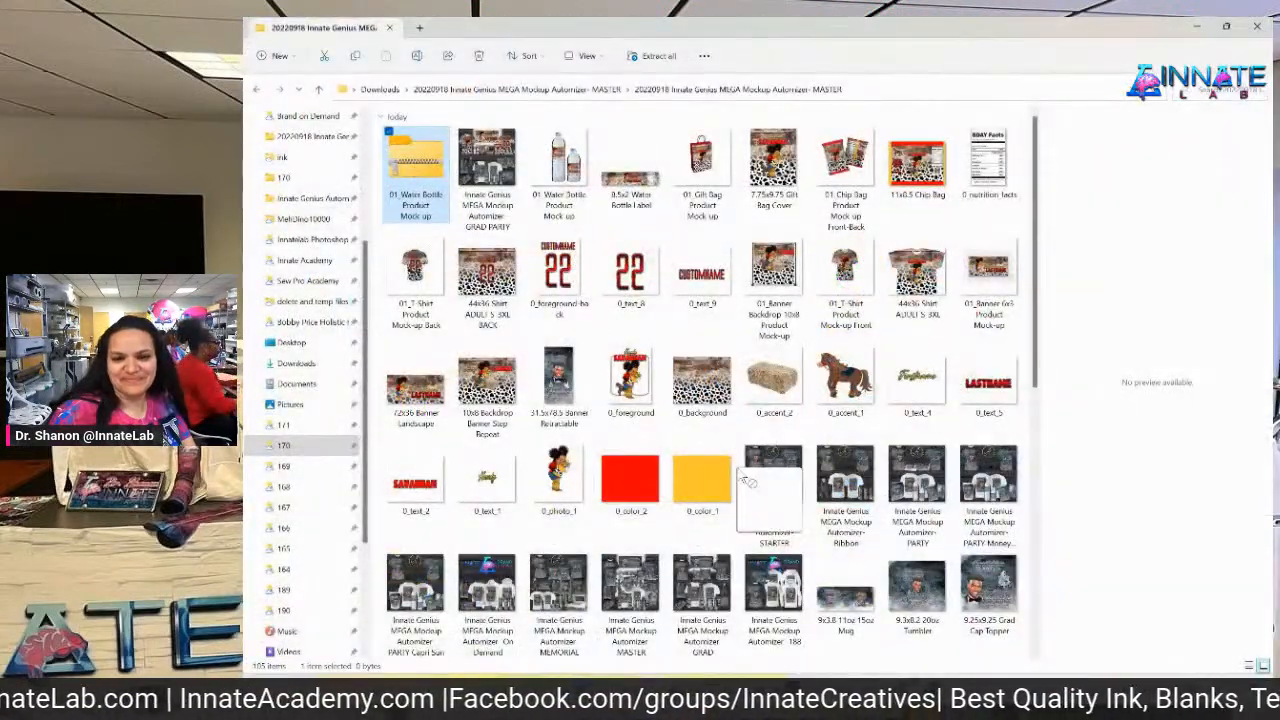
mouse_move(905, 708)
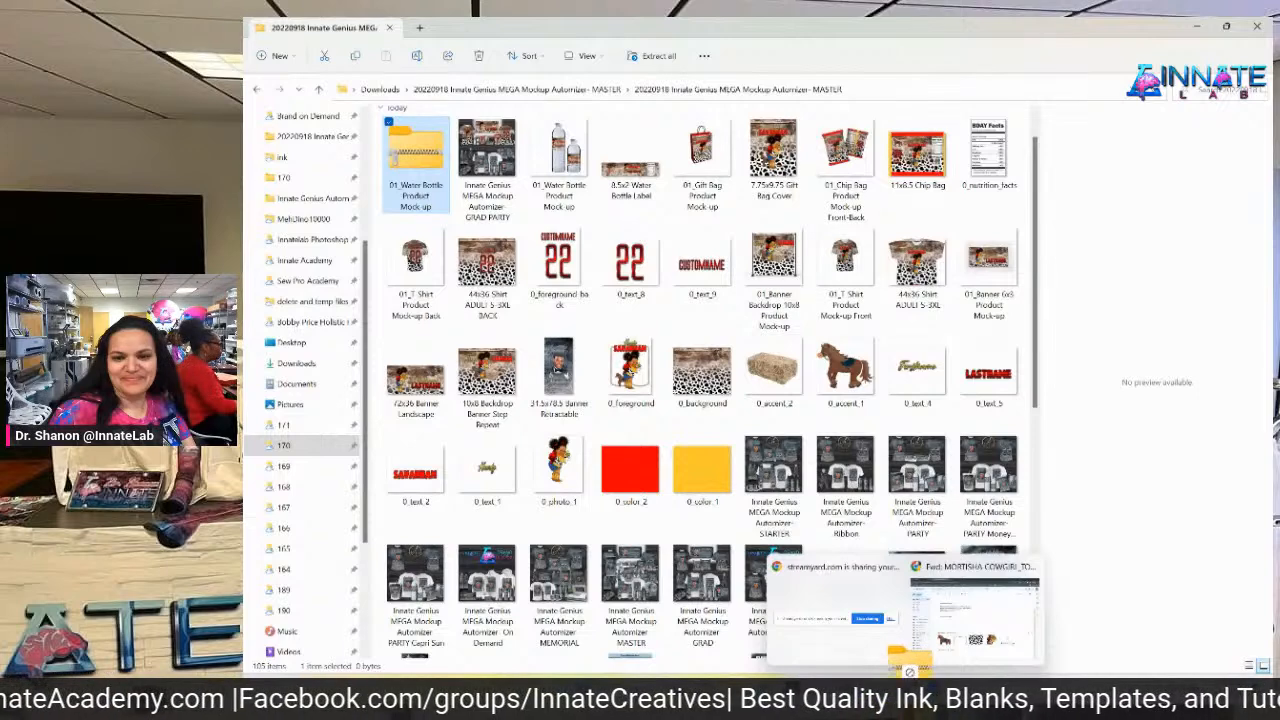
drag(968, 638, 512, 425)
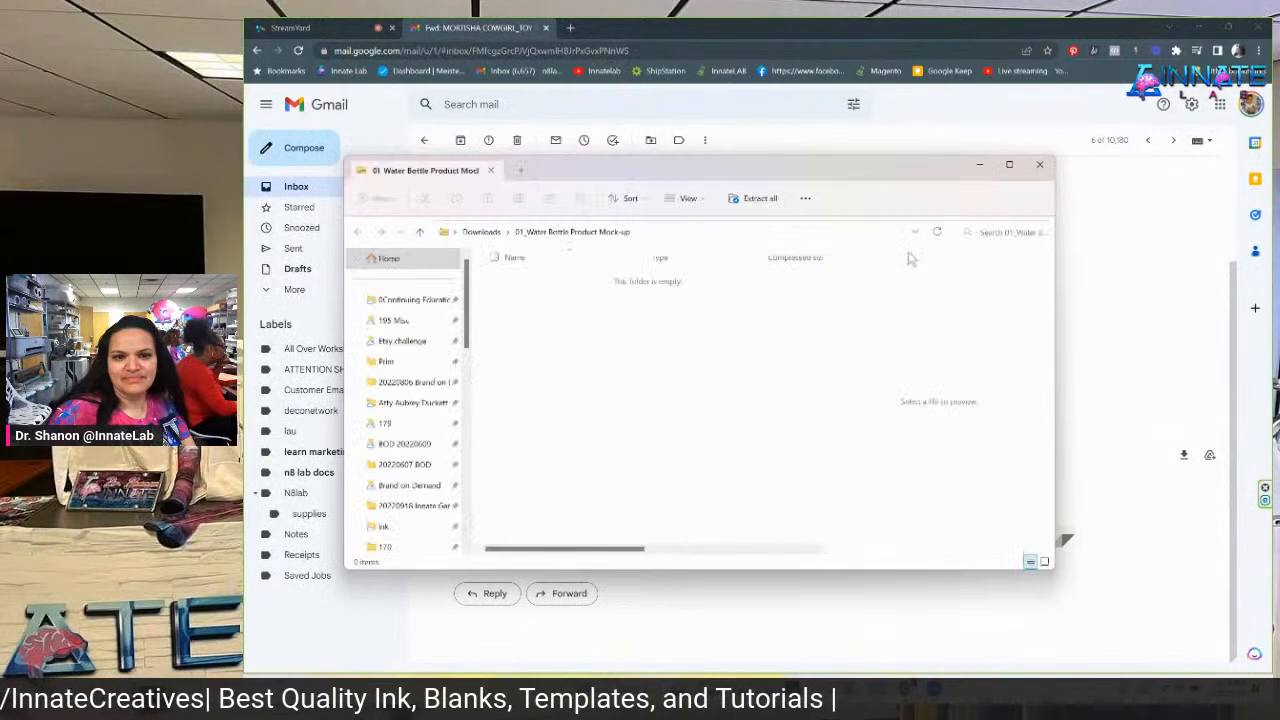
click(1039, 164)
Start a reply to the forwarded Cowgirl Toy Story baby shower email and browse the Downloads folder for a file to attach.
click(495, 594)
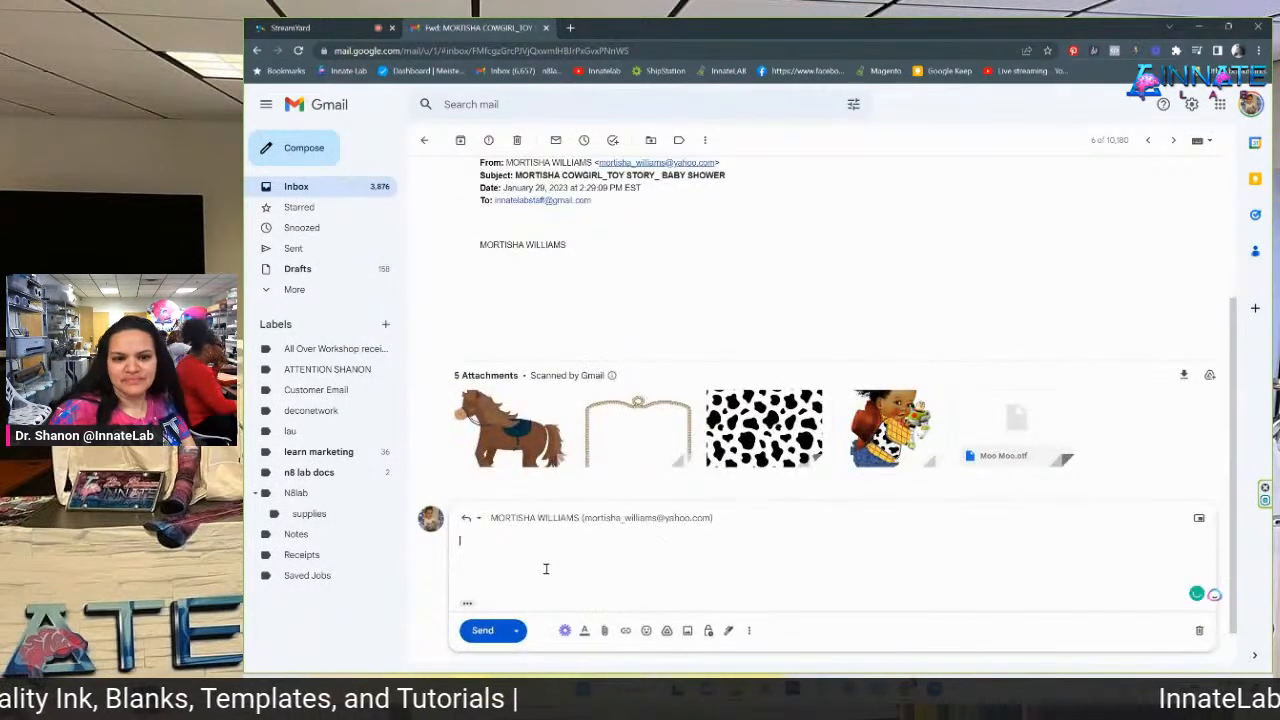
click(604, 630)
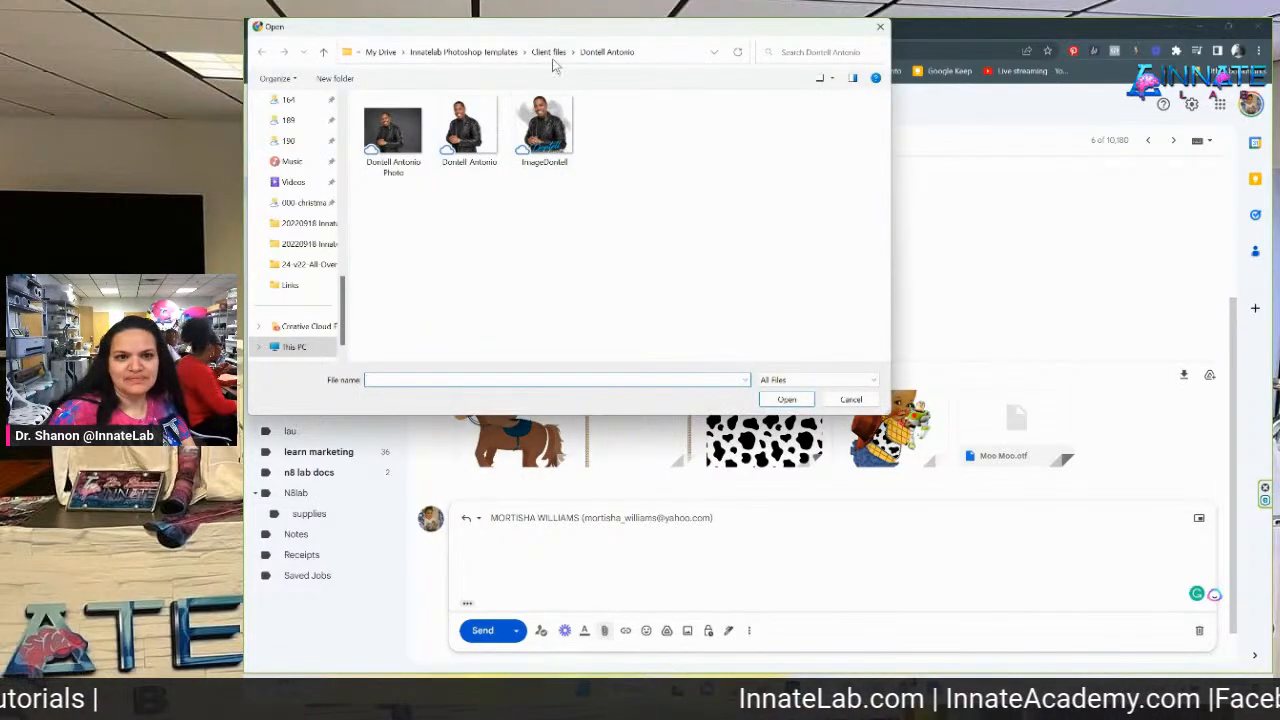
scroll(311, 192, up, 8)
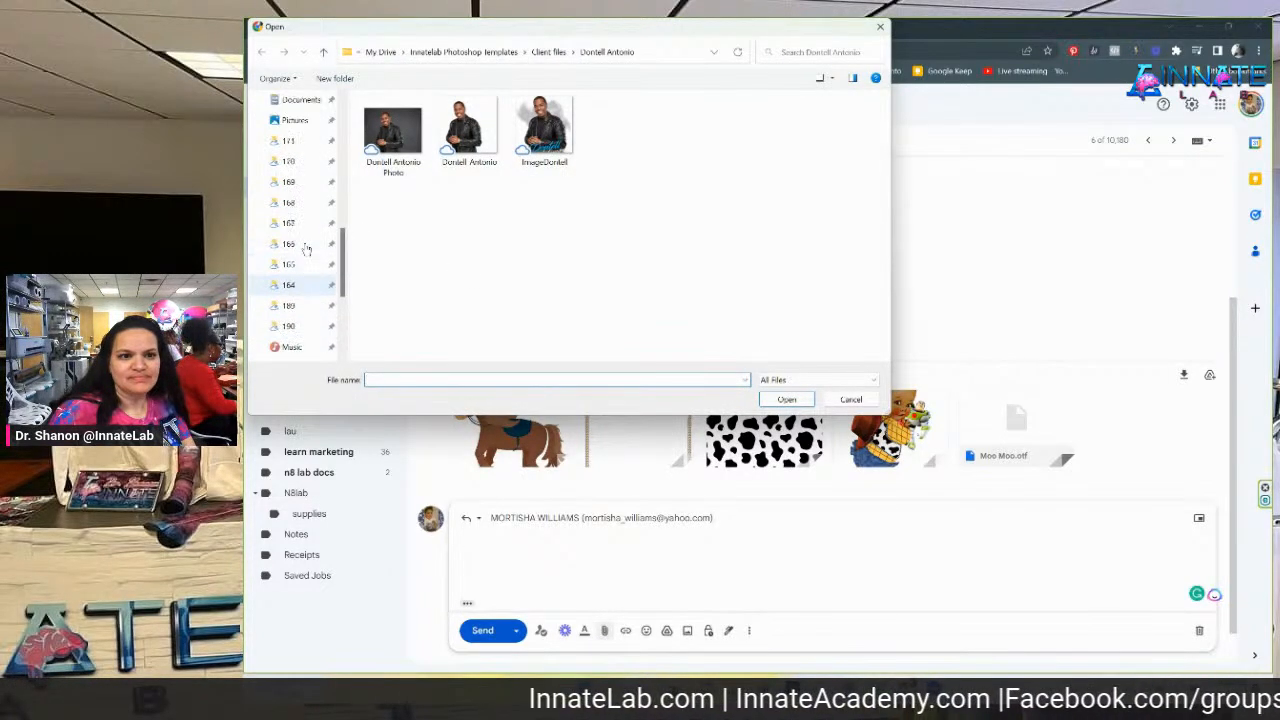
click(300, 161)
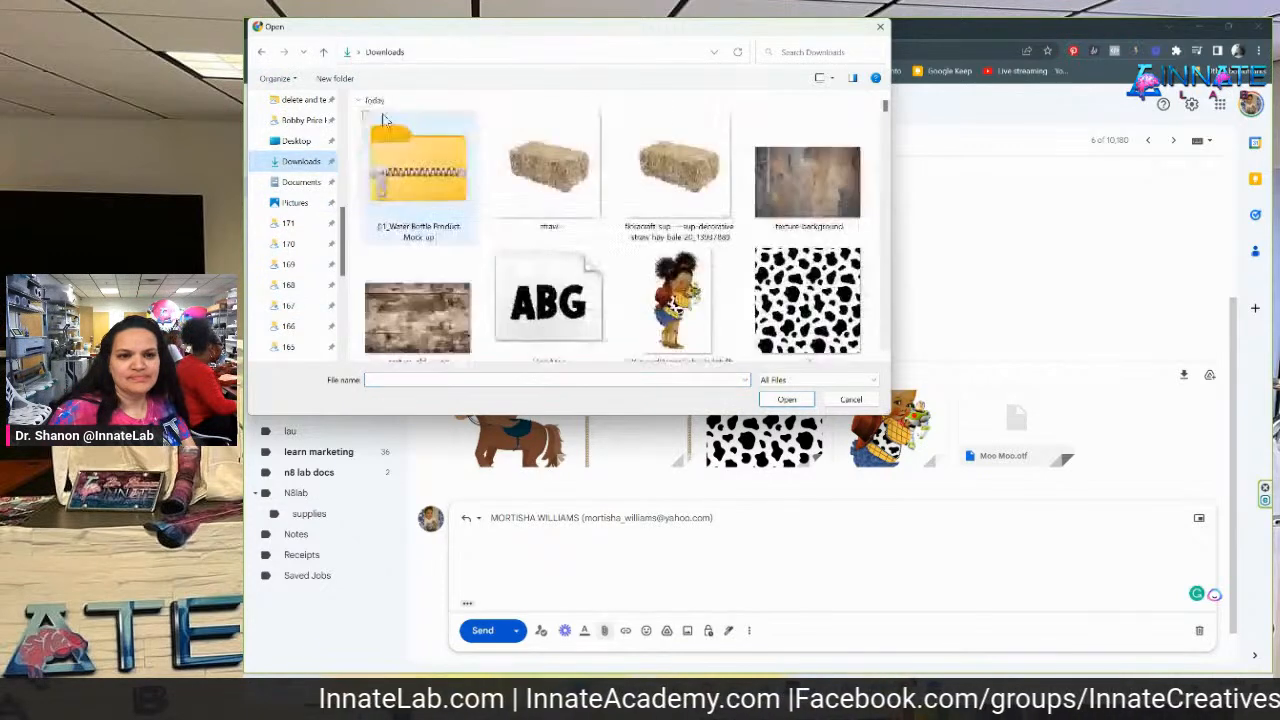
scroll(545, 165, down, 5)
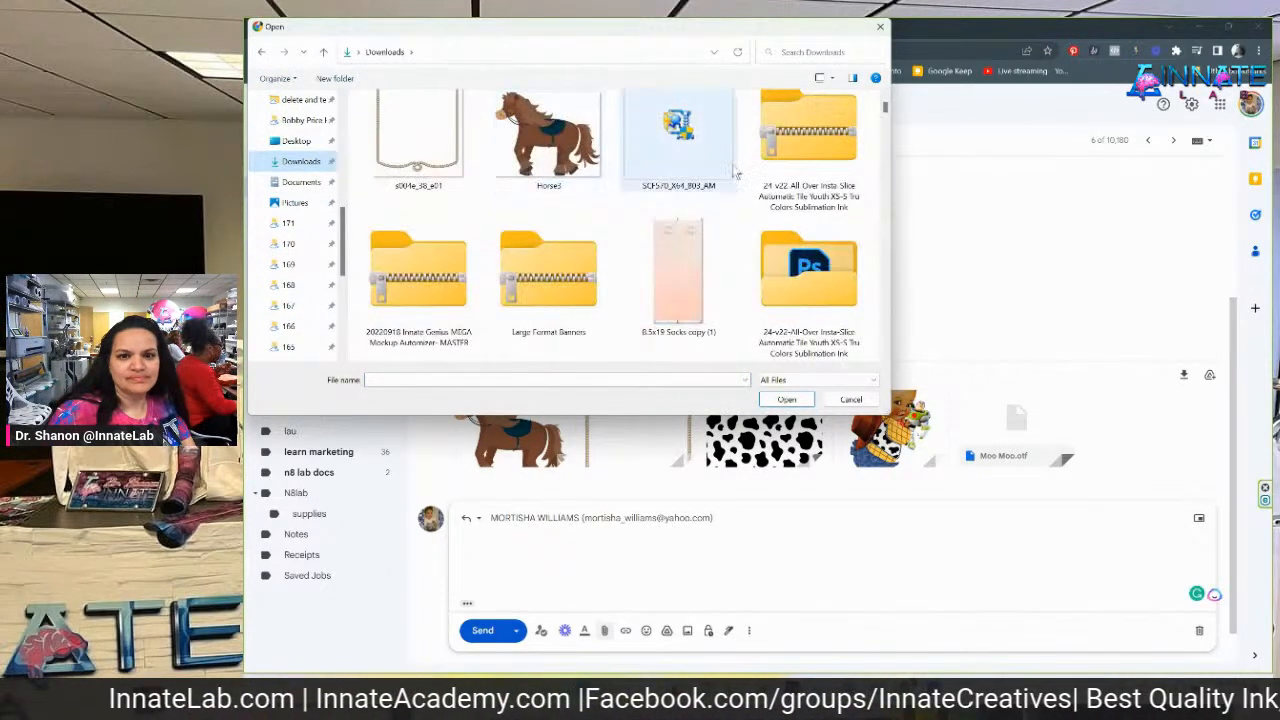
scroll(747, 268, down, 1)
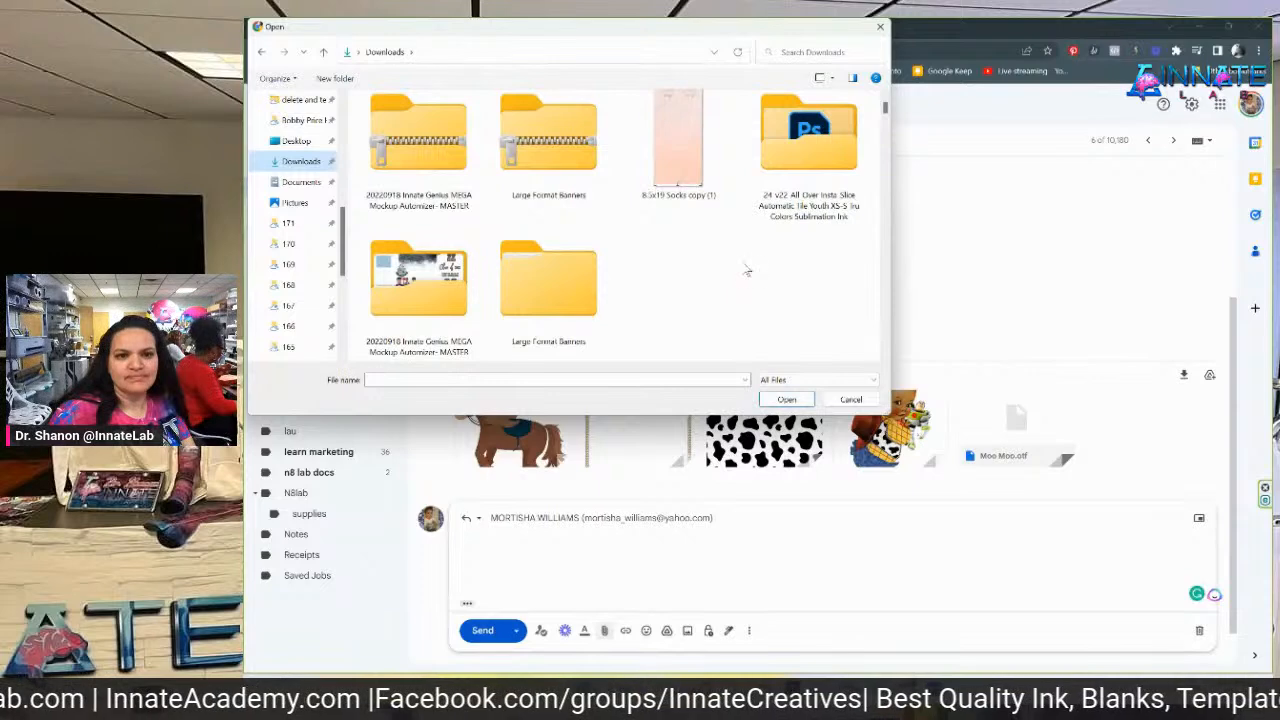
Look for the ZIP archive inside the nested 20220918 Innate Genius MEGA Mockup Automizer- MASTER folders, and close the file picker without attaching anything.
double_click(430, 285)
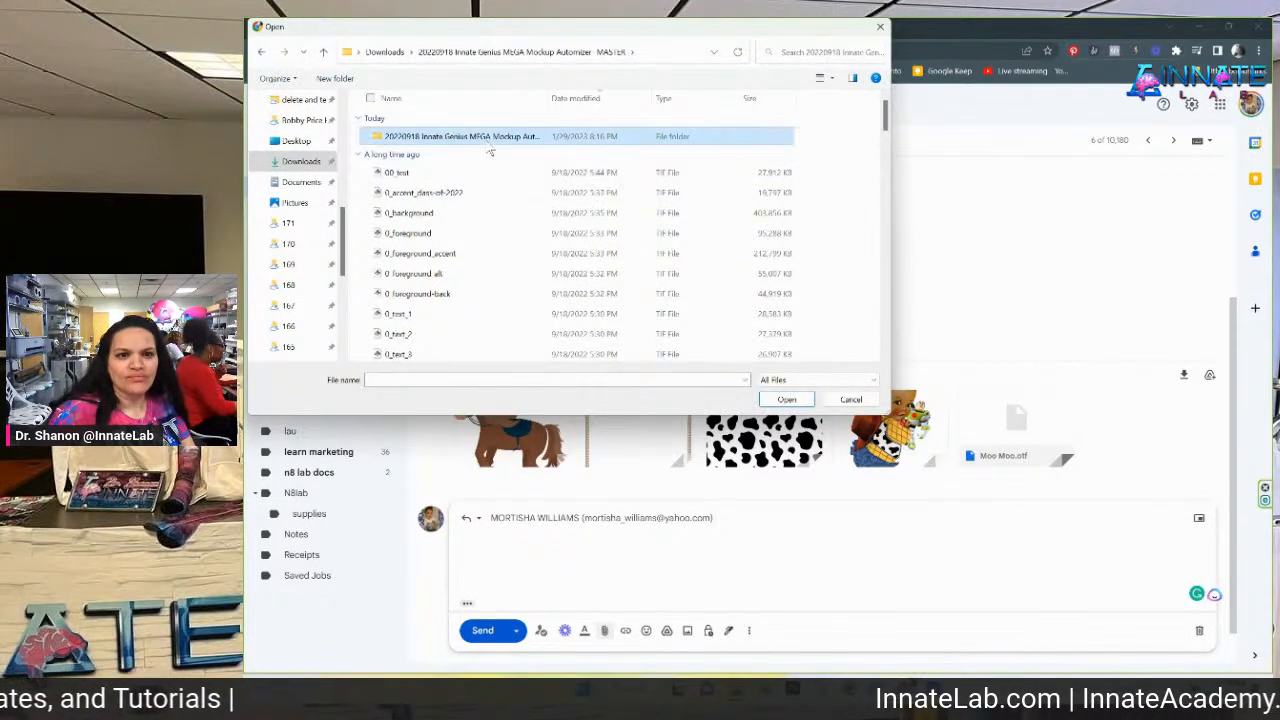
double_click(488, 143)
scroll(473, 187, down, 15)
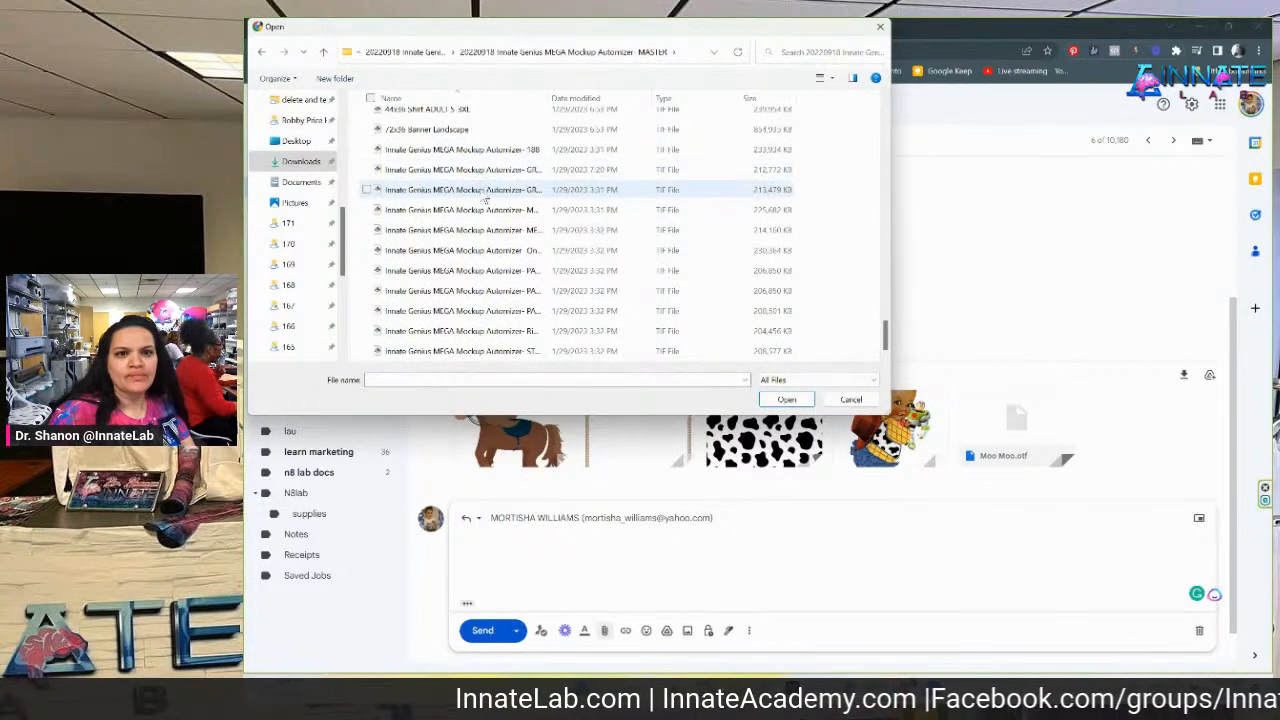
click(428, 55)
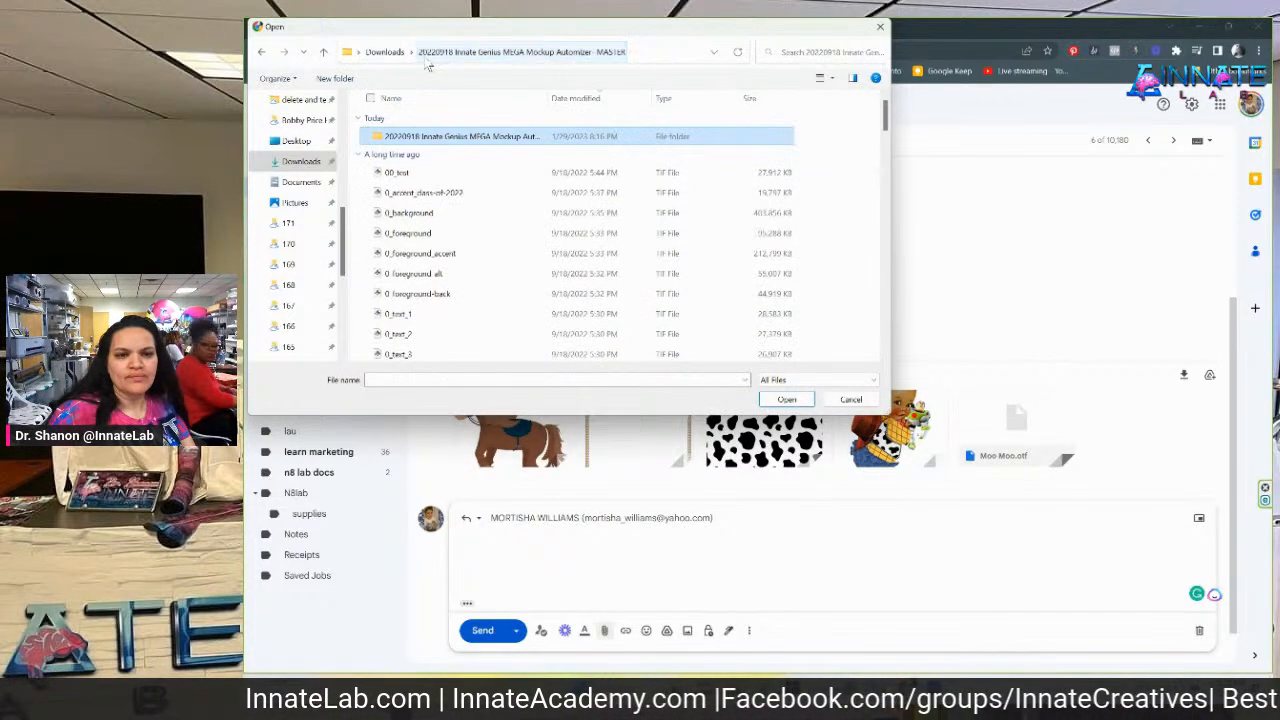
scroll(480, 228, down, 8)
scroll(484, 228, up, 4)
scroll(484, 228, up, 3)
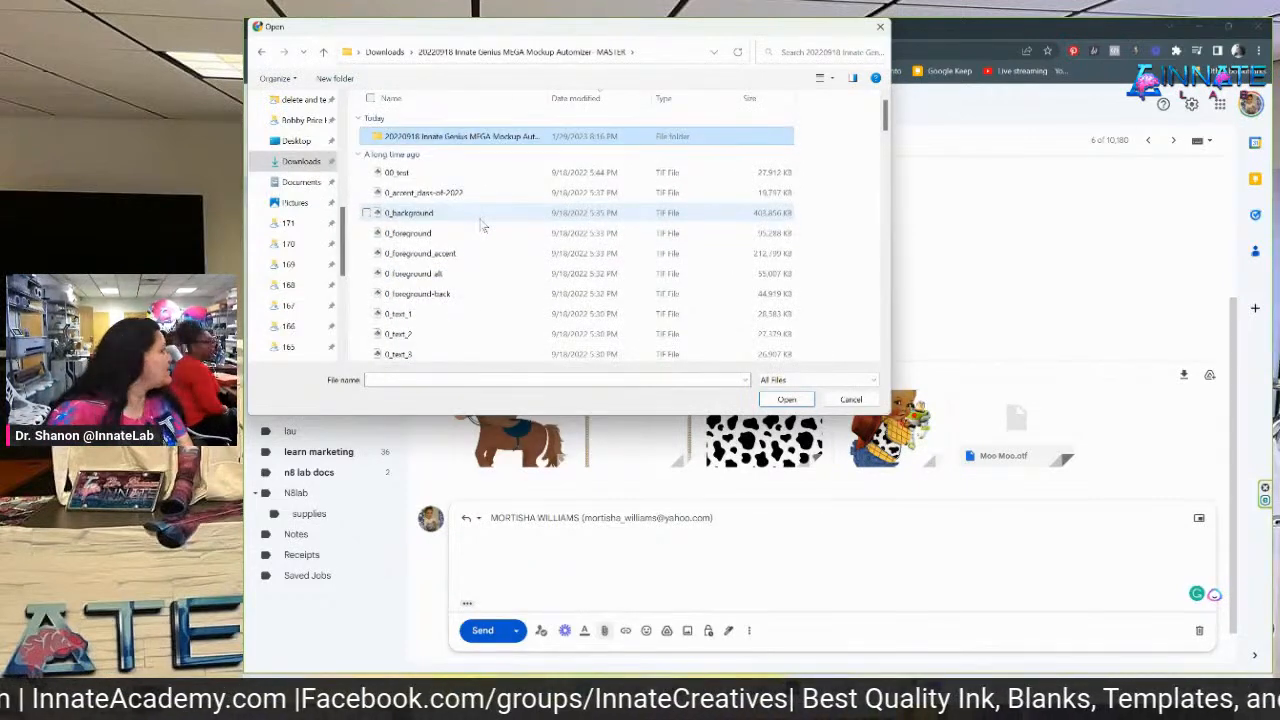
double_click(395, 143)
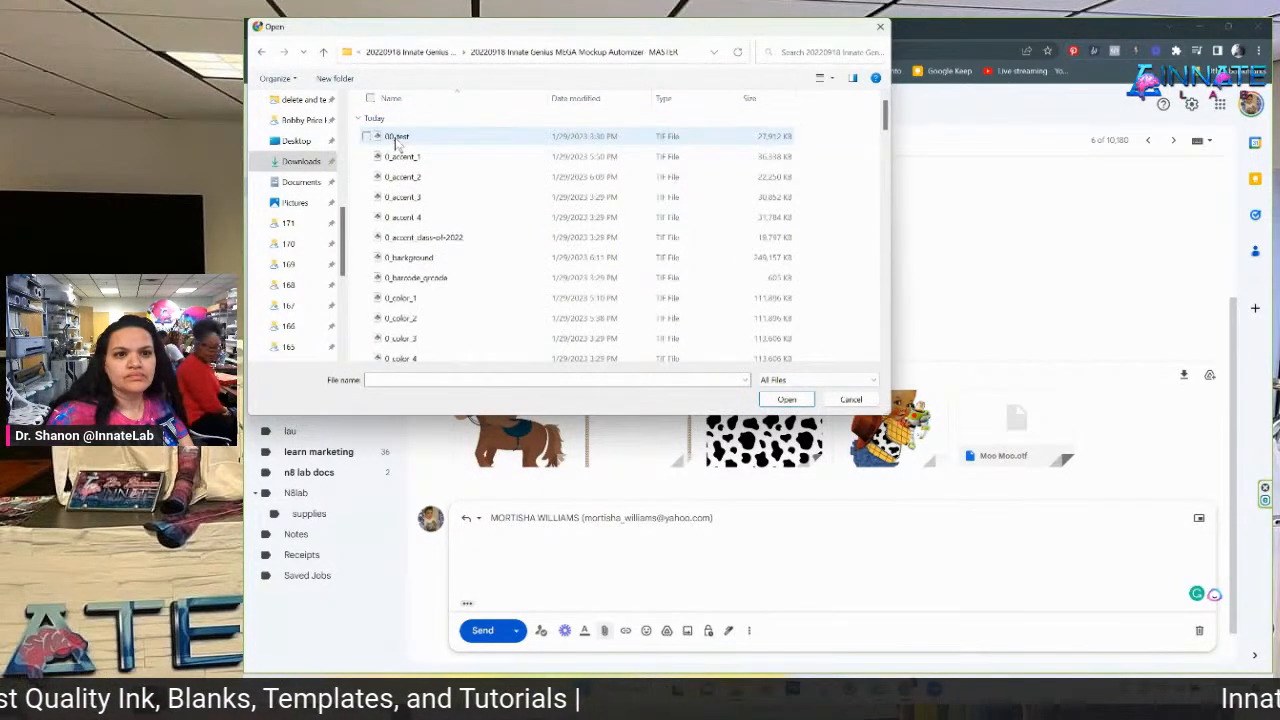
scroll(405, 190, down, 10)
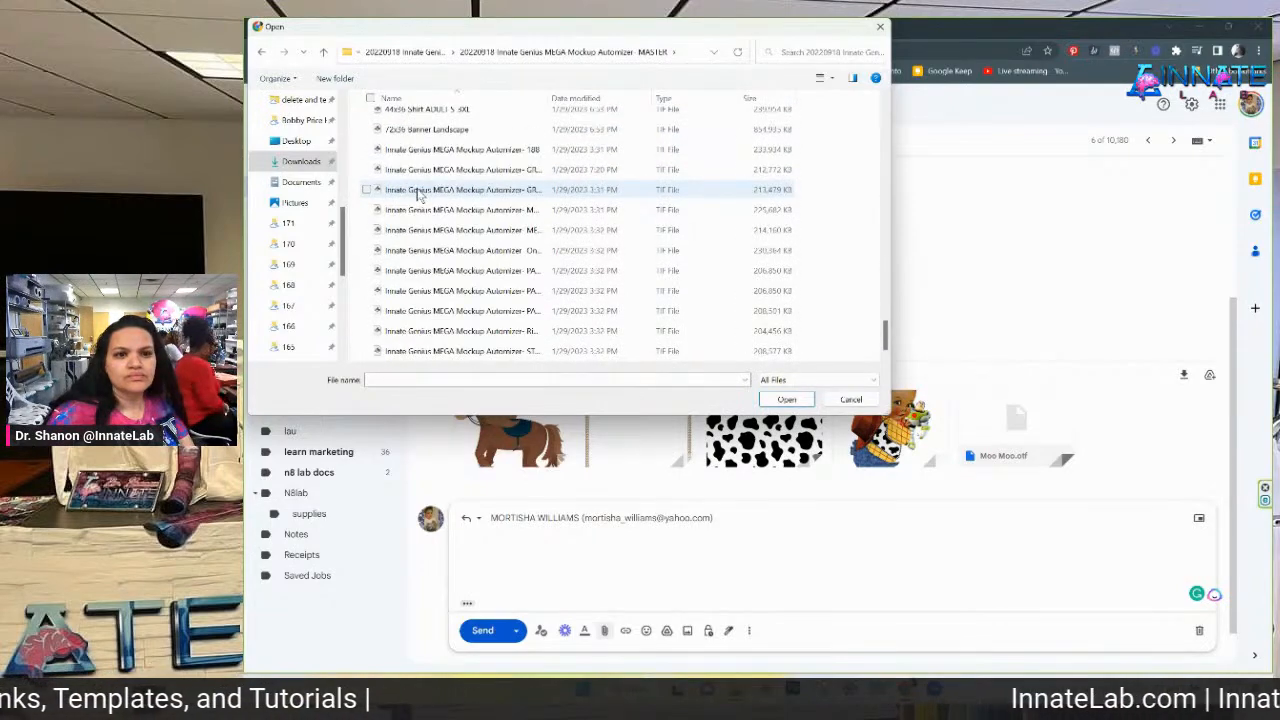
scroll(418, 195, up, 10)
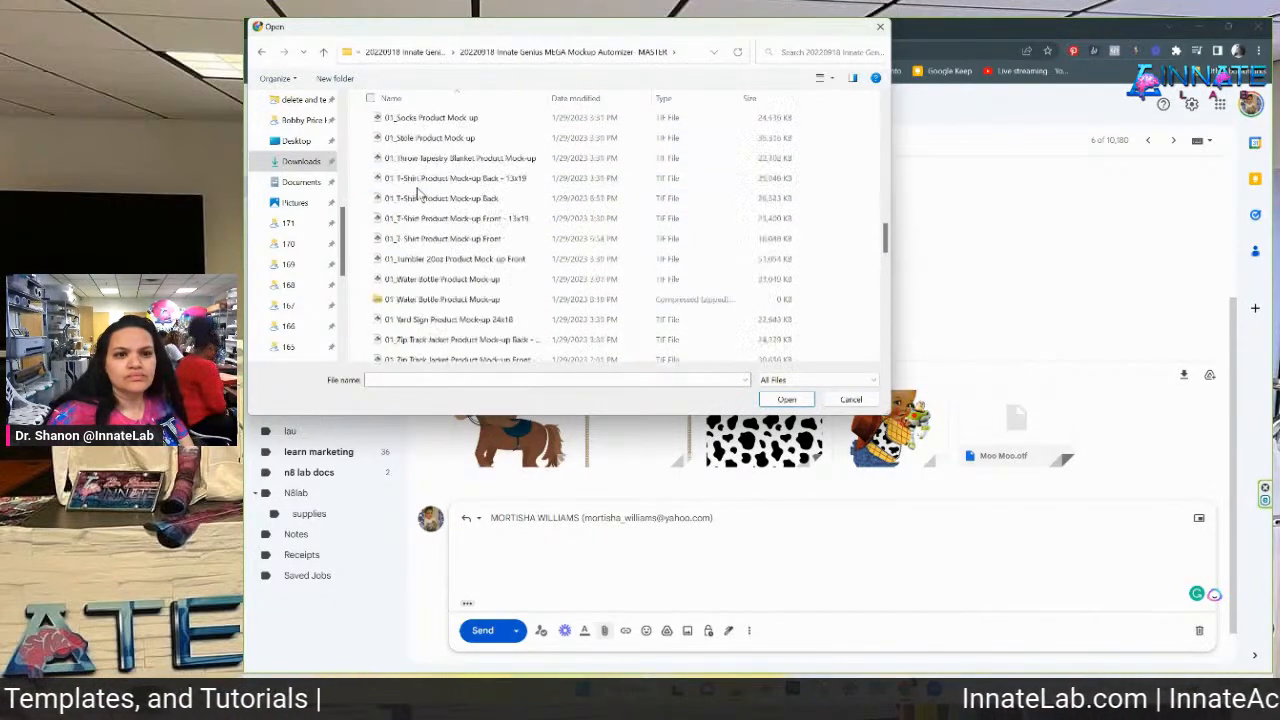
click(879, 26)
Check the progress of the running compression and bring the MEGA Mockup Automizer folder window to the front.
mouse_move(737, 705)
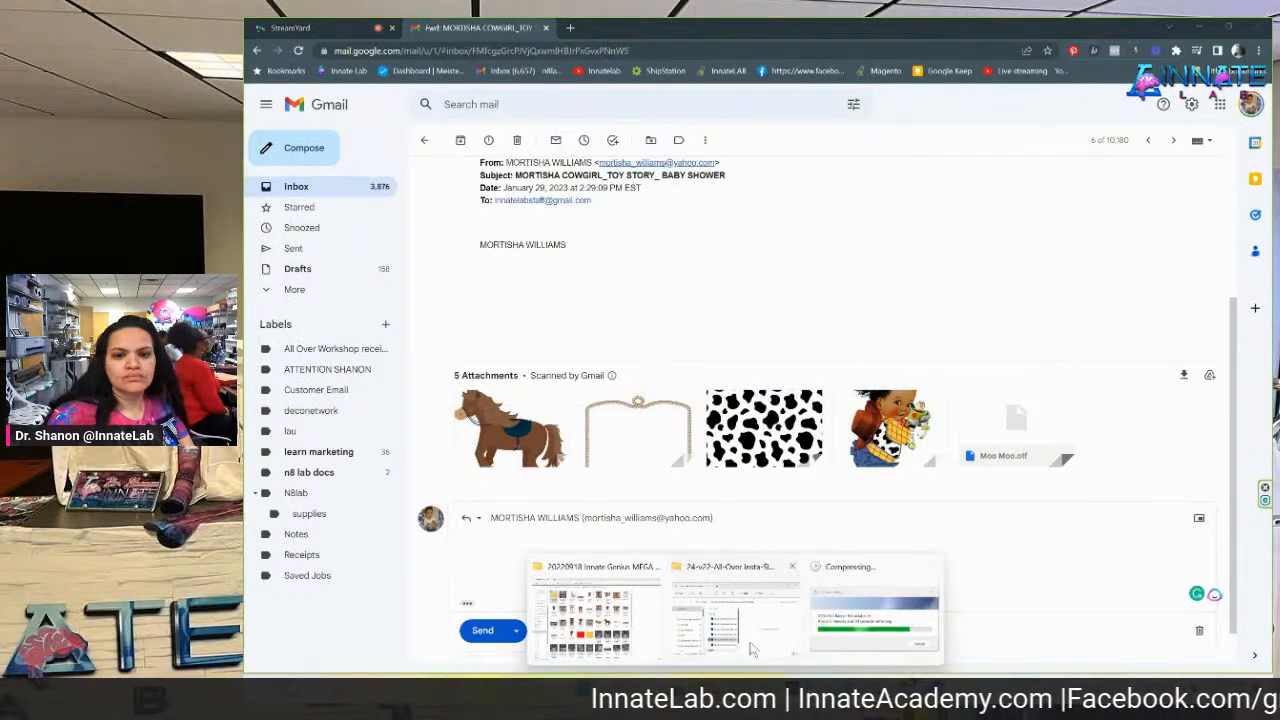
click(736, 610)
mouse_move(737, 668)
mouse_move(737, 643)
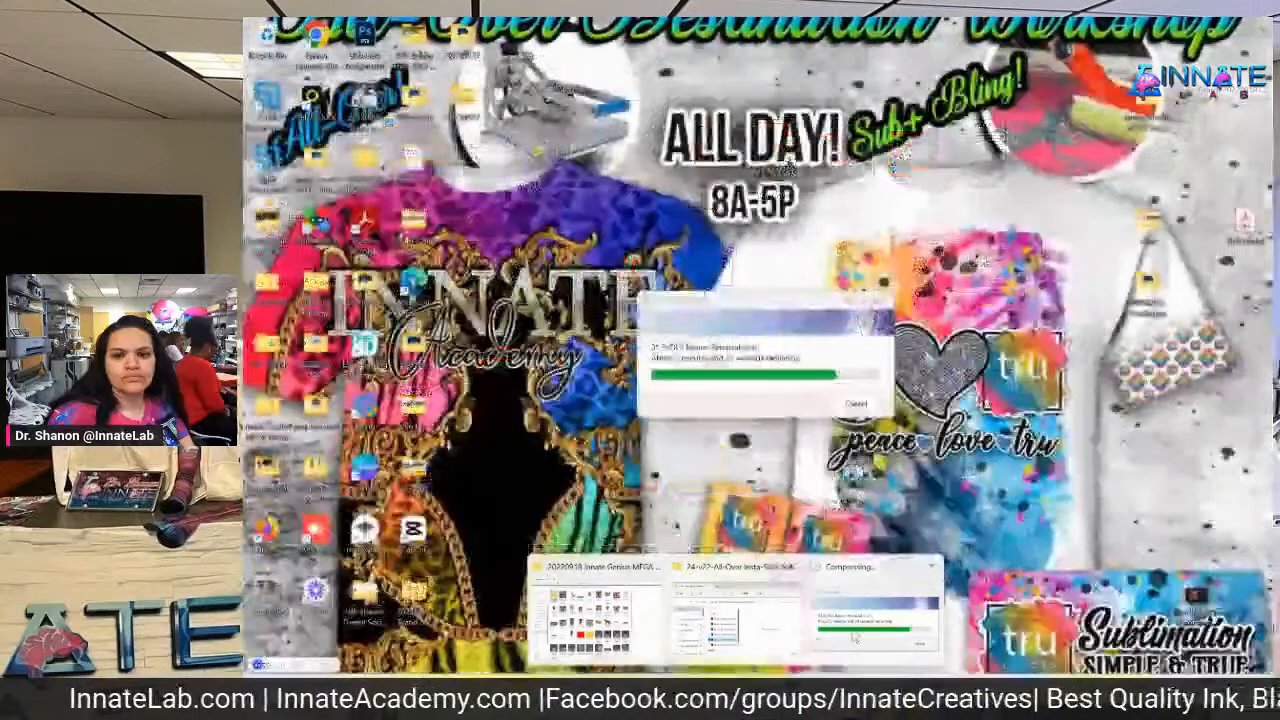
click(853, 636)
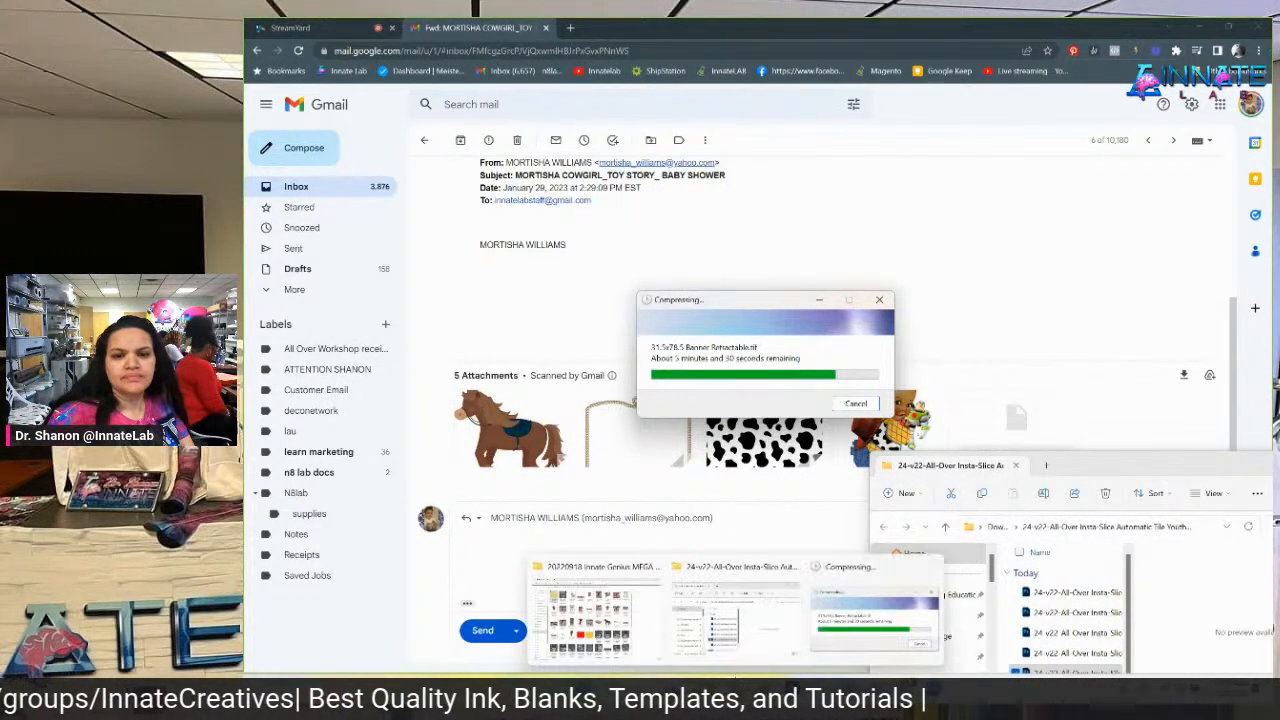
click(635, 645)
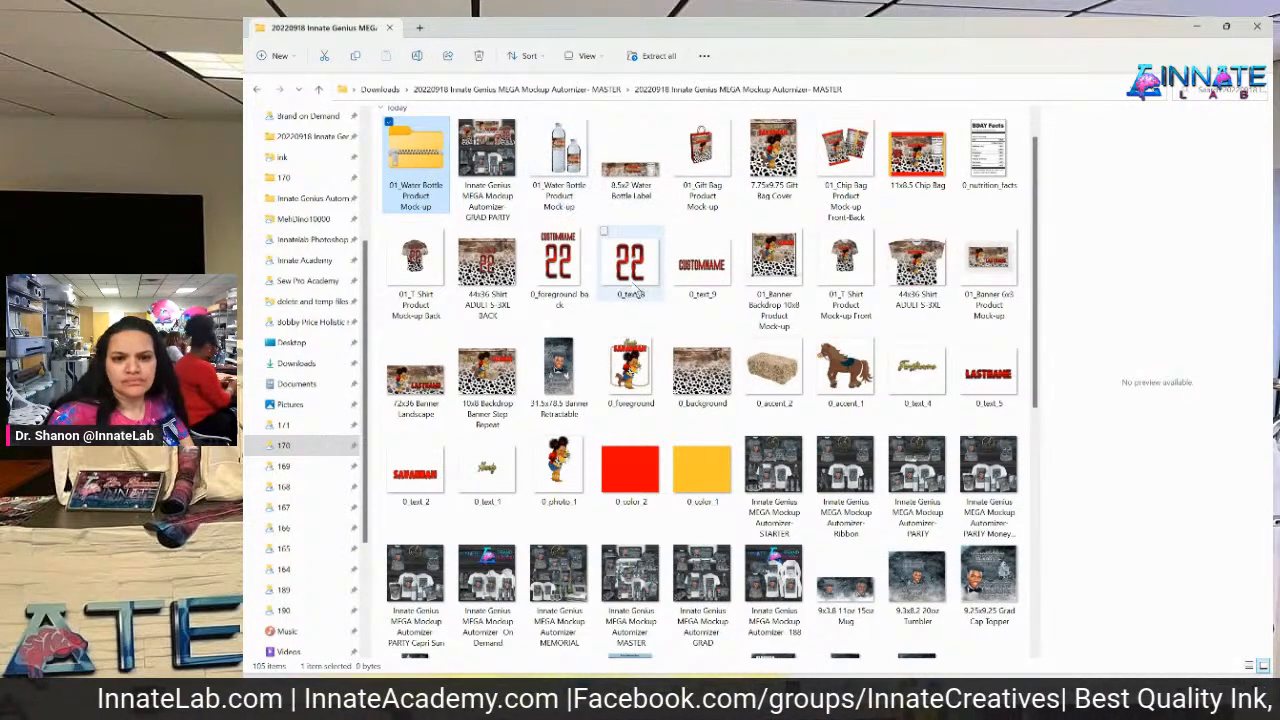
Sort the mockup folder by name and compress the files from 0_accent_1 through 0_text_9 into a ZIP archive, keeping the suggested name.
right_click(602, 223)
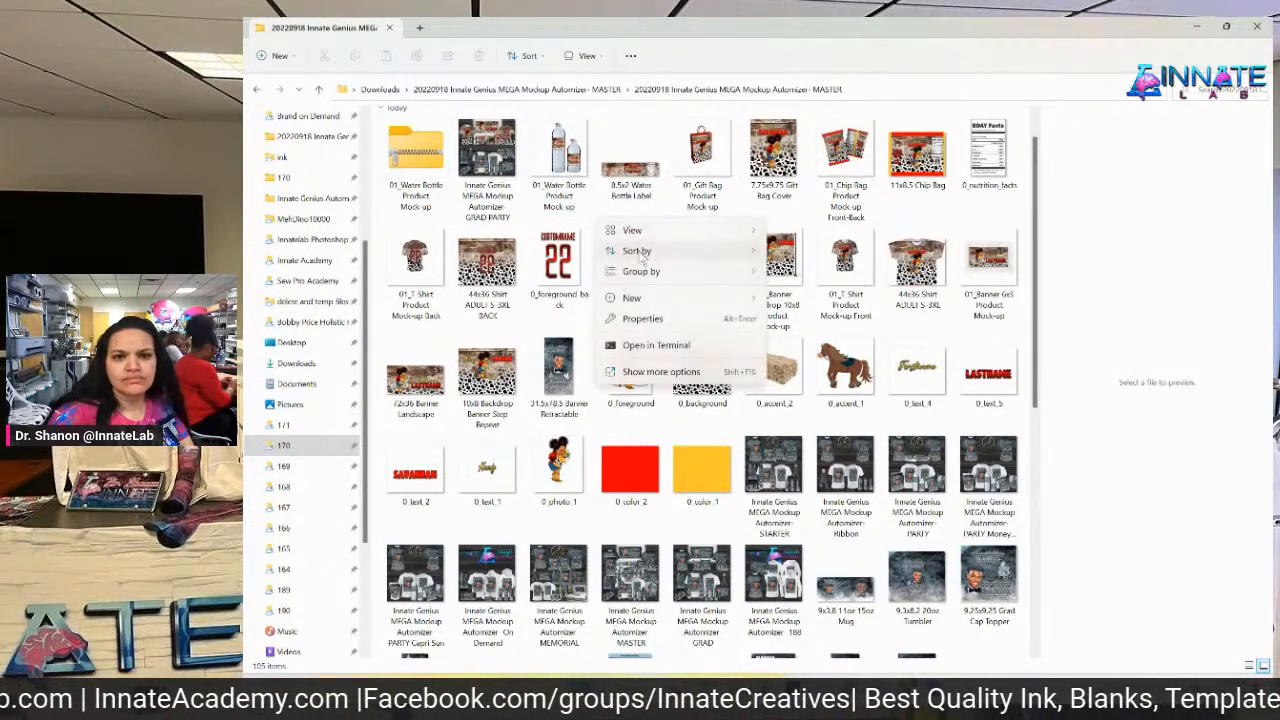
mouse_move(641, 253)
click(800, 250)
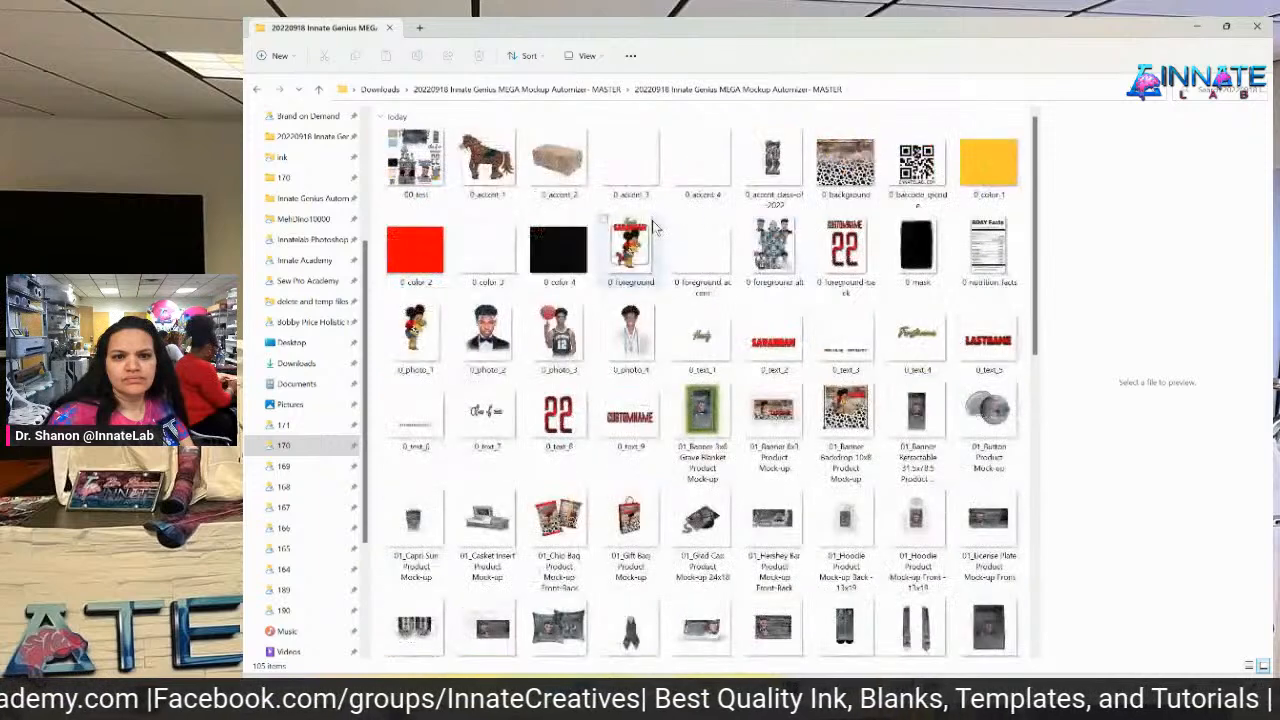
click(487, 160)
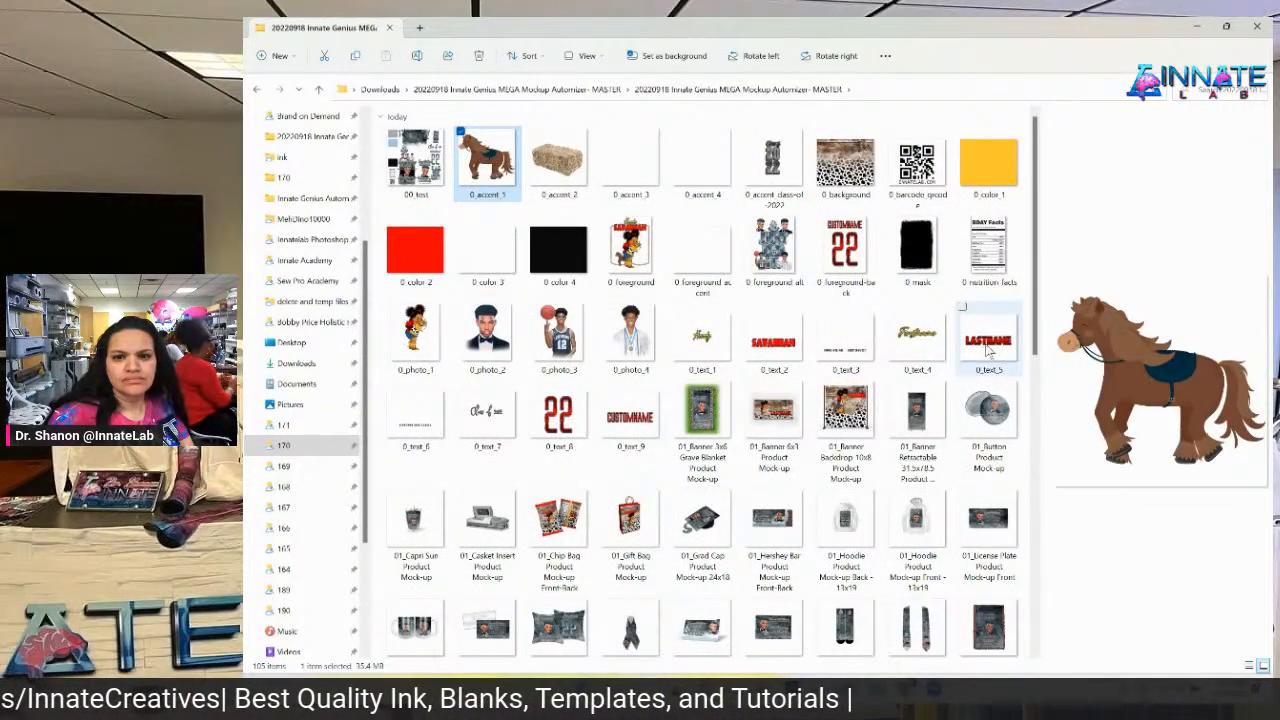
shift+click(632, 425)
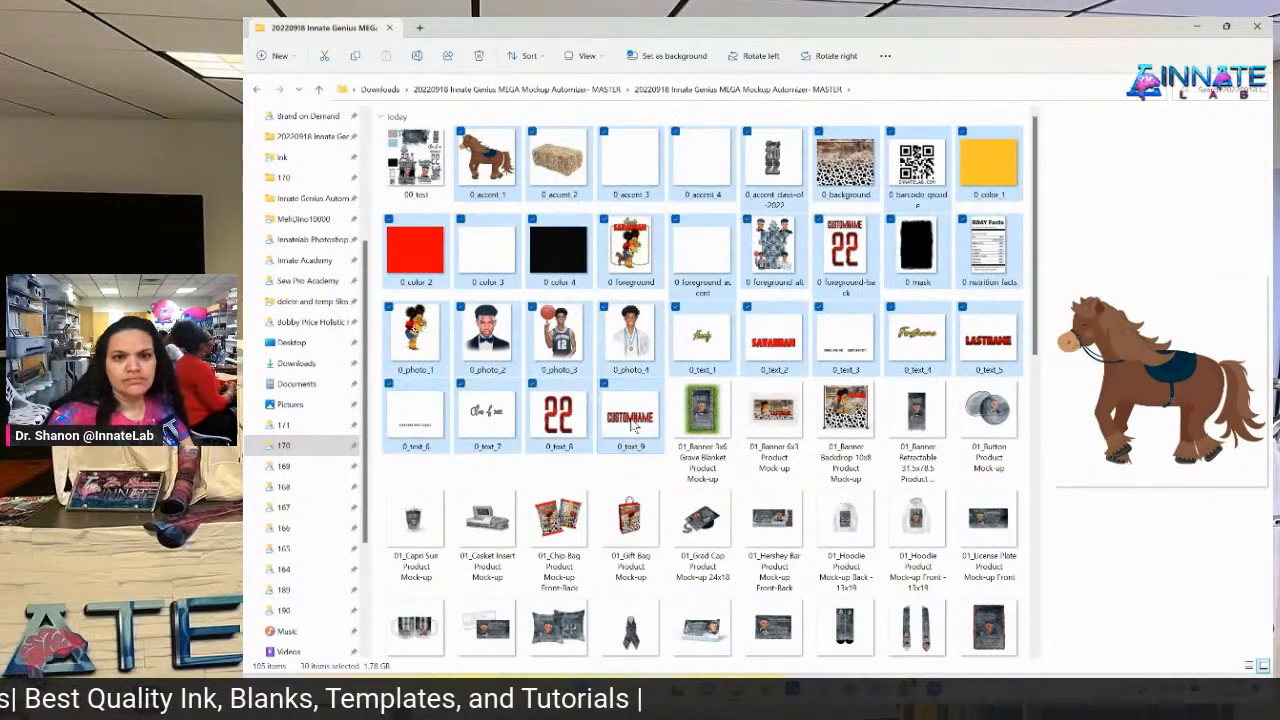
right_click(632, 425)
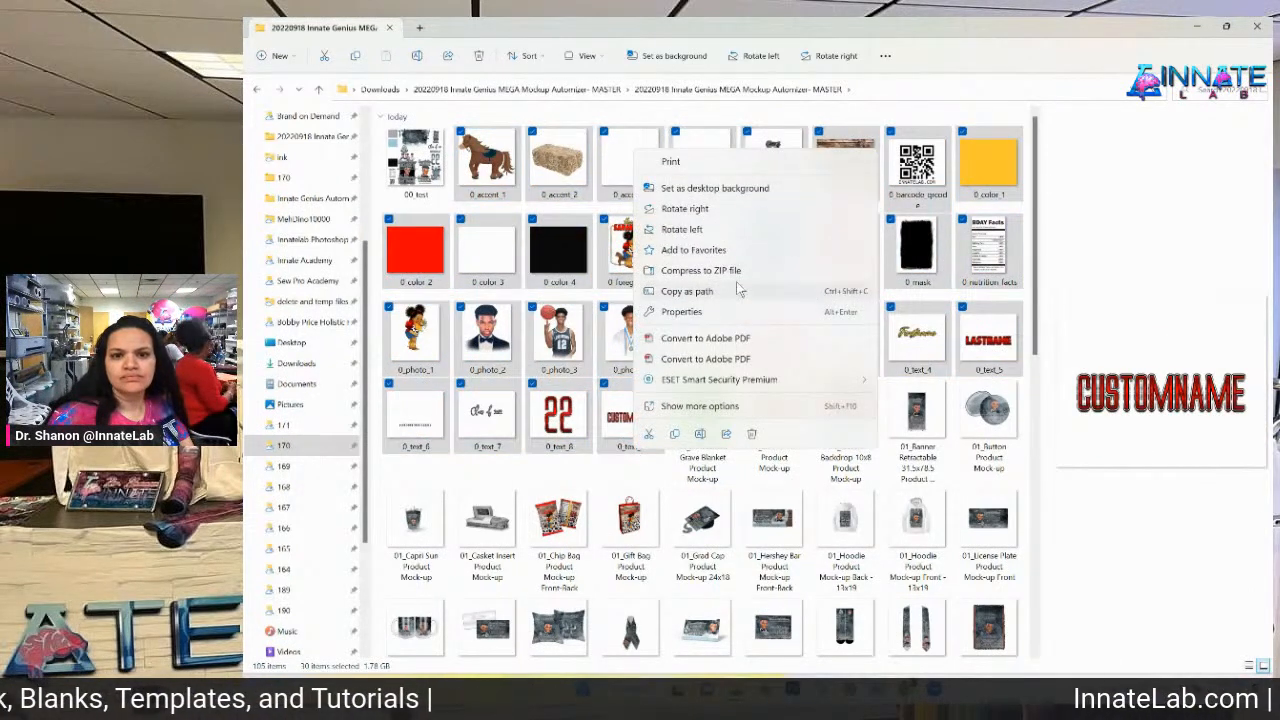
click(737, 280)
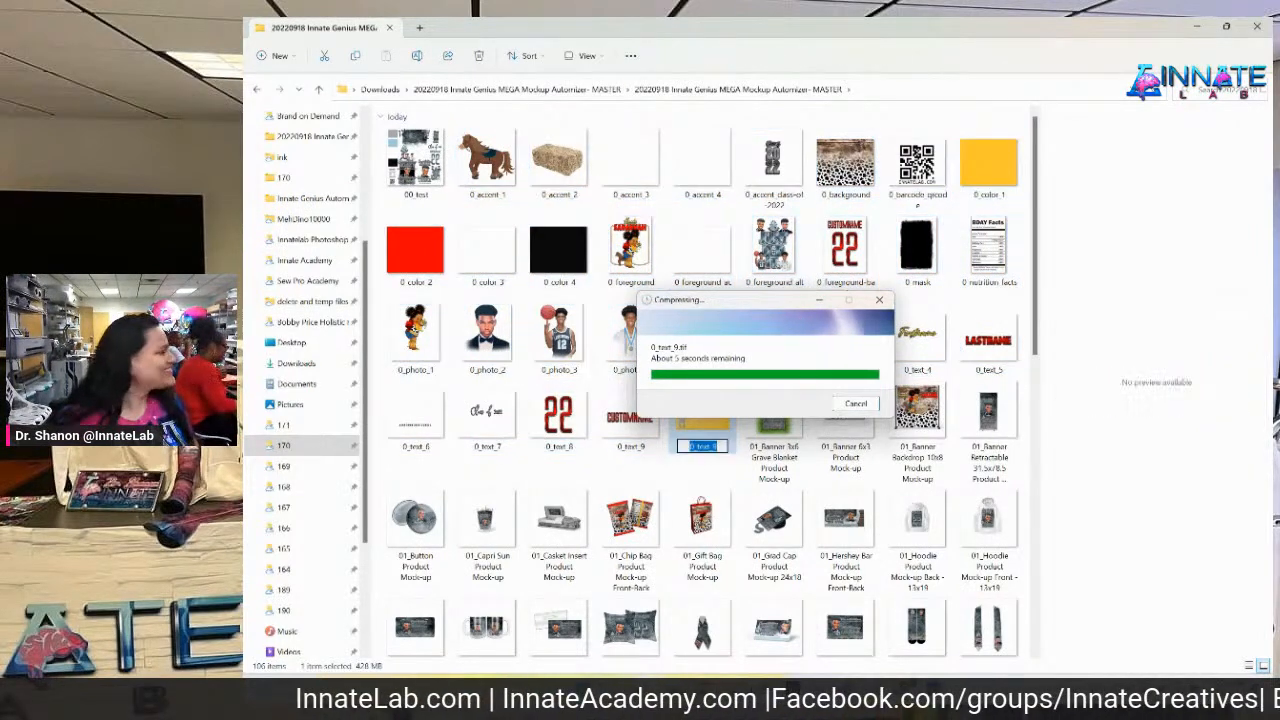
key(Return)
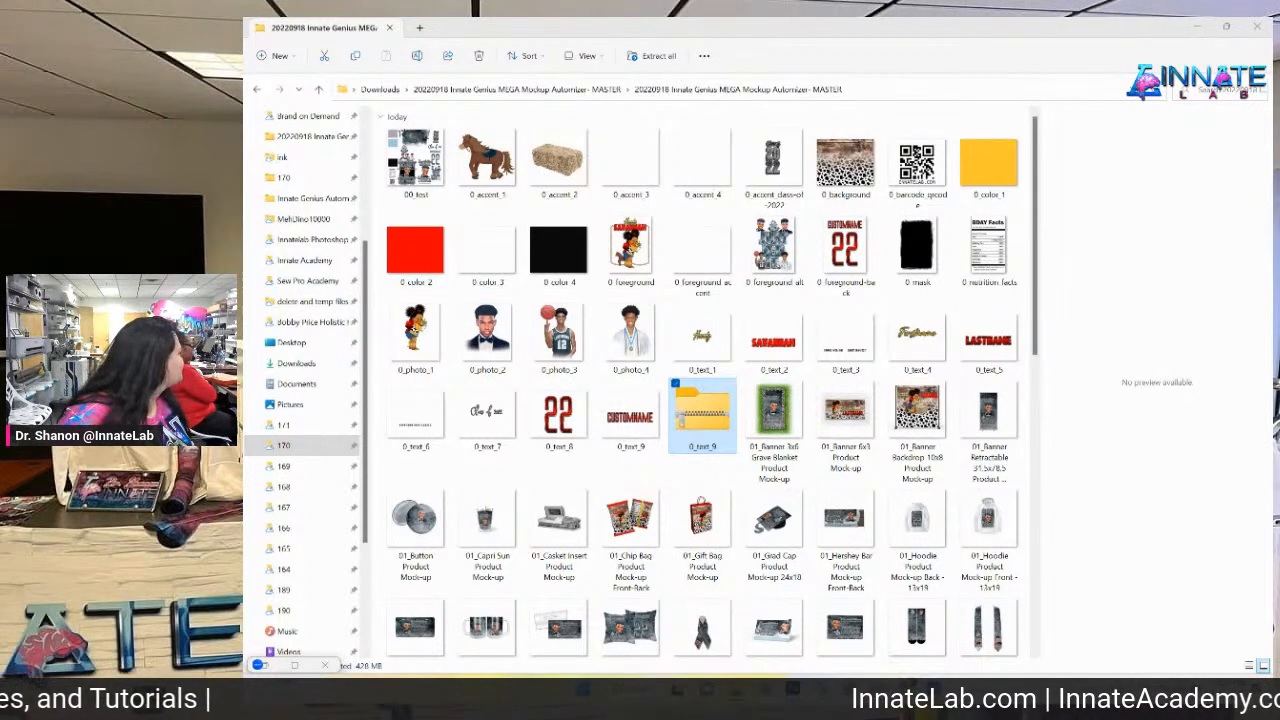
Open the Zoom participants list, enlarge it to read through everyone attending, and move it away from the mockup folder.
click(265, 665)
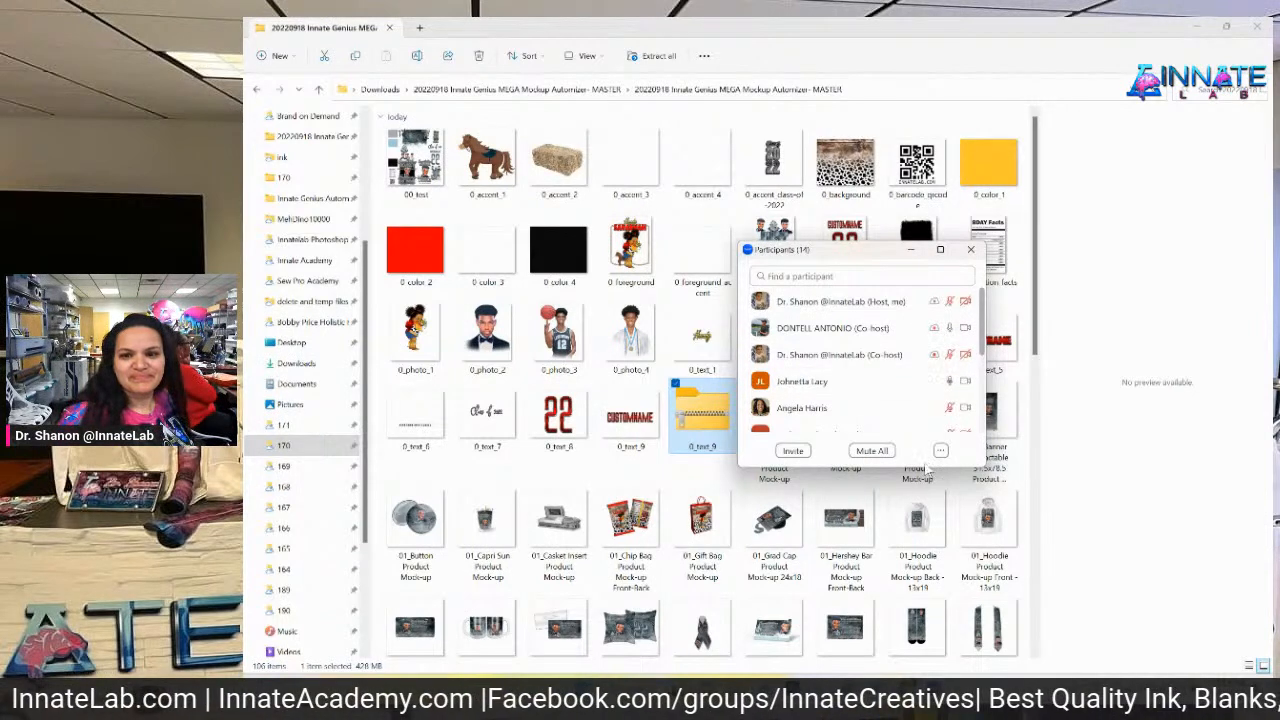
drag(928, 466, 918, 616)
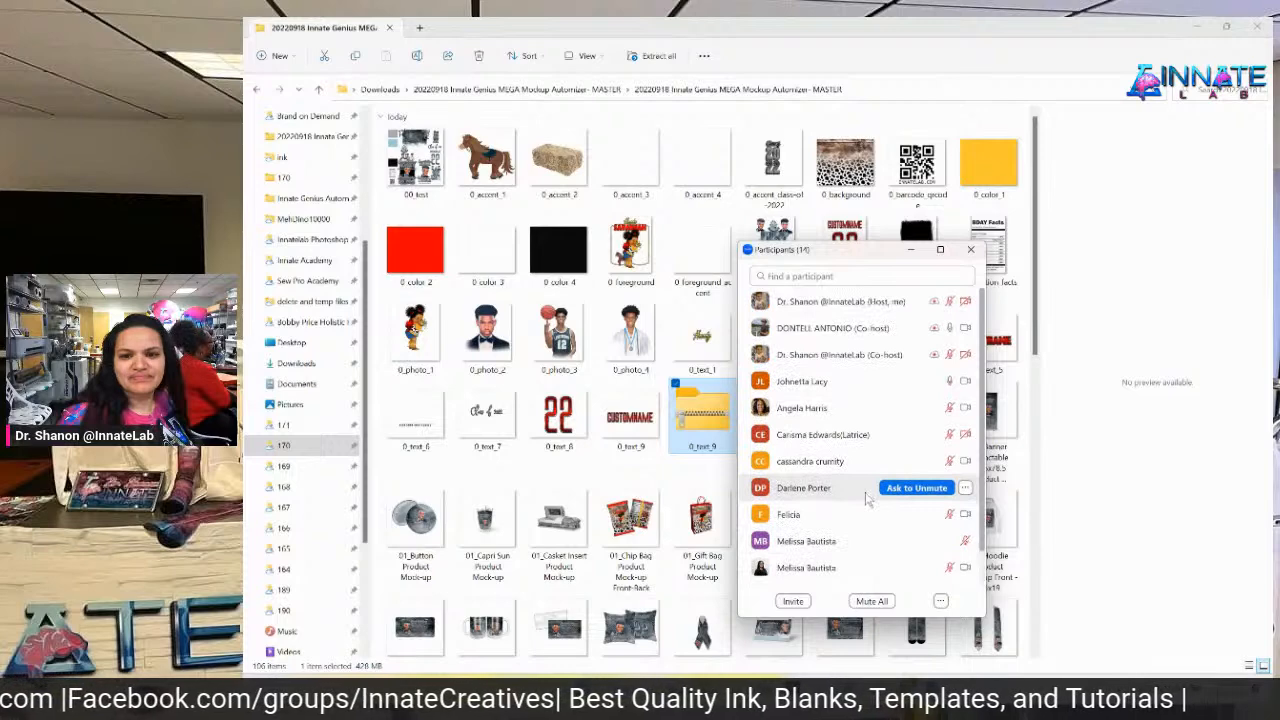
click(940, 601)
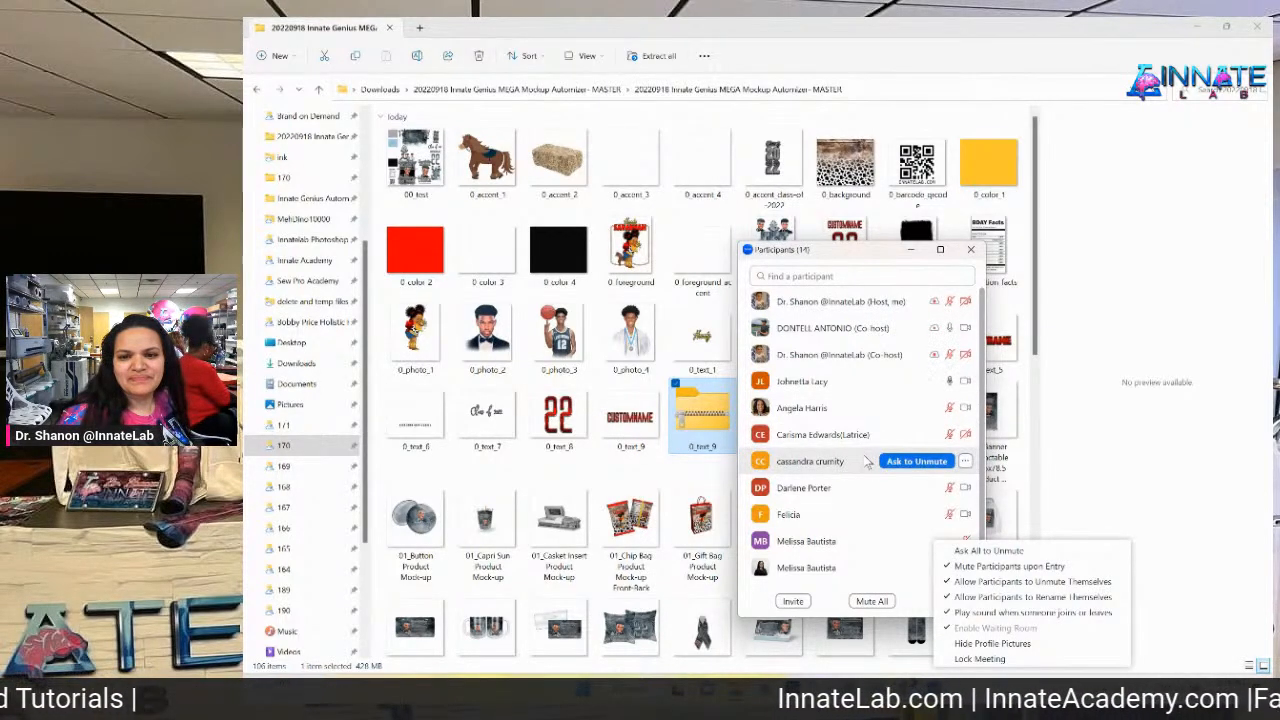
click(838, 256)
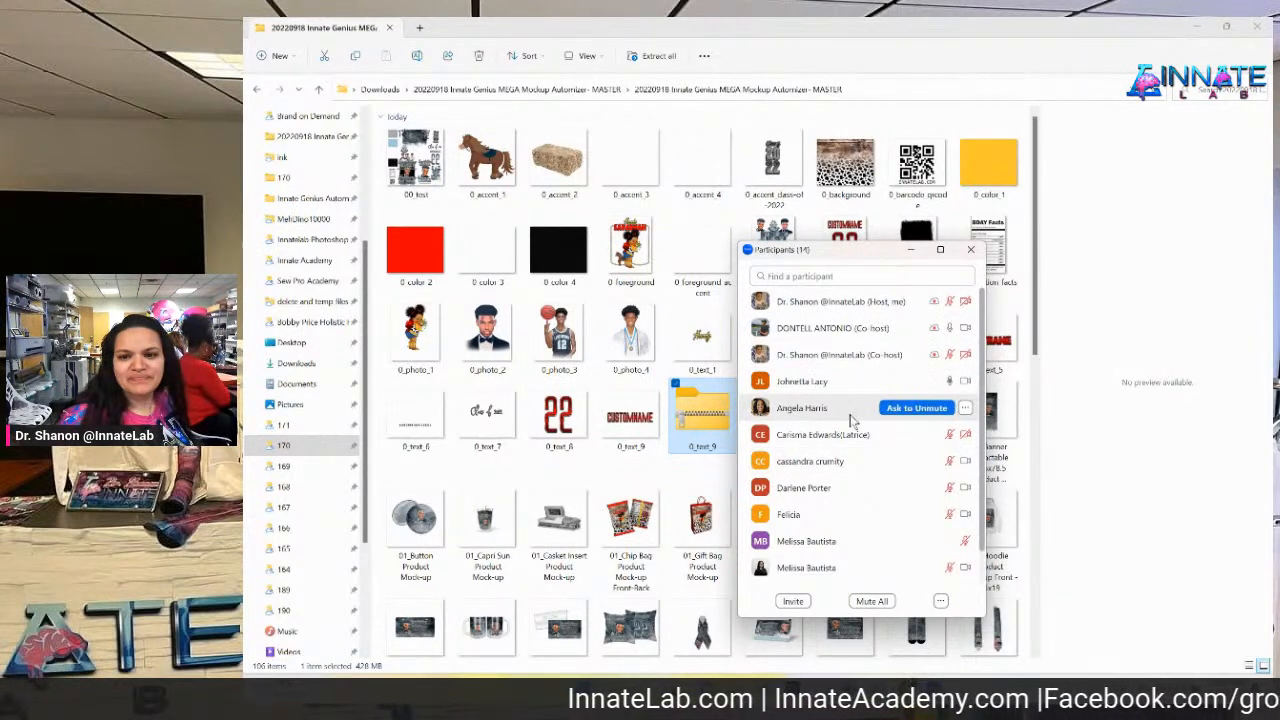
scroll(849, 424, down, 3)
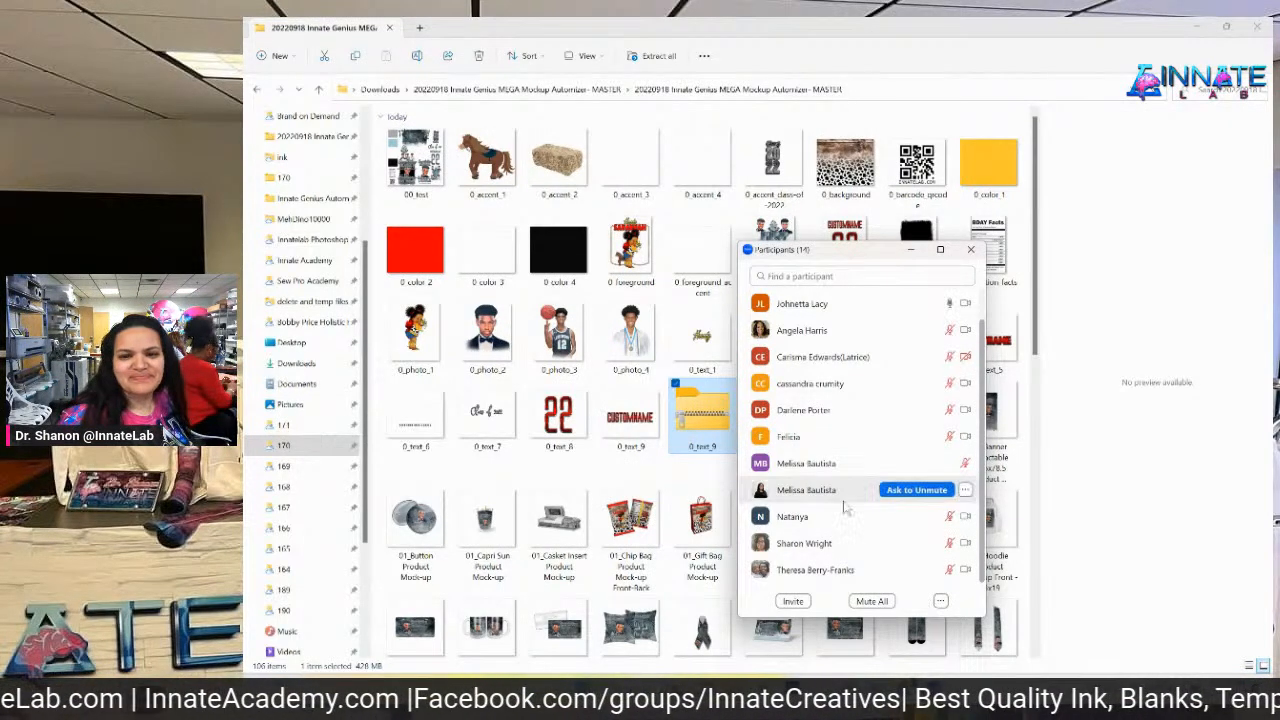
scroll(900, 520, up, 3)
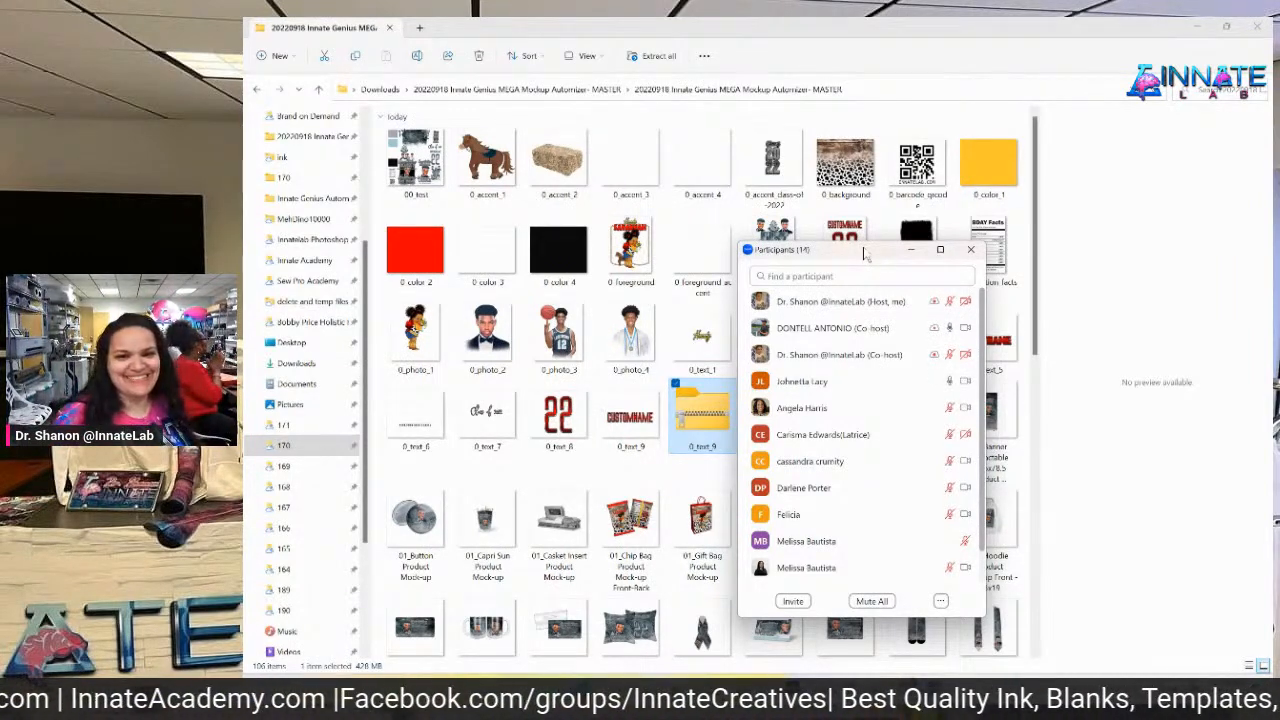
drag(864, 254, 240, 270)
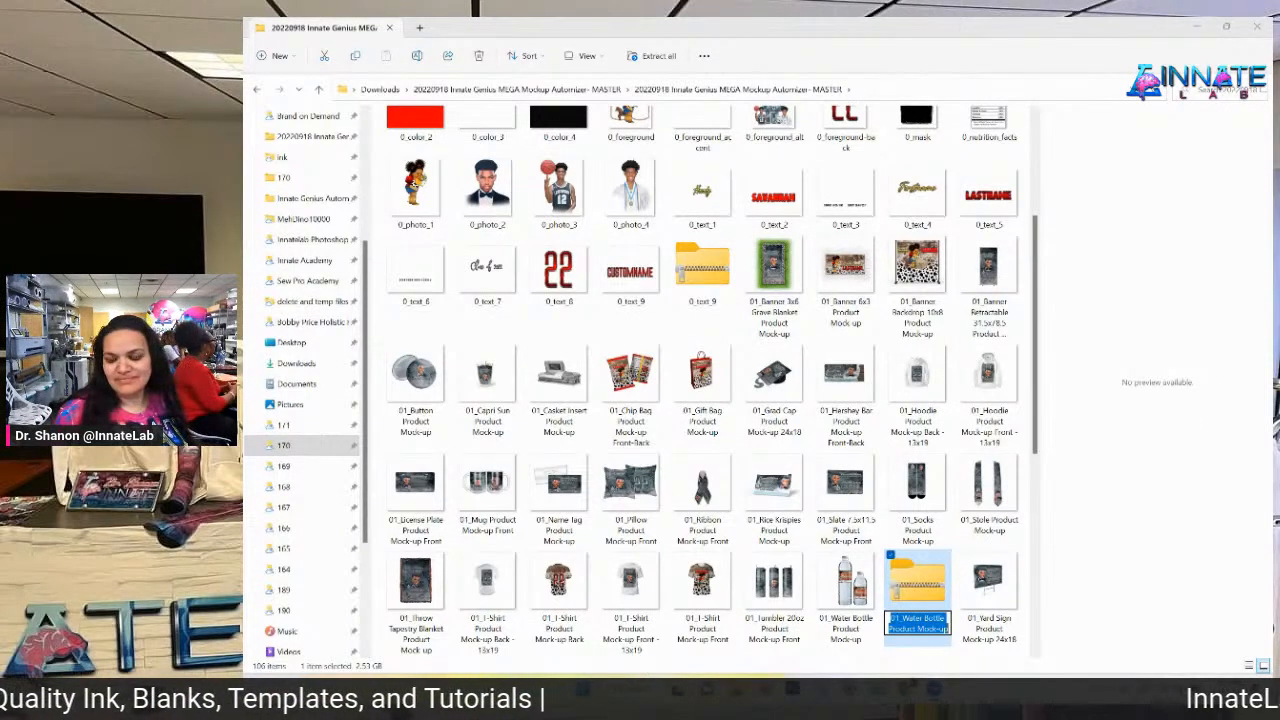
Look through the computer's available sound output devices and open the further volume settings.
key(super+a)
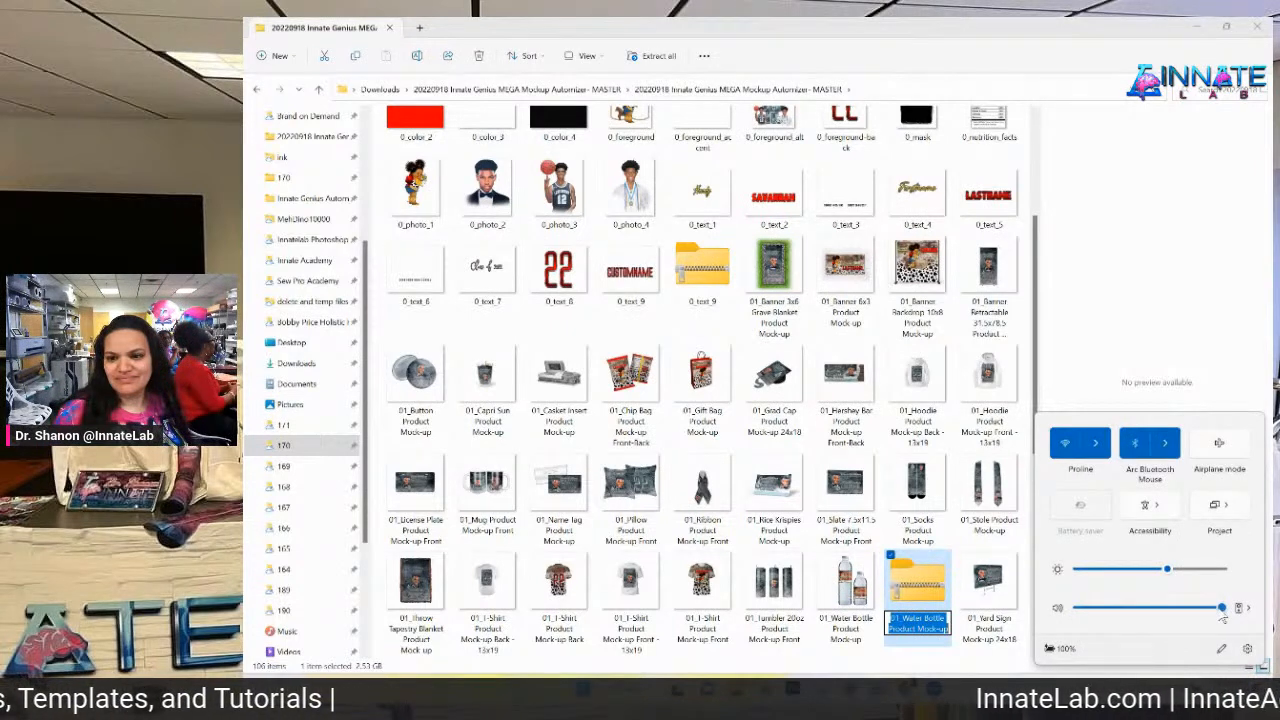
click(1245, 608)
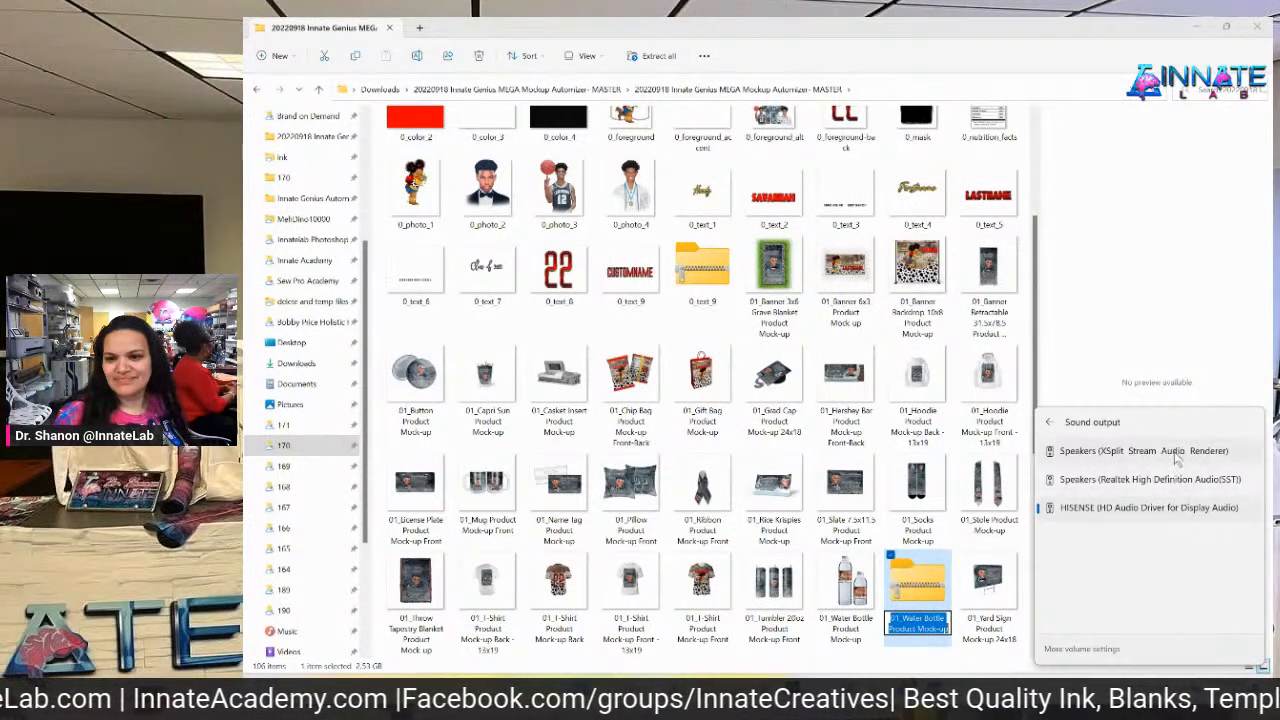
click(1096, 655)
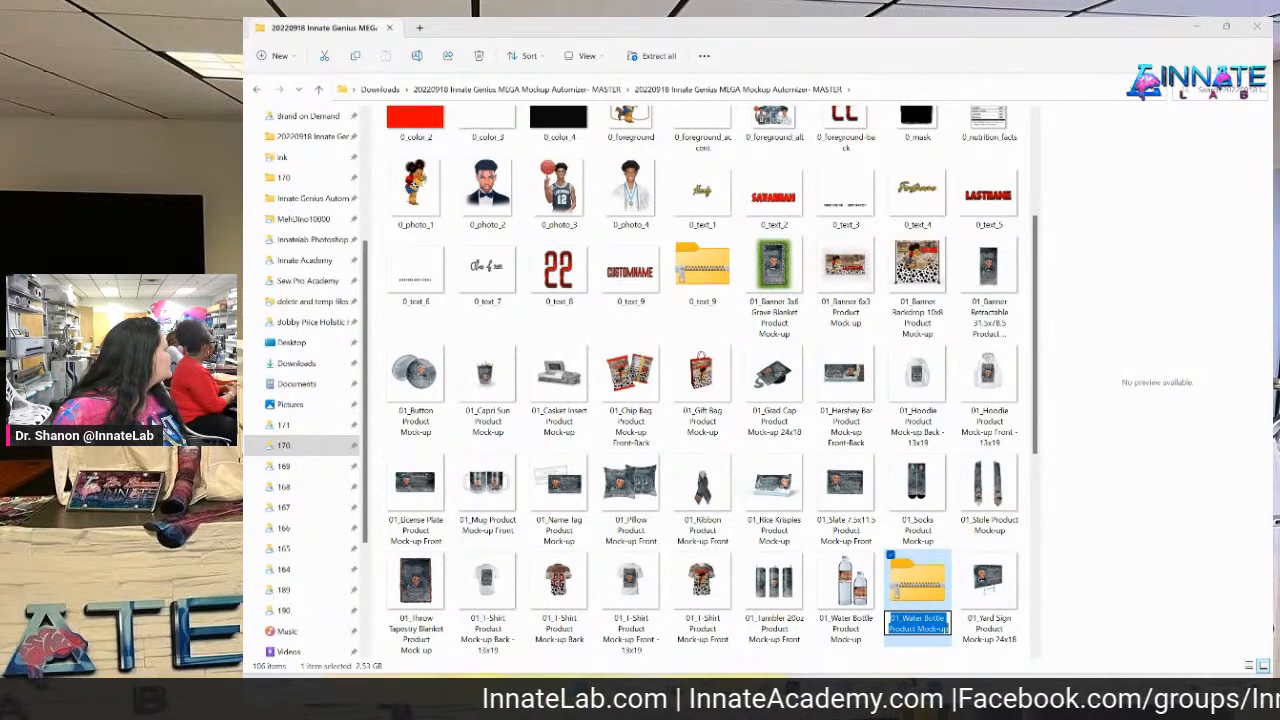
Test the Zoom speaker, switch its output to HISENSE (HD Audio Driver for Display Audio), and close the audio settings.
drag(30, 108, 350, 123)
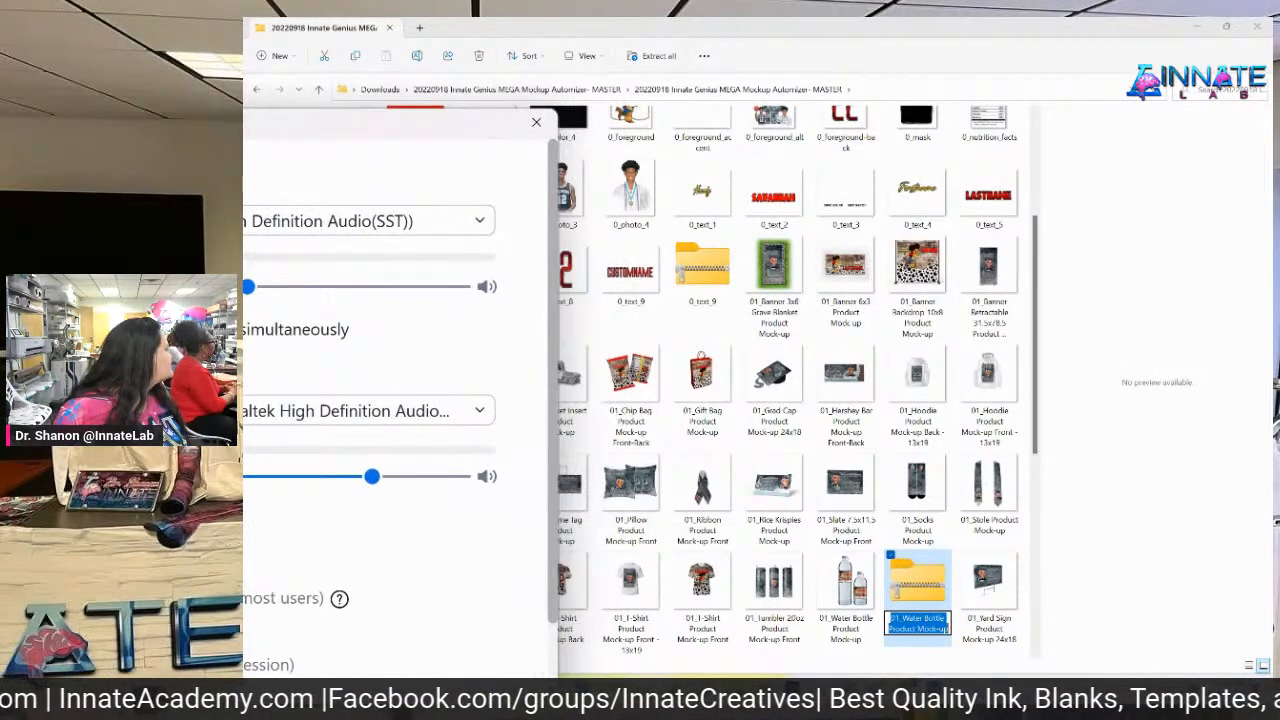
click(20, 221)
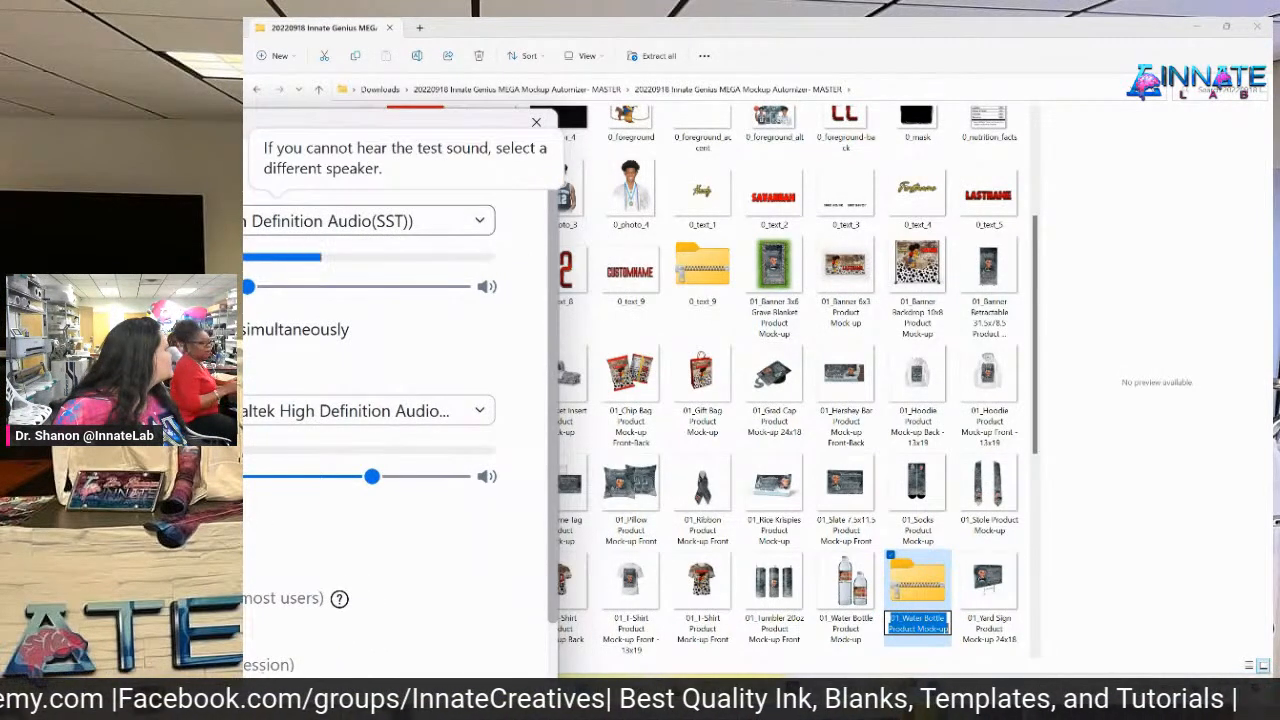
click(368, 221)
click(362, 370)
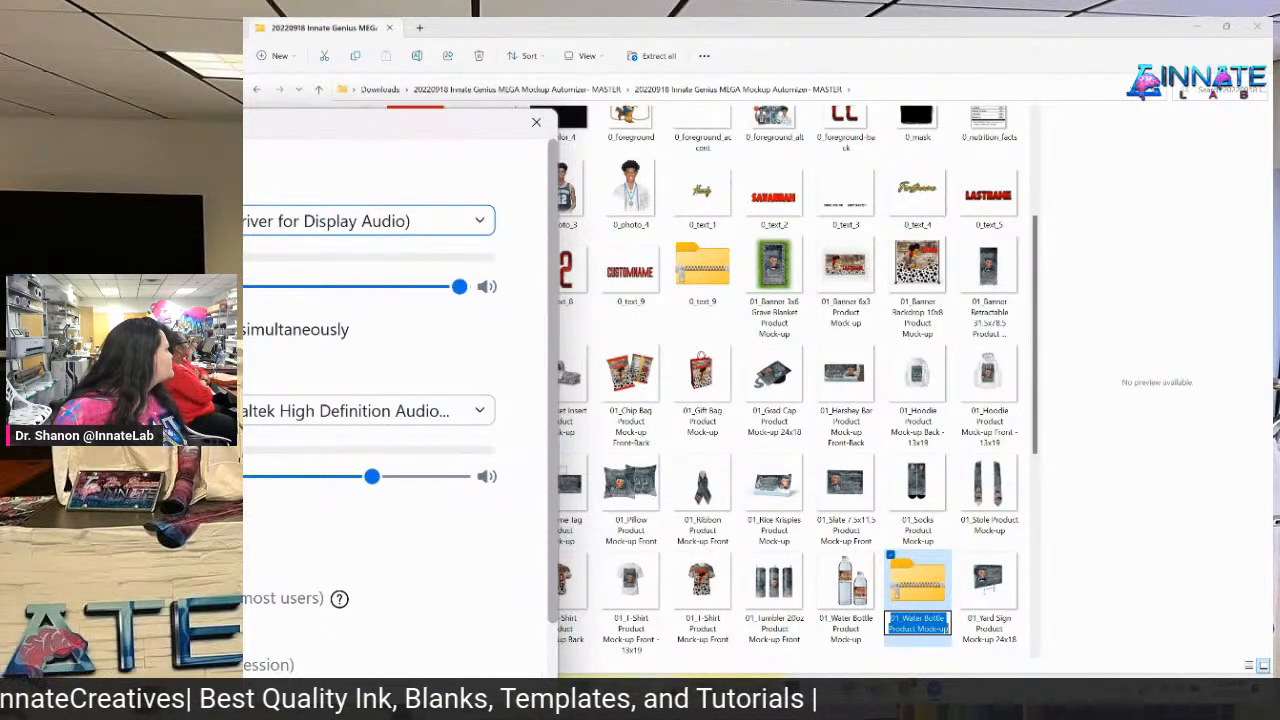
key(alt+F4)
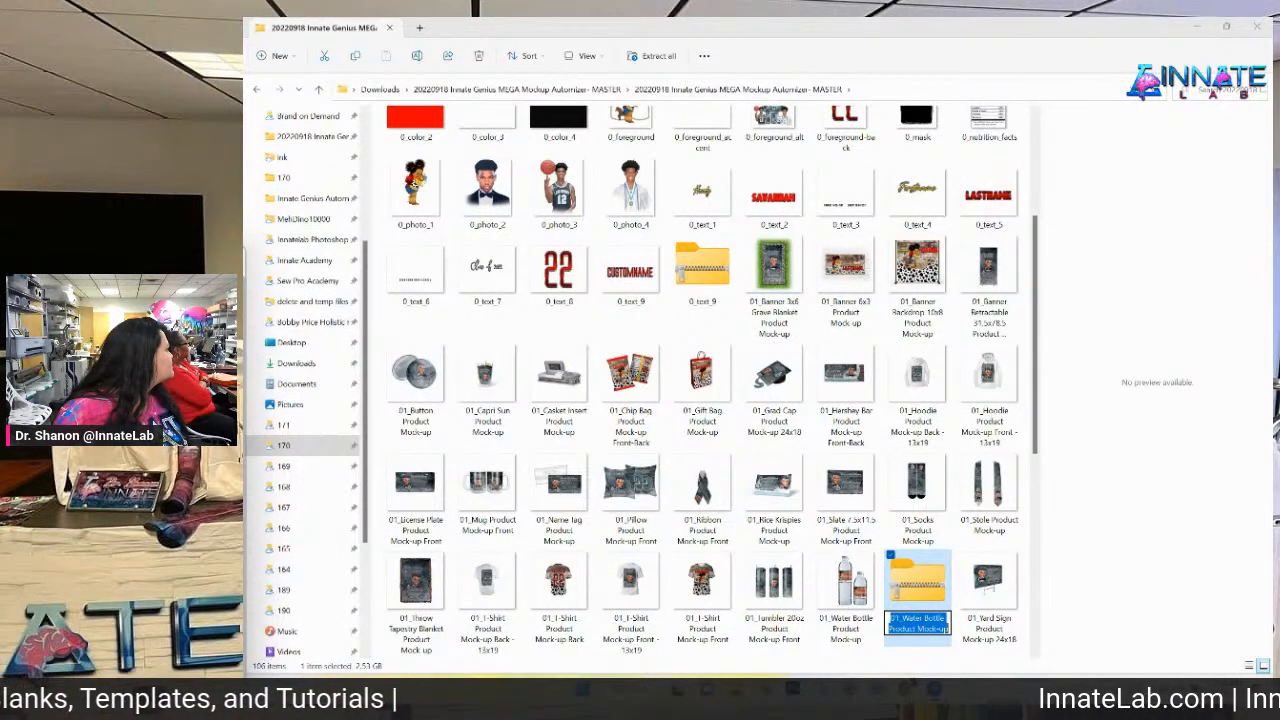
drag(244, 470, 60, 343)
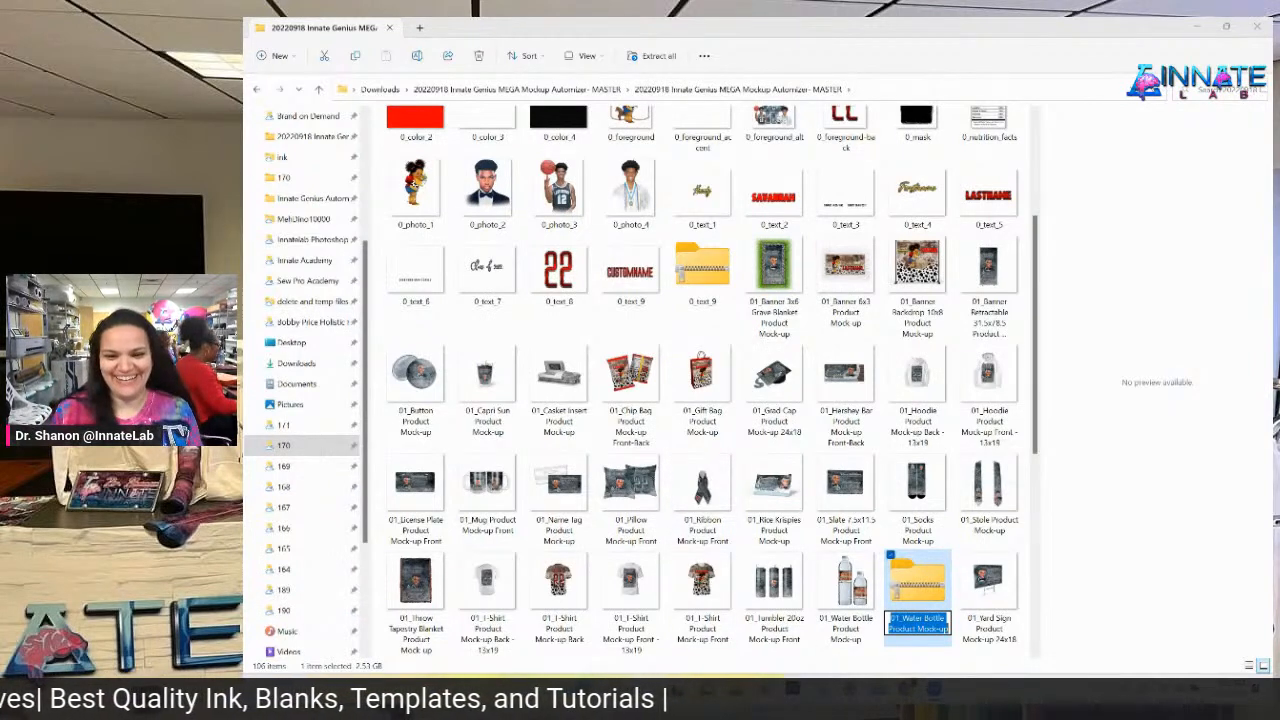
Return to the customer's email reply in Gmail, start attaching a file, and go to the Downloads folder.
mouse_move(903, 692)
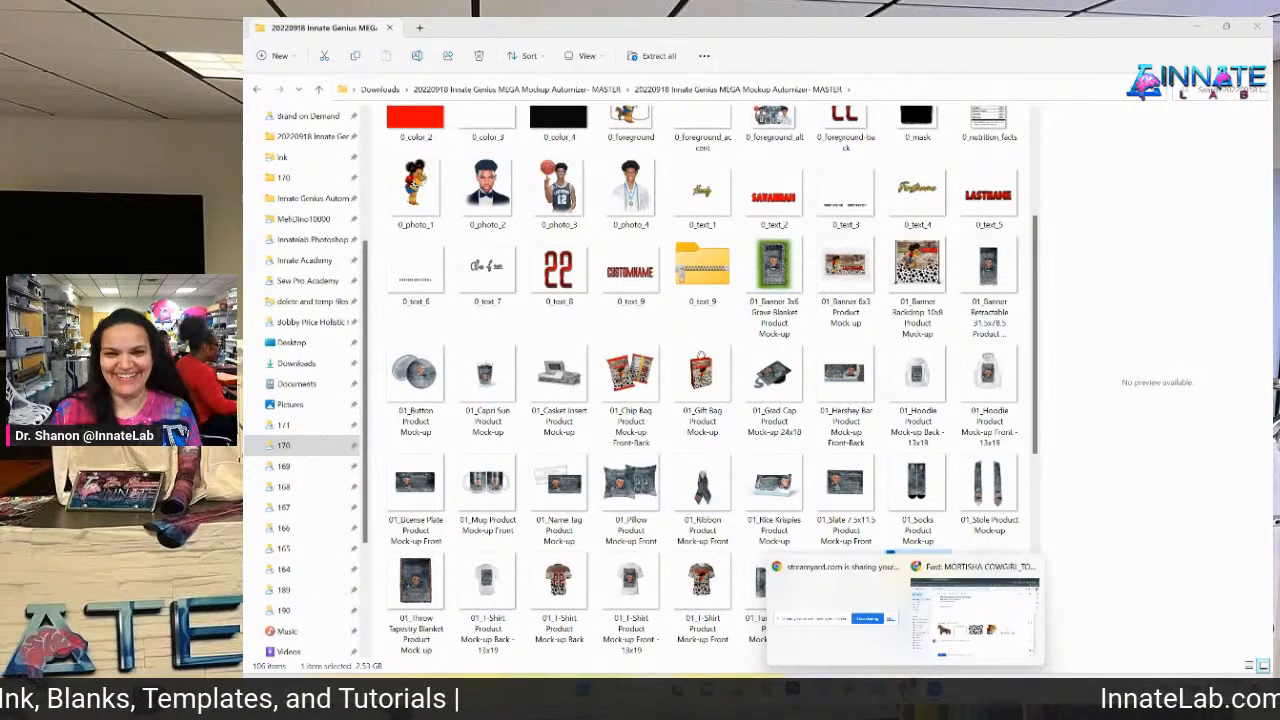
click(960, 621)
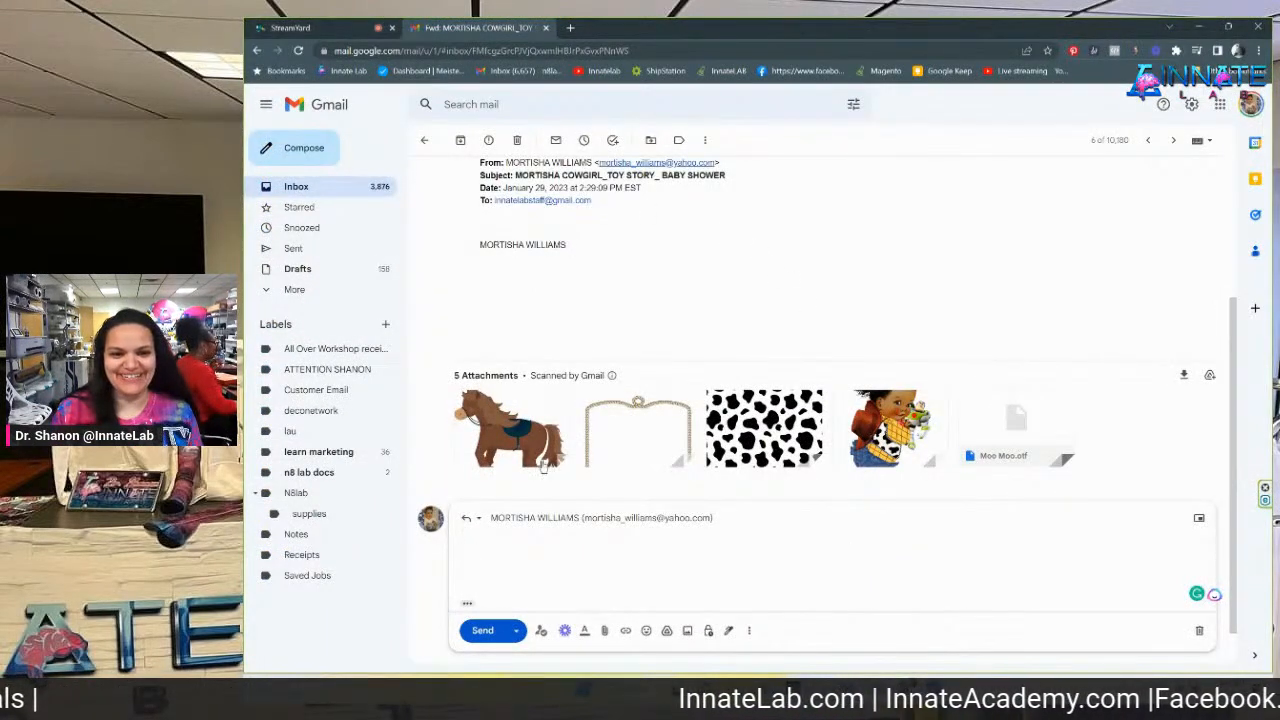
click(605, 632)
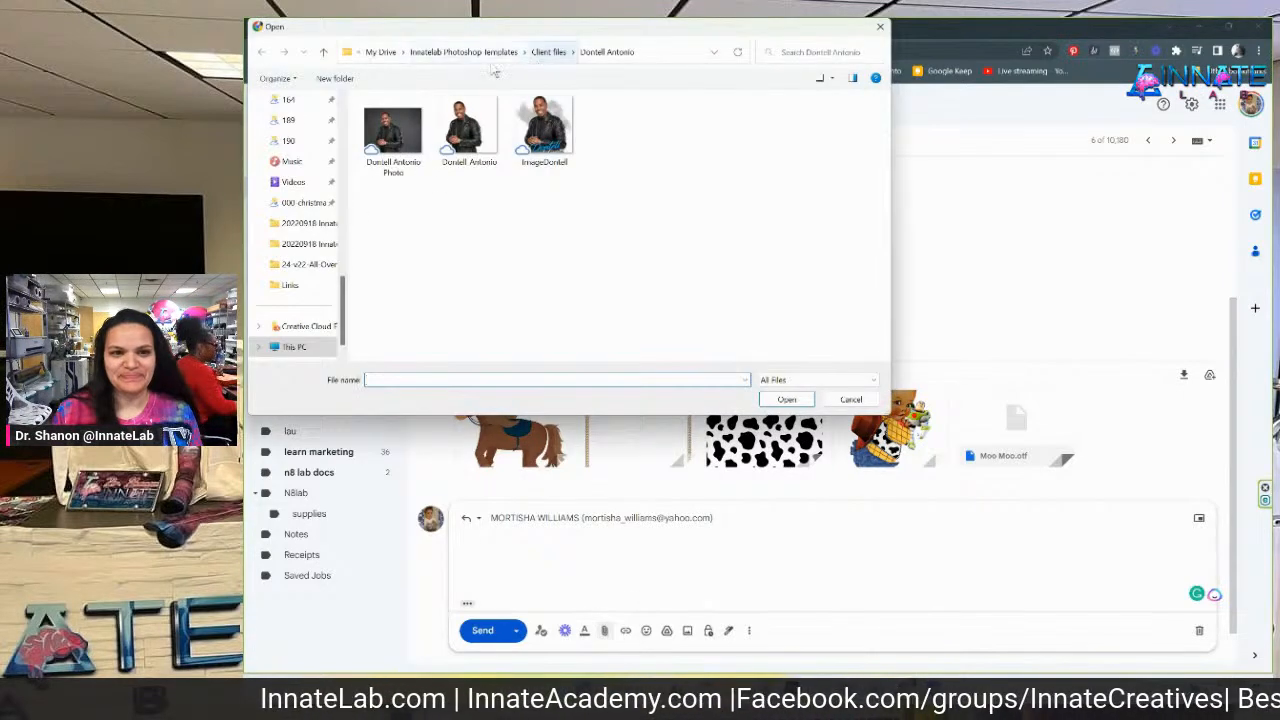
scroll(300, 235, up, 2)
scroll(305, 243, up, 5)
scroll(301, 200, down, 4)
scroll(300, 220, down, 5)
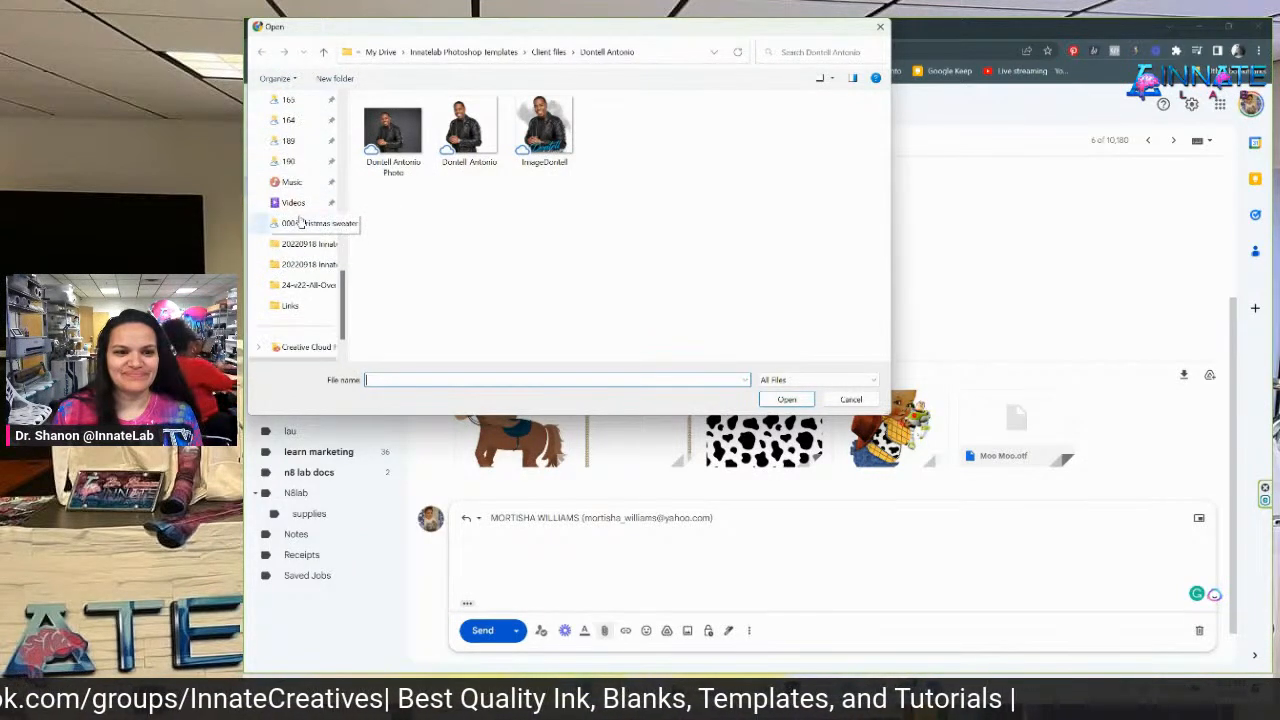
scroll(302, 215, up, 5)
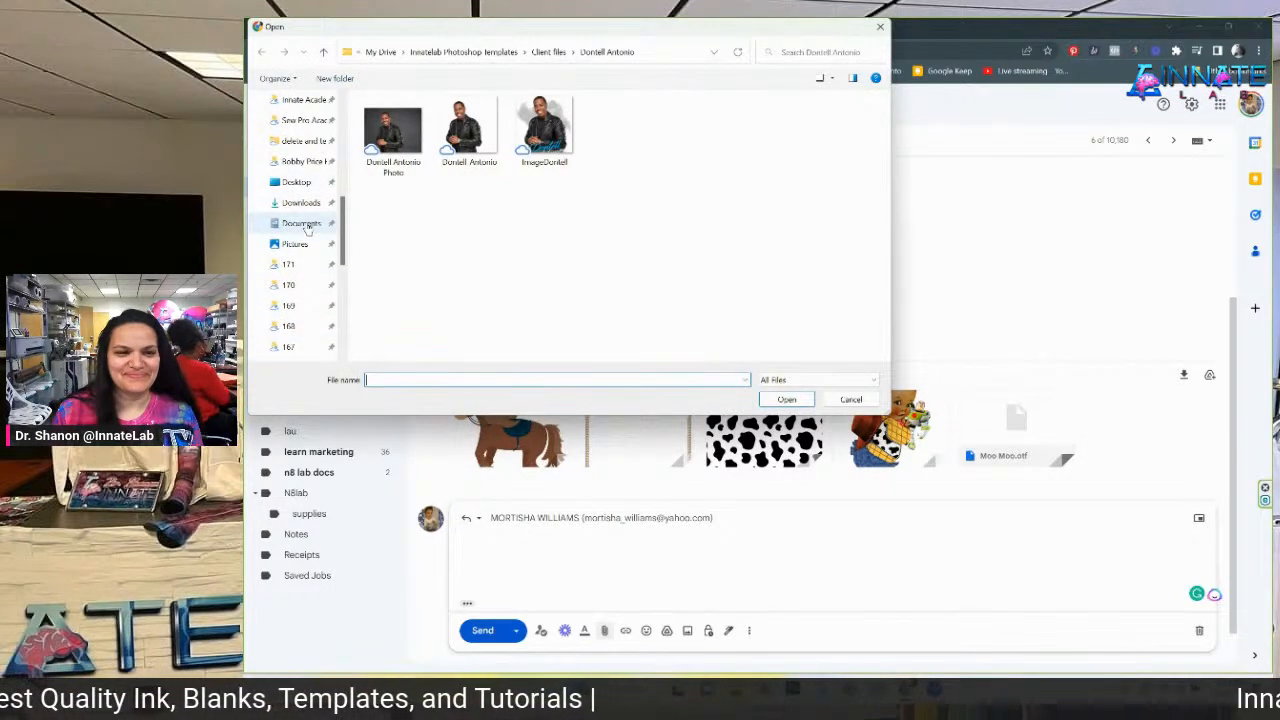
click(306, 204)
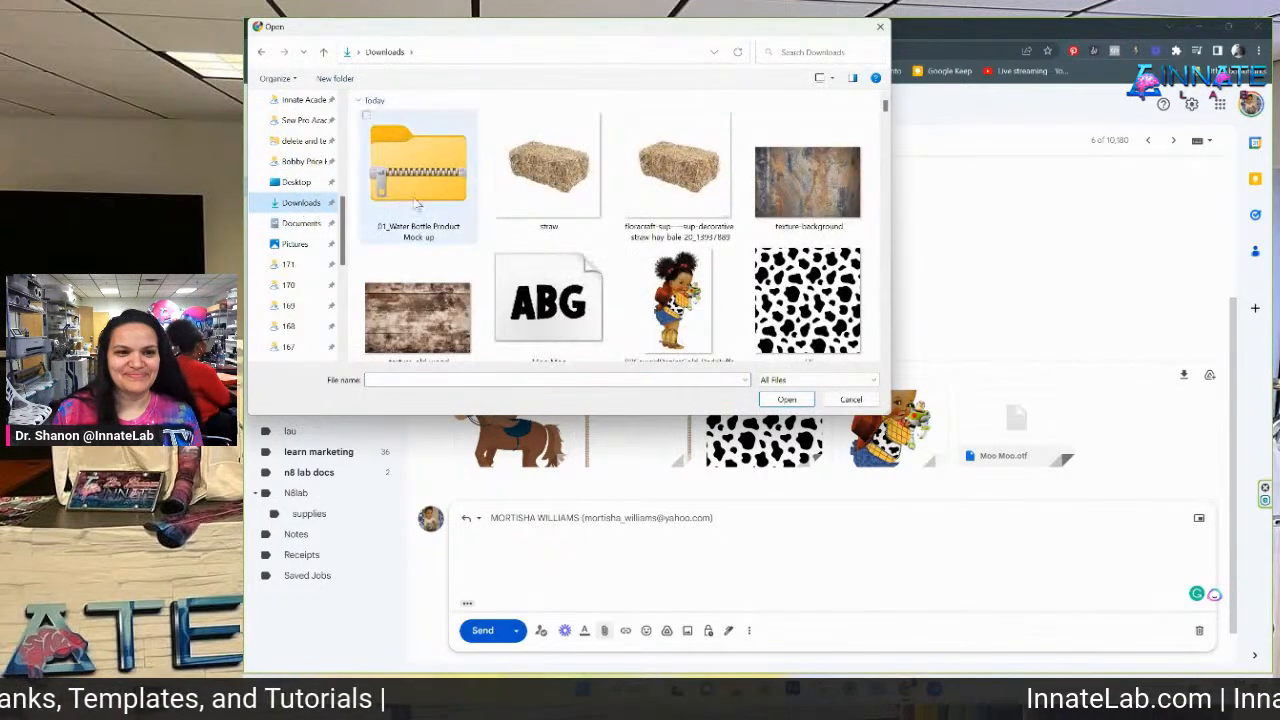
Open the nested 20220918 Innate Genius MEGA Mockup Automizer- MASTER folders in the file picker and sort the files by type.
scroll(500, 210, down, 2)
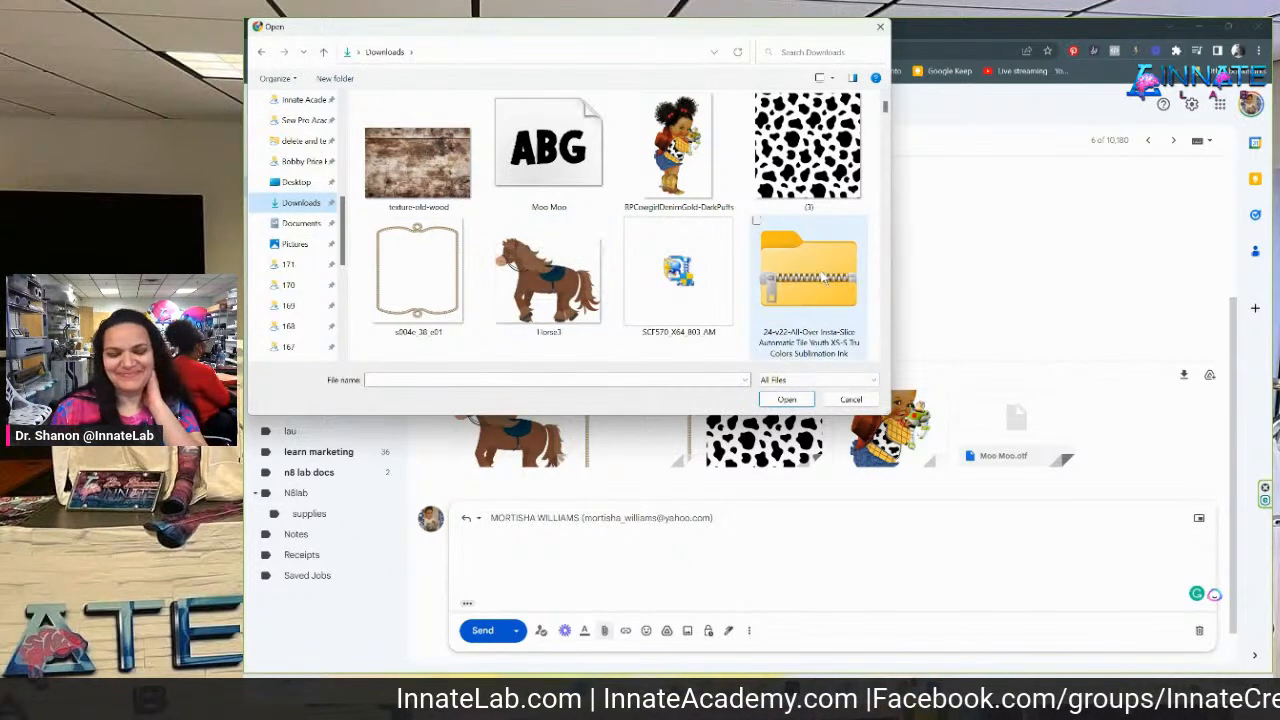
scroll(822, 280, down, 2)
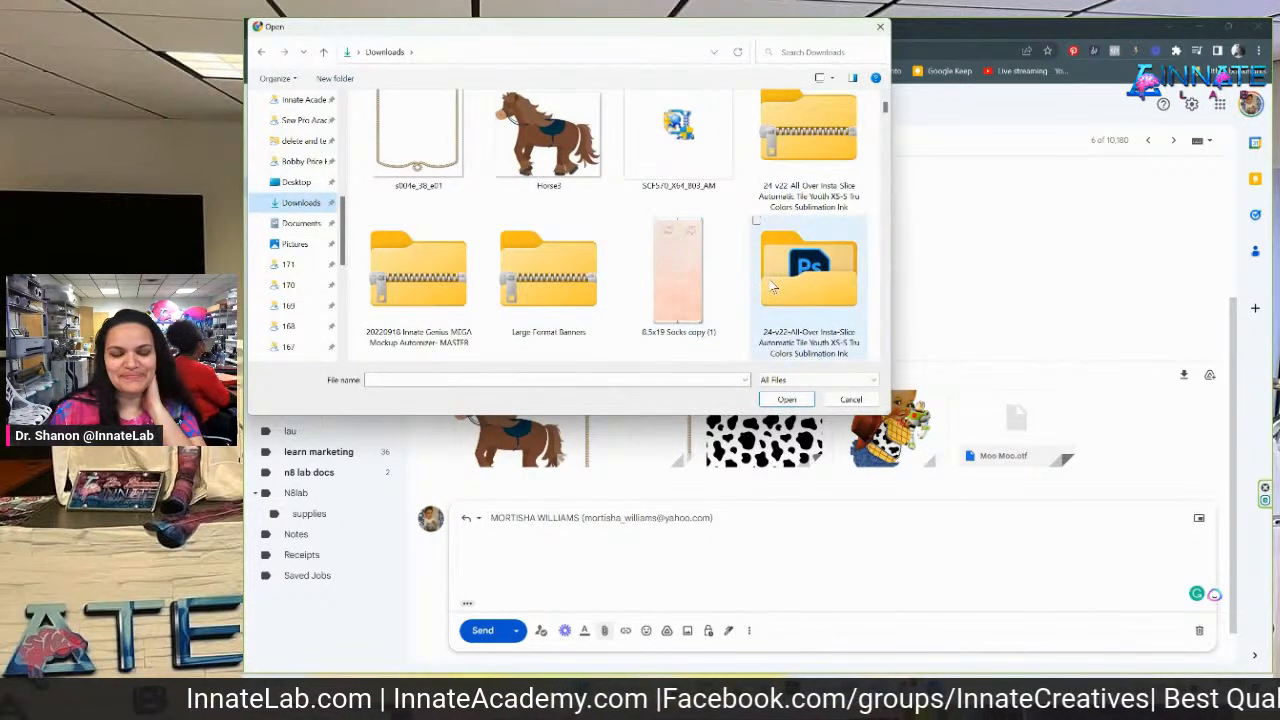
scroll(771, 286, down, 2)
double_click(437, 273)
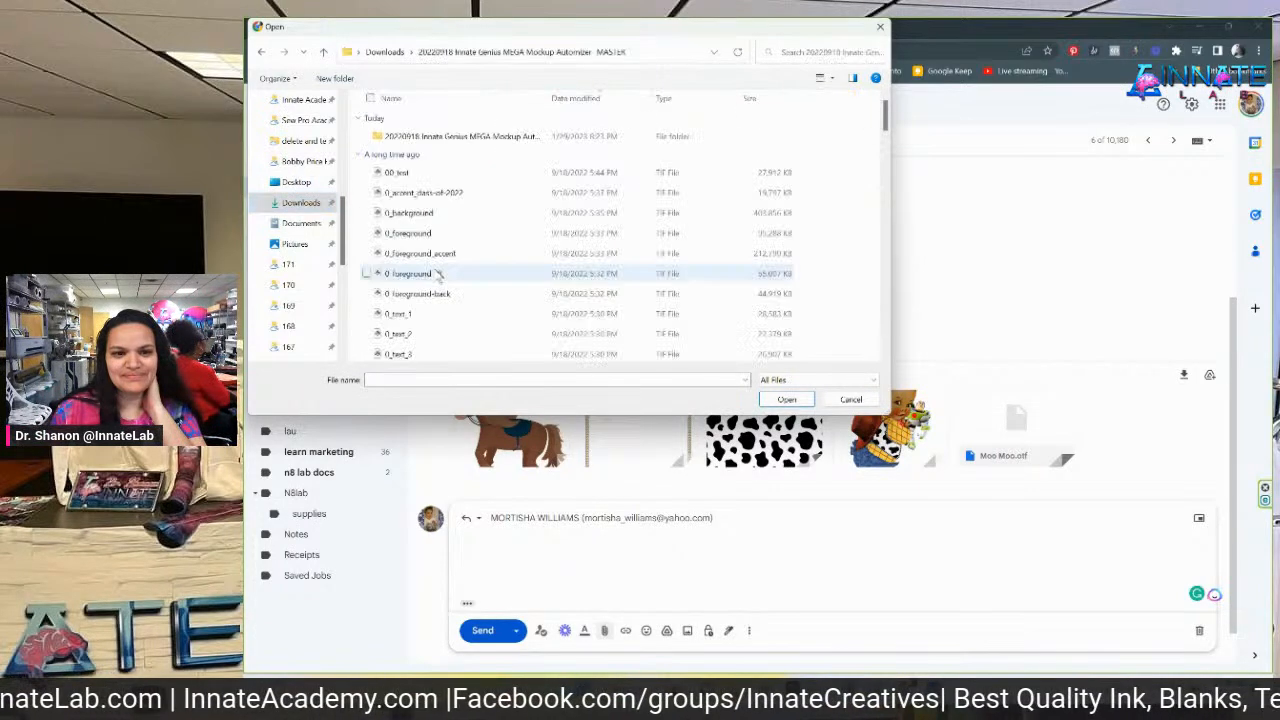
double_click(440, 137)
scroll(457, 217, down, 10)
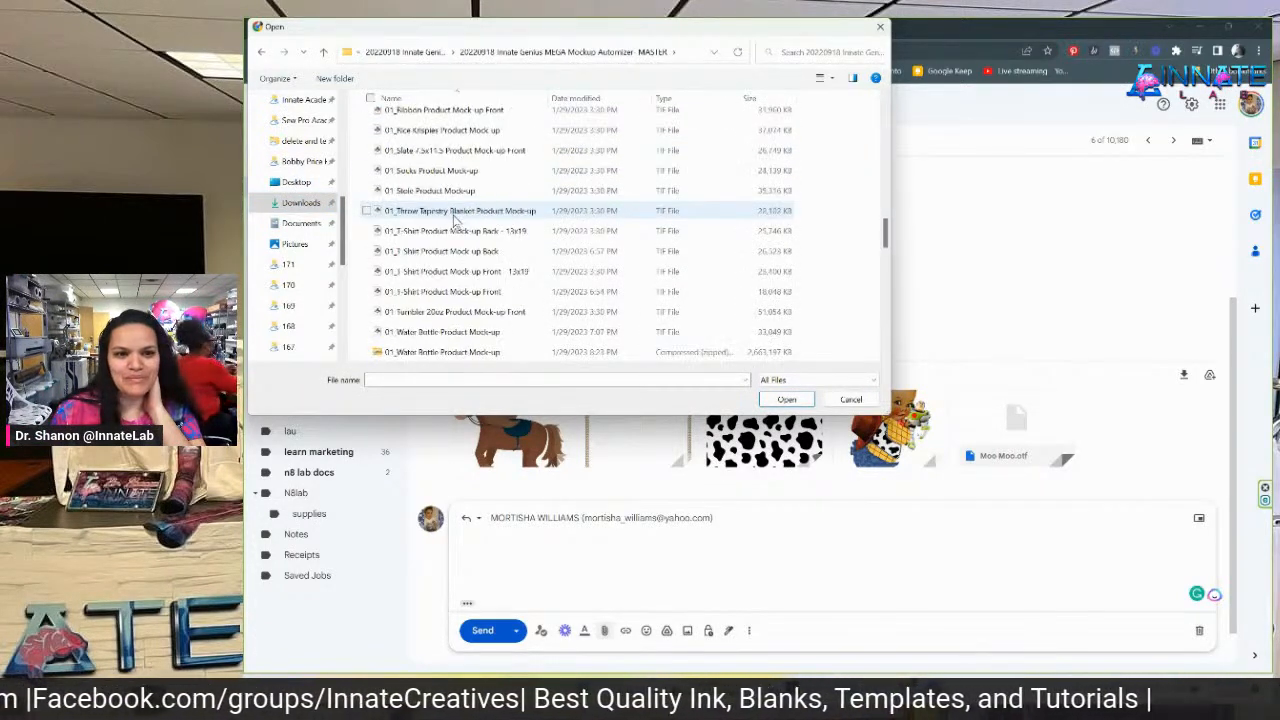
scroll(460, 210, up, 10)
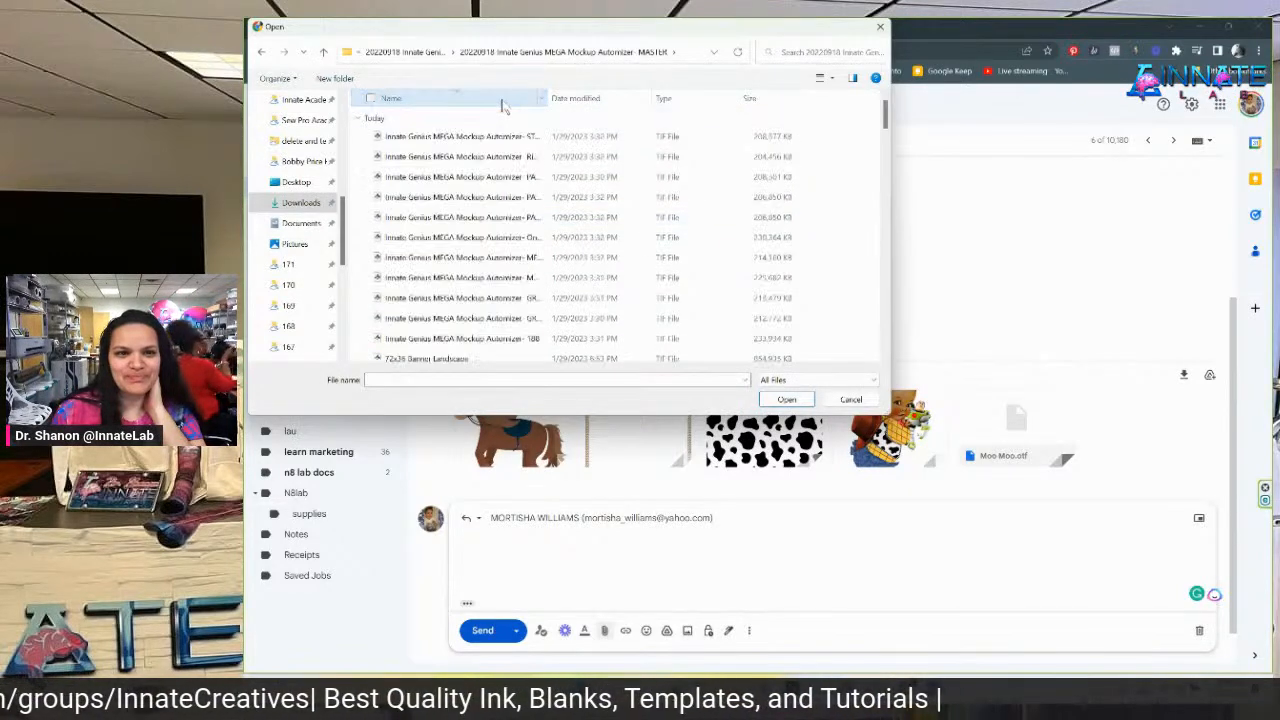
scroll(487, 177, down, 10)
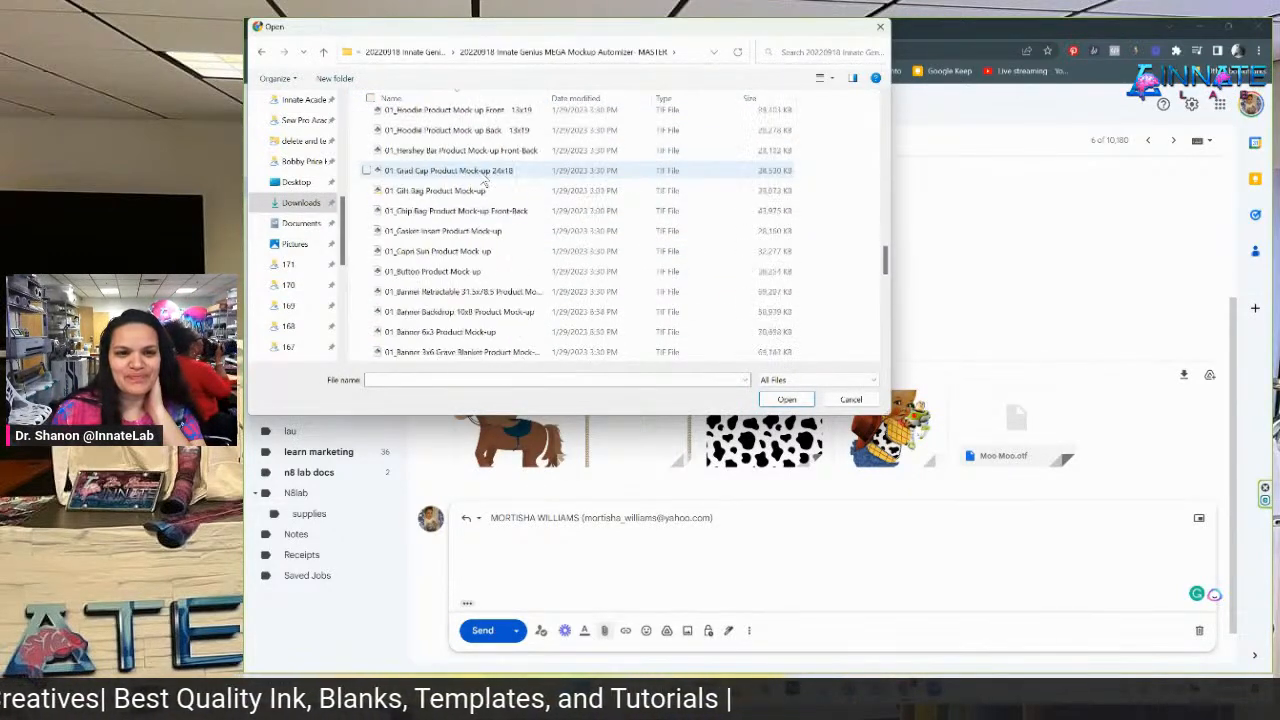
click(665, 98)
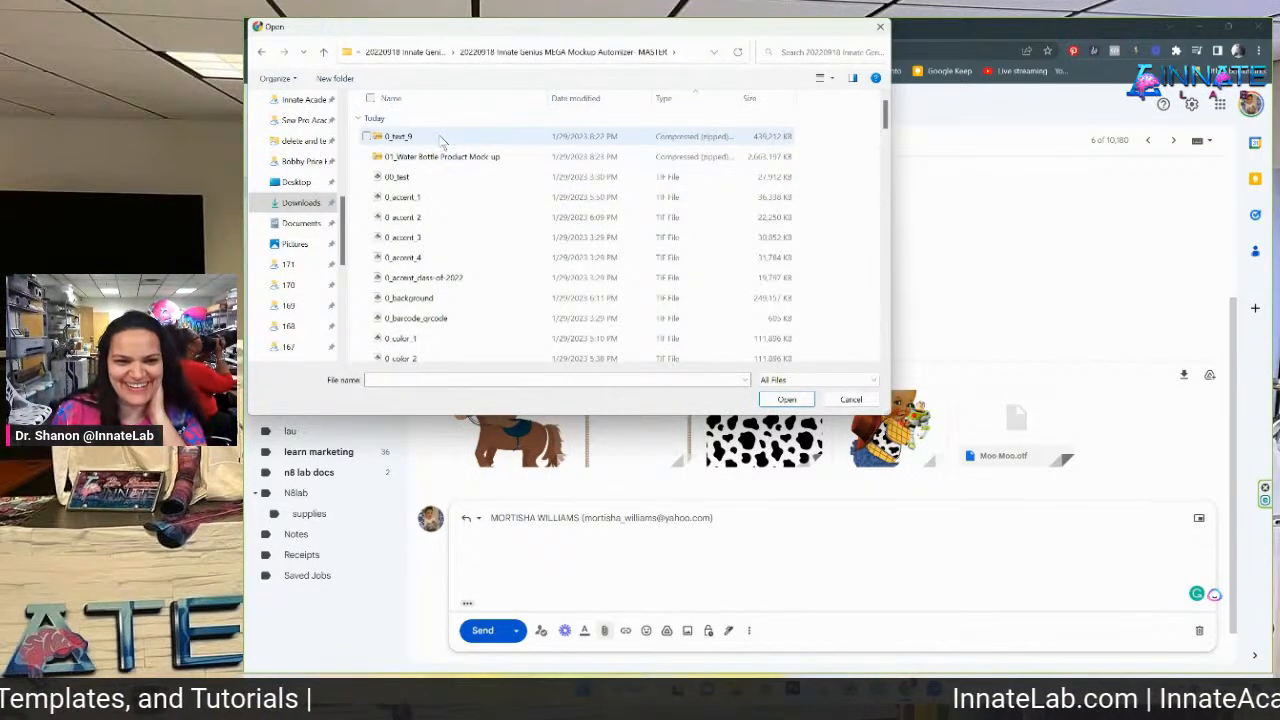
Rename the 0_text_9 ZIP archive as baby cowgirl skin pack.
click(394, 139)
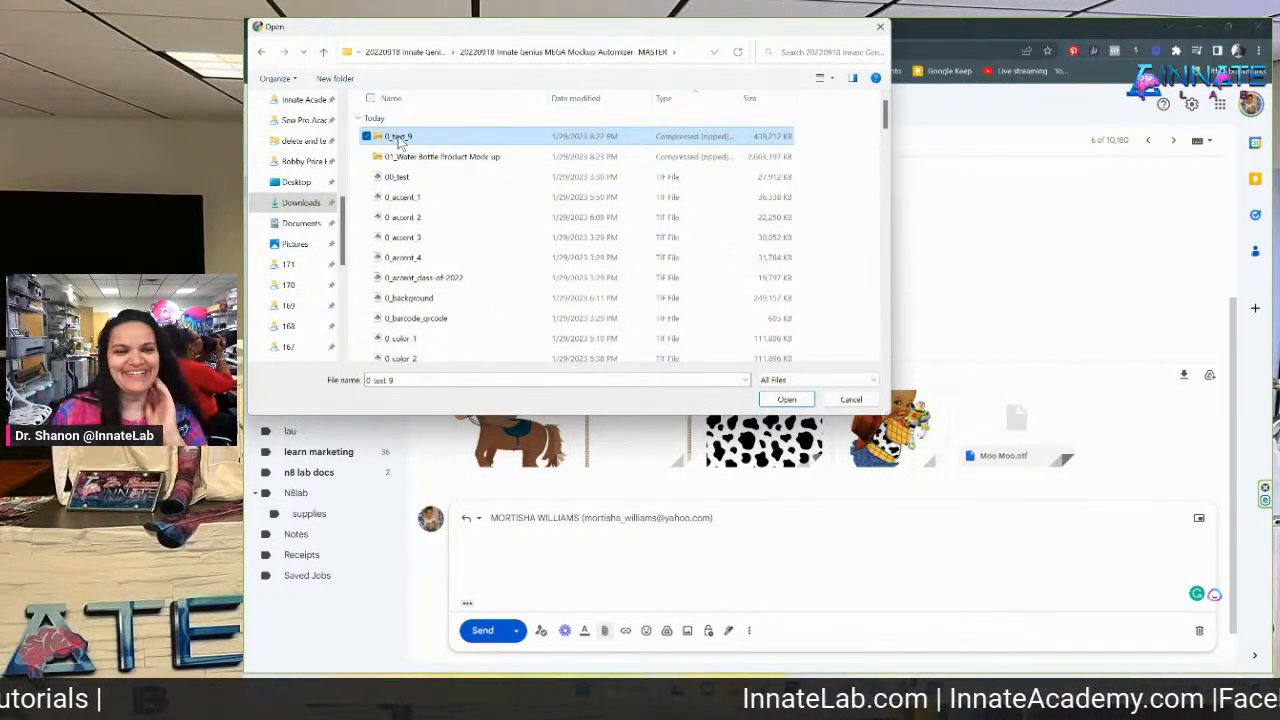
click(398, 140)
text(hair)
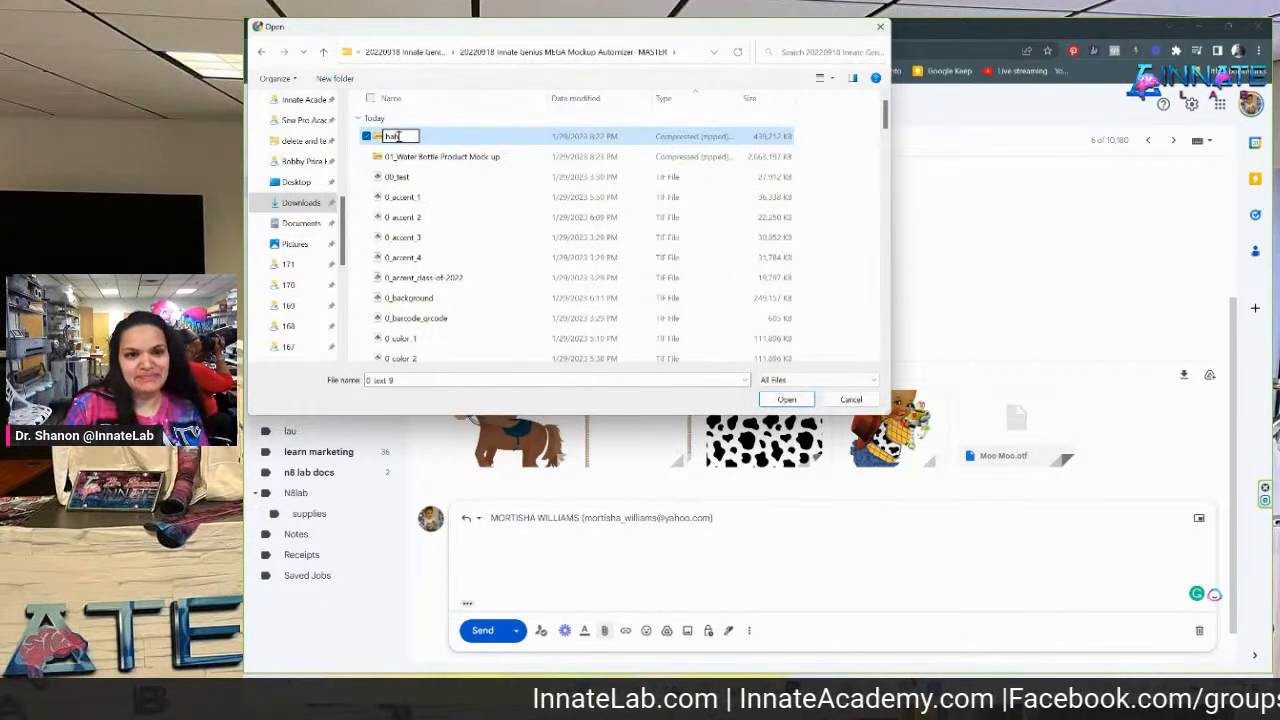
text( cow)
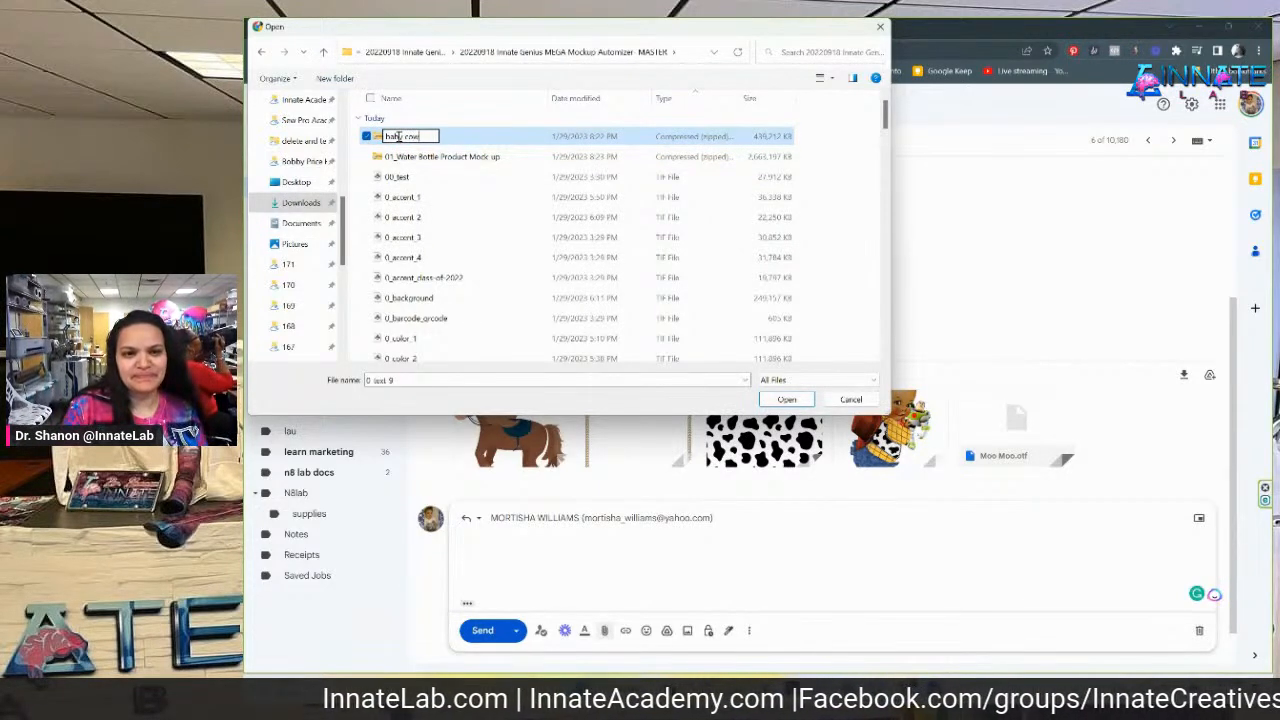
text(girl skin pack)
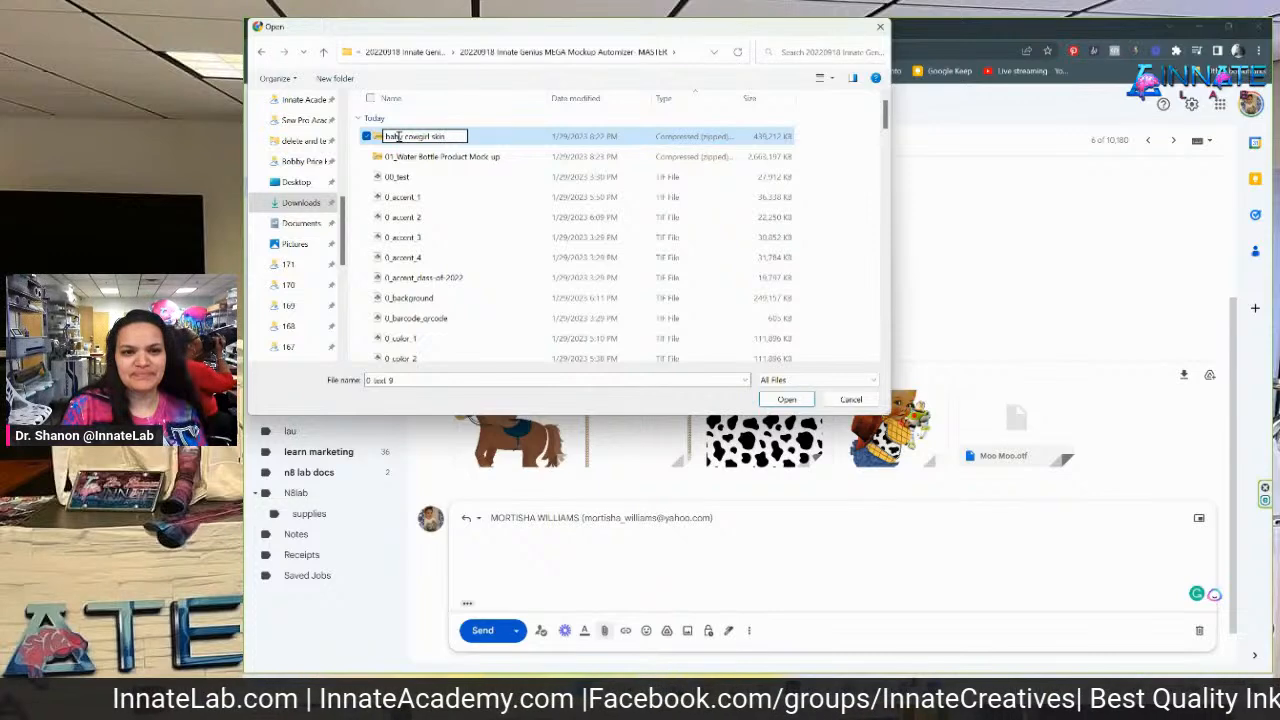
key(Return)
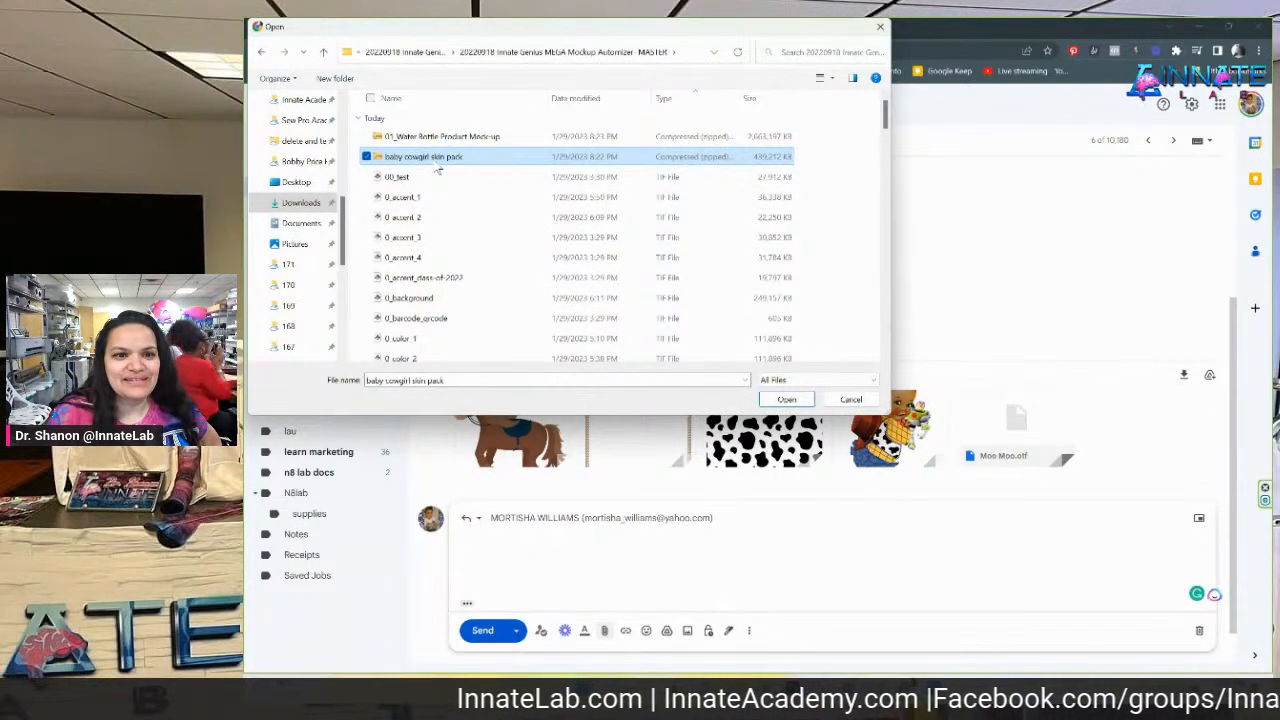
Attach the baby cowgirl skin pack archive to the email reply.
key(F2)
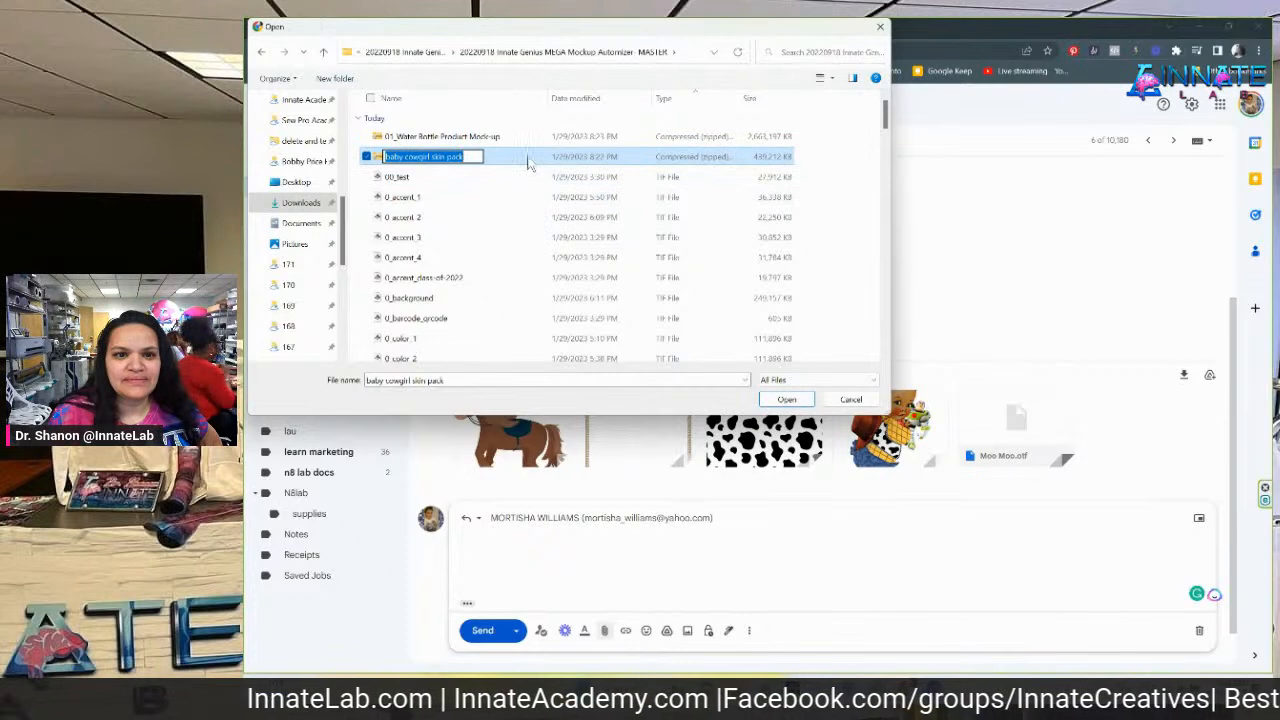
key(Escape)
click(787, 399)
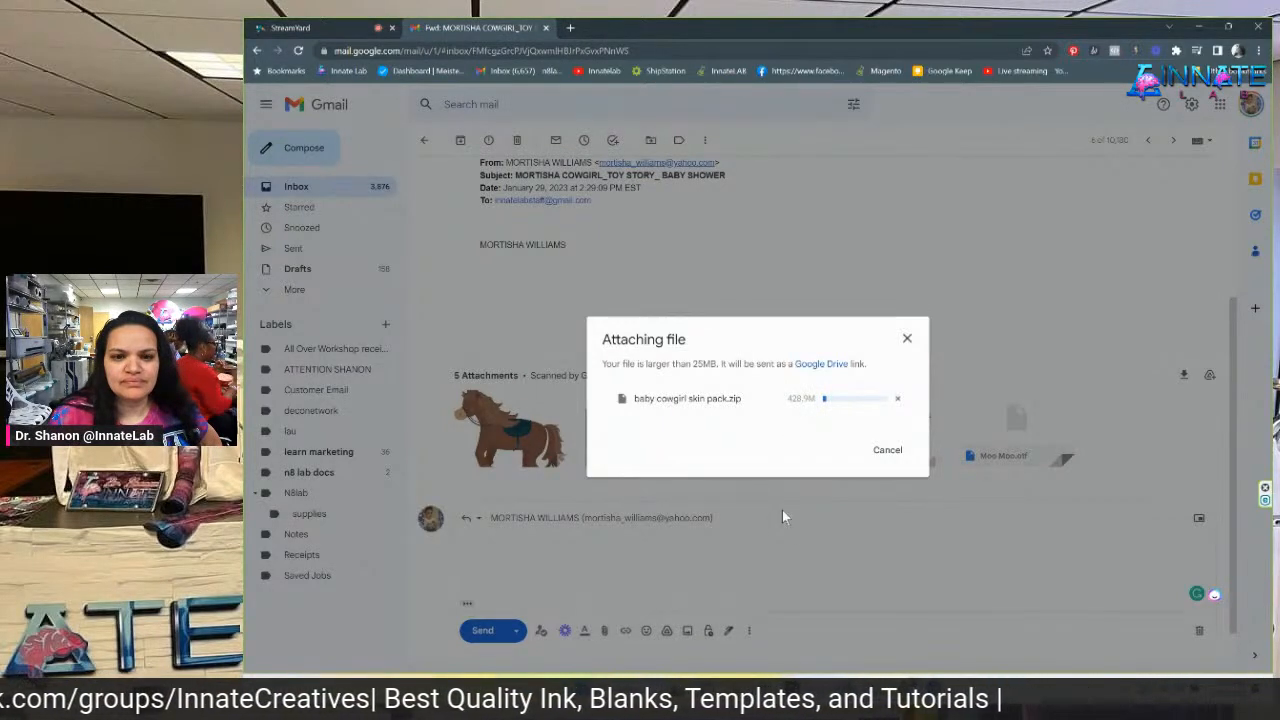
Switch to the mockup folder in File Explorer, open the baby cowgirl skin pack archive, and review the files it contains.
mouse_move(738, 660)
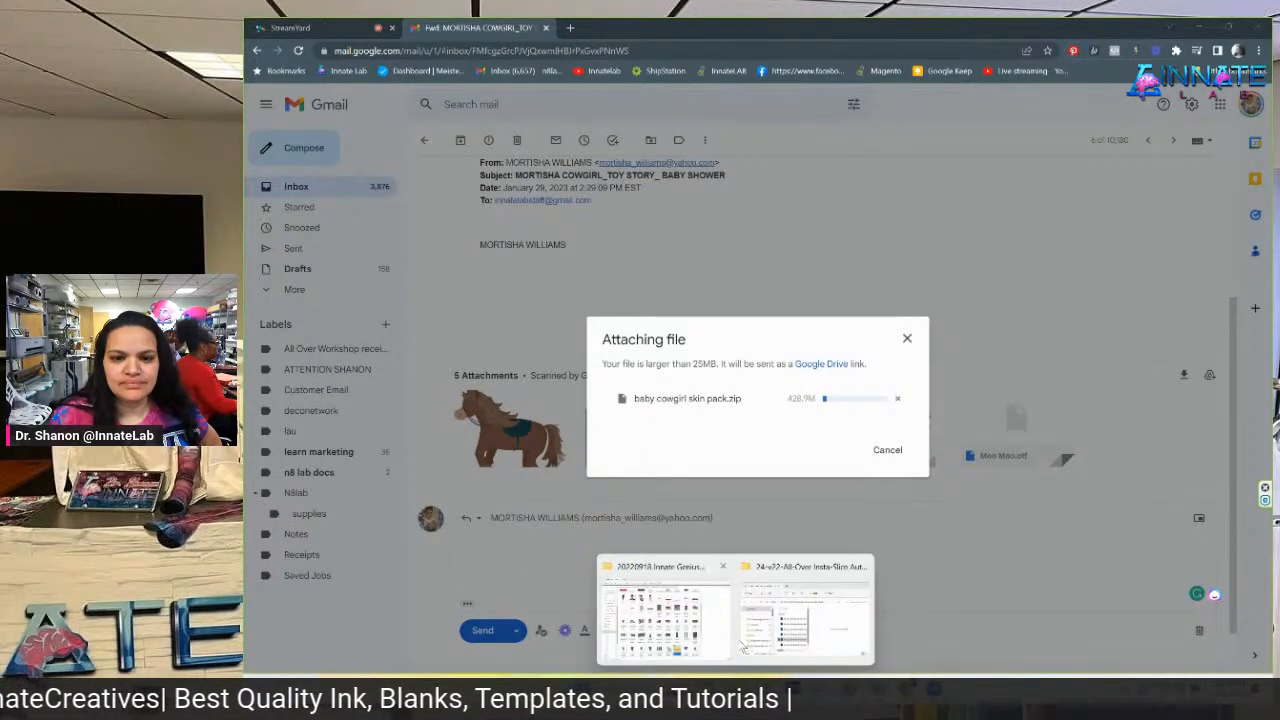
click(662, 612)
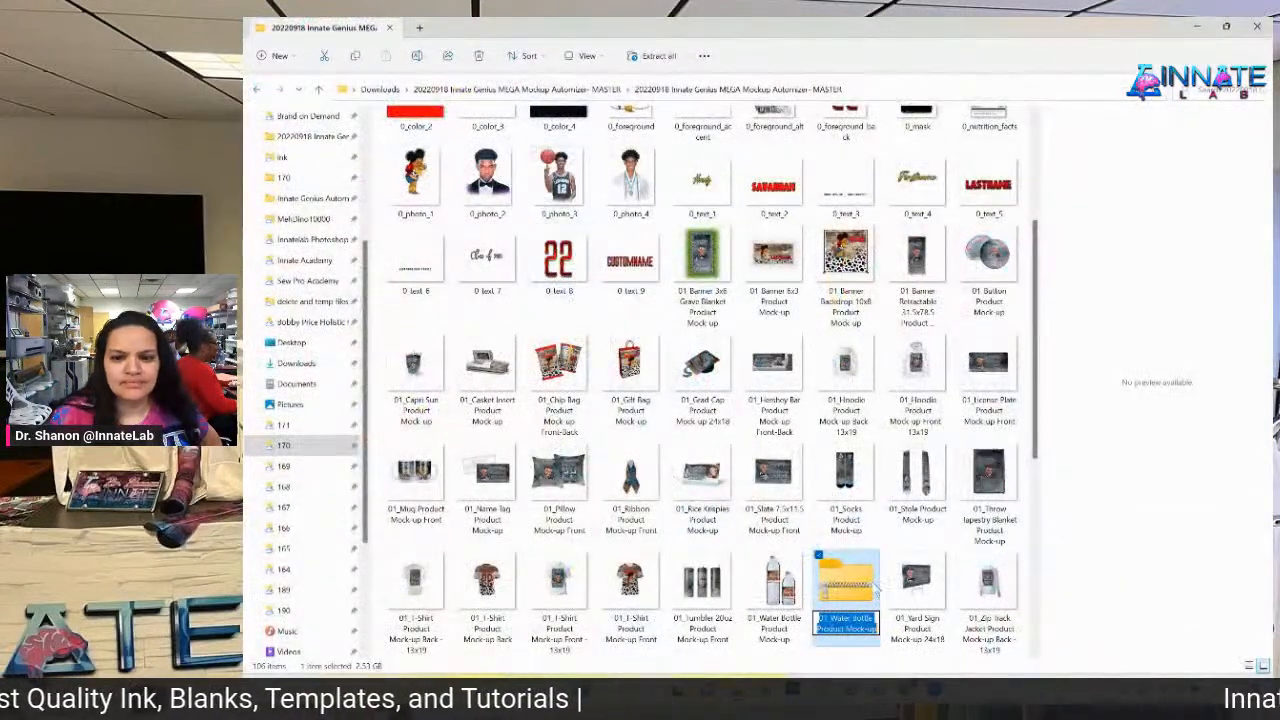
scroll(875, 590, up, 2)
click(988, 162)
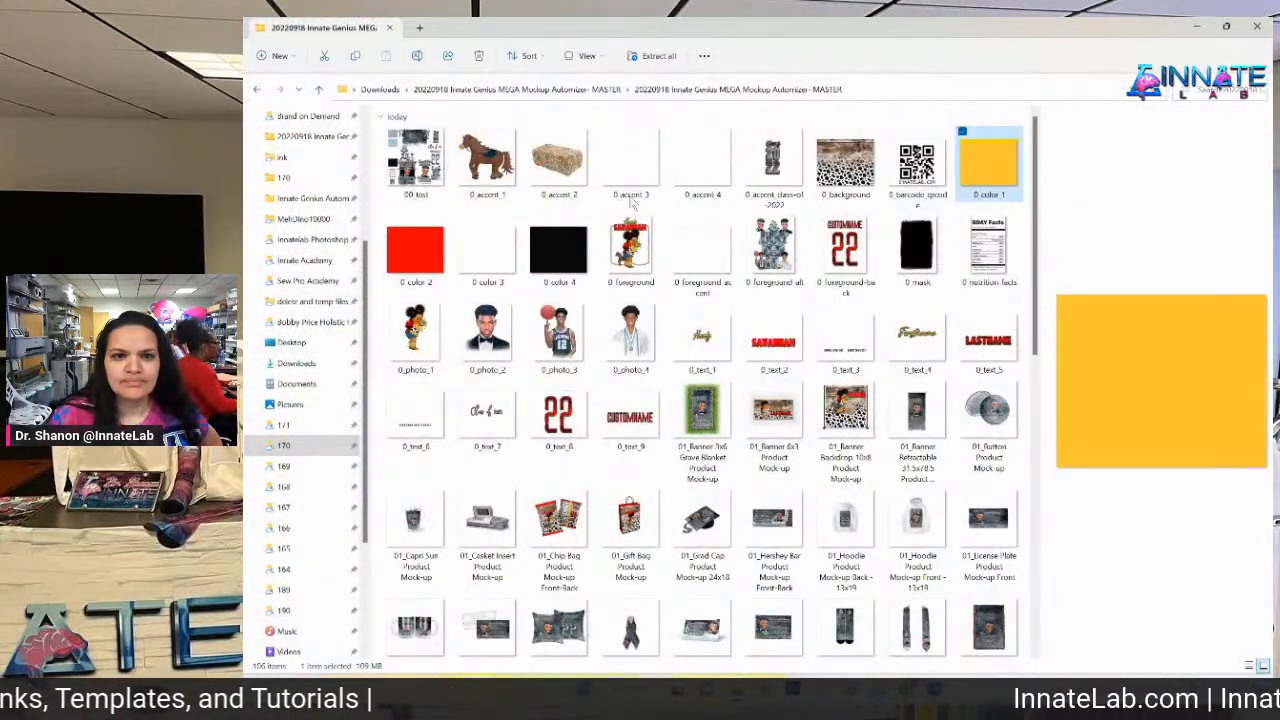
scroll(615, 215, down, 10)
click(704, 486)
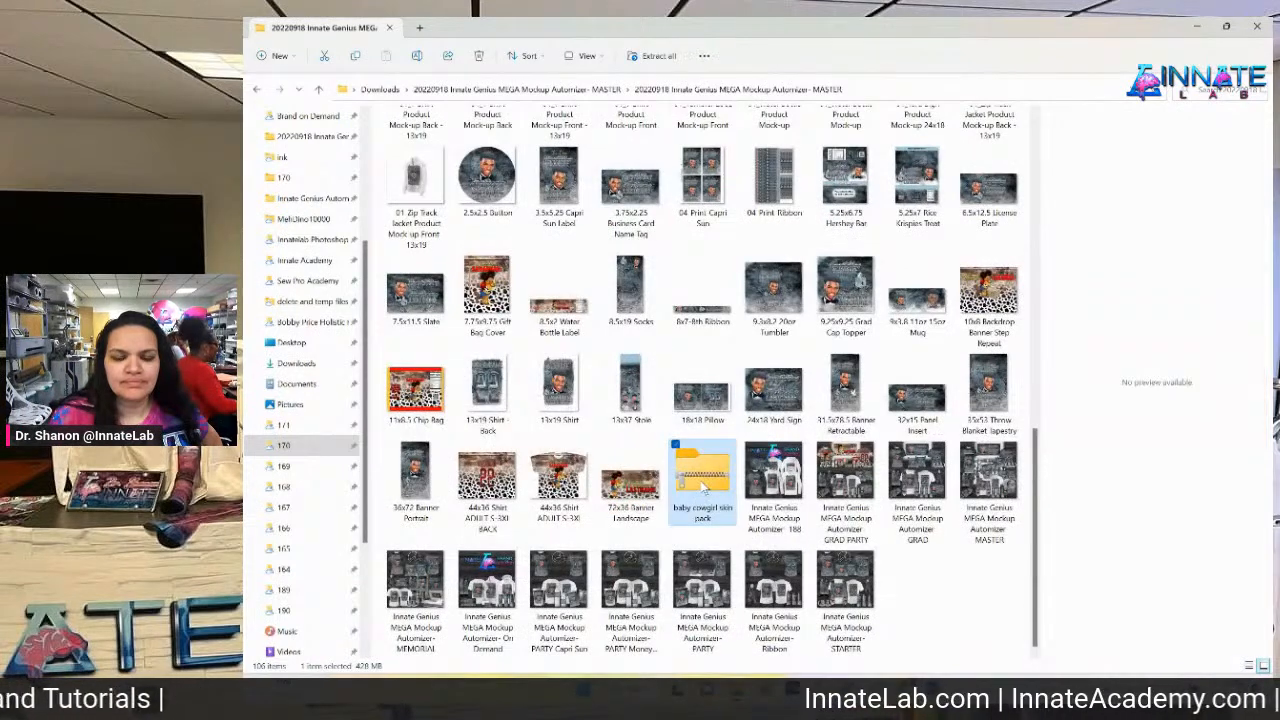
double_click(704, 486)
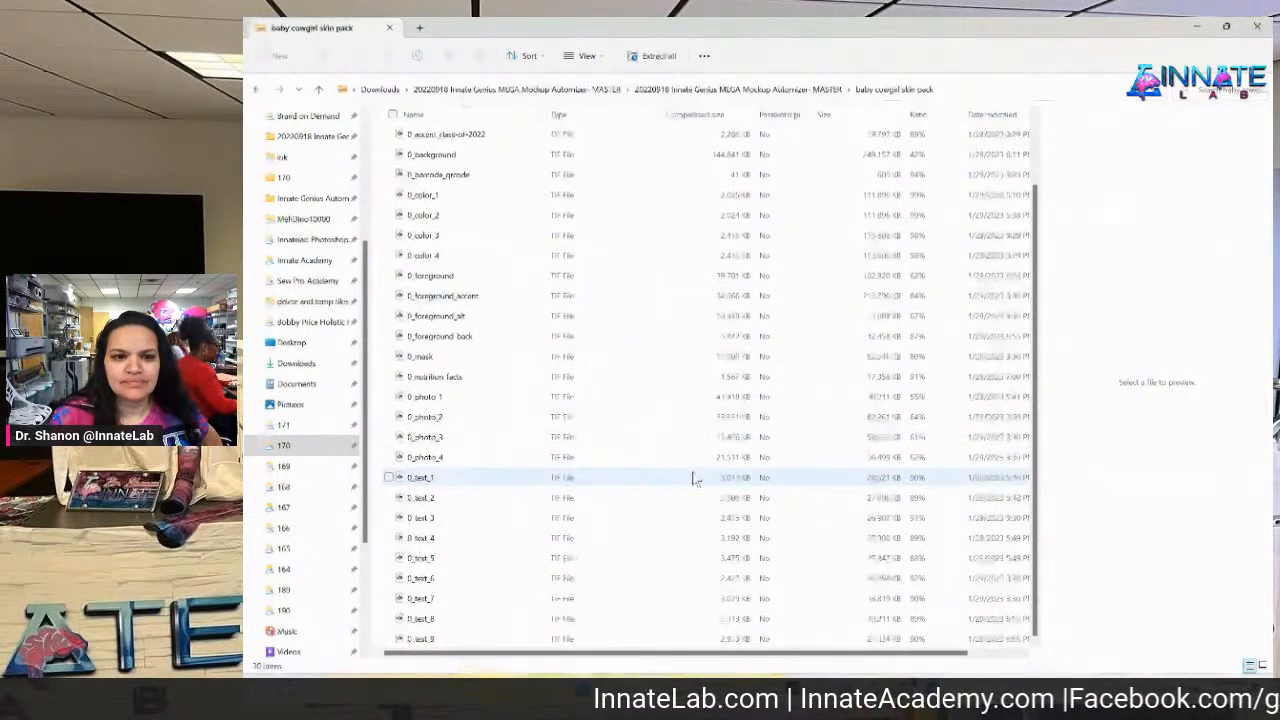
scroll(696, 480, up, 2)
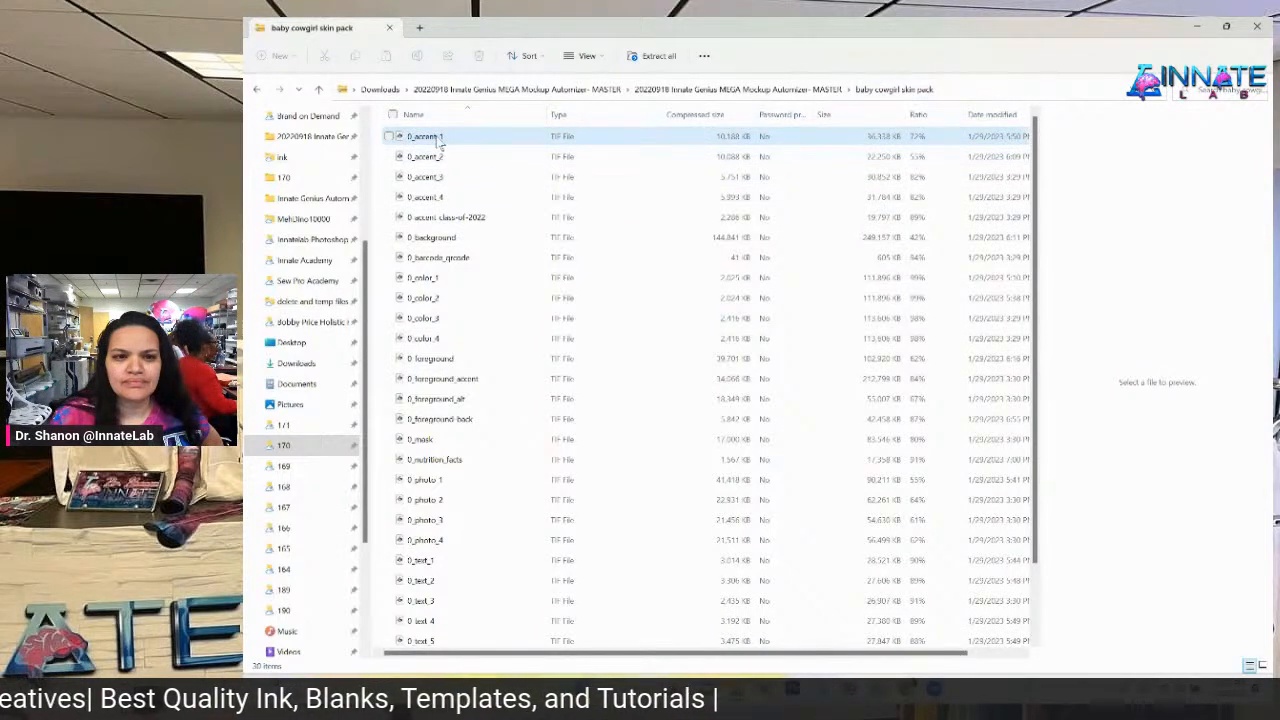
scroll(438, 437, down, 2)
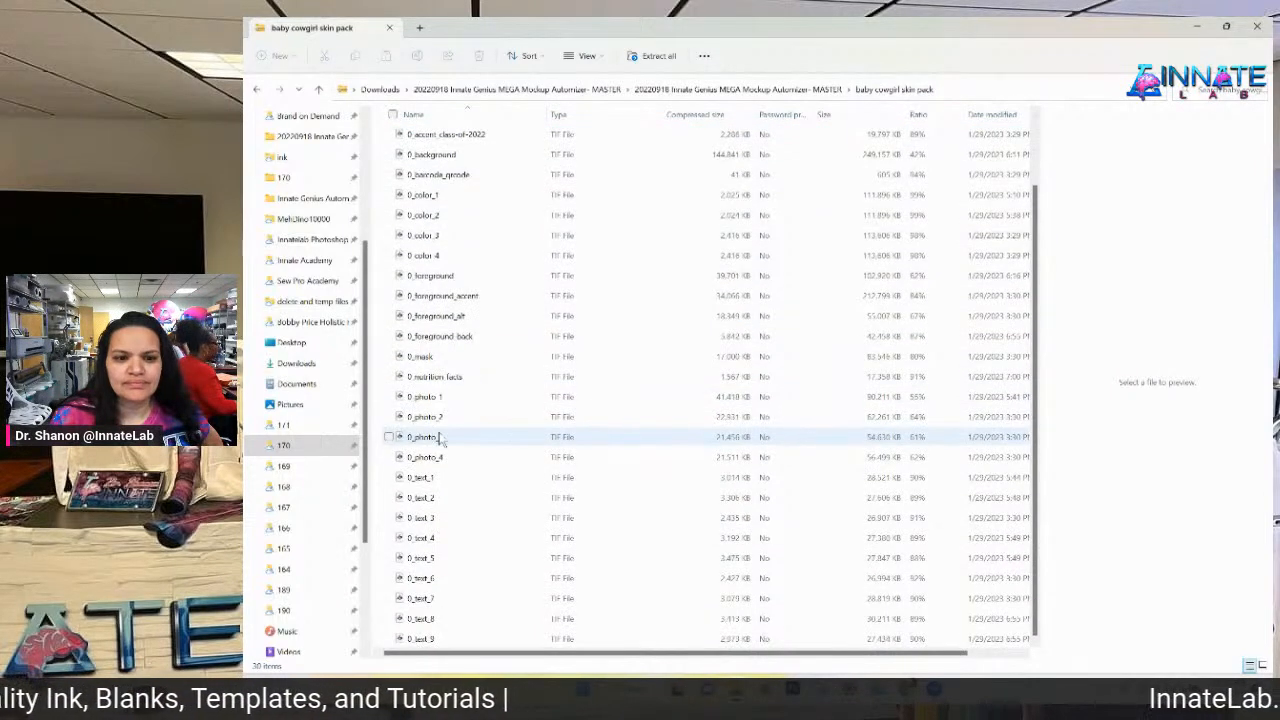
Return to the mockup folder, open the 44x36 Shirt ADULT S-3XL file in Photoshop, and save it.
scroll(440, 437, up, 2)
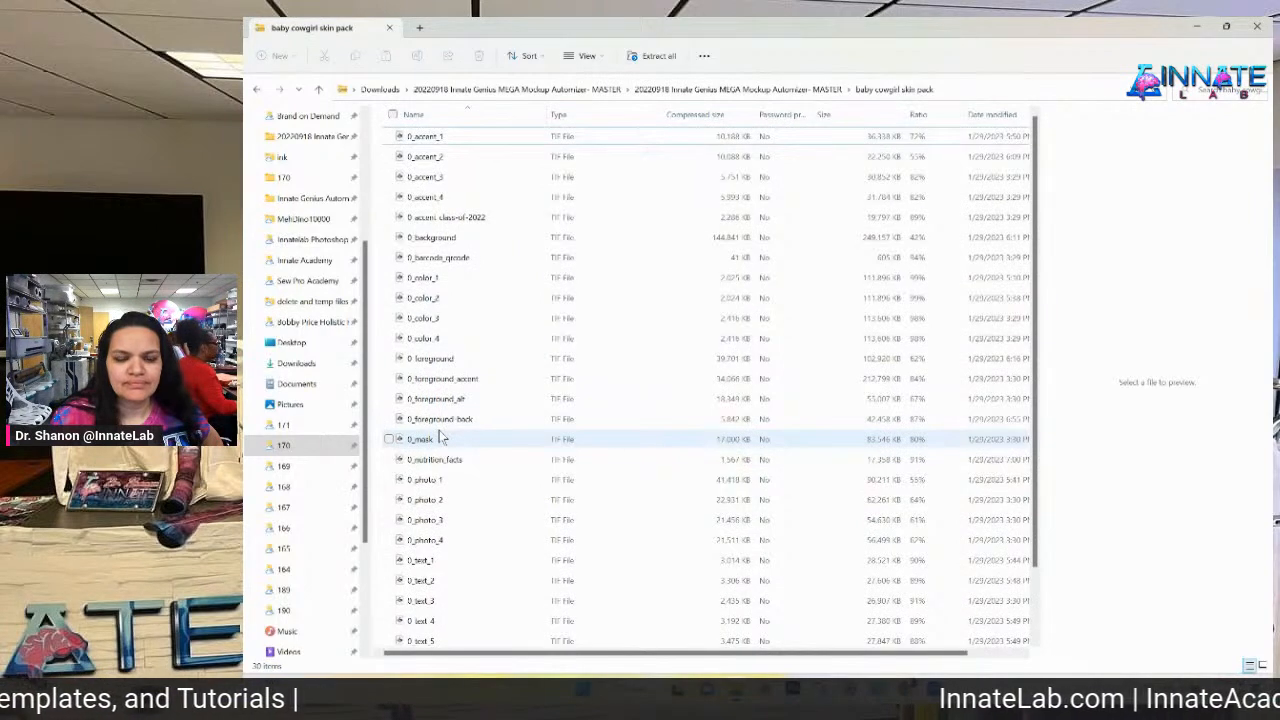
click(737, 92)
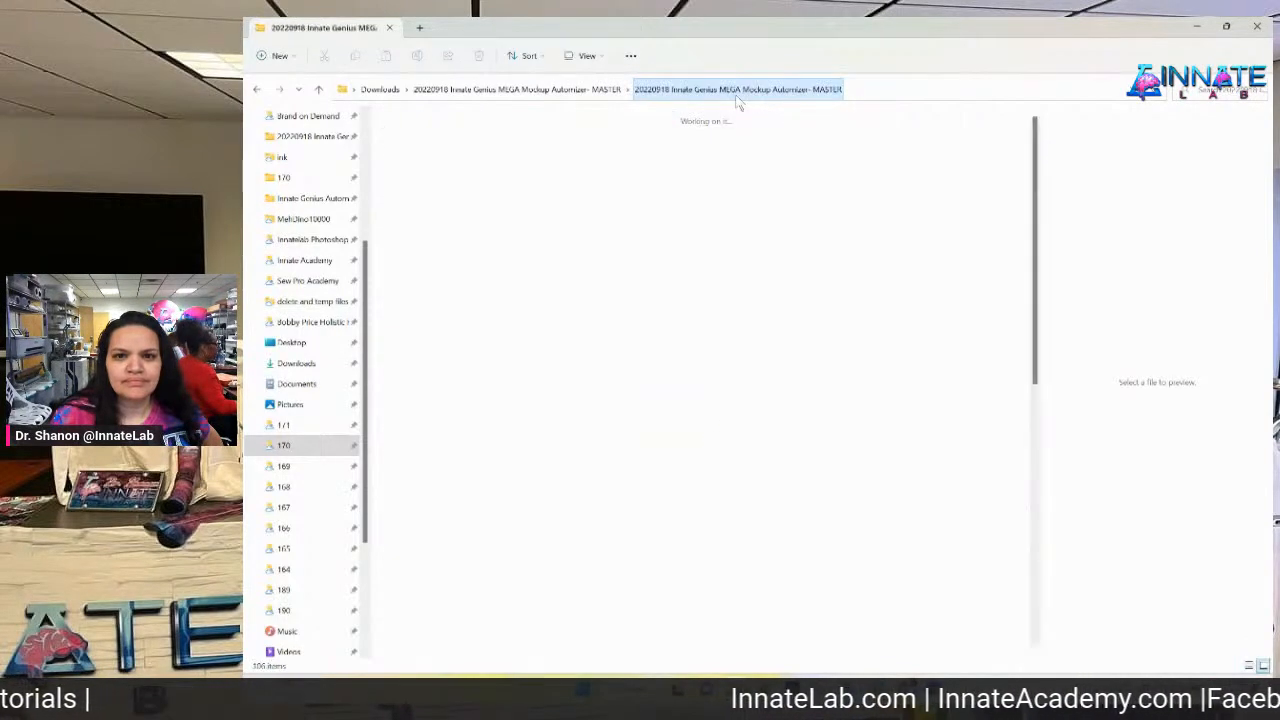
scroll(803, 258, up, 10)
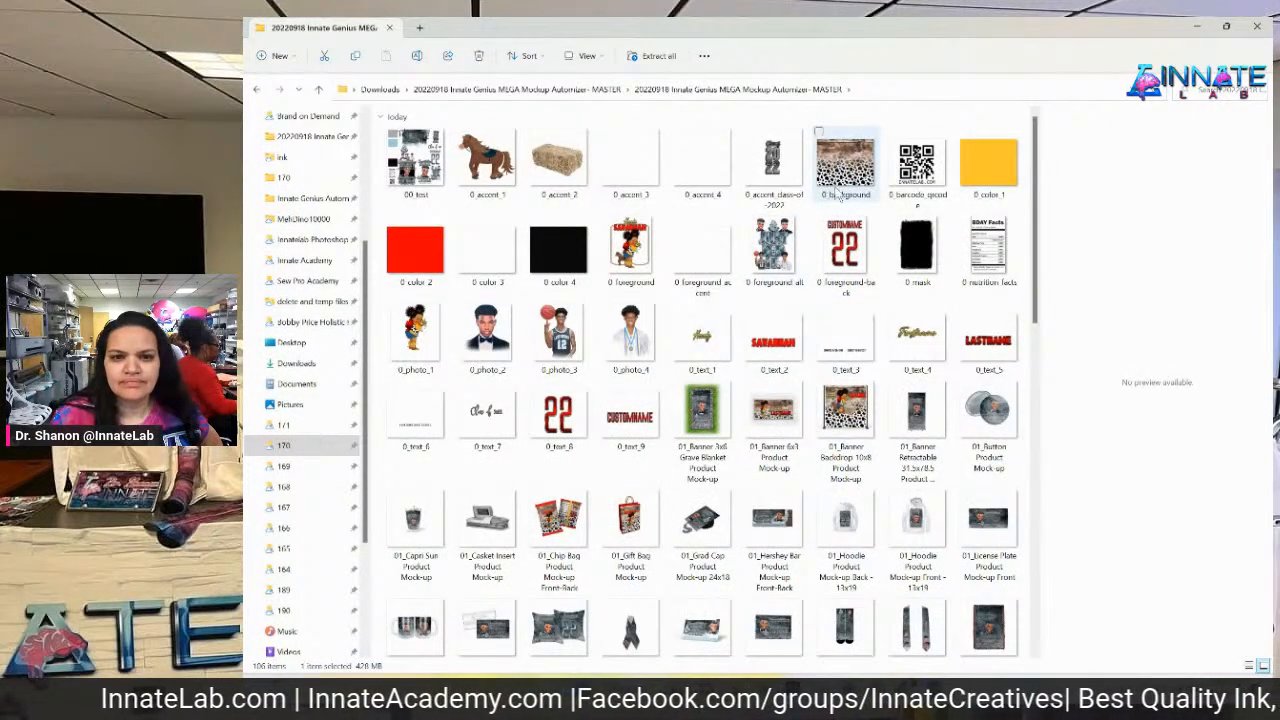
scroll(830, 160, down, 10)
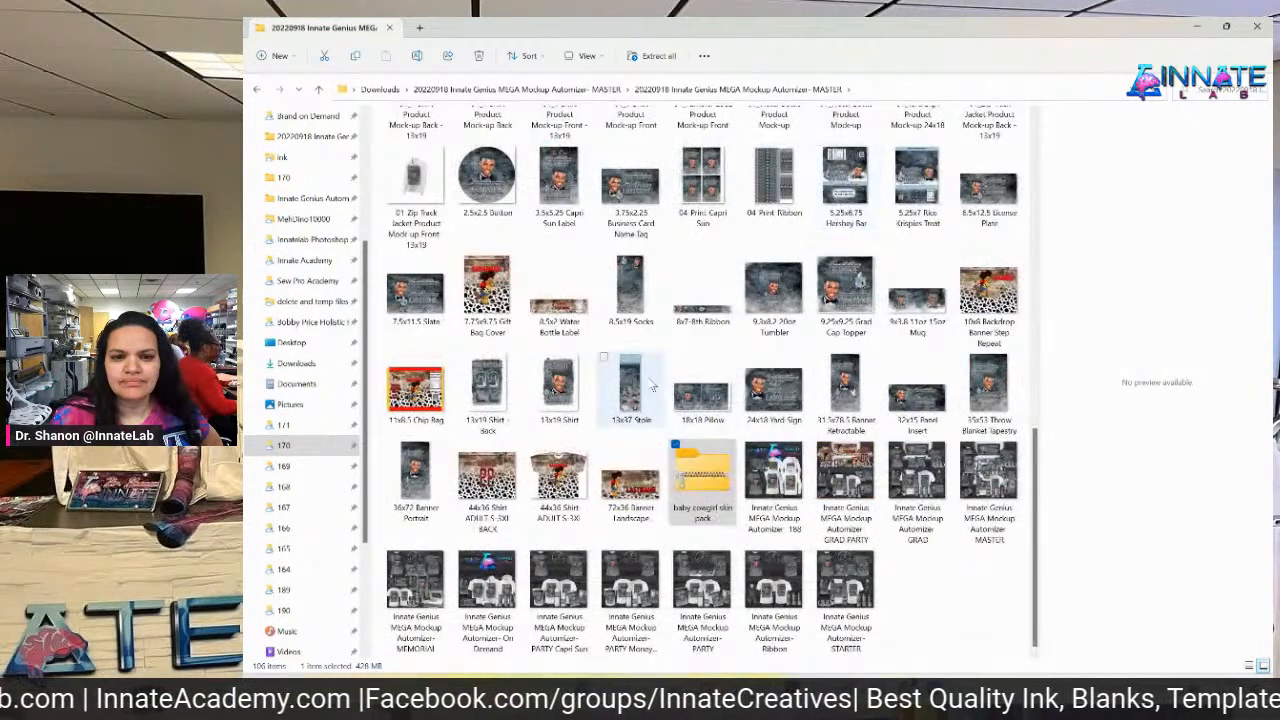
click(557, 478)
double_click(557, 478)
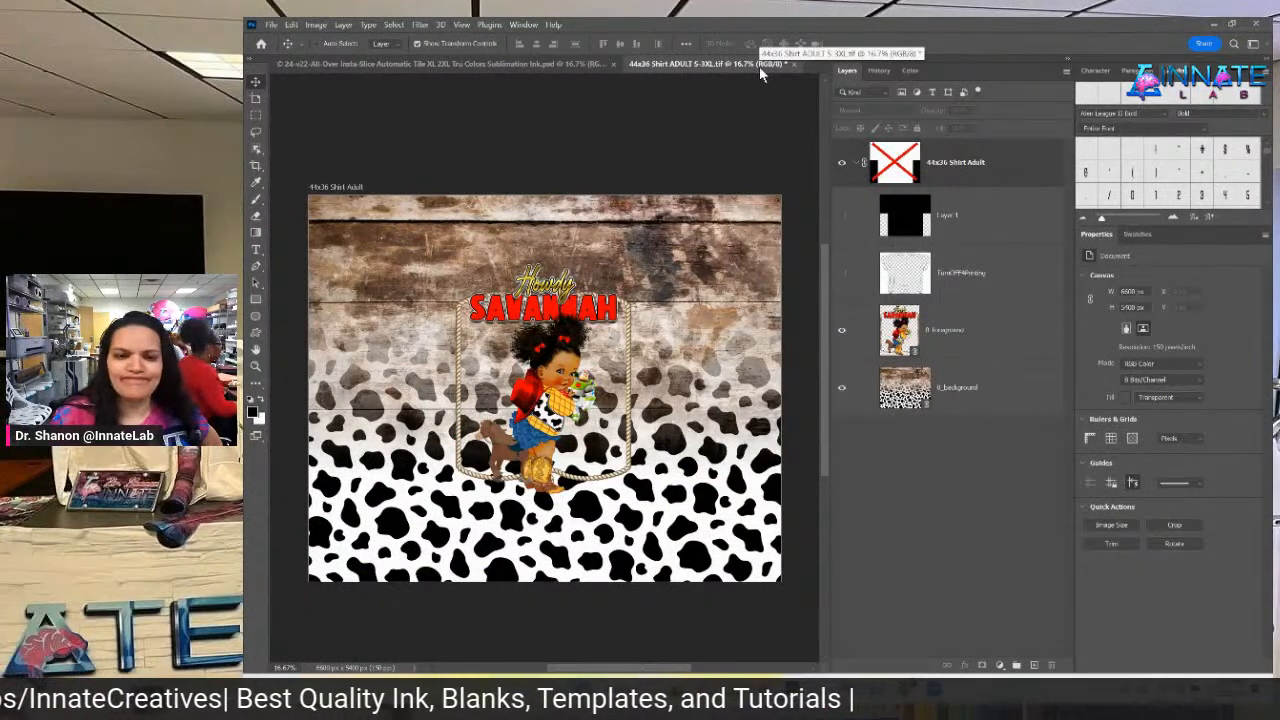
key(ctrl+s)
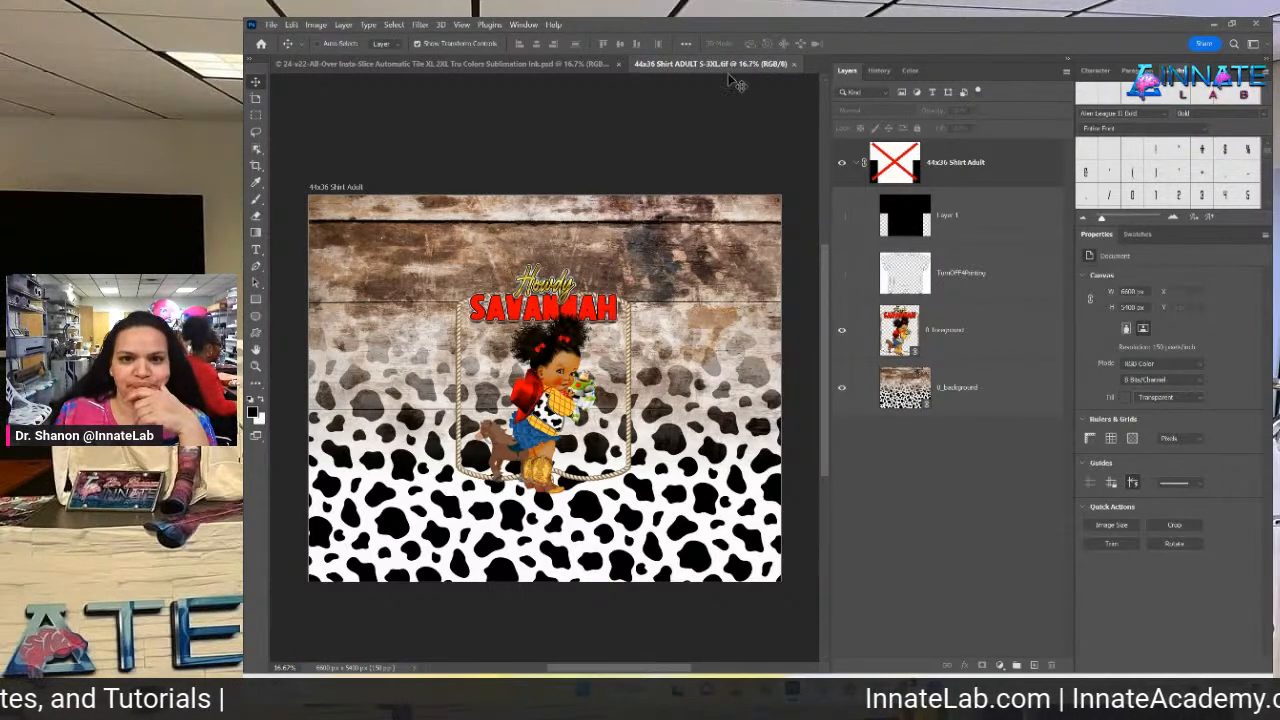
Save a copy of the 44x36 adult shirt design as a PNG in the Downloads folder with the large file size option.
click(271, 24)
click(308, 187)
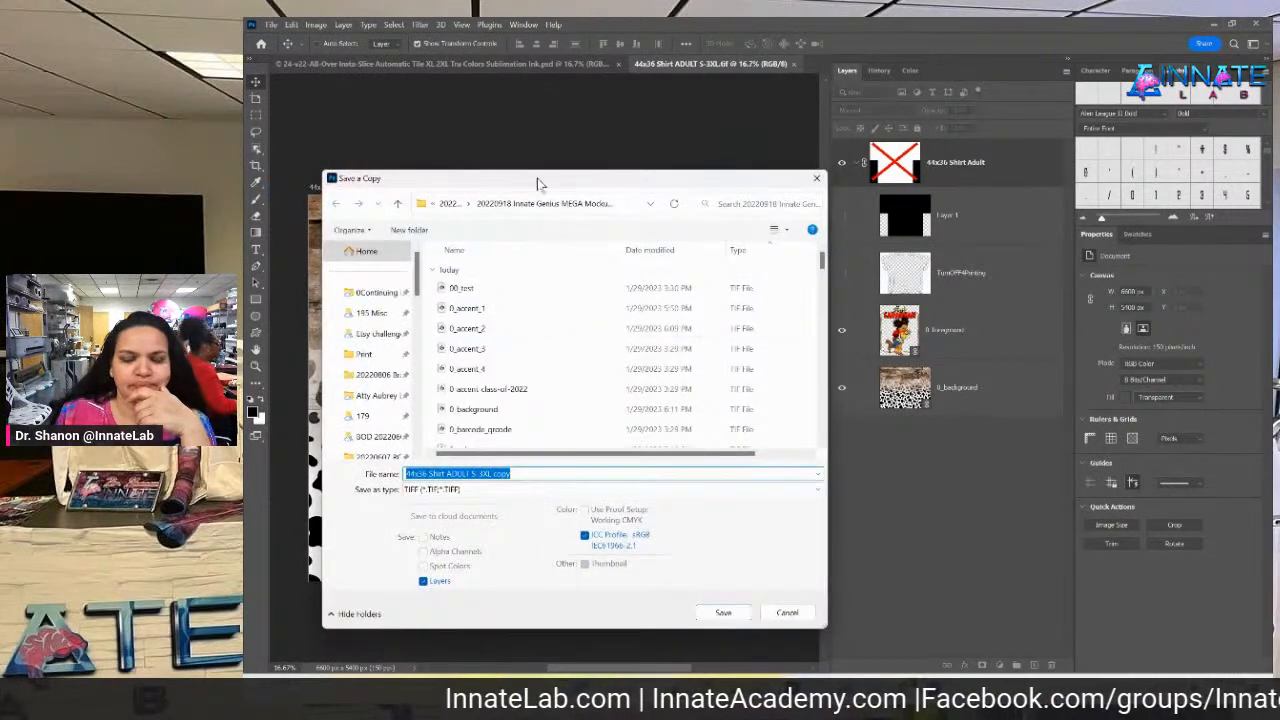
click(528, 490)
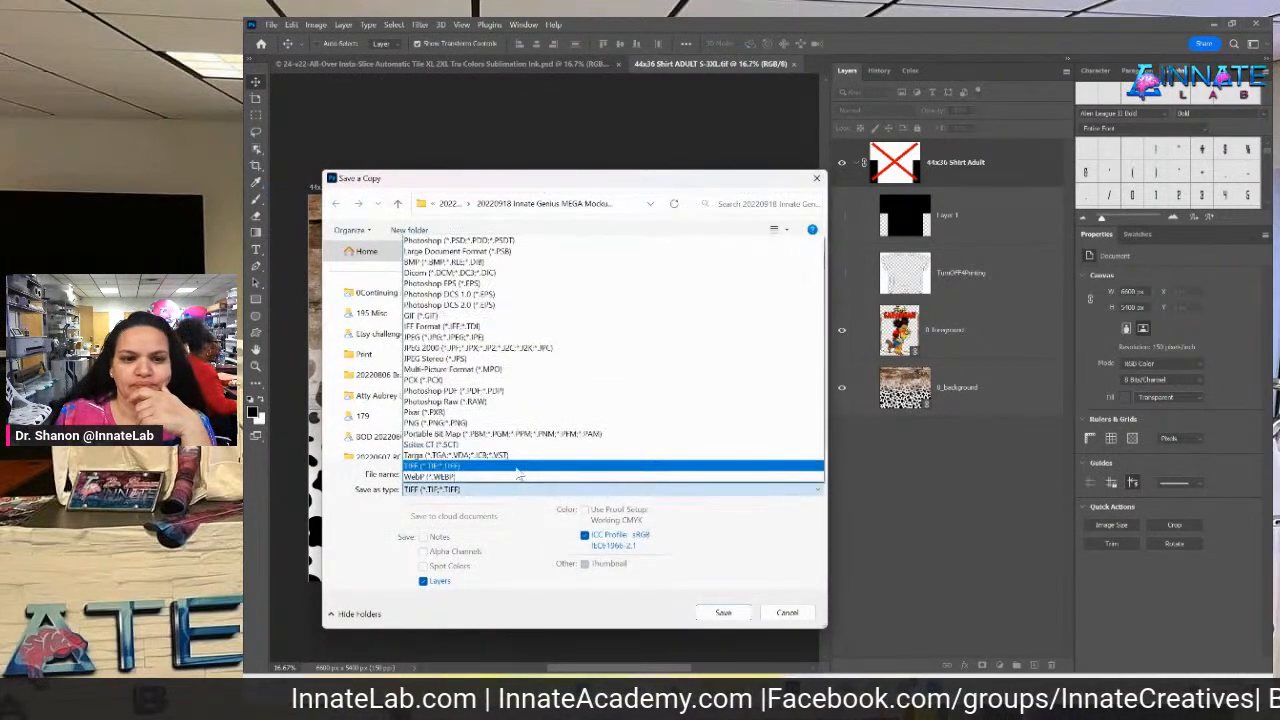
click(465, 422)
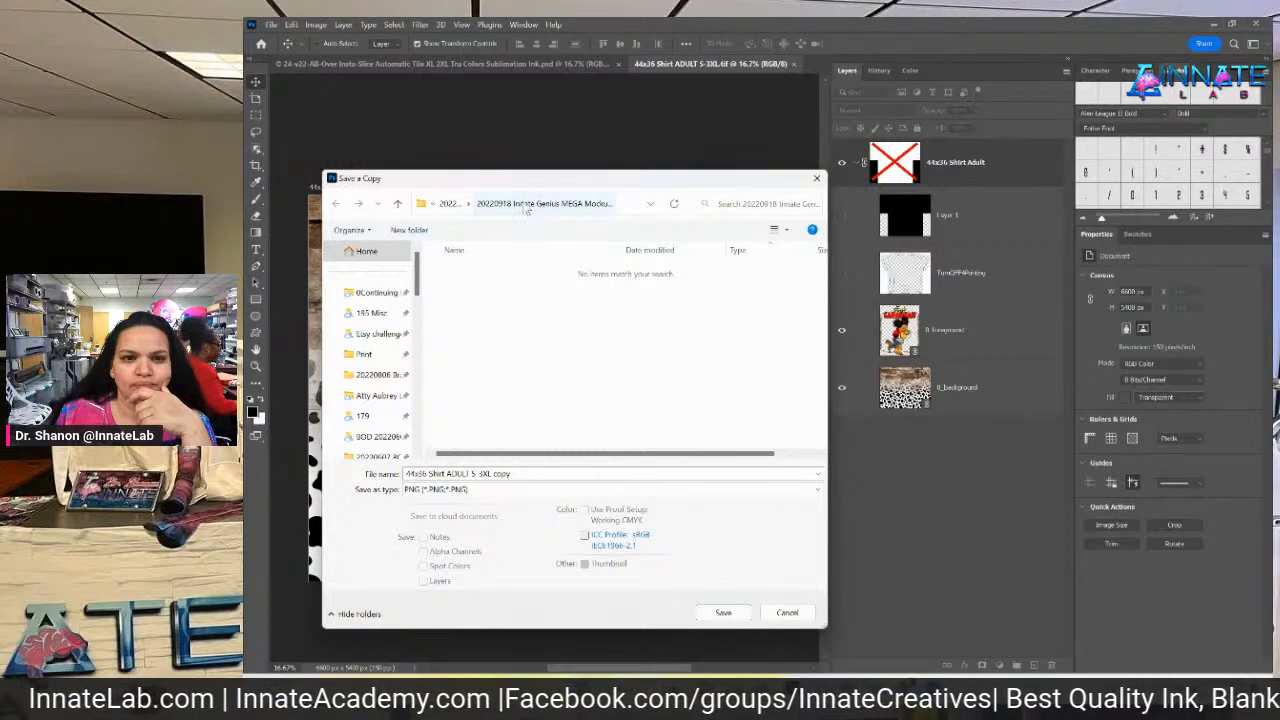
click(449, 204)
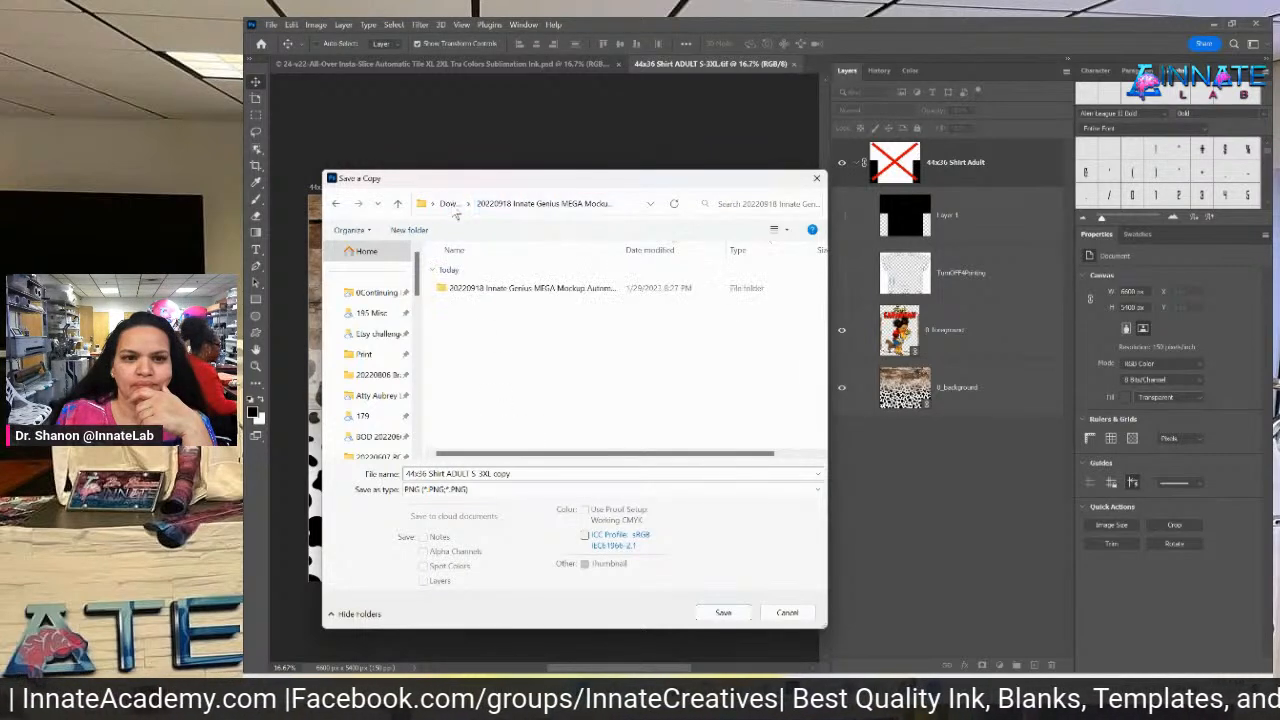
click(449, 204)
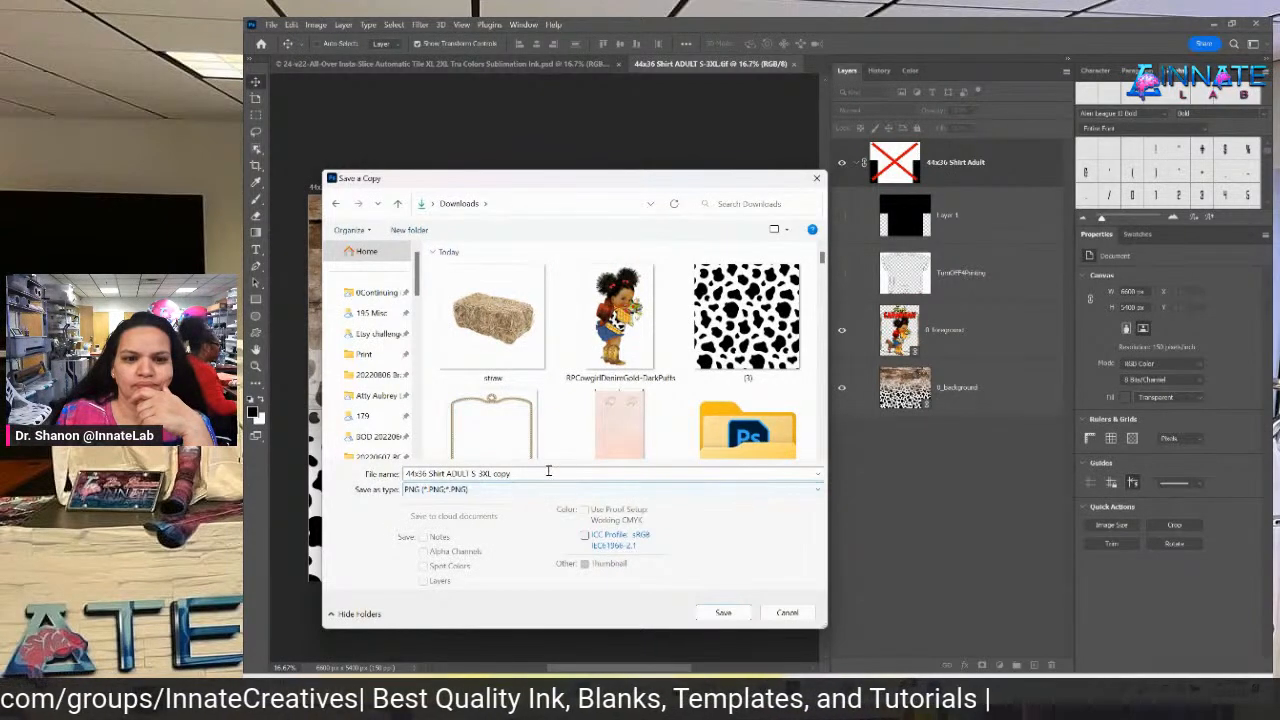
click(722, 614)
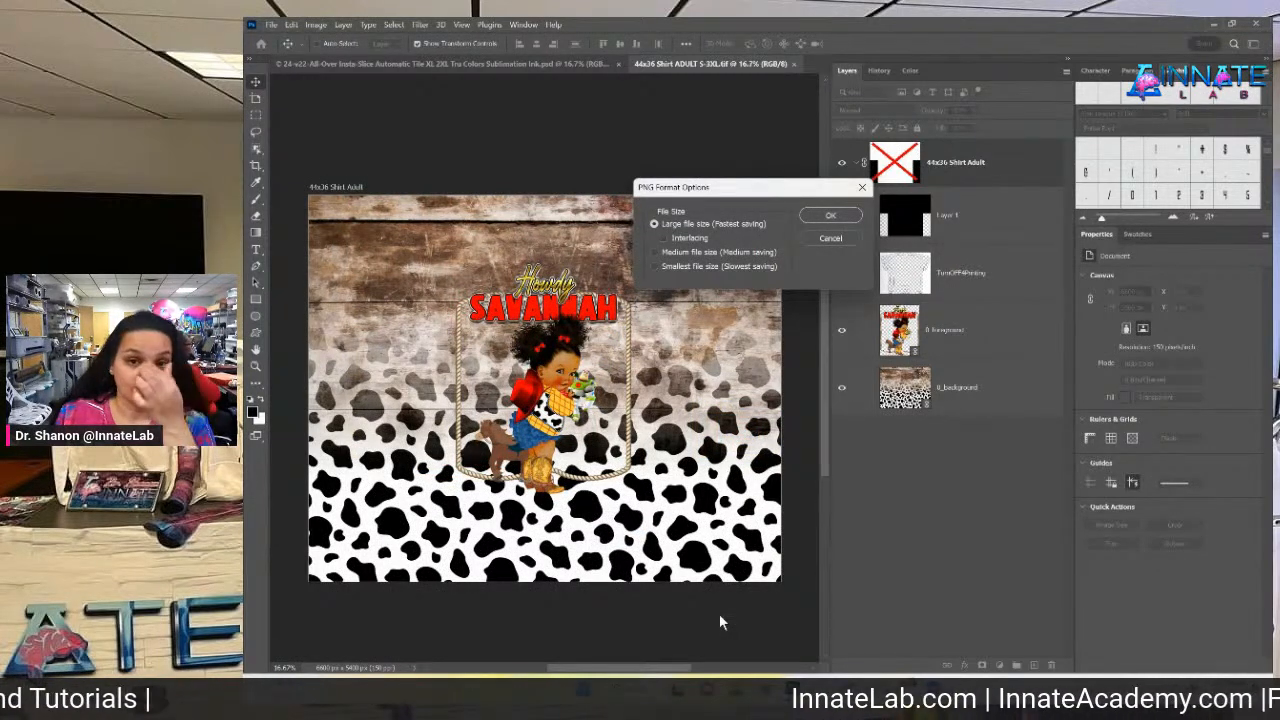
click(827, 216)
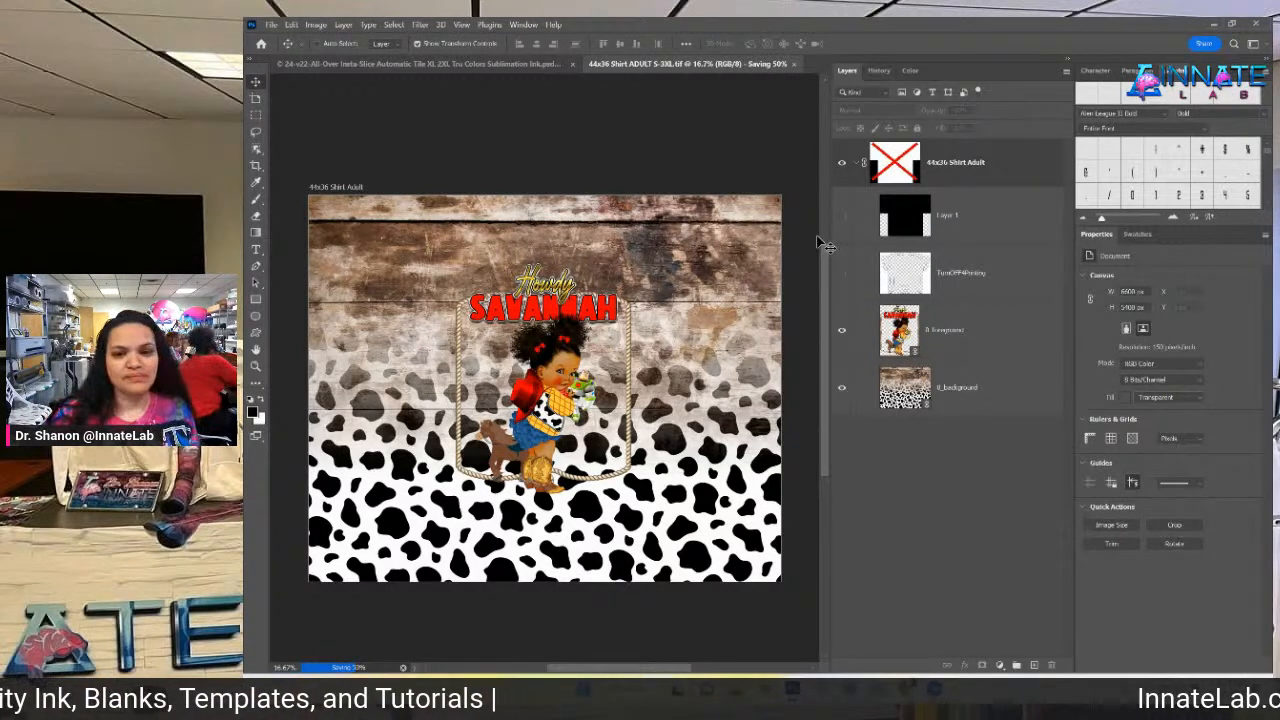
mouse_move(860, 640)
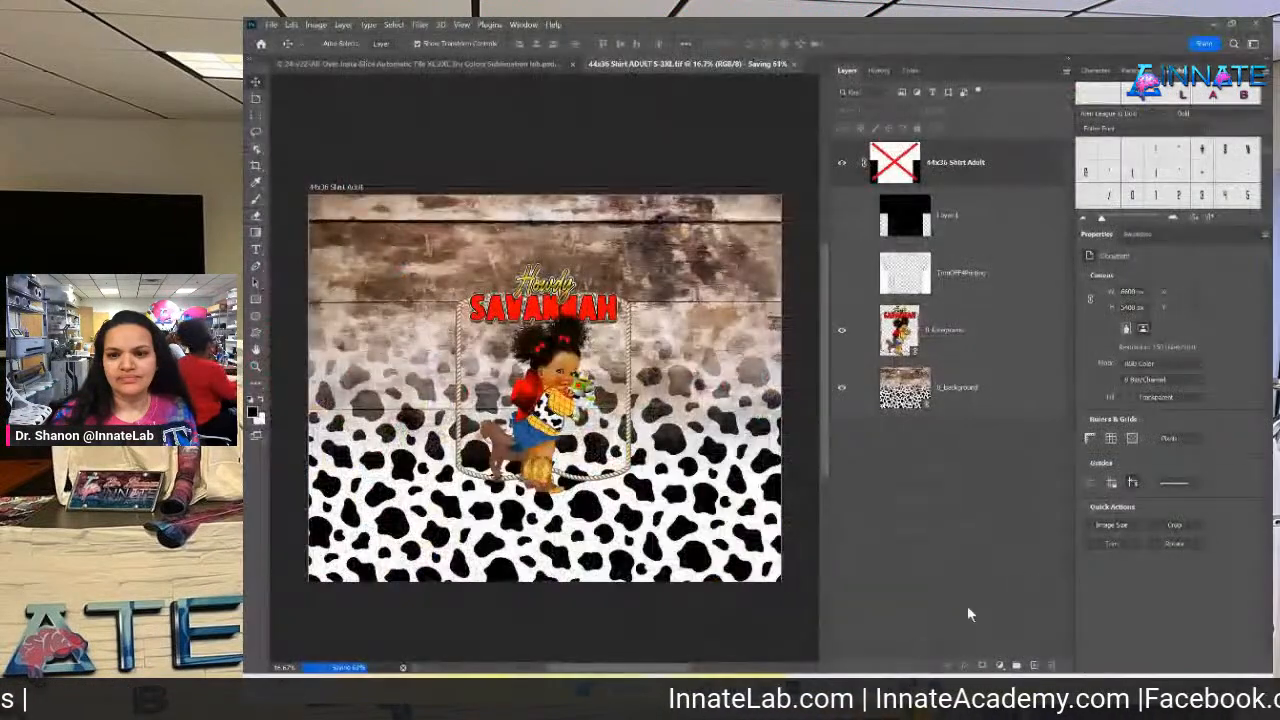
click(940, 687)
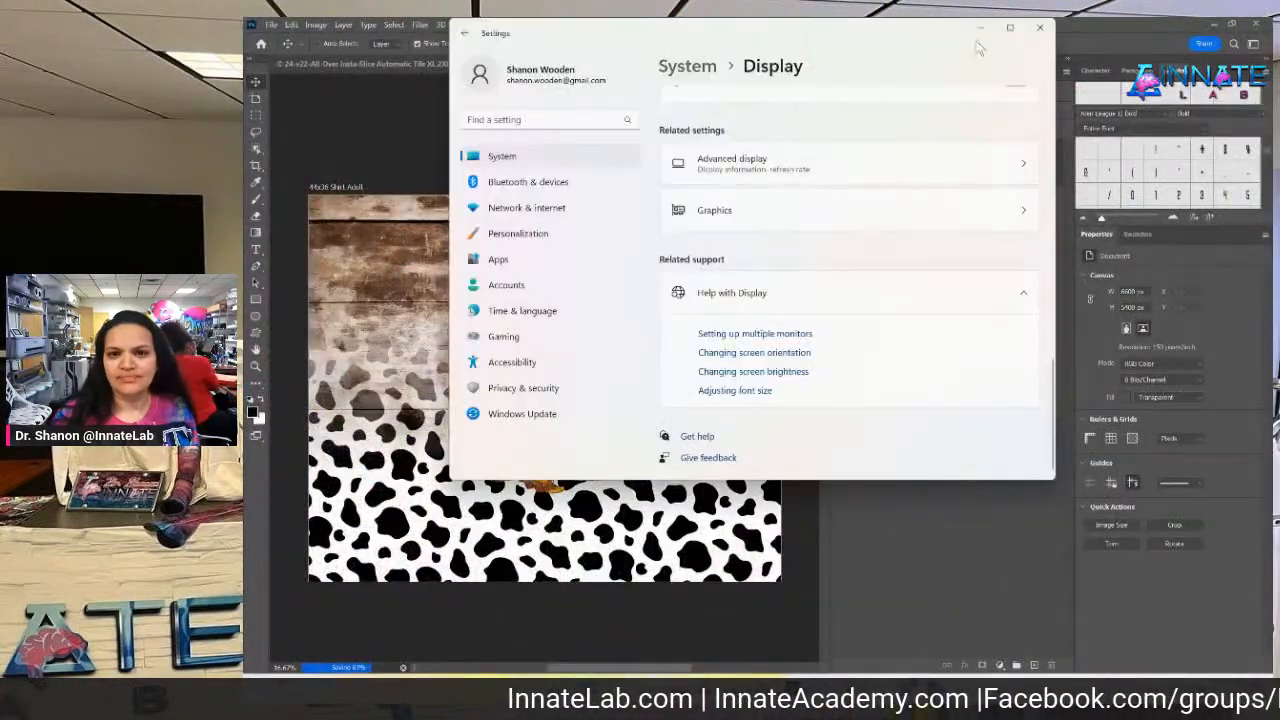
click(1043, 32)
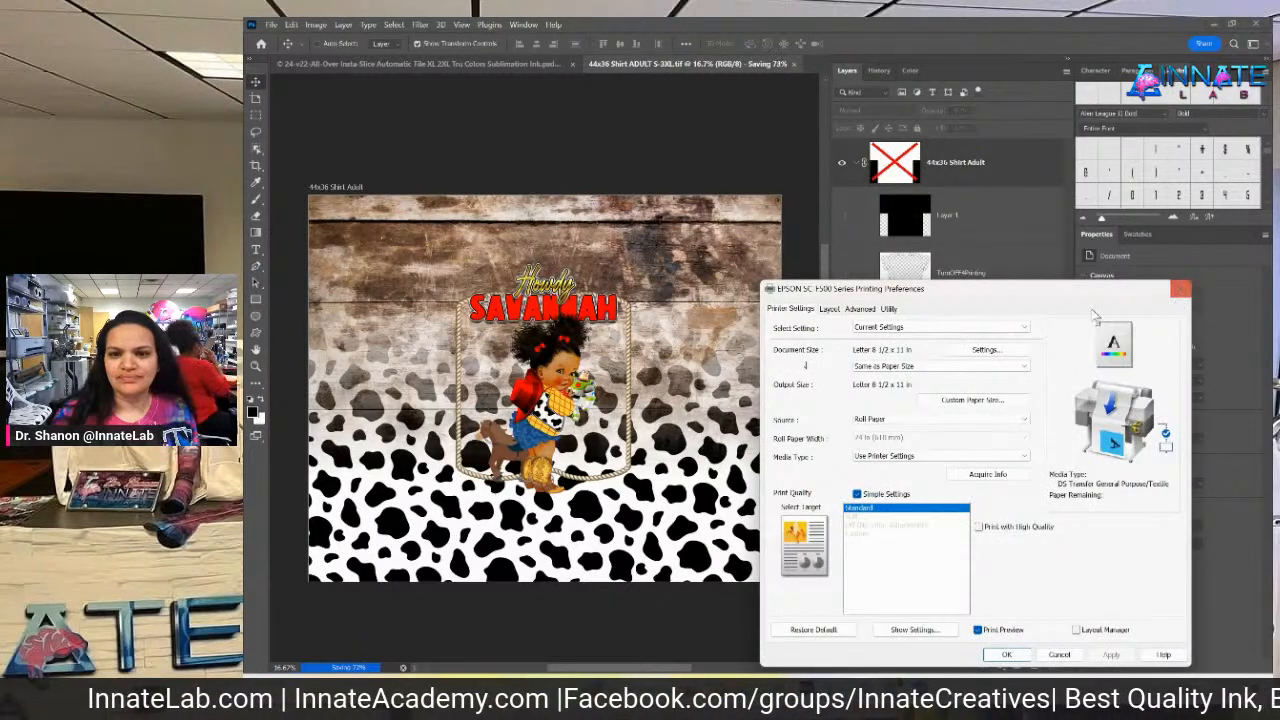
click(952, 399)
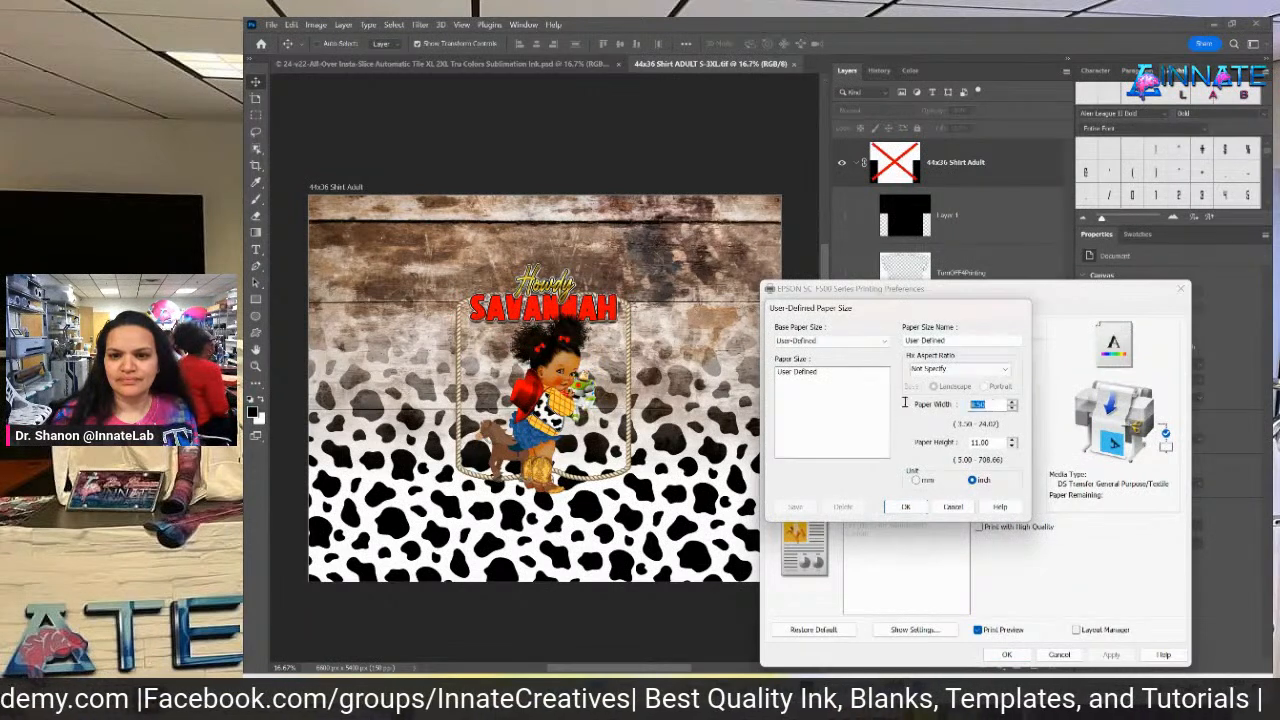
text(24)
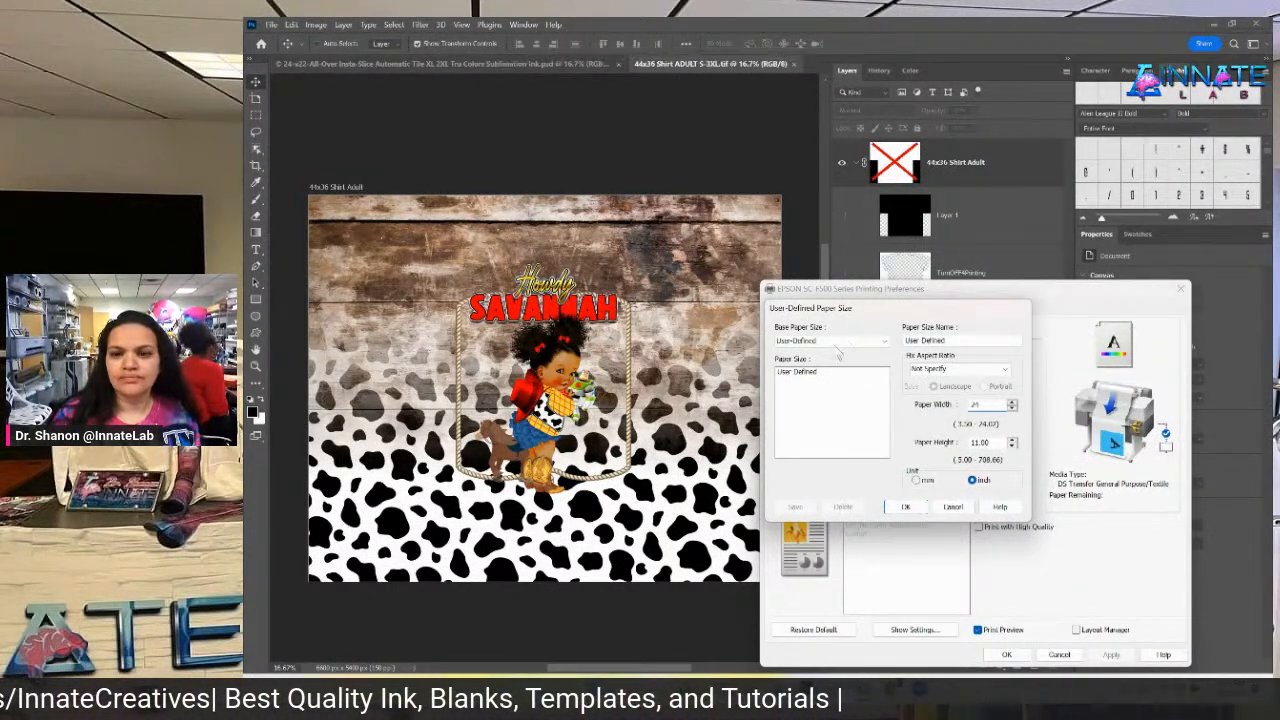
click(951, 508)
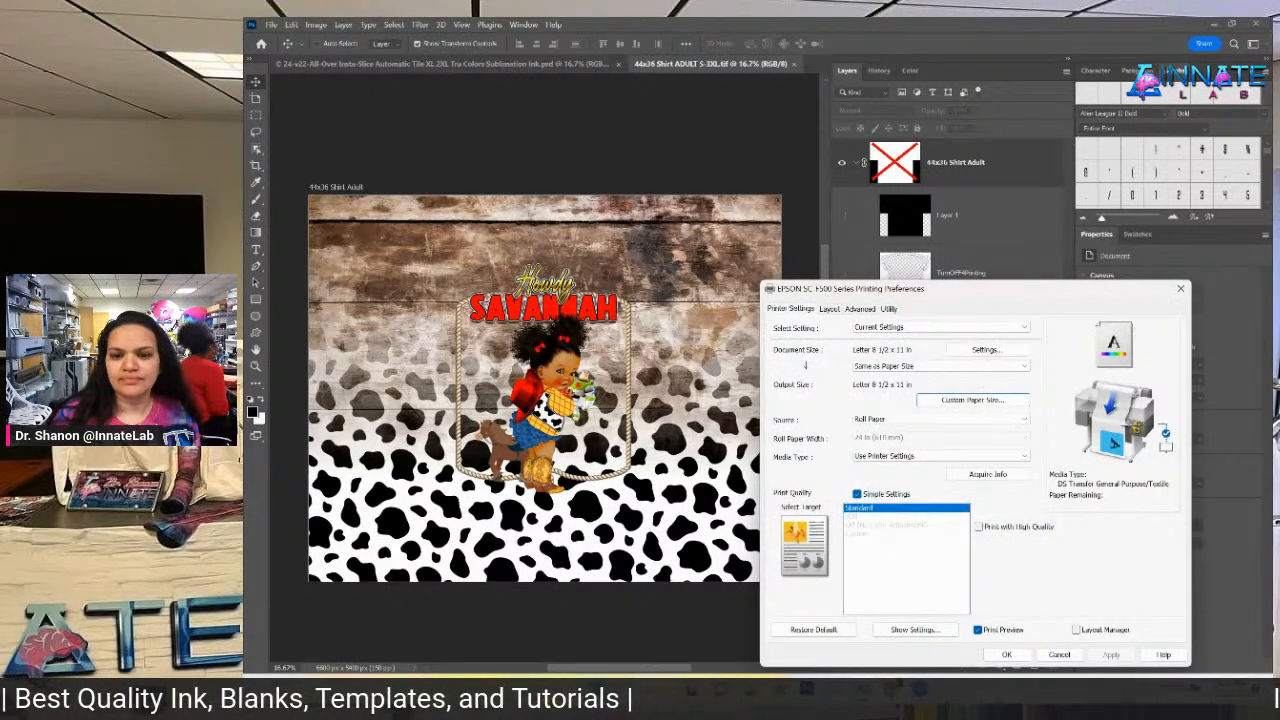
Check the dimensions of the Top 24x44 artboard in the All-Over Insta-Slice shirt template, and return to the Epson printing preferences.
click(529, 63)
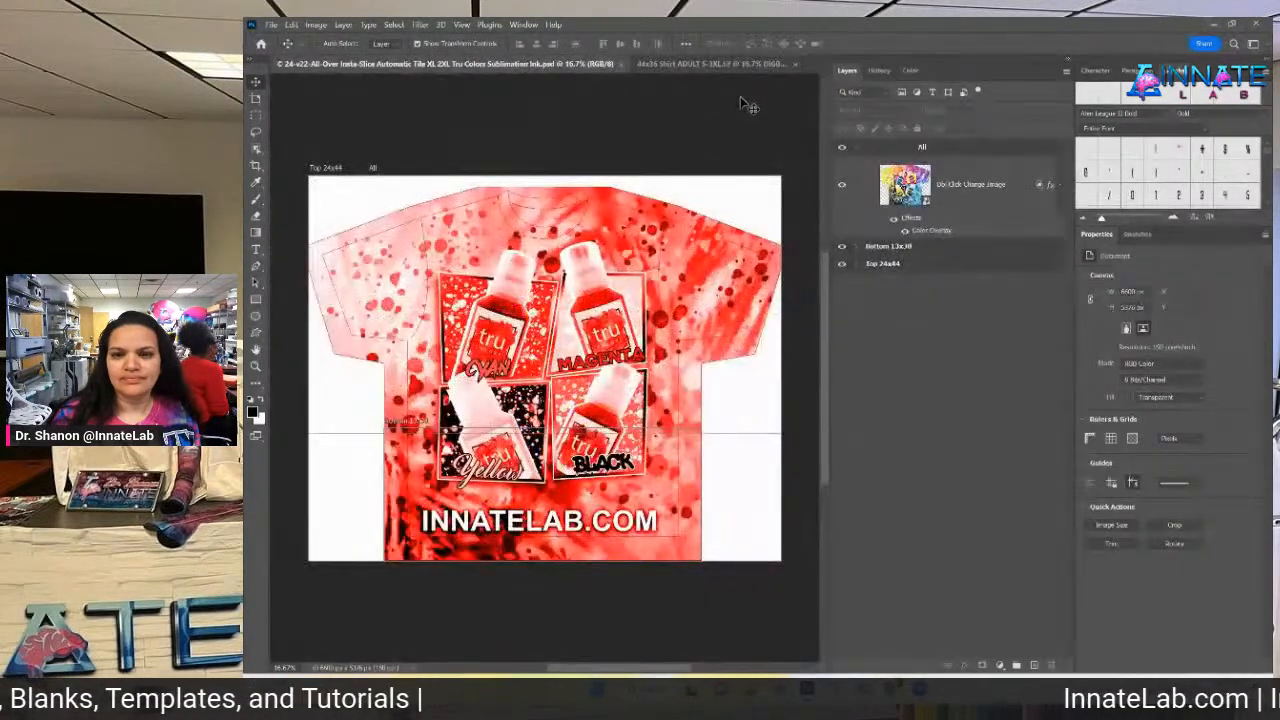
click(890, 268)
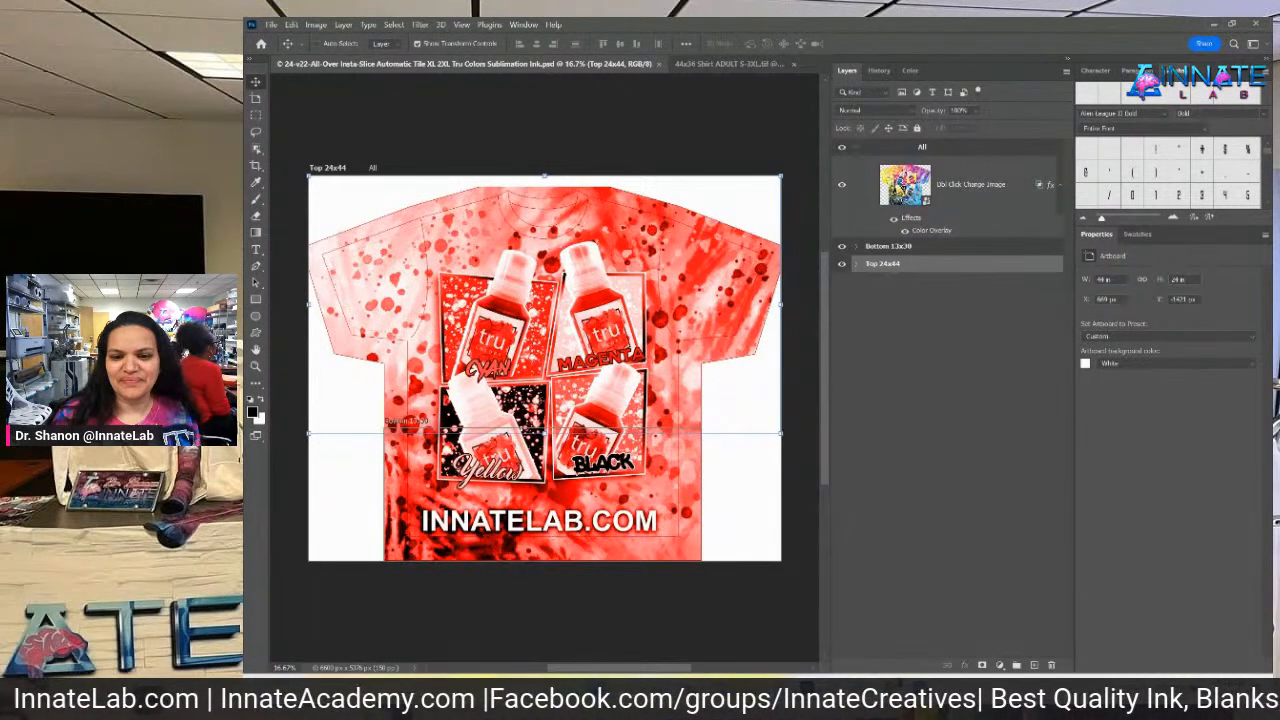
mouse_move(815, 610)
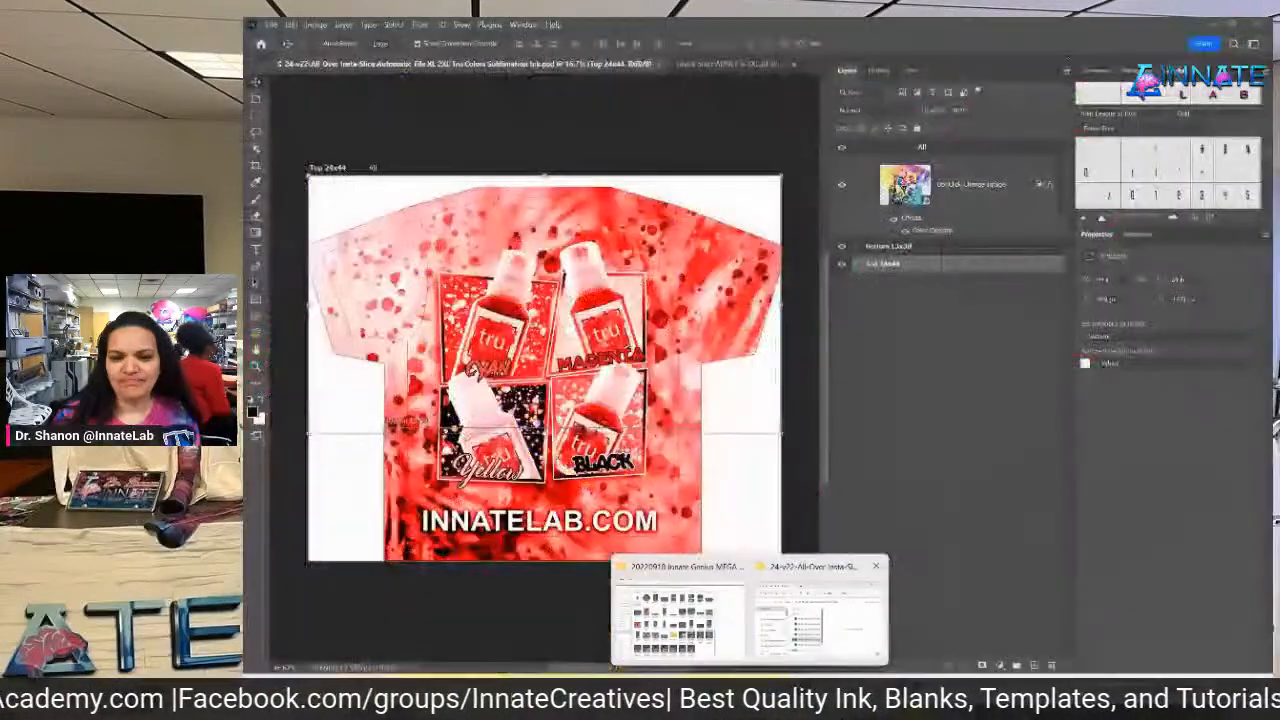
click(680, 615)
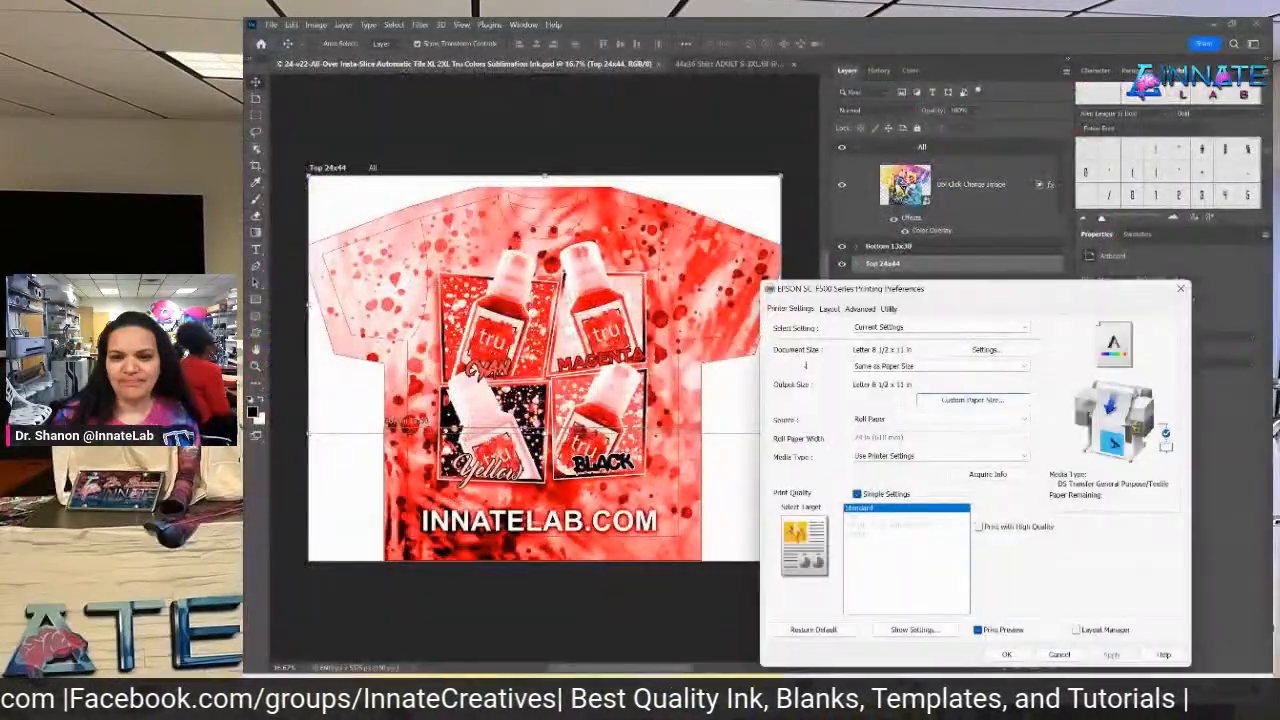
Define a custom paper size 24.00 inches wide and 44.00 inches high, named 24x44.
click(941, 408)
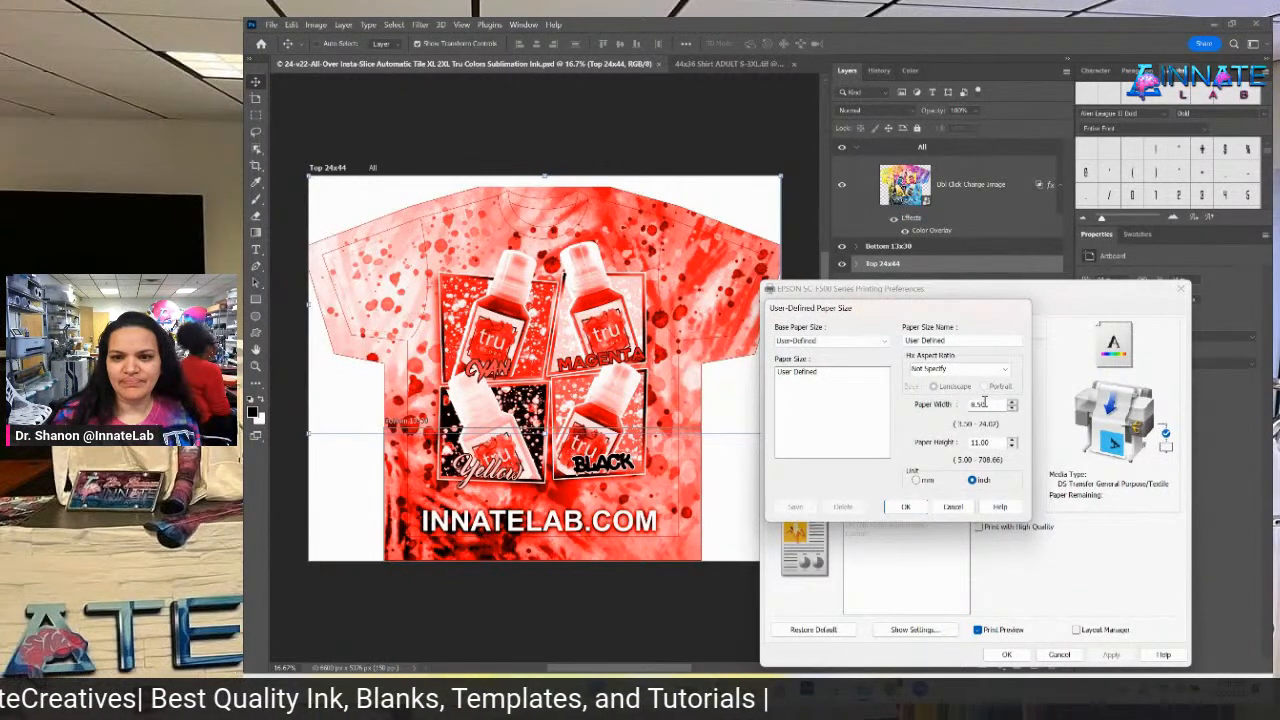
text(44)
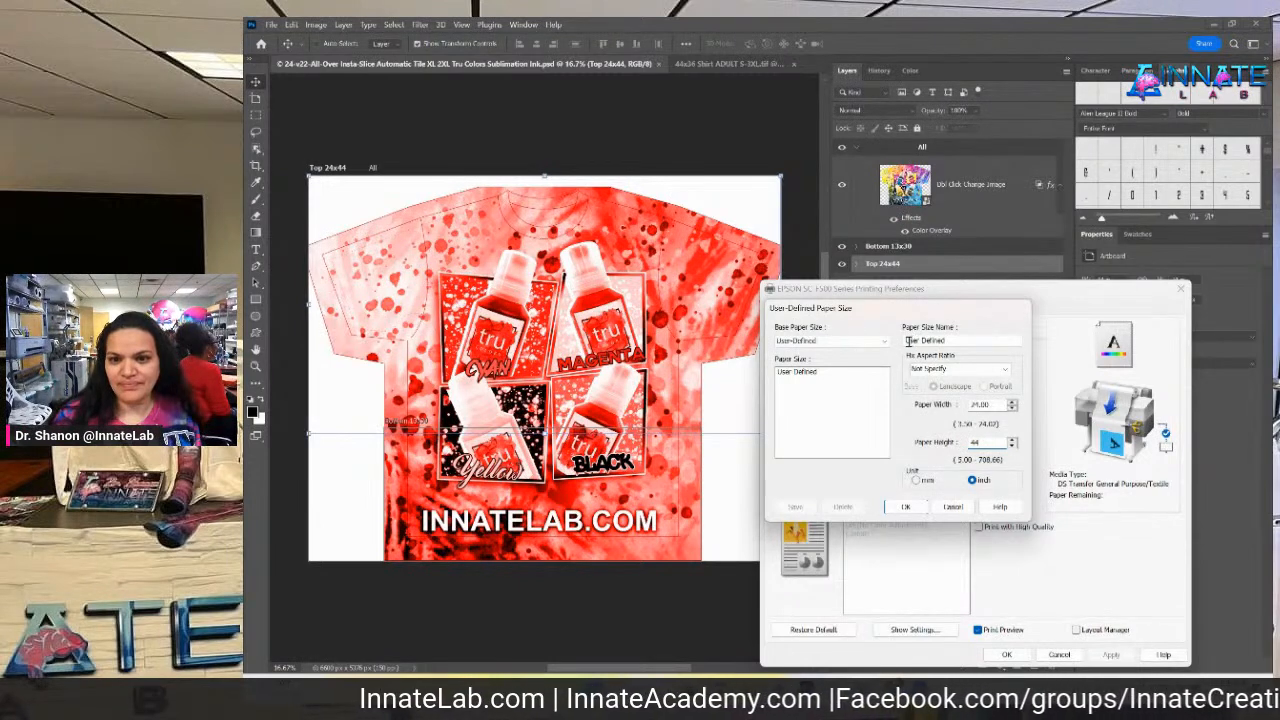
click(856, 340)
click(856, 330)
drag(964, 343, 828, 337)
text(24x44)
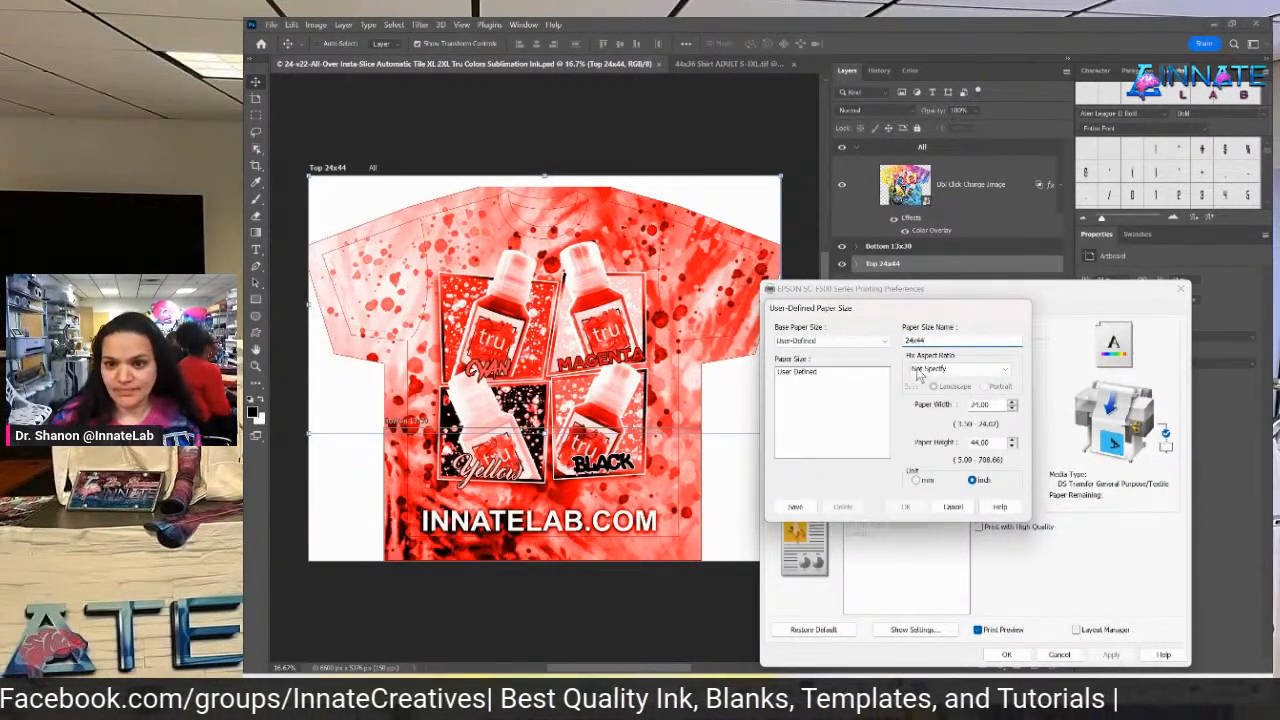
Leave the 24x44 paper size's aspect ratio unspecified, save the size and close the paper size dialog.
click(919, 370)
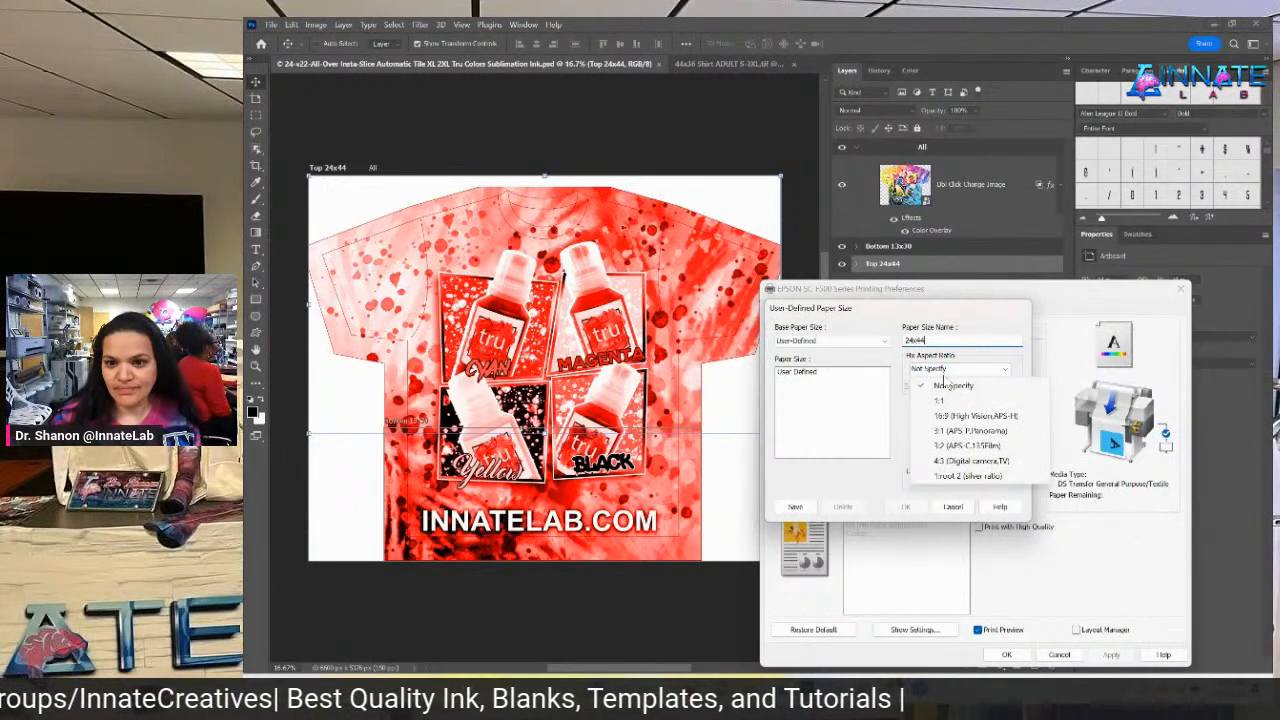
click(1001, 368)
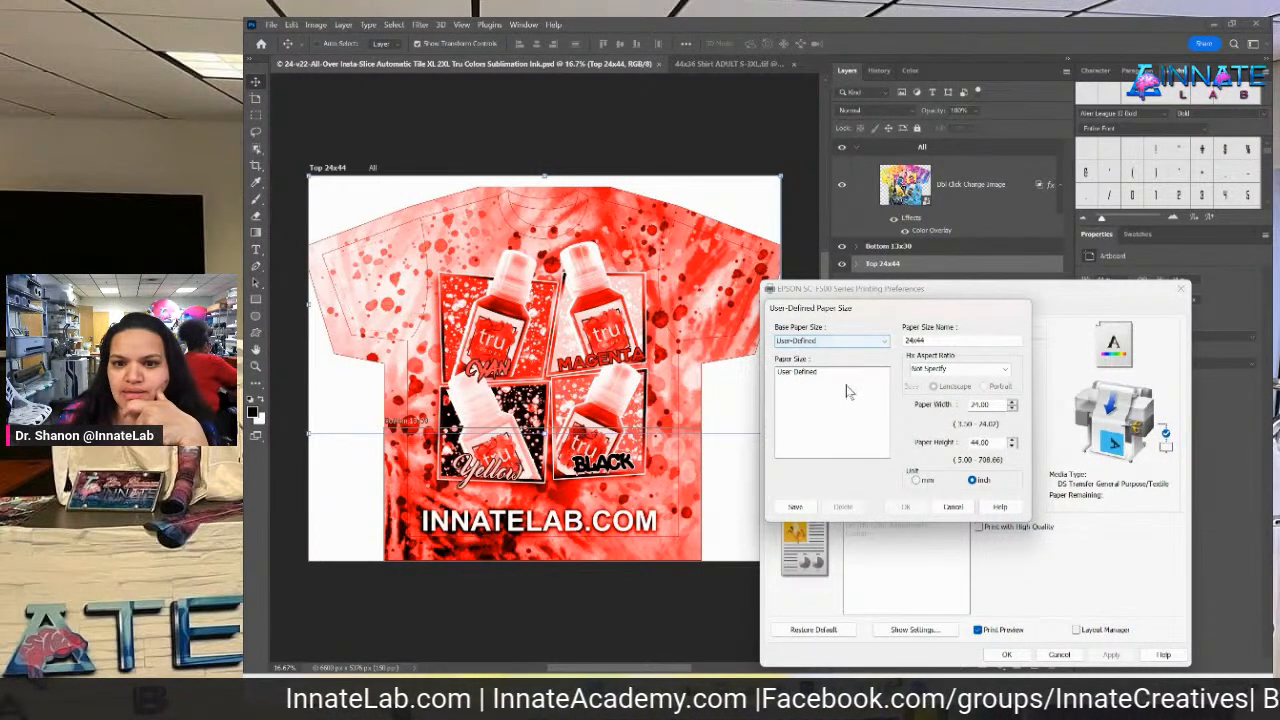
click(793, 507)
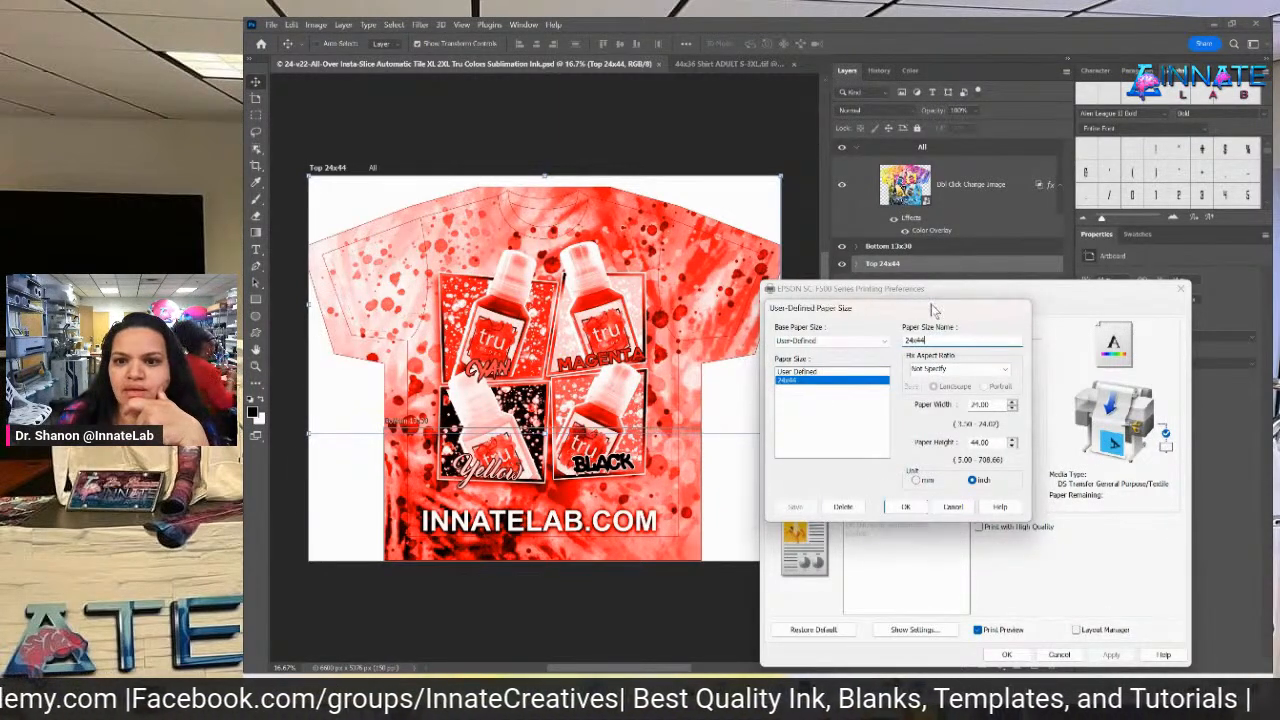
click(906, 507)
mouse_move(968, 304)
mouse_down()
mouse_move(759, 422)
mouse_move(936, 336)
mouse_move(960, 309)
mouse_up()
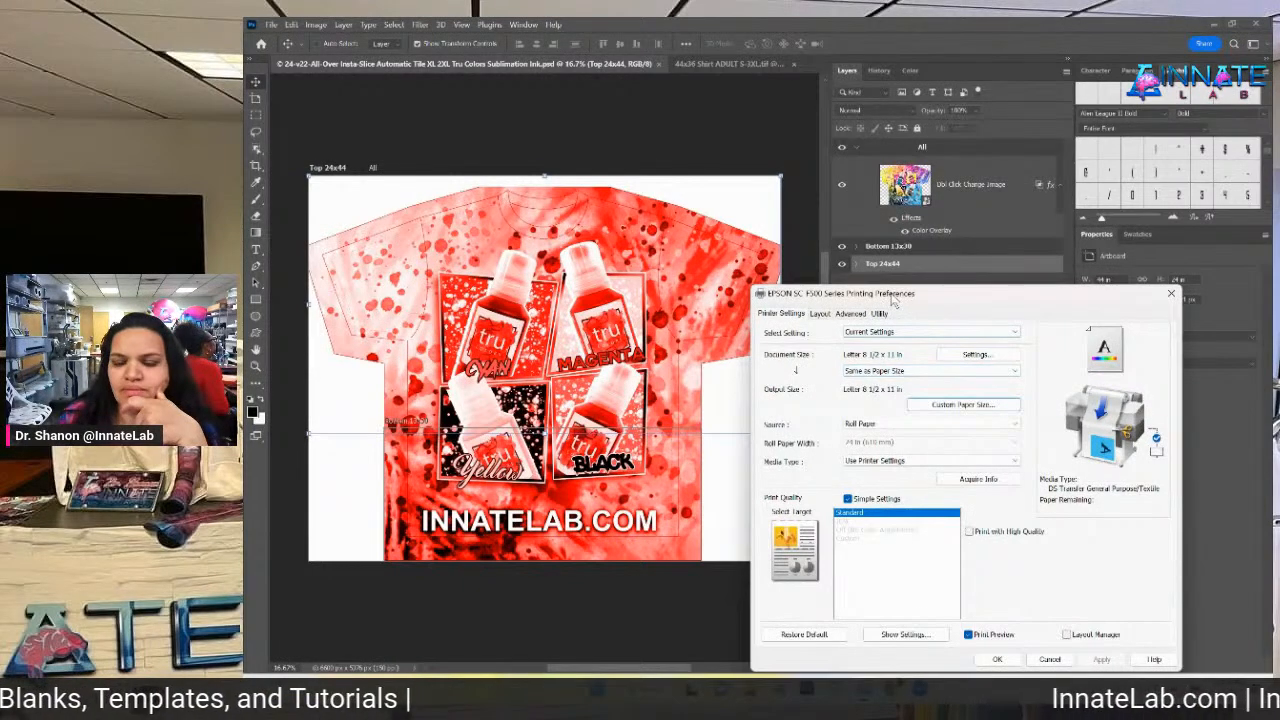
Create and save a second custom paper size named 24x30, with a 24.00 inch width and 30.00 inch height.
drag(893, 298, 907, 270)
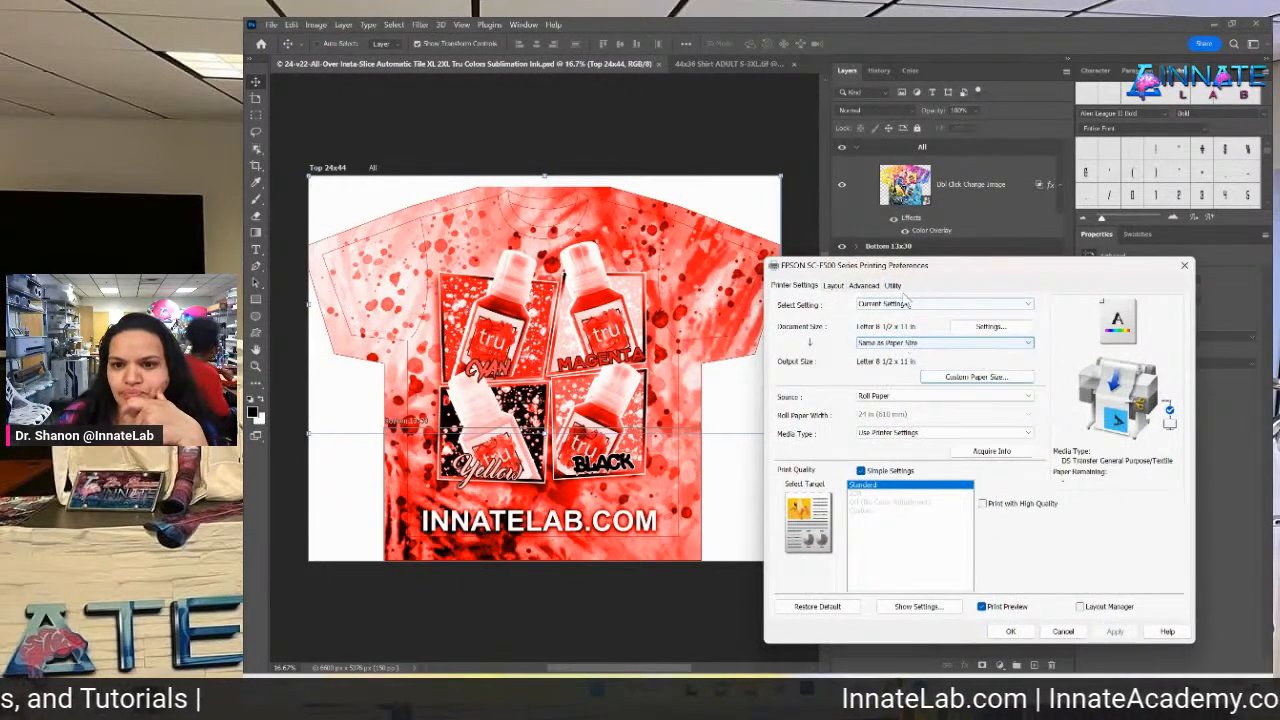
click(956, 379)
click(815, 349)
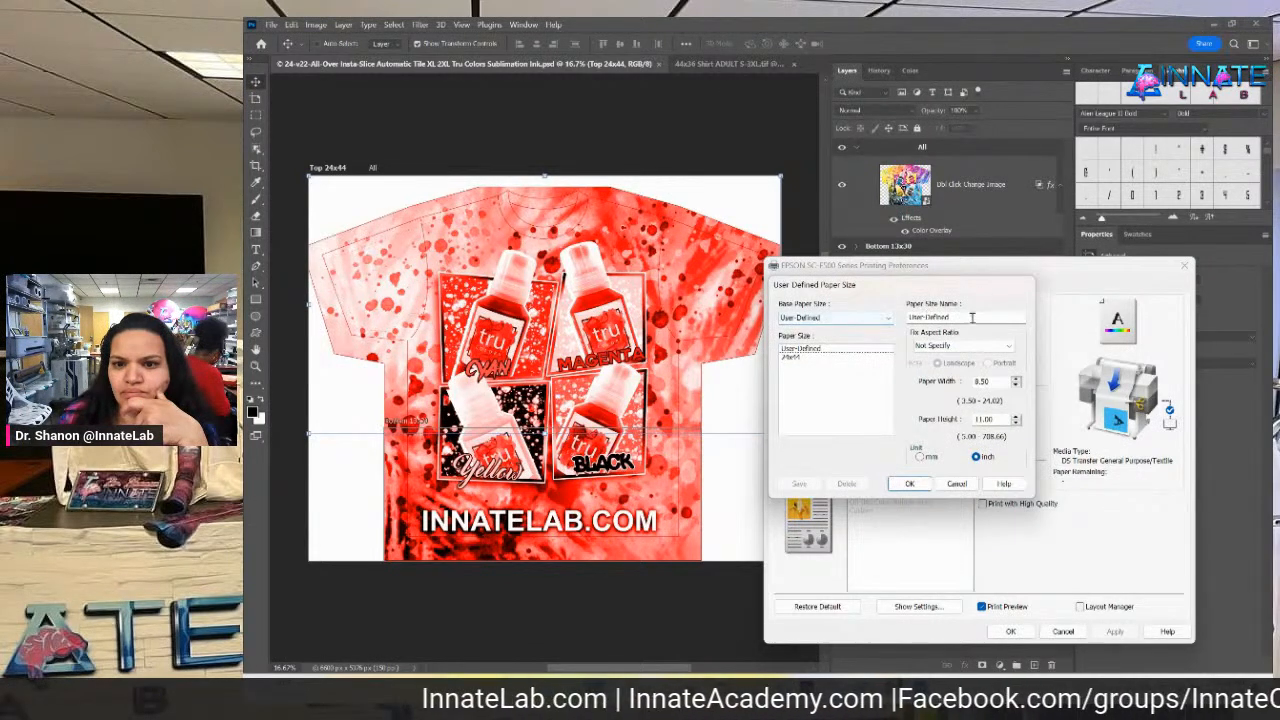
text(Atest)
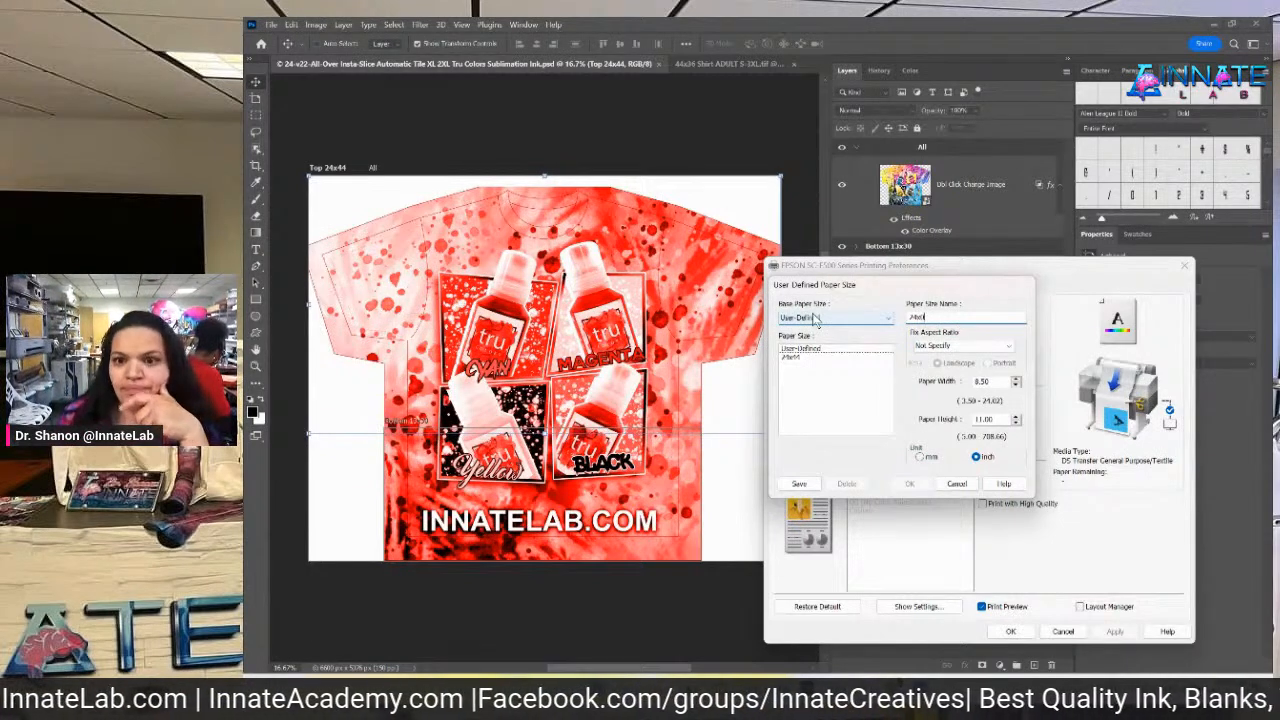
drag(997, 386, 950, 385)
text(24)
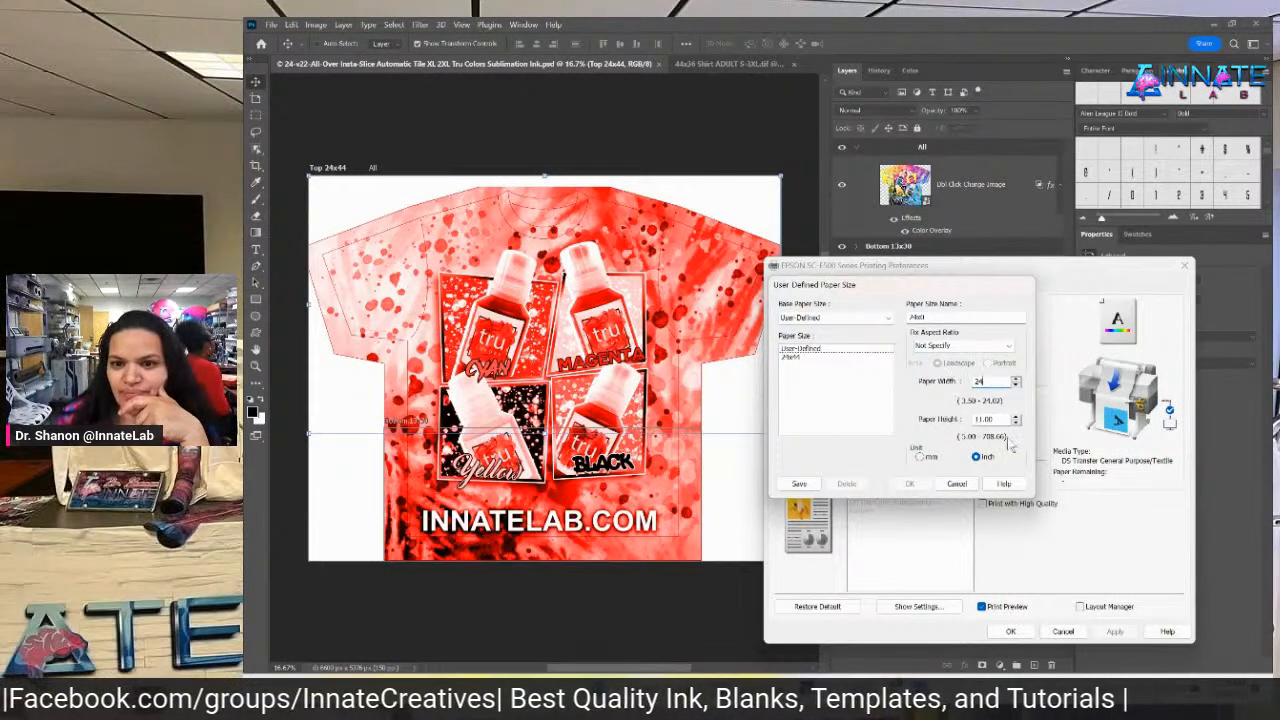
click(932, 316)
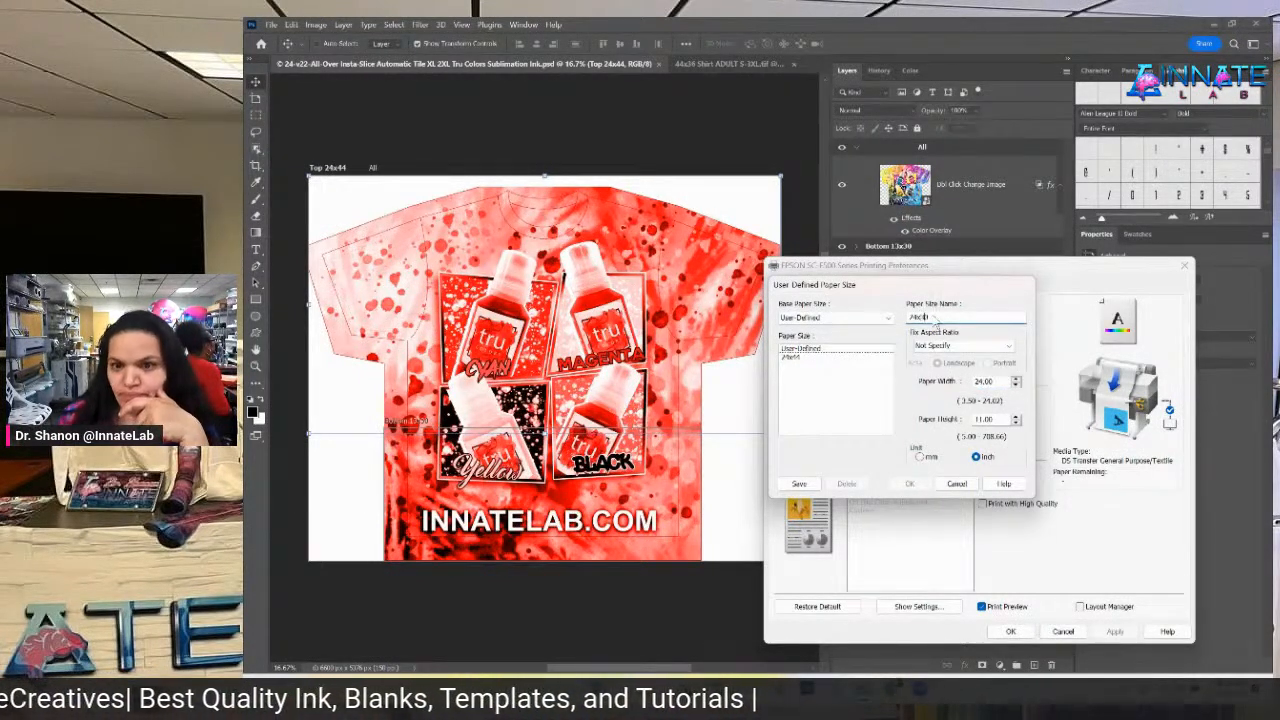
drag(997, 419, 948, 420)
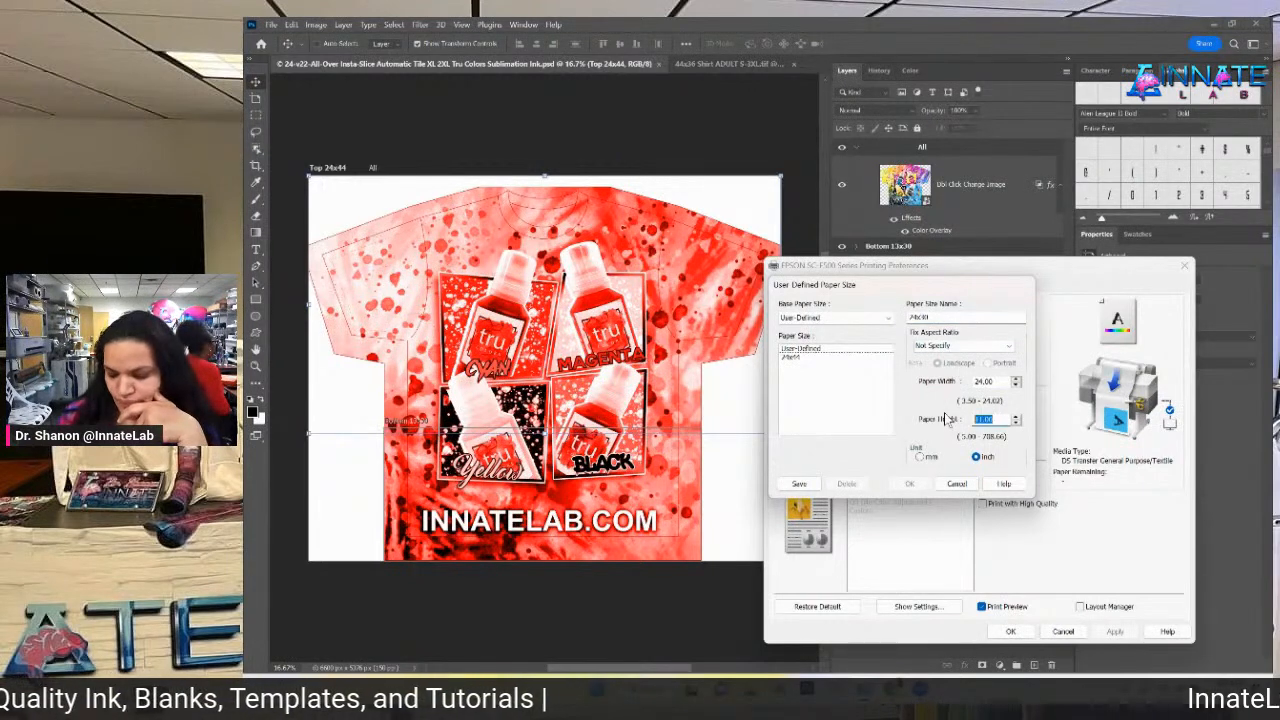
click(960, 345)
click(942, 345)
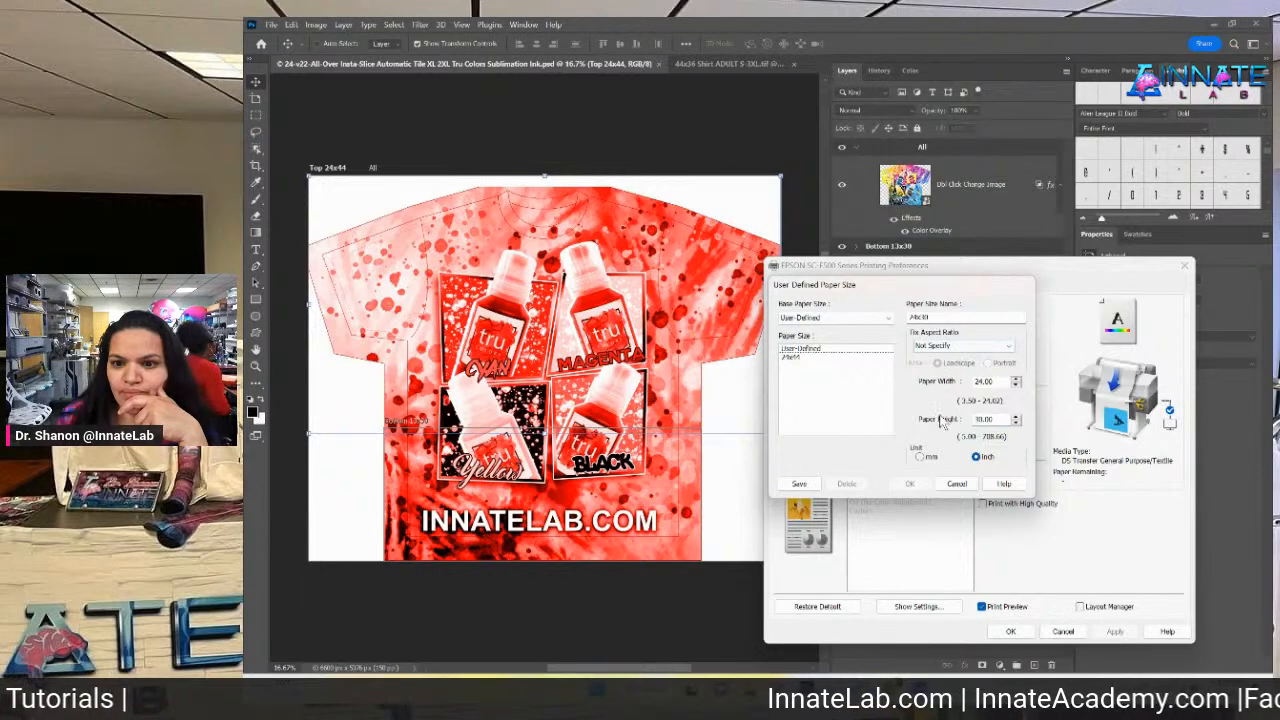
click(807, 486)
click(908, 484)
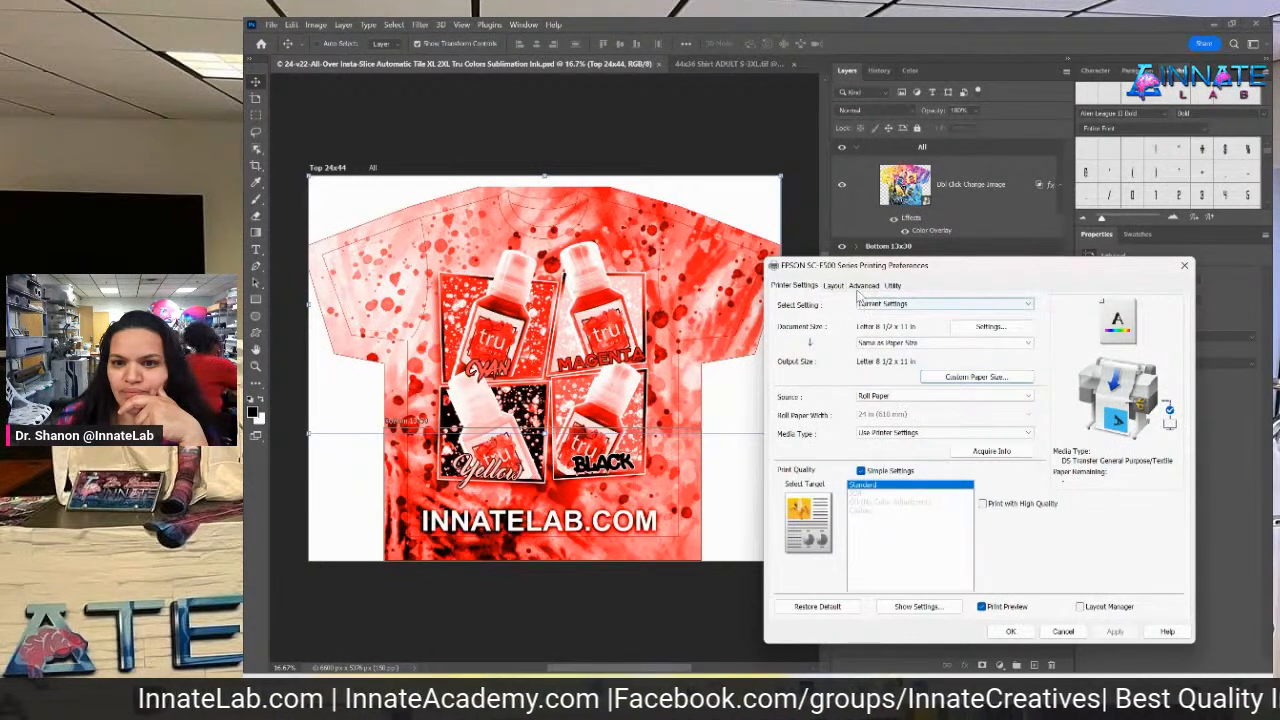
Review the layout, roll paper and utility options, and check the ink levels and paper setup in EPSON Status Monitor 3.
click(834, 287)
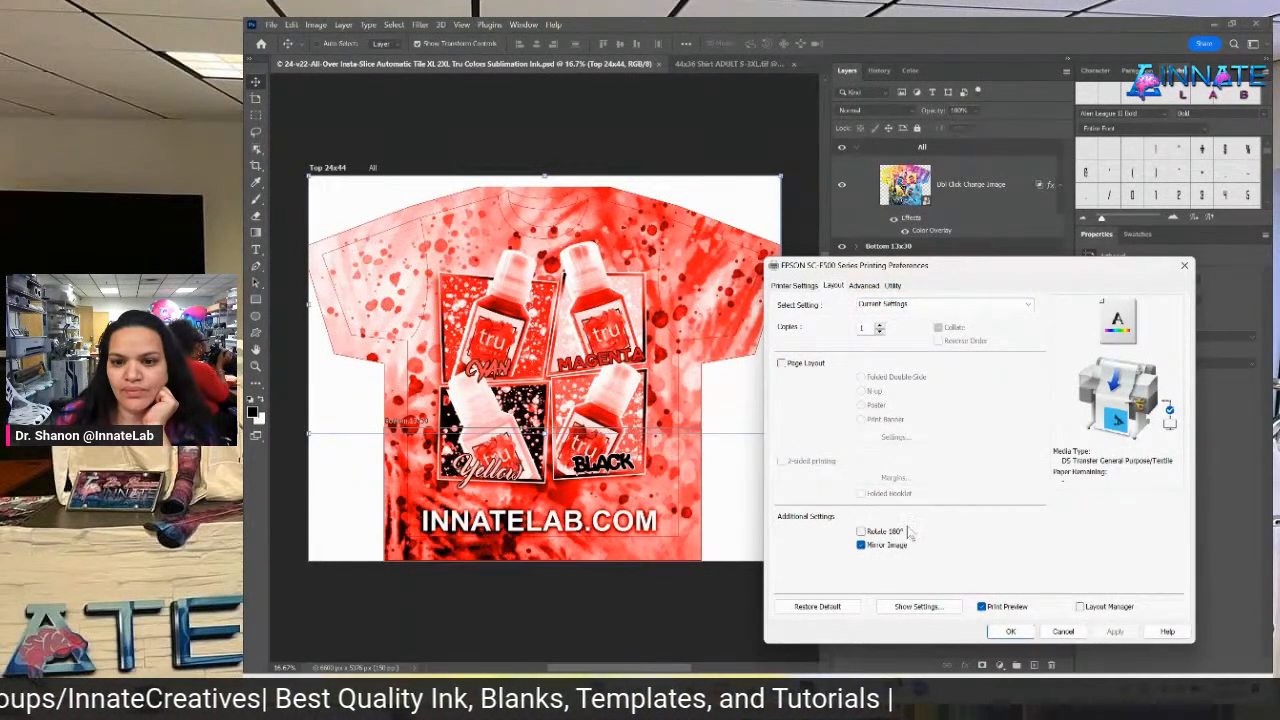
click(862, 288)
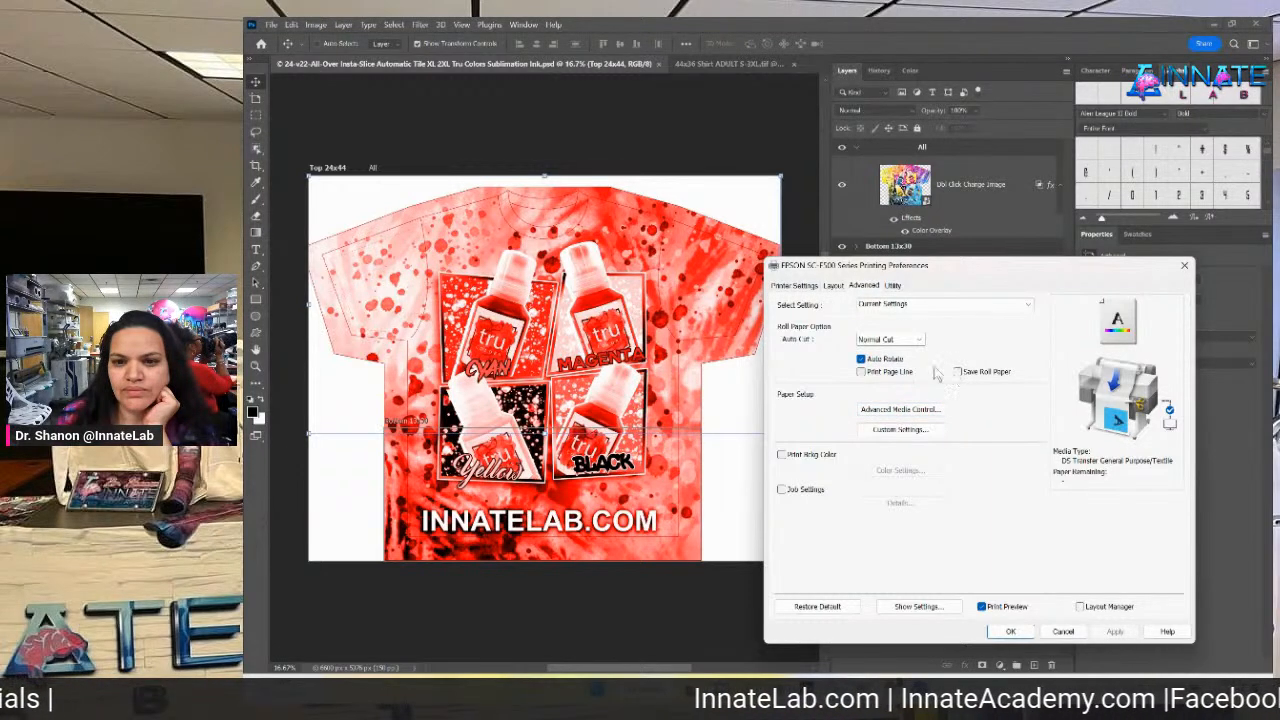
click(890, 288)
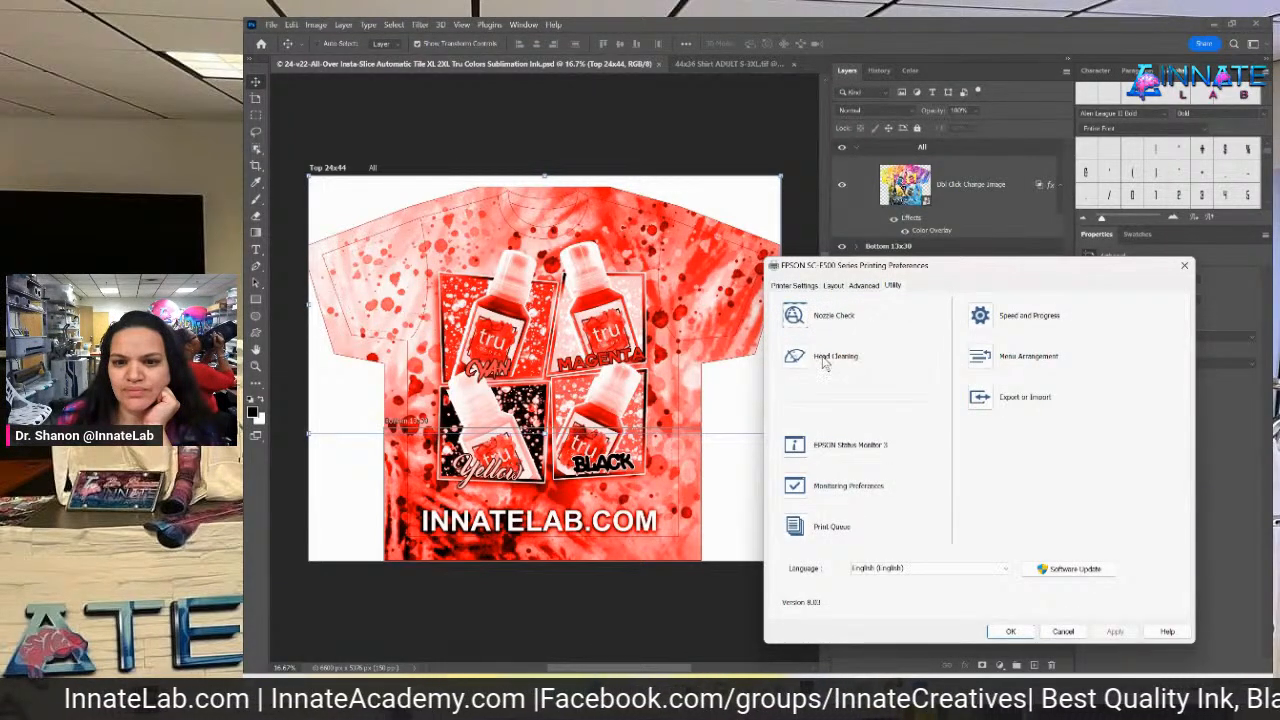
click(798, 446)
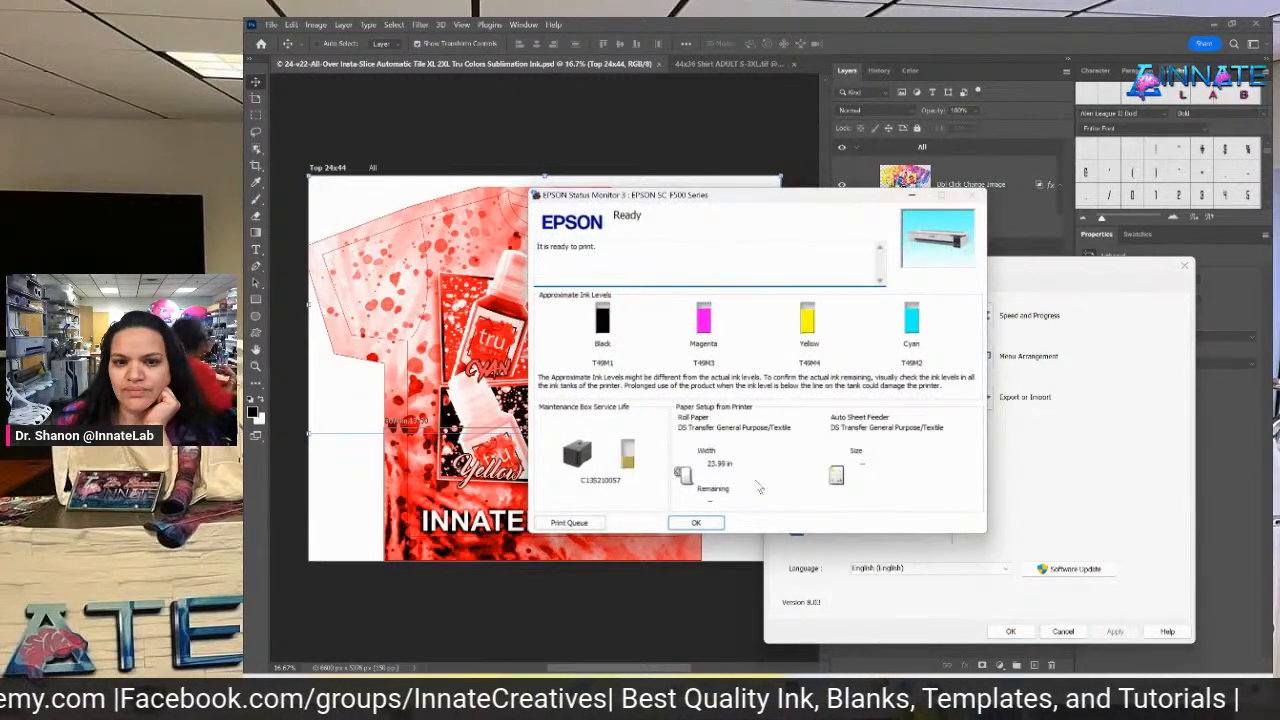
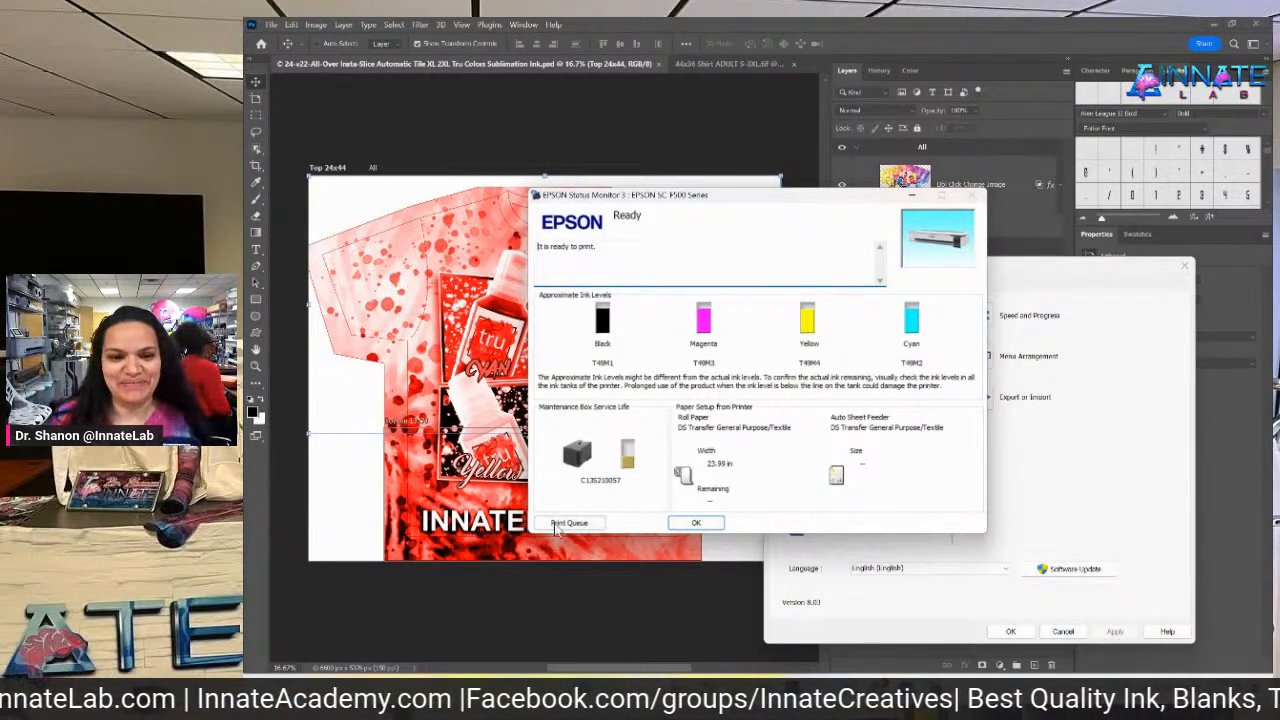
click(698, 523)
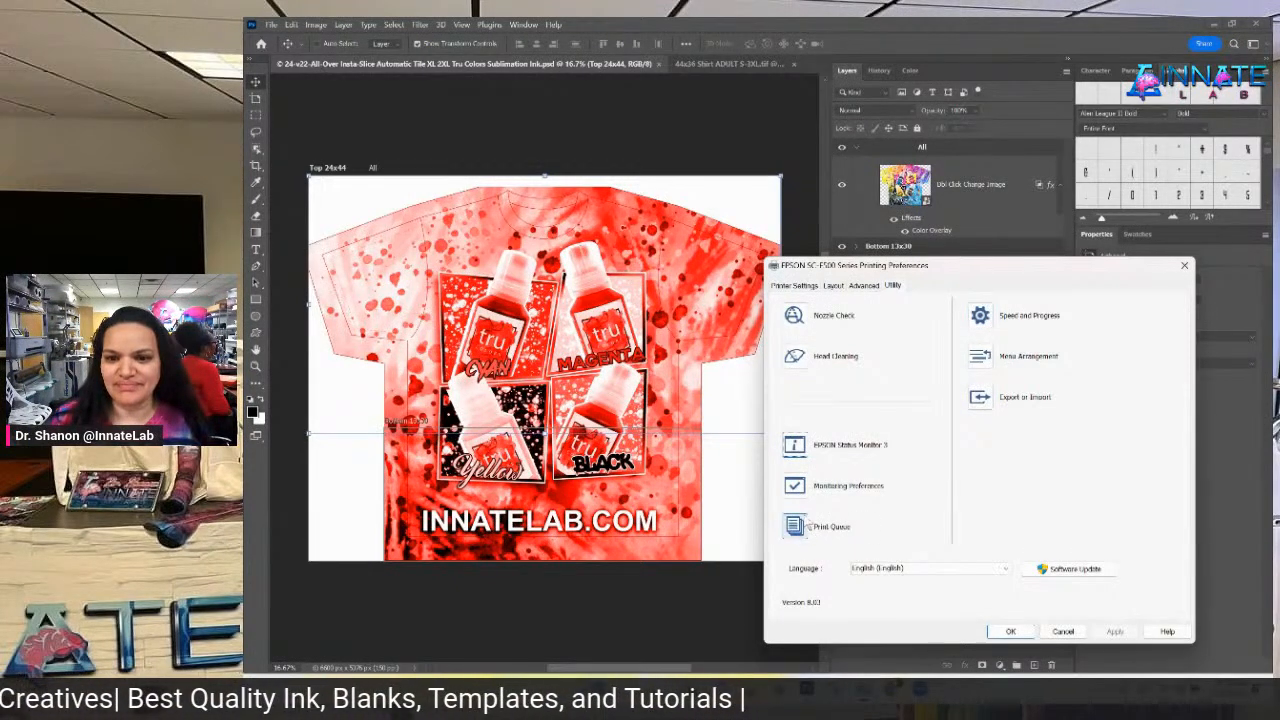
Turn off the screen notifications for all printer events in the Monitoring Preferences, including Error, Maintenance Call, Offline and Pause.
click(816, 493)
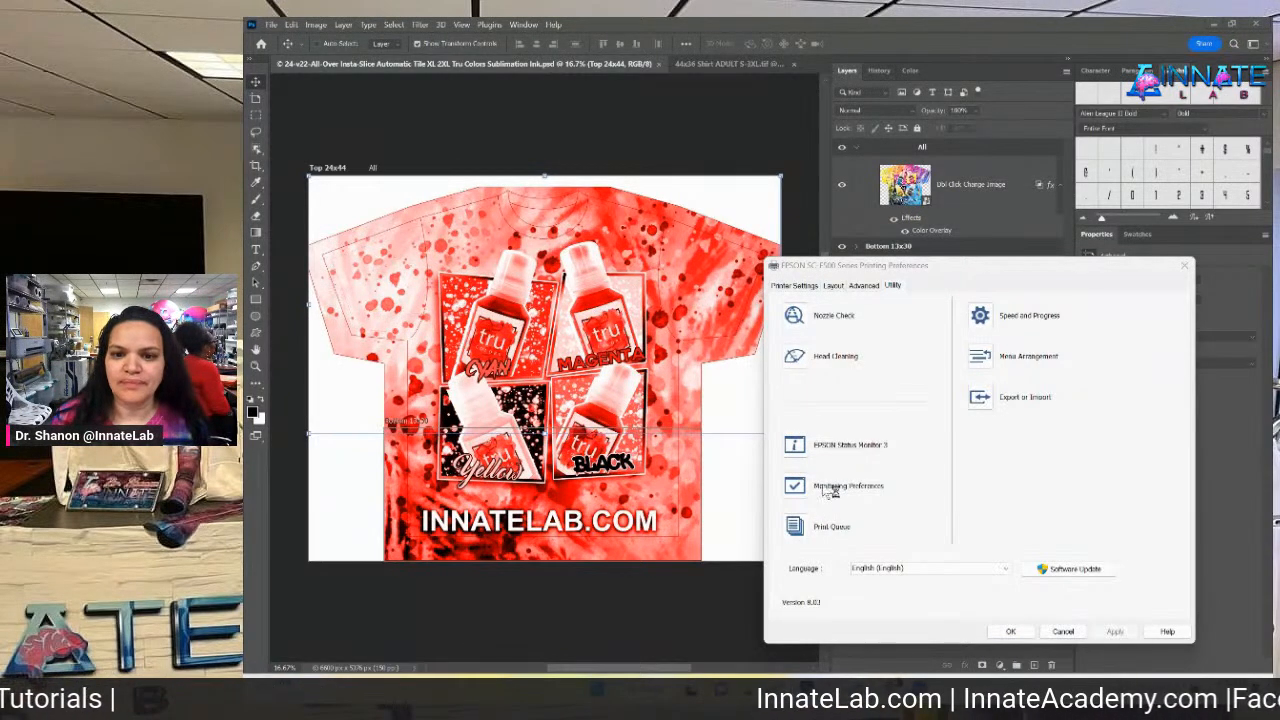
click(660, 289)
click(660, 311)
scroll(688, 321, down, 1)
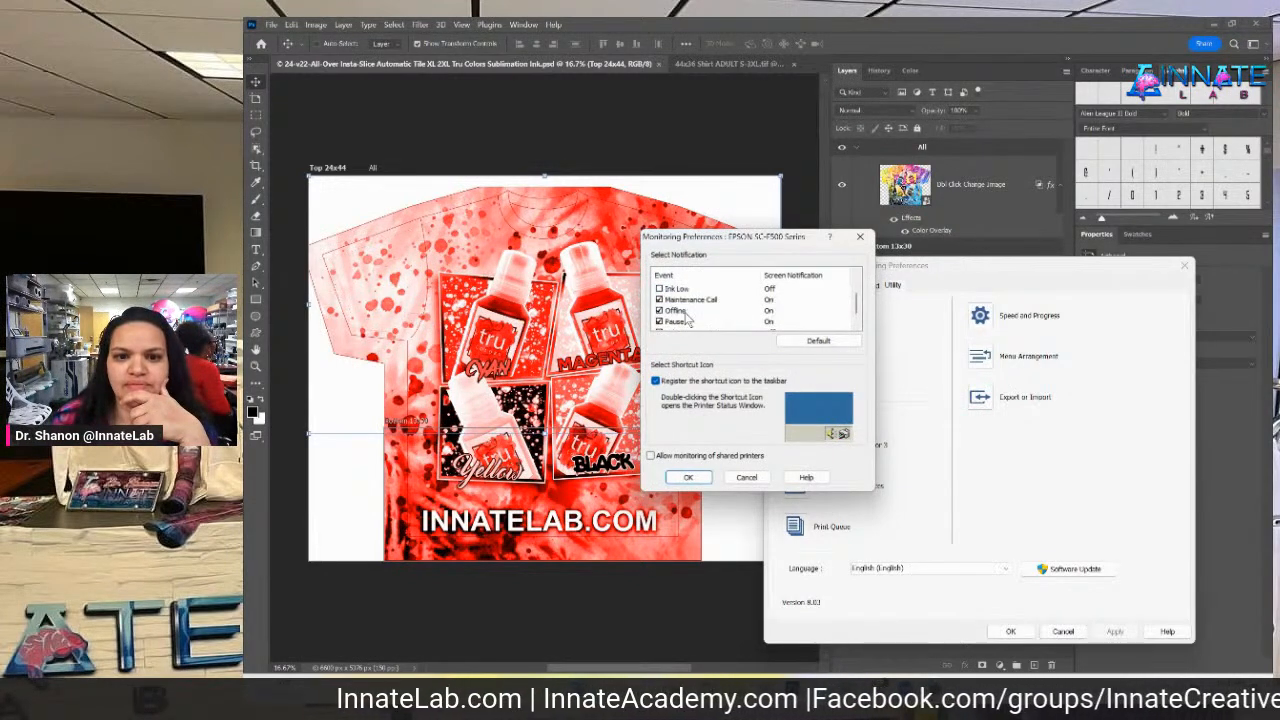
click(660, 299)
click(660, 310)
click(660, 321)
scroll(680, 320, down, 1)
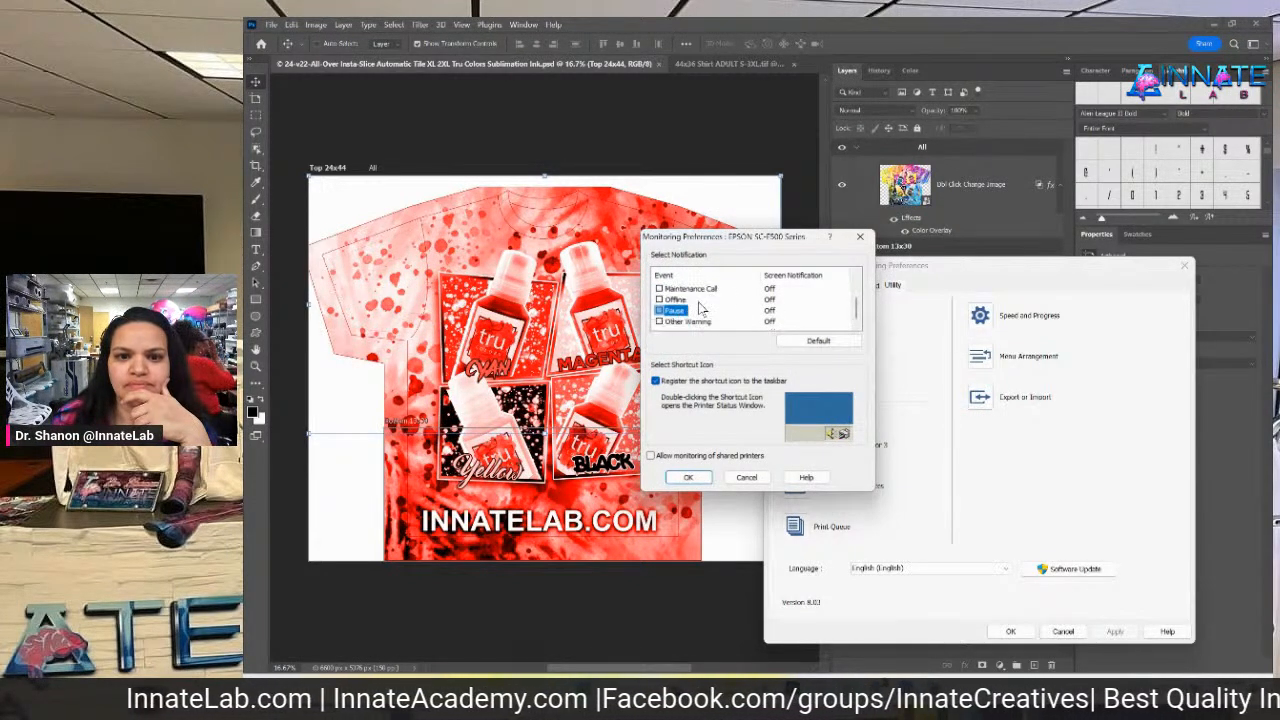
scroll(713, 321, up, 2)
Disable registering the printer's shortcut icon to the taskbar and accept the monitoring preferences.
click(710, 381)
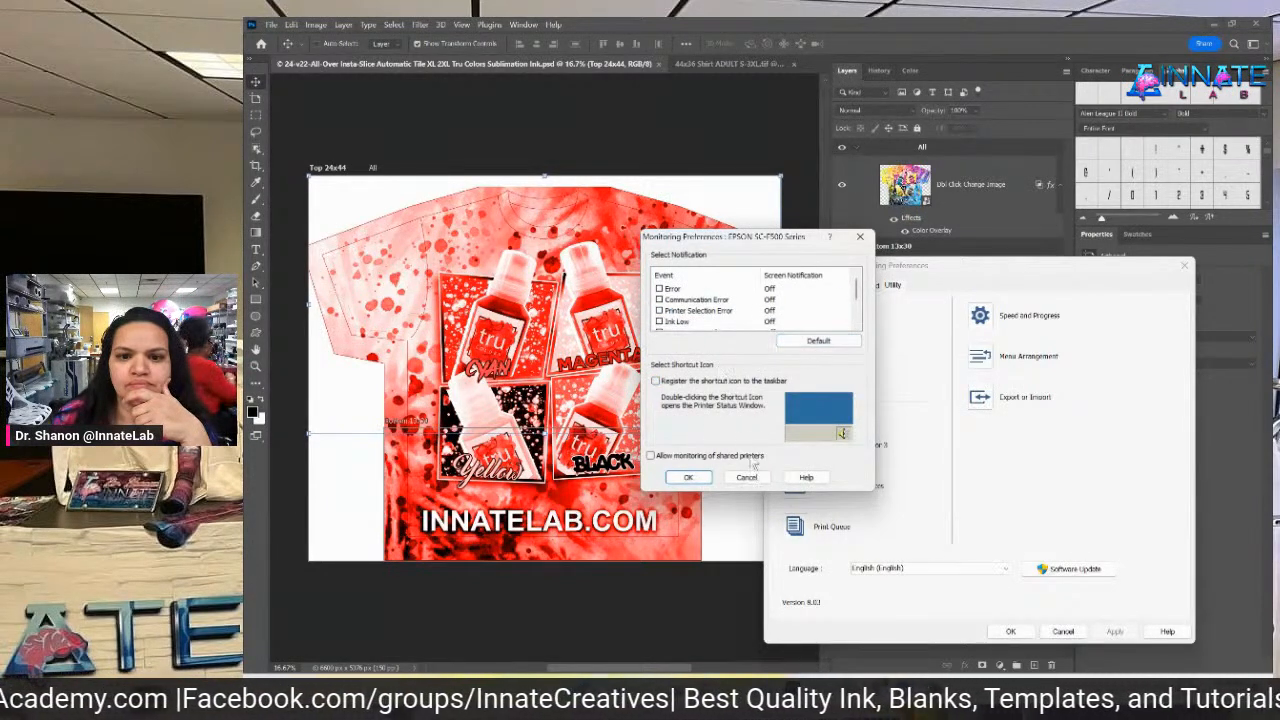
scroll(772, 330, down, 2)
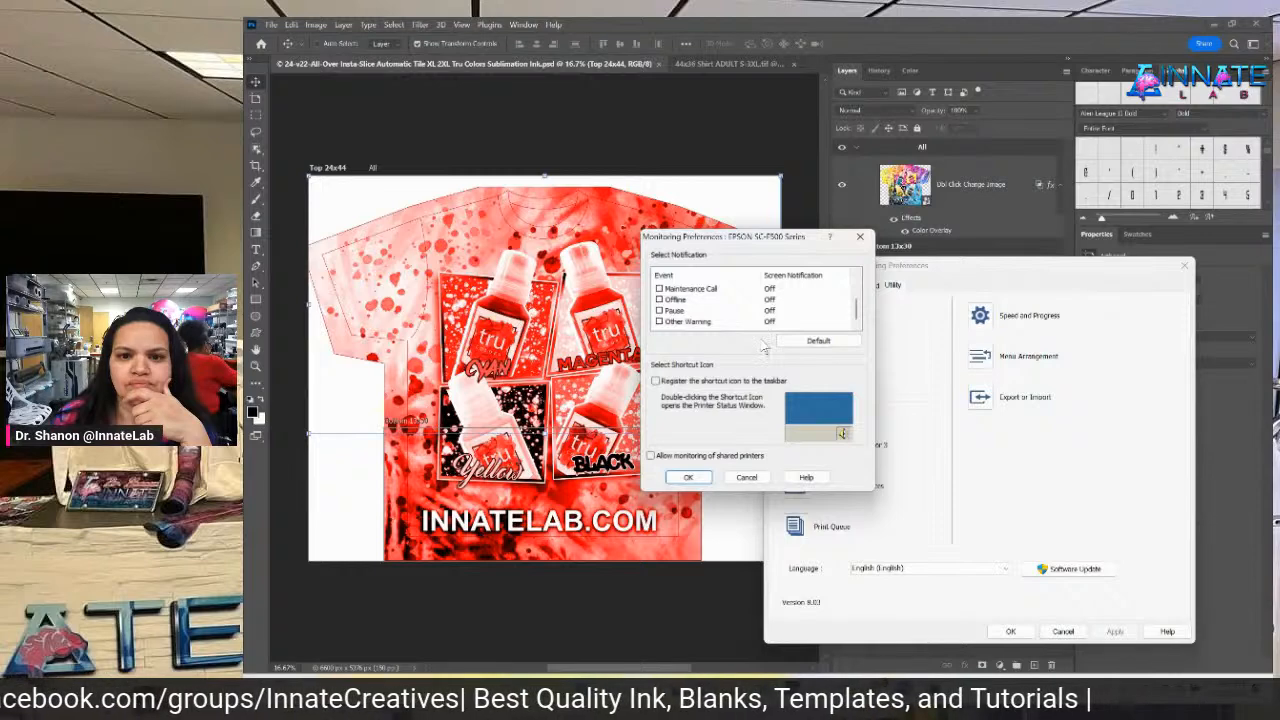
click(688, 477)
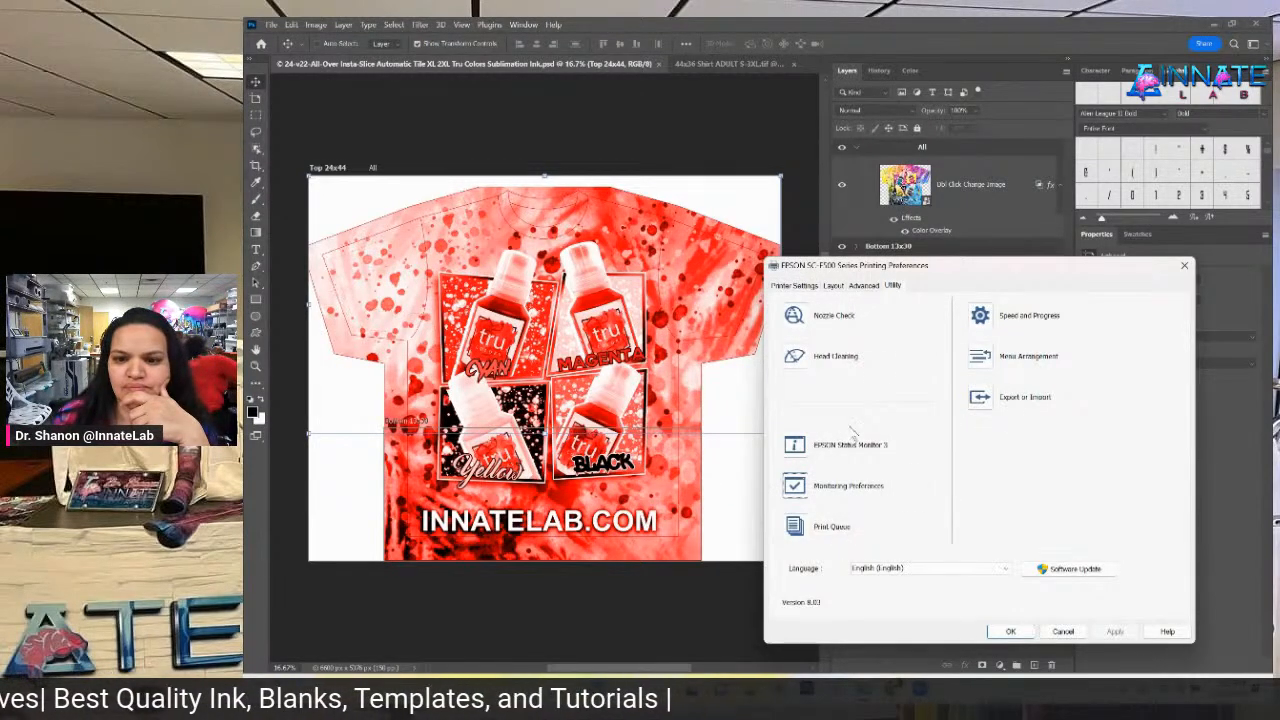
Review the advanced, layout and output sizing options and the summary of current settings in Custom Settings, keeping Same as Paper Size.
click(862, 286)
click(866, 304)
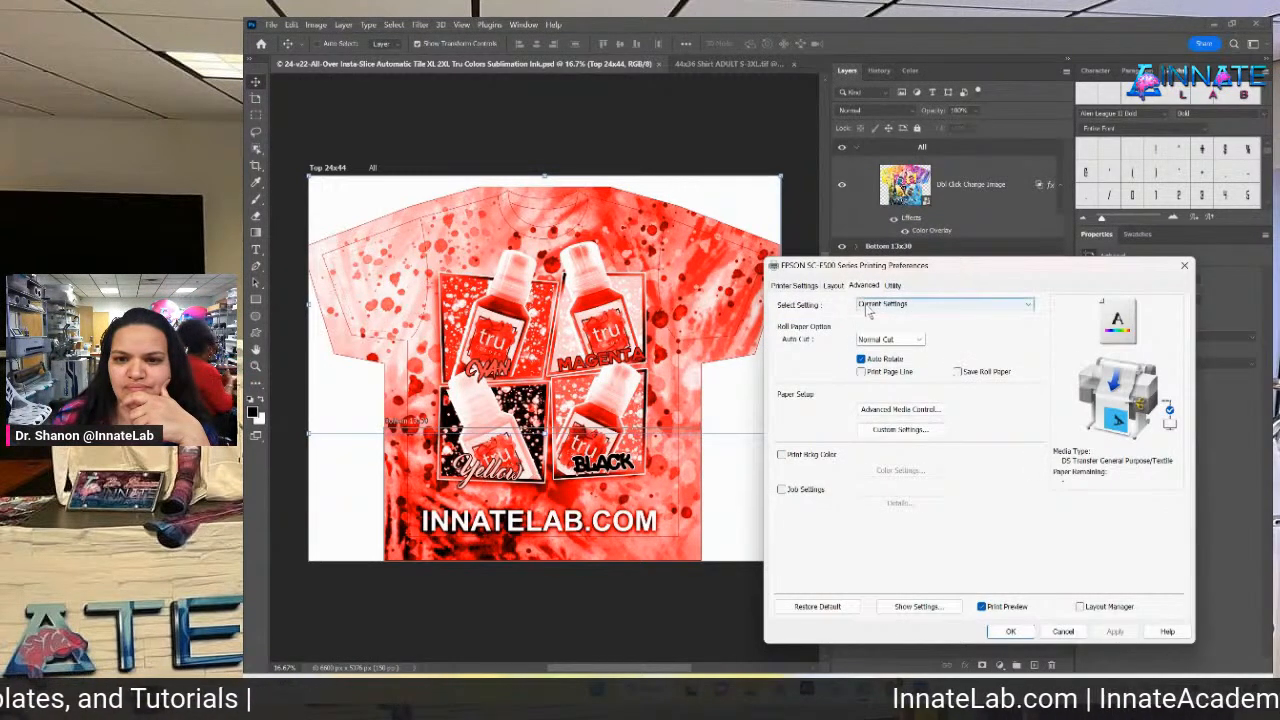
click(868, 309)
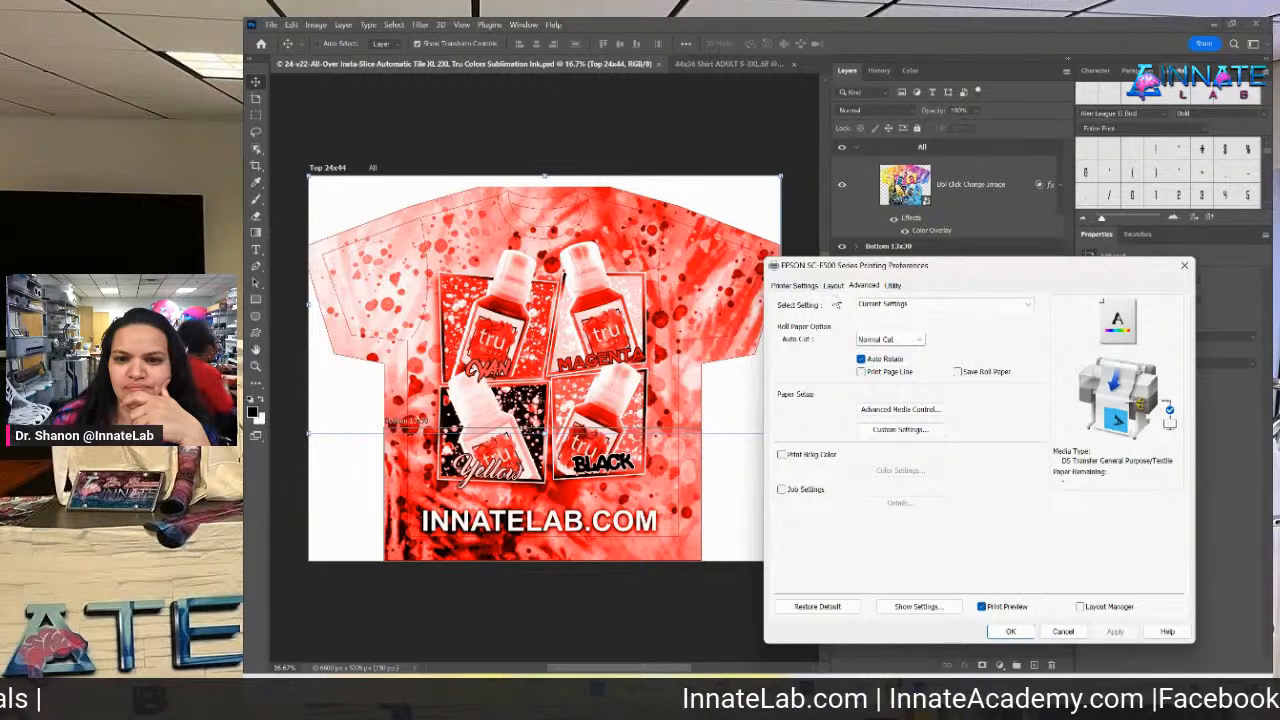
click(833, 286)
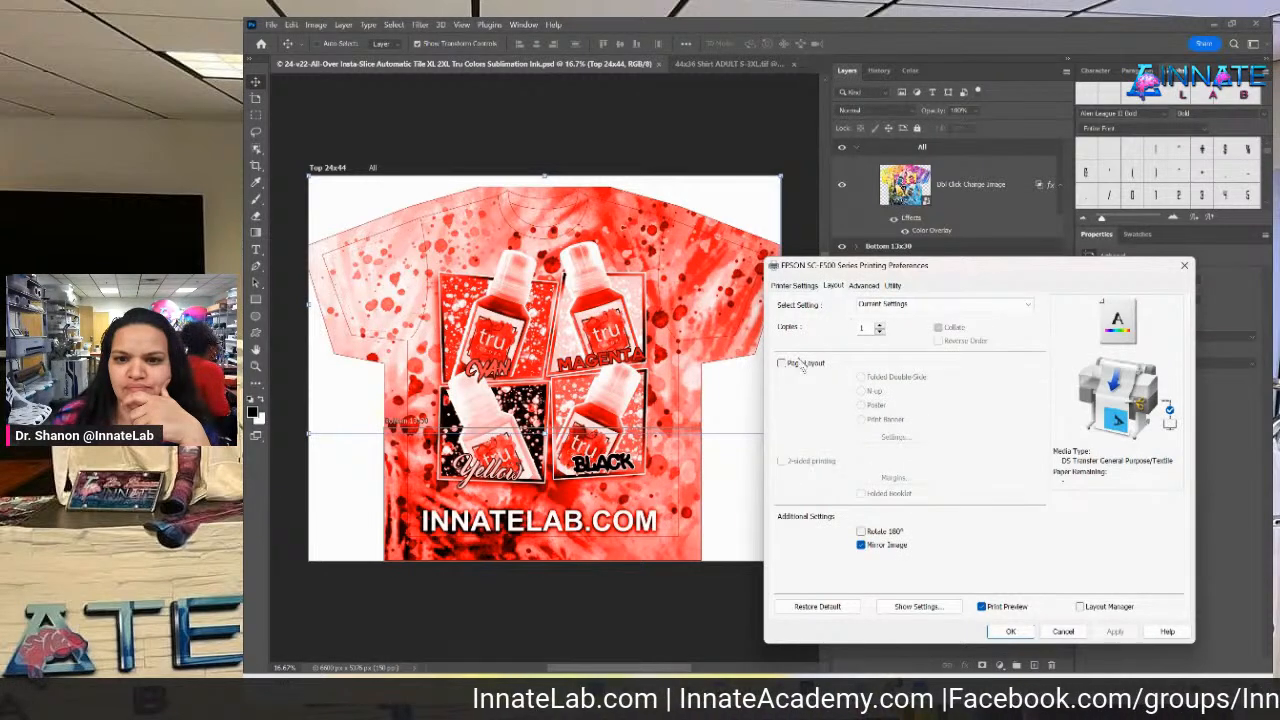
click(792, 286)
click(963, 343)
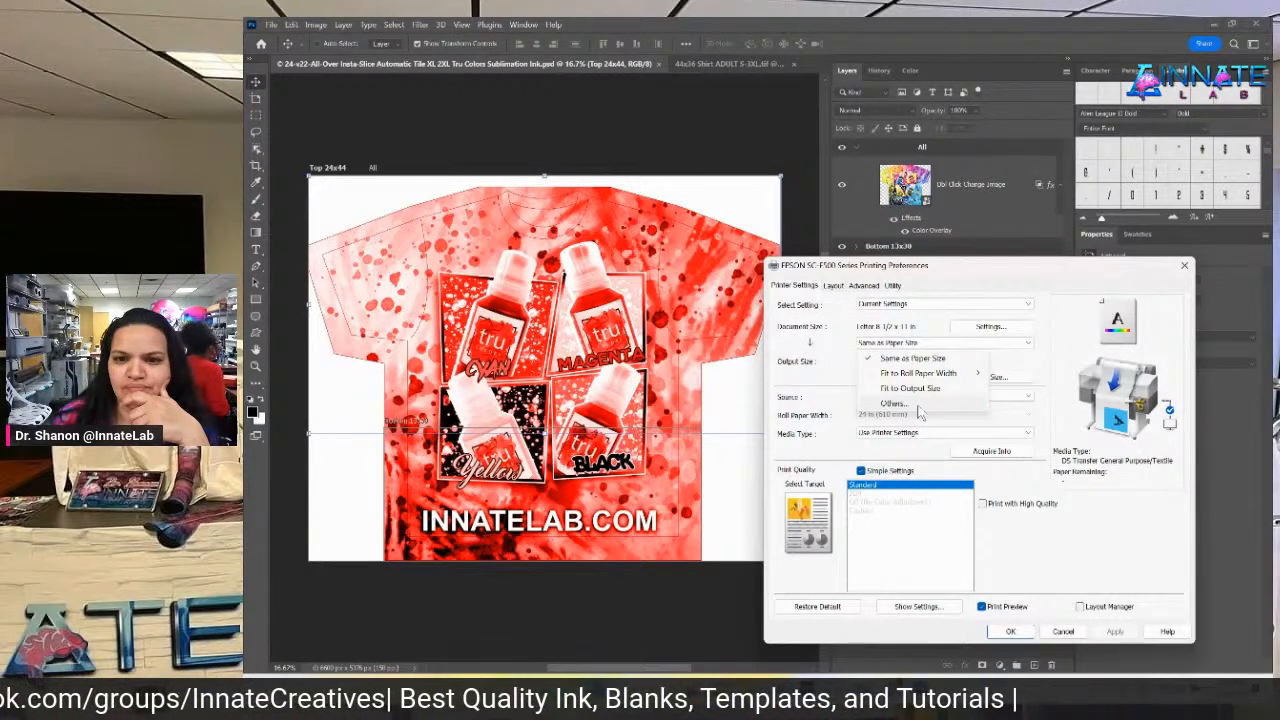
click(912, 358)
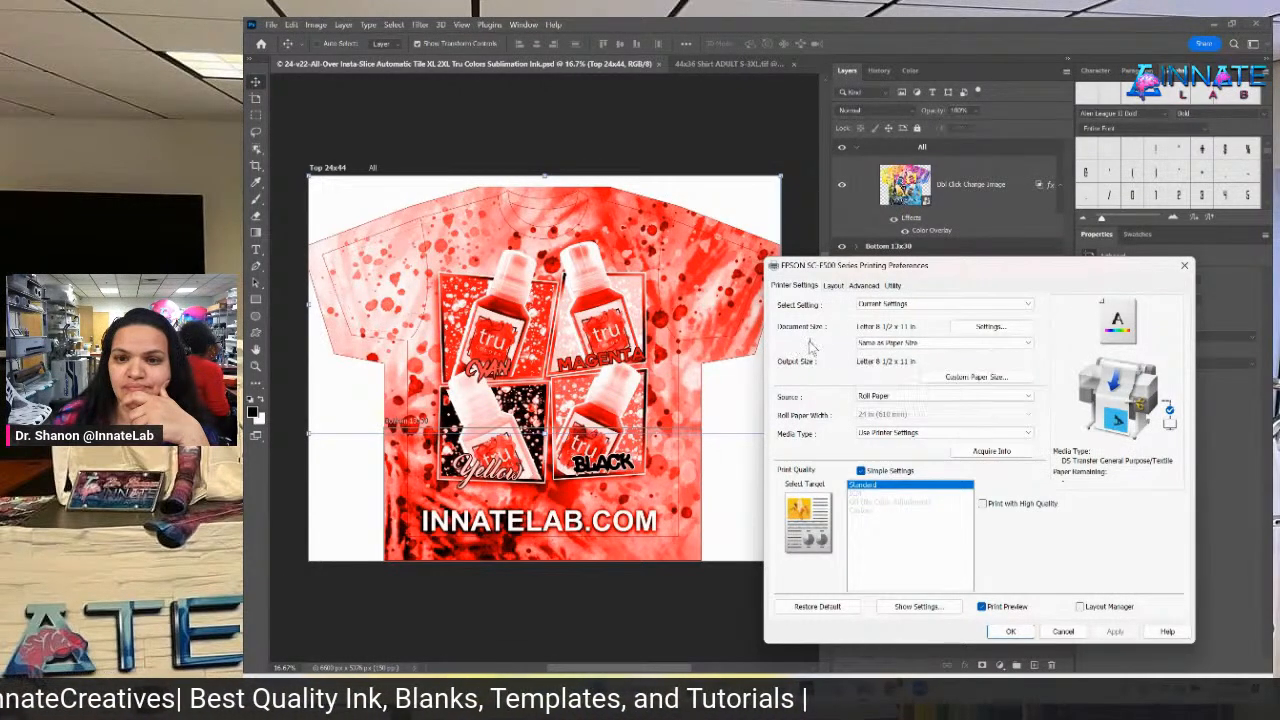
click(921, 303)
click(912, 320)
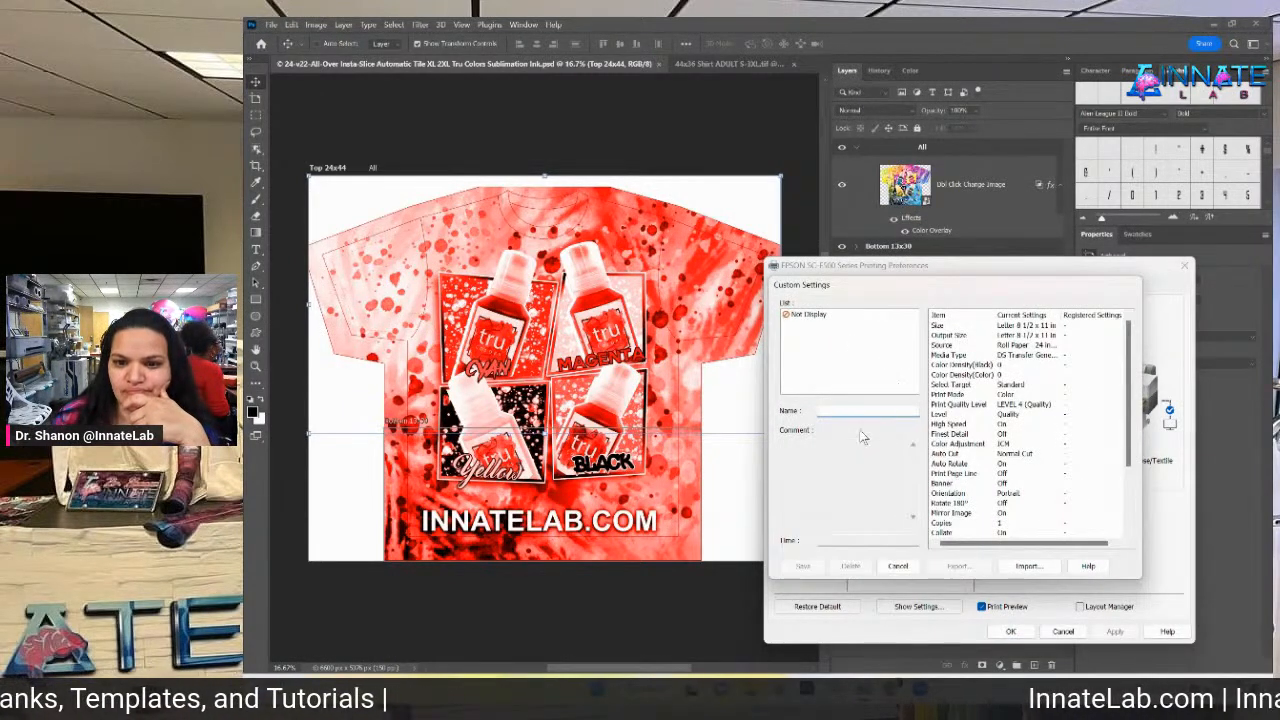
click(912, 566)
Set the media type to DS Transfer General Purpose/Textile.
click(928, 437)
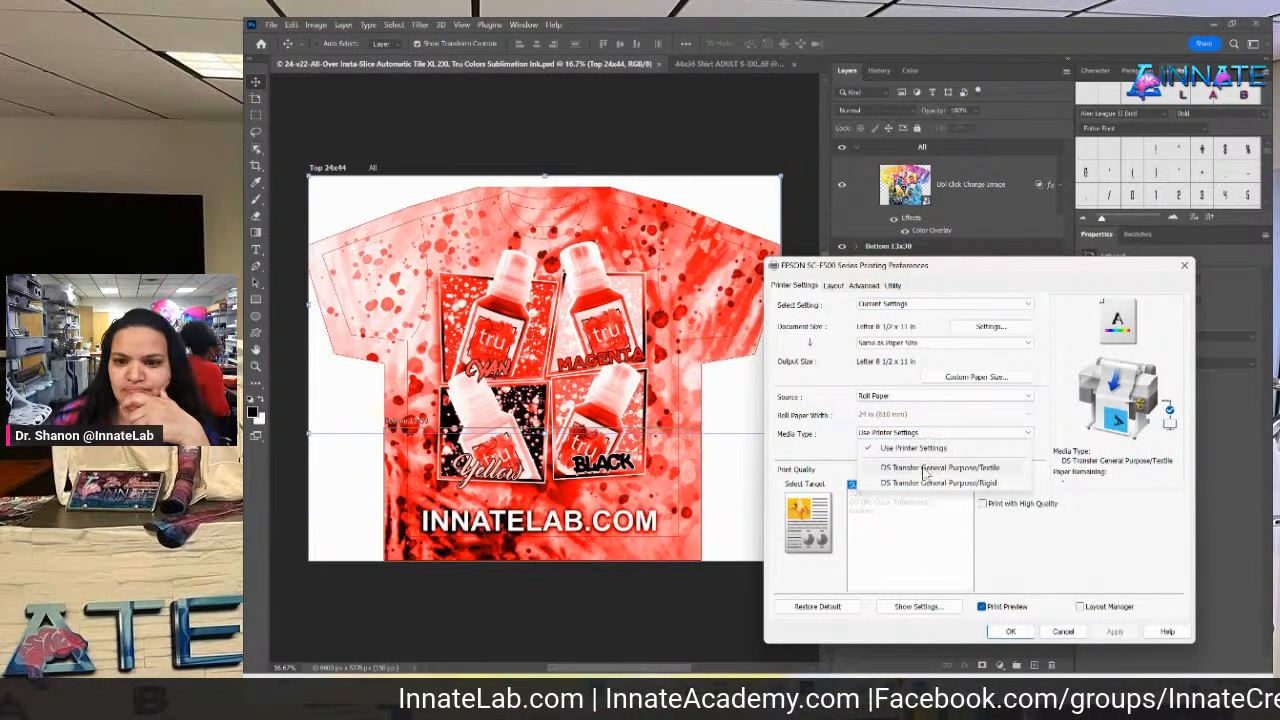
click(926, 469)
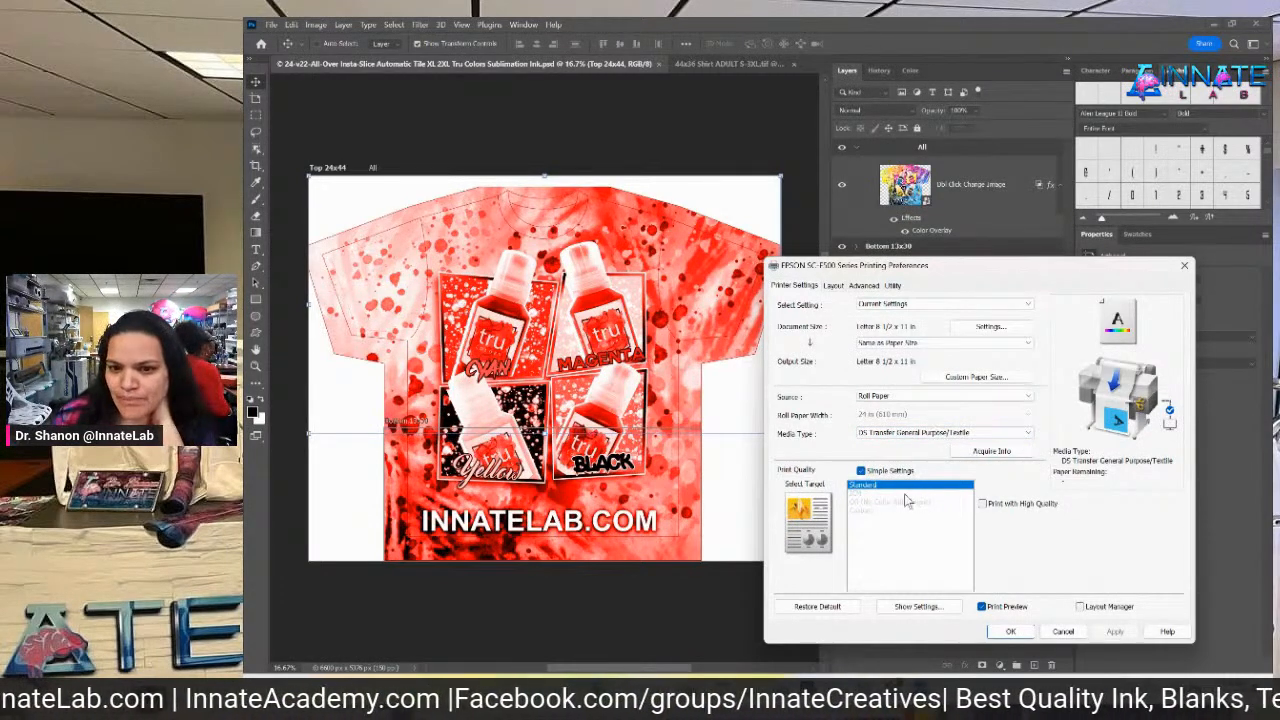
Disable Simple Settings and Print Preview, setting the print quality target to Off (No Color Adjustment) with the level at Quality.
click(890, 473)
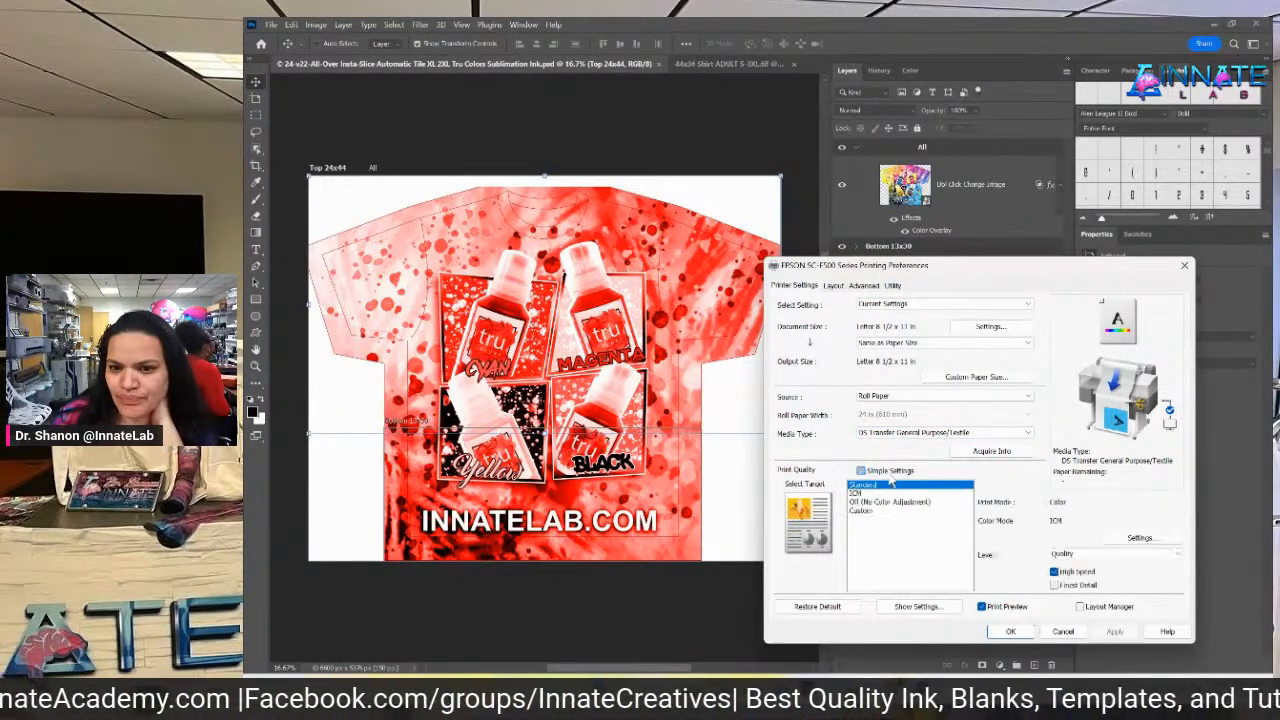
click(895, 503)
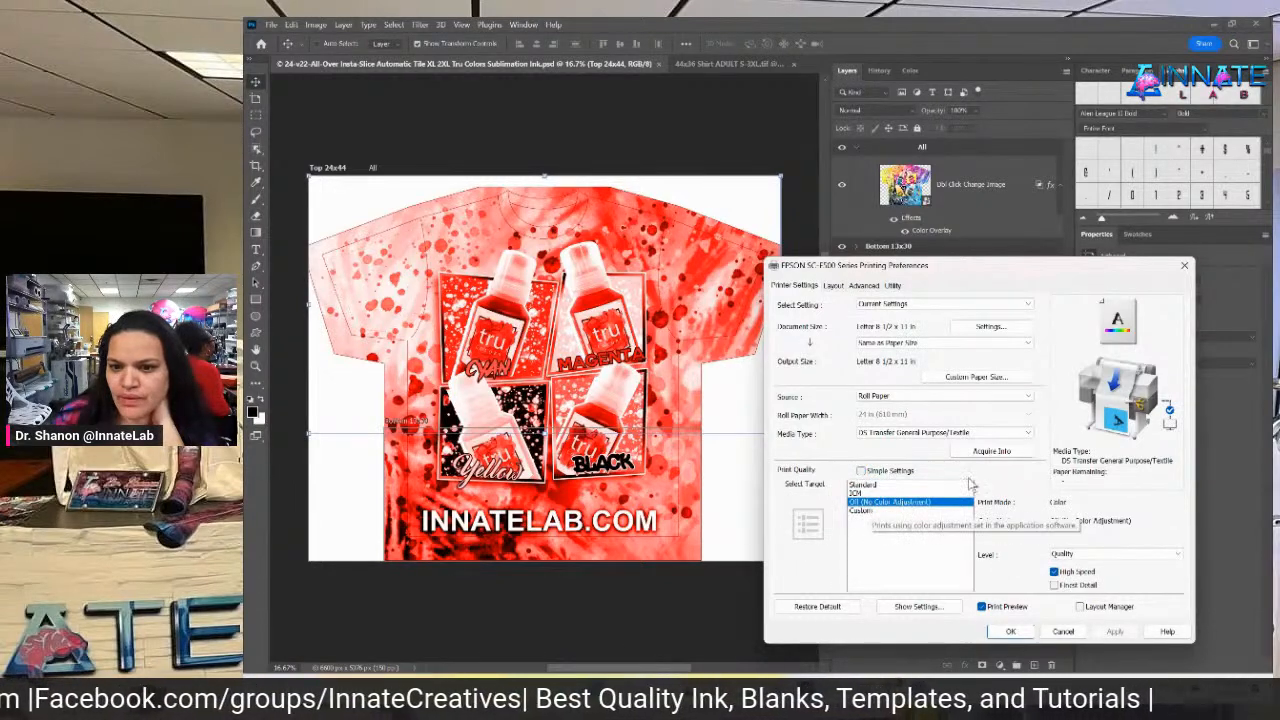
click(1103, 555)
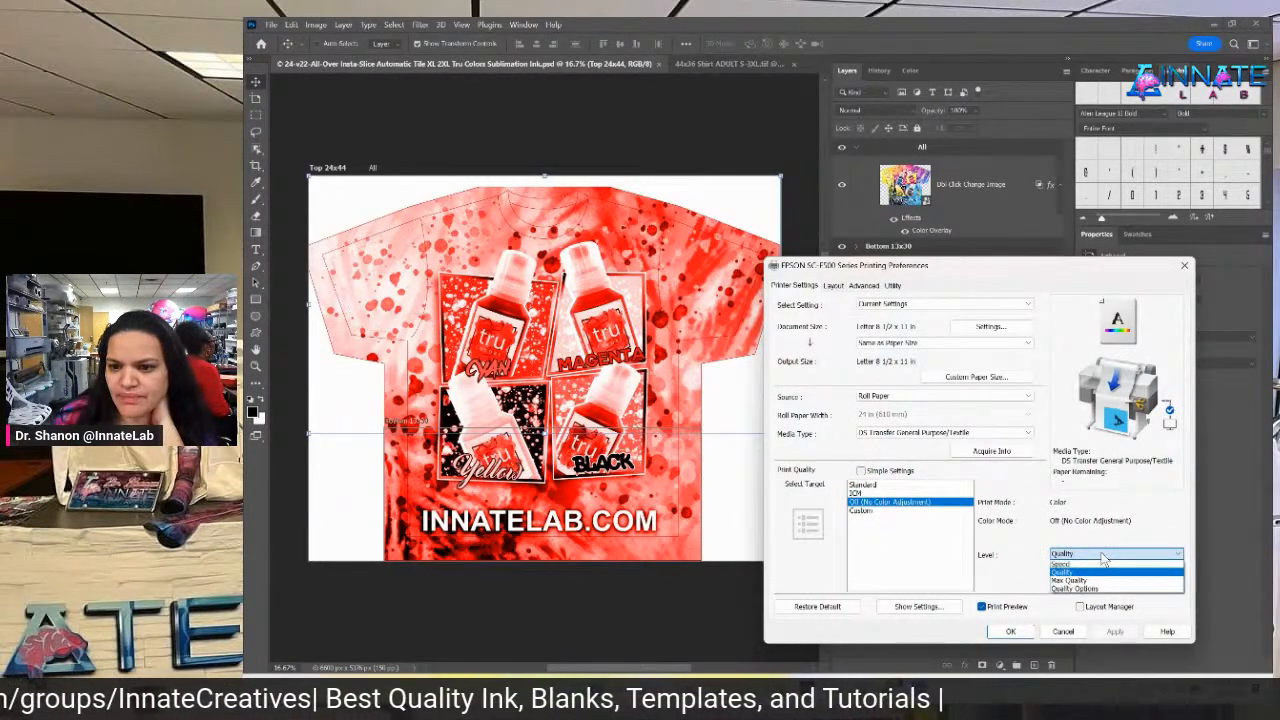
click(1098, 571)
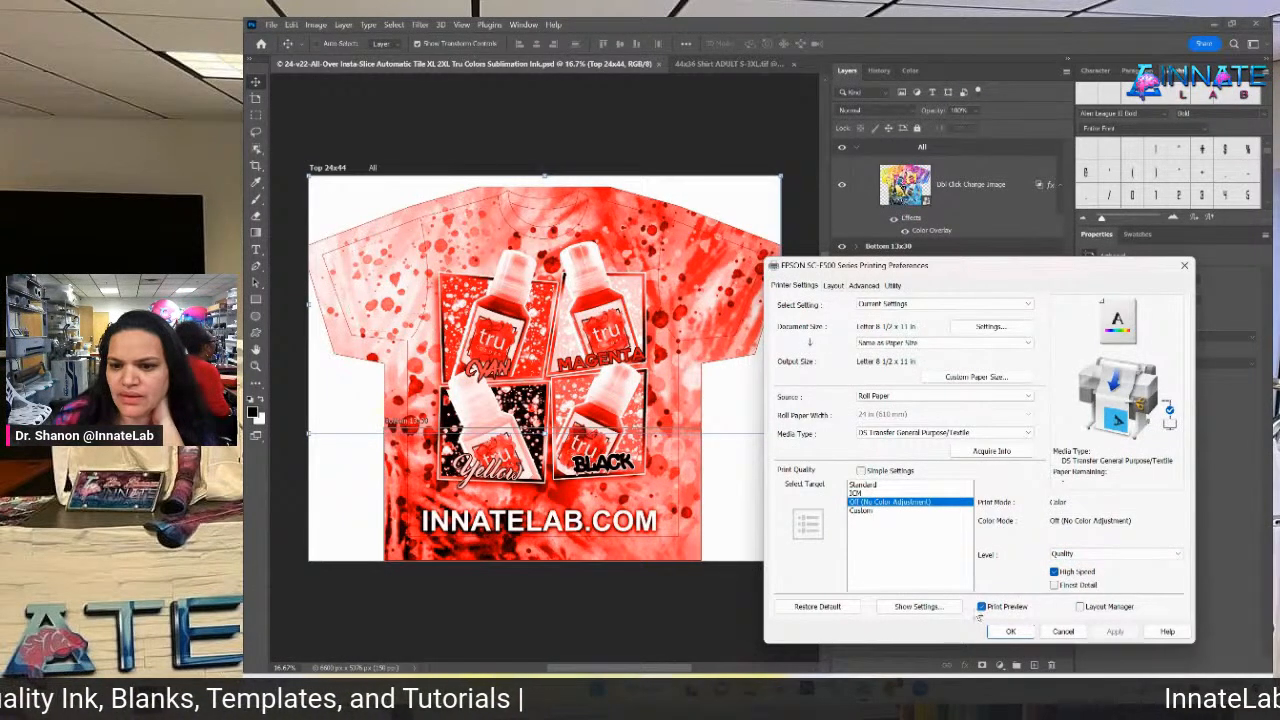
click(983, 607)
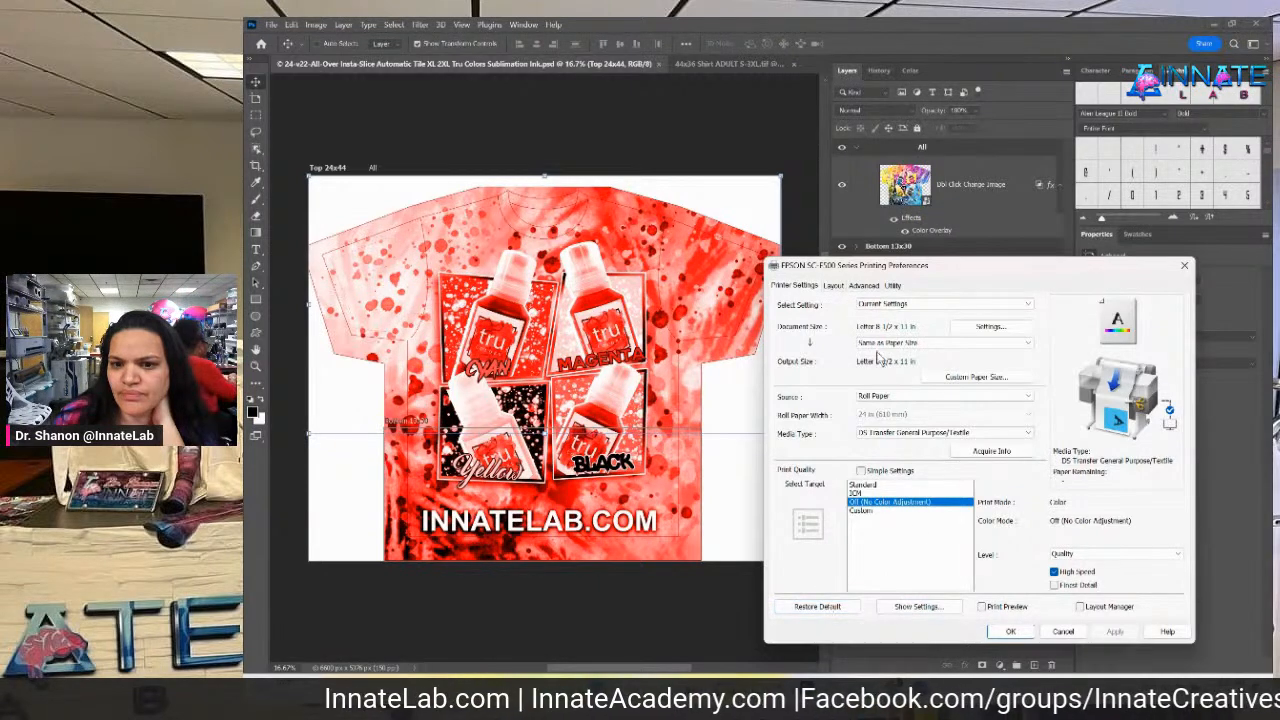
Review the summary of current print settings in Custom Settings without saving a preset.
click(950, 305)
click(902, 320)
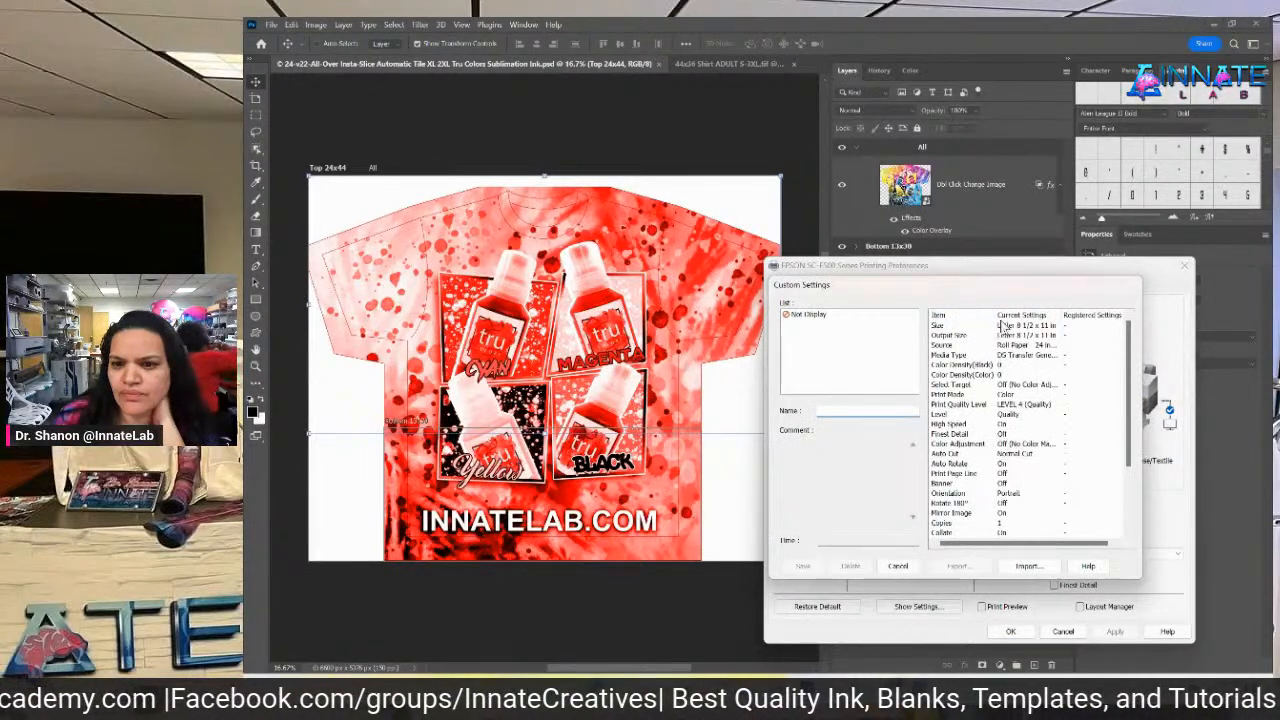
click(898, 566)
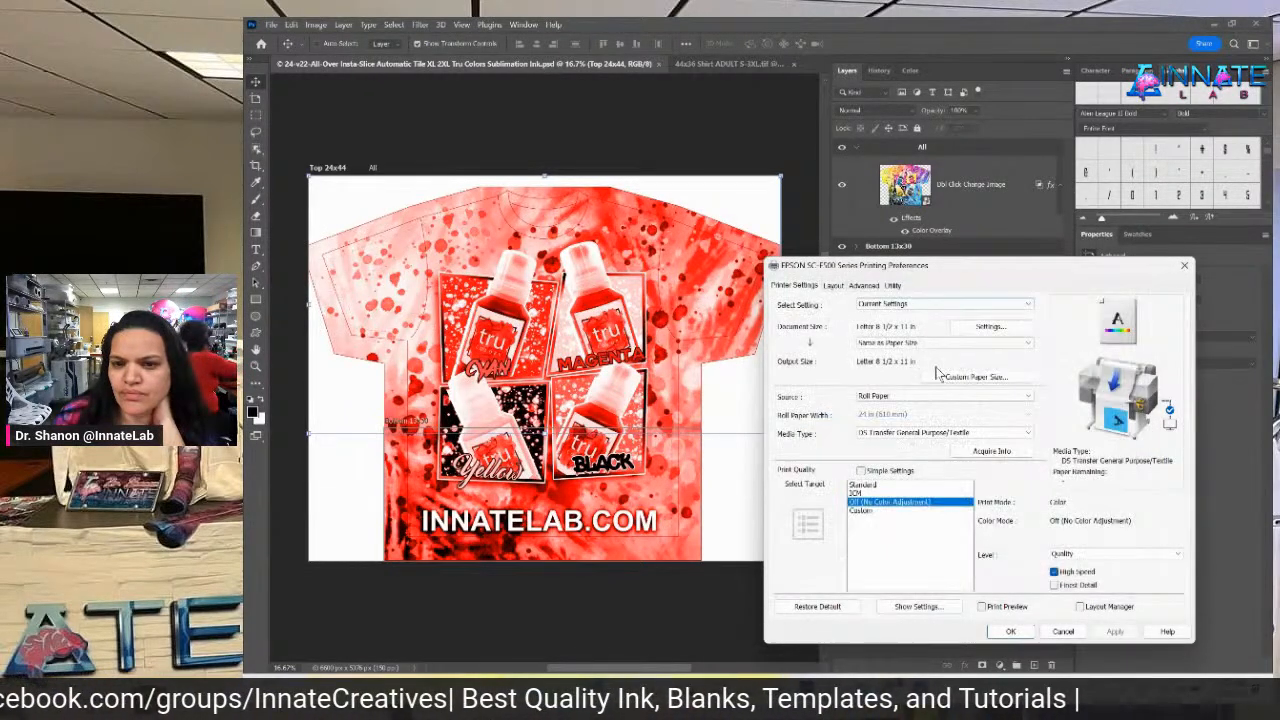
Keep Roll Paper as the paper source and accept the printing preferences.
click(950, 396)
click(878, 426)
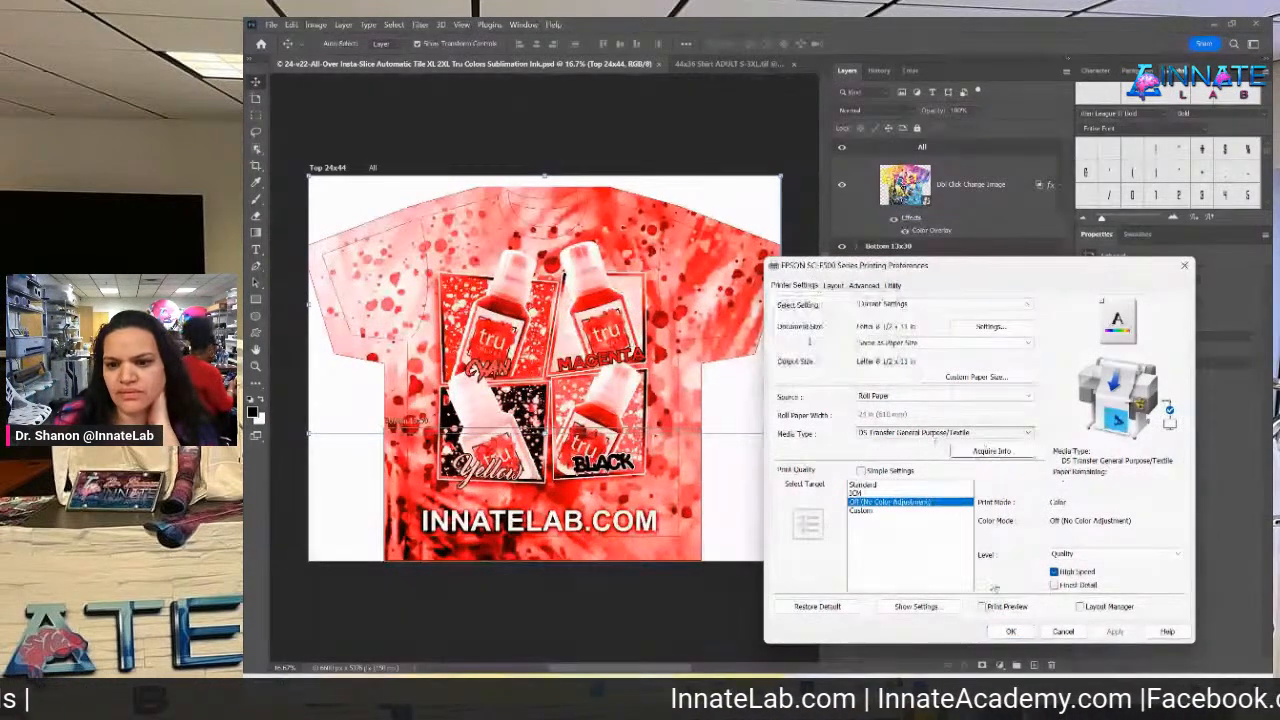
key(Return)
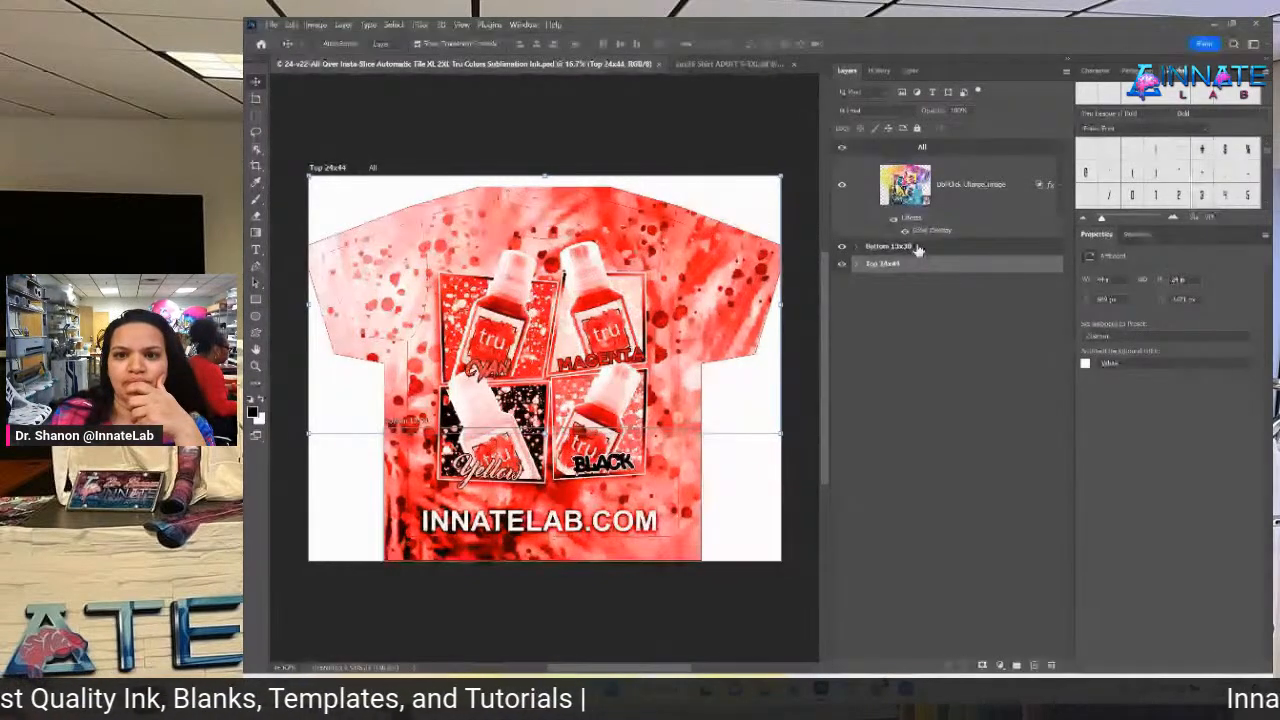
Open the contents of the Dbl Click Change Image smart object and select the RT Click Create Clipping Mask layer.
click(900, 186)
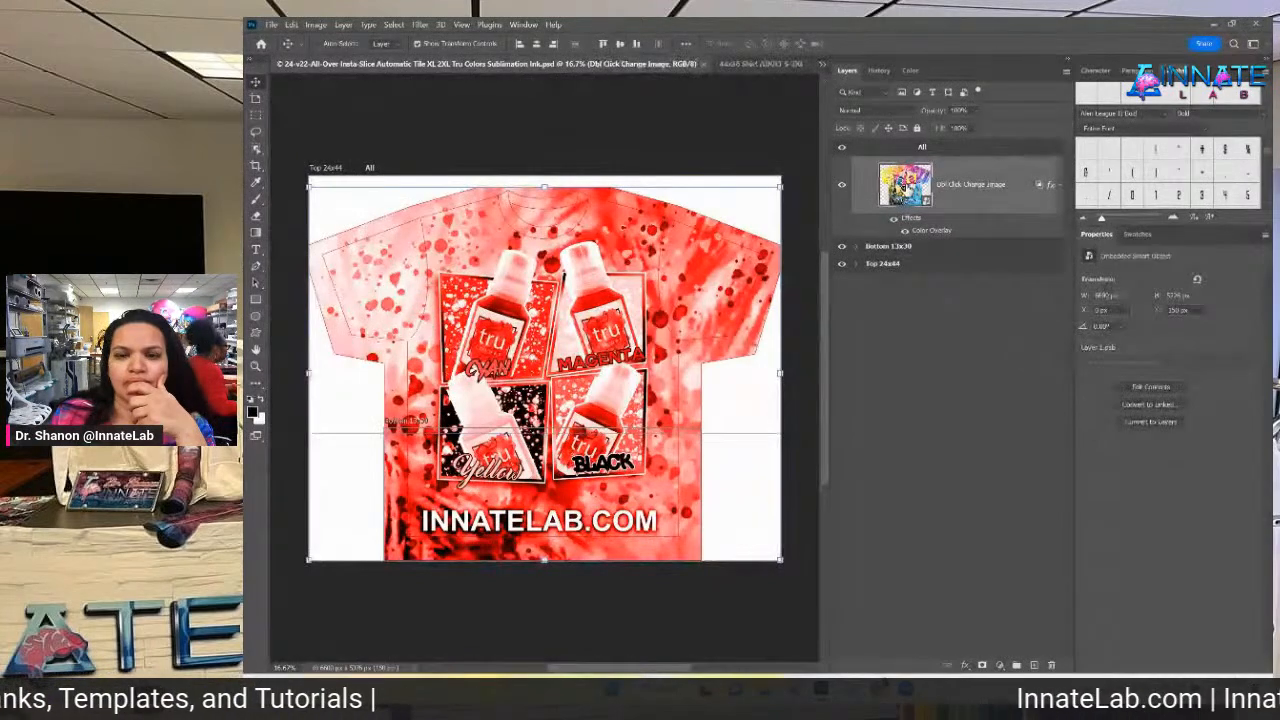
double_click(903, 185)
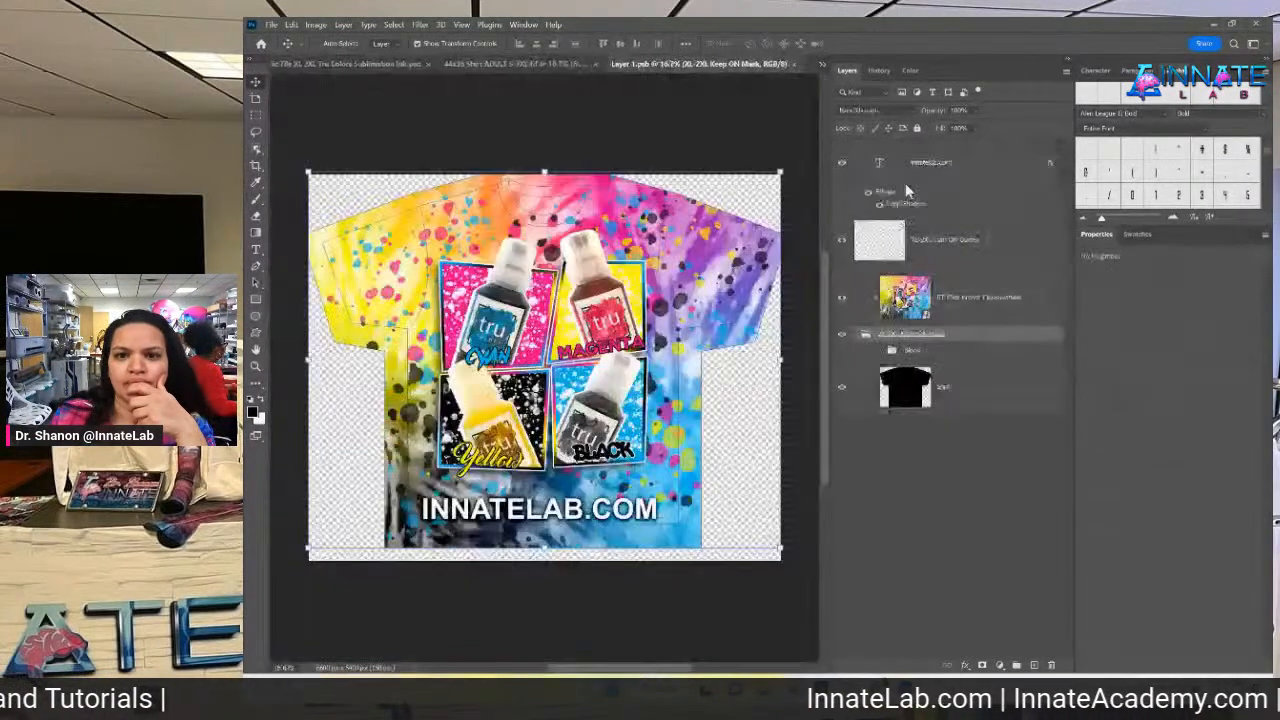
click(912, 290)
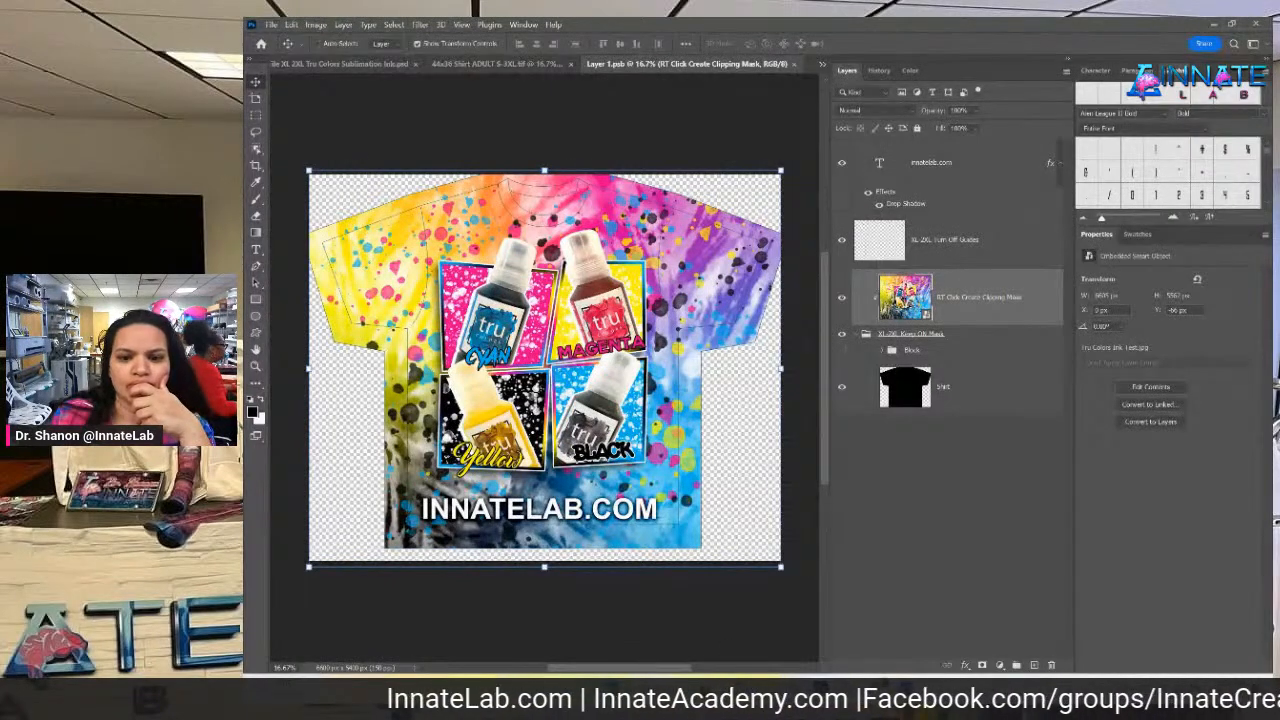
Place the 44x36 Shirt ADULT S-3XL copy image from the file folder into the smart object above the selected layer.
mouse_move(765, 695)
click(690, 610)
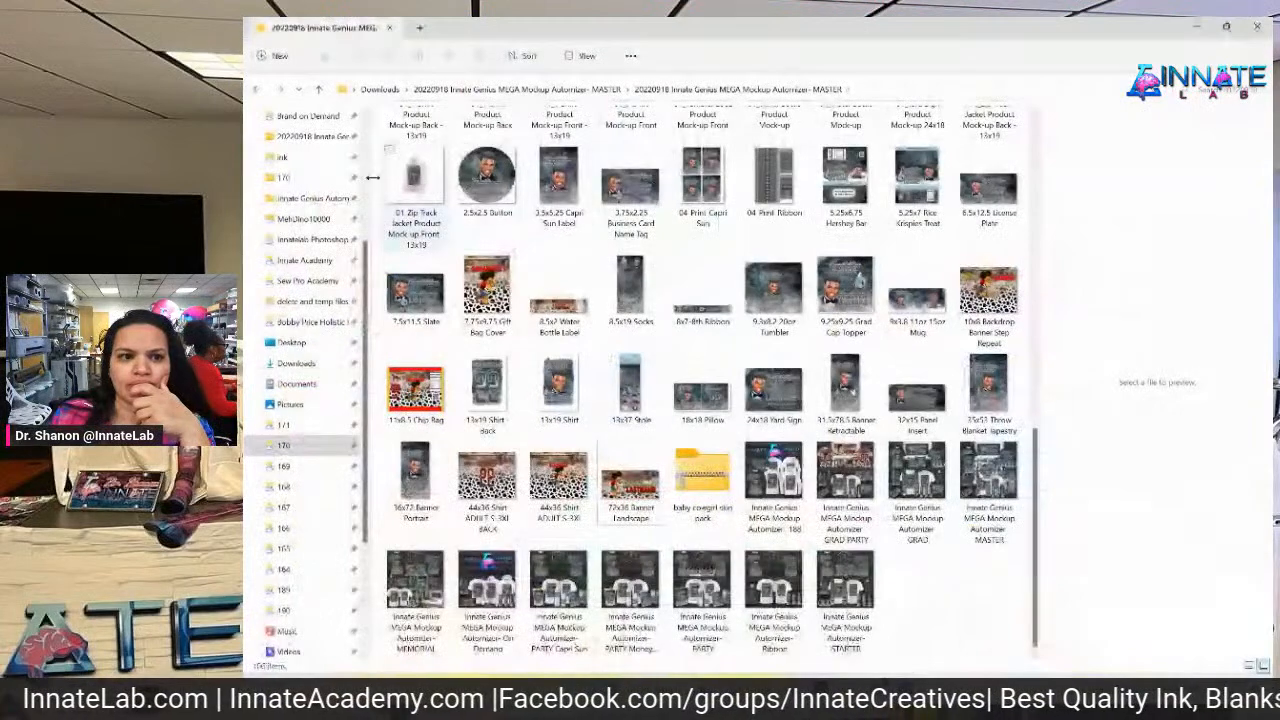
click(296, 363)
drag(570, 35, 915, 101)
drag(923, 240, 541, 260)
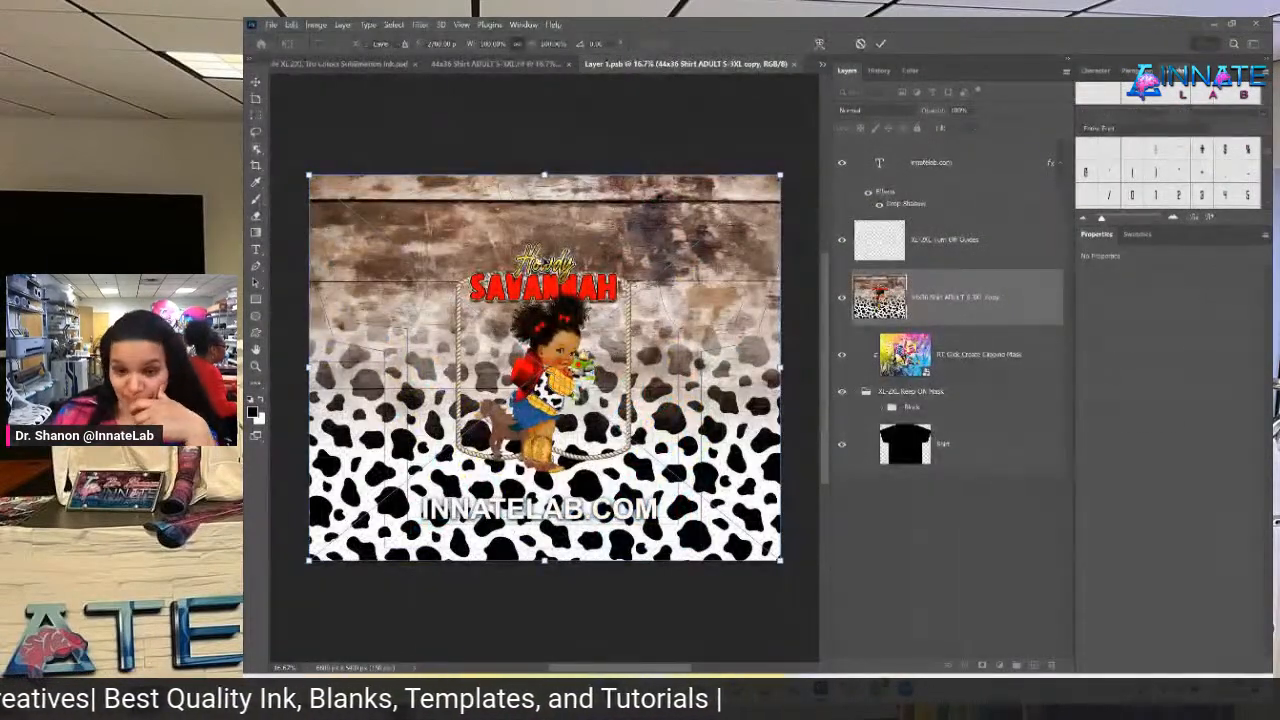
key(Return)
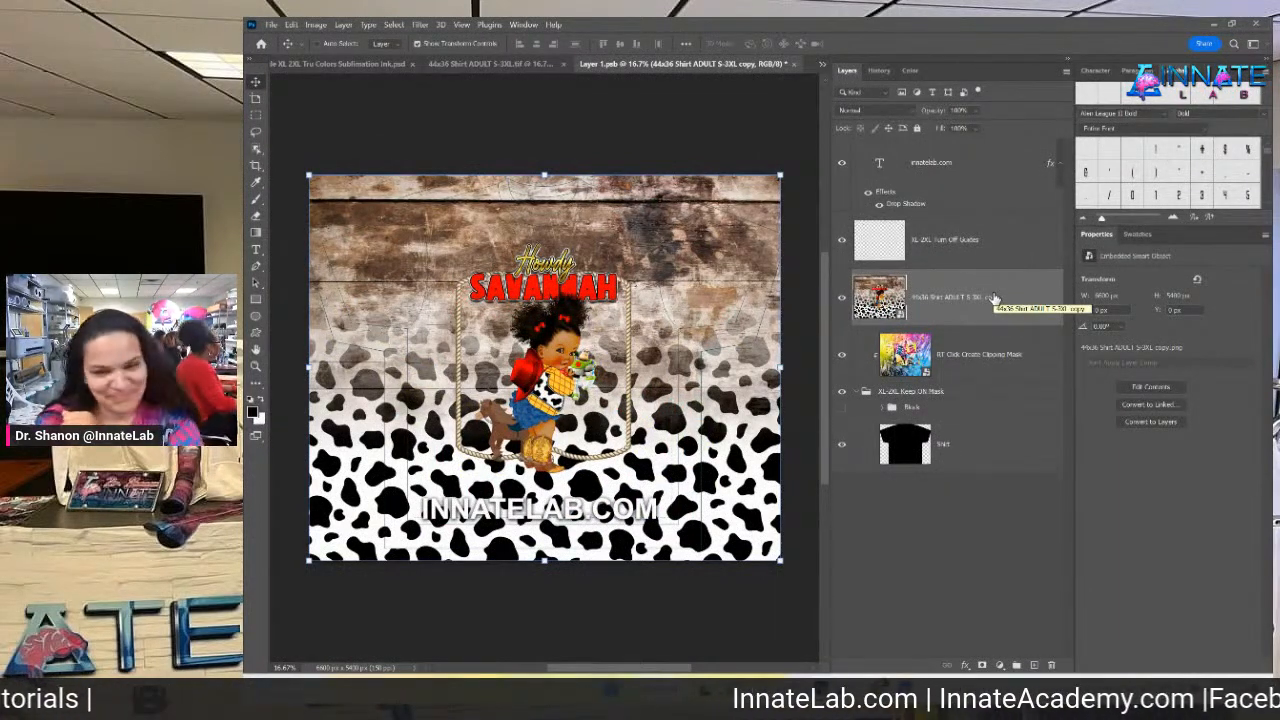
Clip the placed shirt image to the XL-2XL Keep ON Mask group, with the old design and guides hidden and the Block group shown.
drag(993, 298, 920, 380)
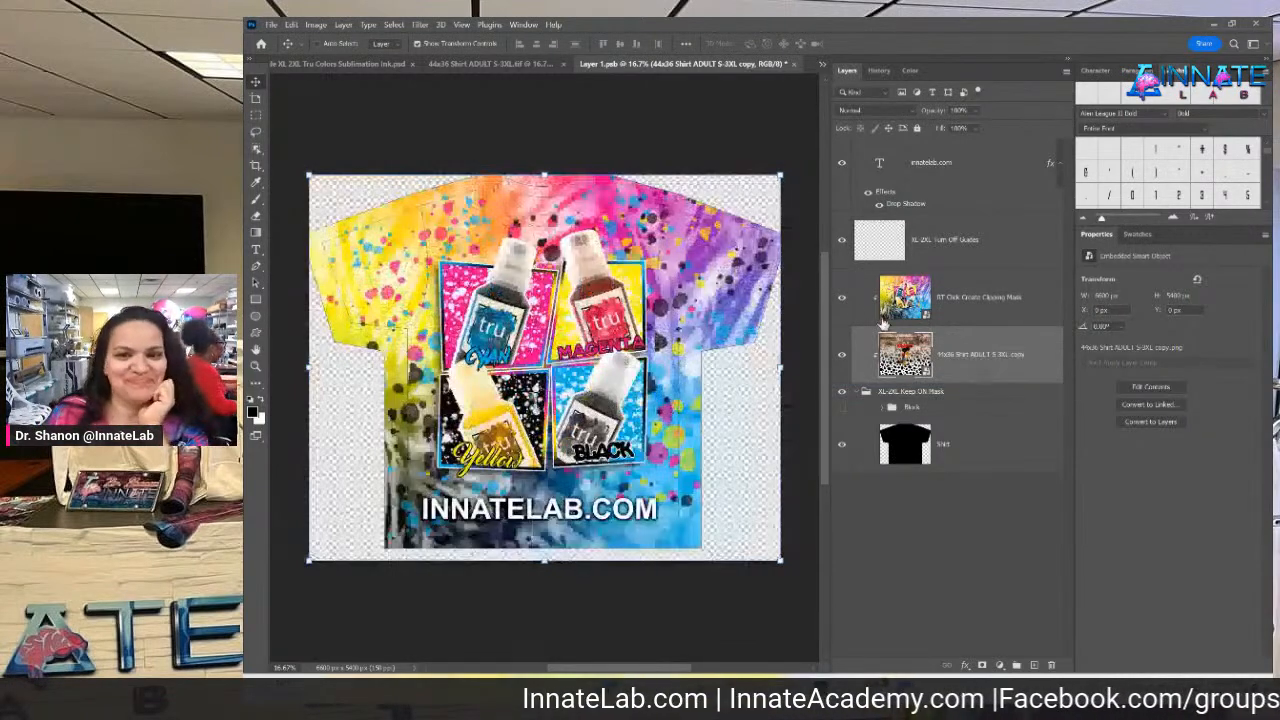
click(843, 301)
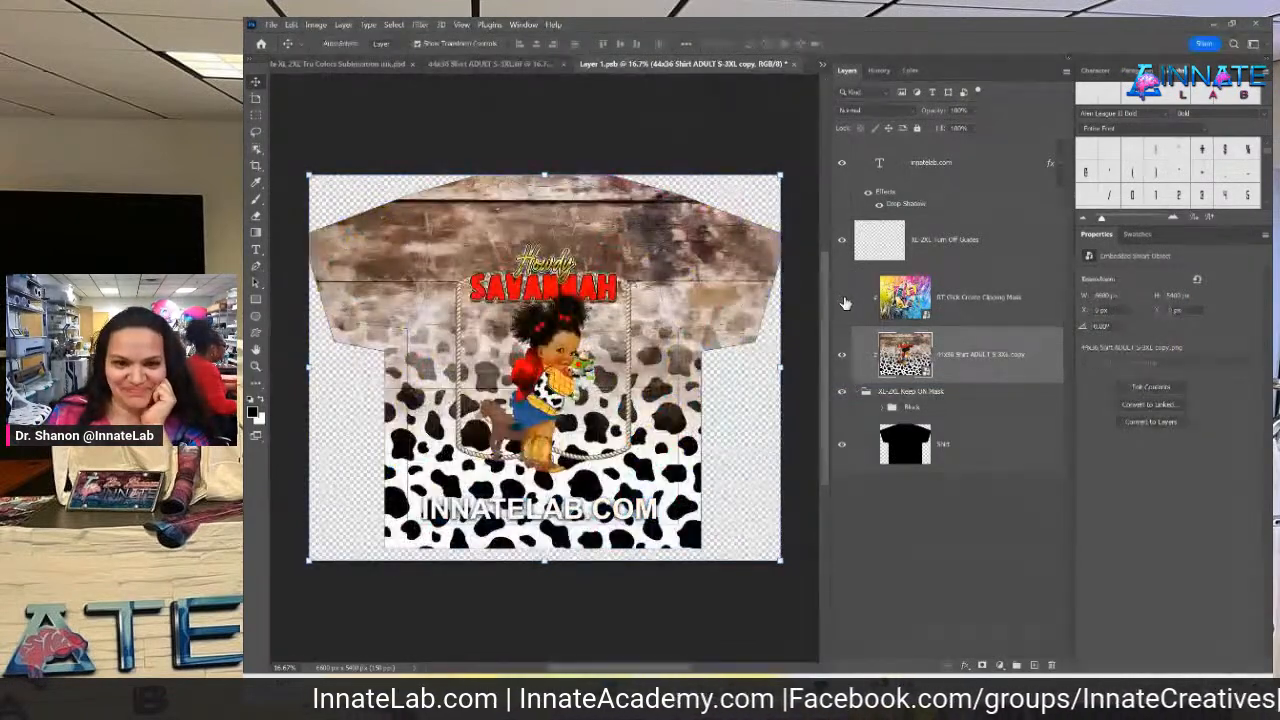
click(843, 408)
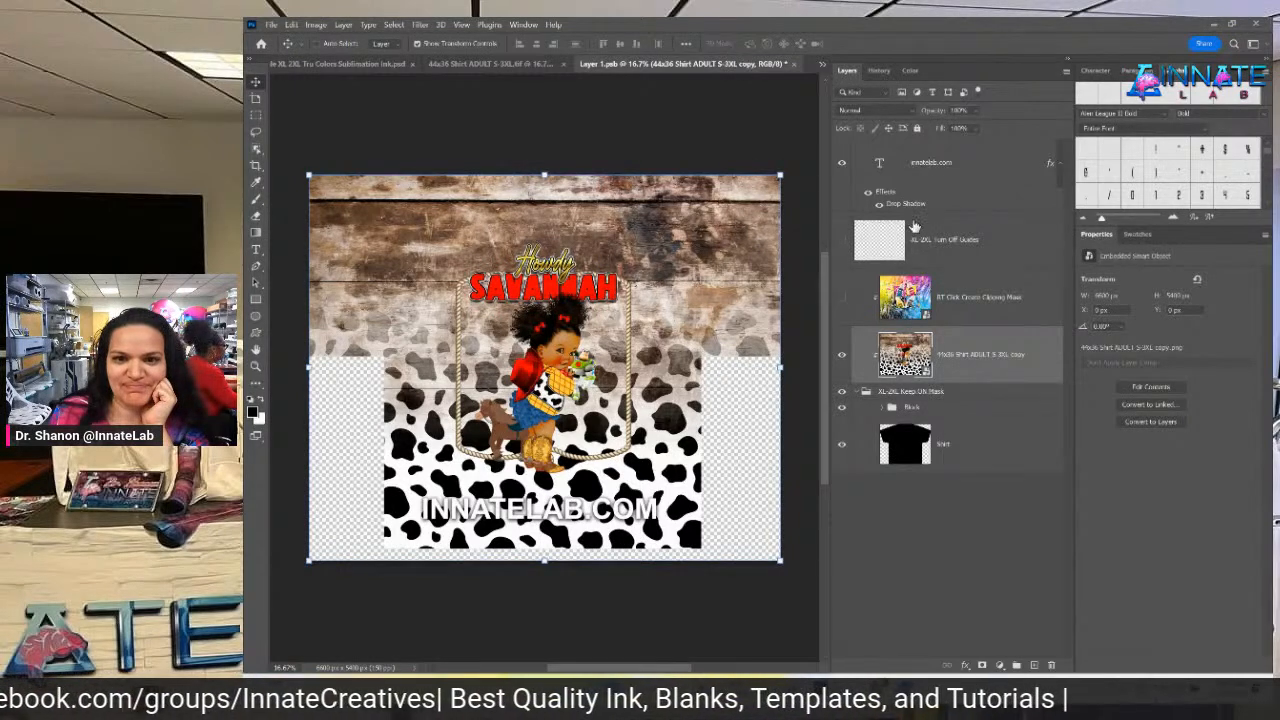
Hide the innatelab.com text layer, then save and close Layer 1.psb.
click(854, 170)
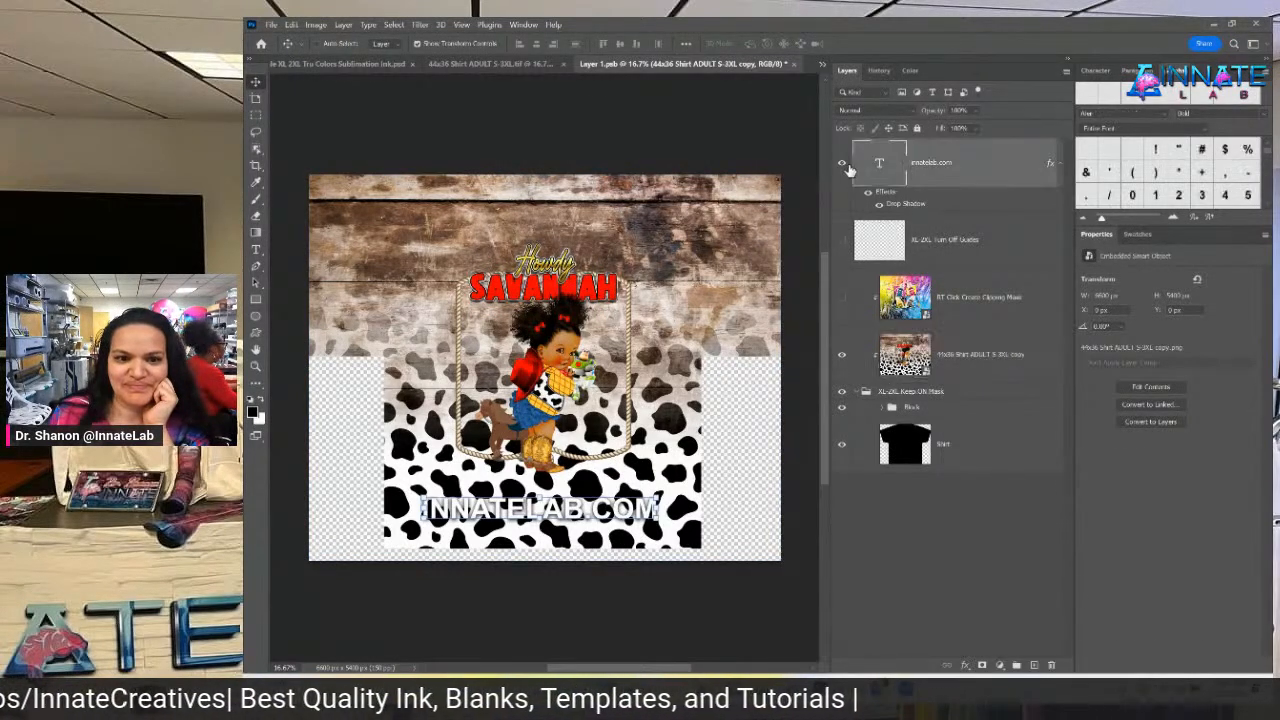
click(840, 168)
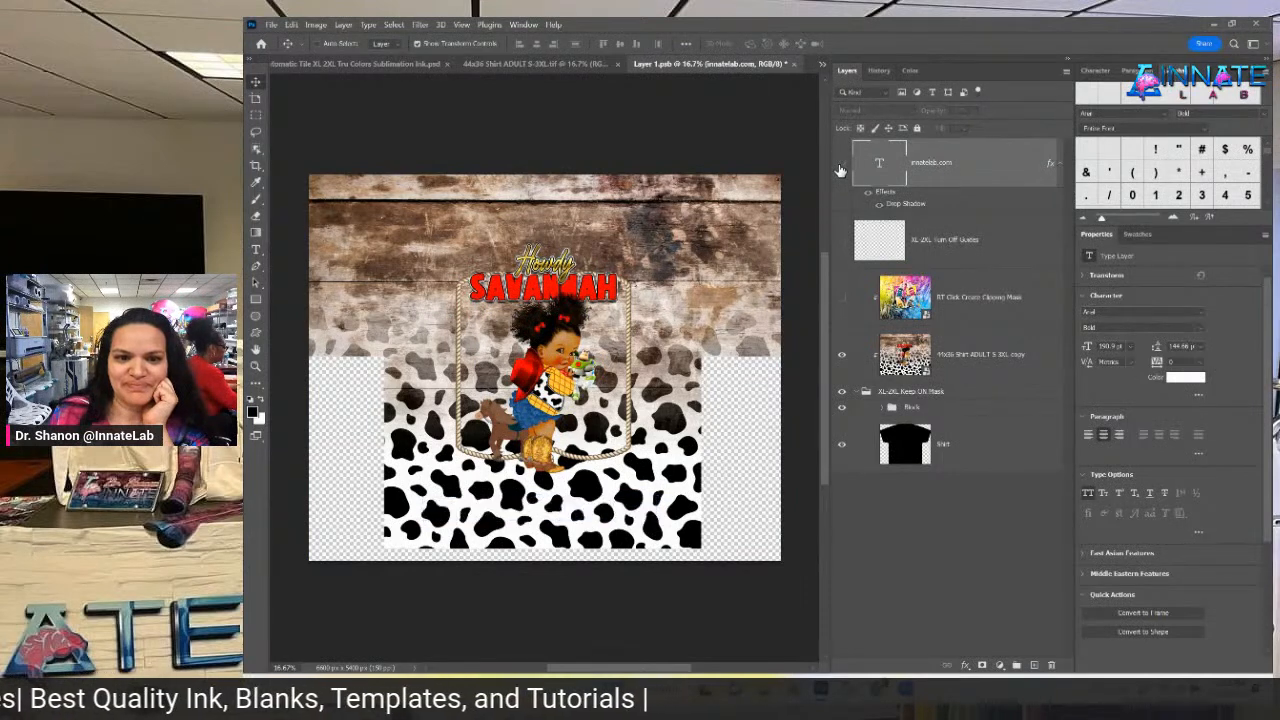
click(792, 64)
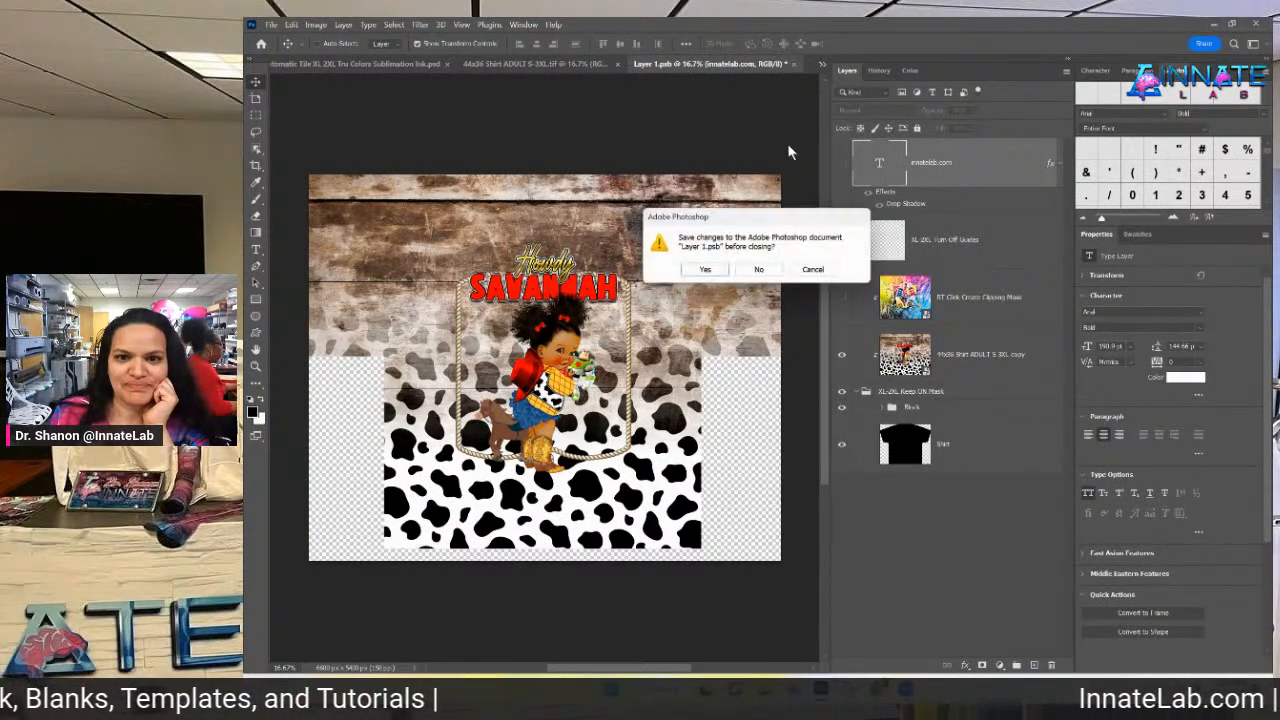
click(722, 279)
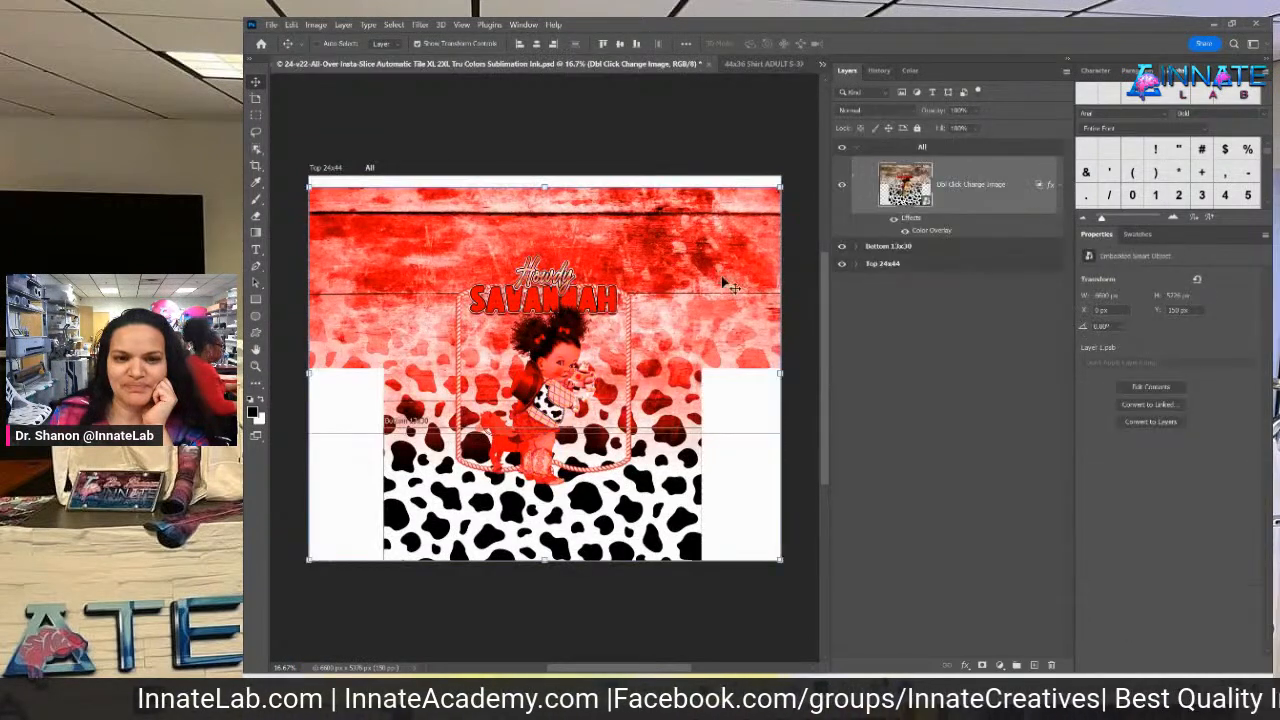
Check the updated design by toggling the Dbl Click Change Image layer and looking inside the Bottom 13x30 artboard.
click(843, 186)
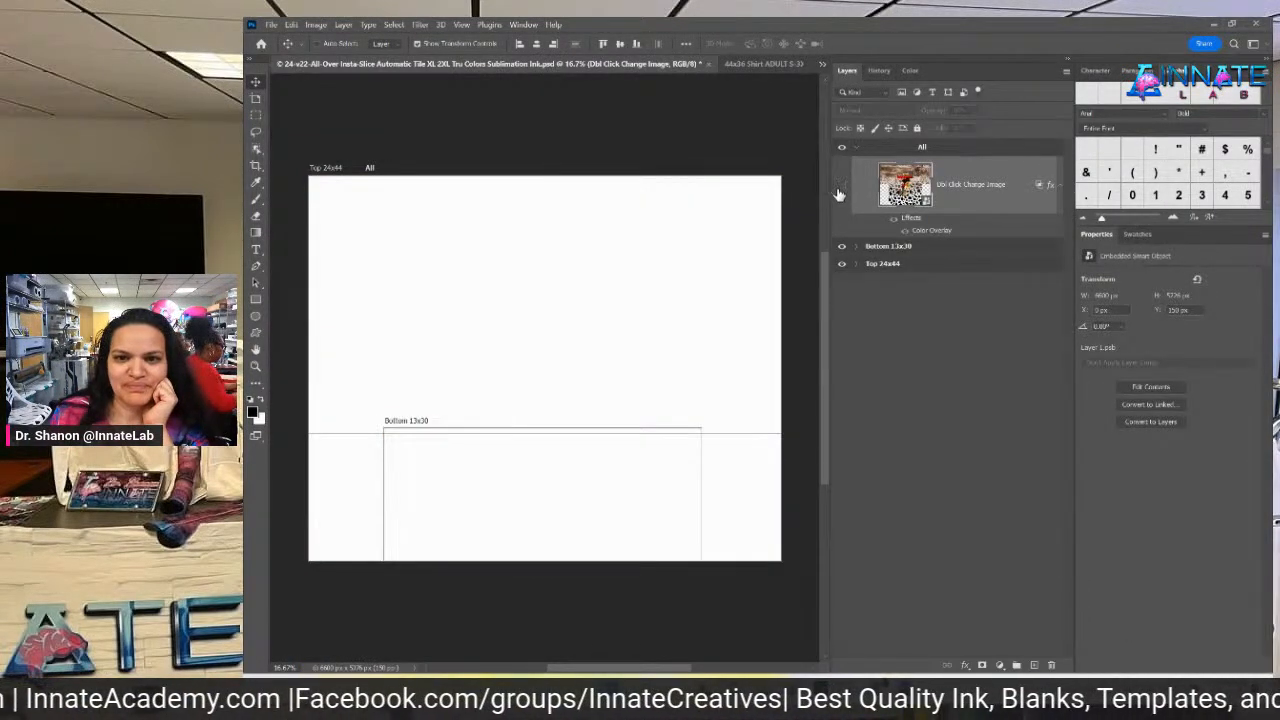
click(841, 186)
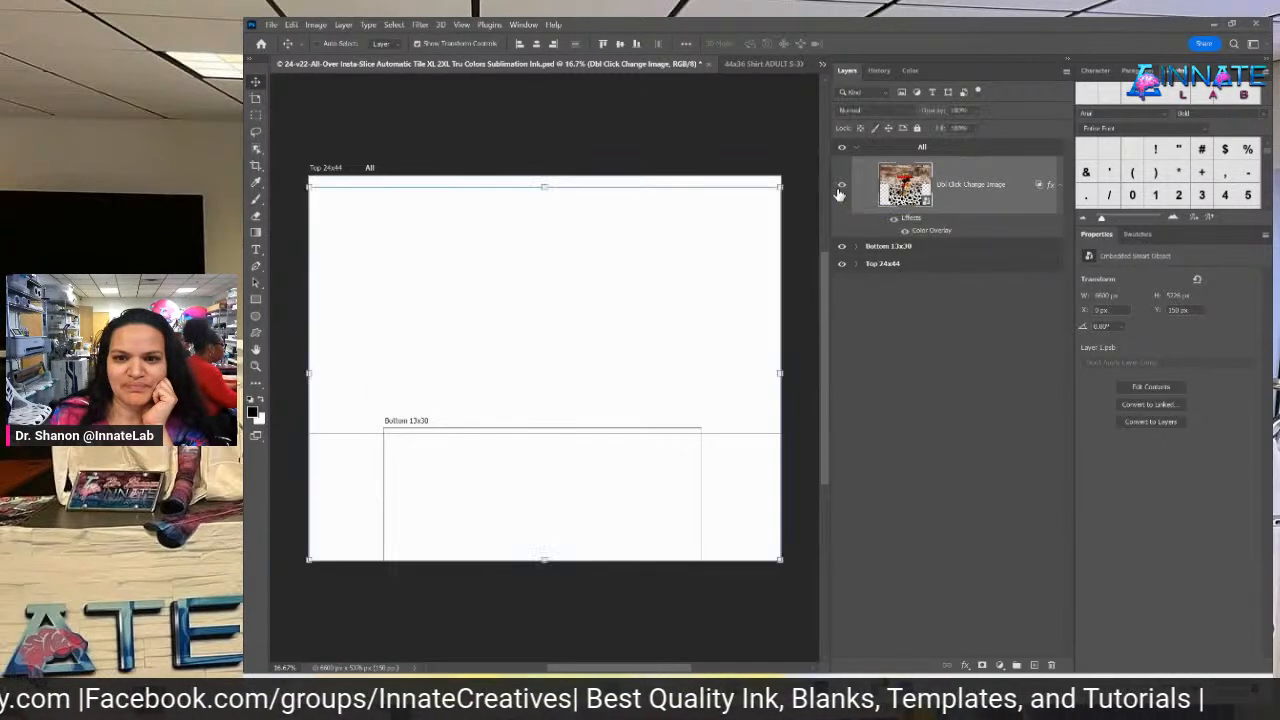
click(856, 247)
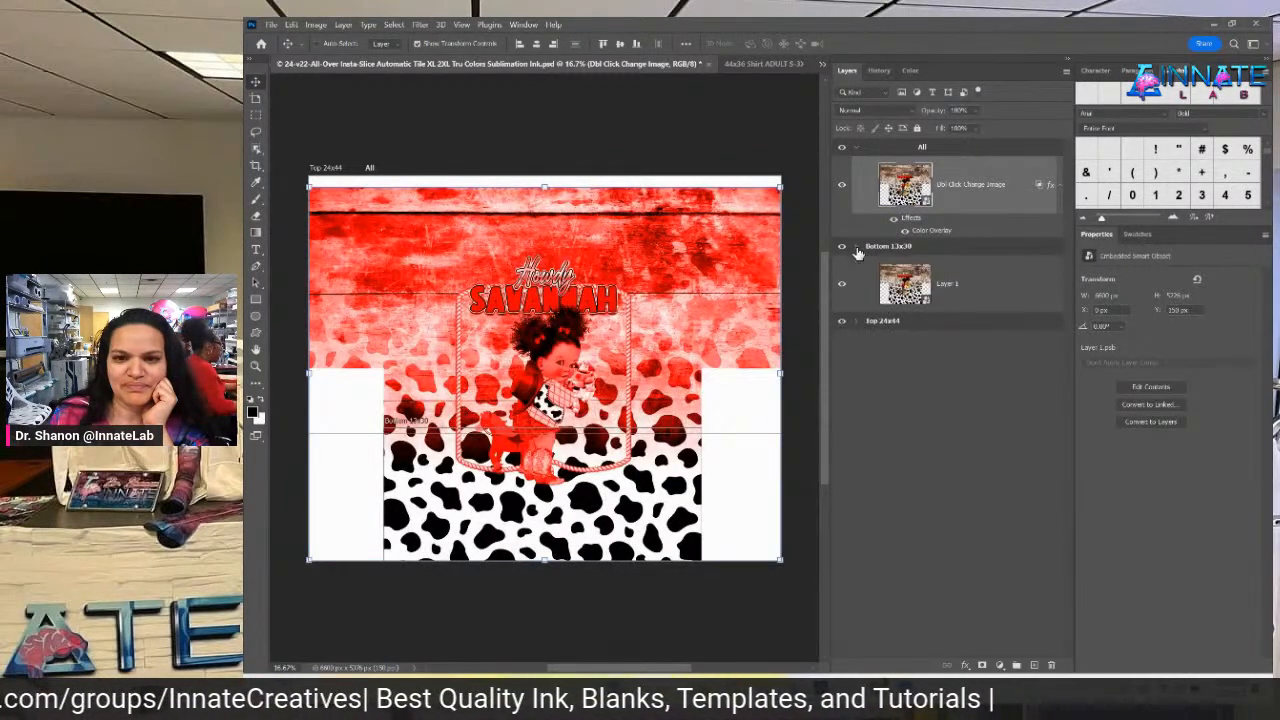
click(856, 247)
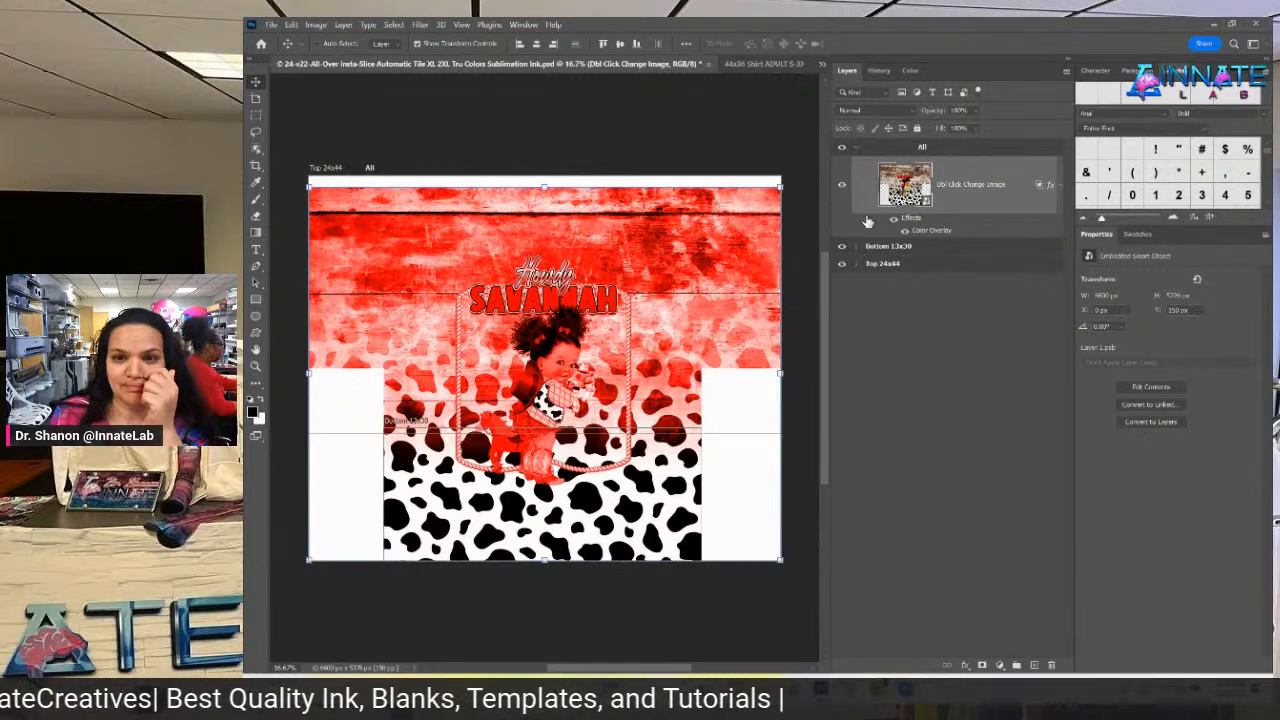
Hide the All artboard and start an Artboards to Files export with Downloads as the destination folder.
click(842, 150)
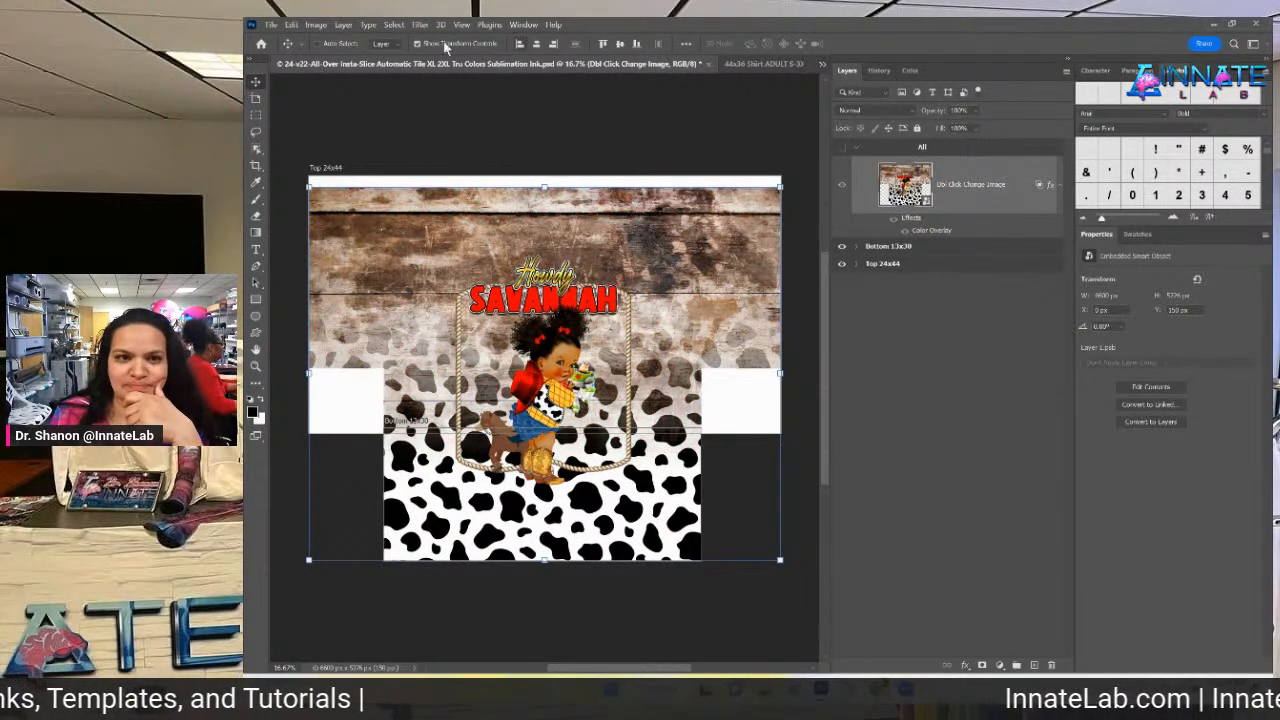
click(271, 24)
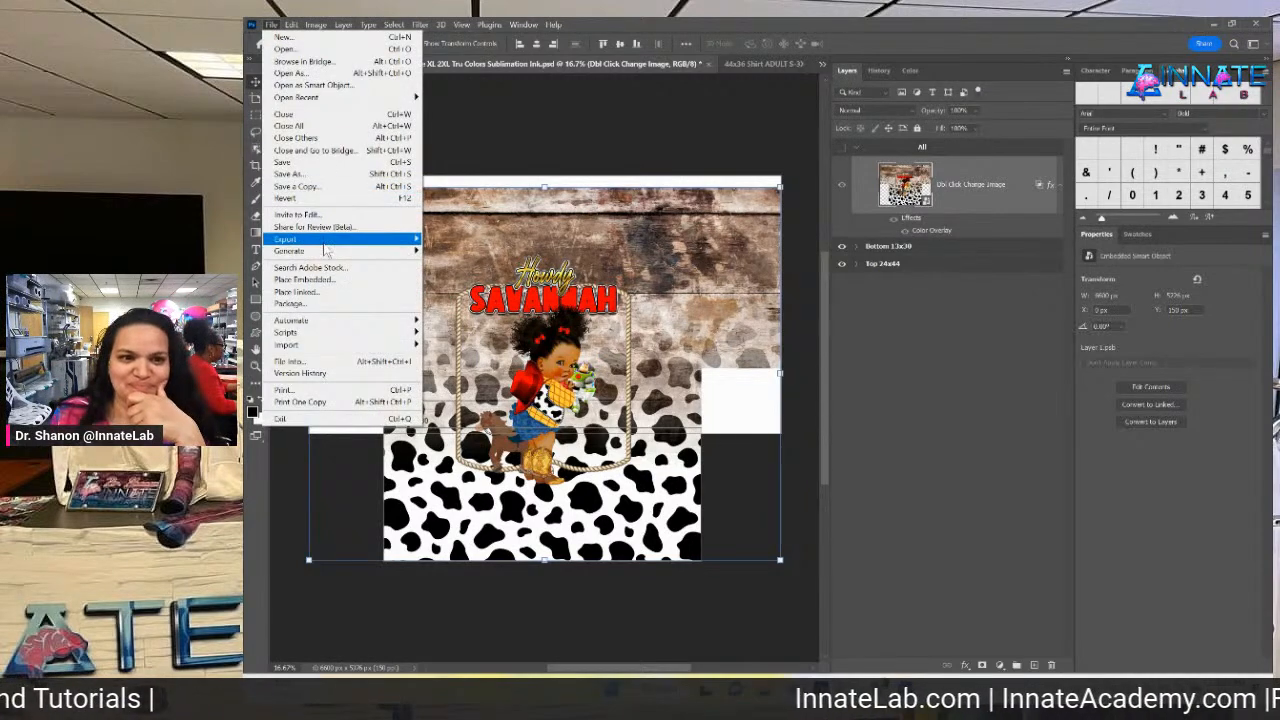
mouse_move(324, 243)
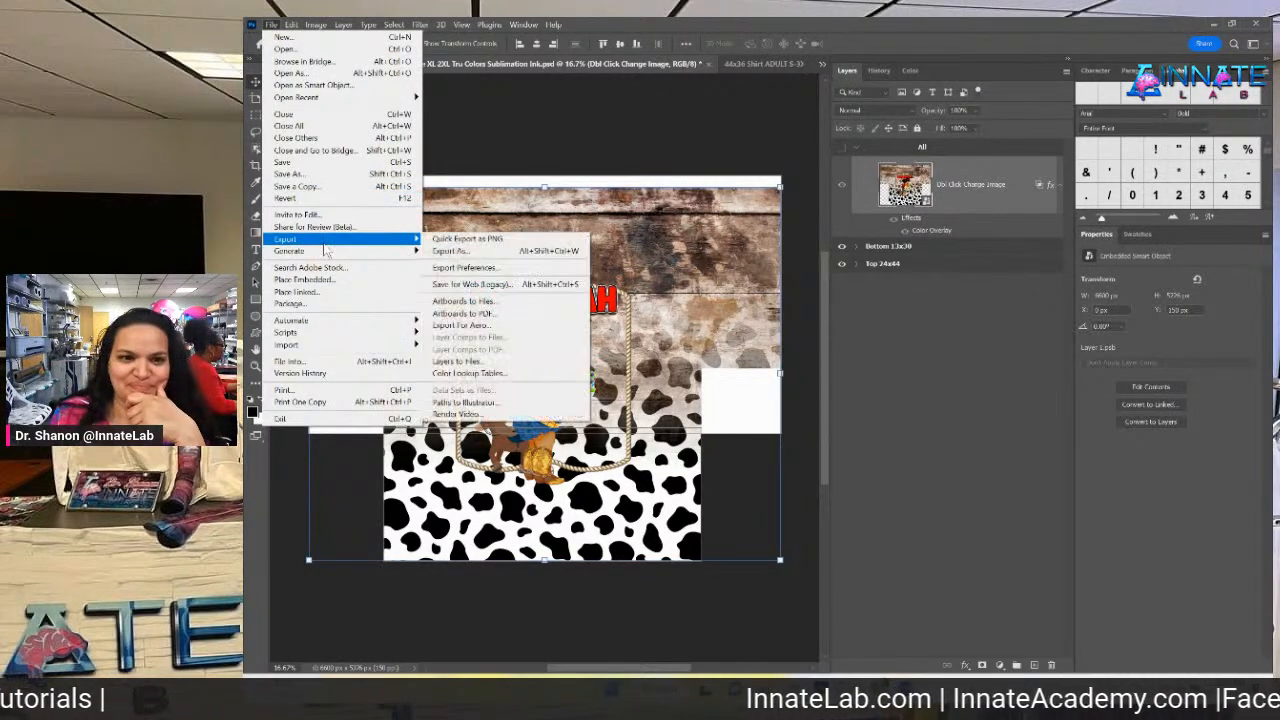
click(465, 302)
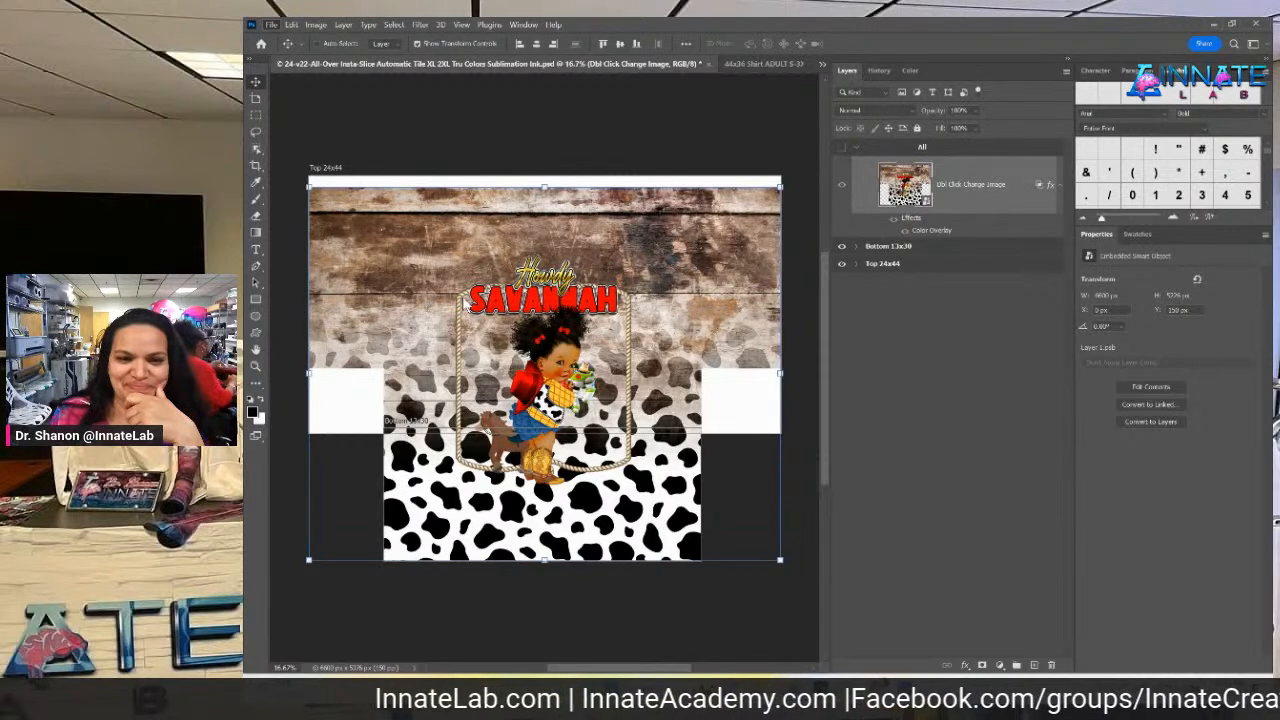
click(846, 184)
scroll(705, 300, down, 3)
scroll(697, 330, down, 3)
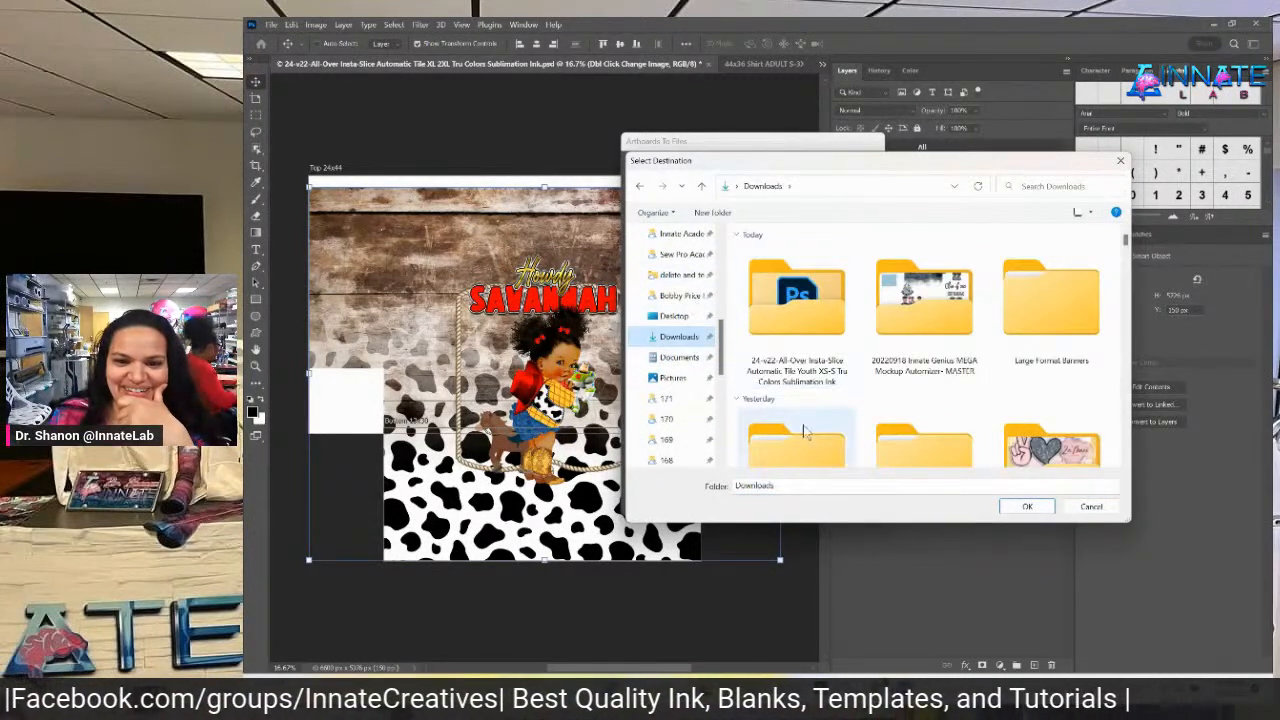
click(1025, 506)
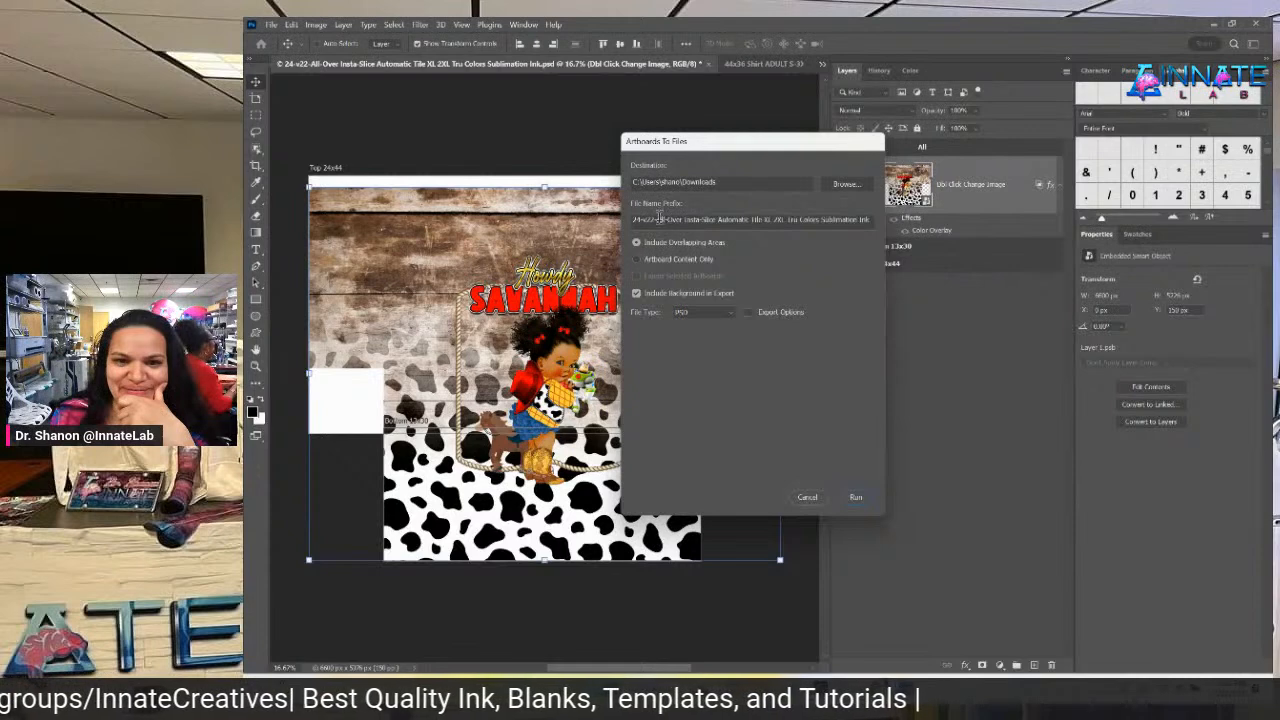
Set the artboard export's file name prefix to "cowgirl baby" and its file type to JPEG.
drag(634, 220, 875, 222)
text(cow)
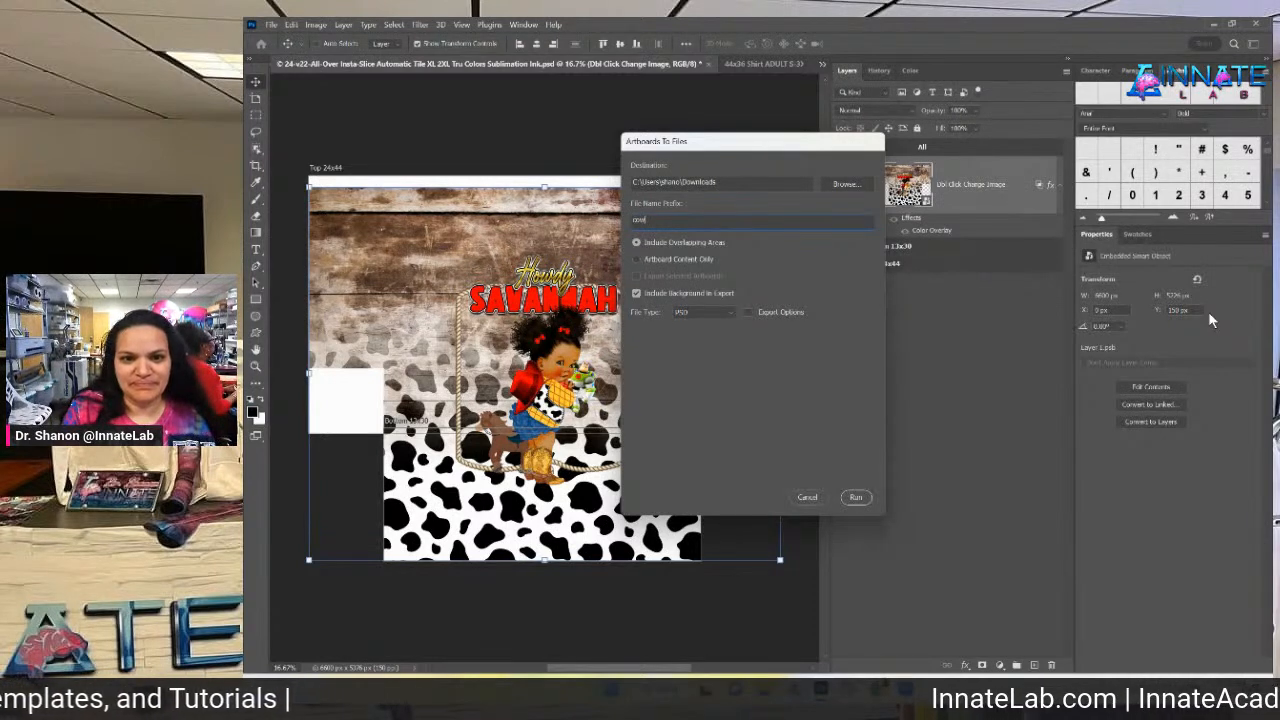
text(girl baby)
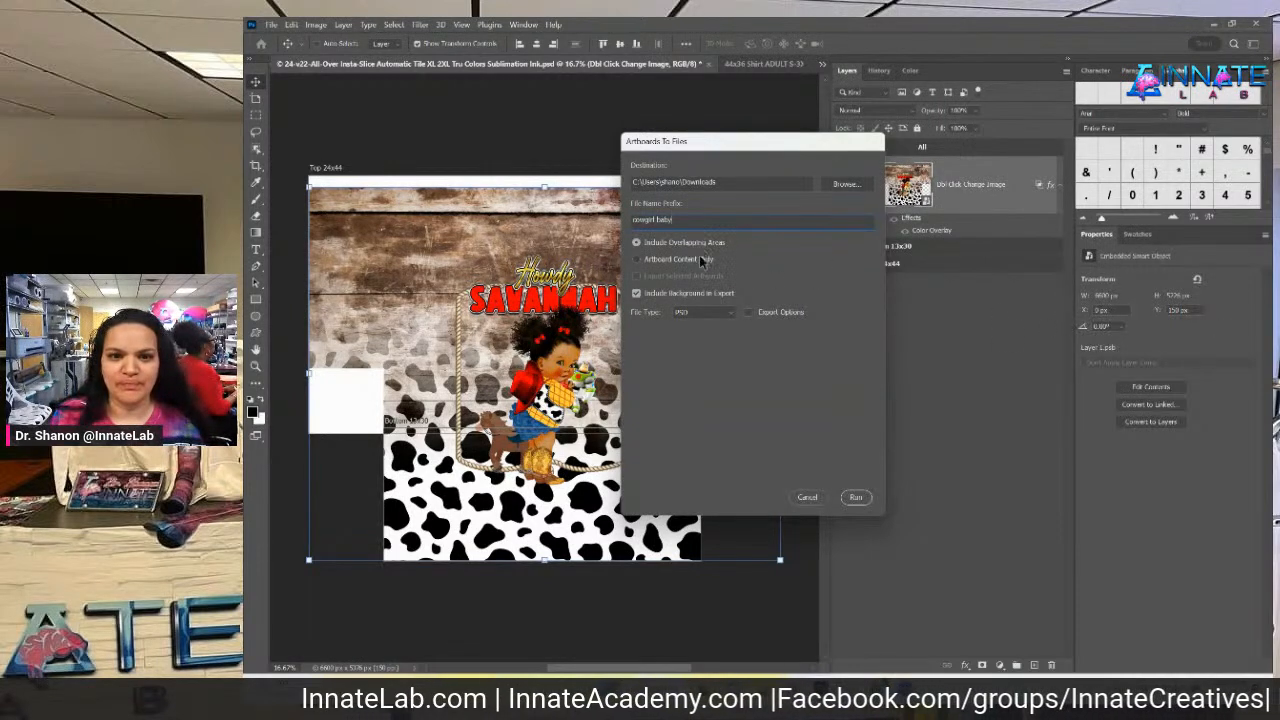
click(692, 312)
click(694, 338)
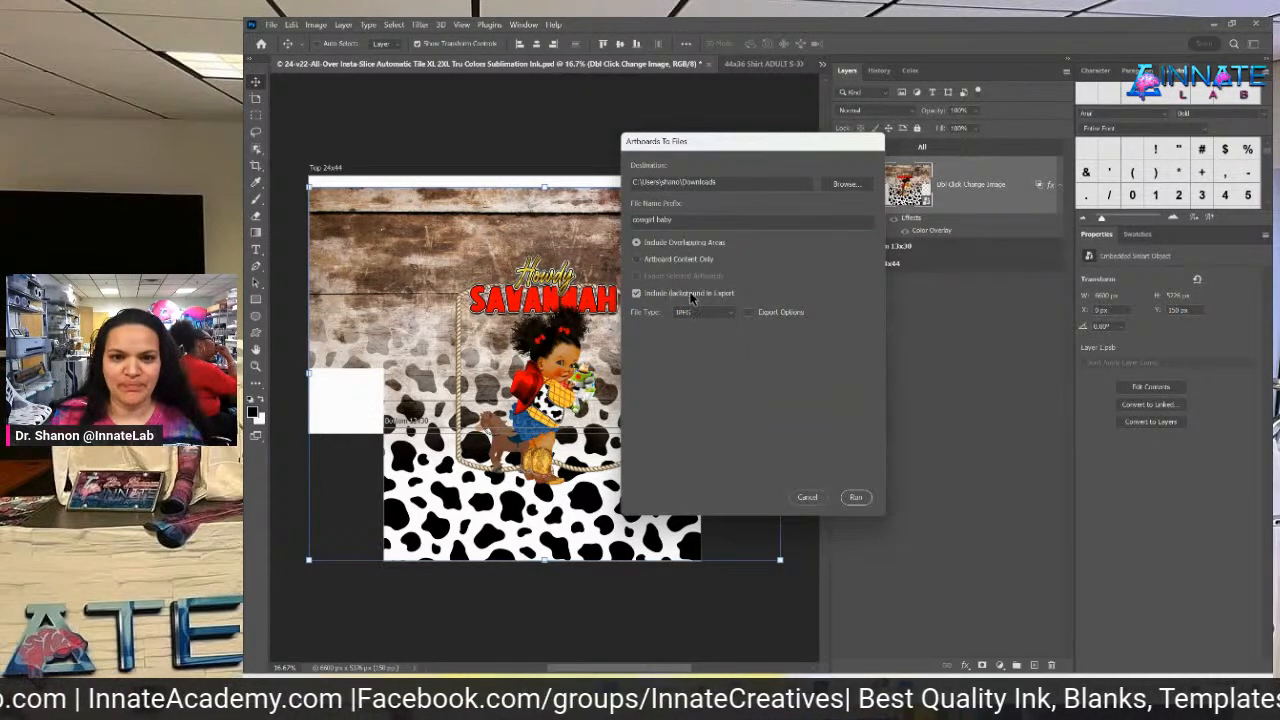
Run the artboard export and close the 44x36 Shirt ADULT S-3XL document.
click(855, 497)
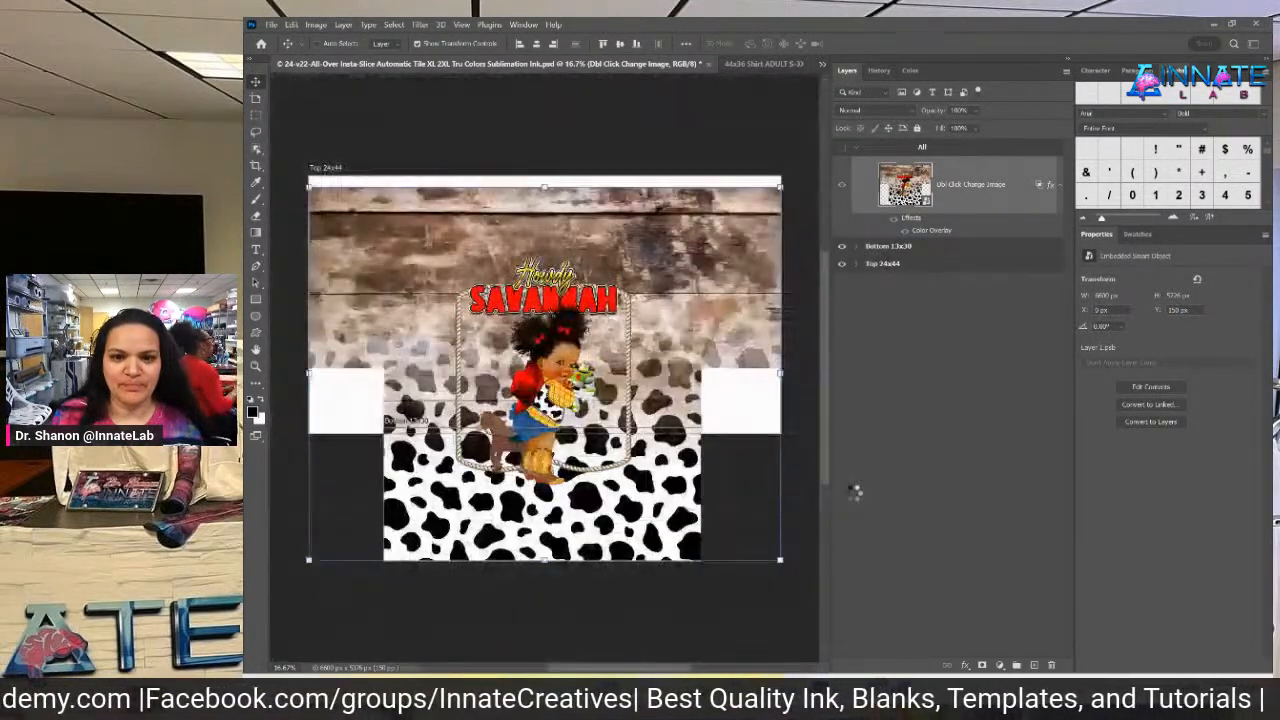
click(820, 400)
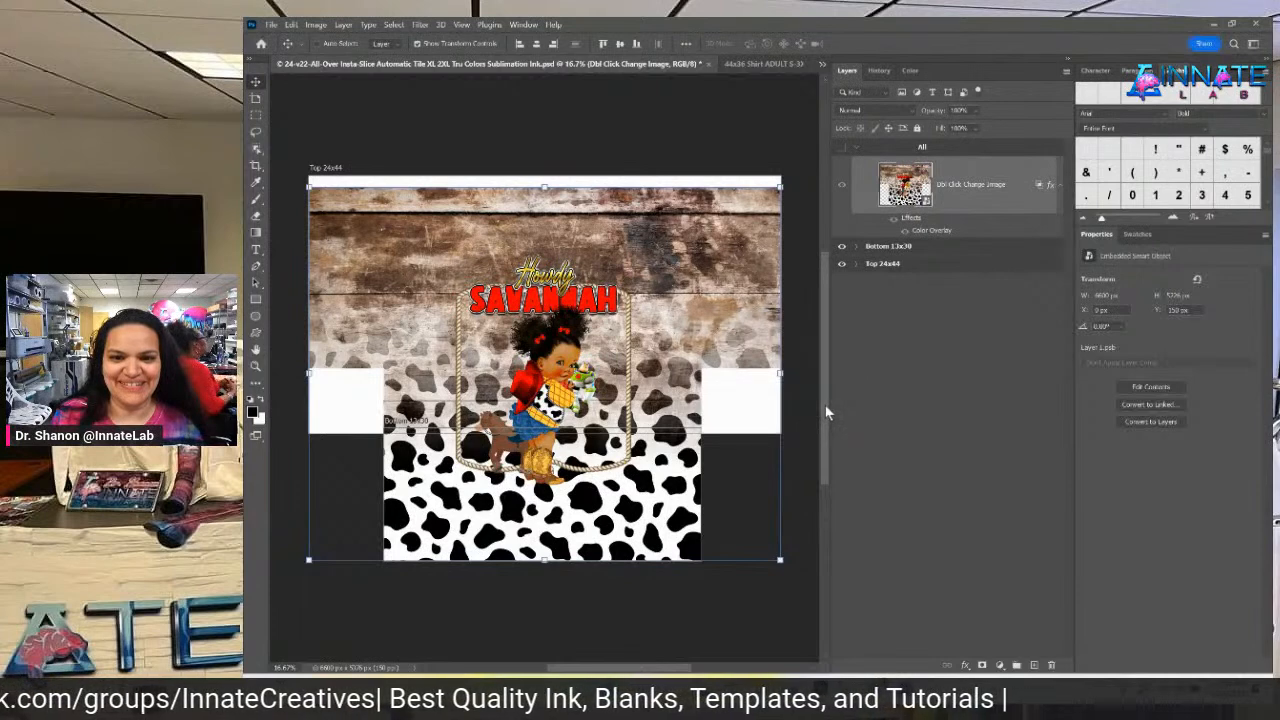
click(755, 58)
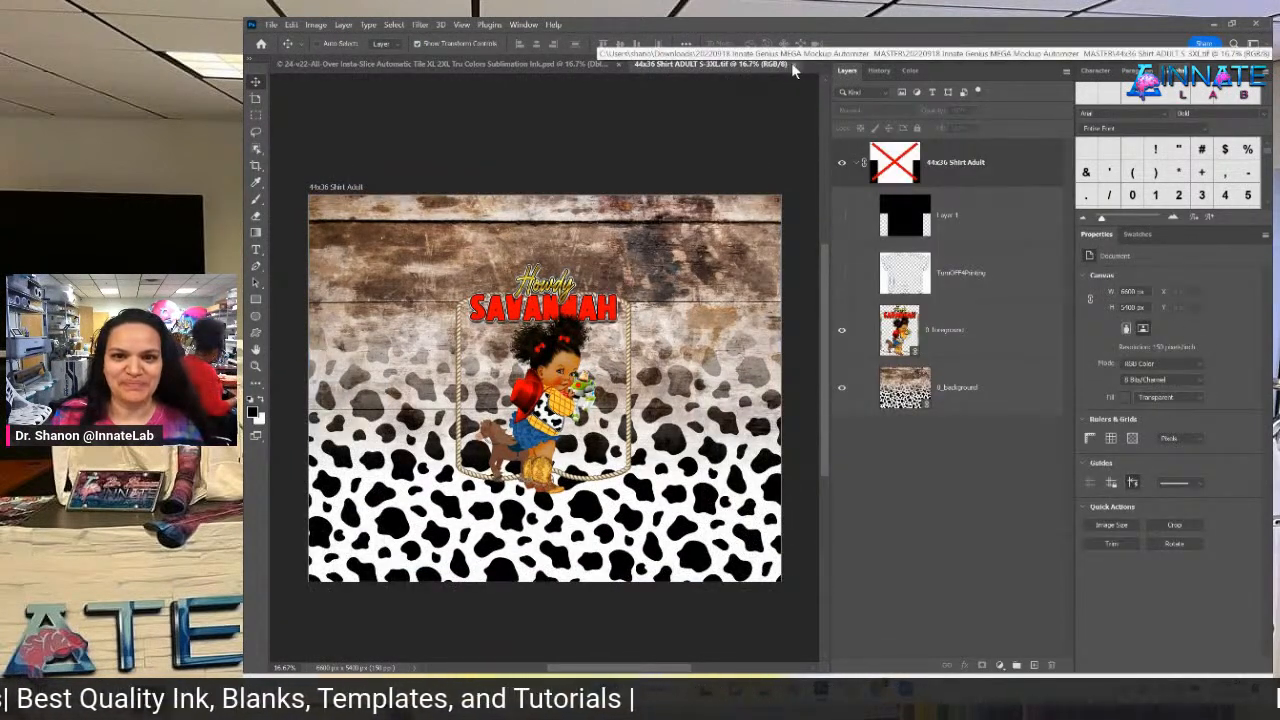
click(793, 64)
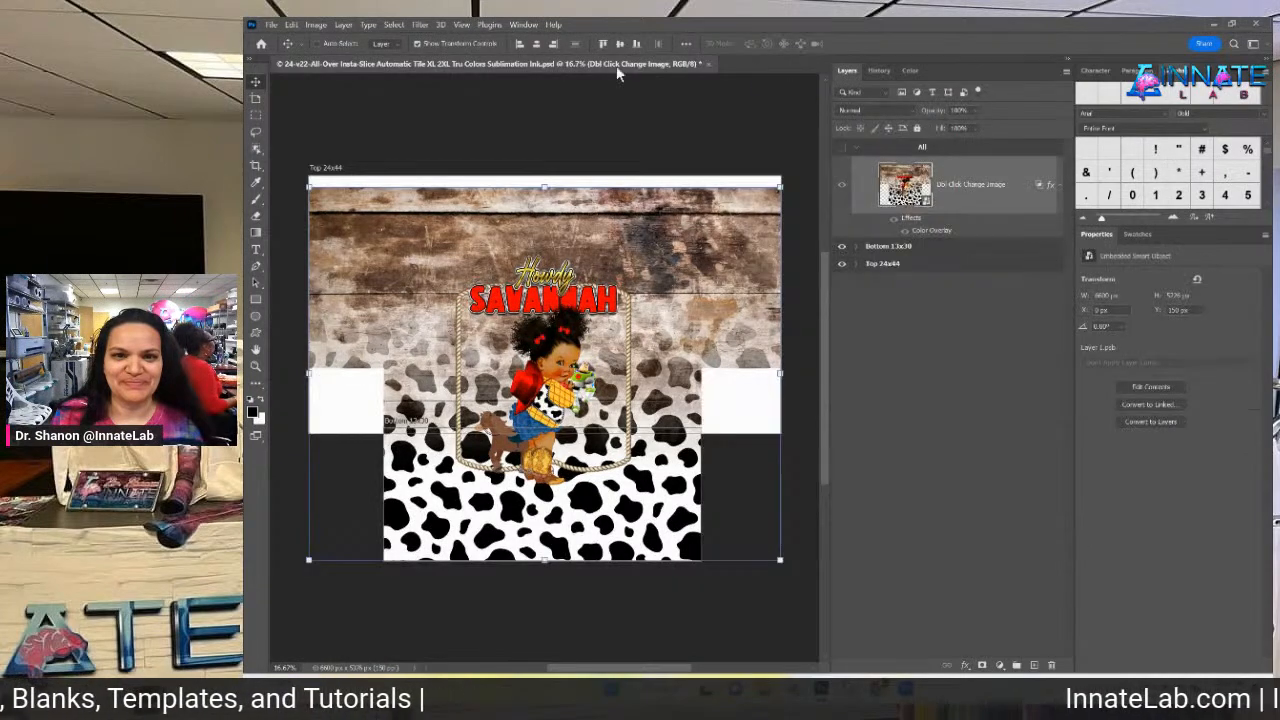
Save the template as a Photoshop file in Downloads, appending "-1" to its file name and keeping Maximize Compatibility on.
click(271, 27)
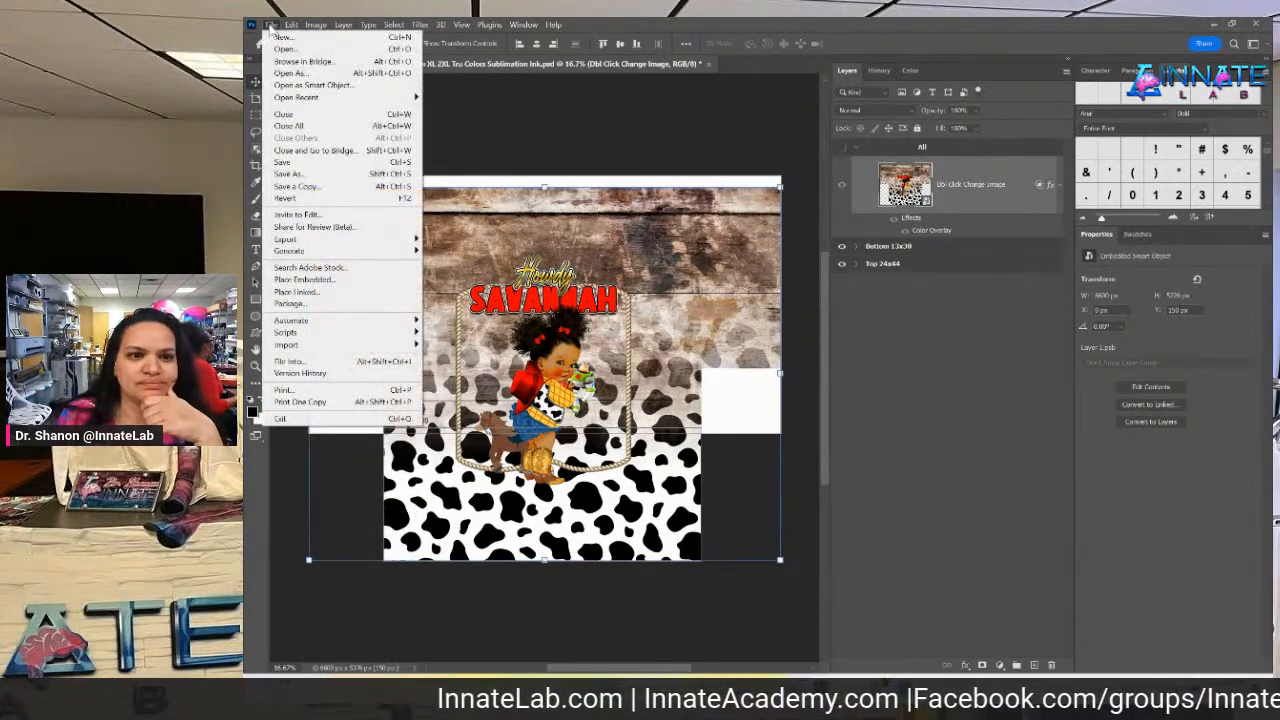
click(290, 173)
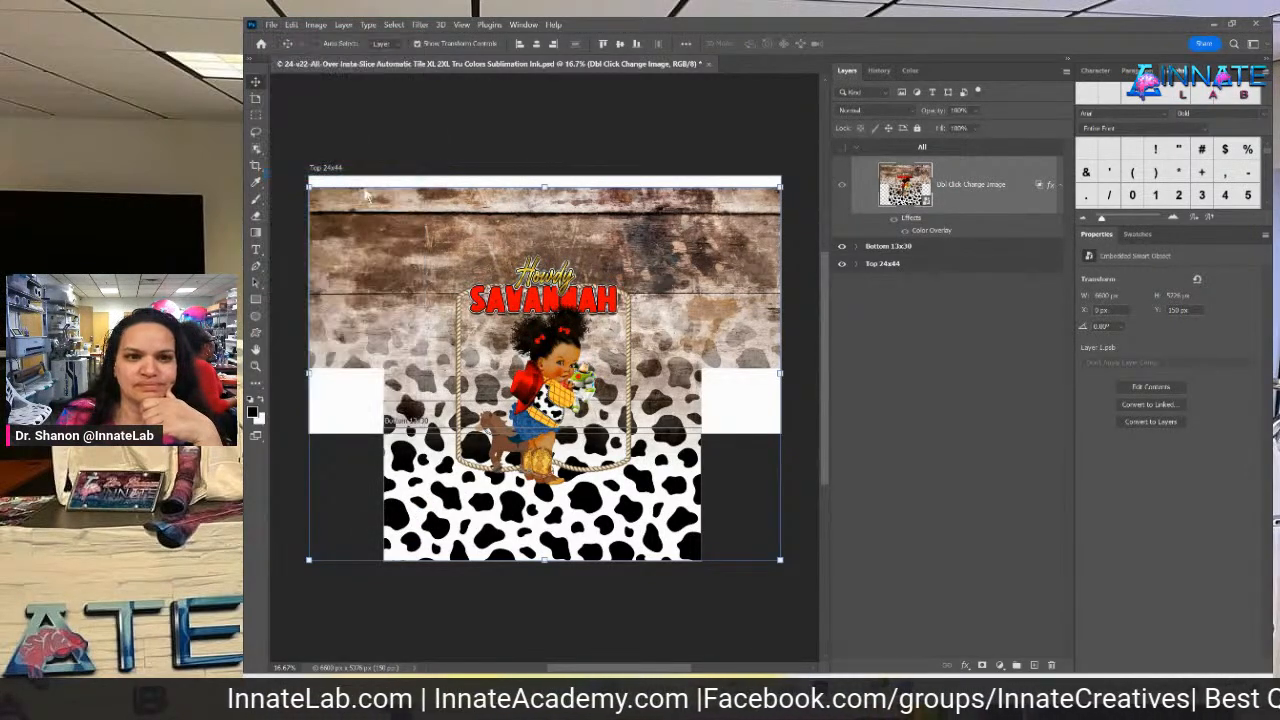
click(613, 321)
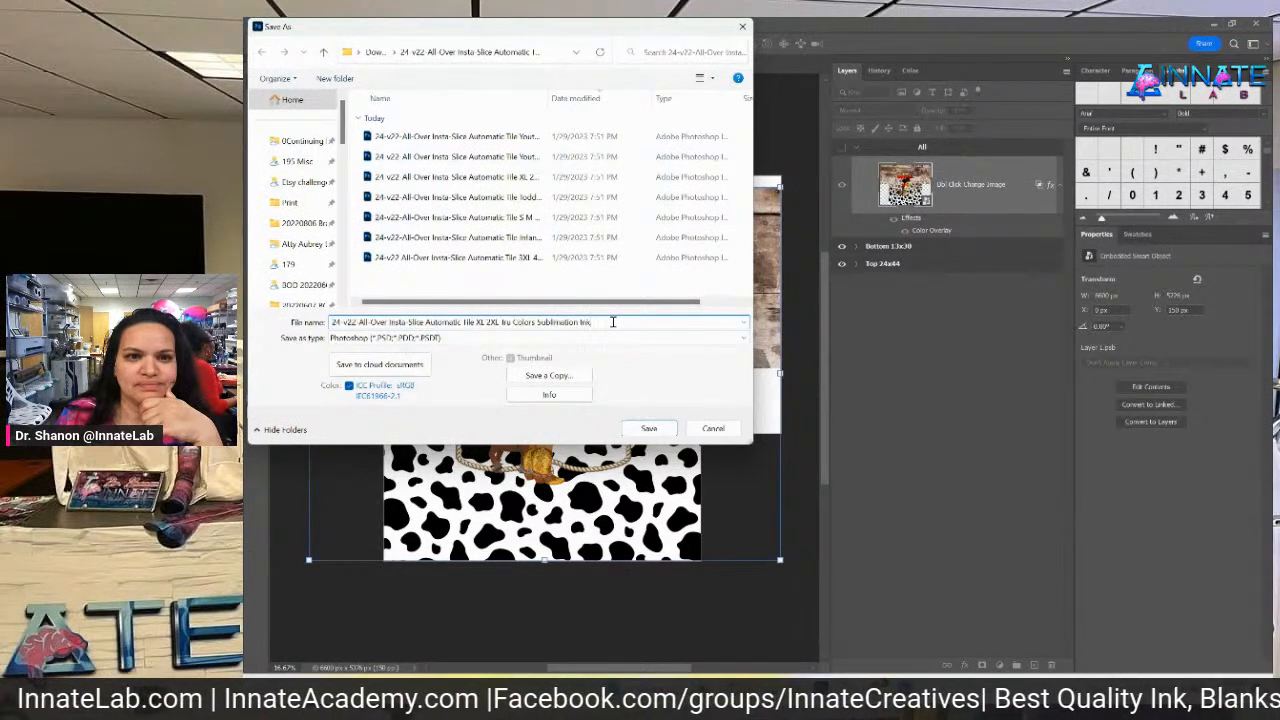
text(-1)
scroll(310, 252, down, 2)
scroll(310, 252, down, 3)
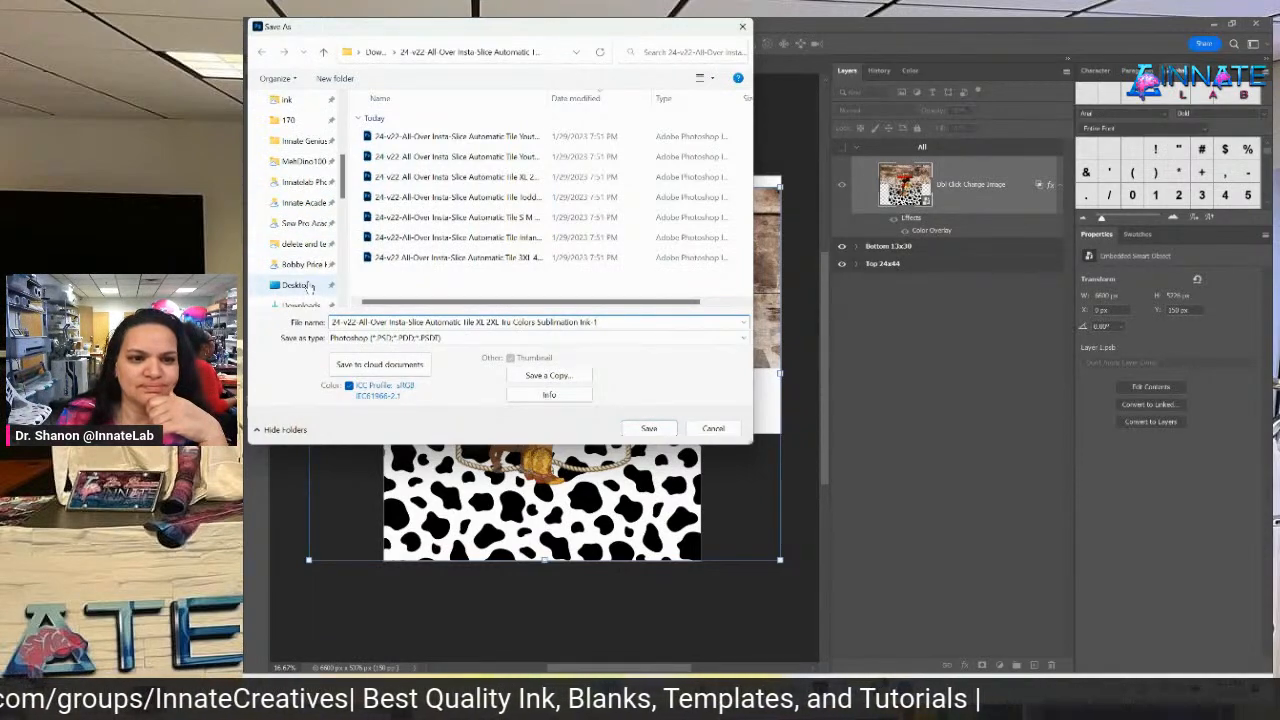
scroll(311, 287, down, 1)
click(300, 264)
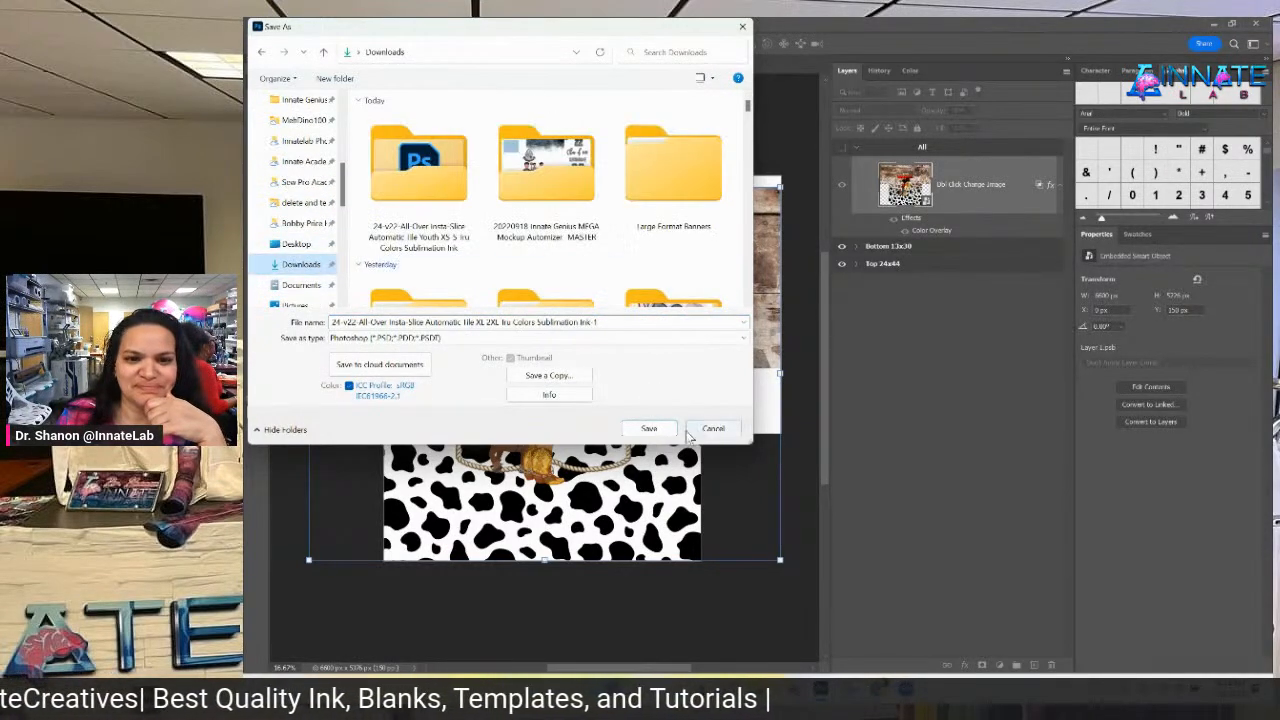
click(657, 432)
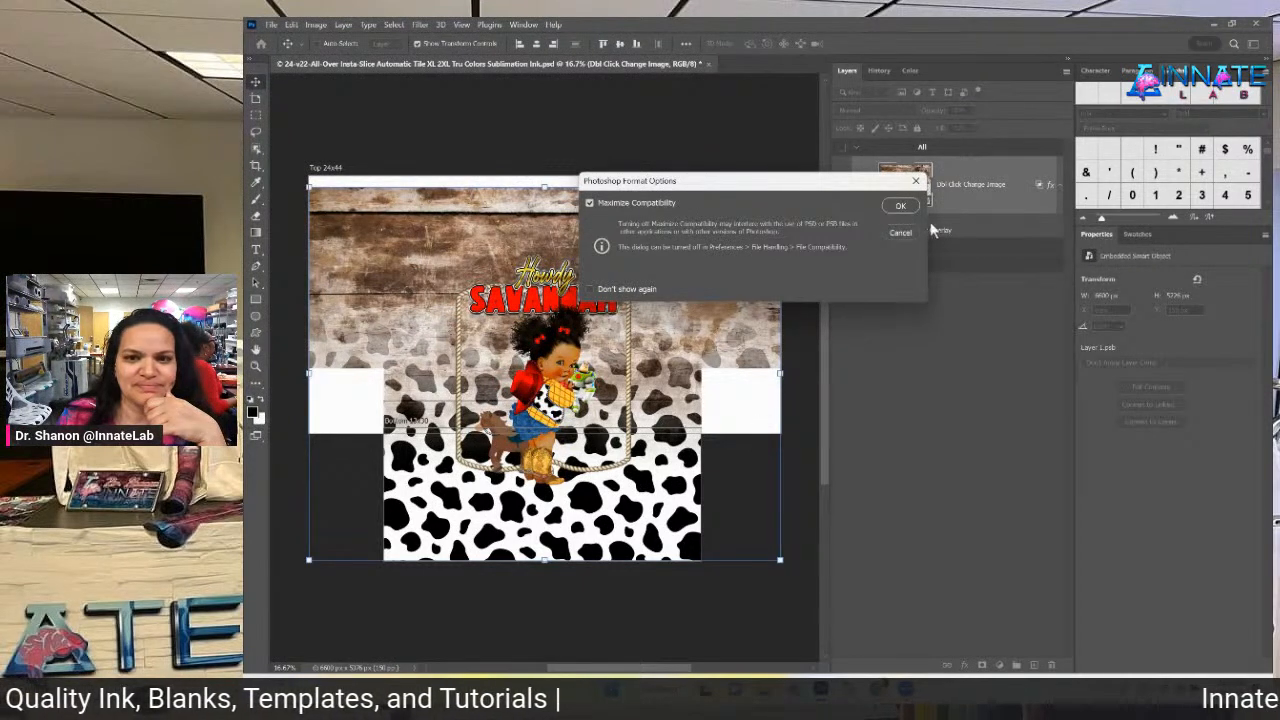
click(900, 206)
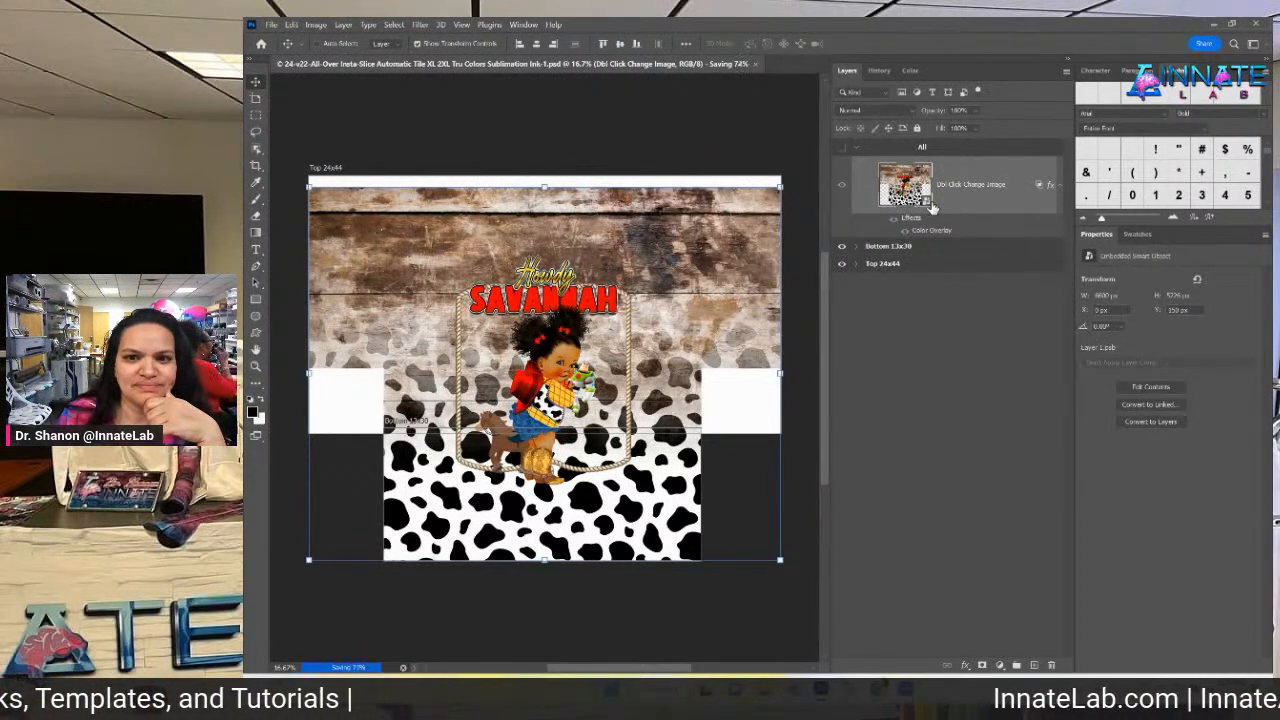
Quick-export the Bottom 13x30 artboard as a PNG into the Downloads folder.
click(927, 248)
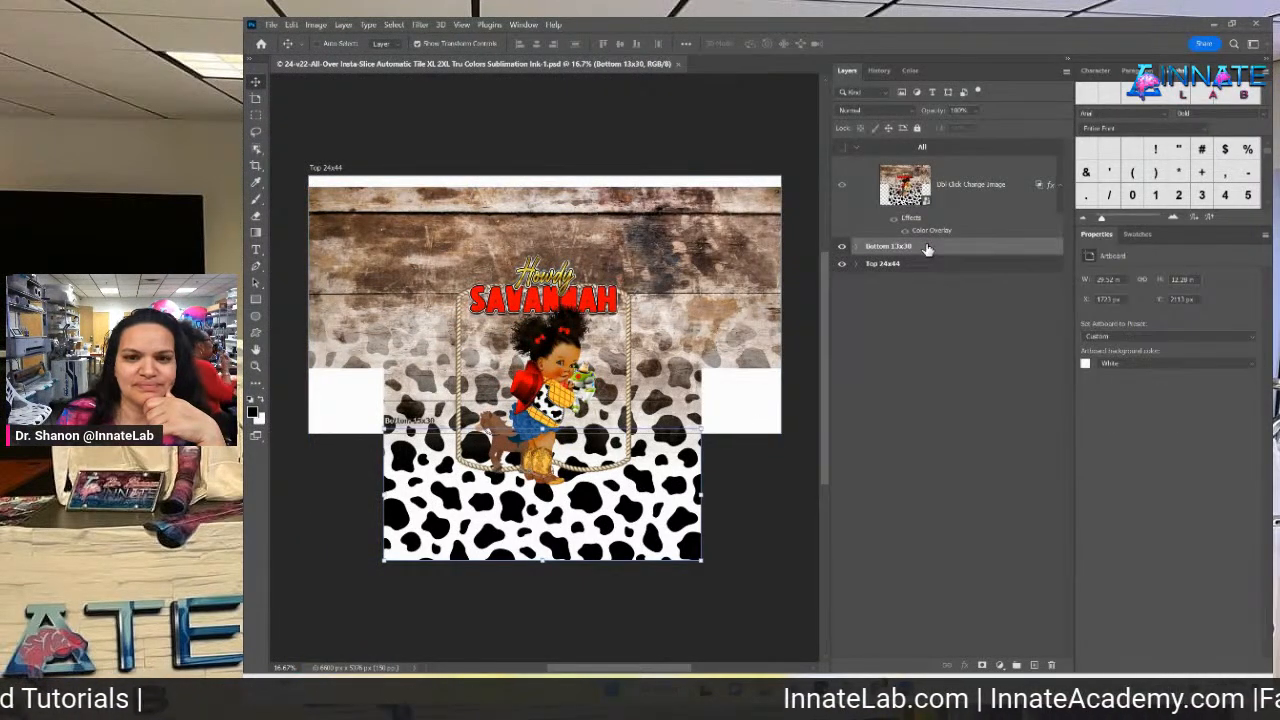
right_click(927, 248)
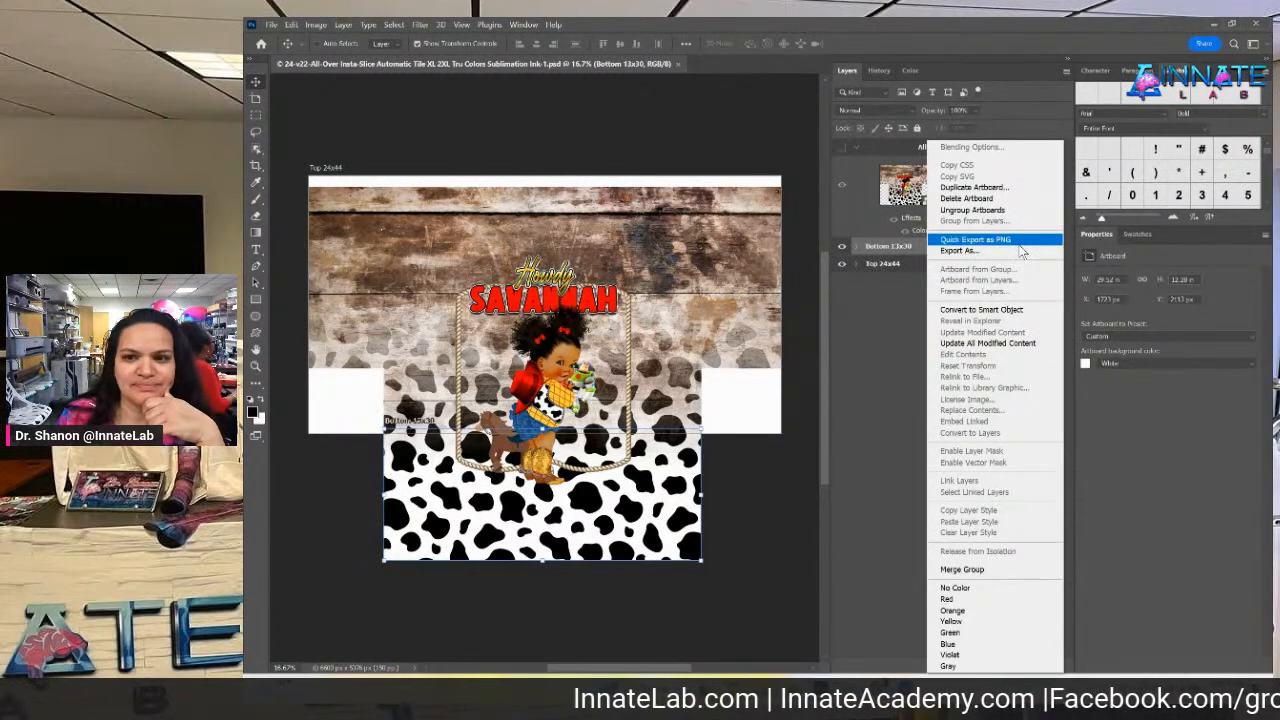
click(1020, 249)
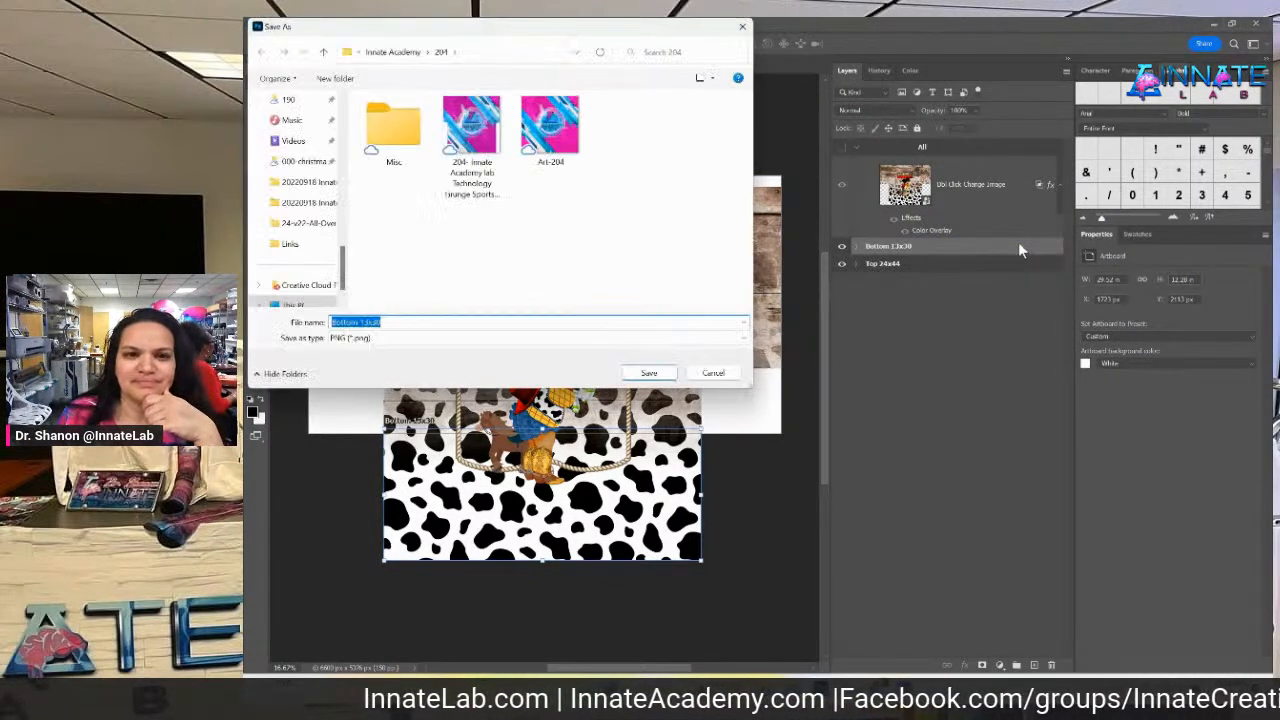
scroll(275, 115, up, 2)
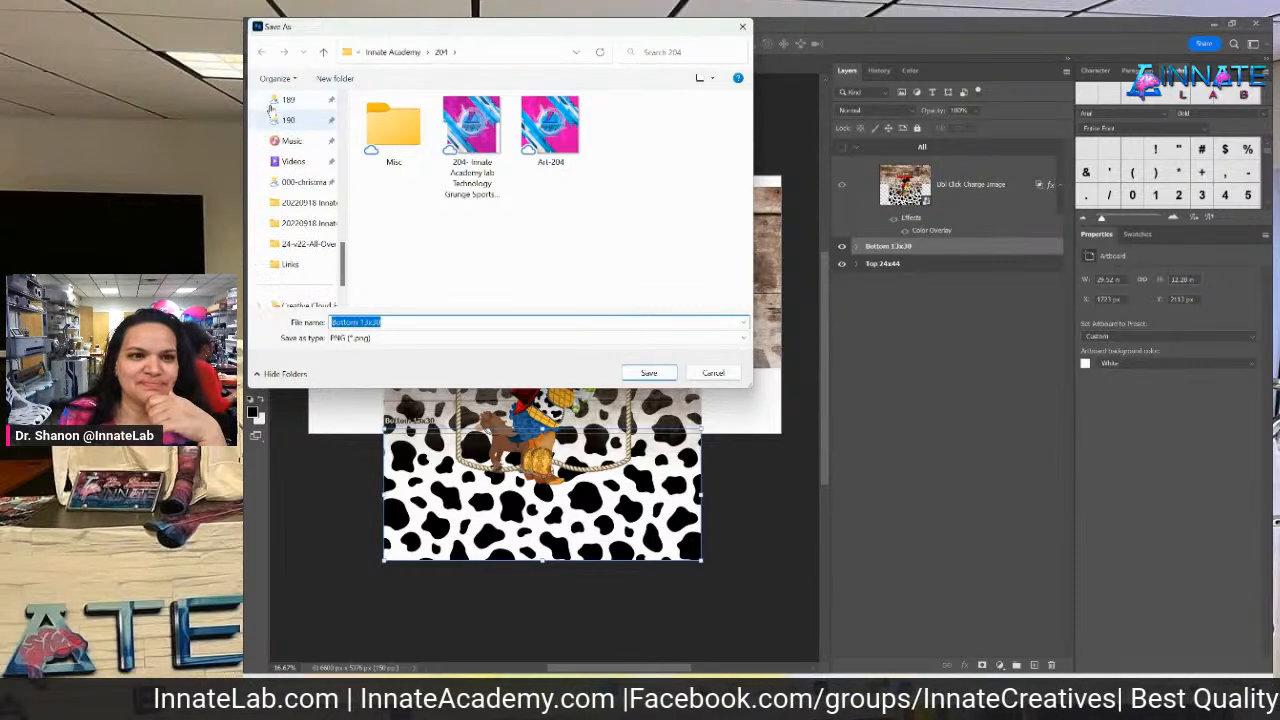
scroll(278, 117, up, 5)
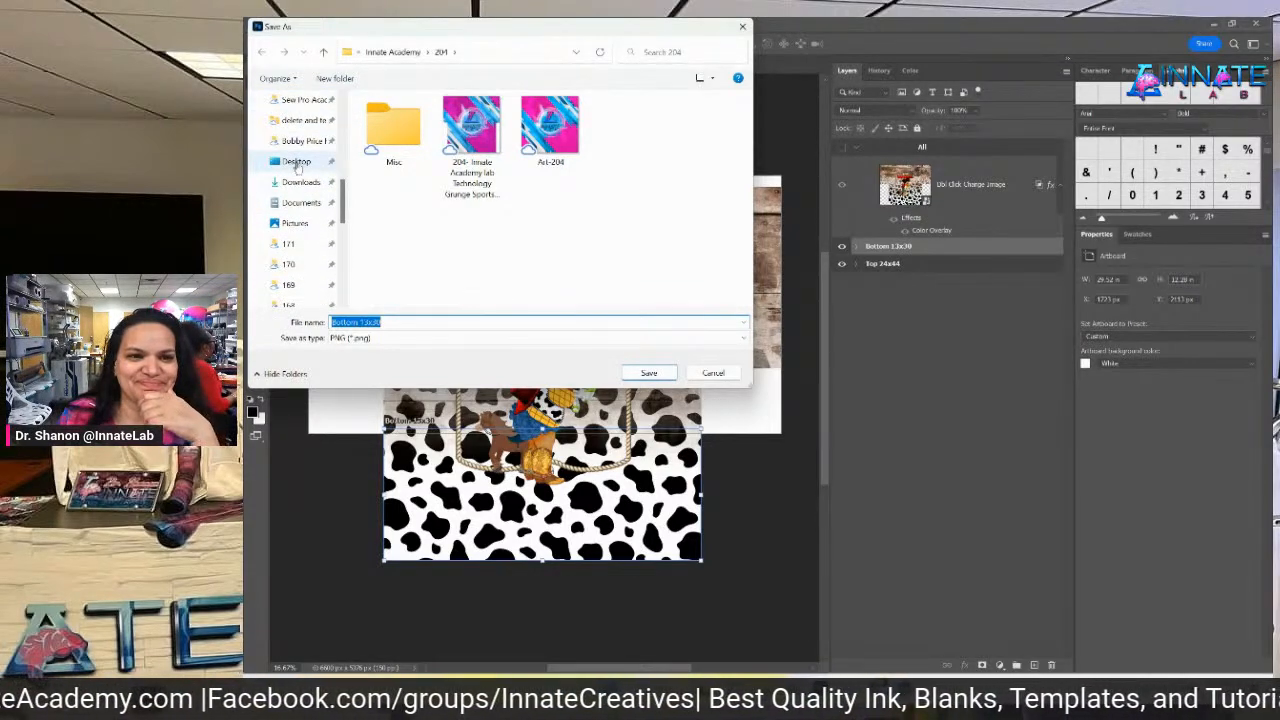
click(300, 182)
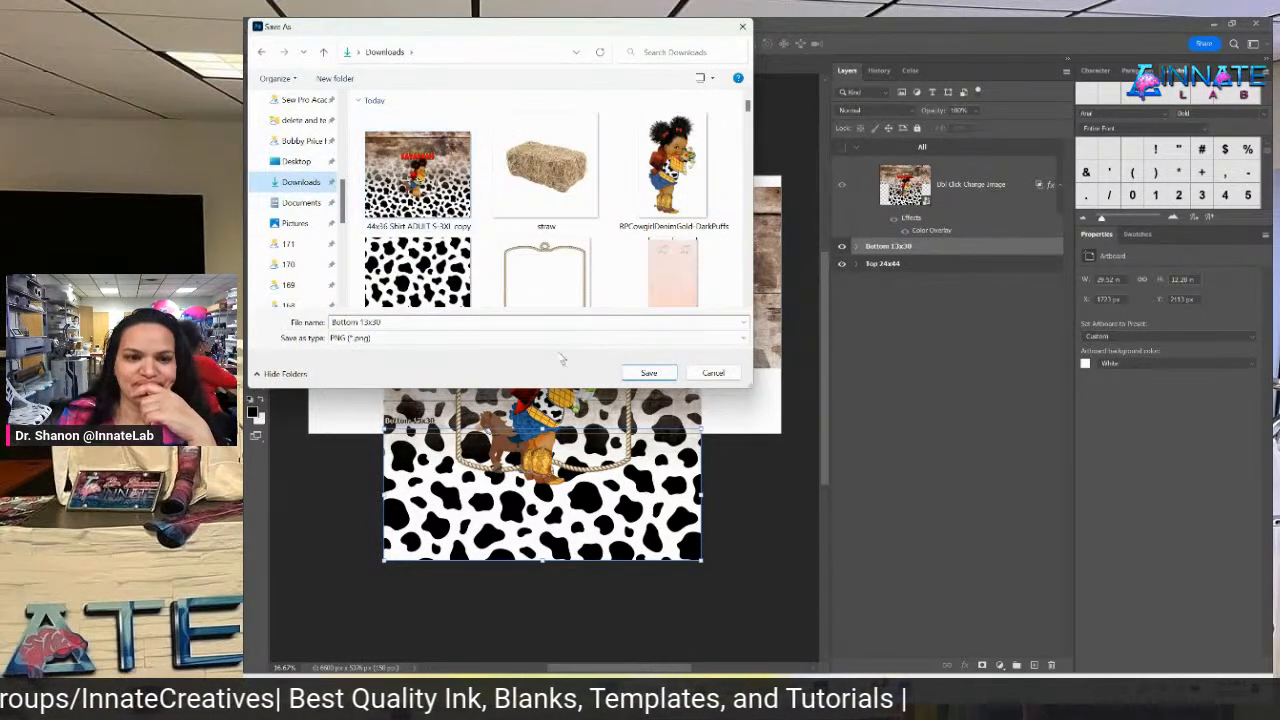
click(650, 373)
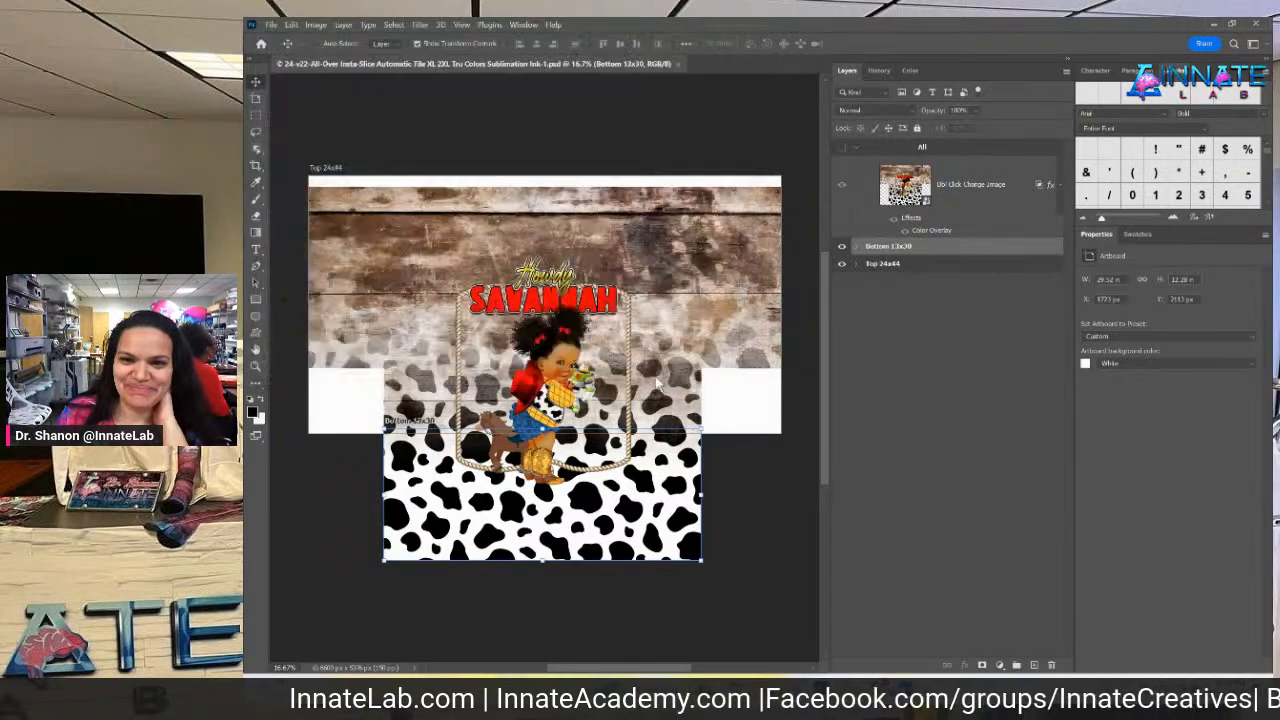
Quick-export the Top 24x44 artboard as a PNG named Top 24x44 into the Downloads folder.
click(922, 266)
right_click(922, 270)
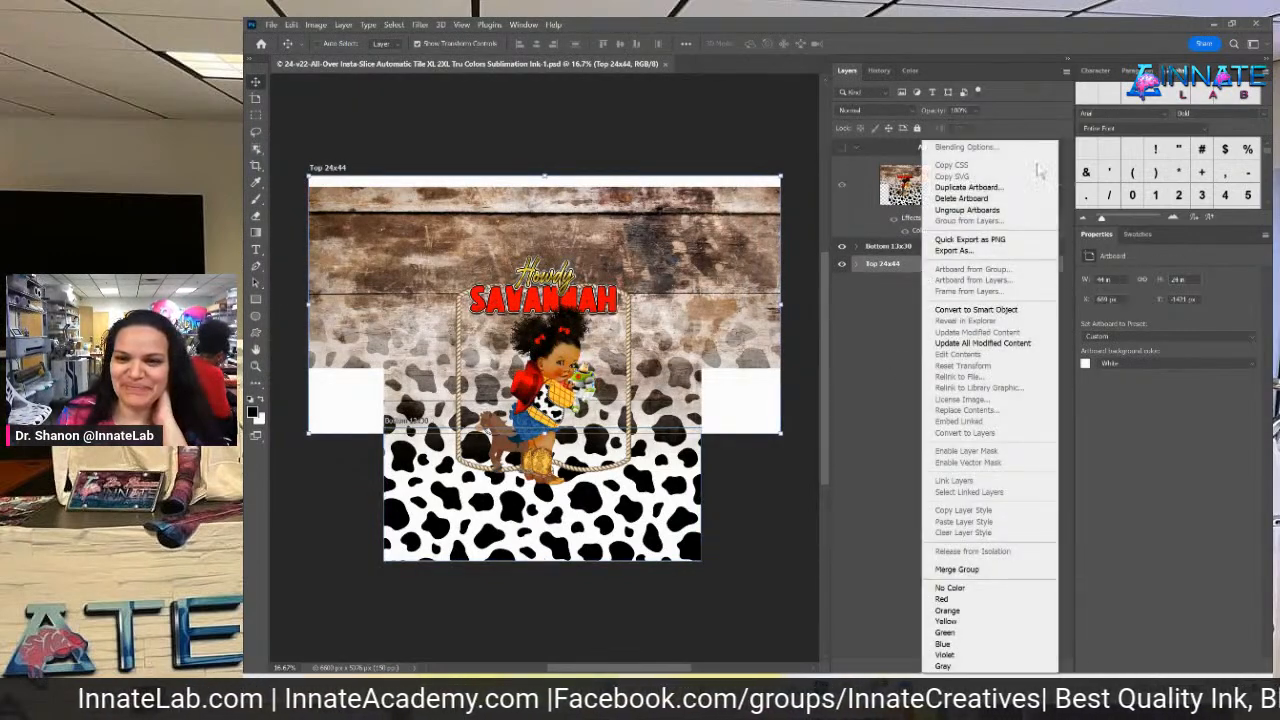
click(991, 239)
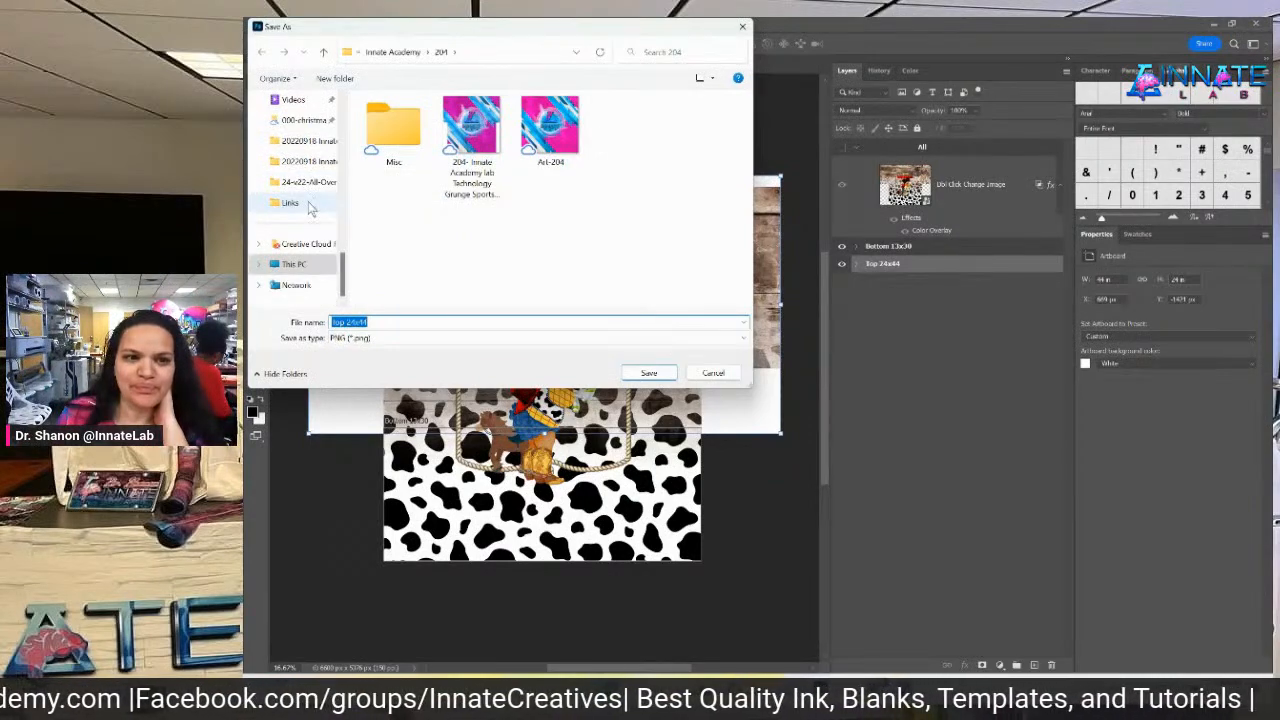
scroll(310, 207, up, 5)
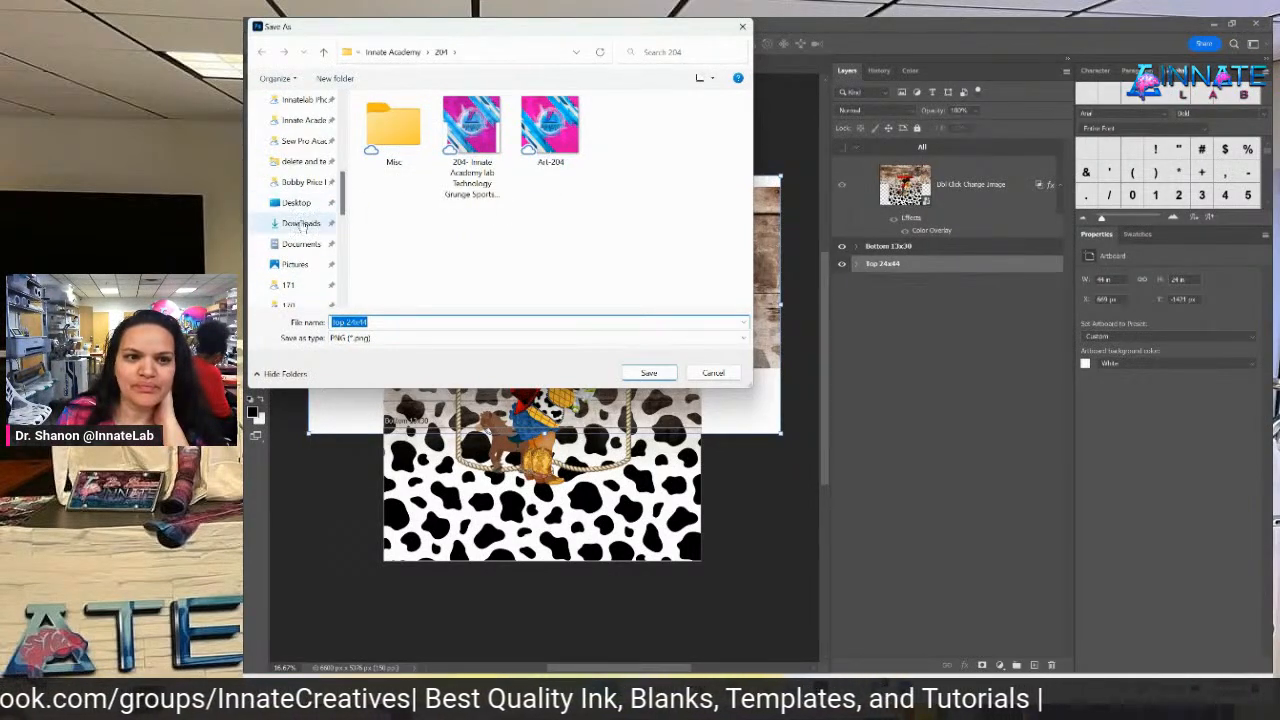
click(302, 224)
click(654, 374)
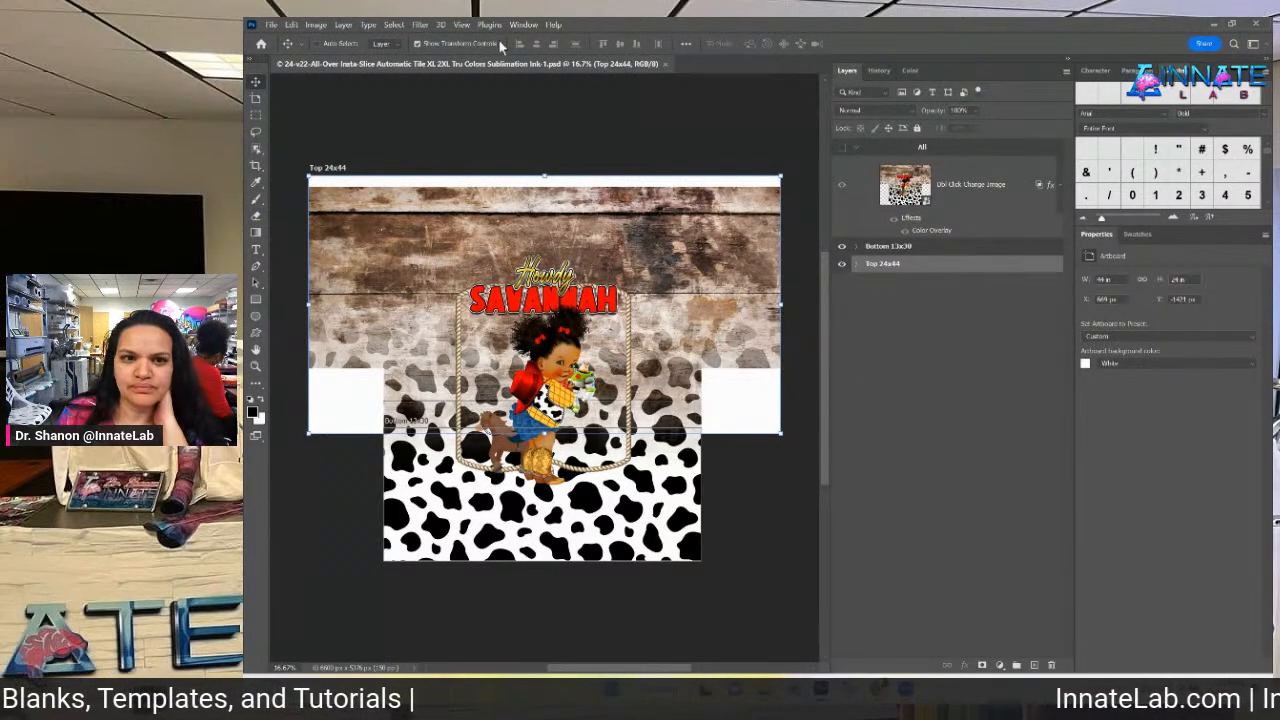
Try to open the exported Top 24x44 and Bottom 13x30 PNG files together from Downloads.
click(271, 24)
click(285, 49)
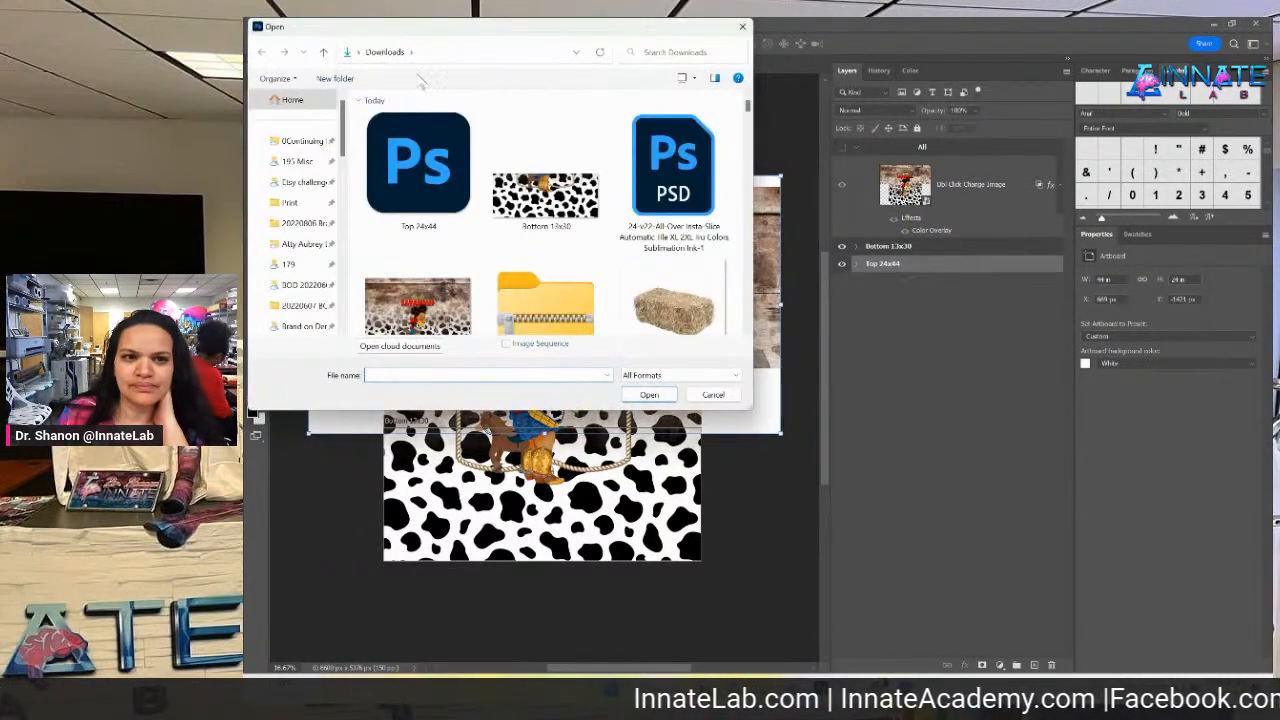
click(440, 160)
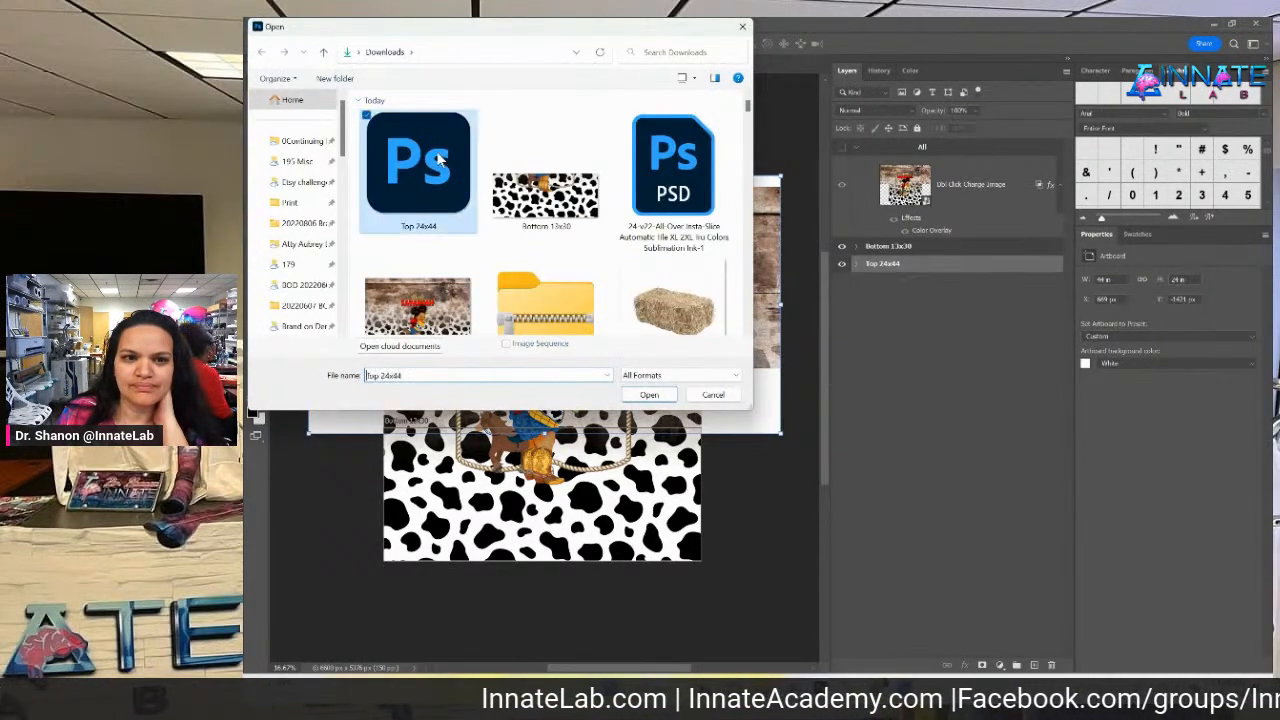
ctrl+click(548, 199)
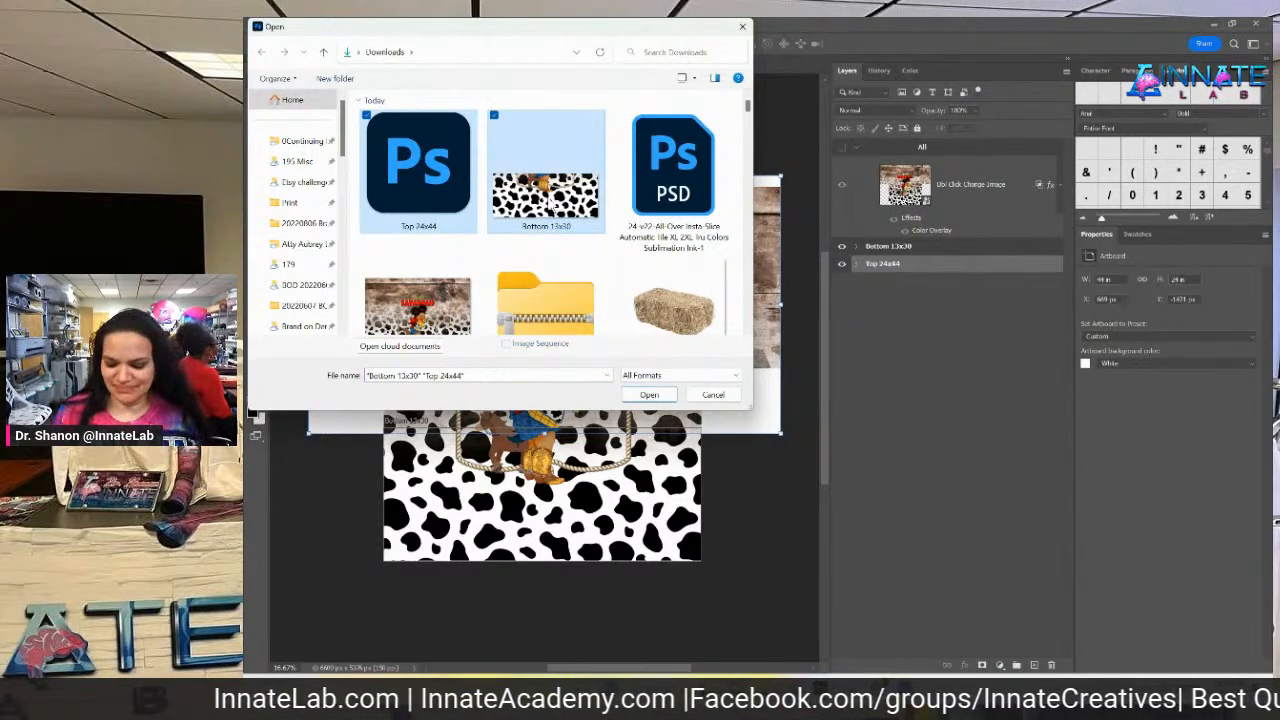
key(Return)
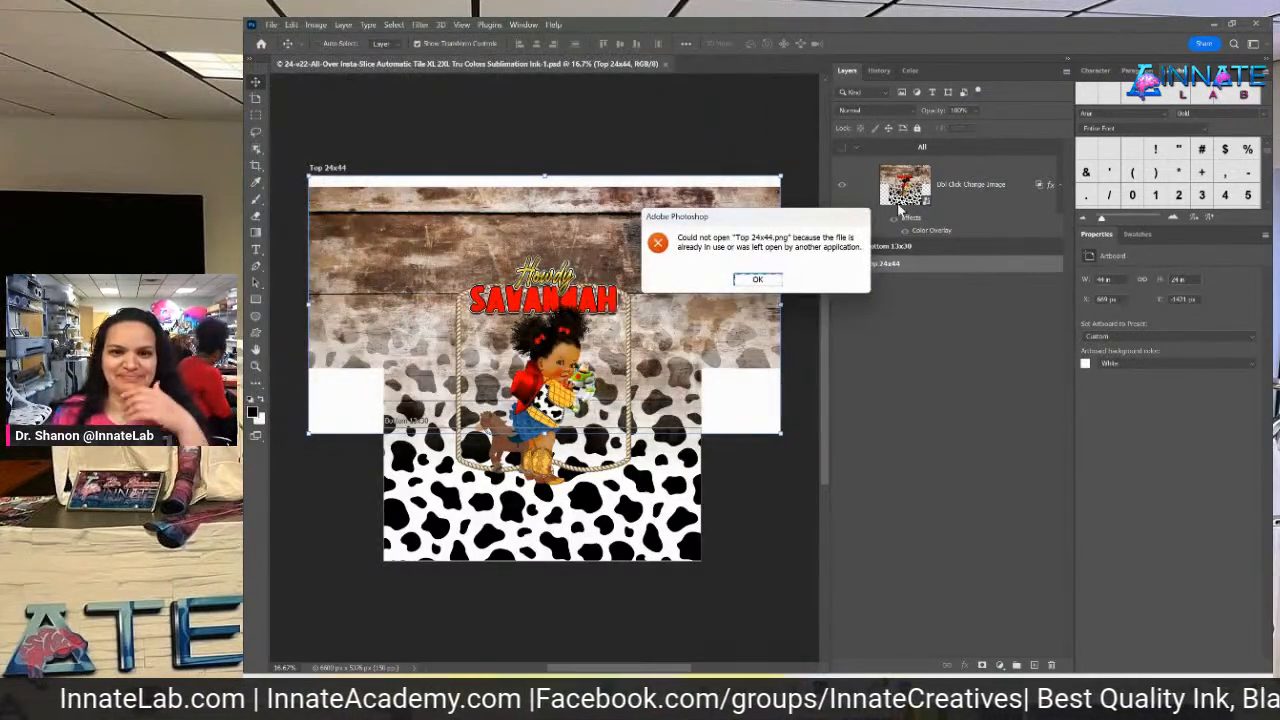
click(757, 279)
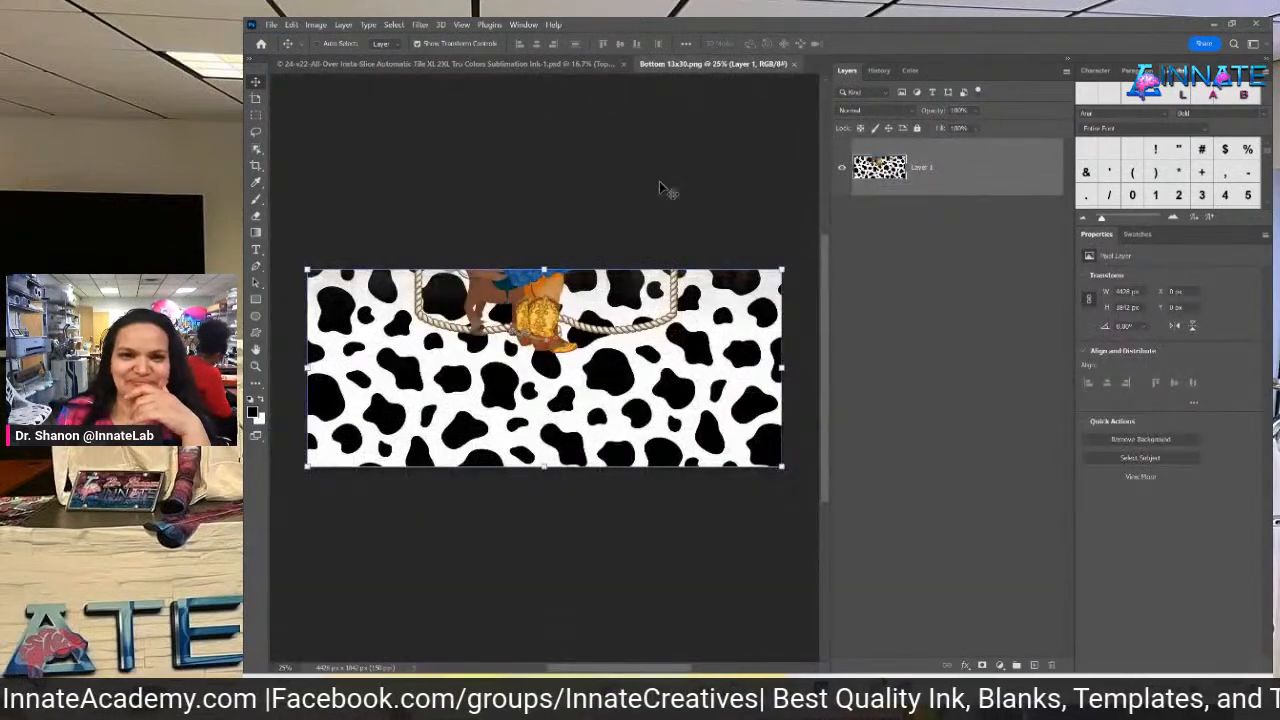
click(272, 25)
click(282, 62)
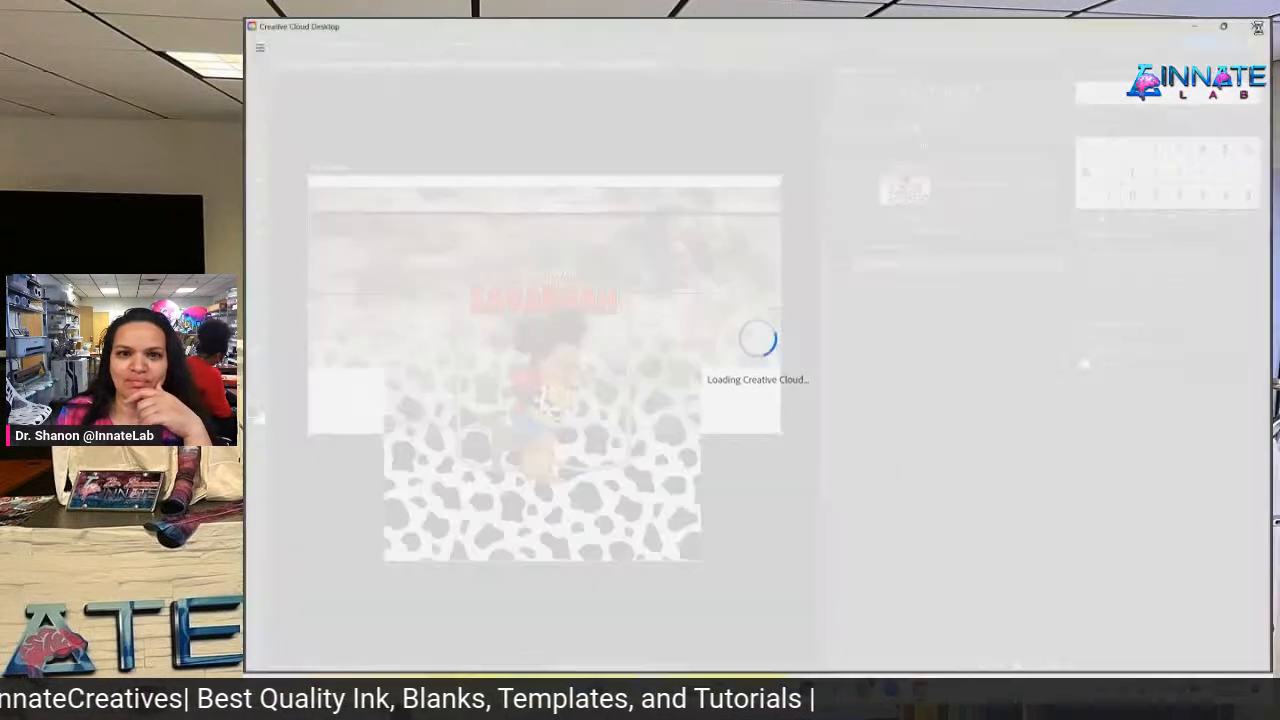
click(1257, 27)
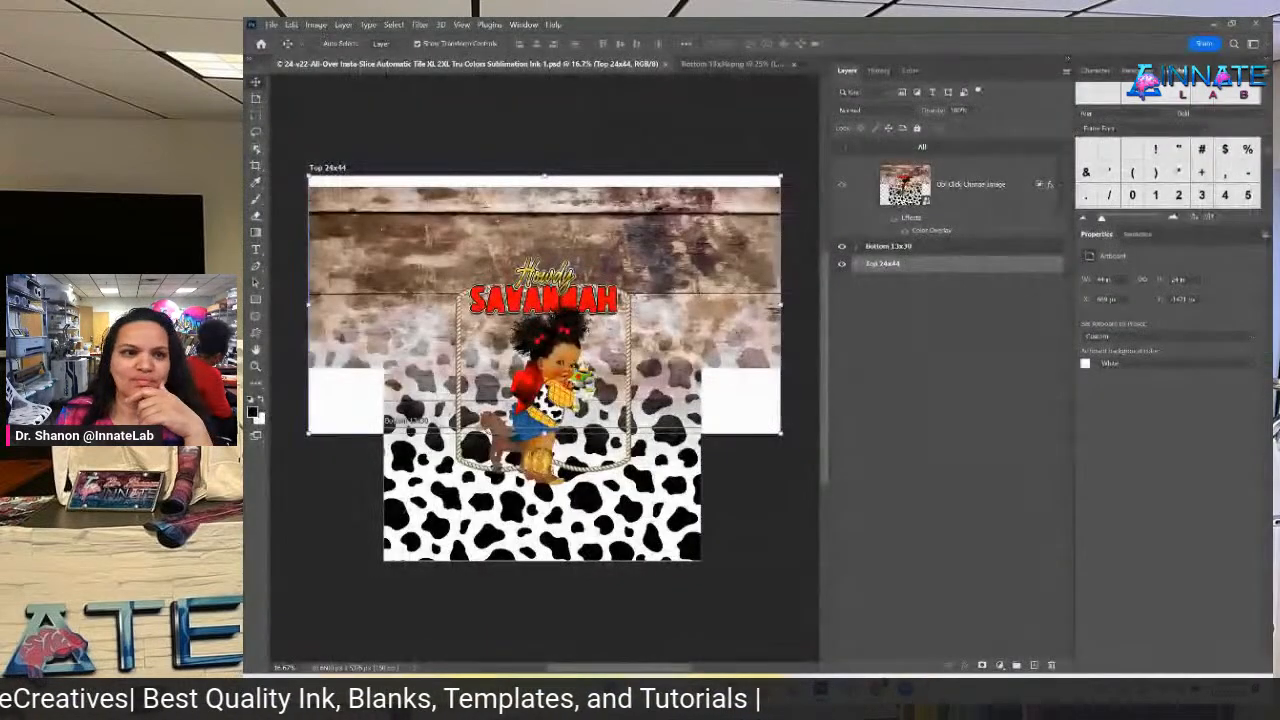
Open the exported Top 24x44 PNG from the Downloads folder.
click(291, 24)
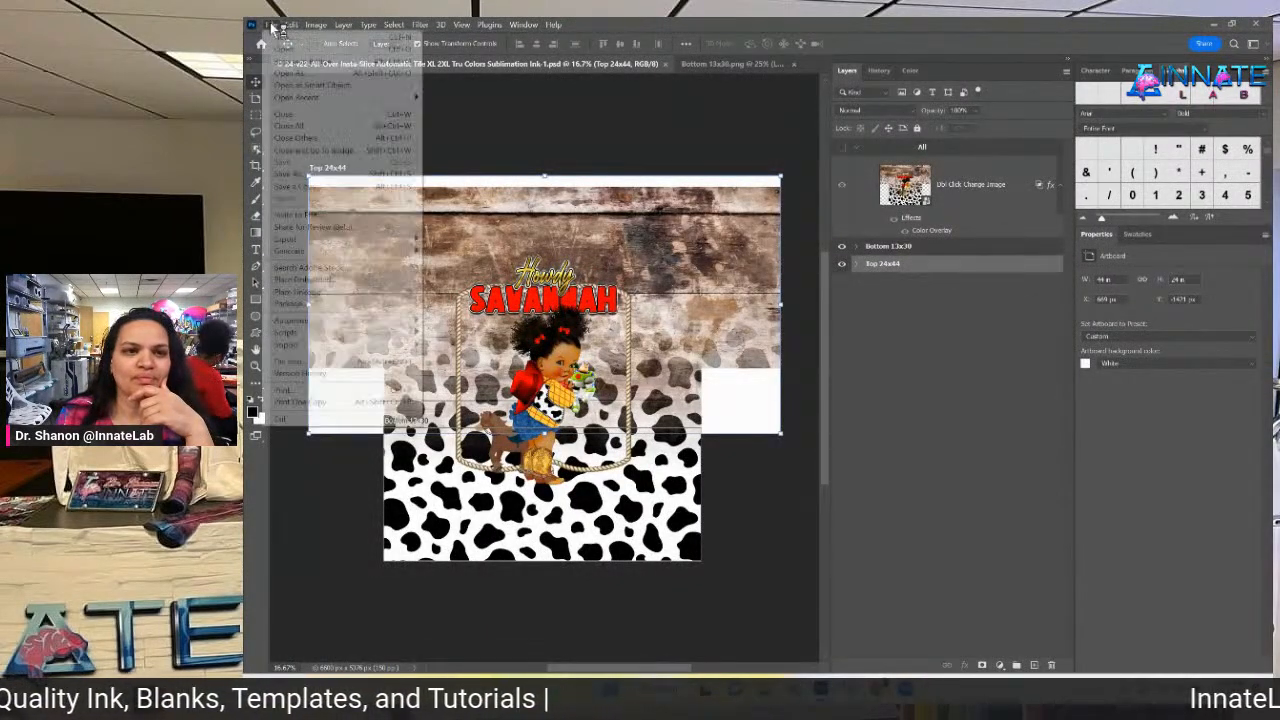
click(300, 57)
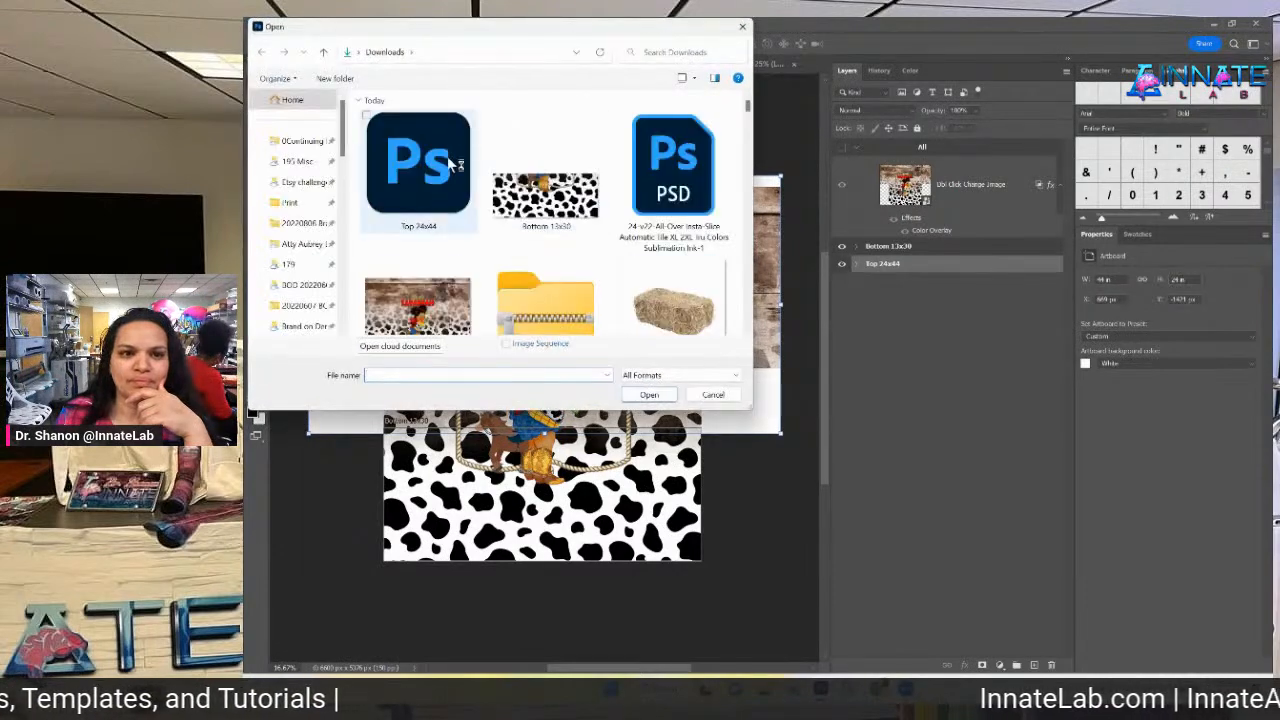
click(420, 170)
click(649, 394)
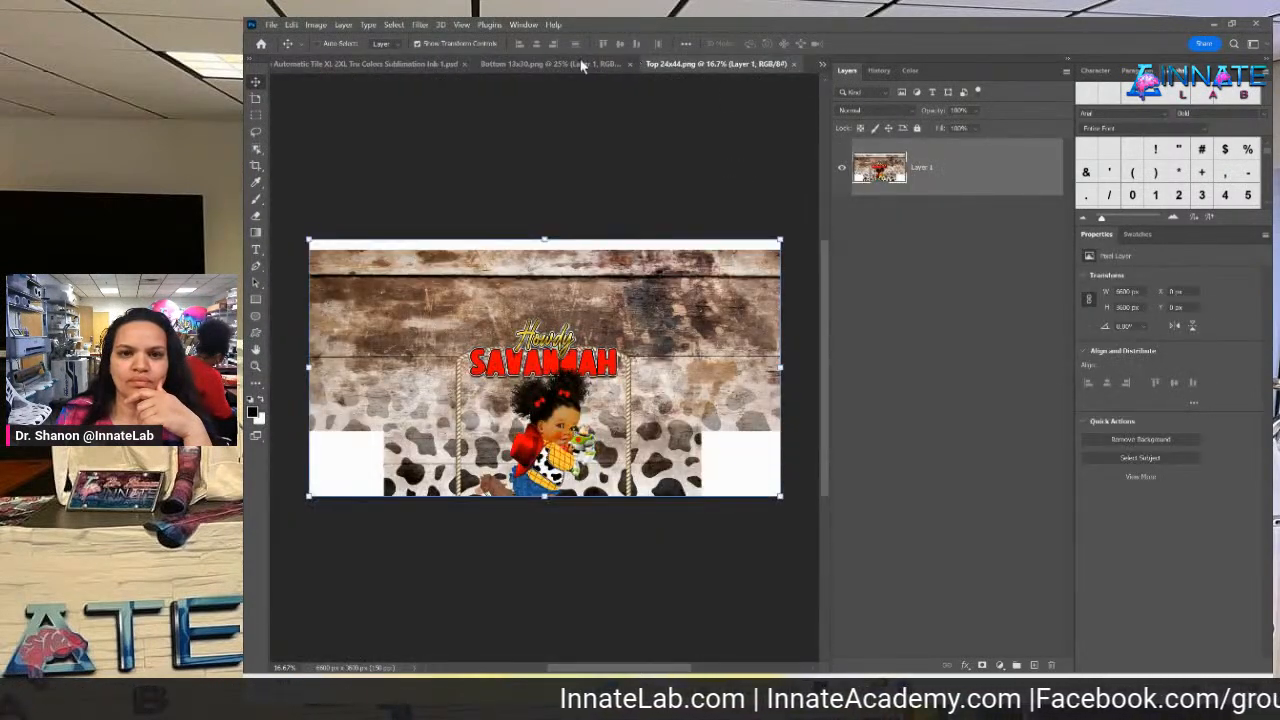
Open the print setup for Top 24x44.png and choose EPSON SC-F500 Series as the printer.
click(272, 25)
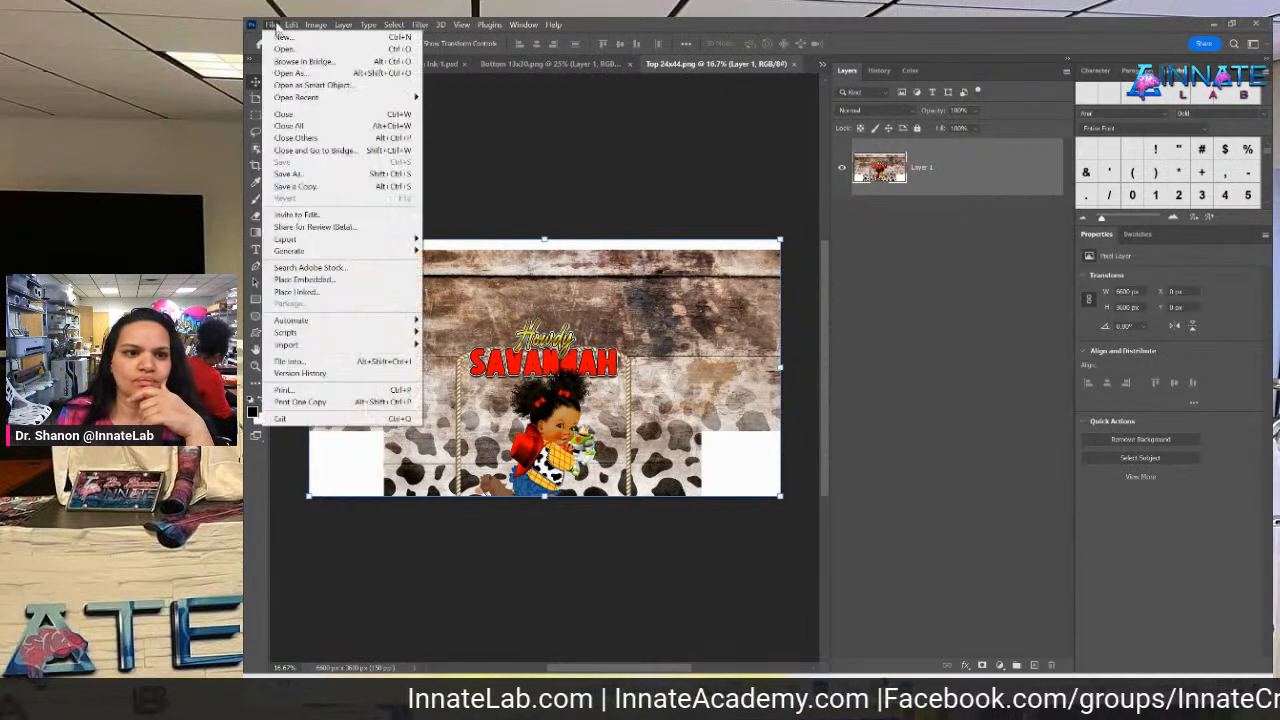
click(300, 390)
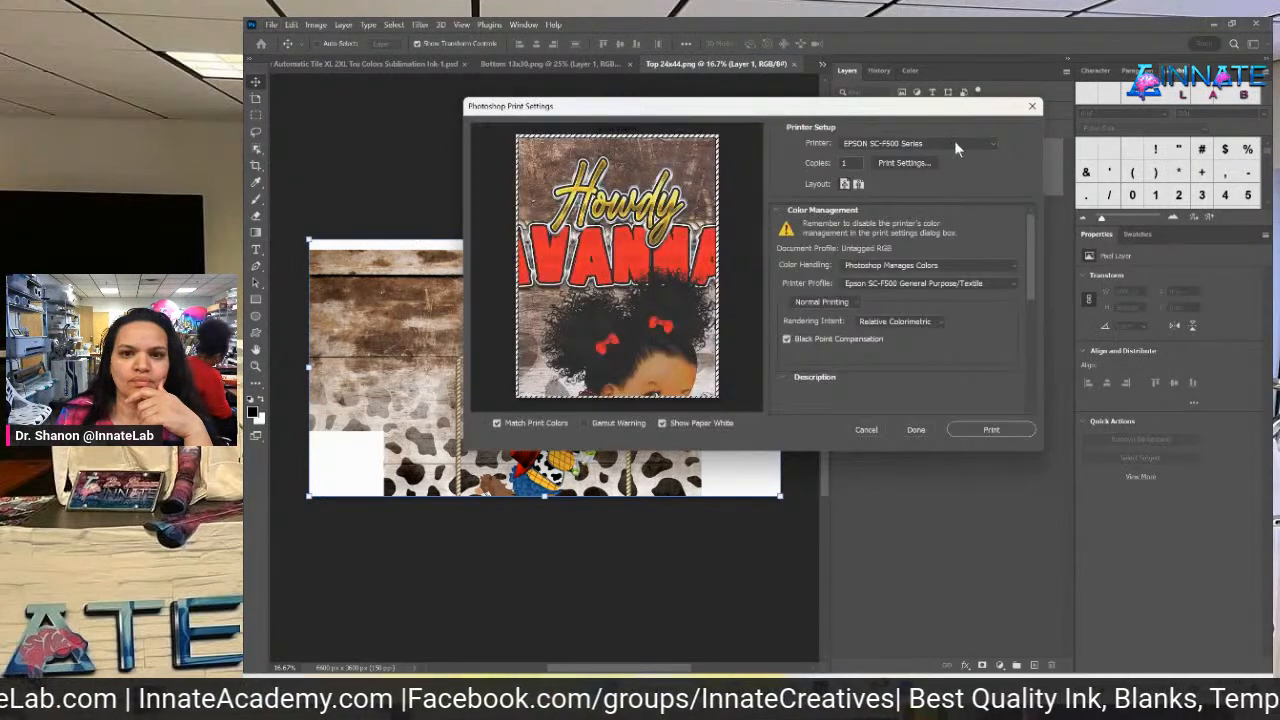
click(933, 144)
click(937, 140)
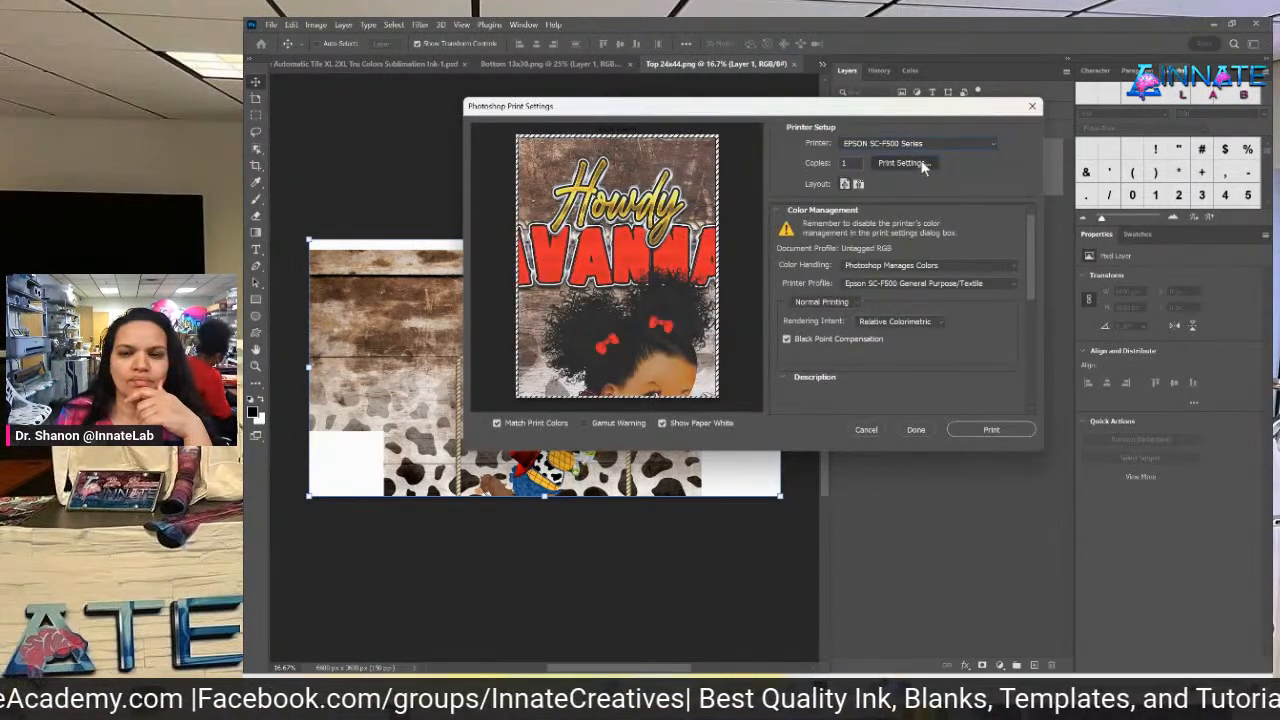
click(922, 165)
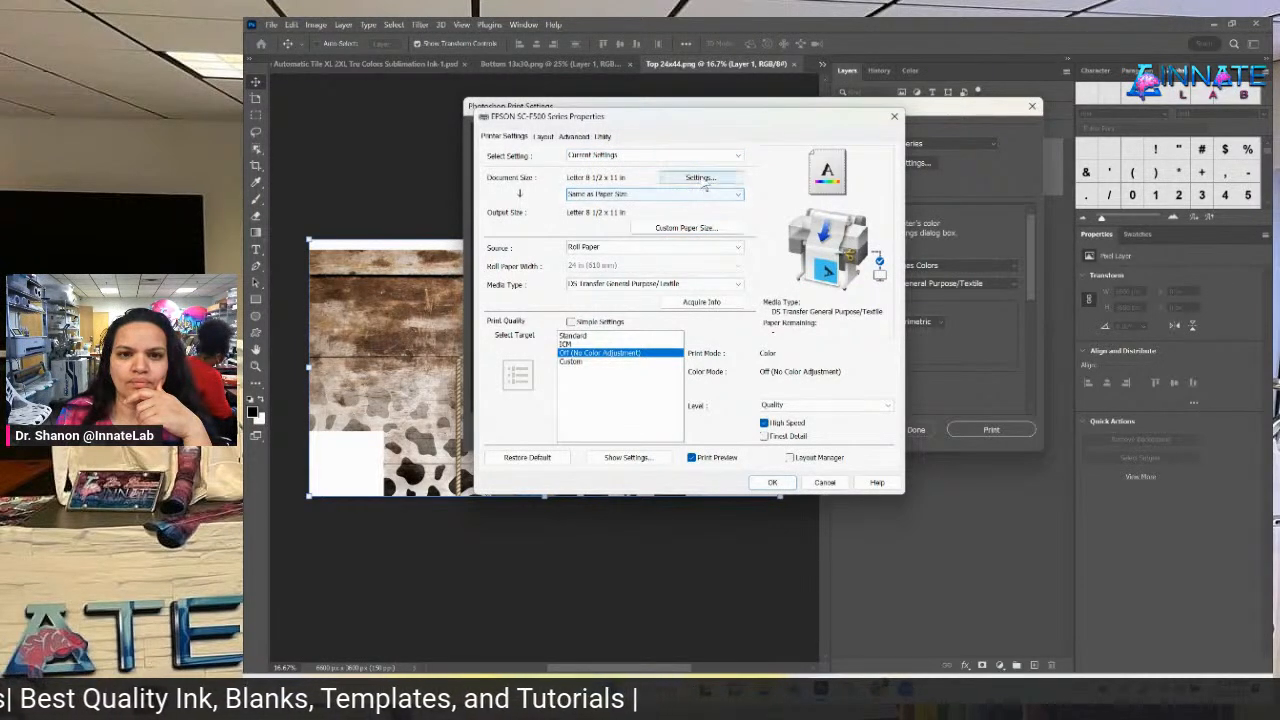
click(672, 194)
click(682, 128)
click(652, 196)
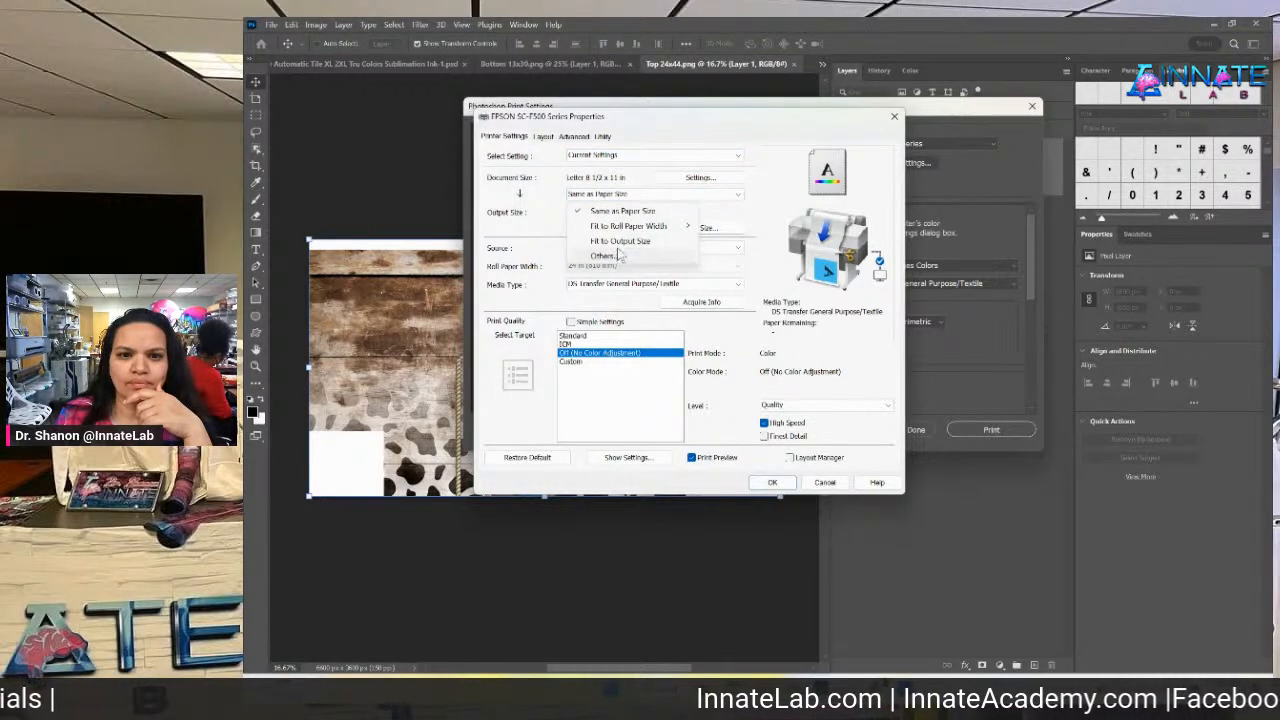
mouse_move(624, 228)
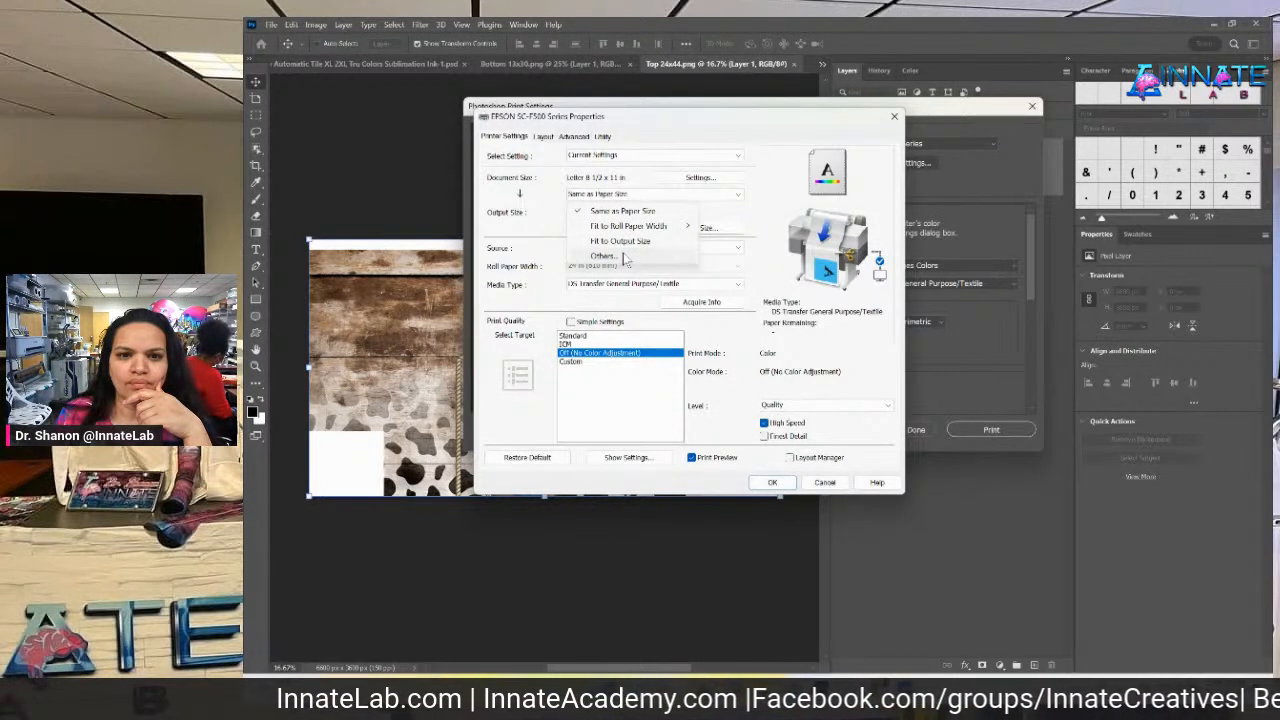
click(603, 256)
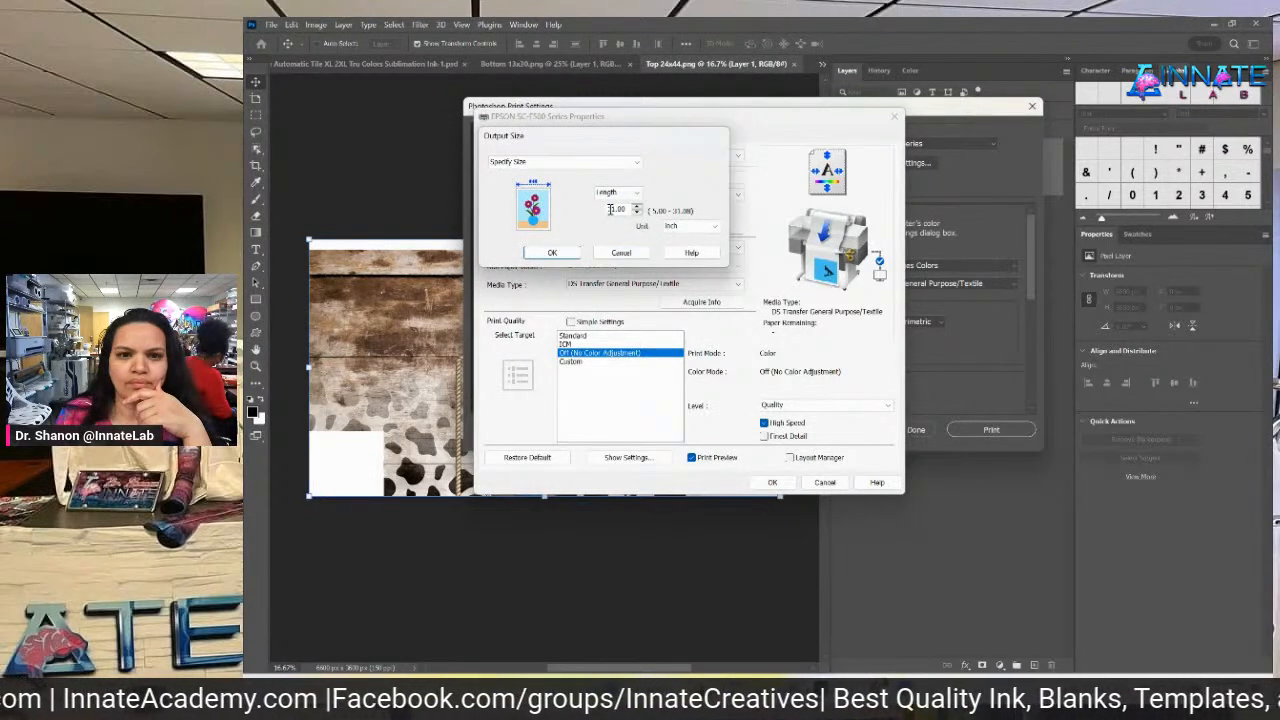
drag(606, 210, 670, 218)
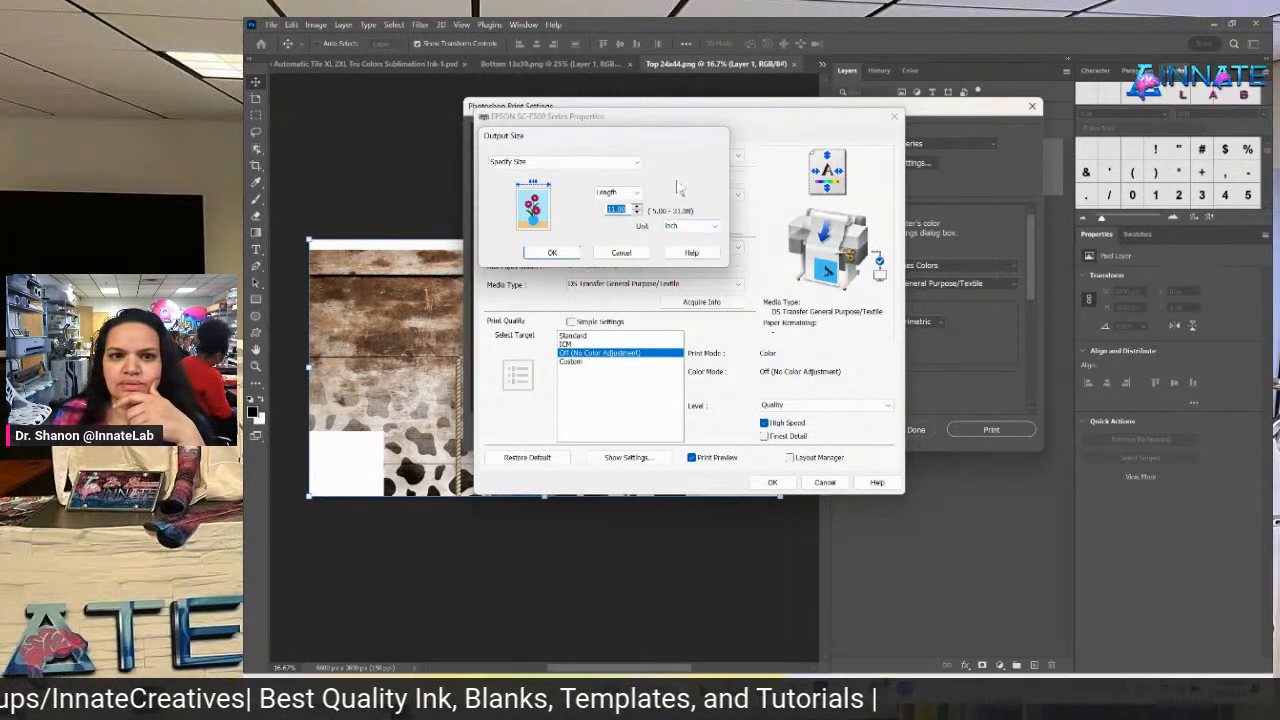
click(621, 252)
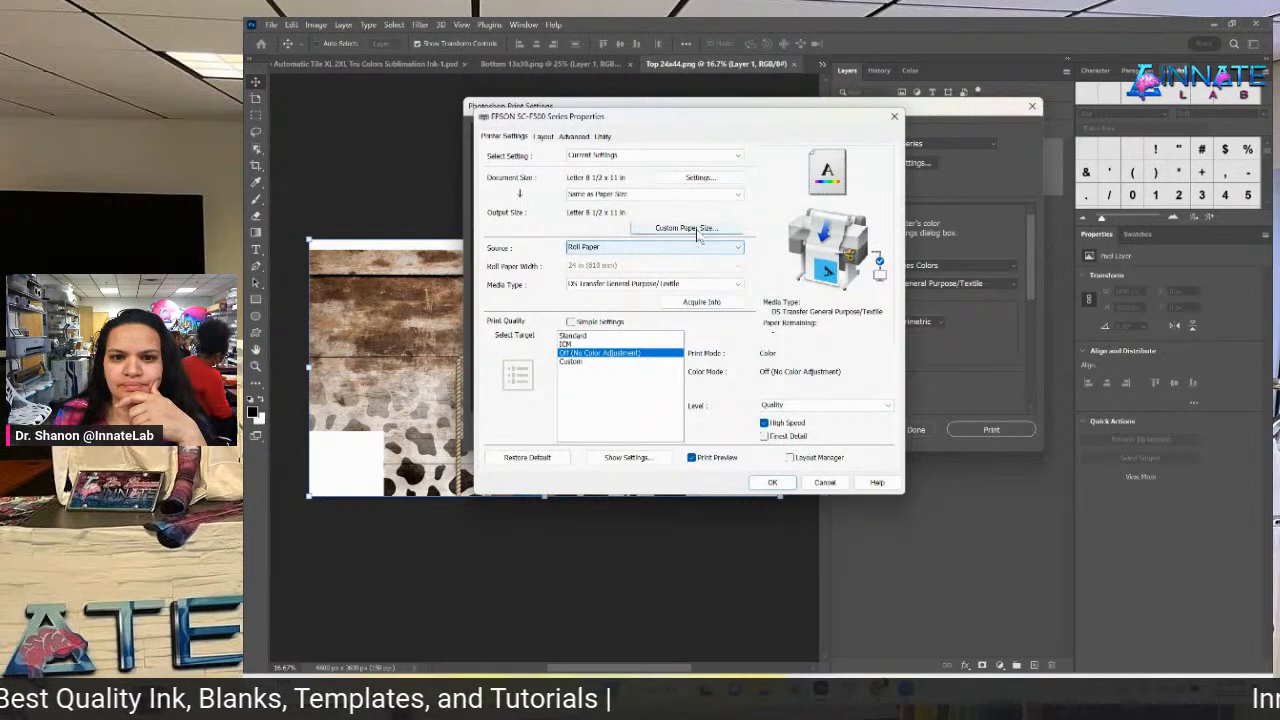
Try to apply the saved 24x30 custom paper size in the printer properties.
click(690, 228)
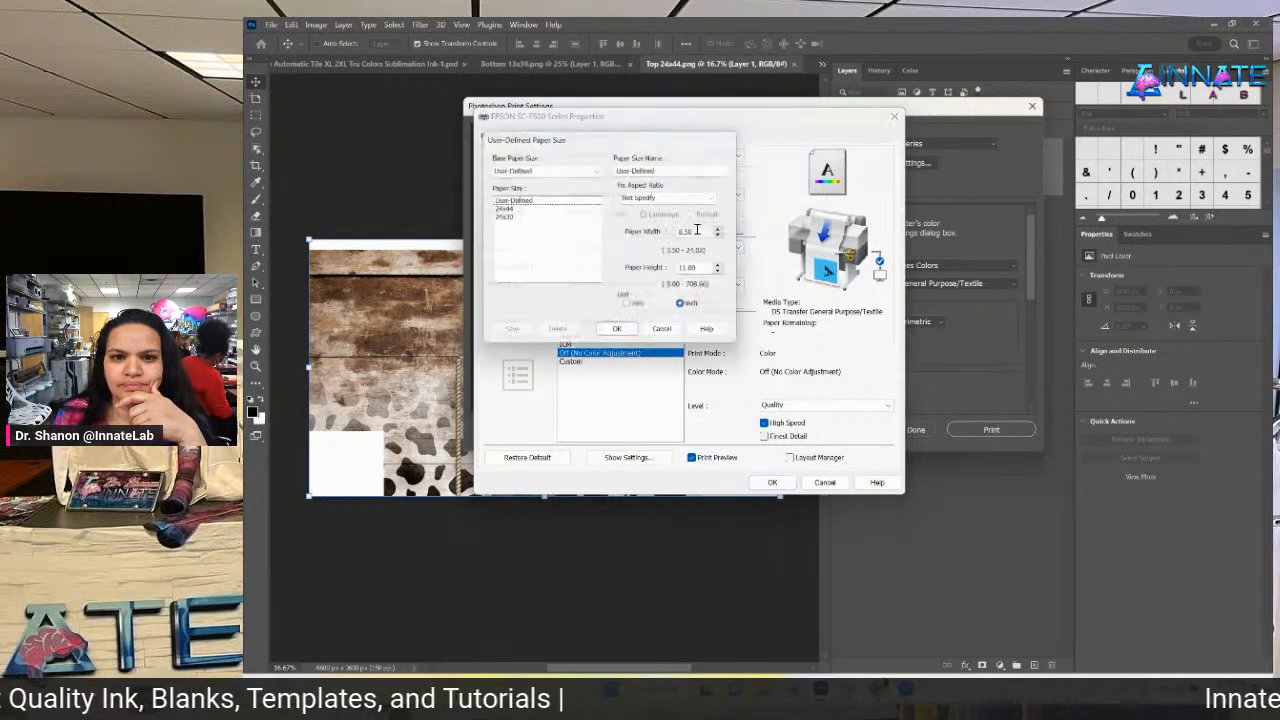
click(509, 216)
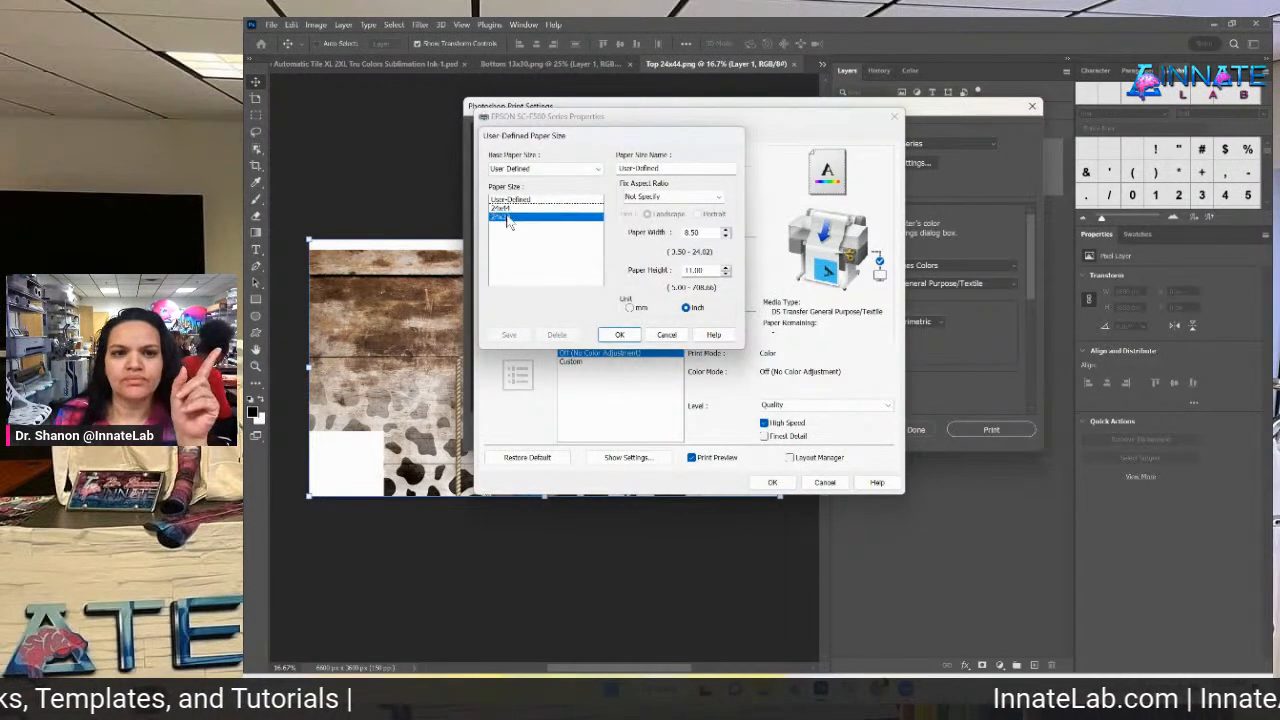
click(620, 335)
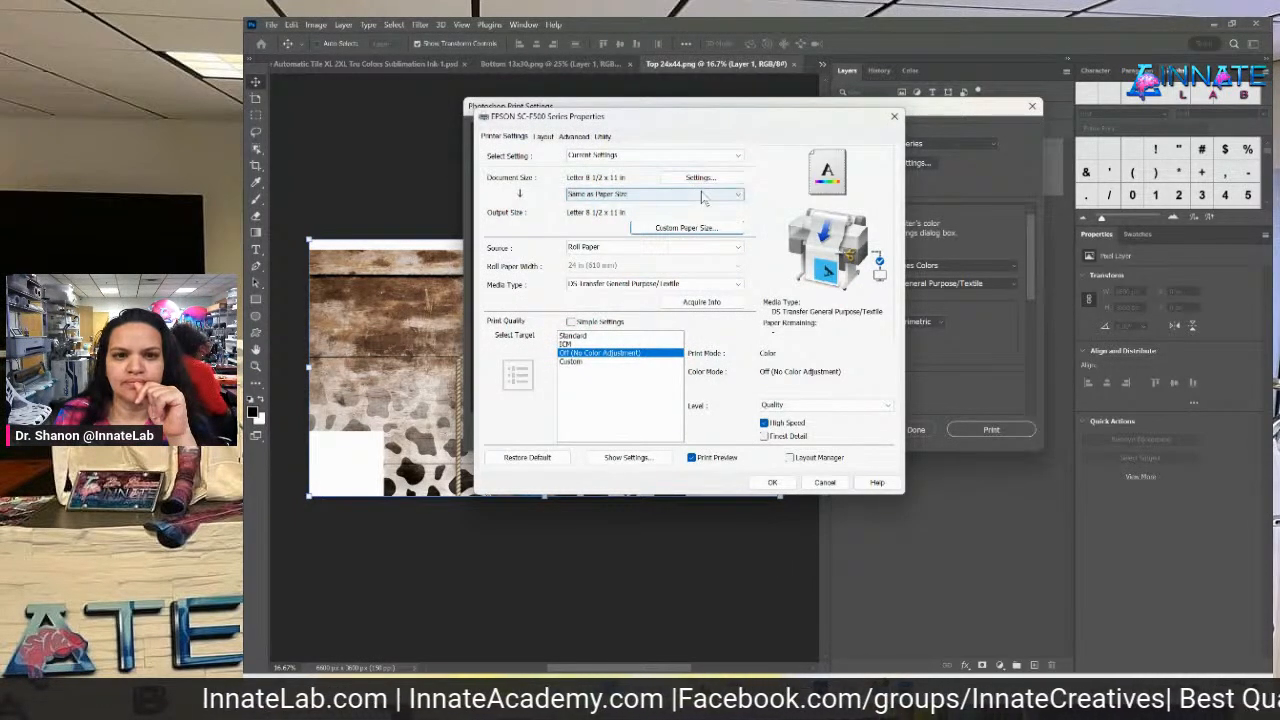
click(692, 228)
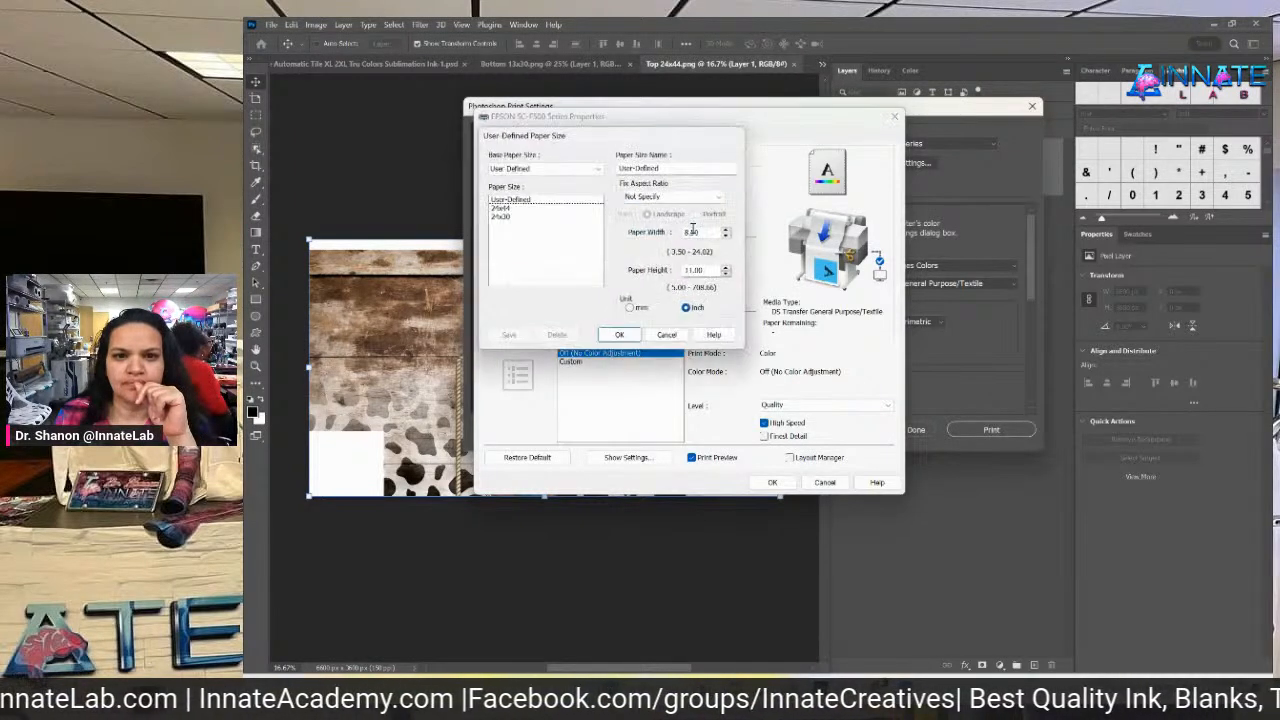
click(530, 217)
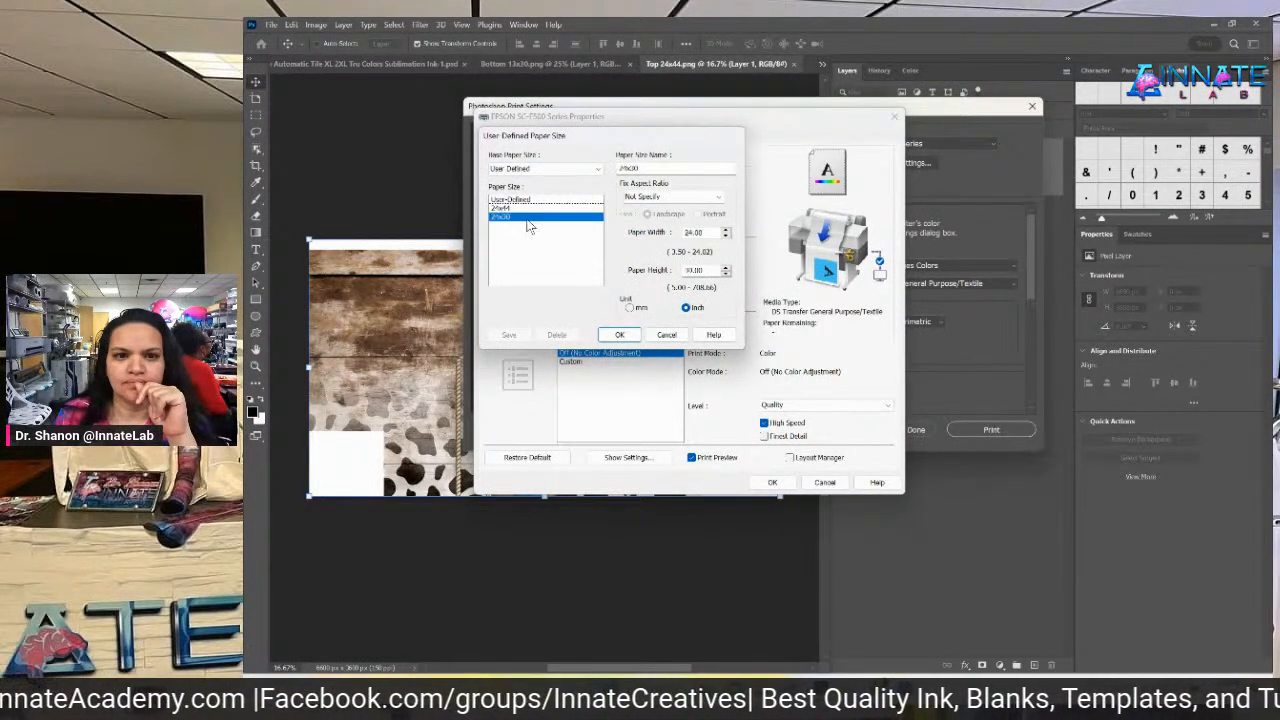
click(620, 335)
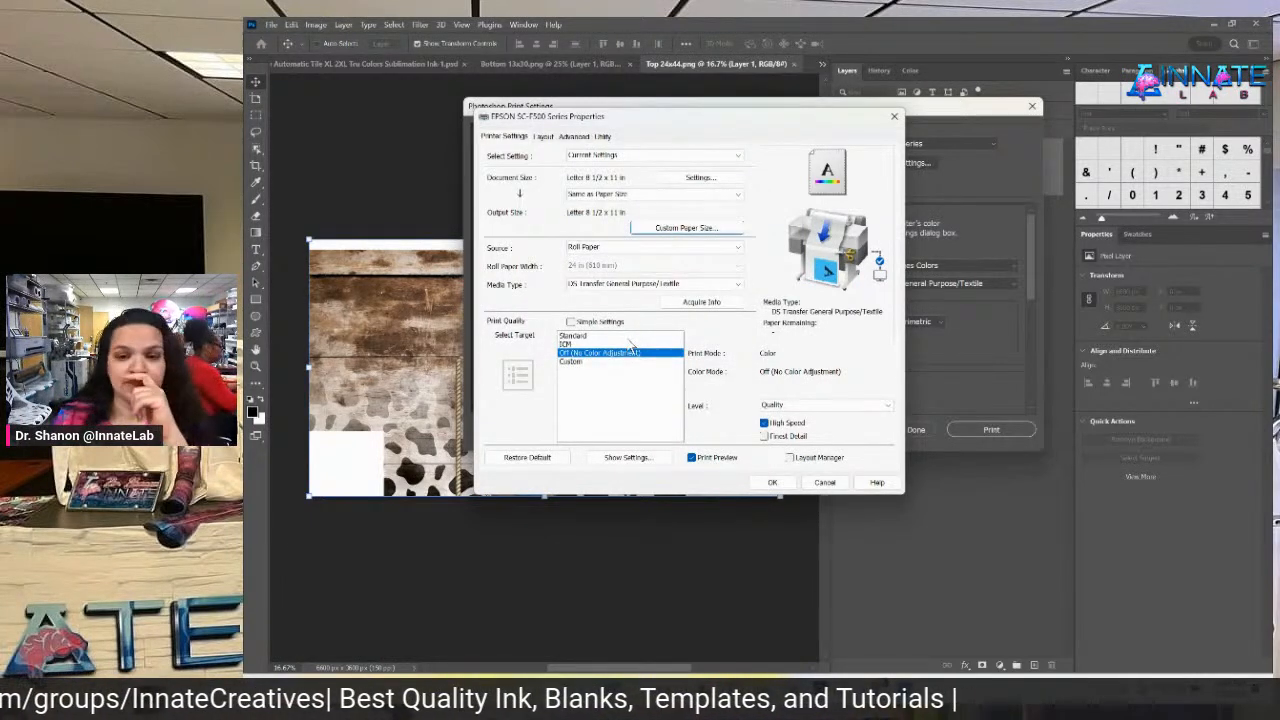
click(775, 483)
click(773, 483)
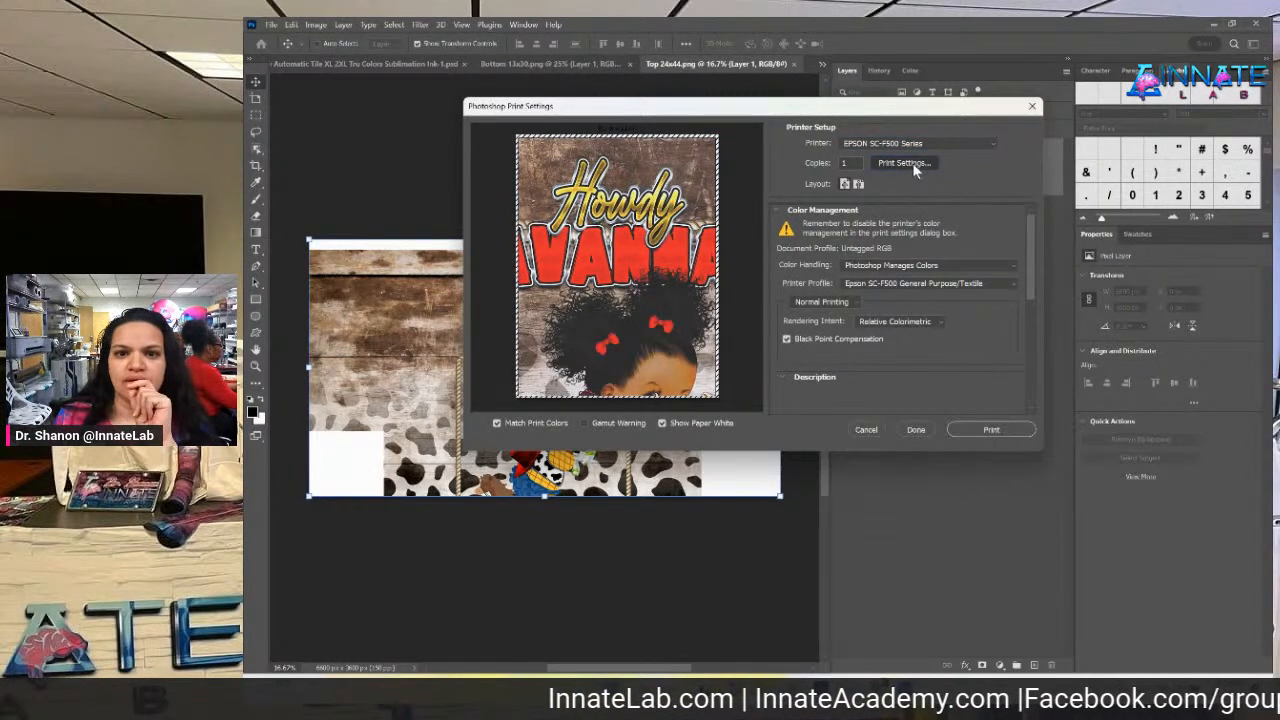
Set the printer's document size to the saved 24x30 size in portrait orientation and accept the printer properties.
click(905, 163)
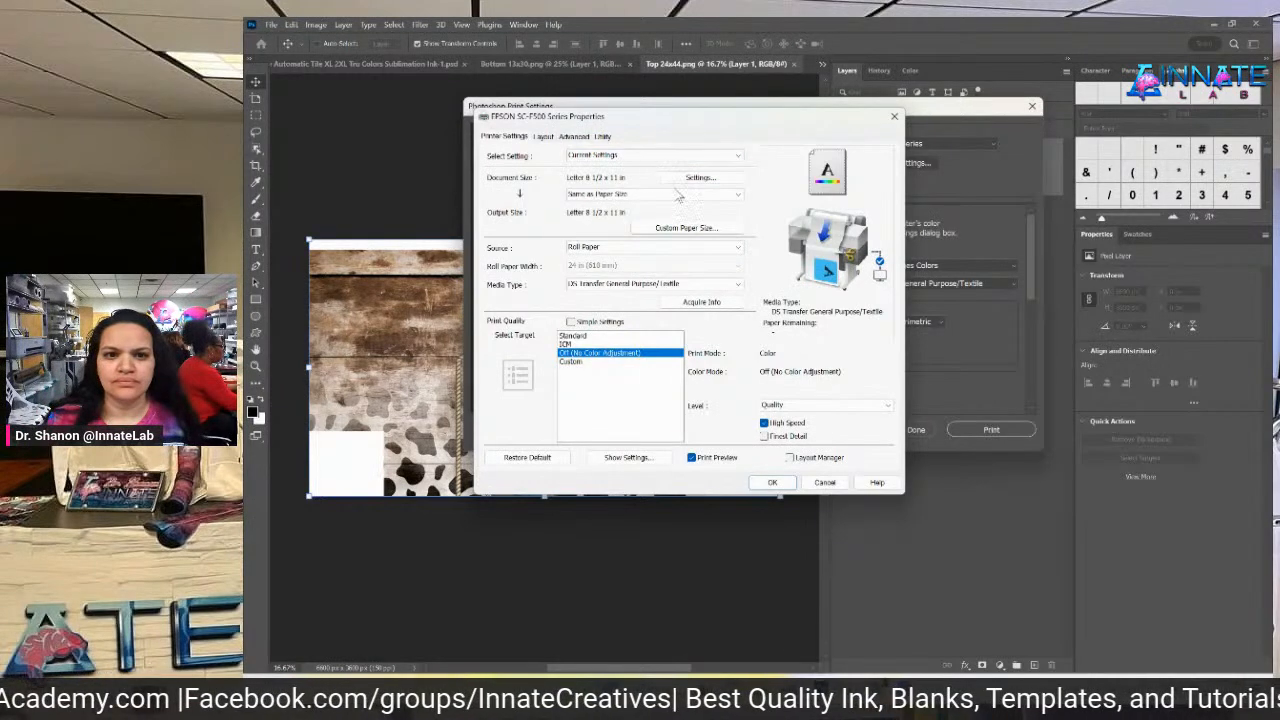
click(680, 229)
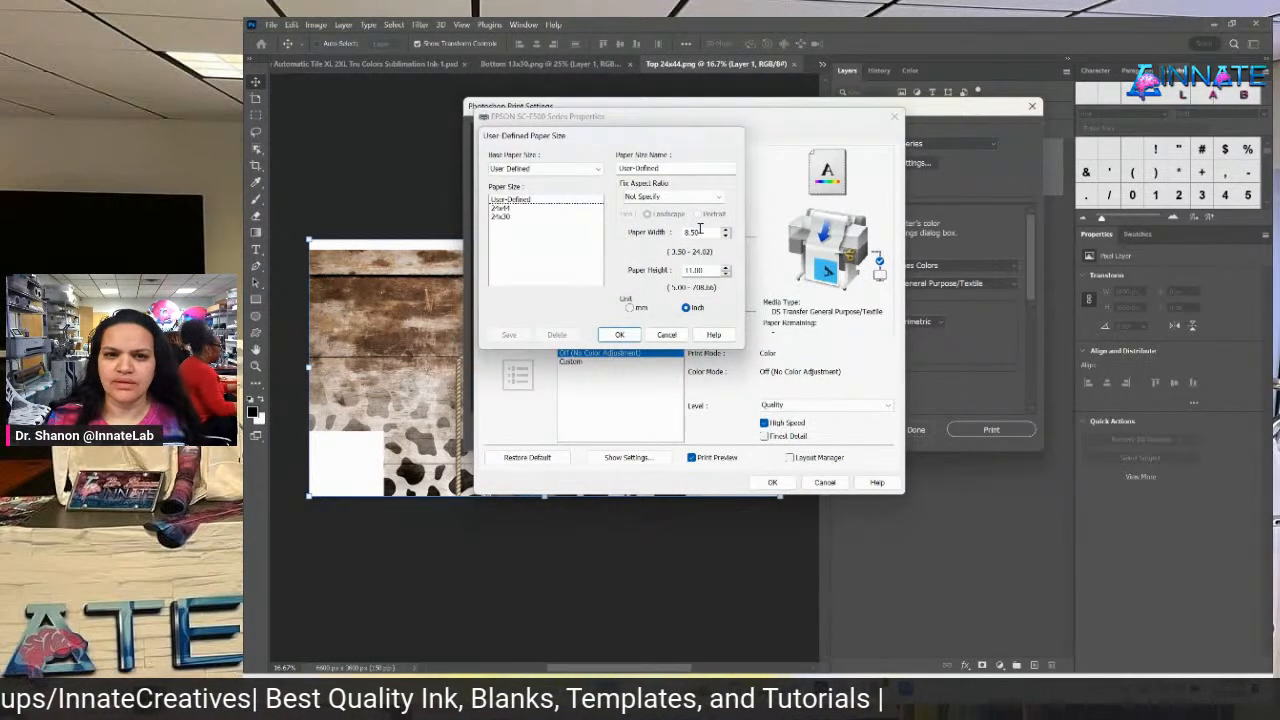
click(666, 335)
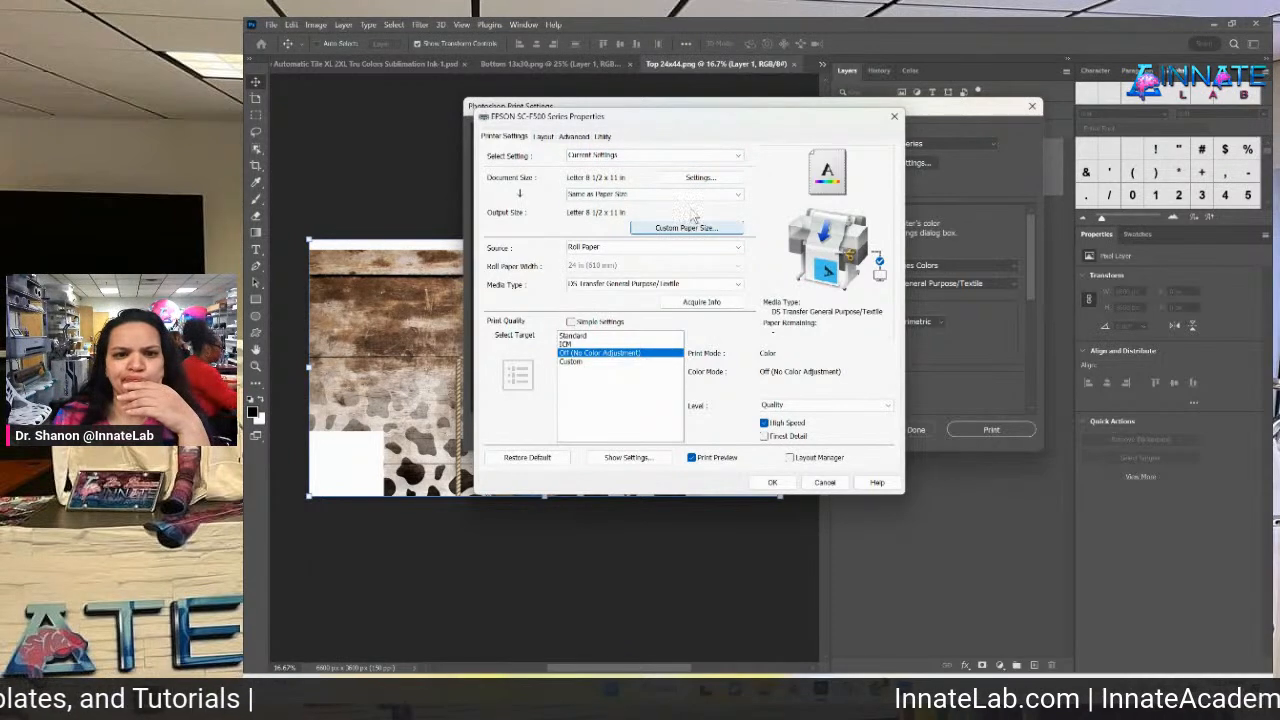
click(680, 156)
click(790, 196)
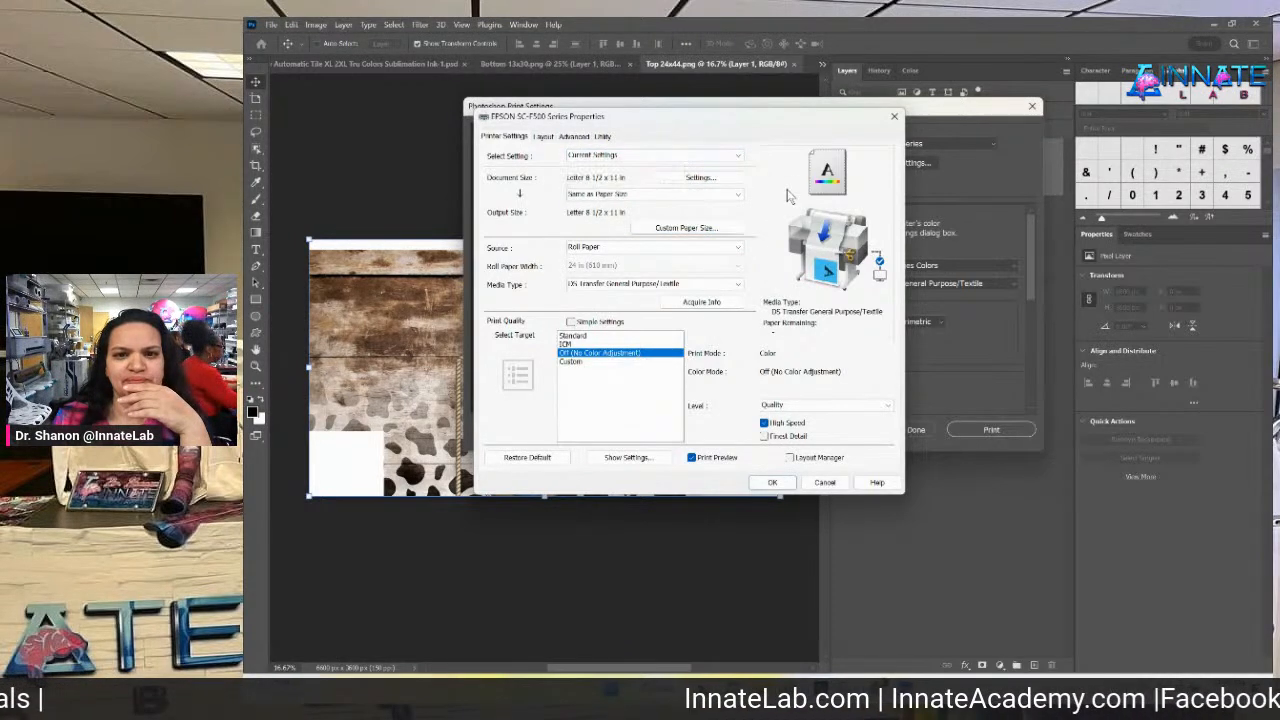
click(700, 177)
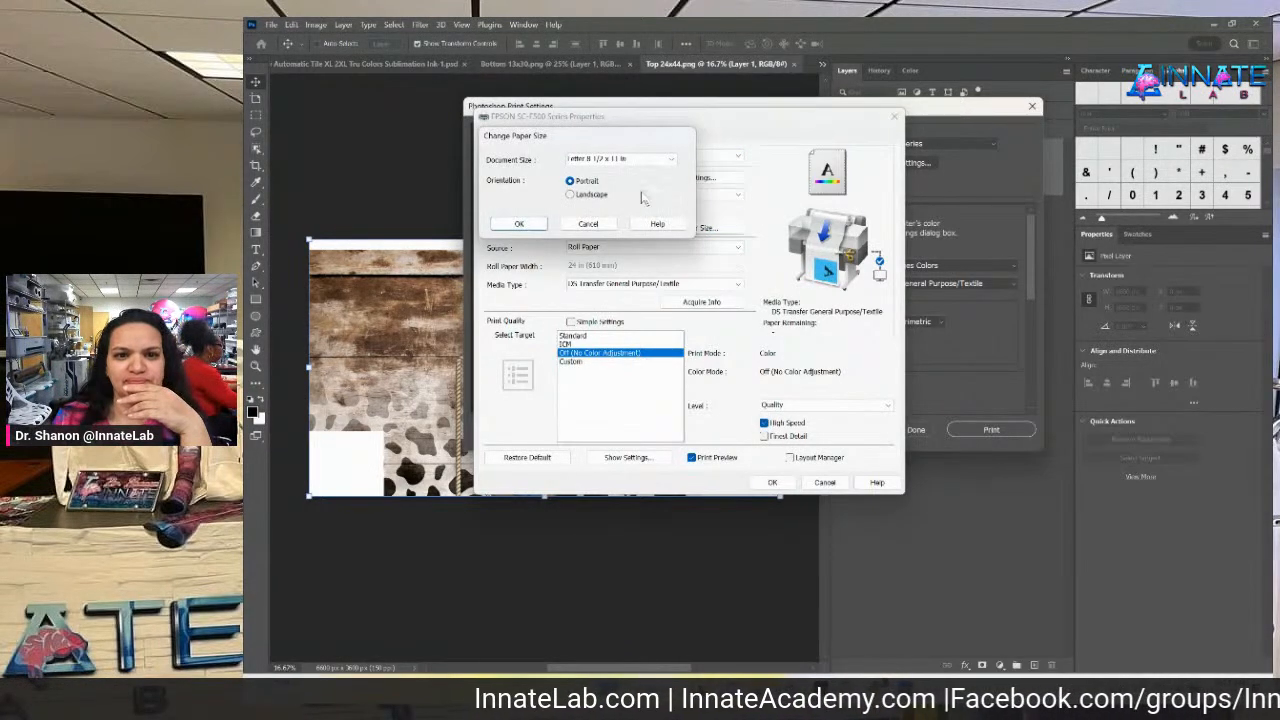
click(596, 160)
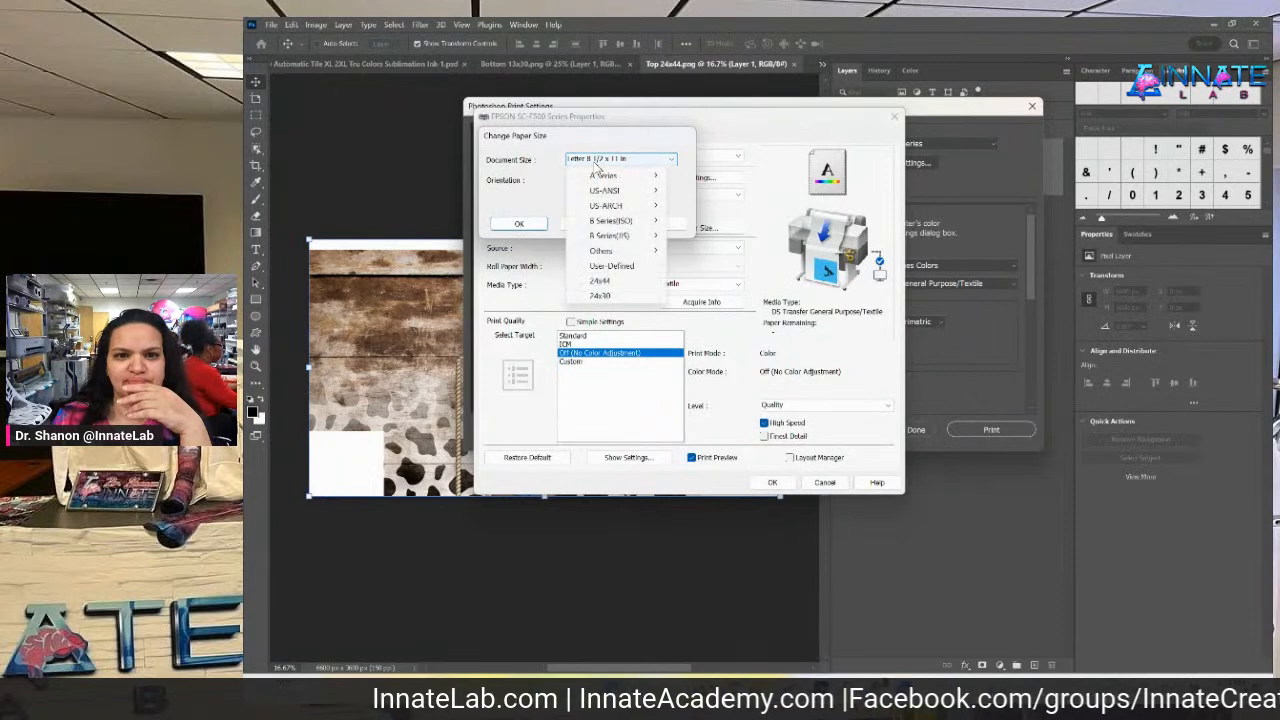
click(622, 297)
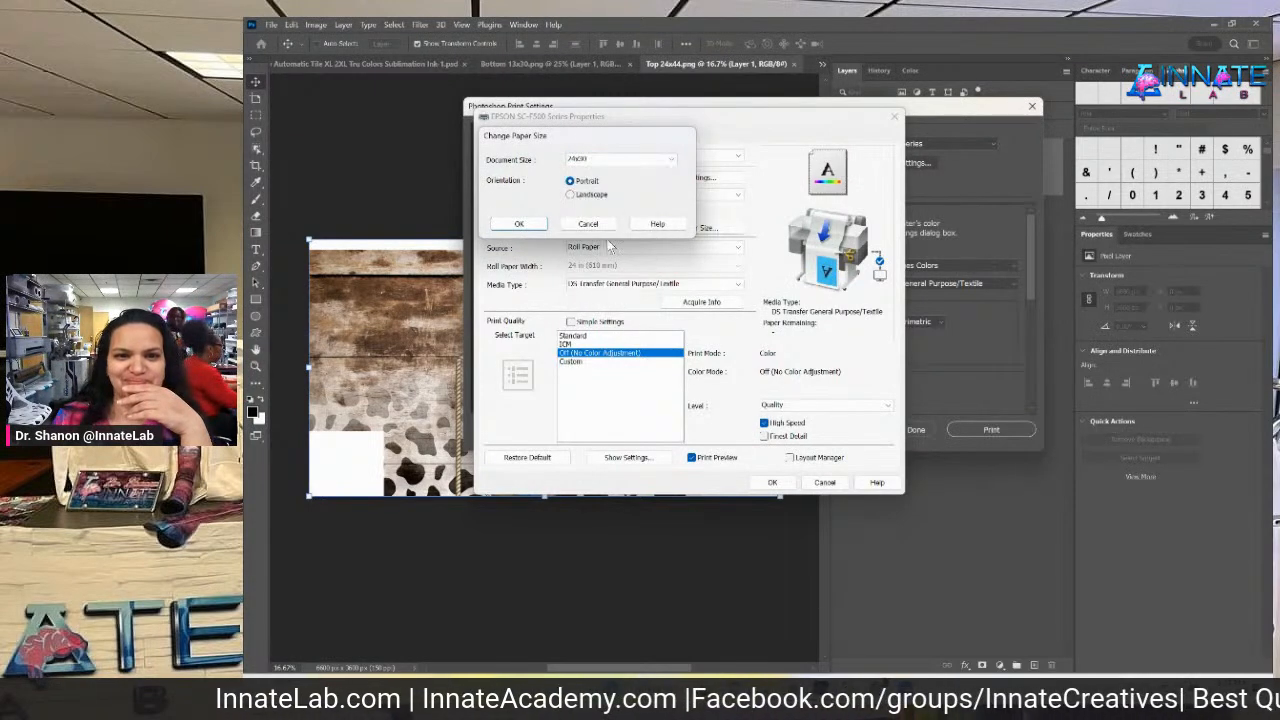
click(519, 226)
drag(605, 122, 628, 145)
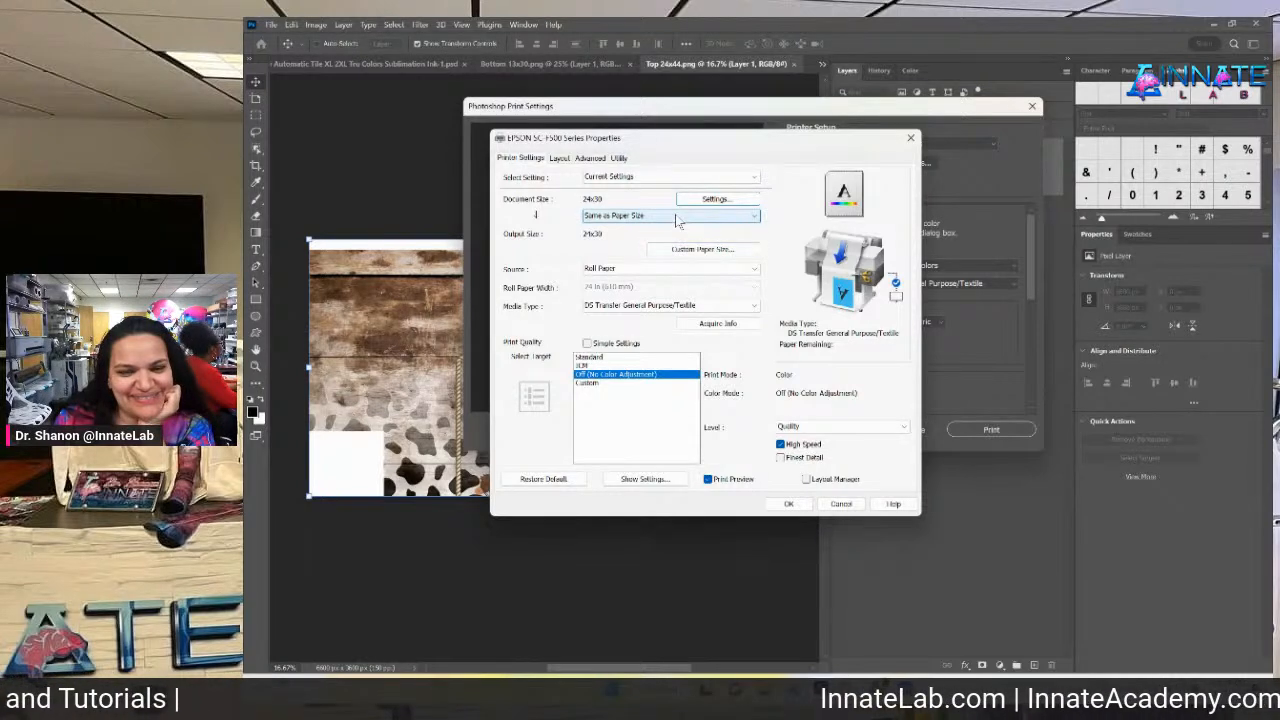
click(684, 252)
click(636, 357)
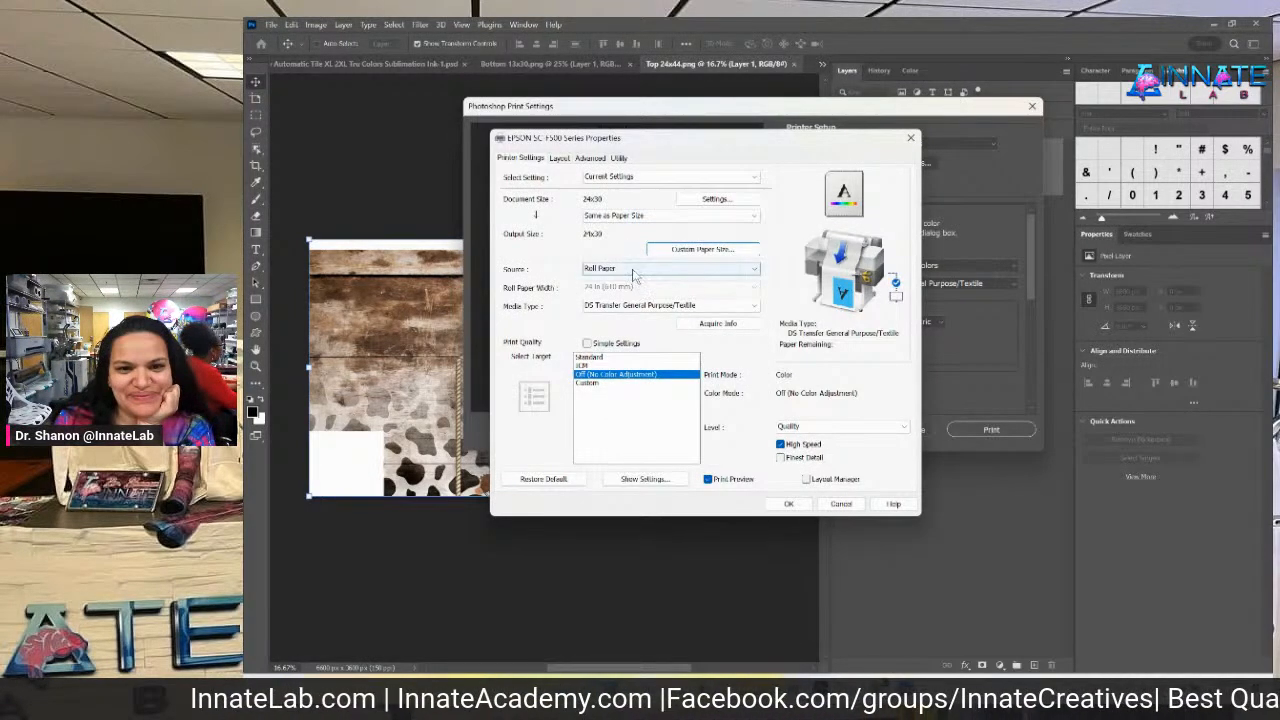
click(789, 505)
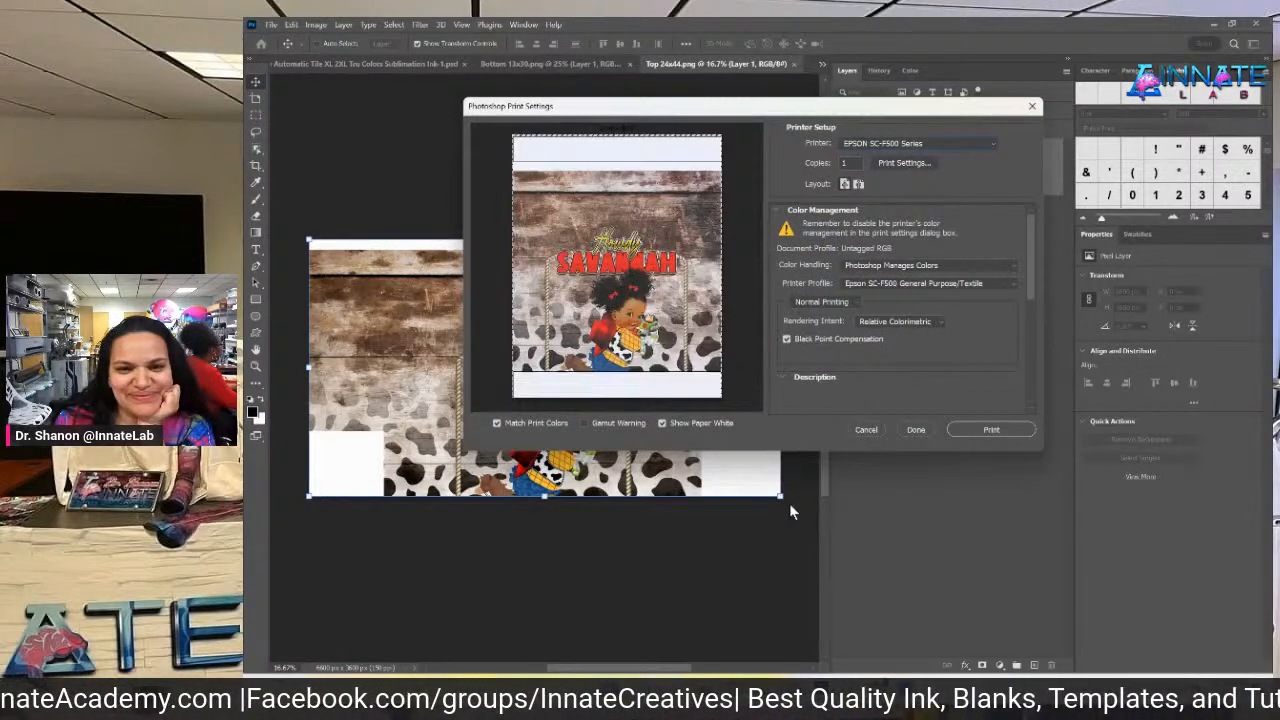
Switch the print layout of Top 24x44.png to landscape and keep the print settings without printing.
click(858, 184)
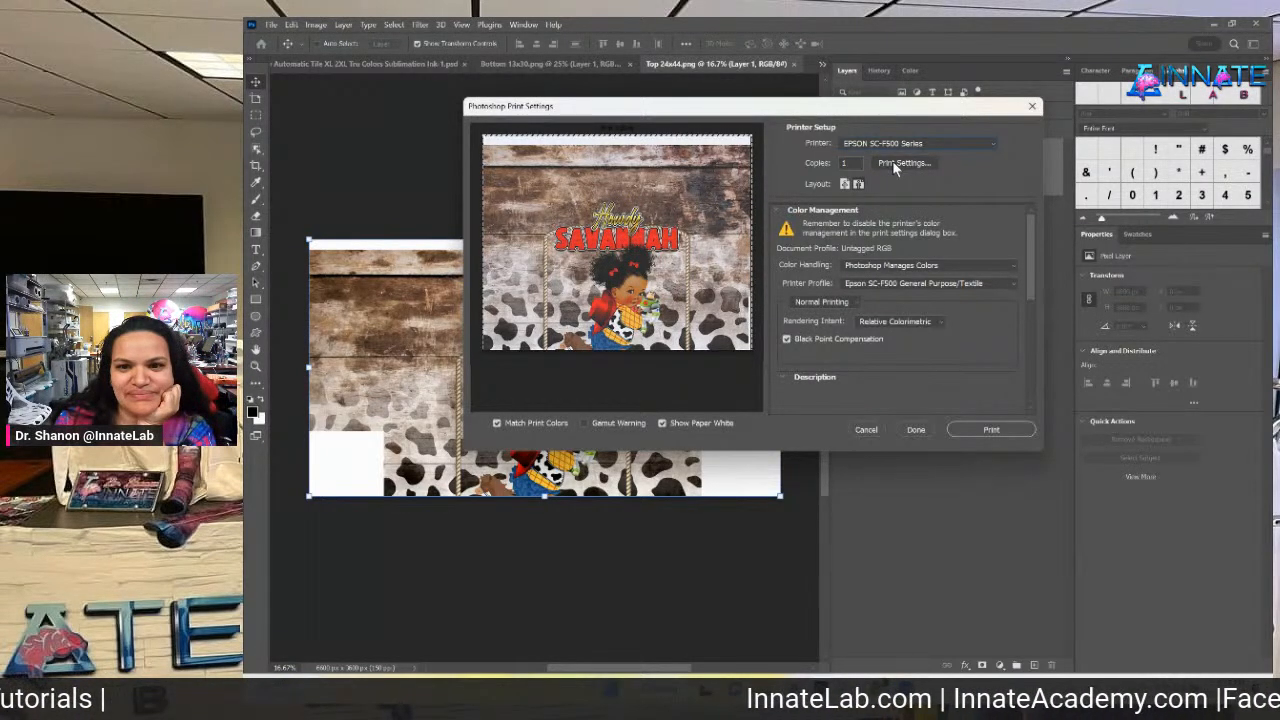
click(917, 429)
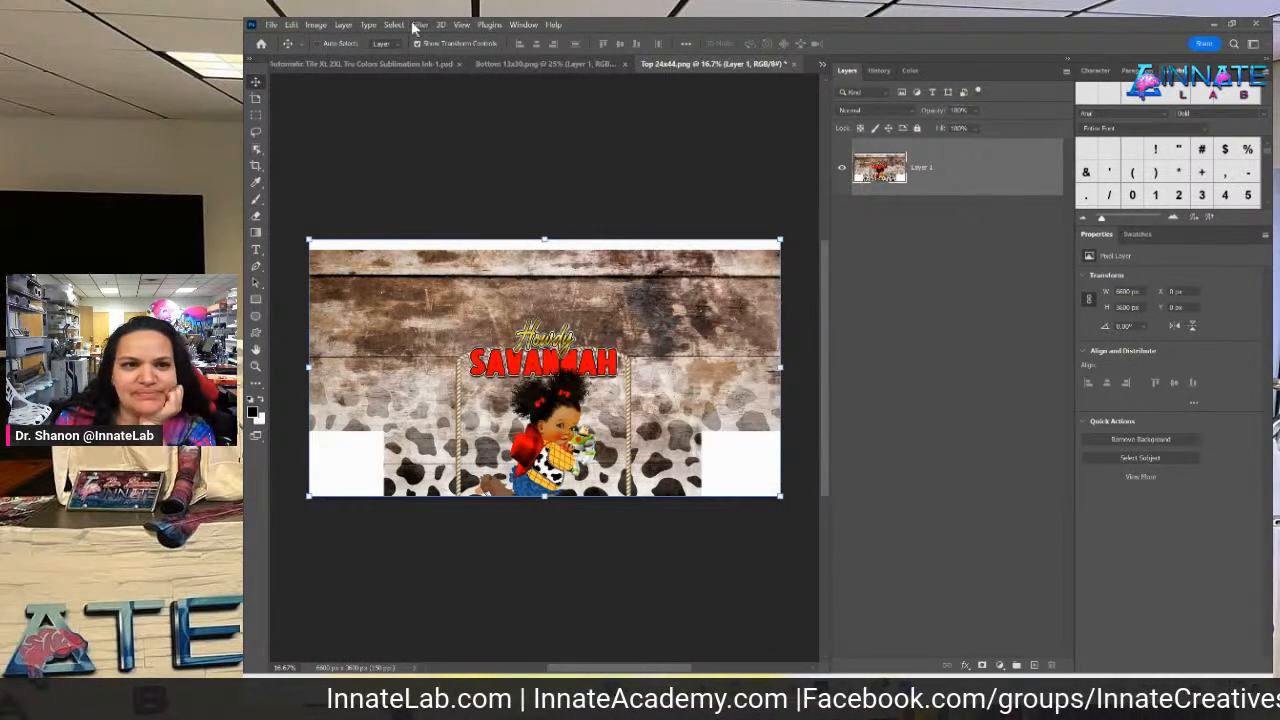
Check the image dimensions of Top 24x44.png without changing them.
click(316, 24)
click(405, 109)
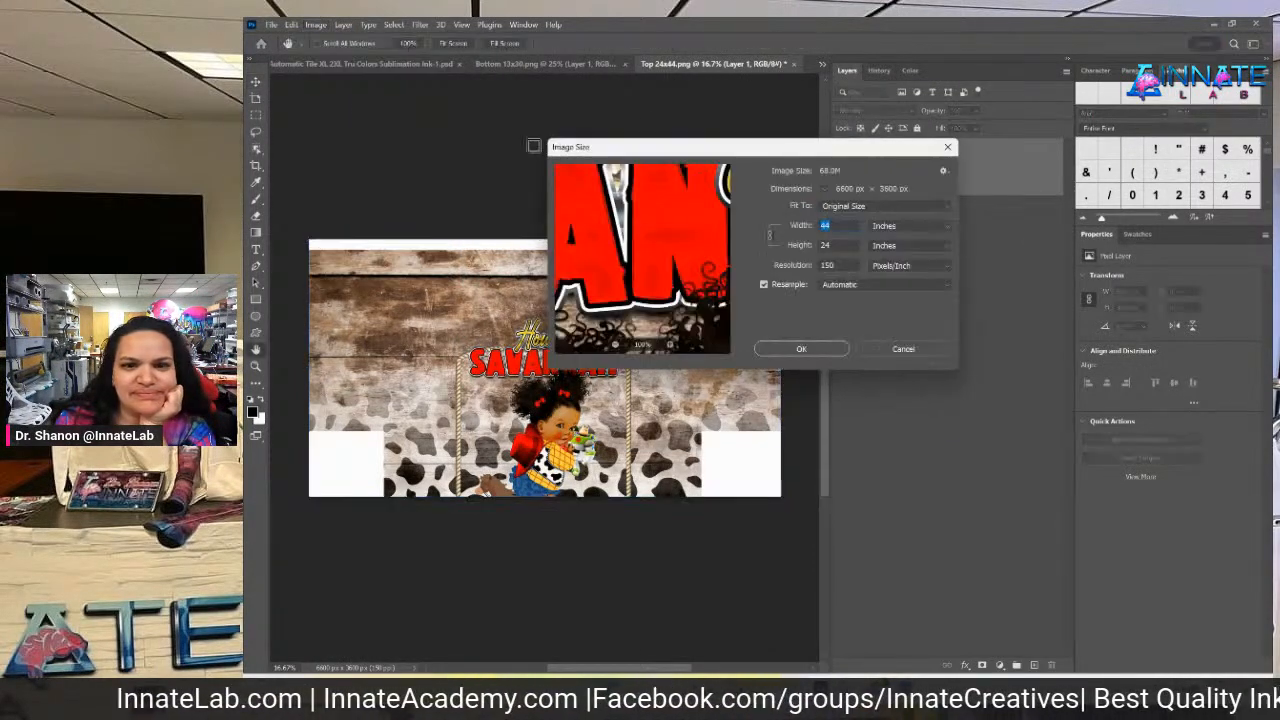
click(885, 347)
Reopen the print setup for Top 24x44.png and review the printer's document size, output size and orientation options.
click(278, 27)
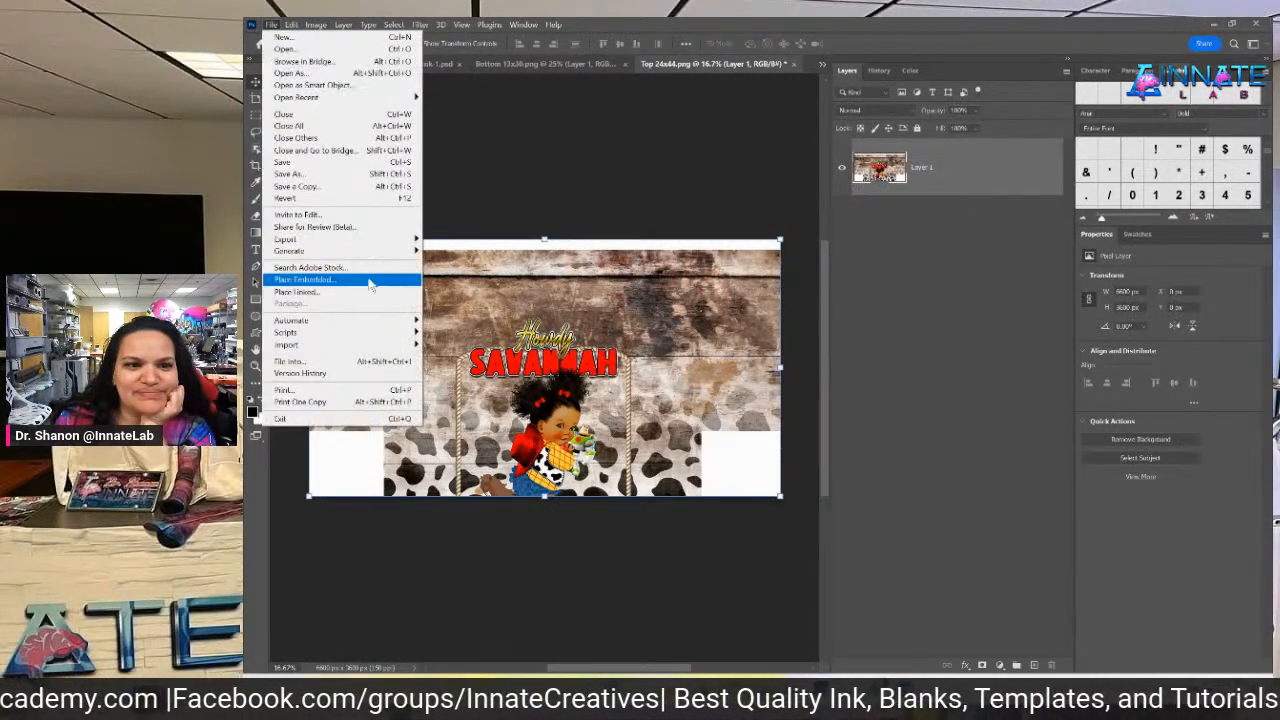
click(366, 392)
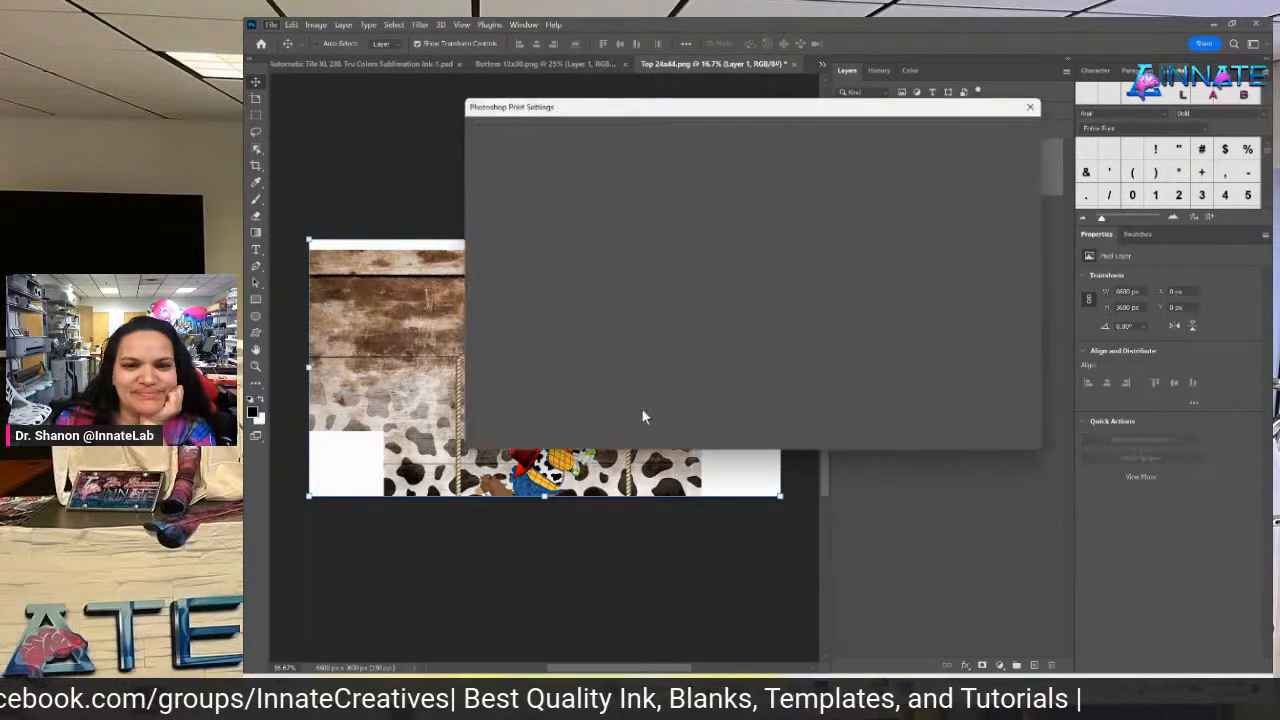
click(917, 163)
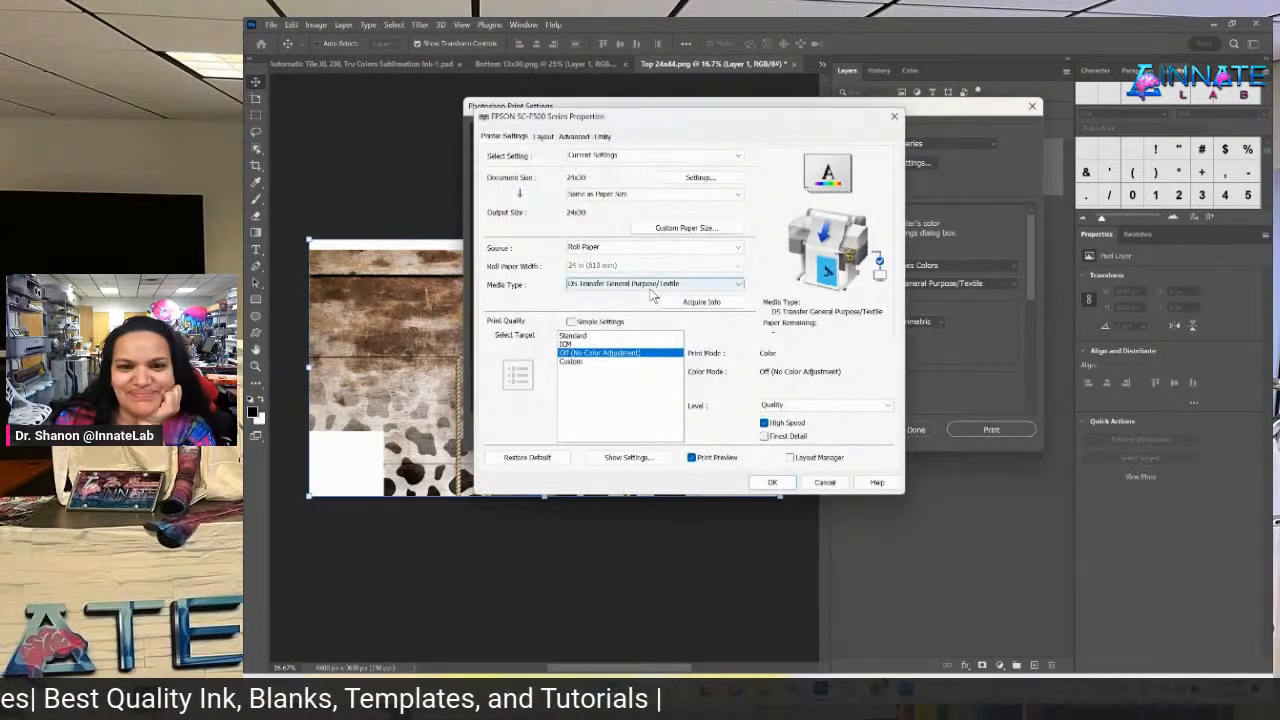
click(592, 197)
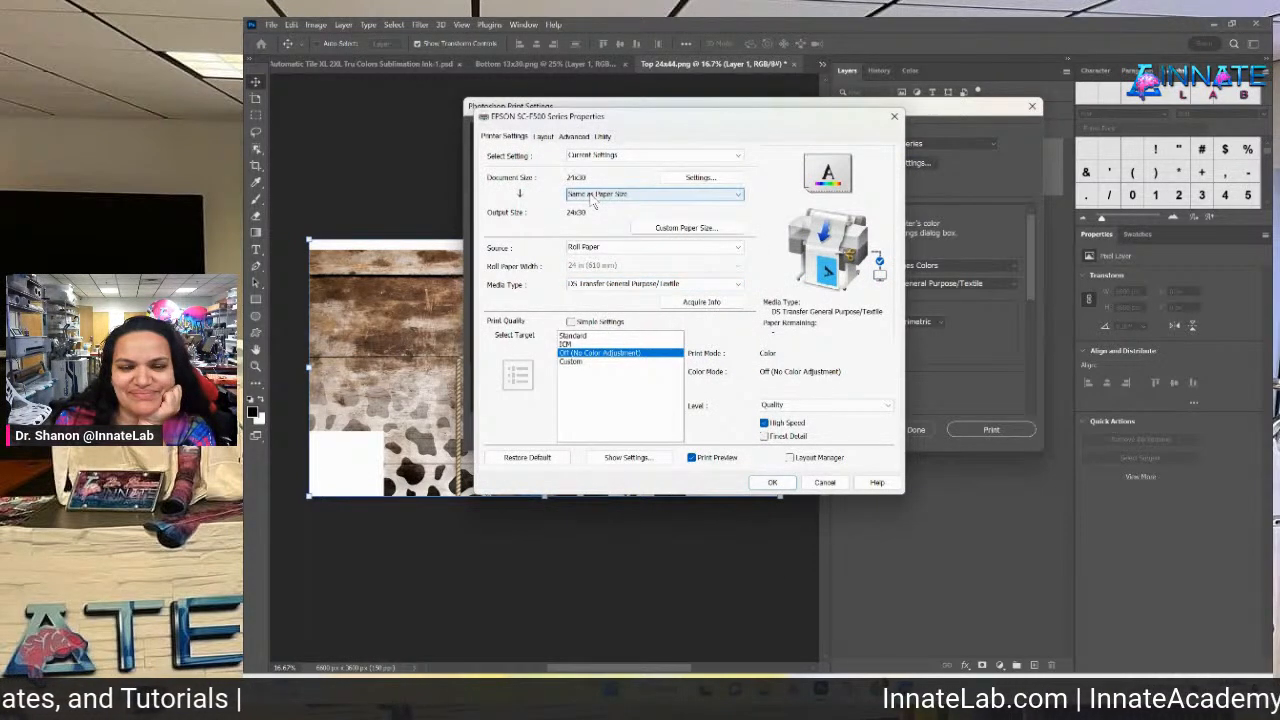
click(638, 198)
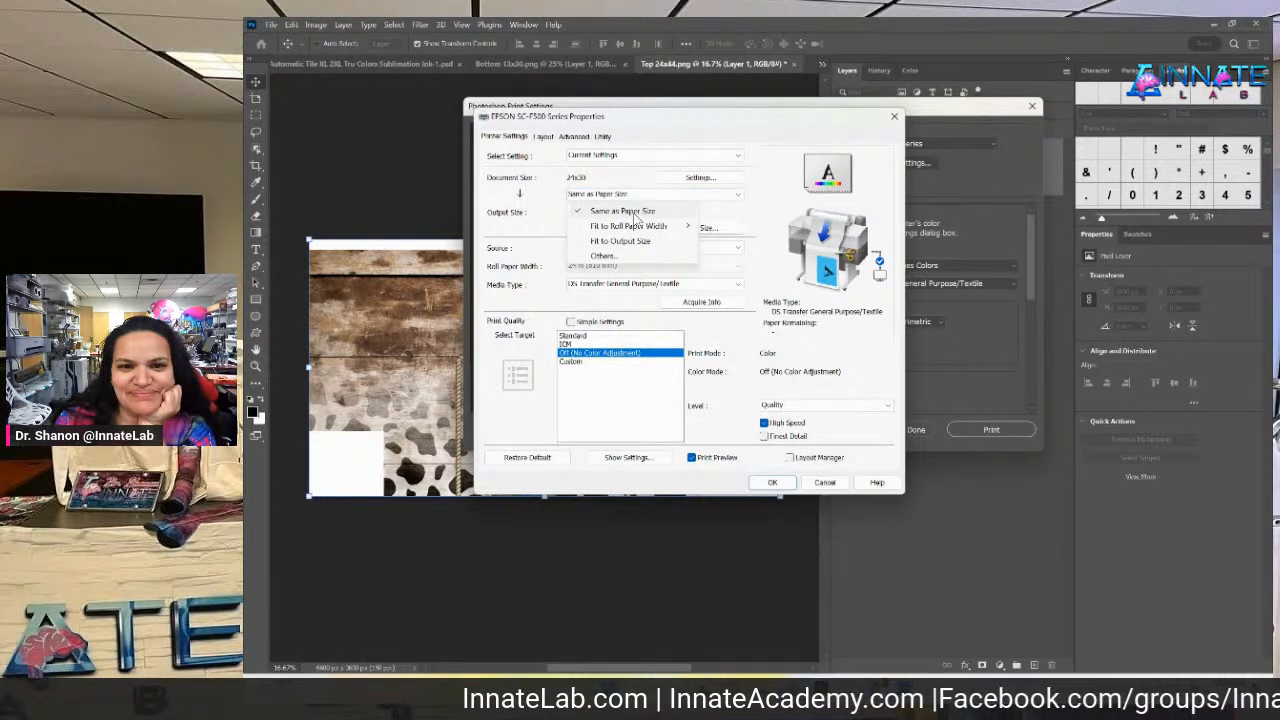
click(586, 178)
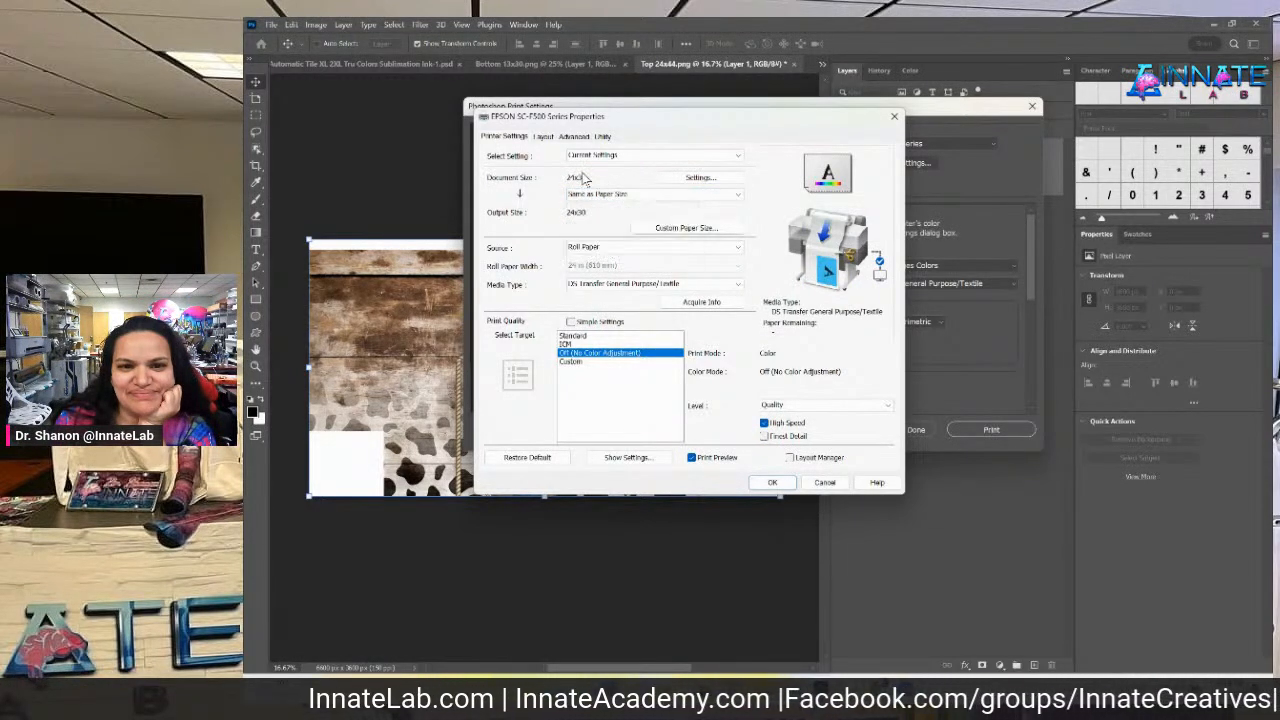
click(700, 177)
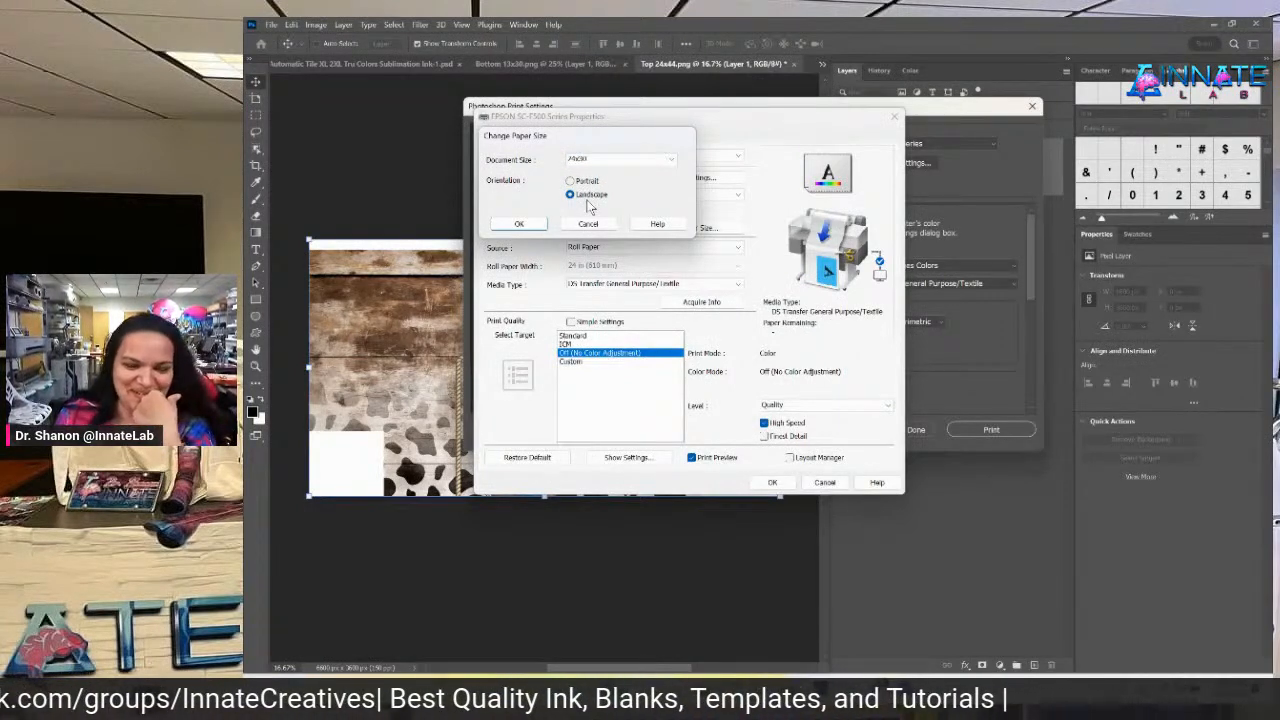
click(520, 224)
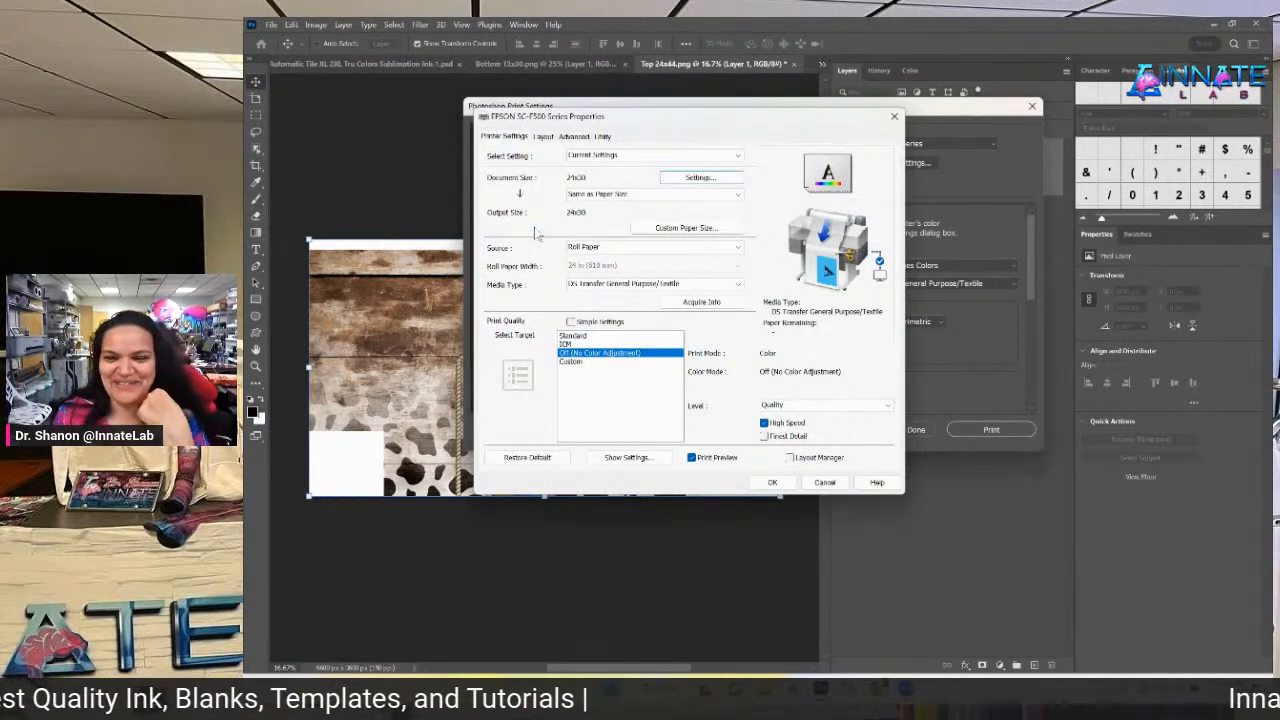
Try a user-defined paper size of 24 inches wide by 30 inches high and accept the printer properties.
click(663, 229)
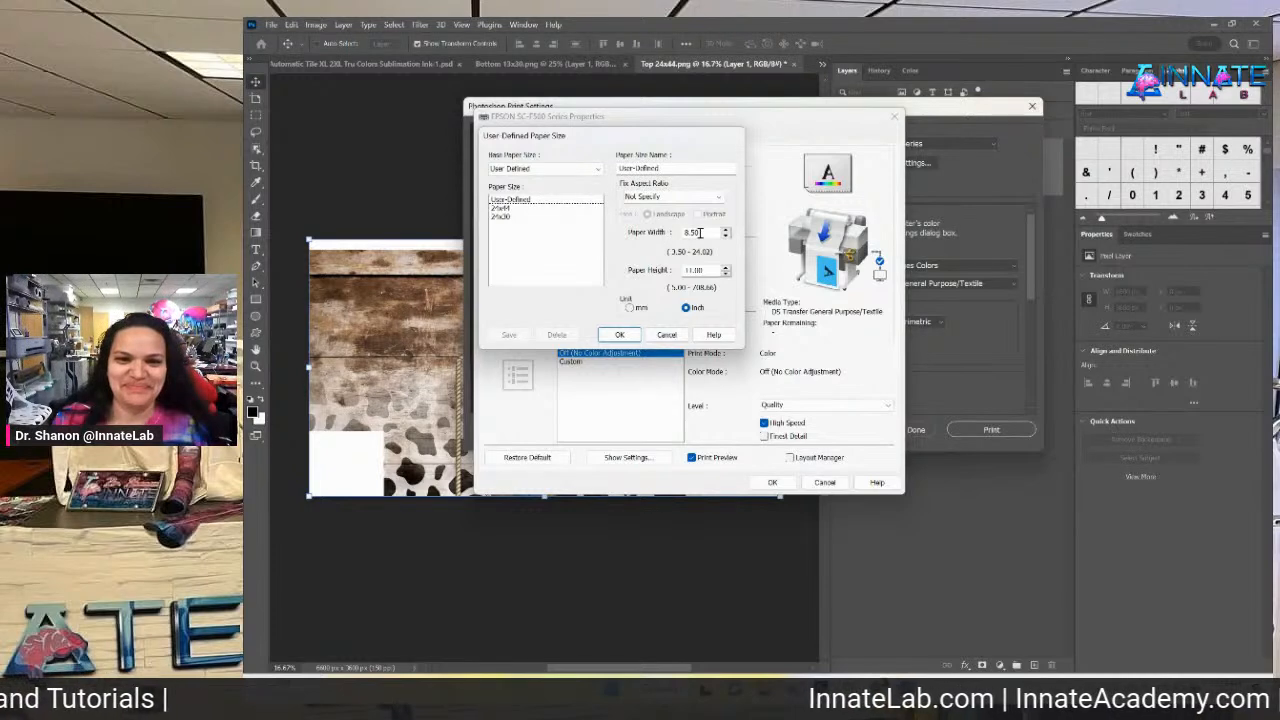
drag(710, 232, 630, 232)
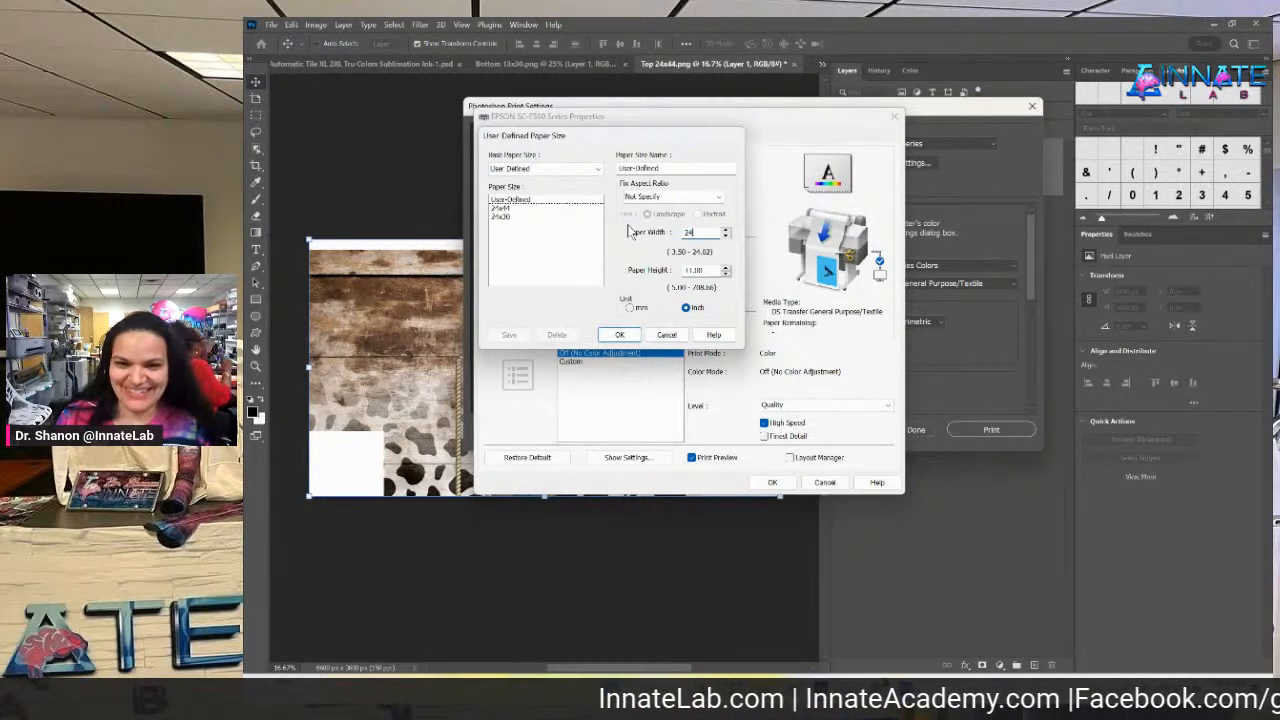
drag(710, 272, 655, 275)
text(30)
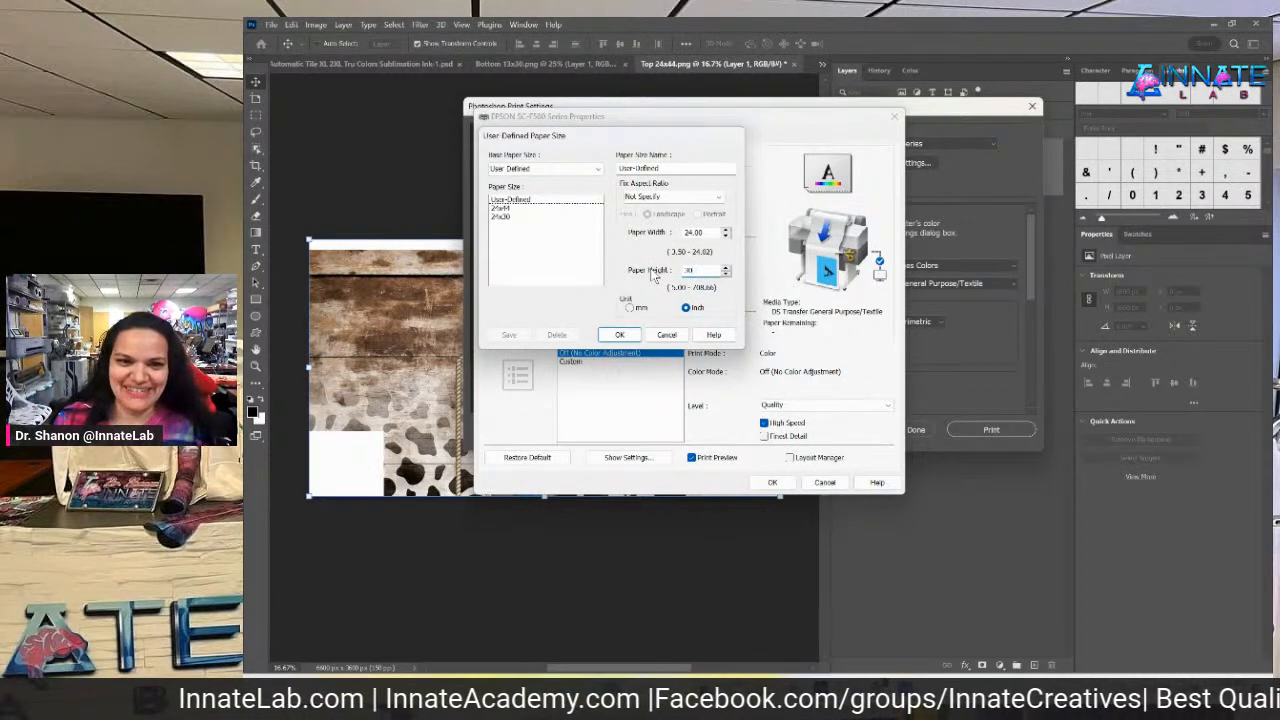
click(668, 196)
click(655, 210)
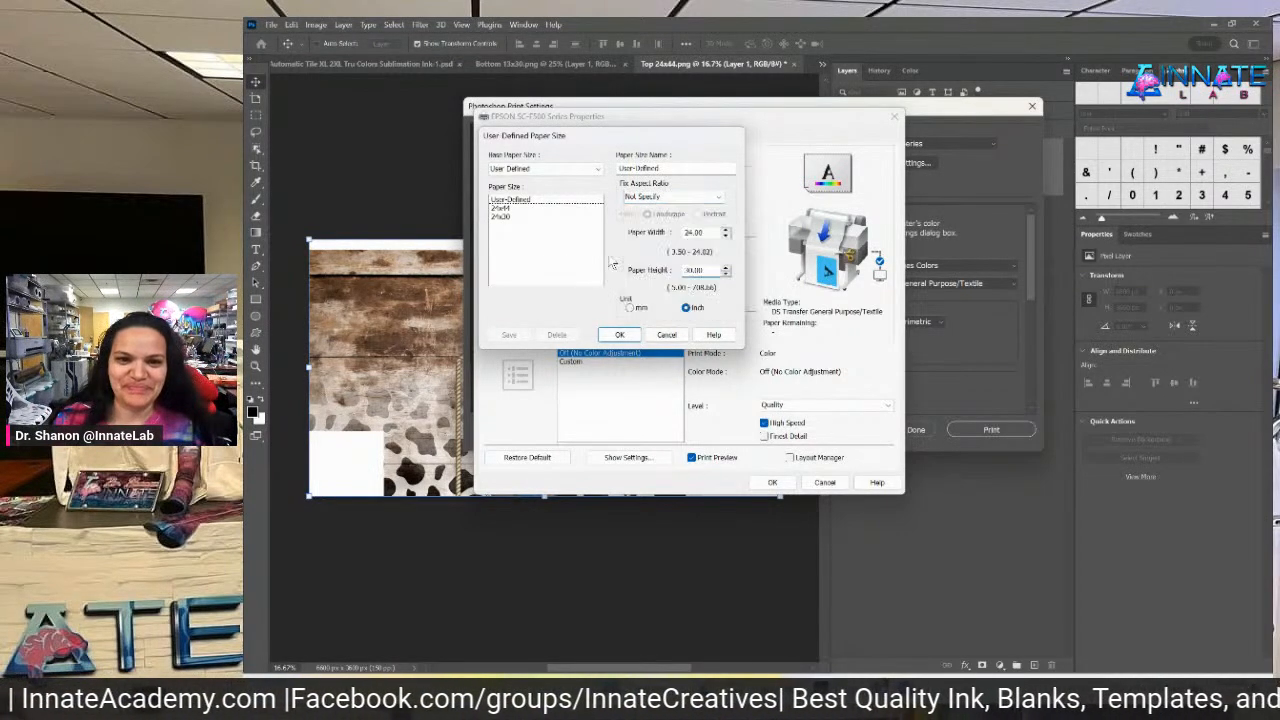
click(620, 335)
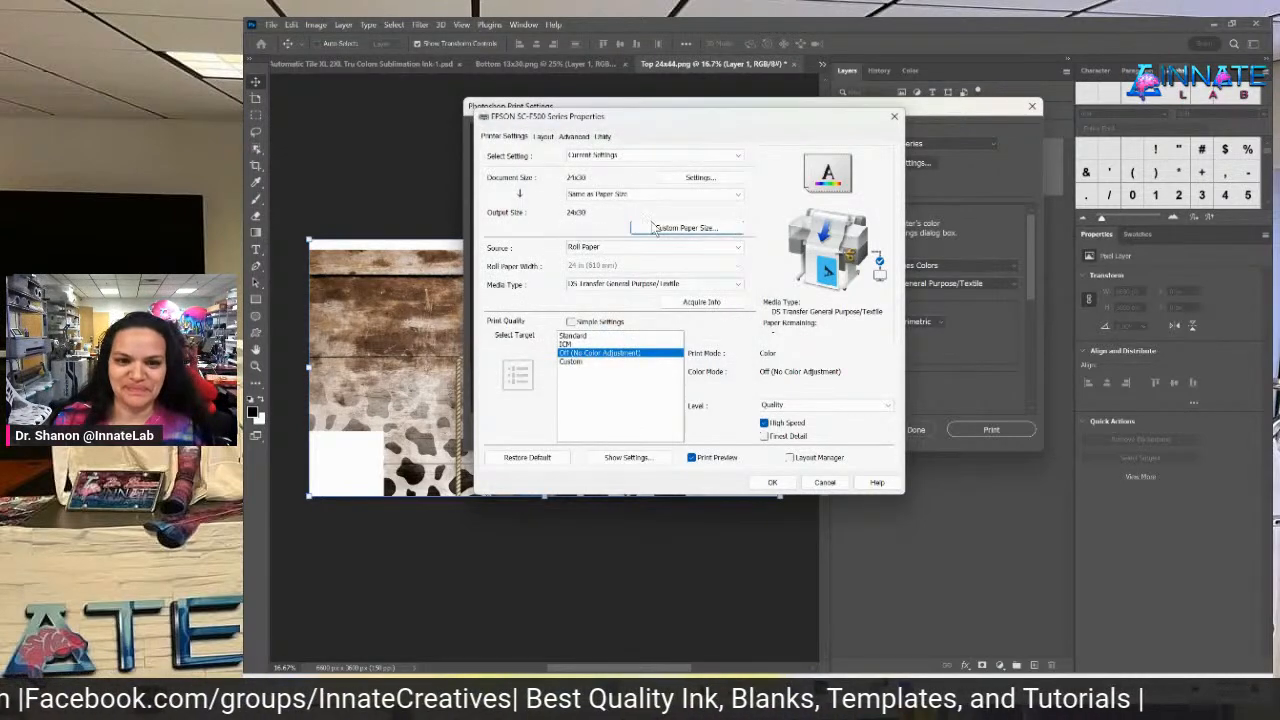
click(771, 483)
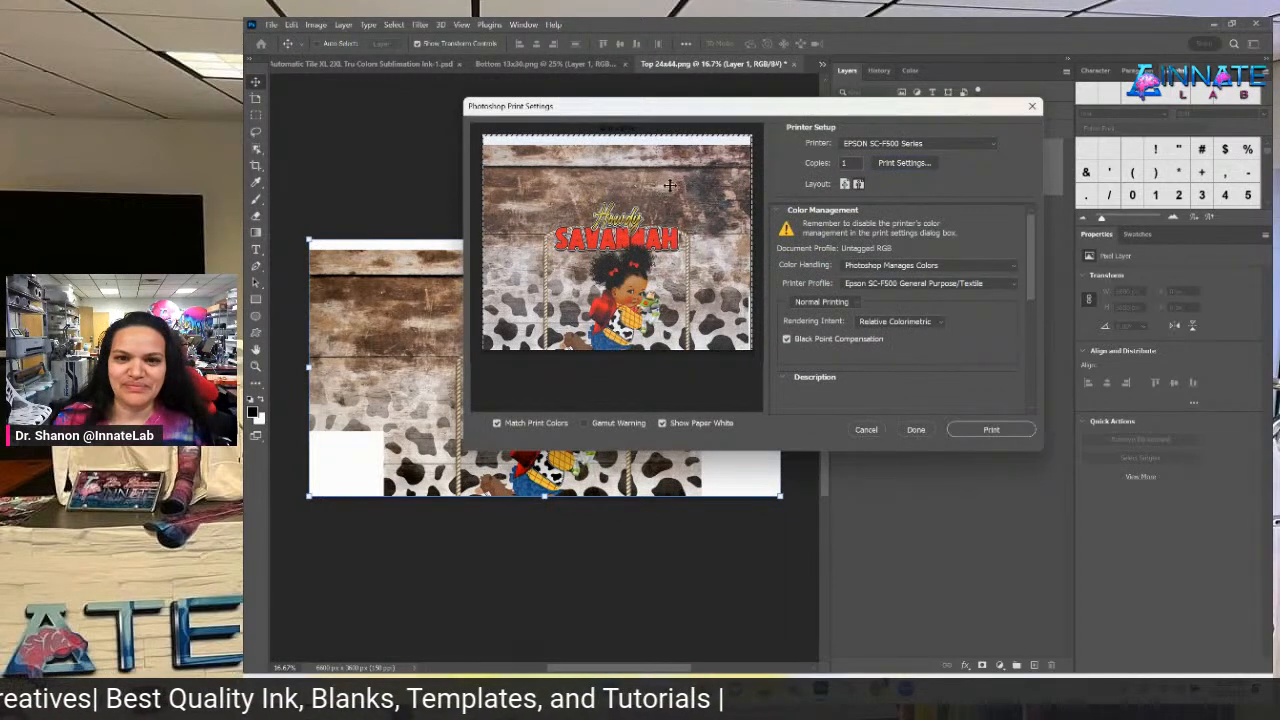
Try shifting the artwork and resetting its layout in the print preview, and leave the print setup without printing.
mouse_move(682, 193)
mouse_down()
mouse_move(762, 190)
mouse_move(660, 185)
mouse_up()
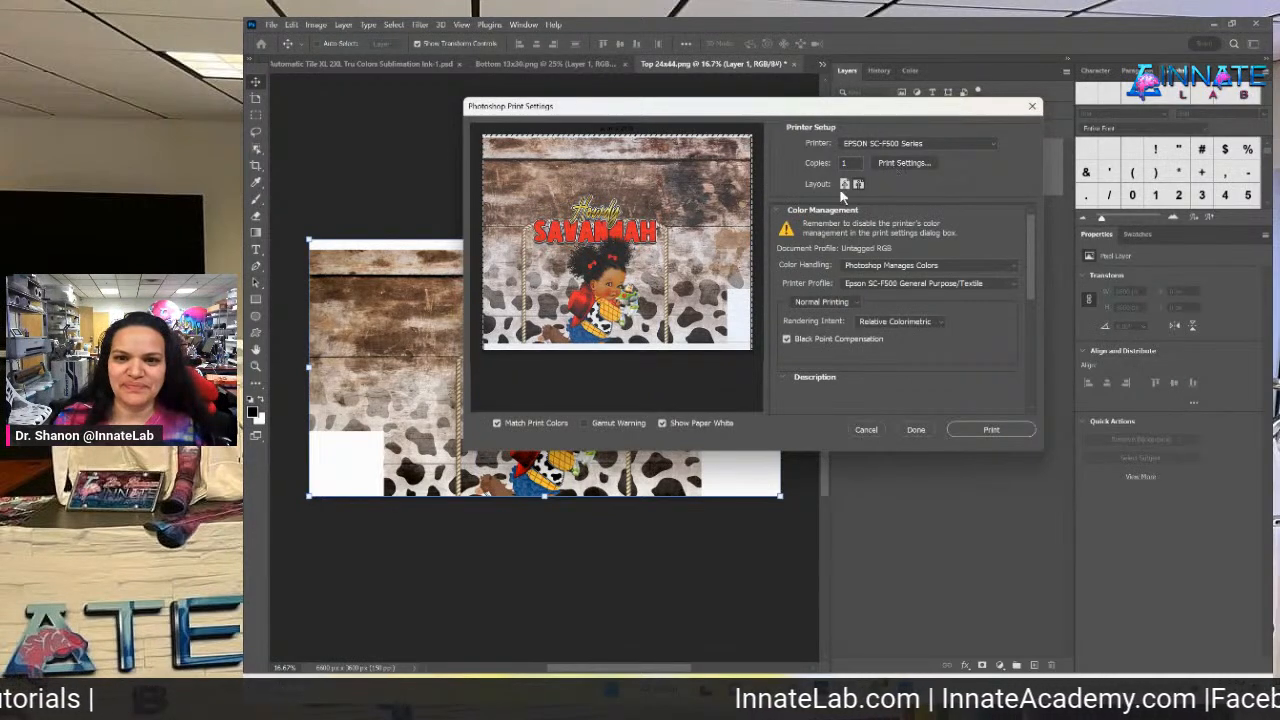
click(857, 184)
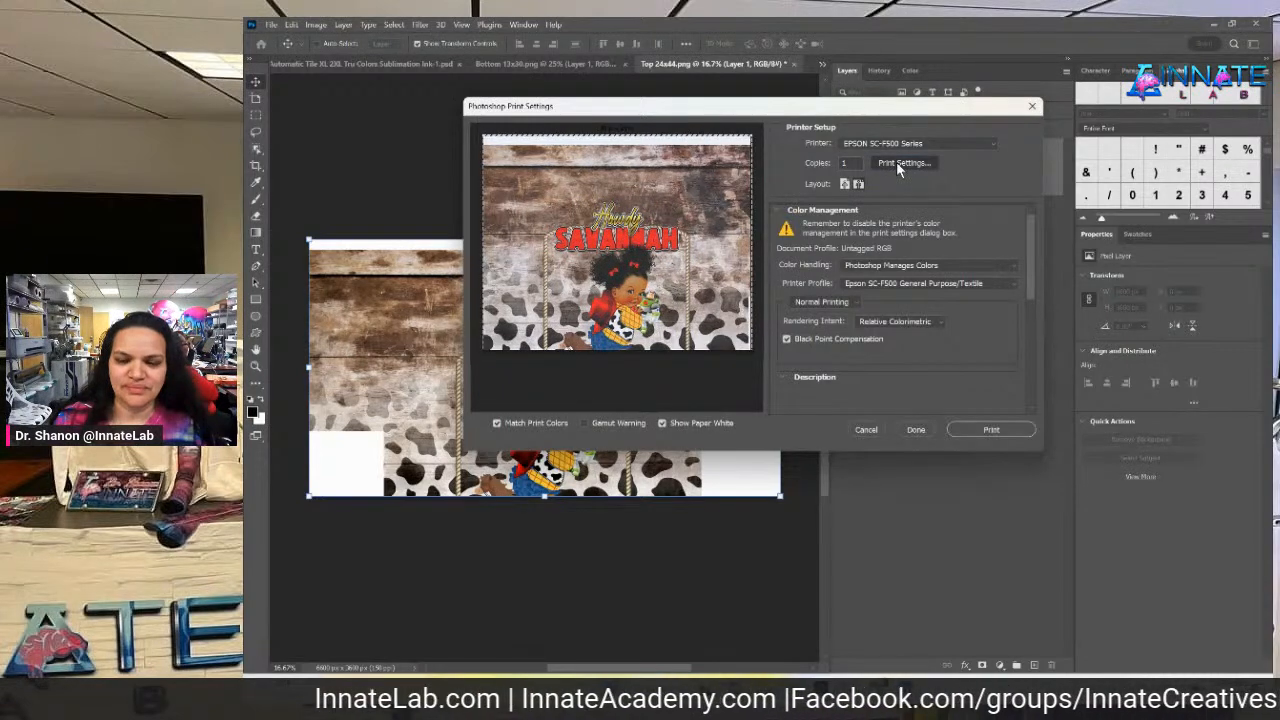
click(897, 164)
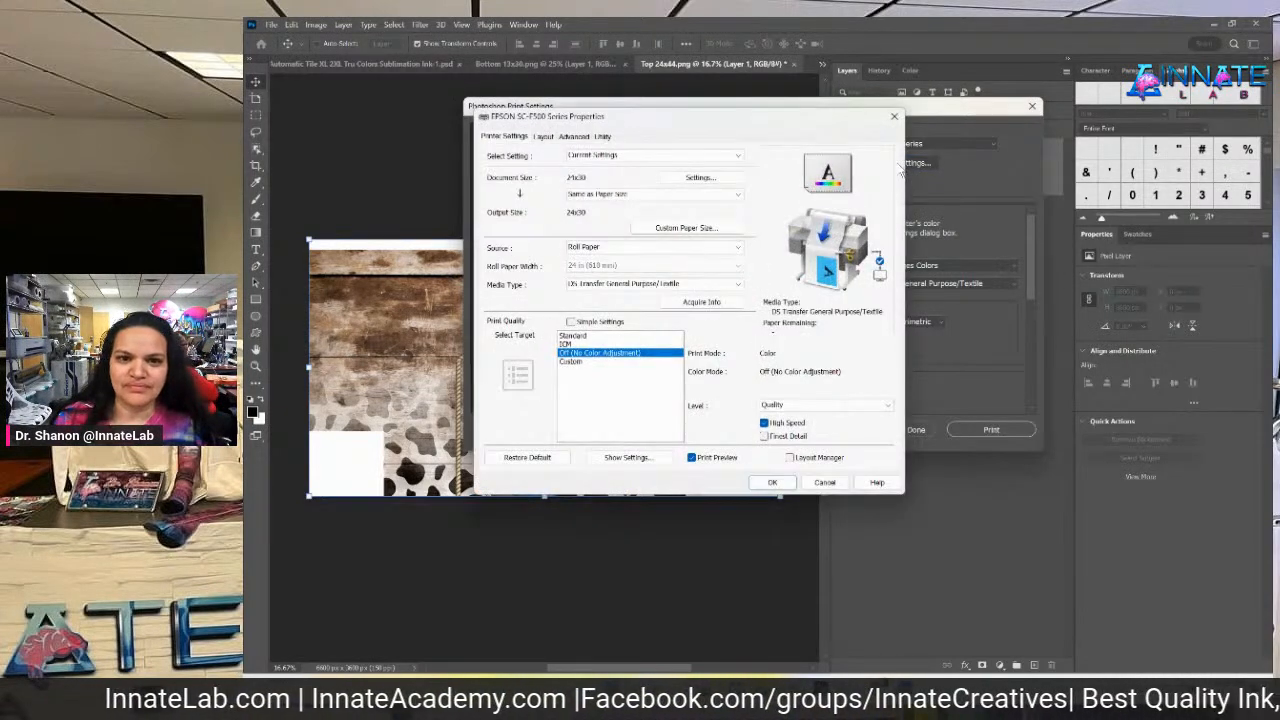
click(824, 482)
click(862, 429)
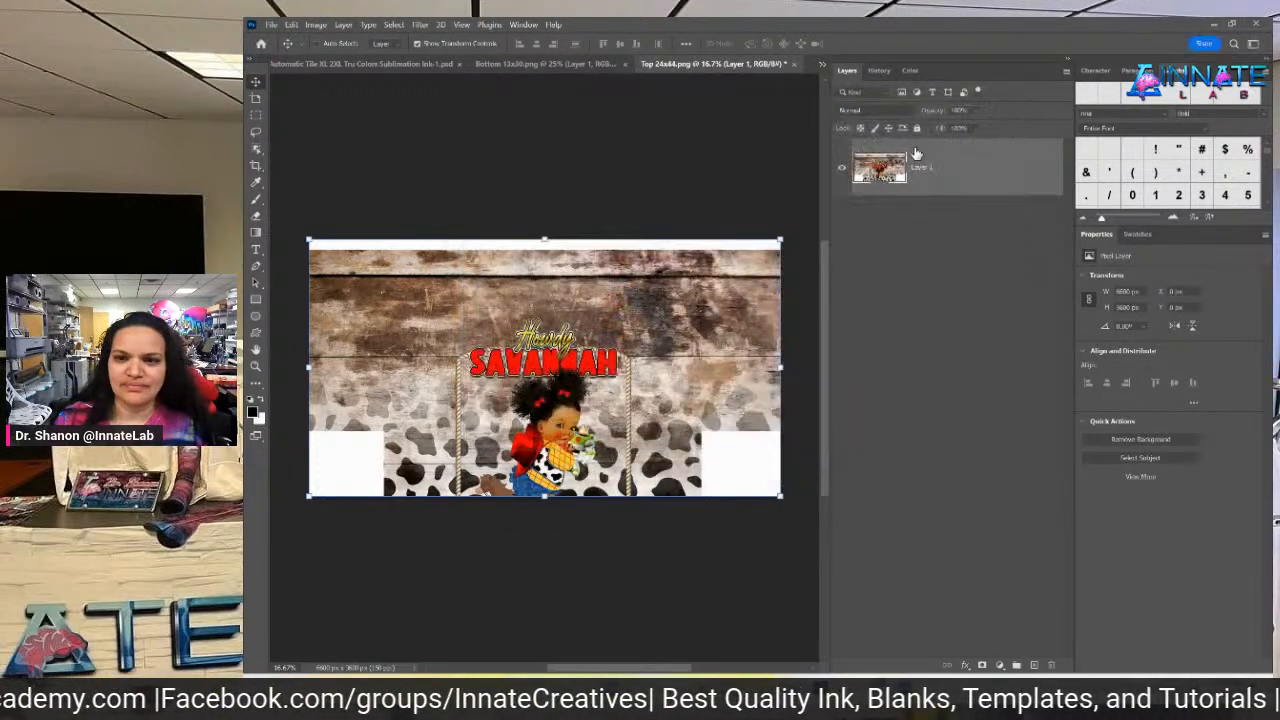
Display the width and height of Layer 1 in inches.
right_click(1120, 291)
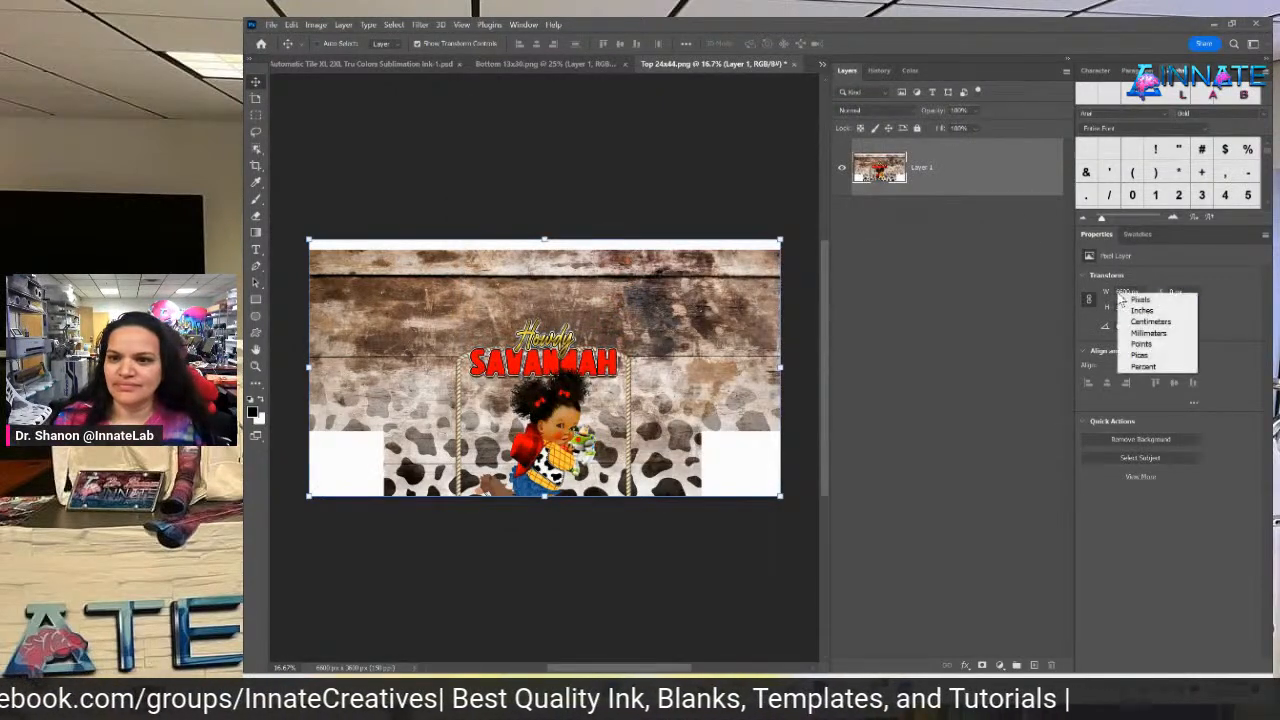
click(1127, 308)
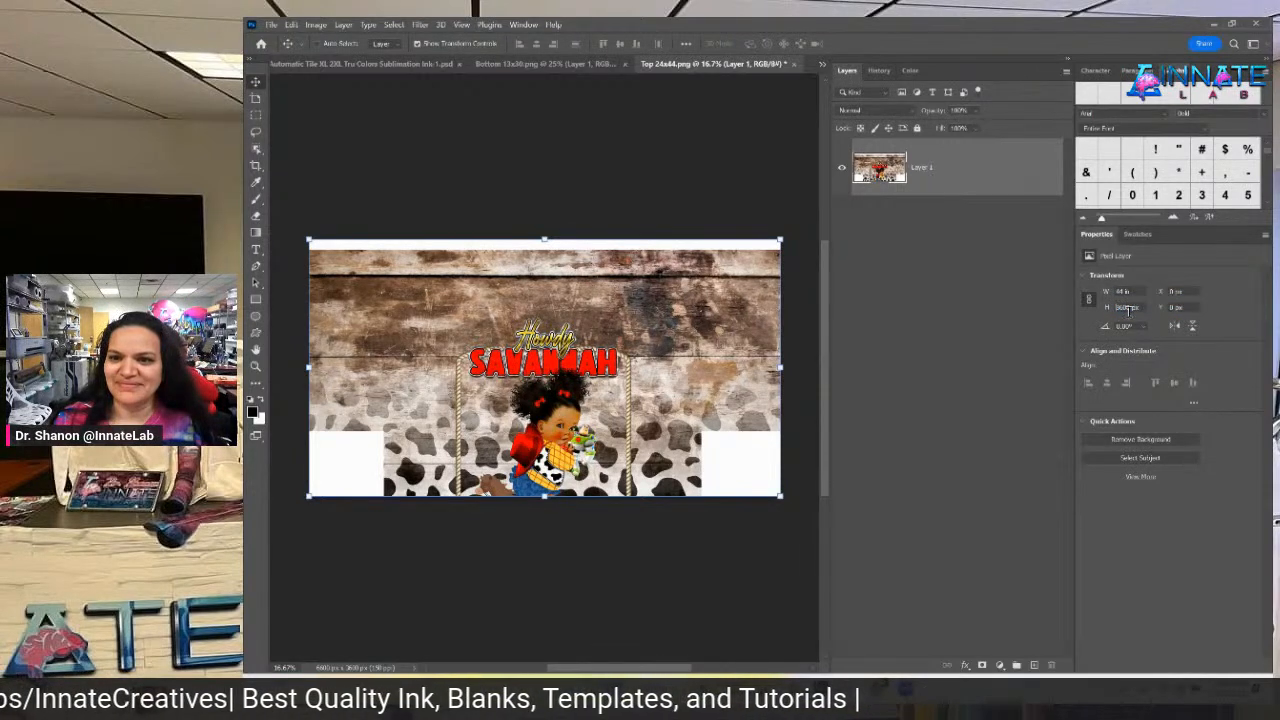
right_click(1130, 307)
click(1140, 324)
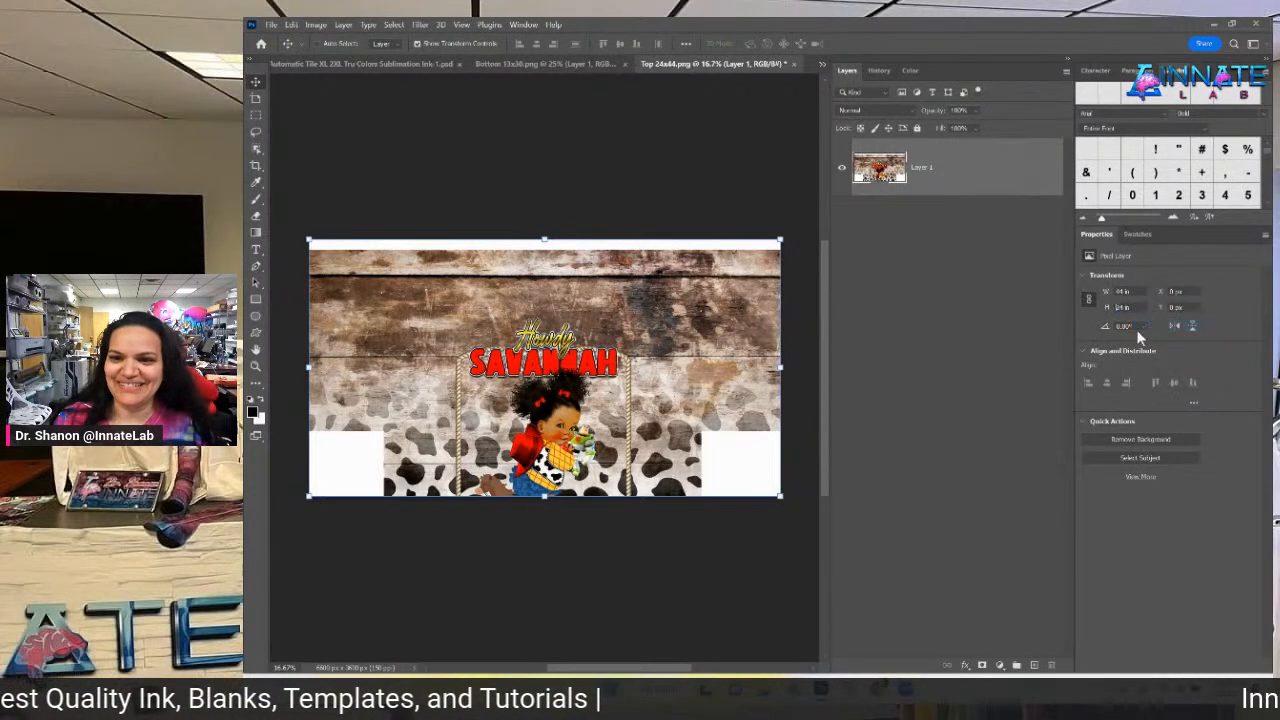
Set the printer's document size for Top 24x44.png to the saved 24x44 size and lay the print out in landscape.
click(271, 24)
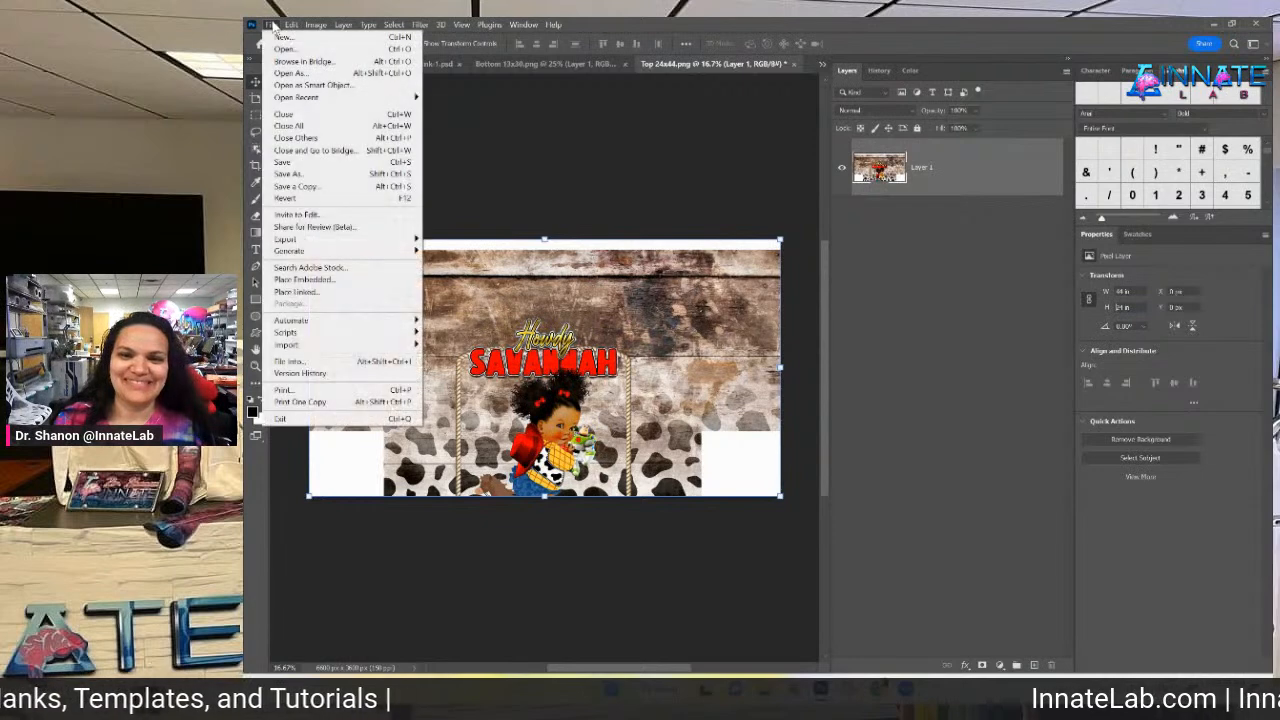
click(318, 390)
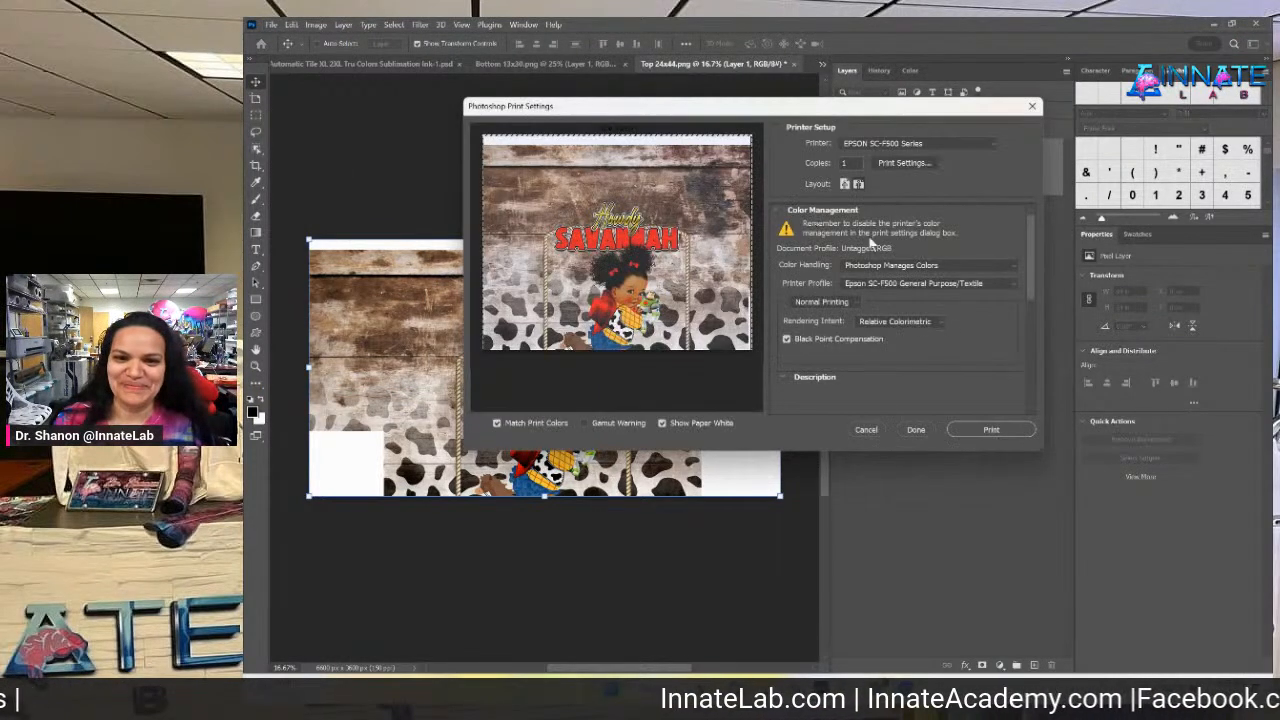
click(893, 168)
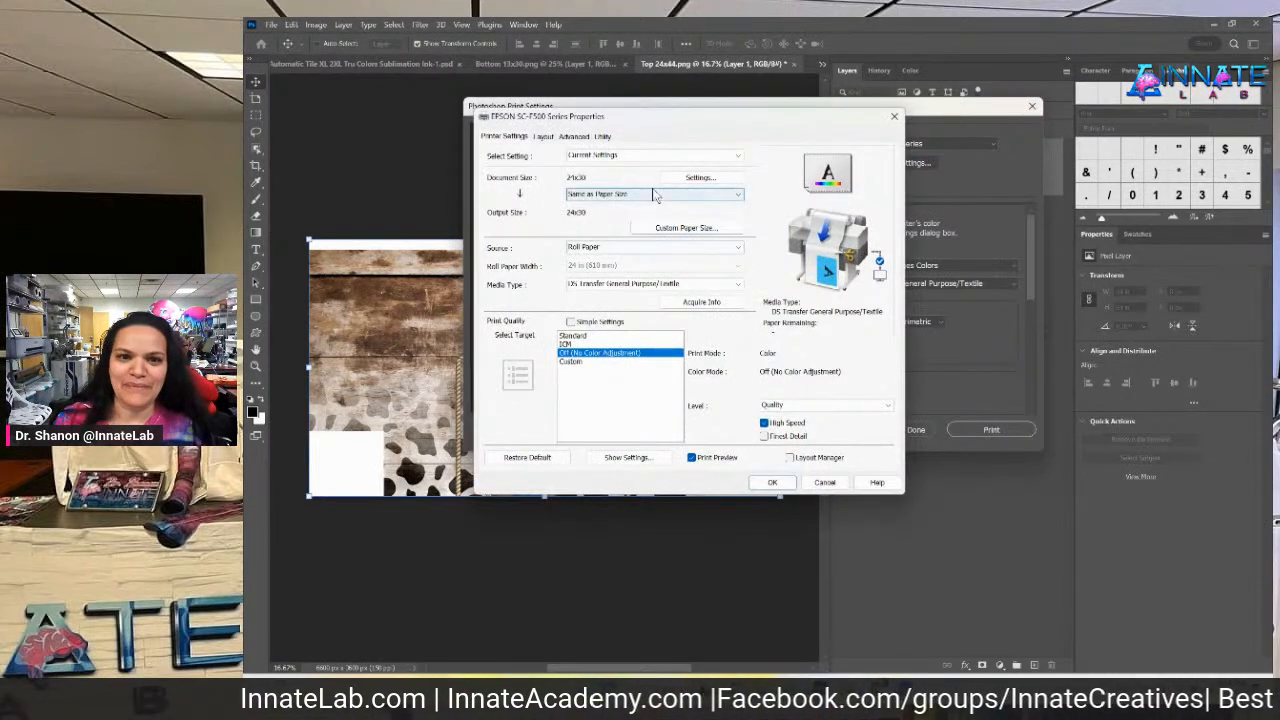
click(703, 177)
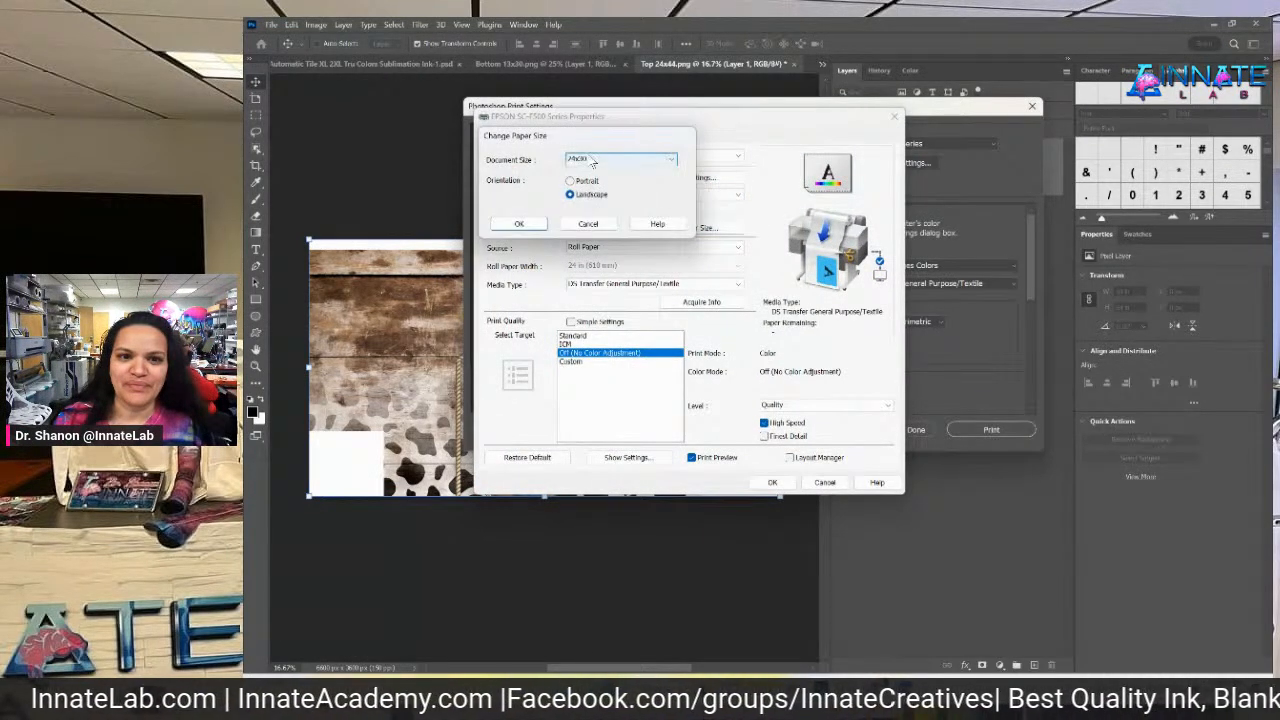
click(605, 160)
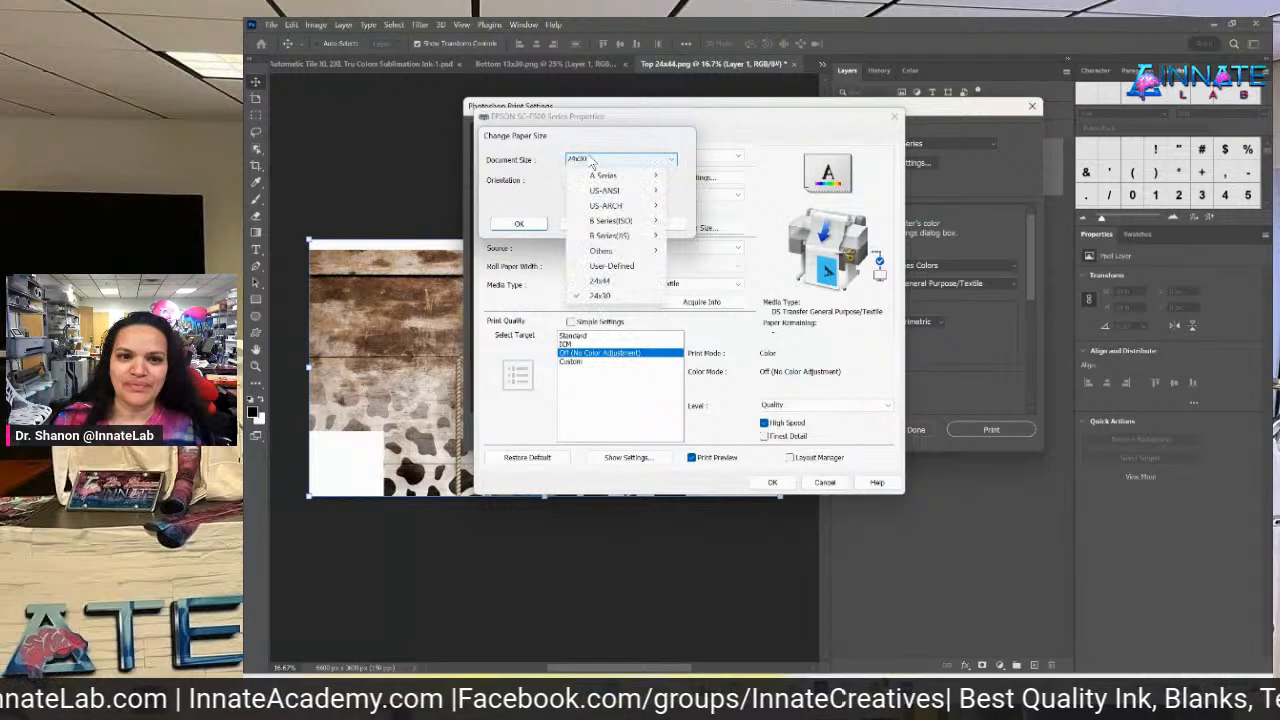
click(603, 281)
click(519, 223)
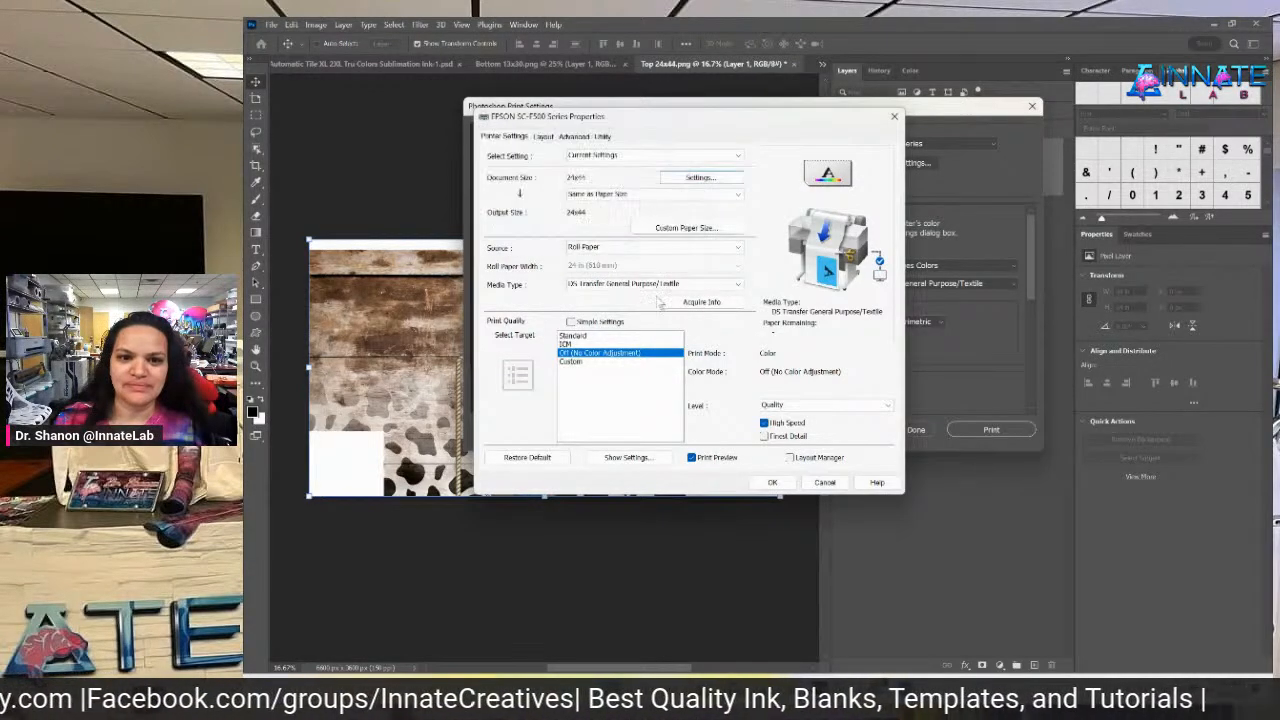
click(771, 482)
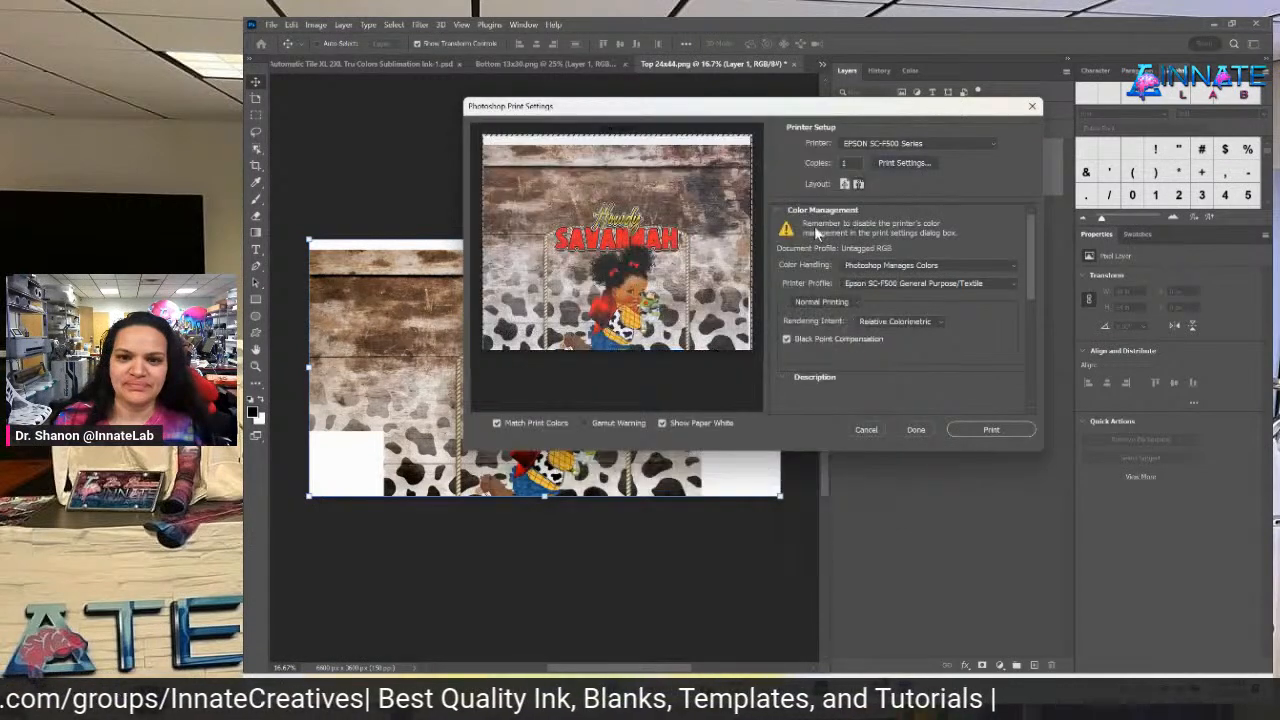
click(846, 184)
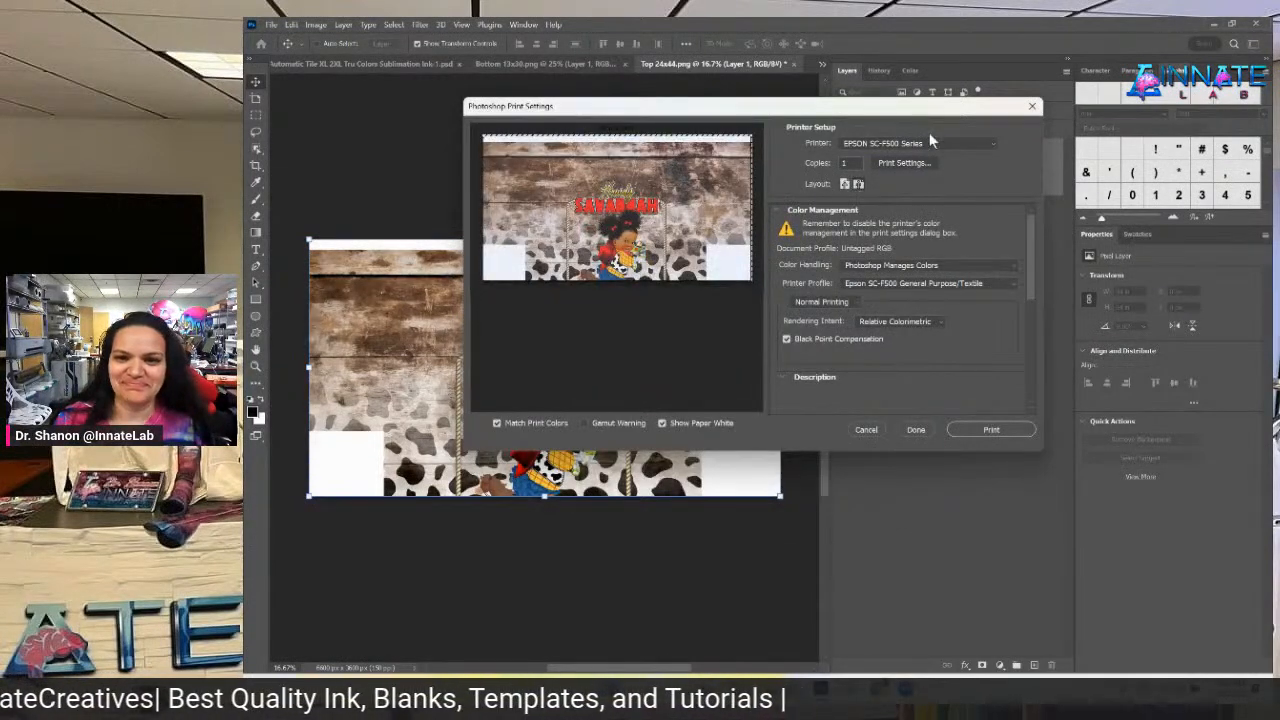
Print Top 24x44.png, proceeding despite possible clipping, and send the job to the printer from the Epson print preview.
click(985, 428)
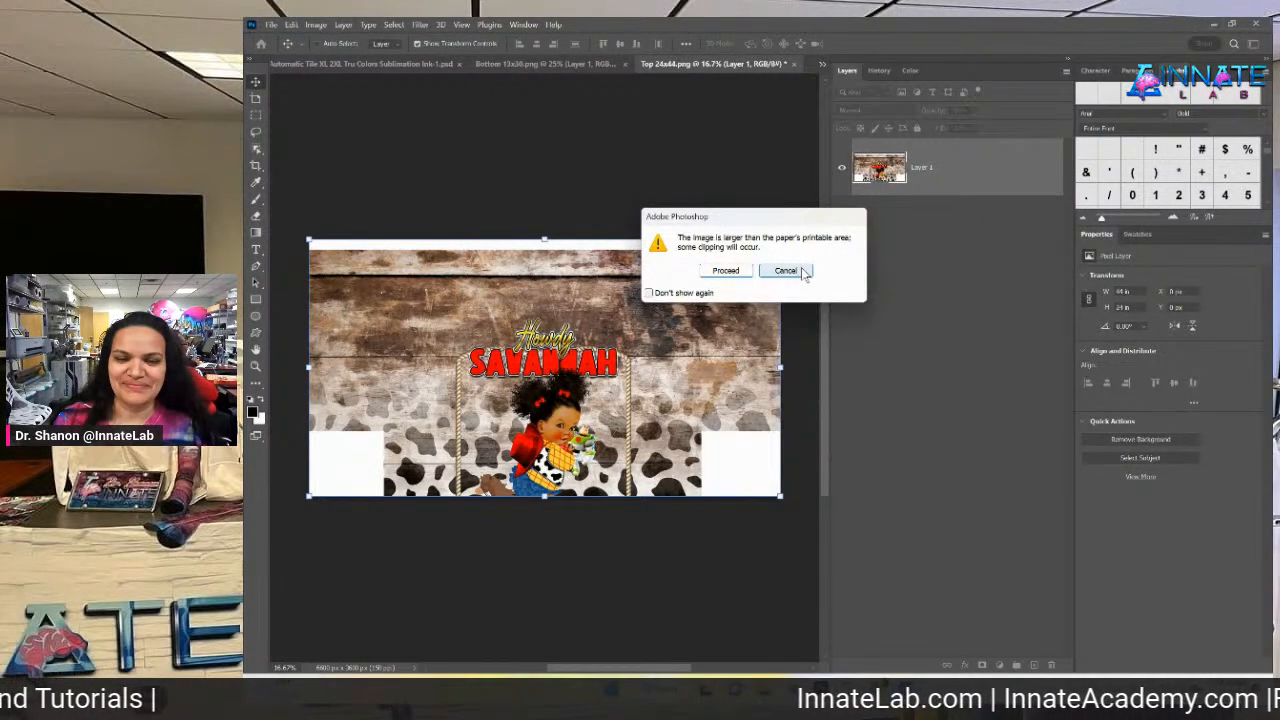
click(727, 273)
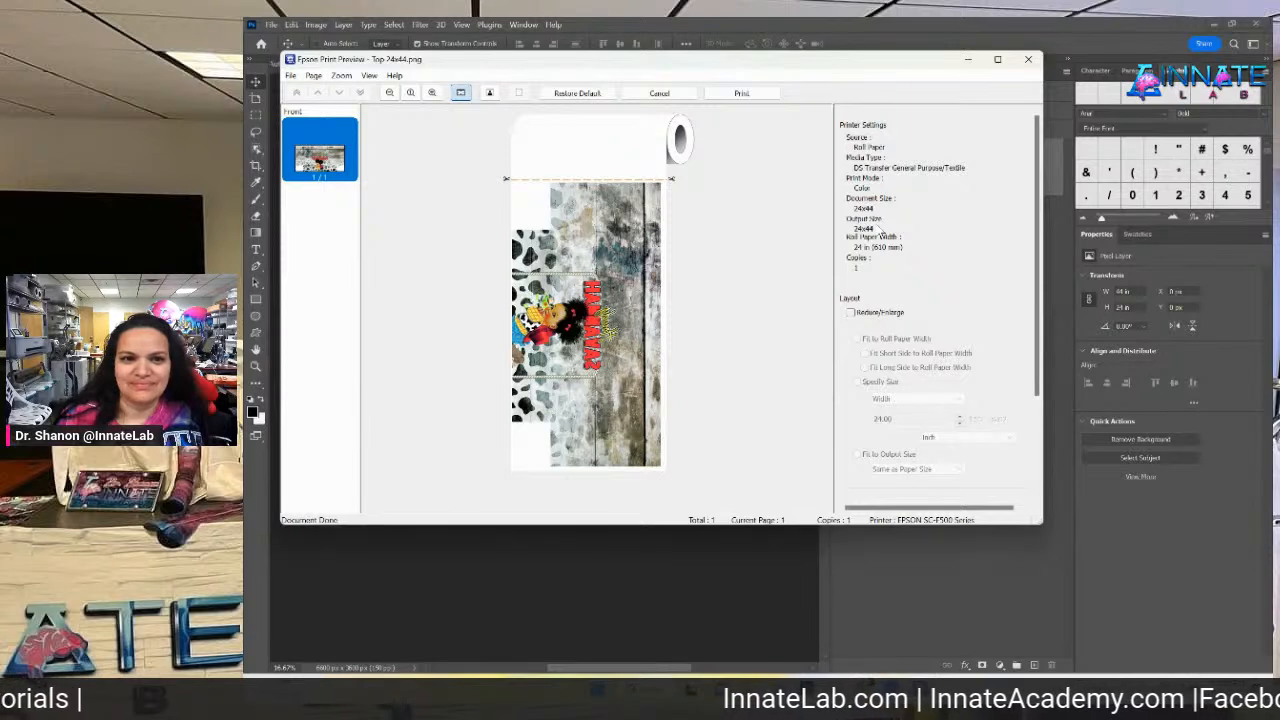
click(314, 77)
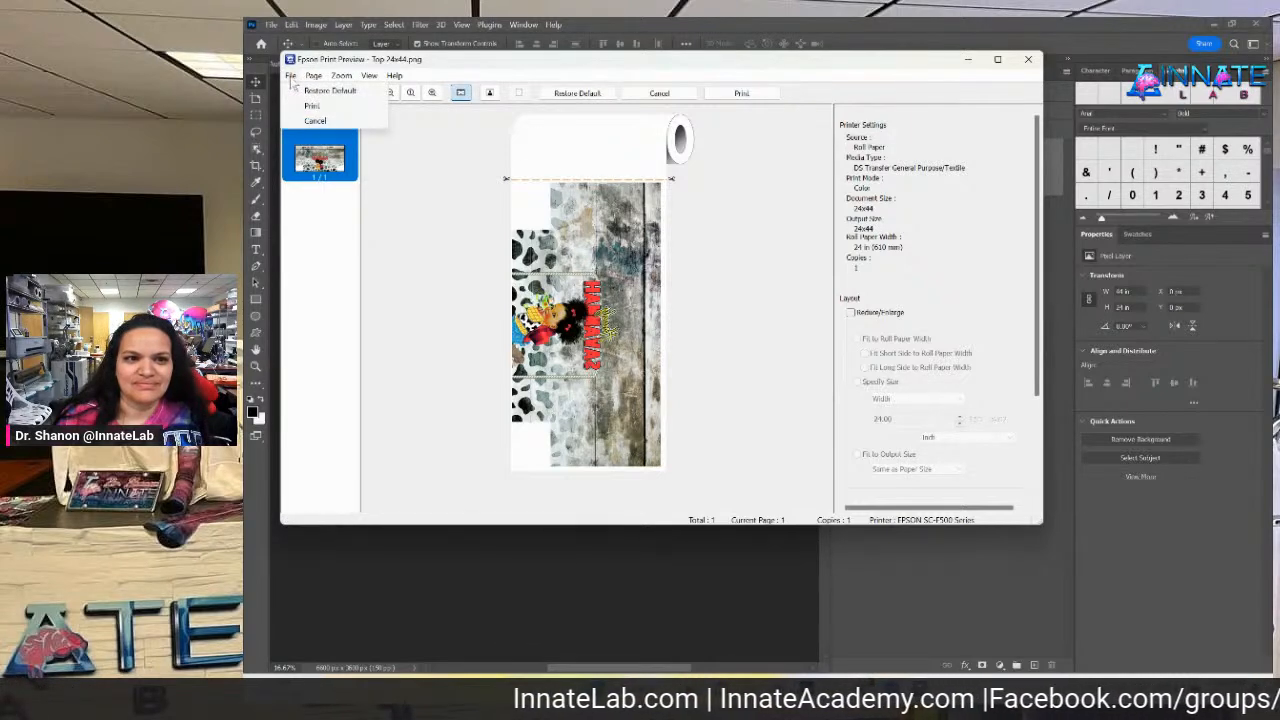
mouse_move(338, 82)
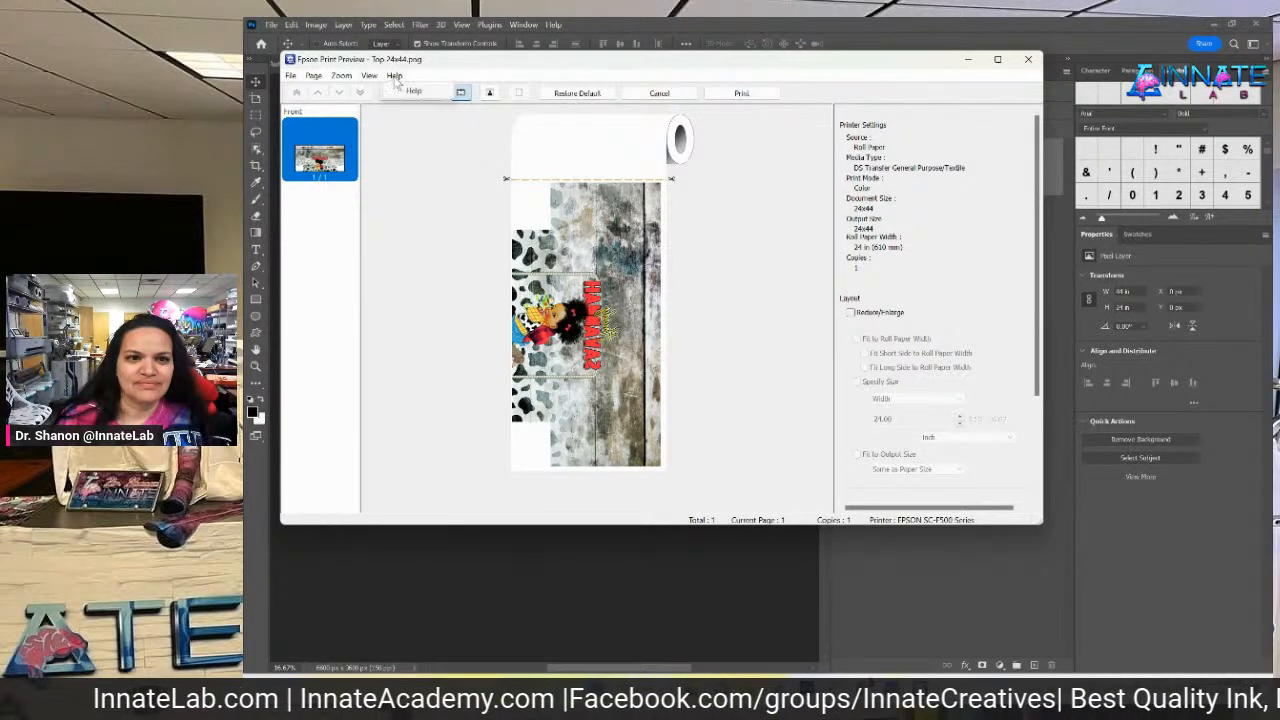
mouse_move(290, 80)
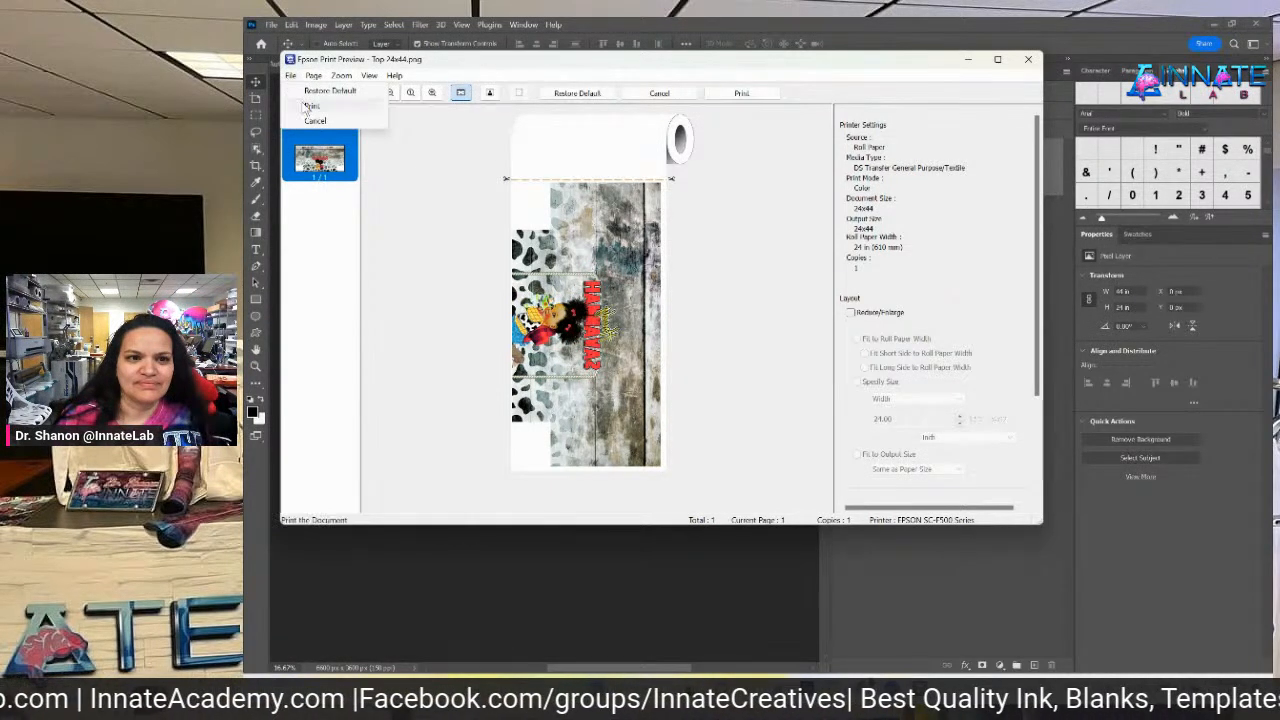
click(750, 92)
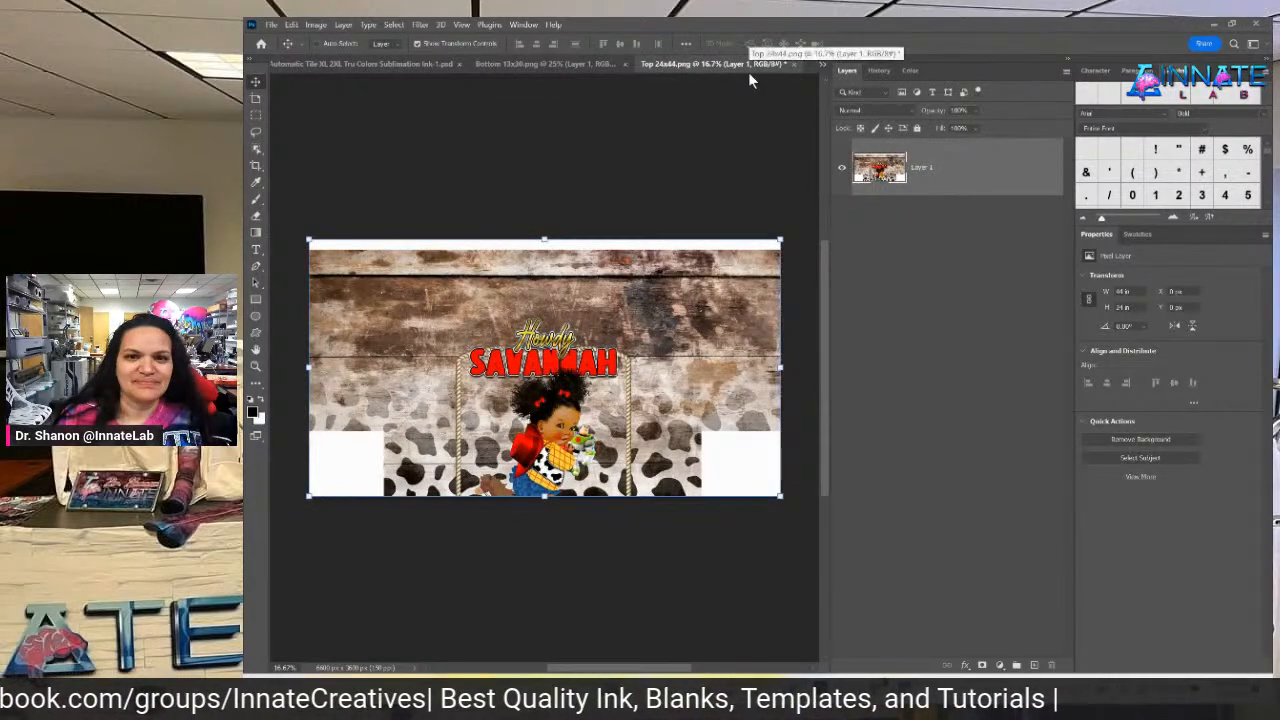
Compare the Bottom 13x30.png and Top 24x44.png documents by viewing each in turn.
click(593, 65)
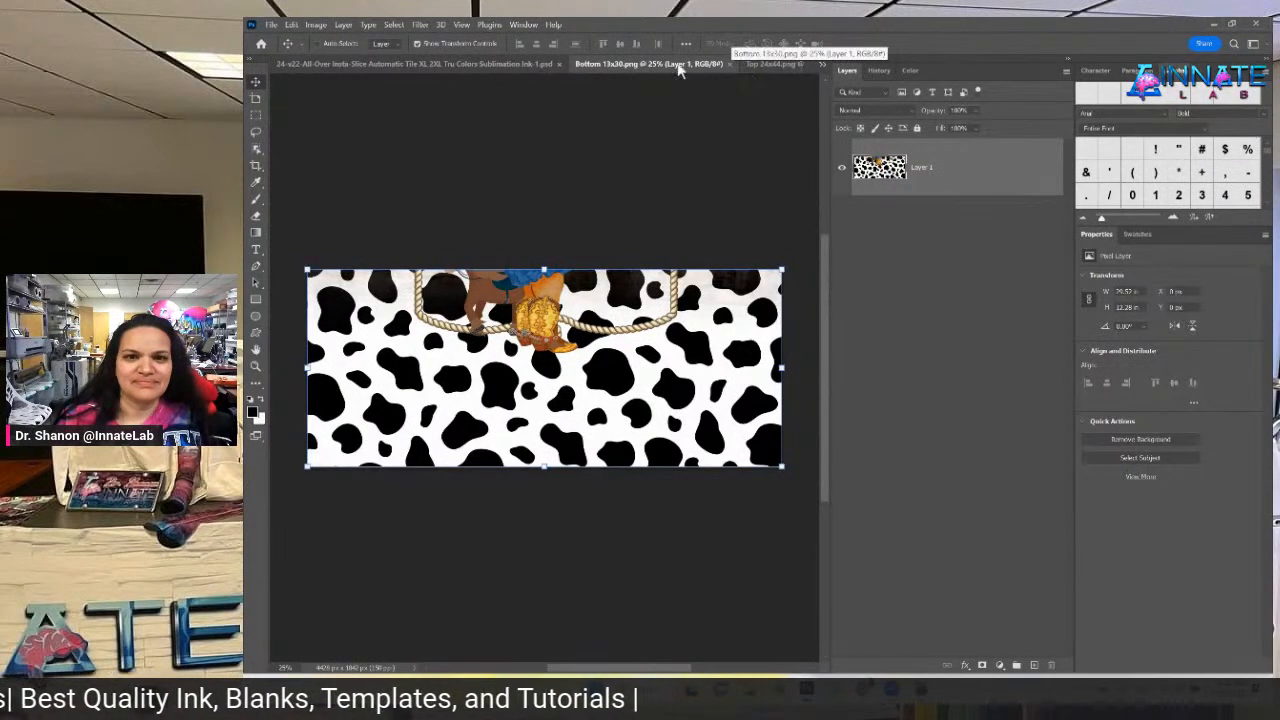
click(773, 65)
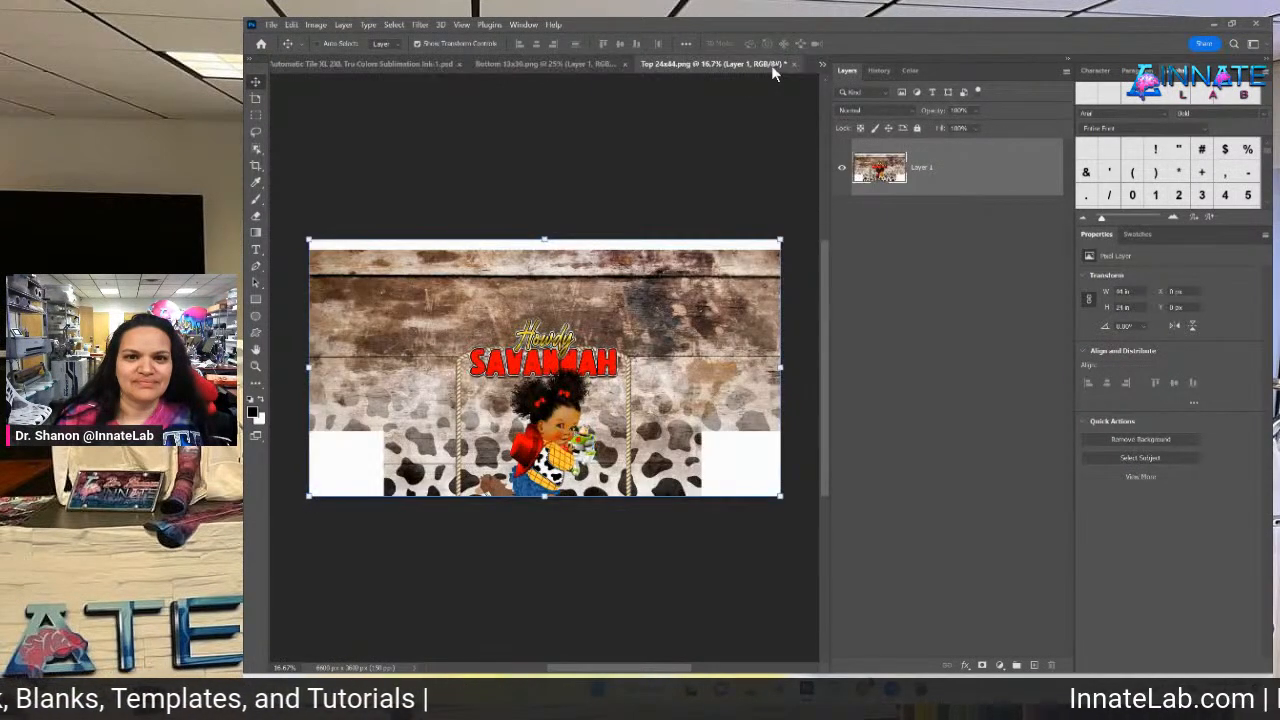
click(574, 65)
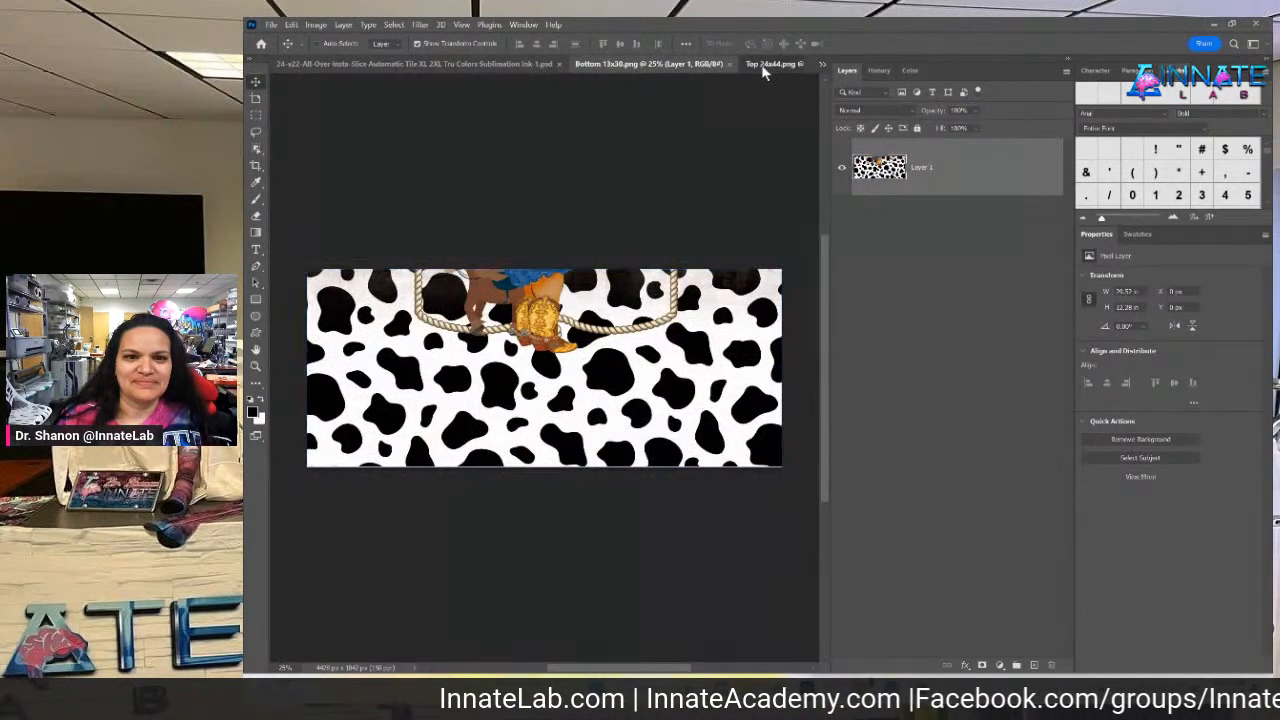
click(765, 65)
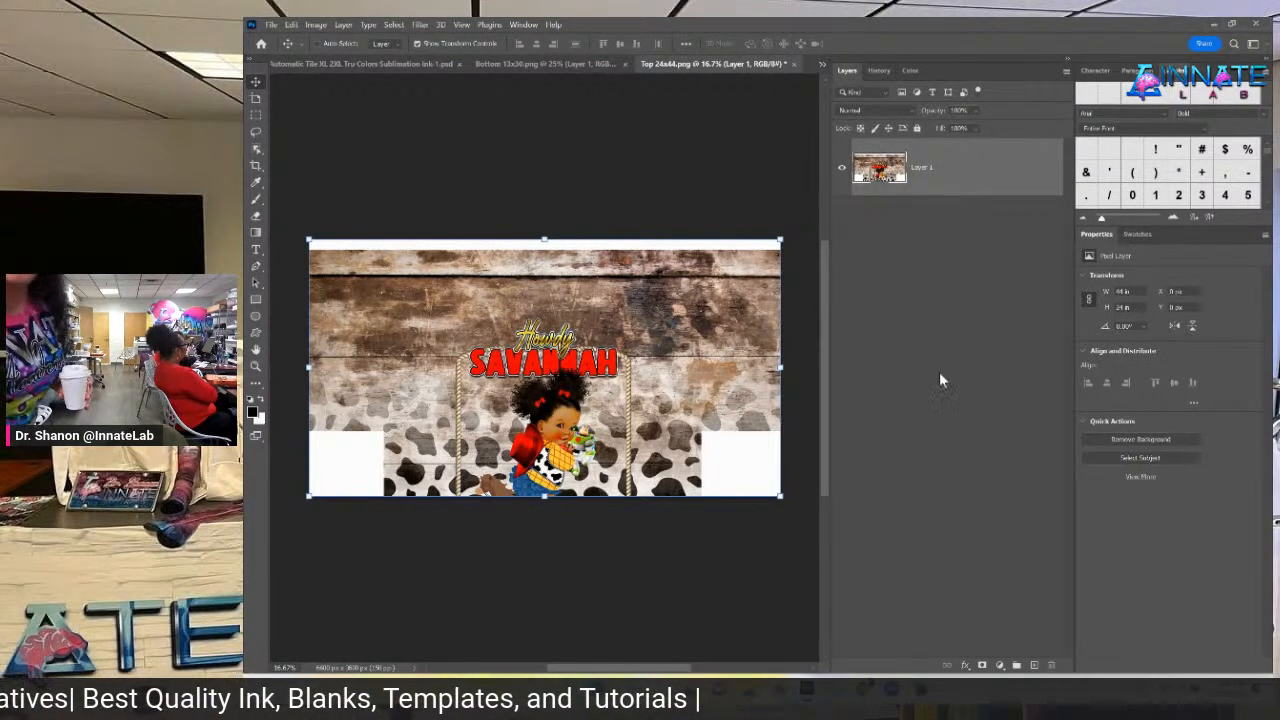
Switch to Gmail and send the reply with baby cowgirl skin pack.zip, allowing anyone with the link to view the file.
mouse_move(862, 690)
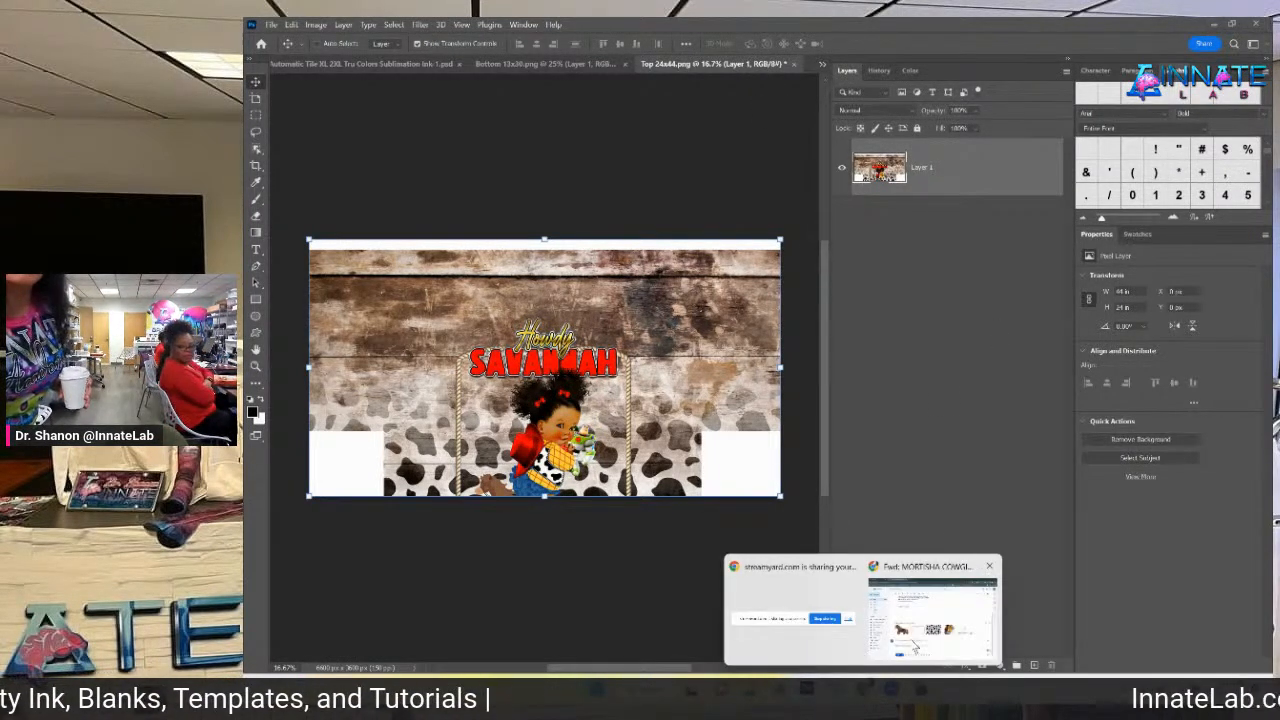
click(935, 575)
click(511, 631)
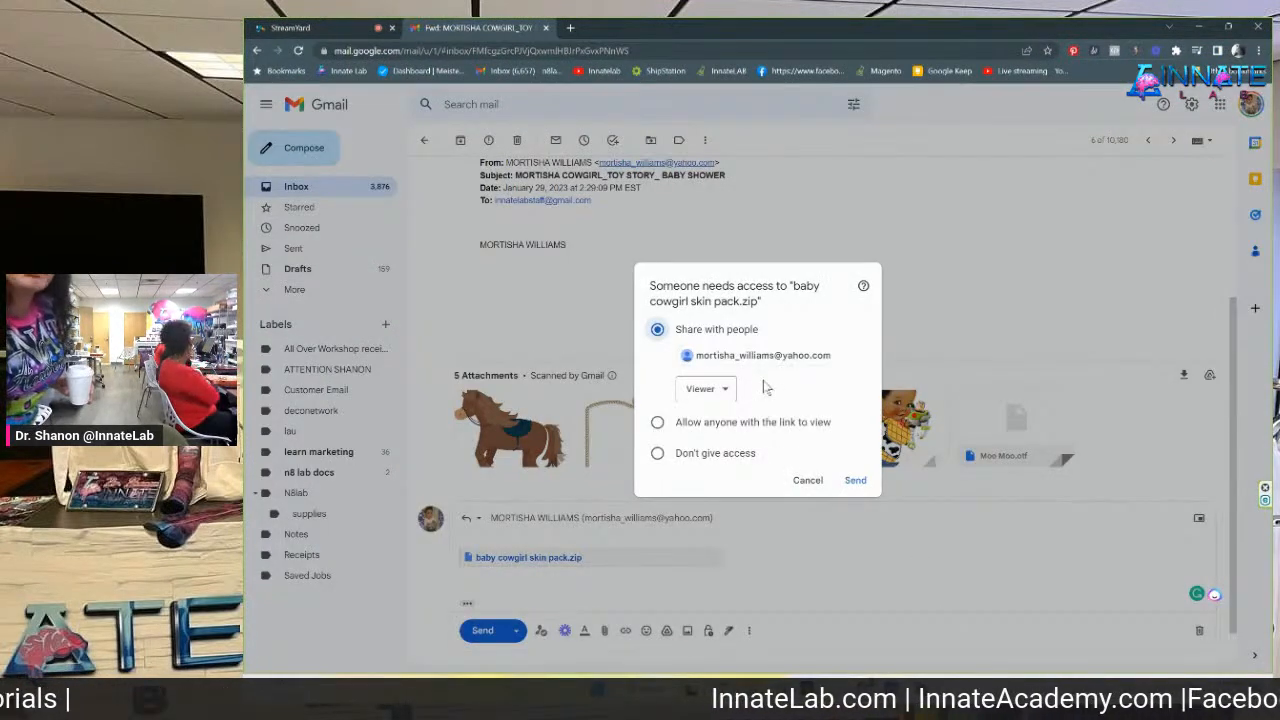
click(765, 427)
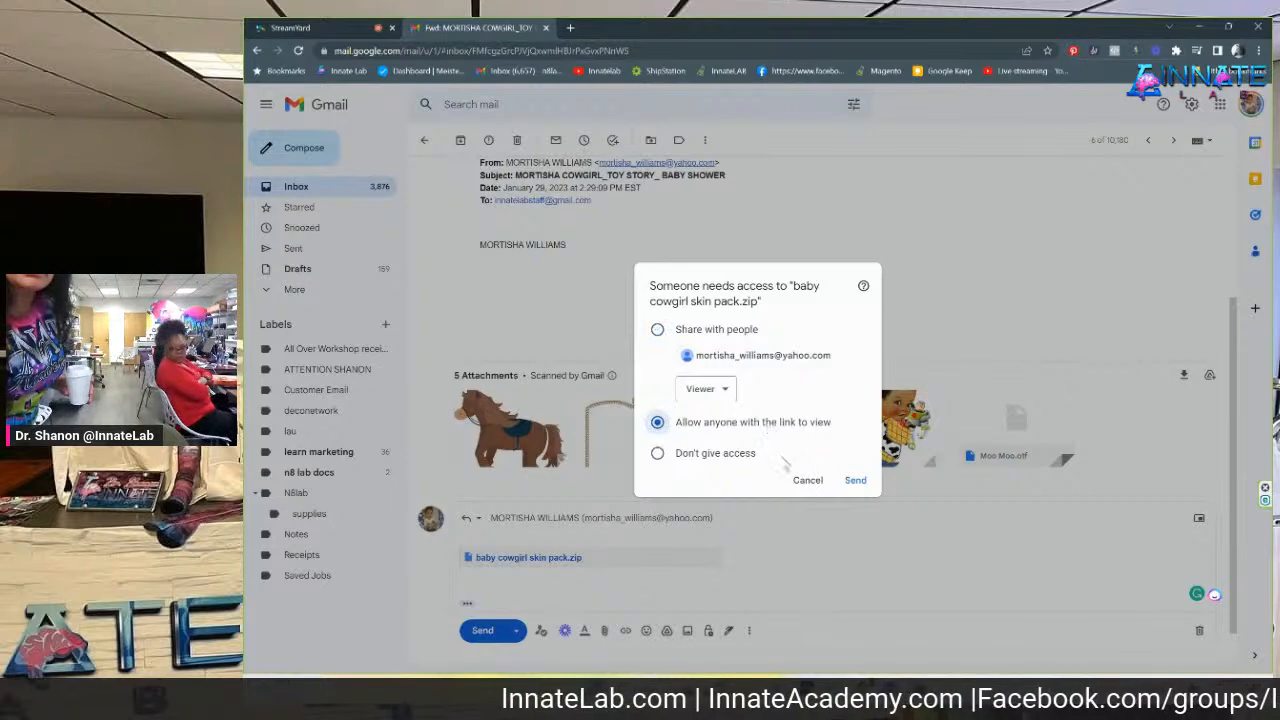
click(855, 481)
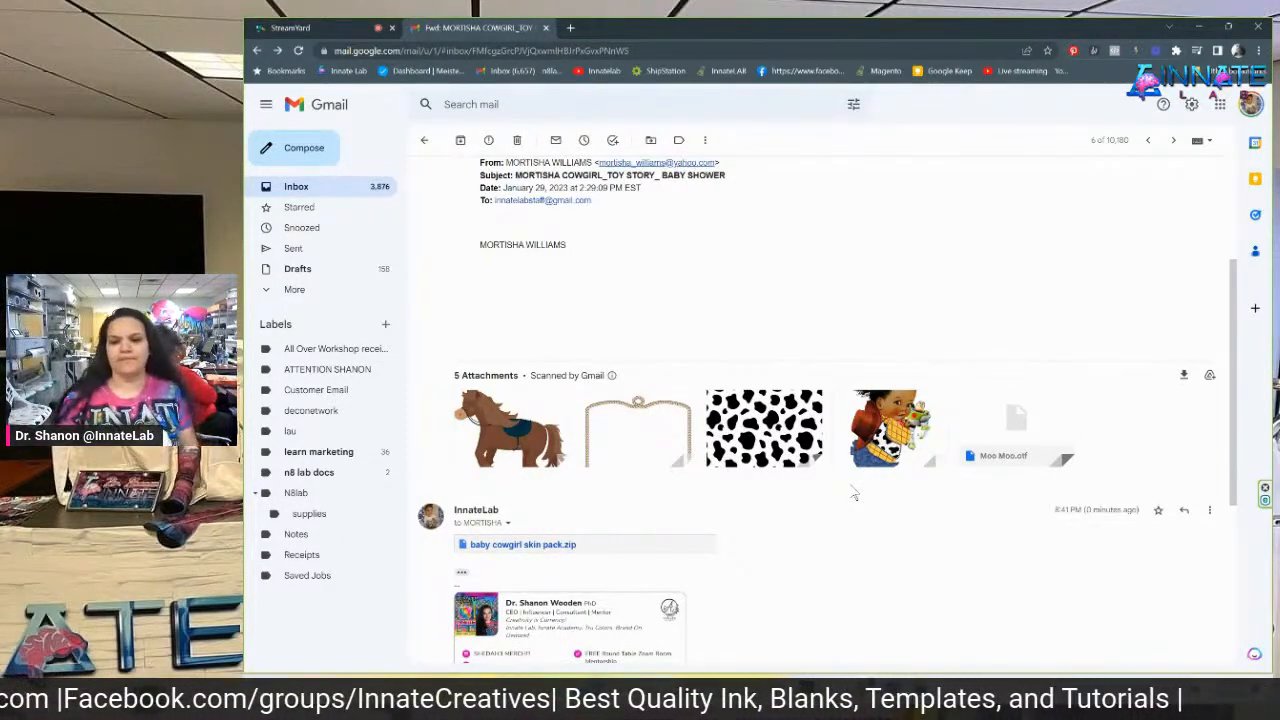
Switch to Photoshop, review the EPSON SC-F500 print settings for Top 24x44.png, leave without printing, and bring up Bottom 13x30.png.
mouse_move(806, 705)
click(806, 615)
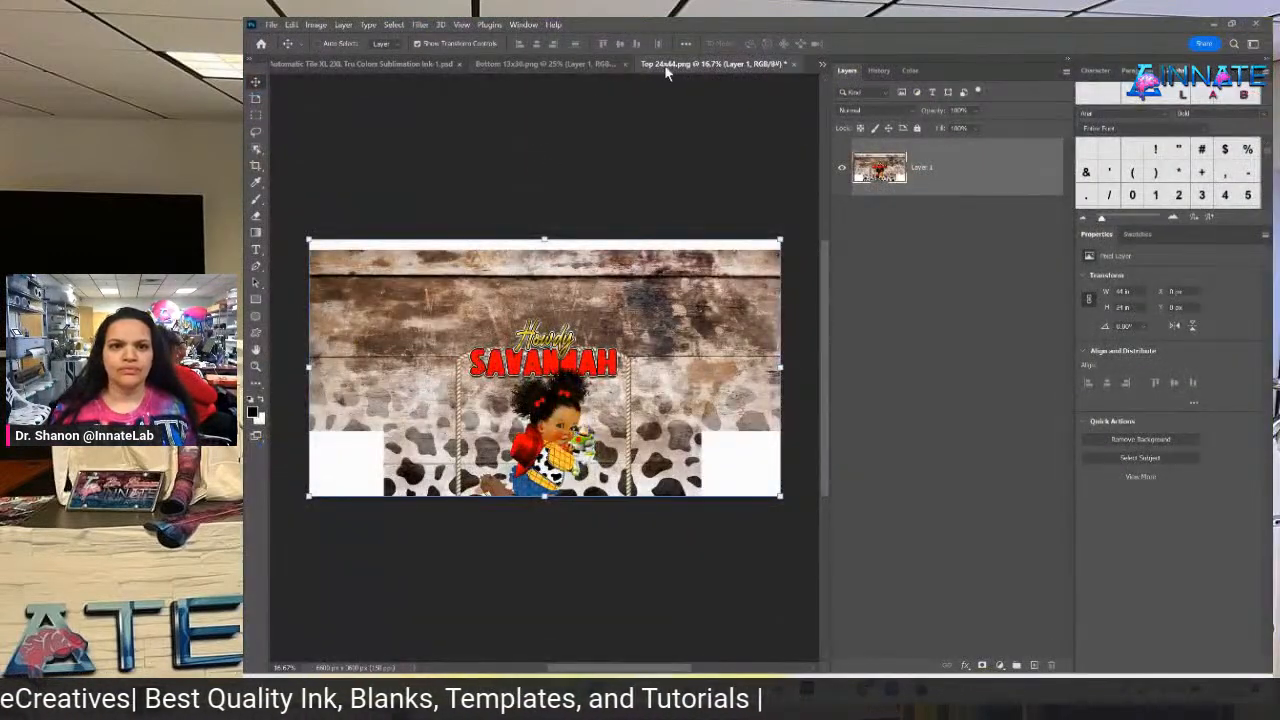
click(270, 24)
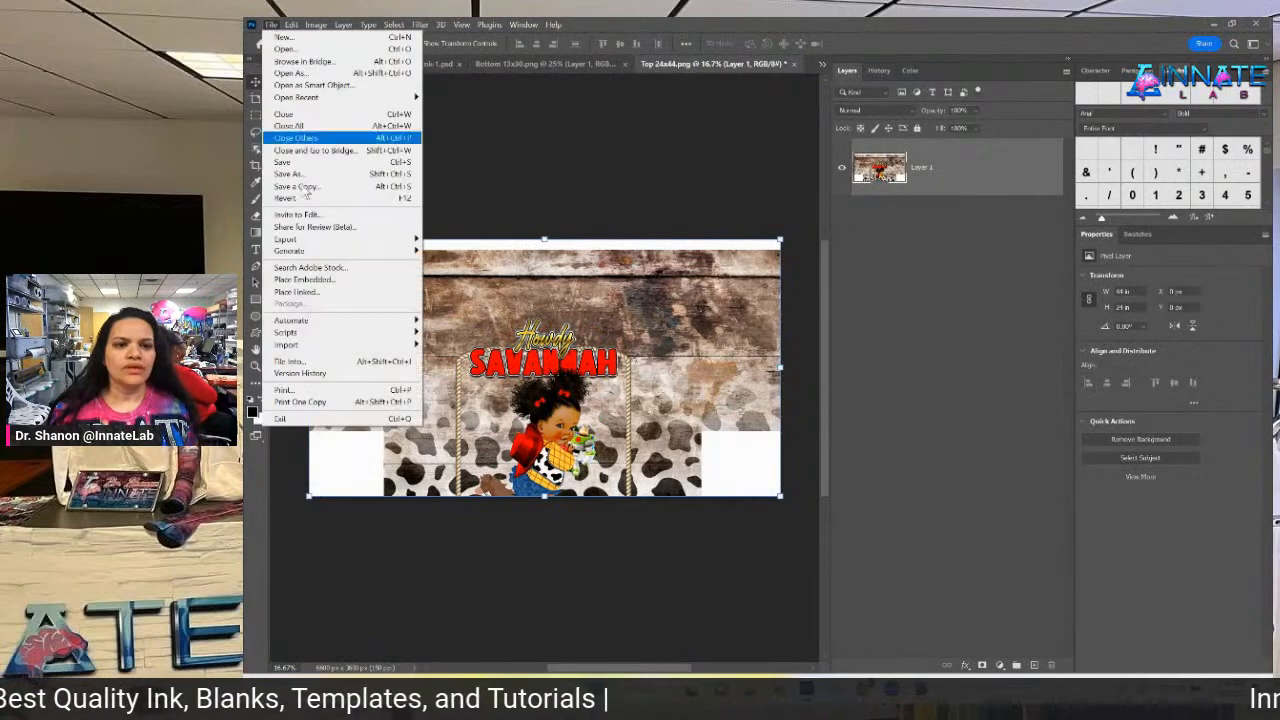
click(336, 392)
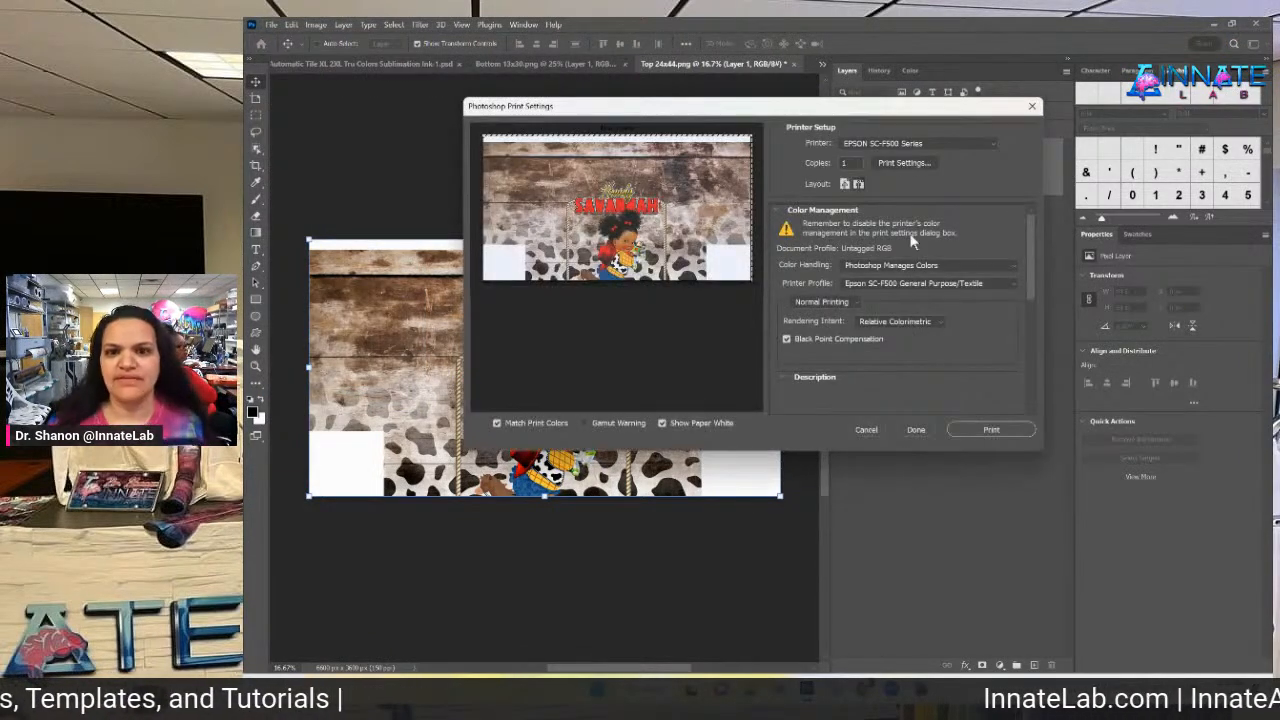
click(905, 164)
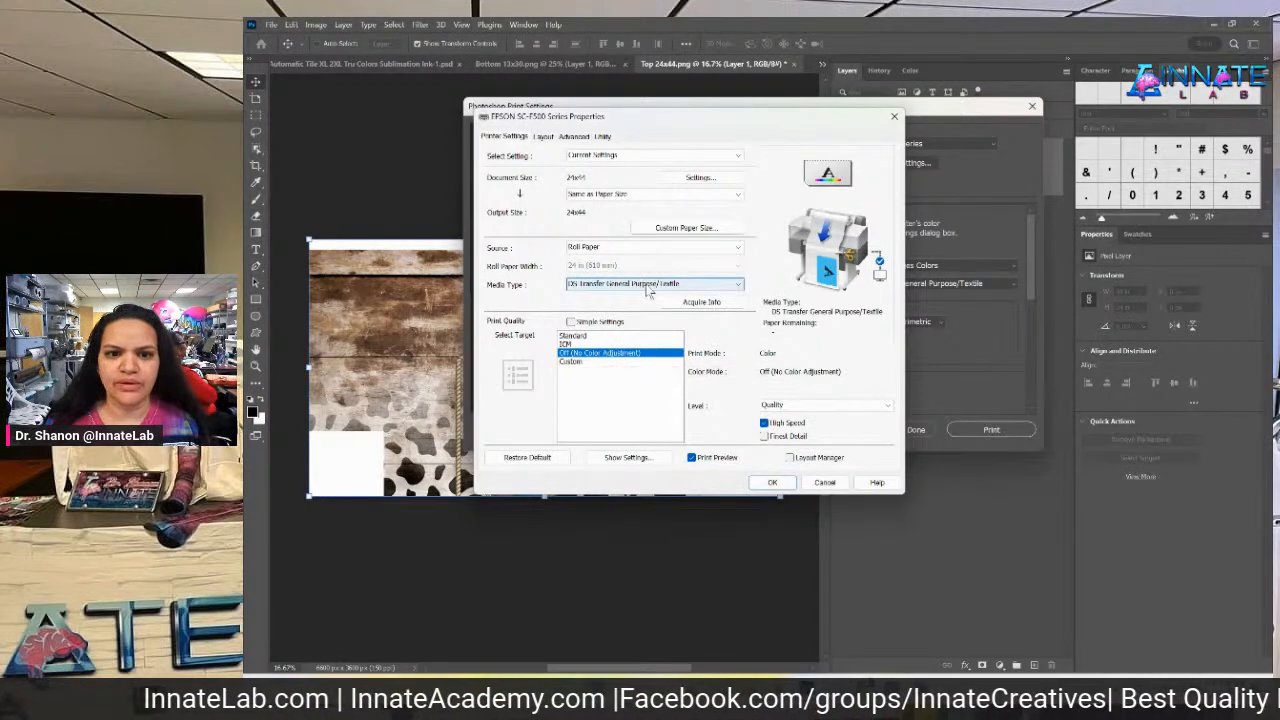
click(772, 482)
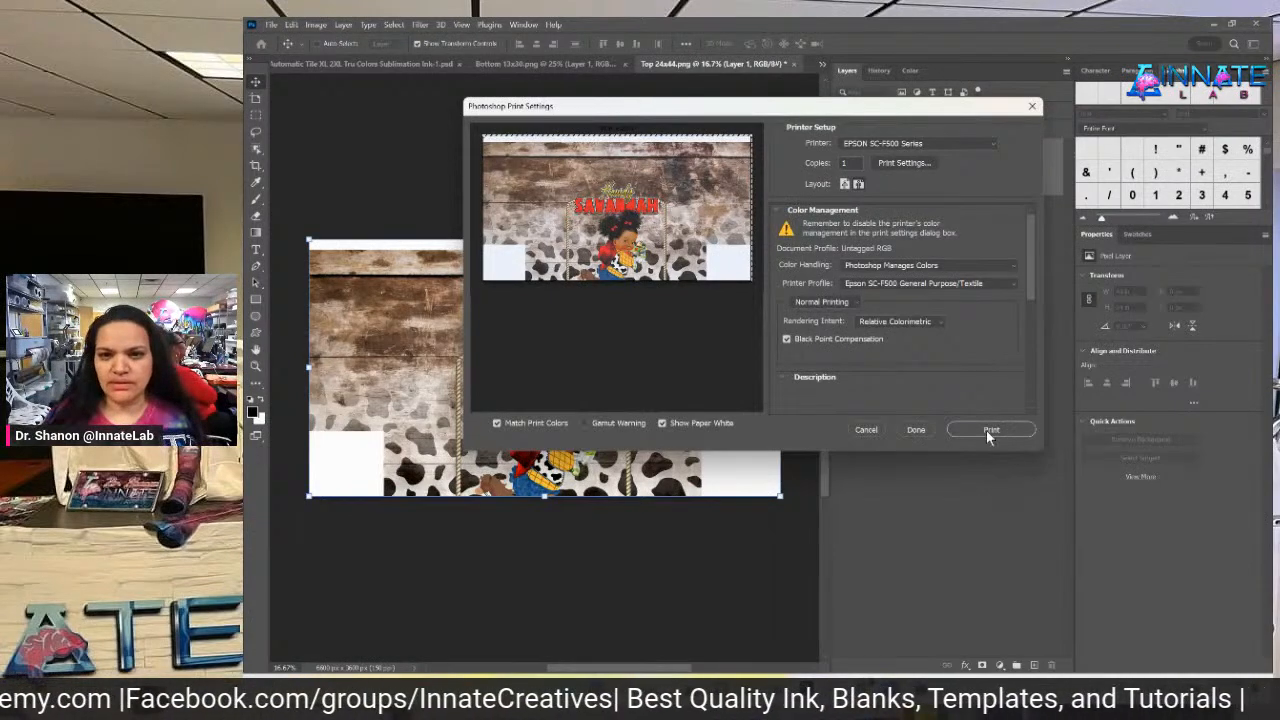
click(916, 429)
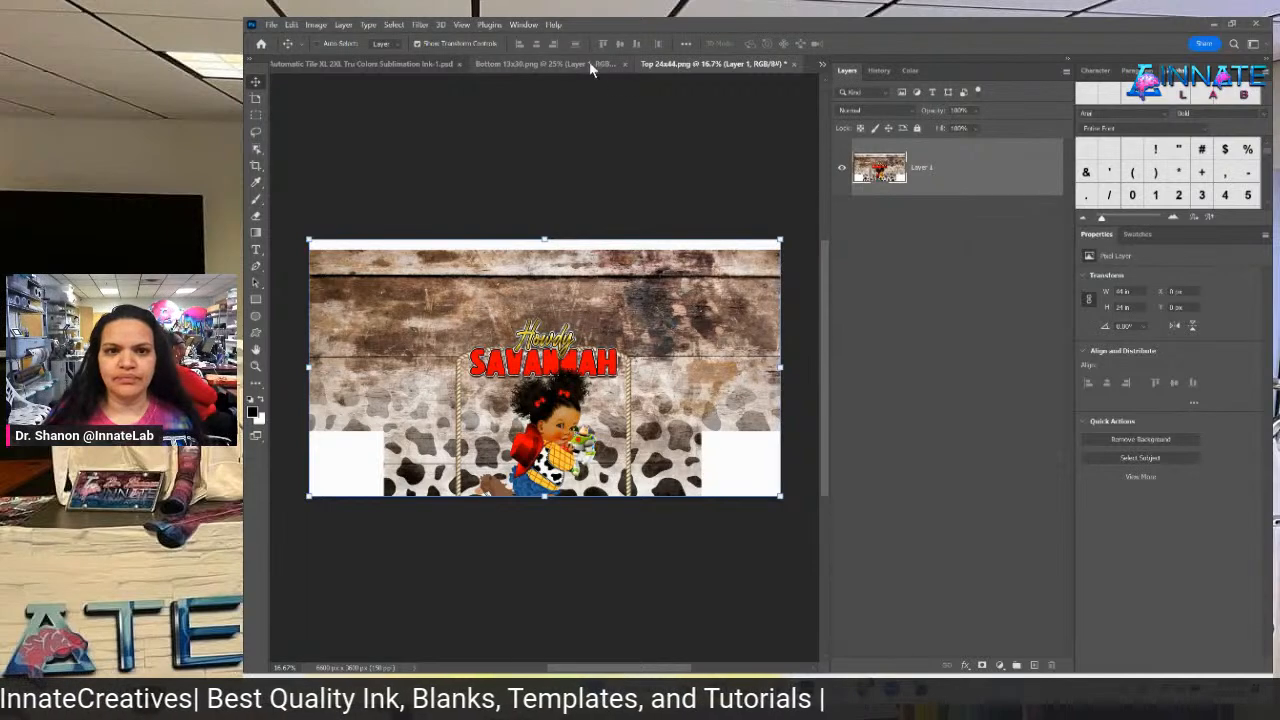
click(589, 63)
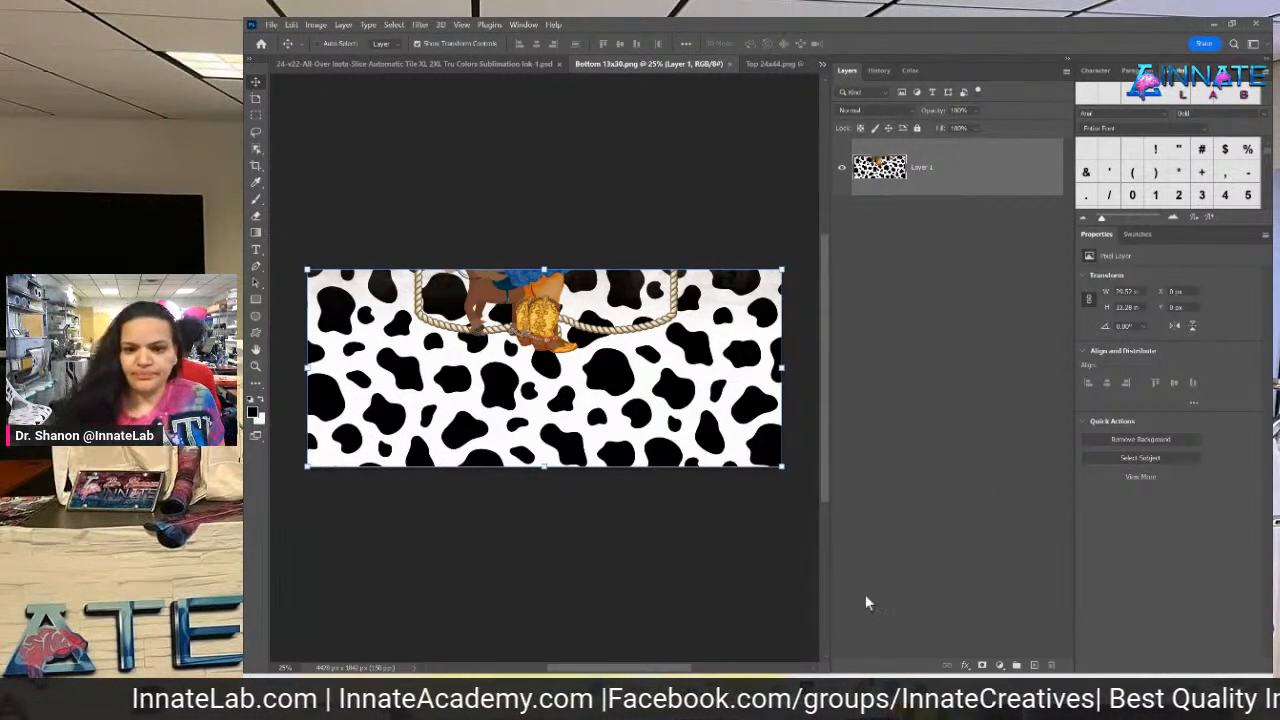
Switch to Gmail and download Art - Black History - Hidden Figures.png from the Black History All Over email to Downloads.
mouse_move(749, 700)
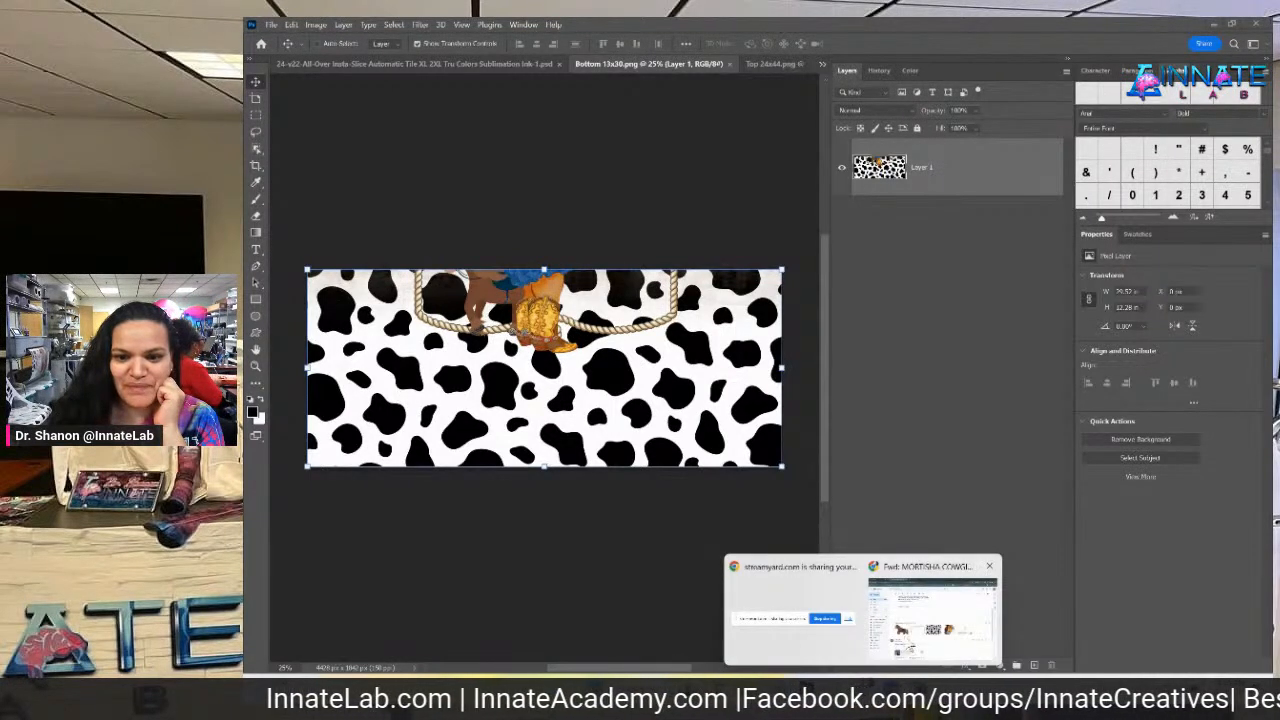
click(935, 615)
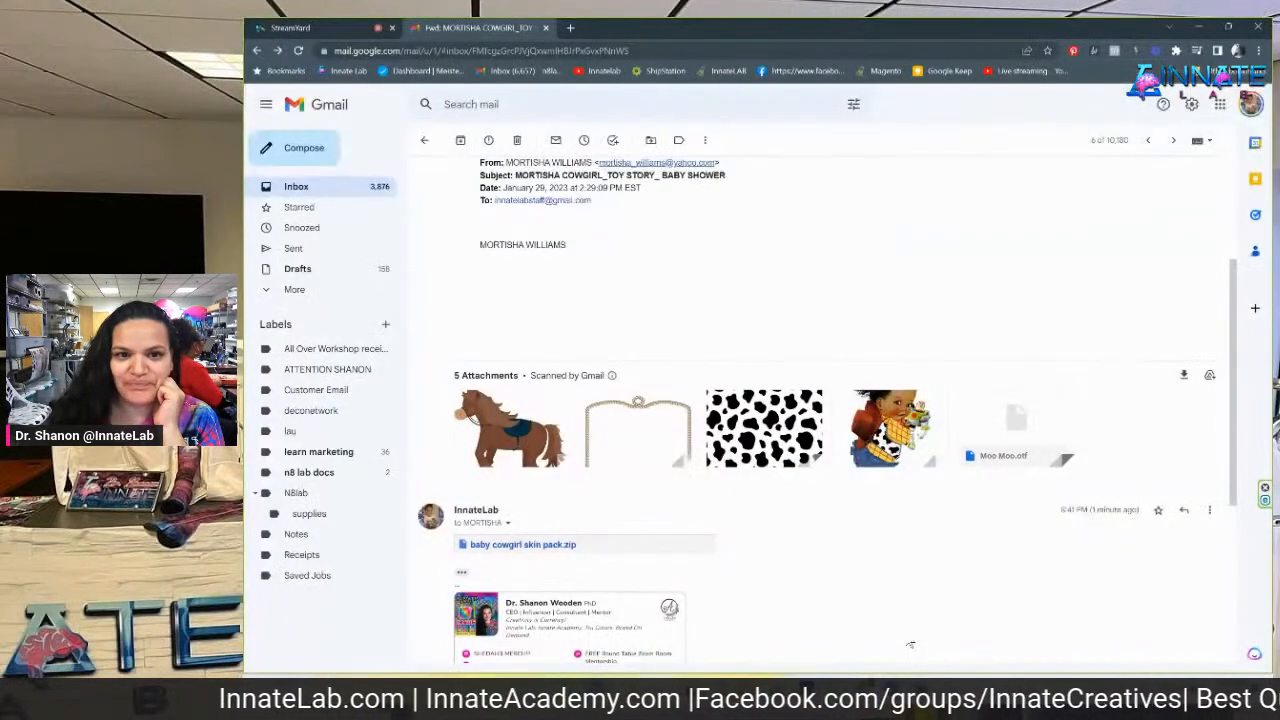
click(297, 187)
click(523, 243)
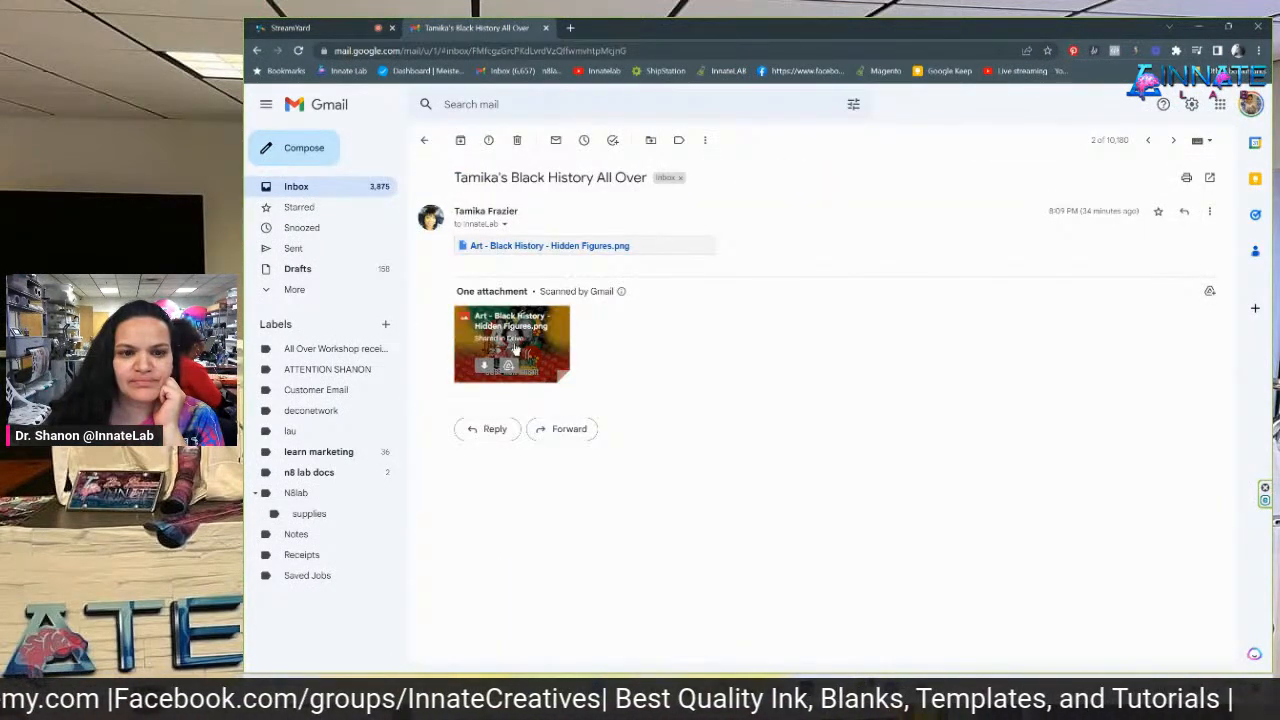
click(487, 372)
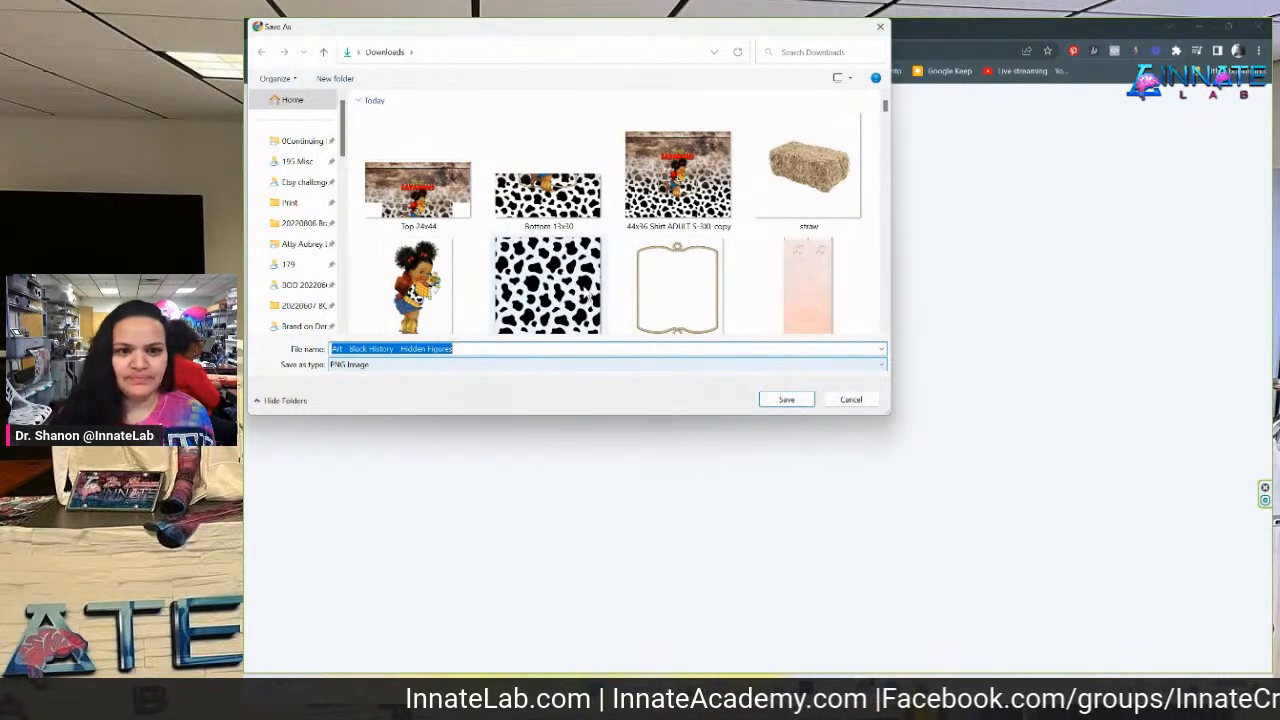
click(782, 401)
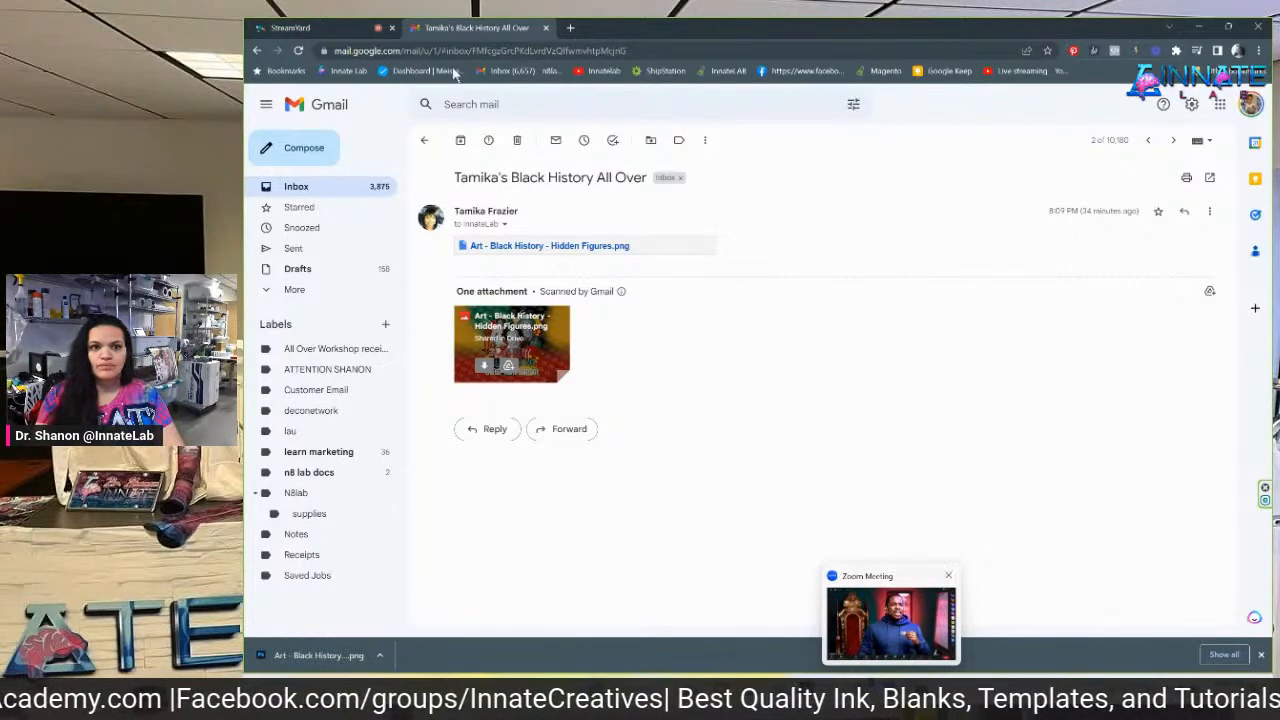
Check the live broadcast and its comments in StreamYard, and switch back to Photoshop.
click(293, 28)
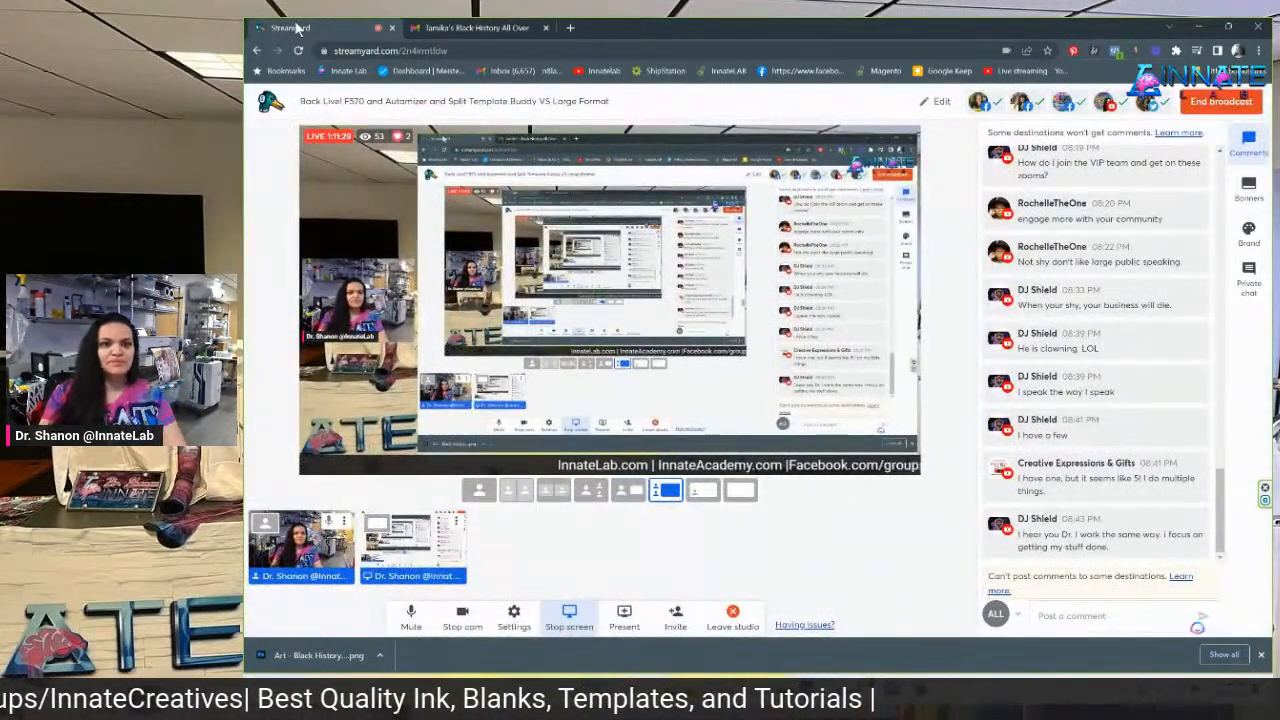
click(480, 28)
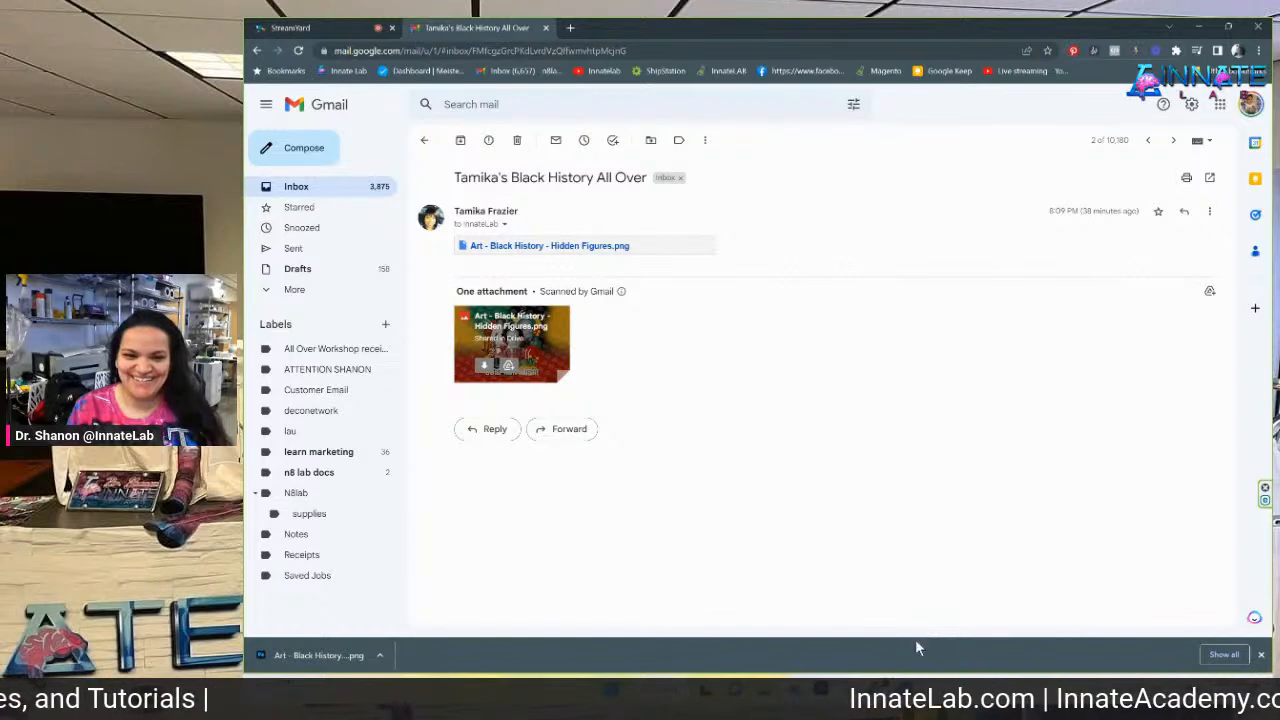
click(780, 697)
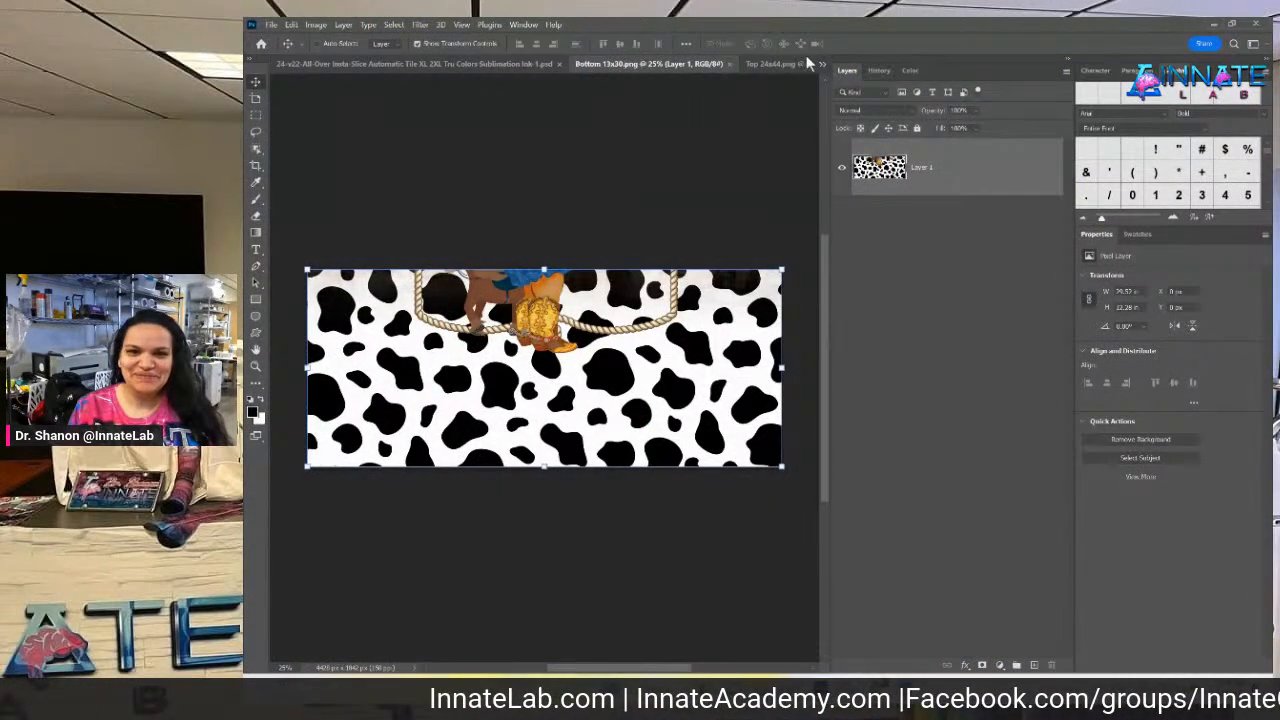
Open the Dbl Click Change Image smart object from the Insta-Slice template and select its RT Click Create Clipping Mask layer.
click(533, 64)
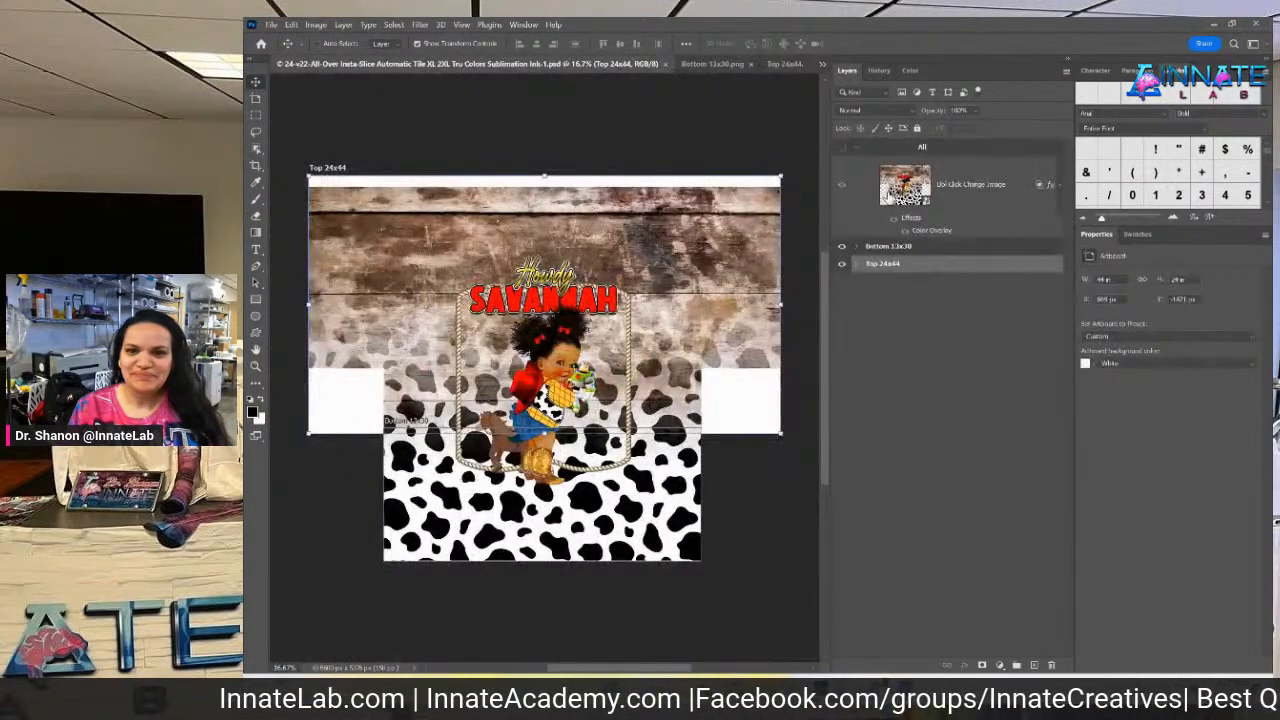
click(890, 195)
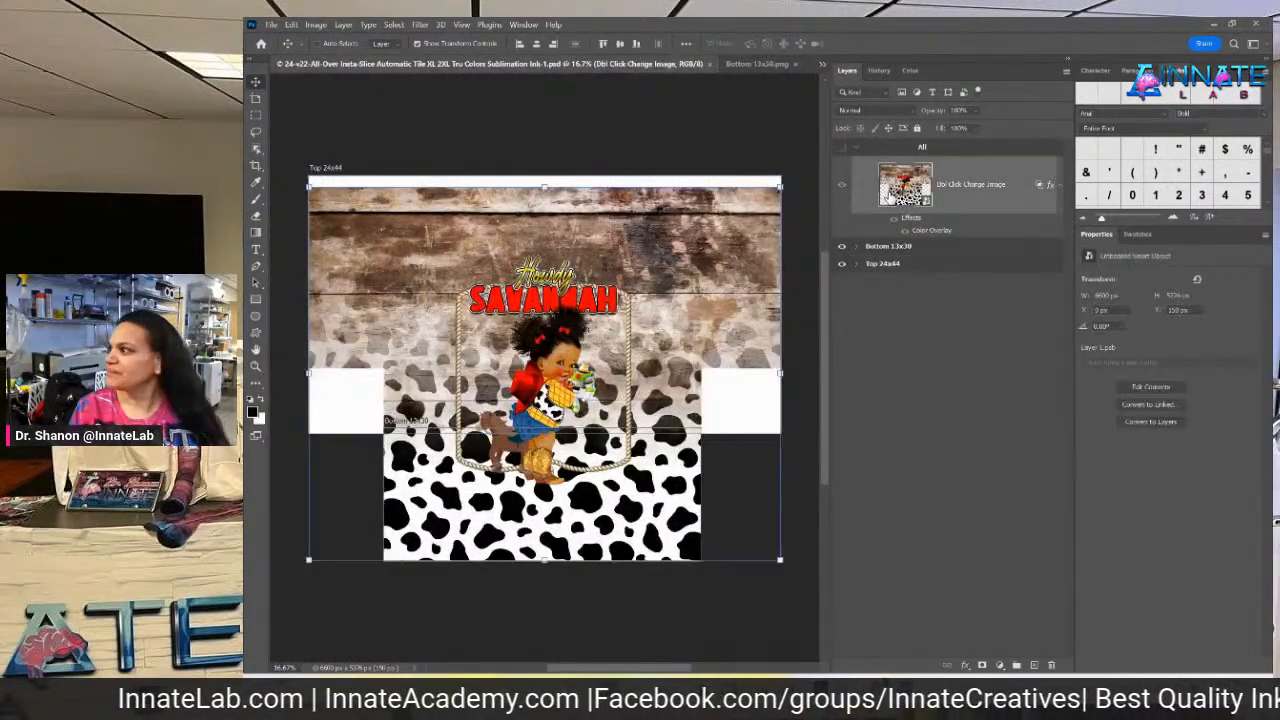
click(762, 64)
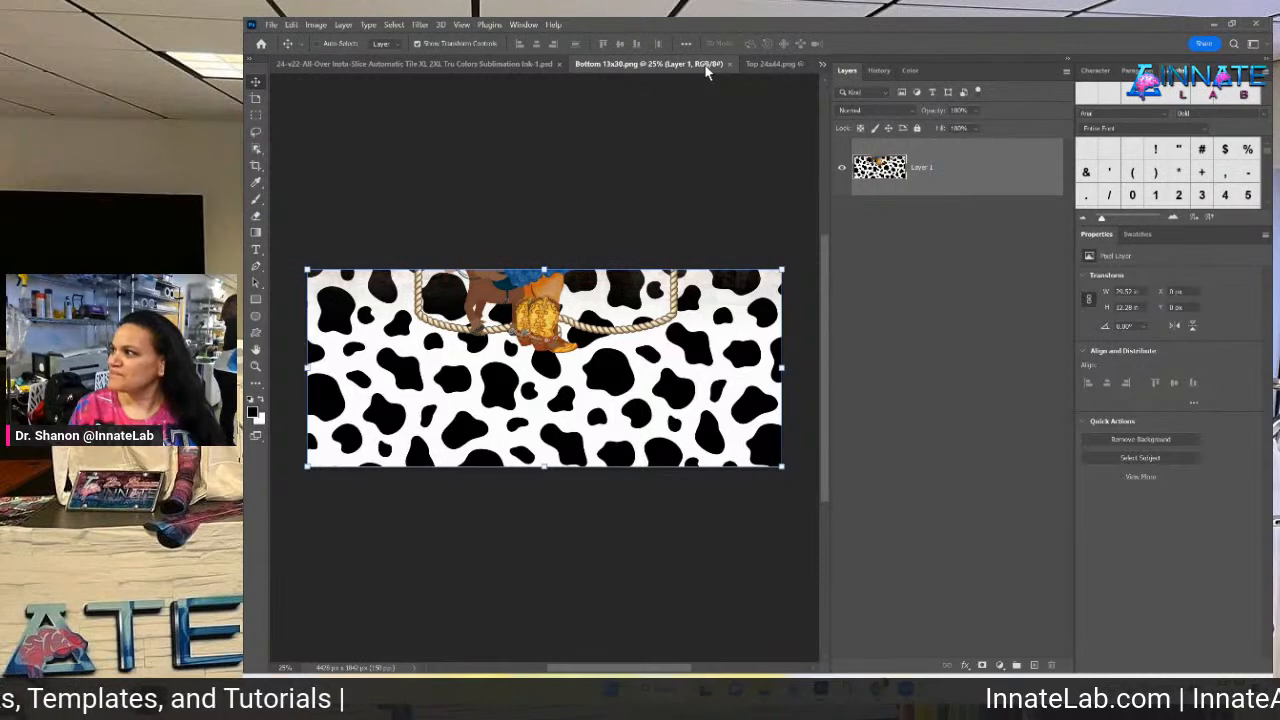
click(768, 64)
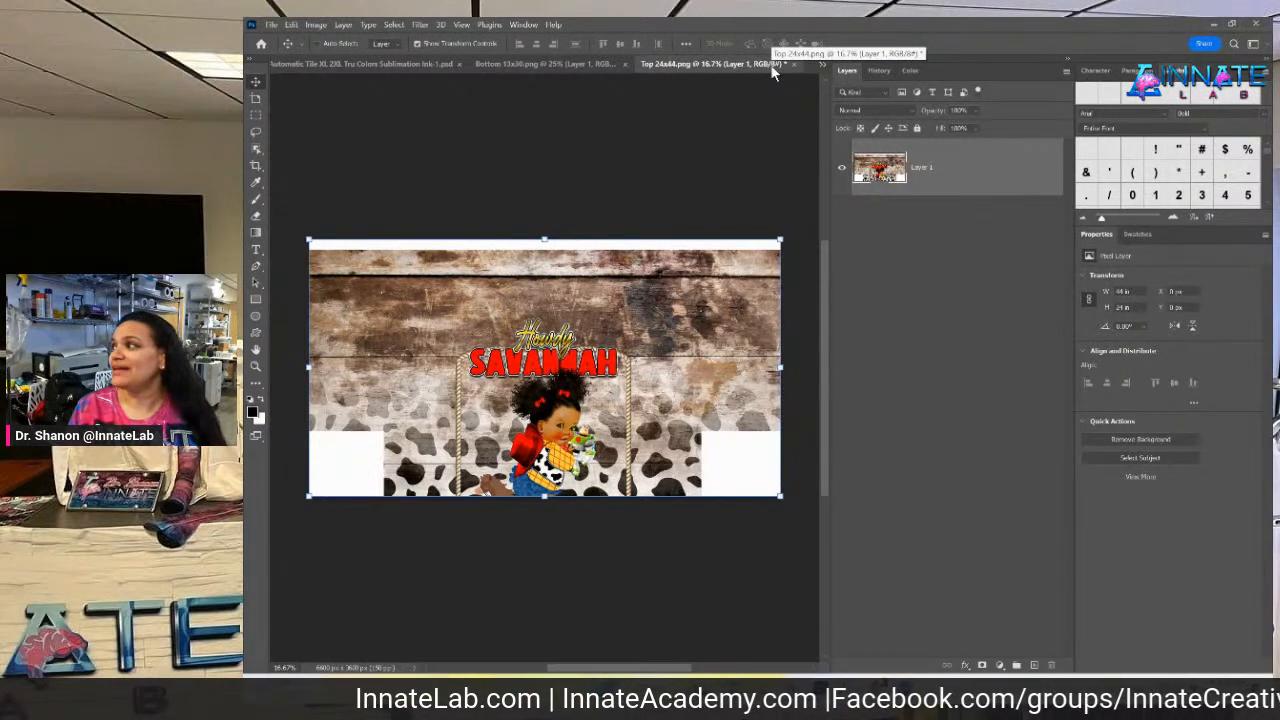
click(400, 63)
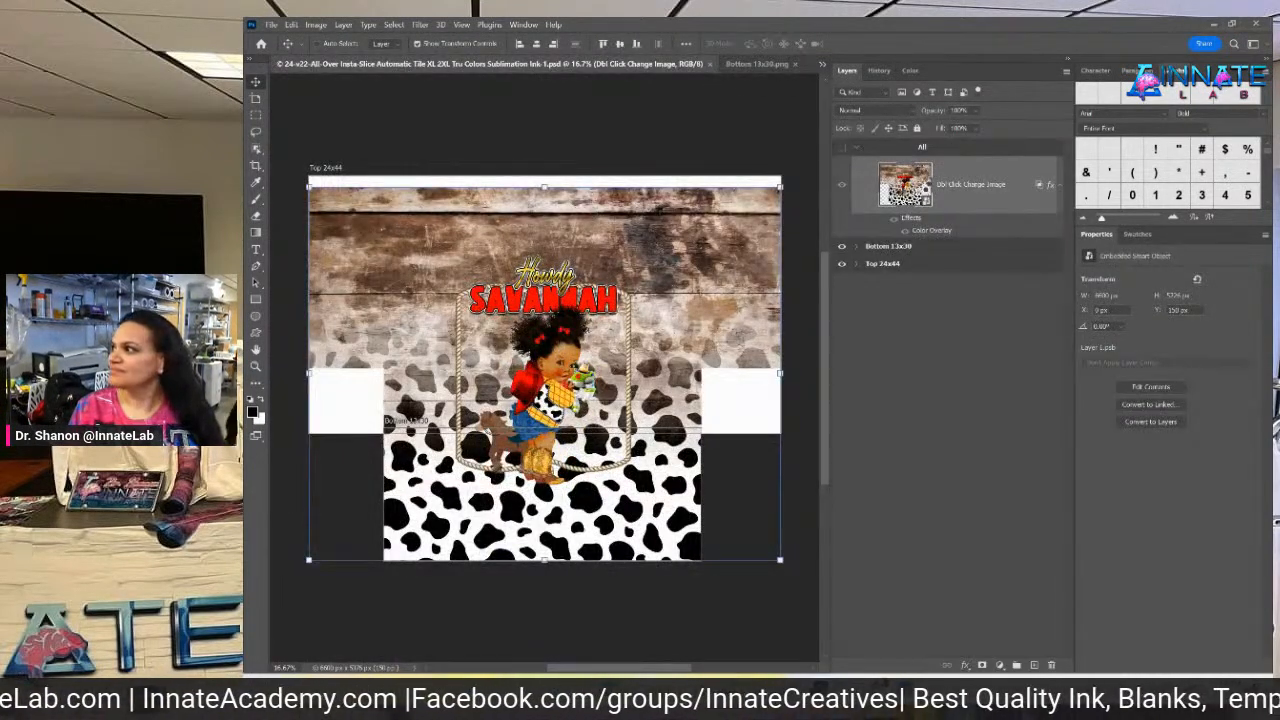
double_click(921, 183)
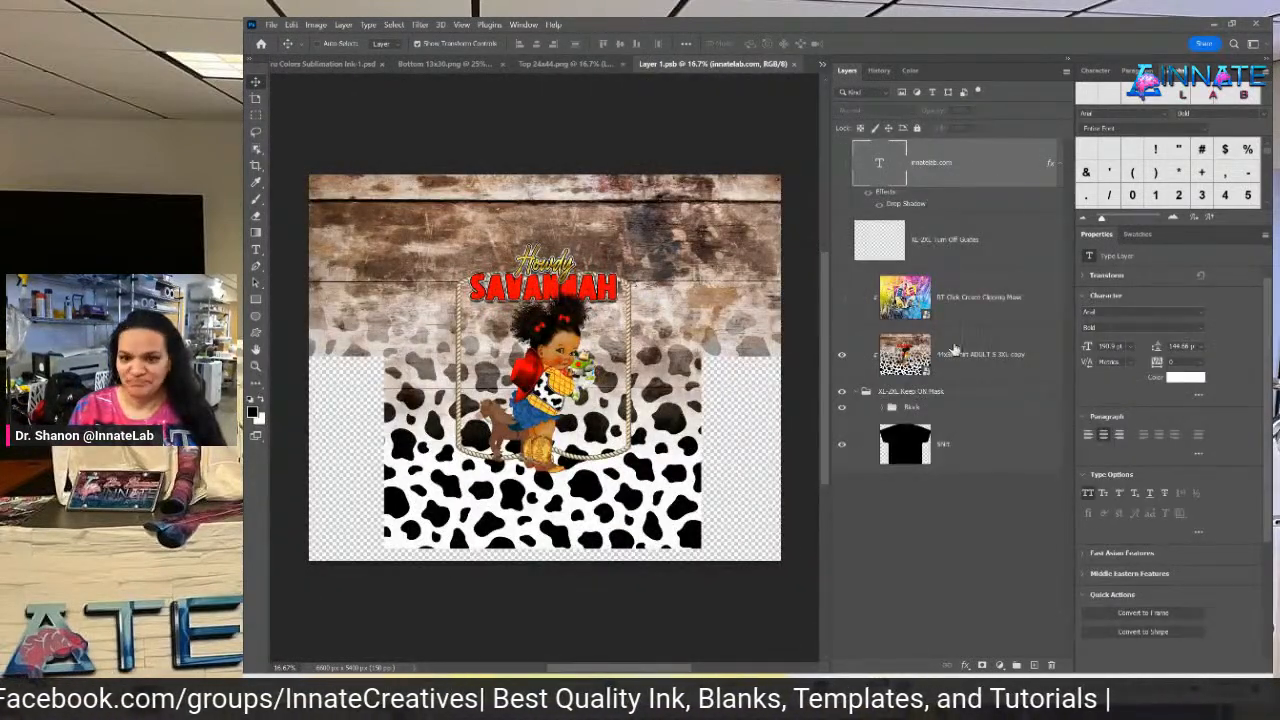
click(991, 318)
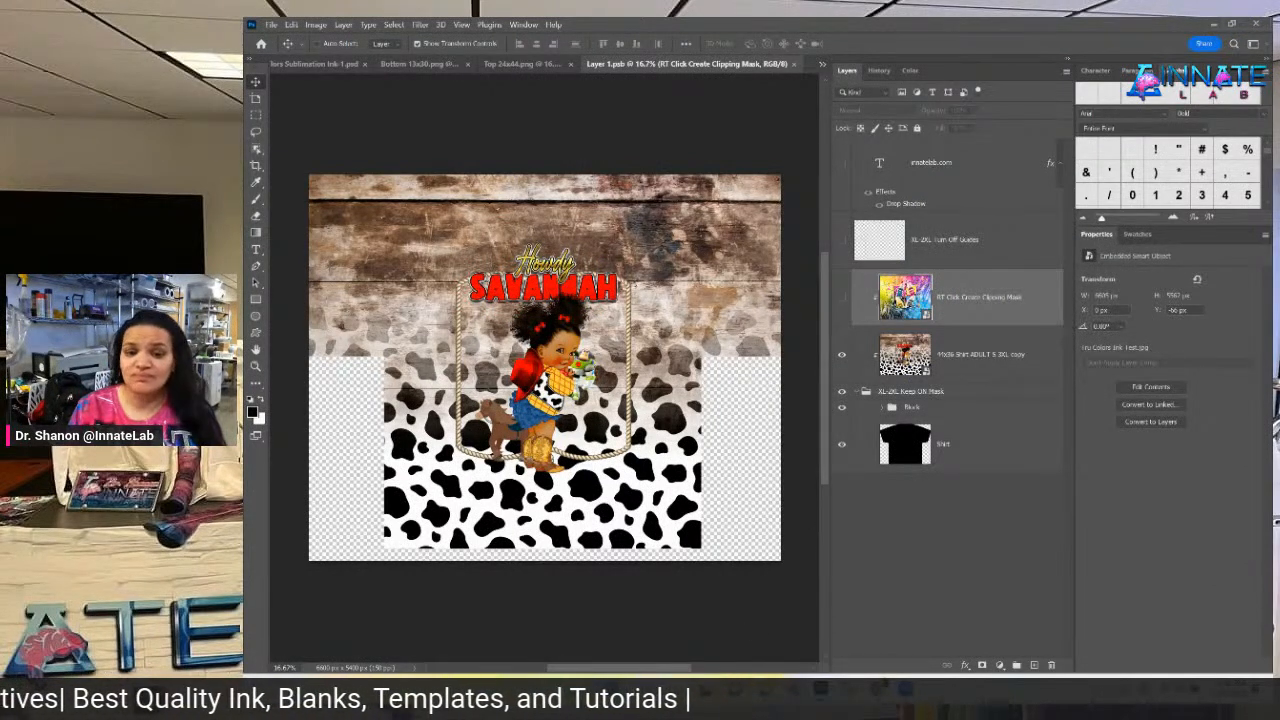
mouse_move(764, 690)
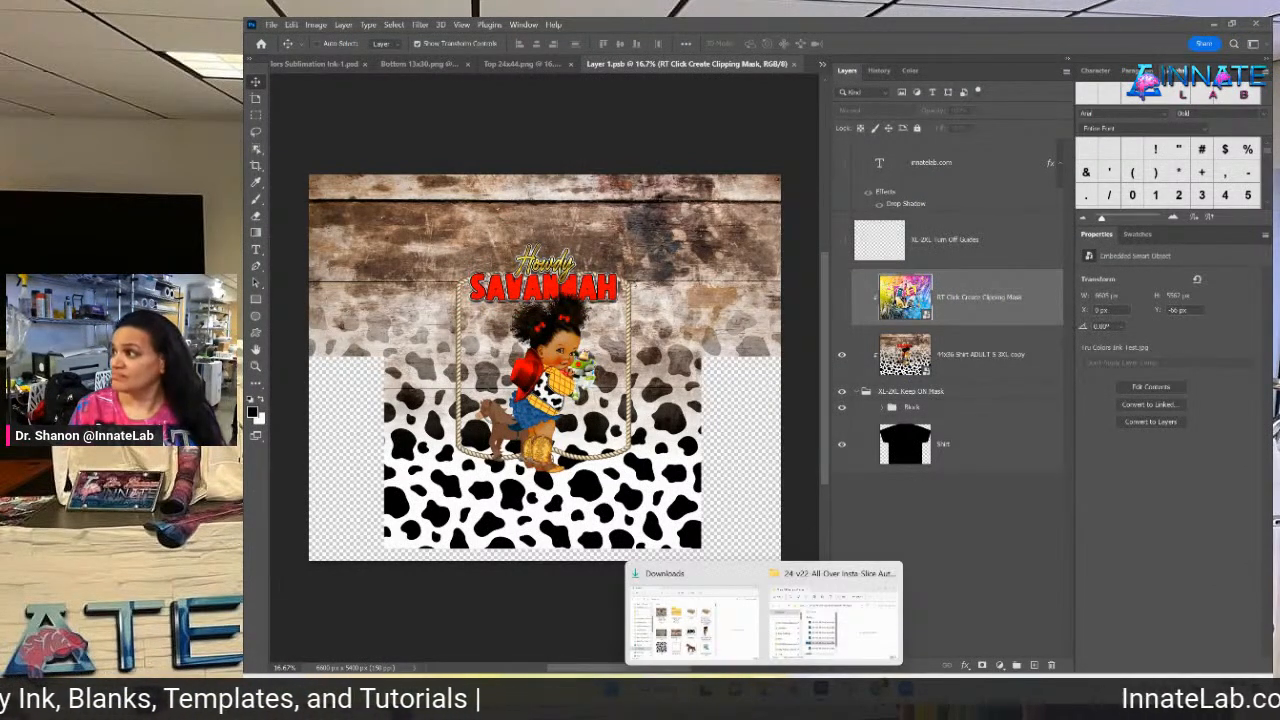
click(716, 650)
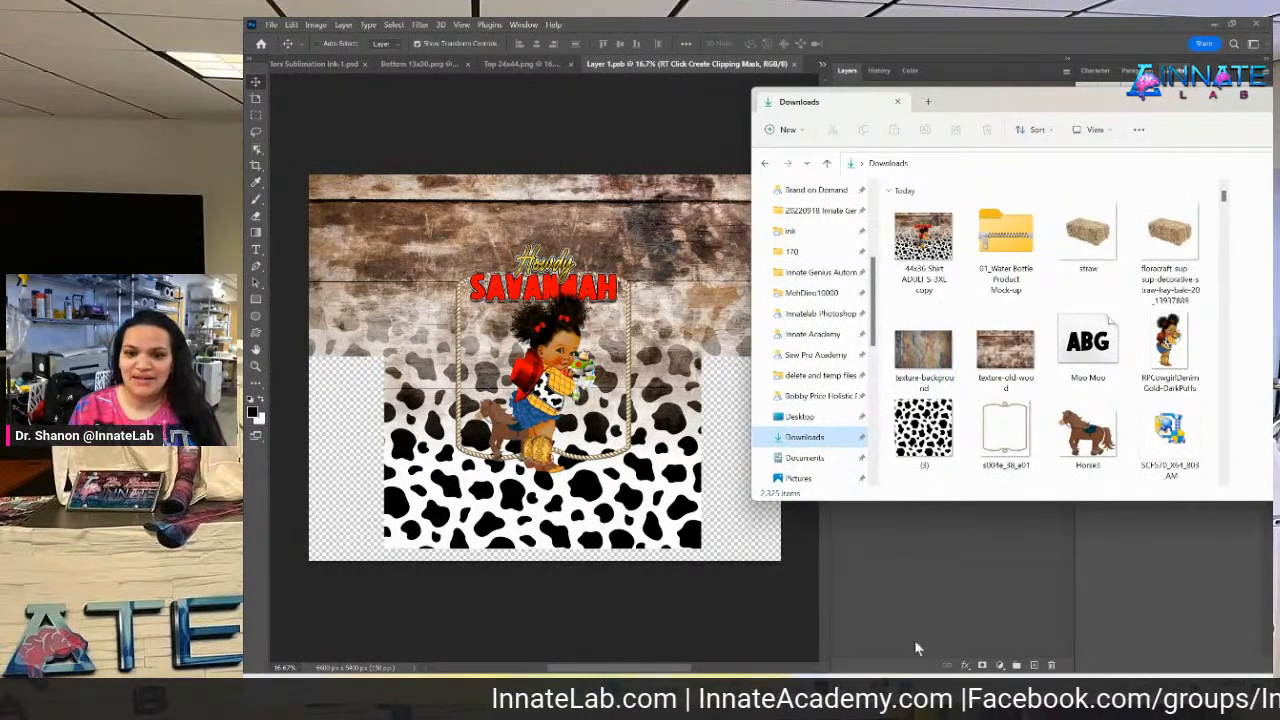
mouse_move(876, 695)
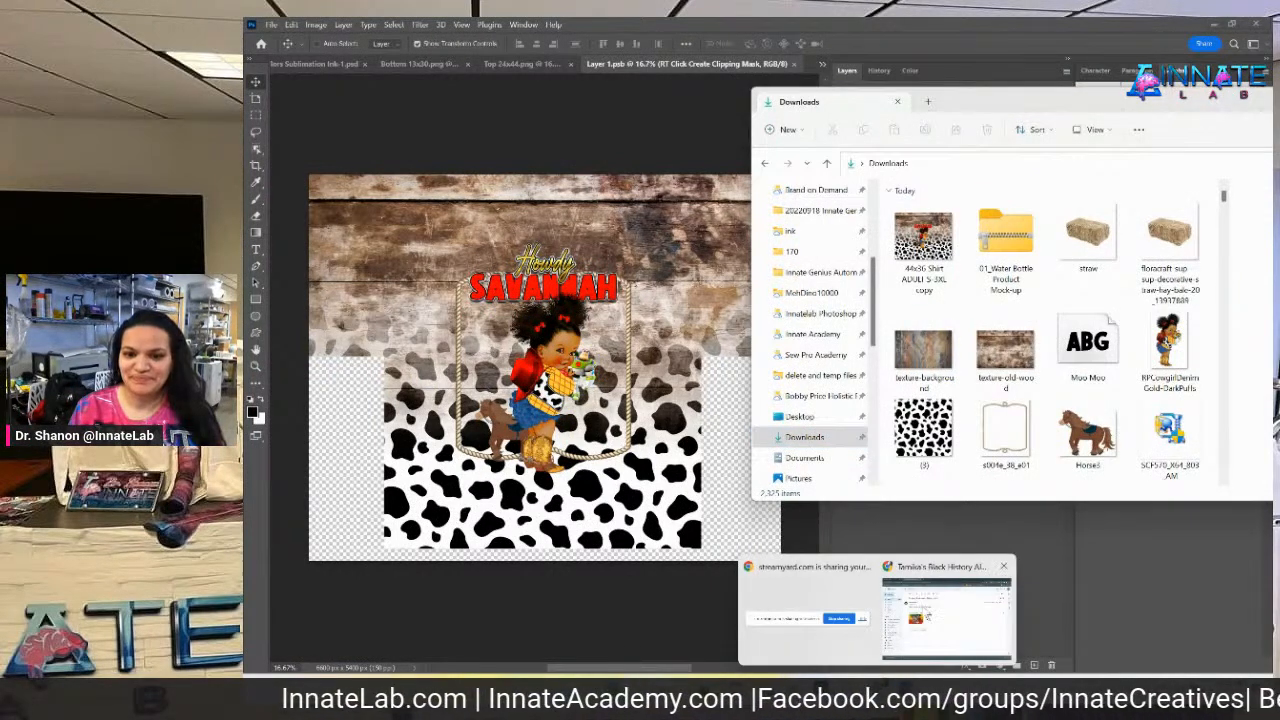
click(945, 612)
click(481, 370)
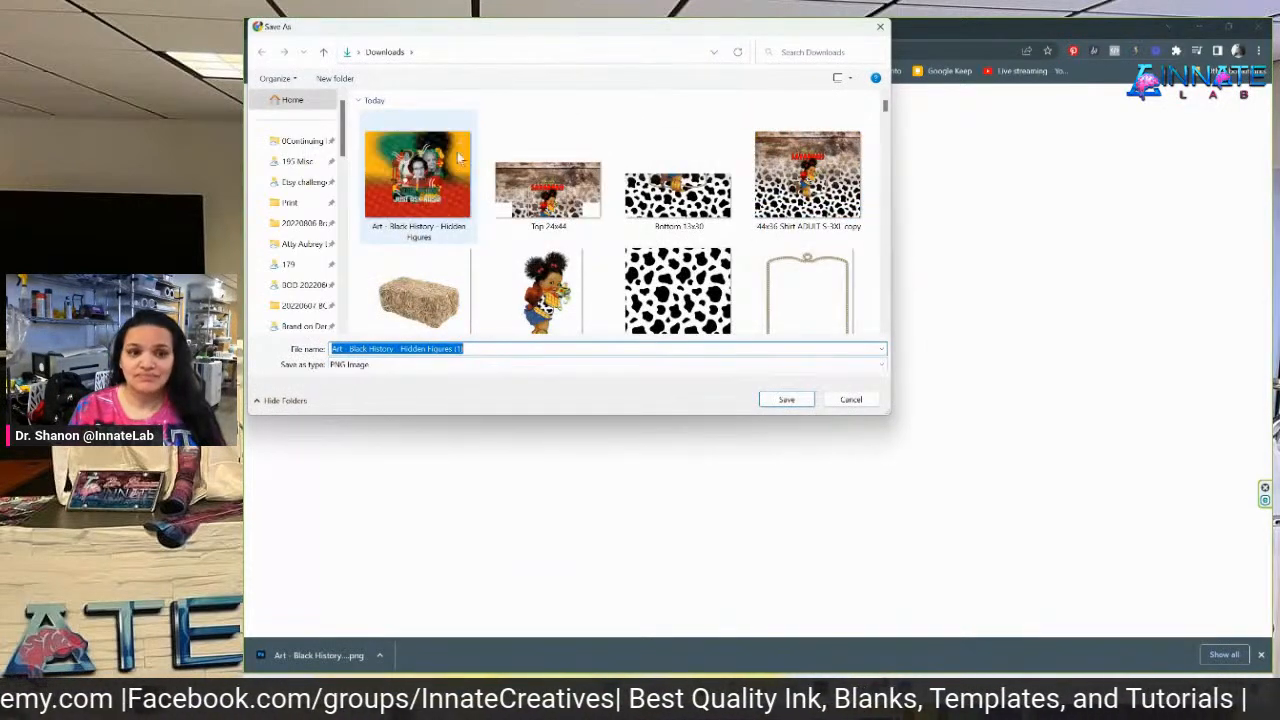
click(846, 399)
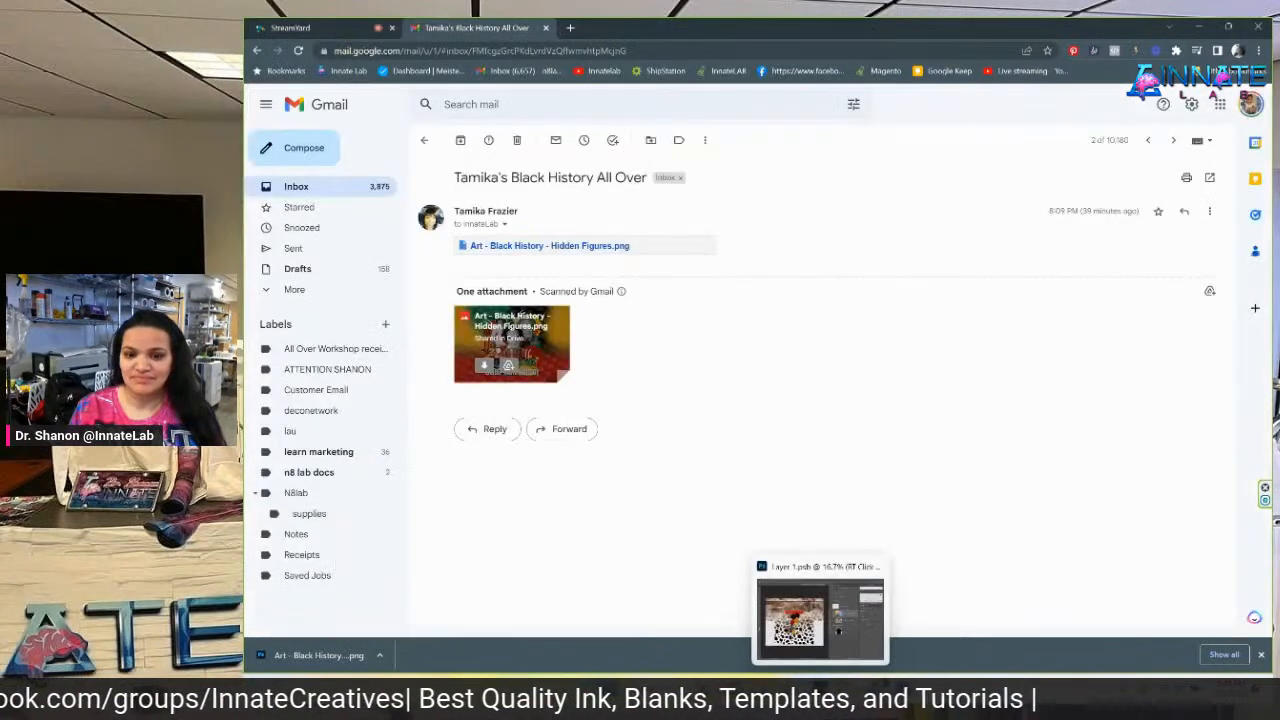
Switch to the Downloads folder in File Explorer, move its window over the browser, and refresh the file list.
mouse_move(763, 702)
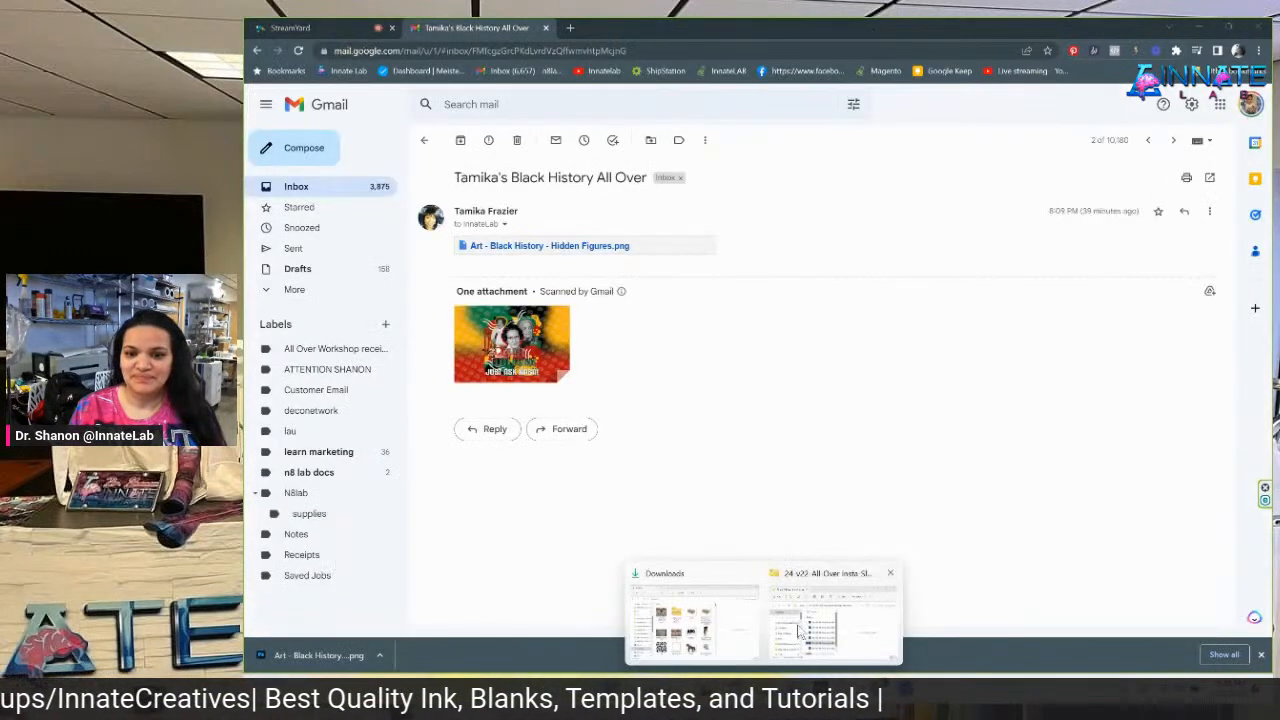
click(693, 625)
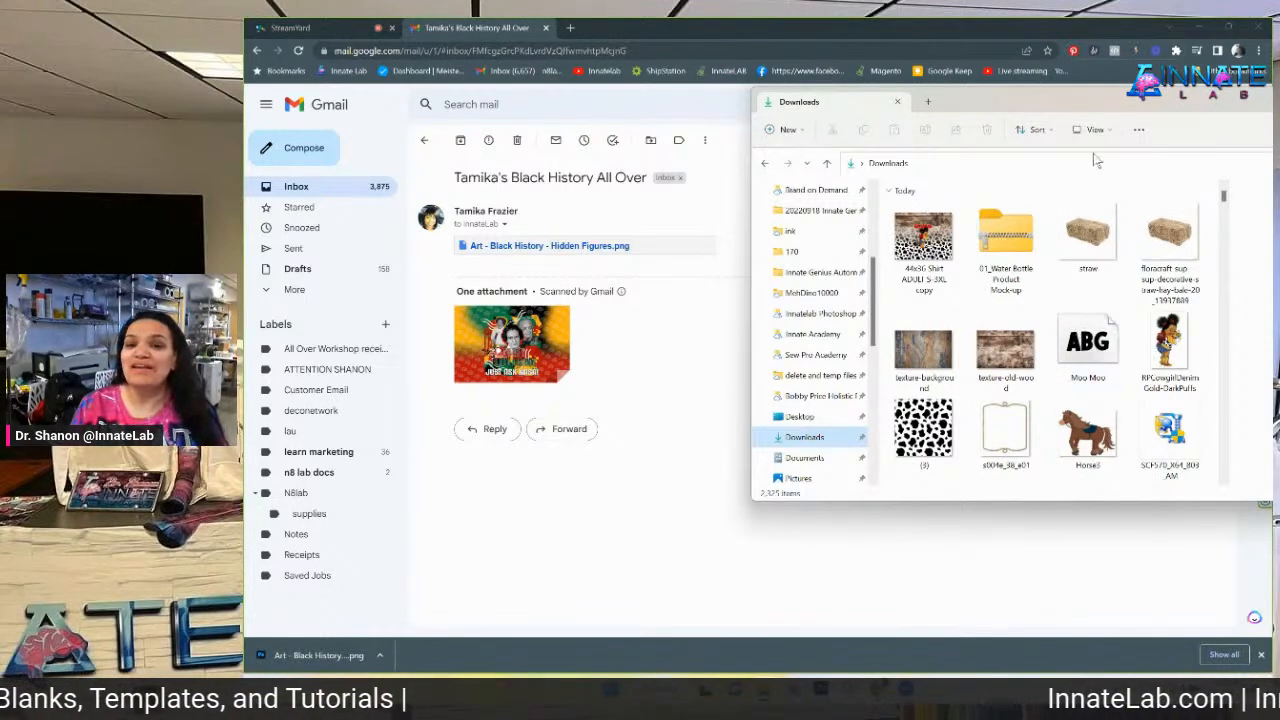
drag(979, 108, 647, 160)
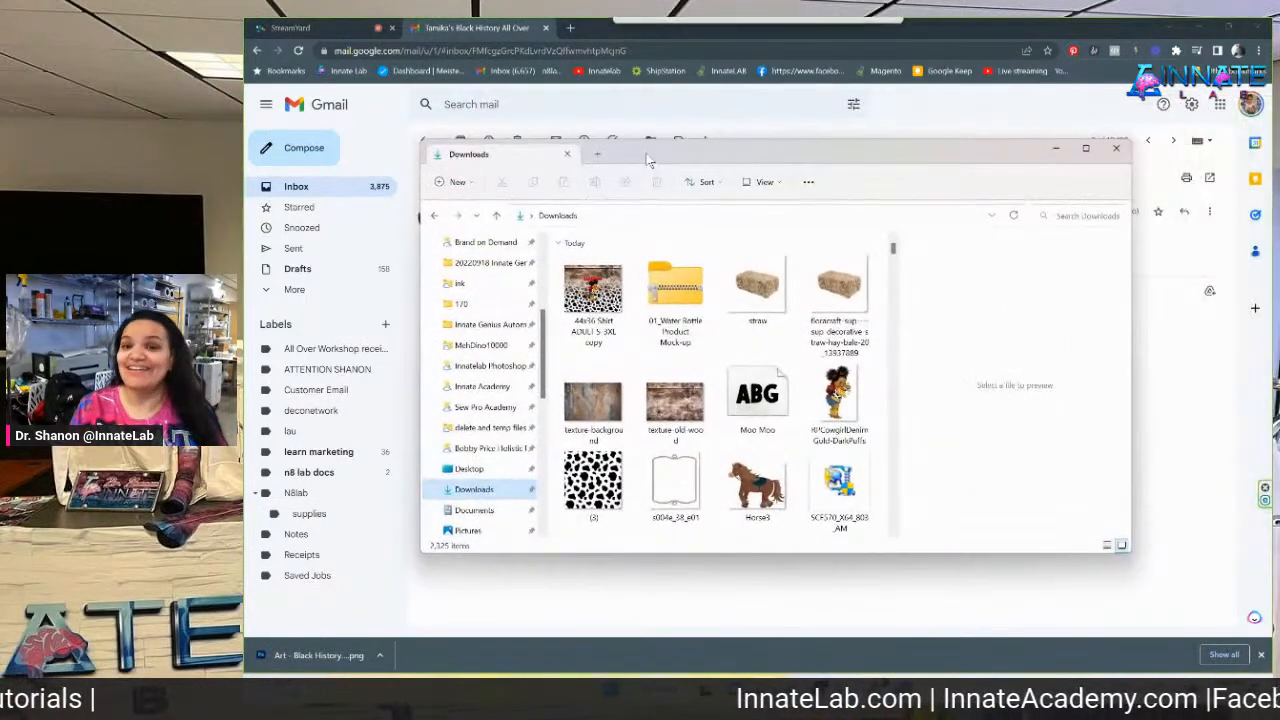
click(1013, 216)
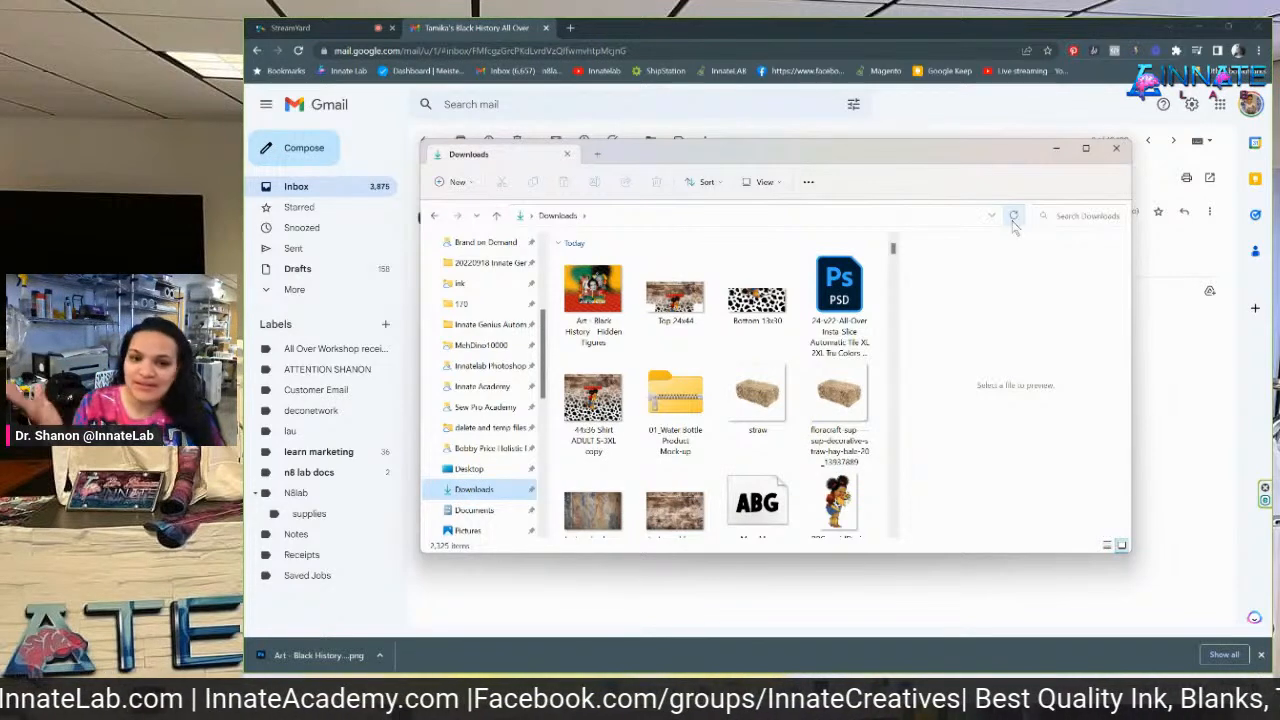
Place Art - Black History - Hidden Figures from Downloads into the open Layer 1.psb smart object in Photoshop at its original size.
drag(644, 154, 734, 124)
click(682, 265)
drag(682, 265, 556, 330)
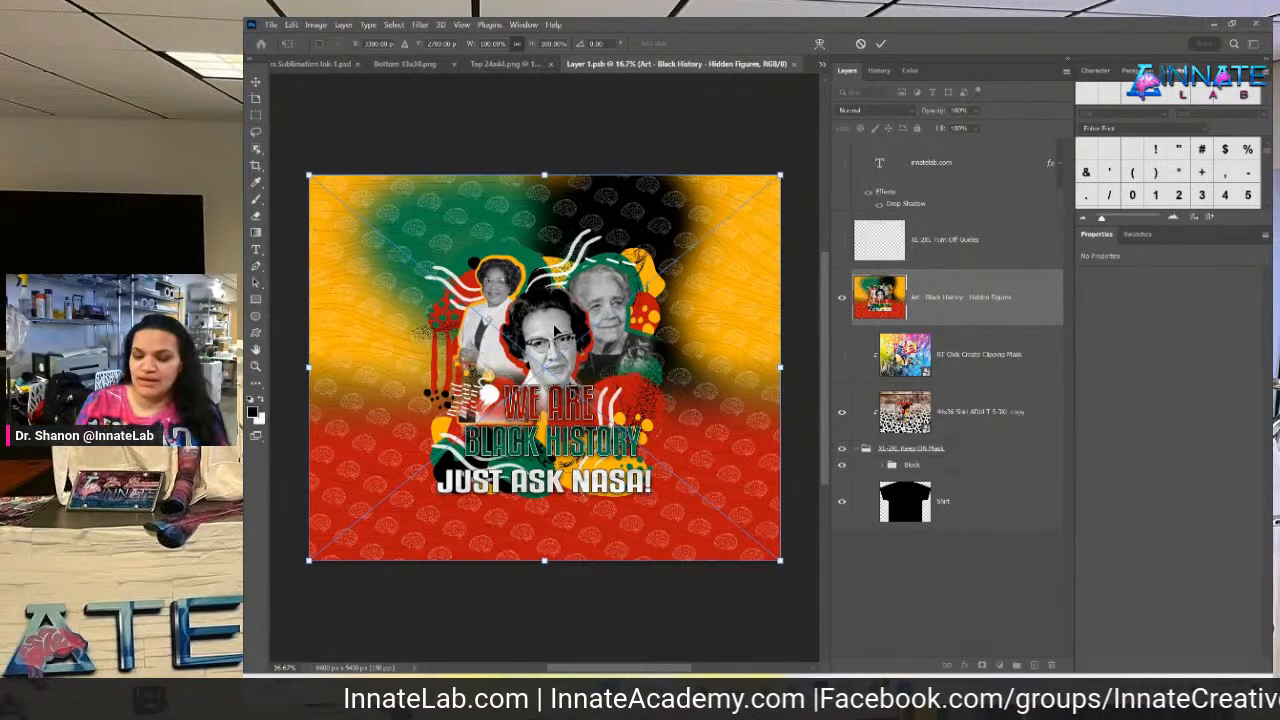
key(Return)
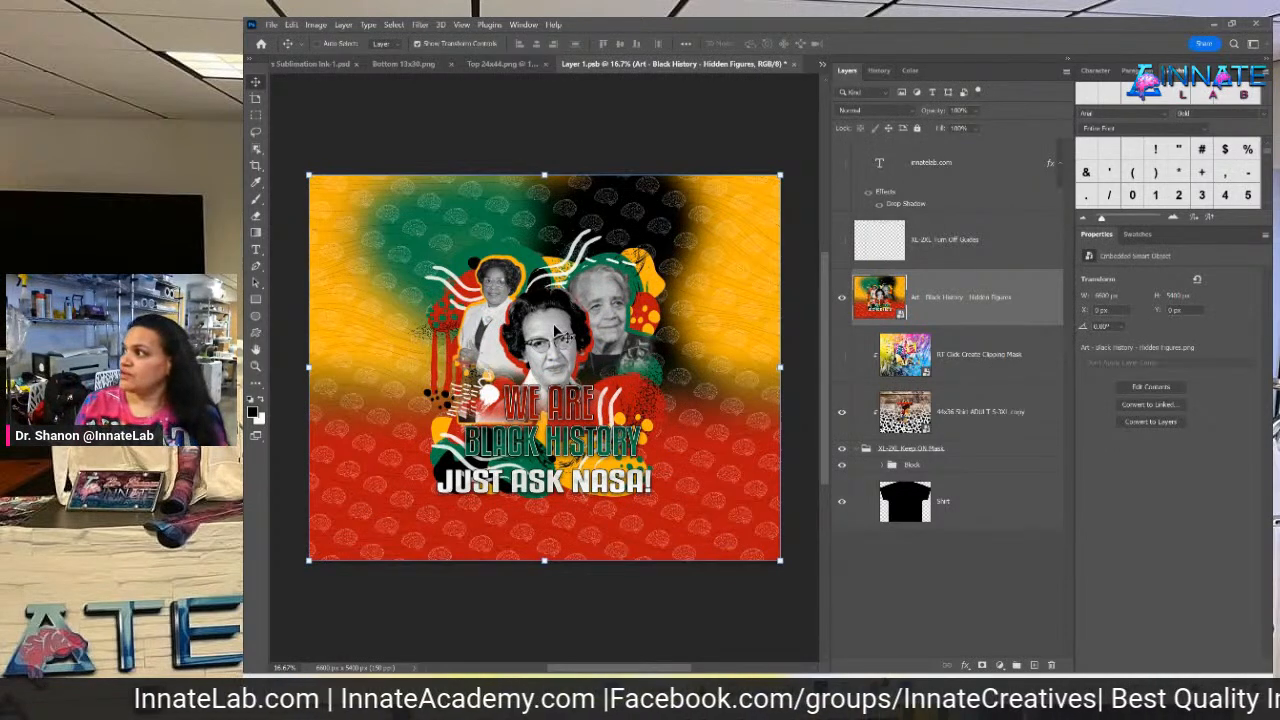
Move the Hidden Figures art layer into the clipped stack just below RT Click Create Clipping Mask, and save and close the smart object.
drag(973, 312, 967, 381)
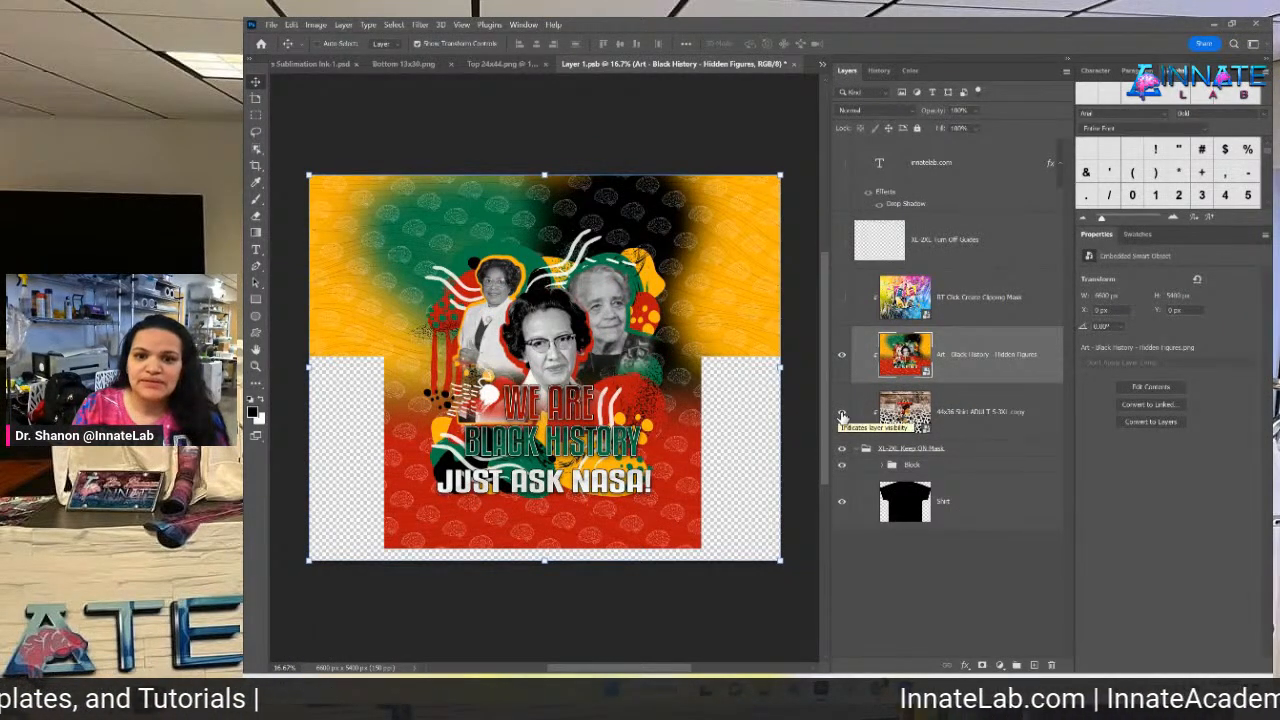
click(797, 62)
click(714, 267)
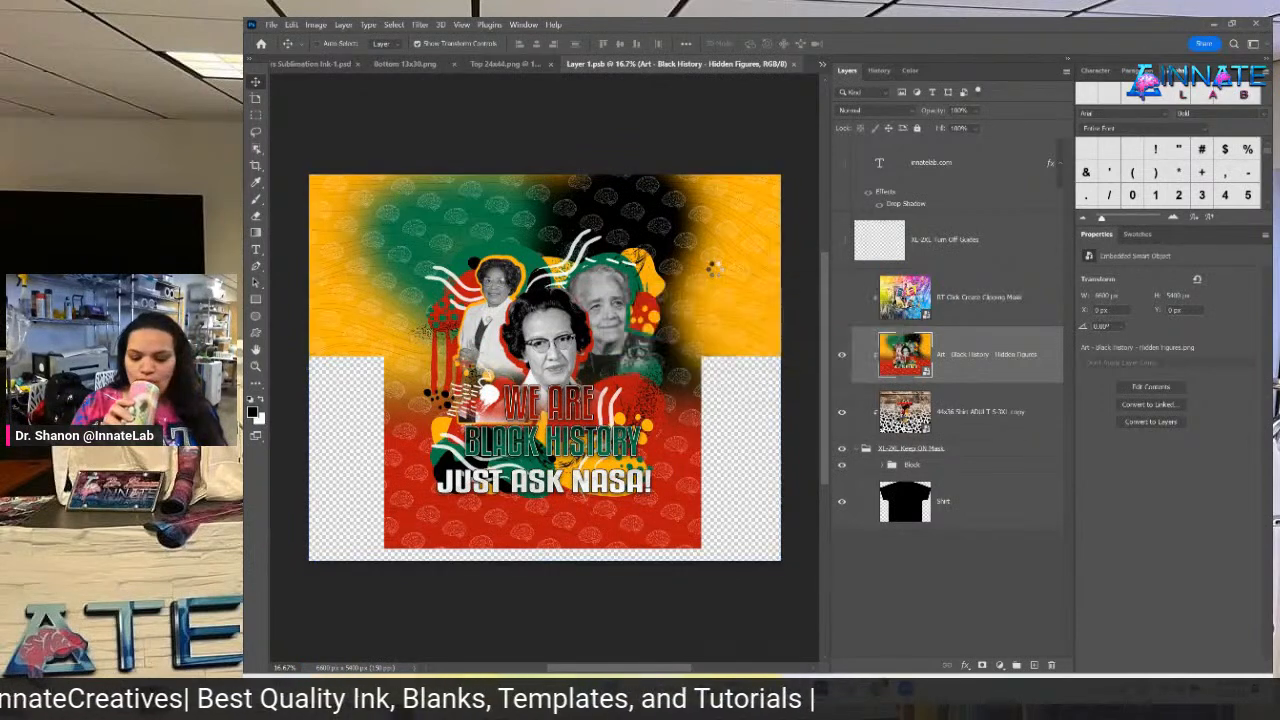
key(ctrl+w)
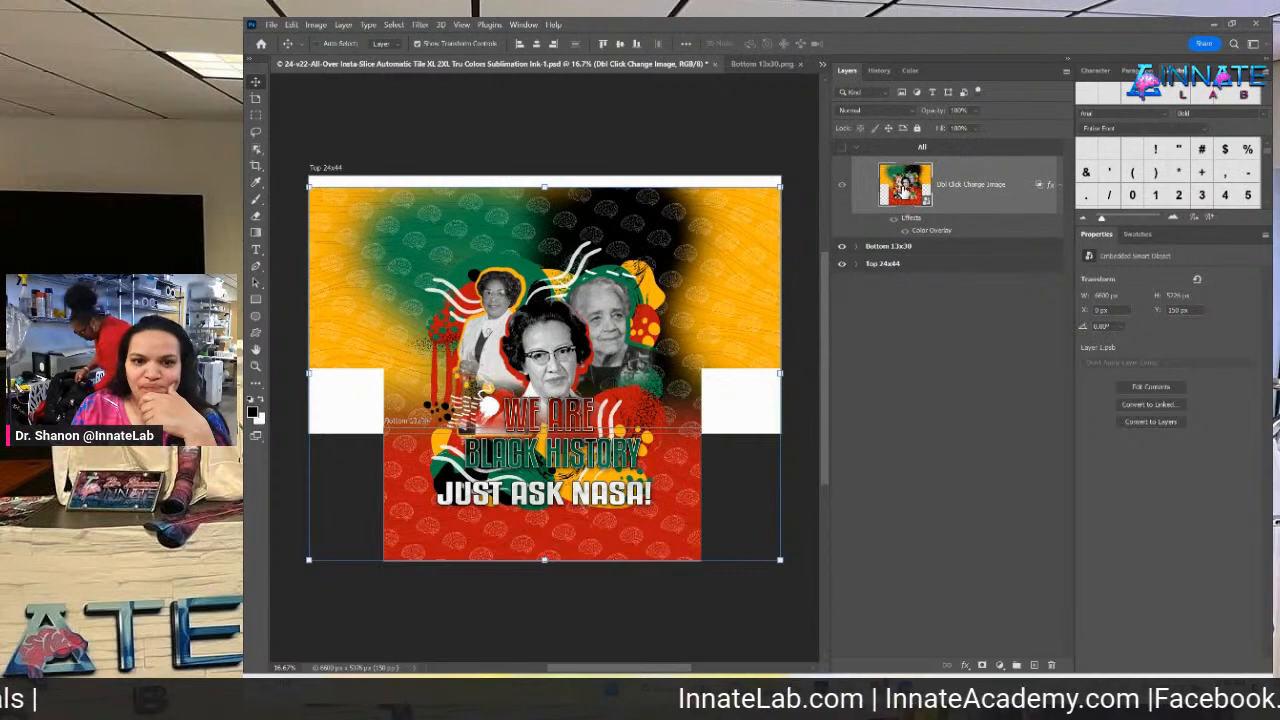
Quick-export the Bottom 13x30 artboard to Downloads as a PNG named Bottom 13x30-2, without replacing the existing file.
right_click(933, 250)
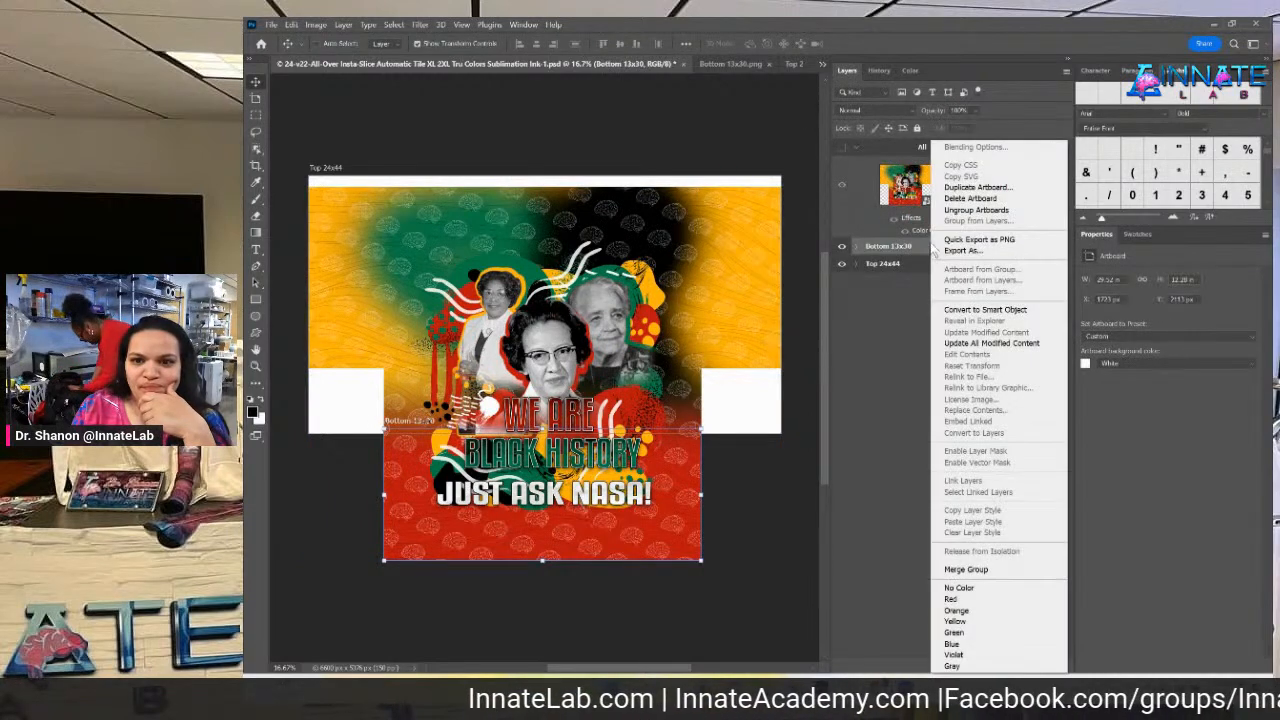
click(957, 239)
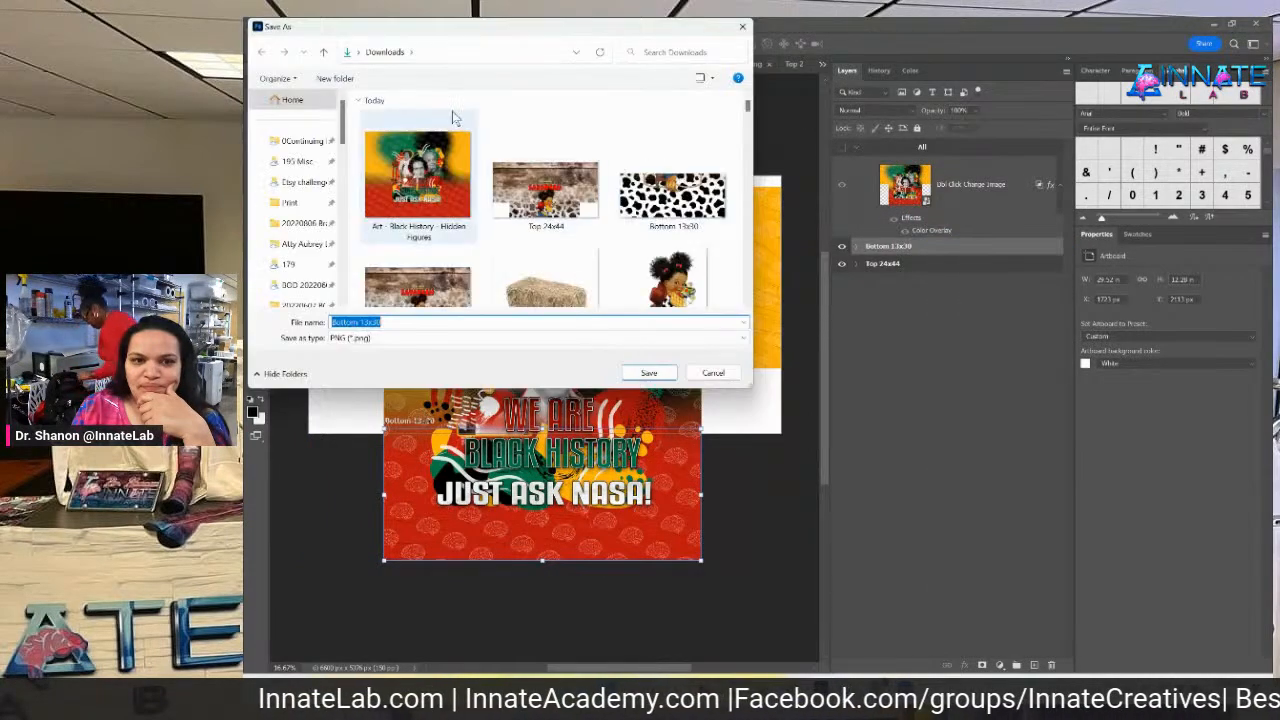
click(649, 372)
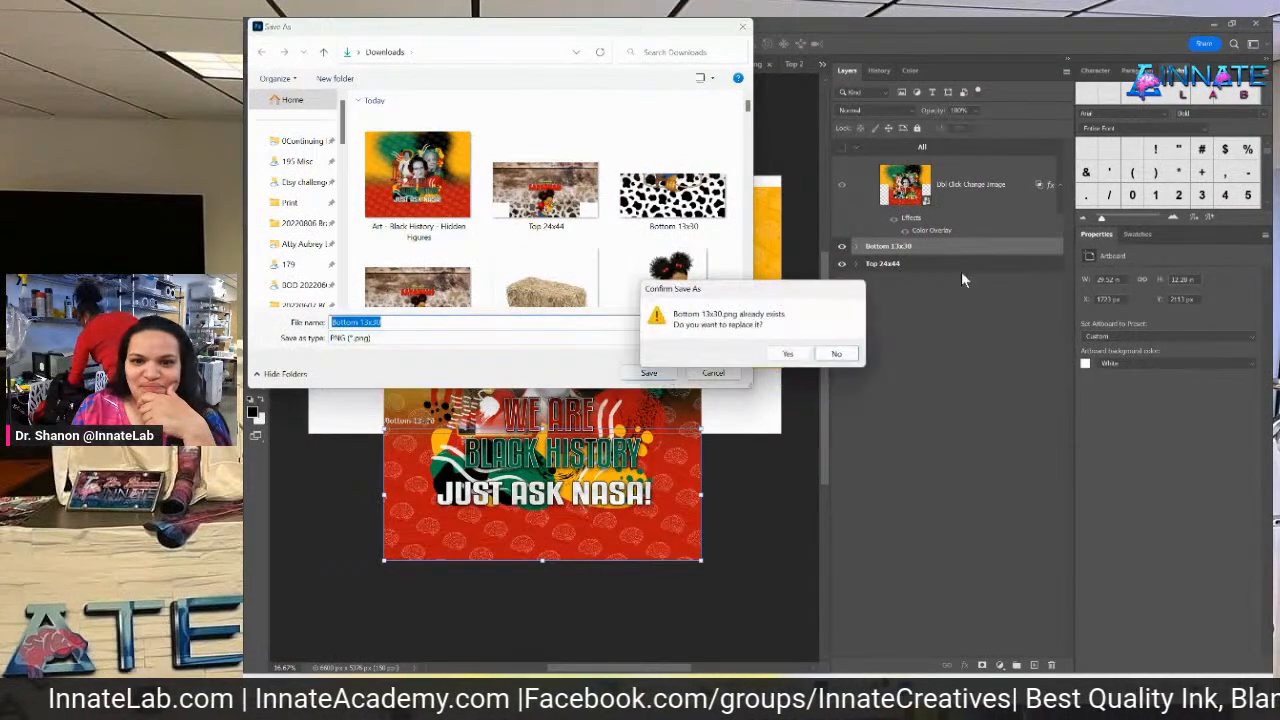
click(835, 353)
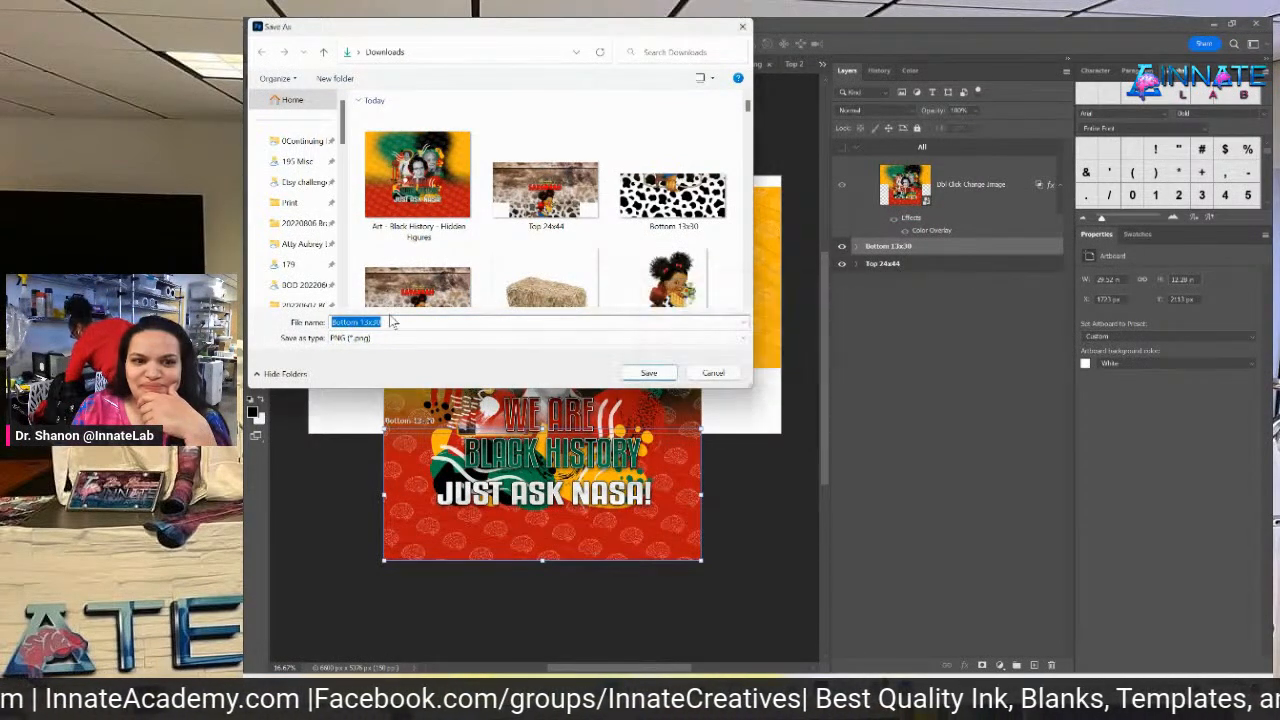
click(399, 323)
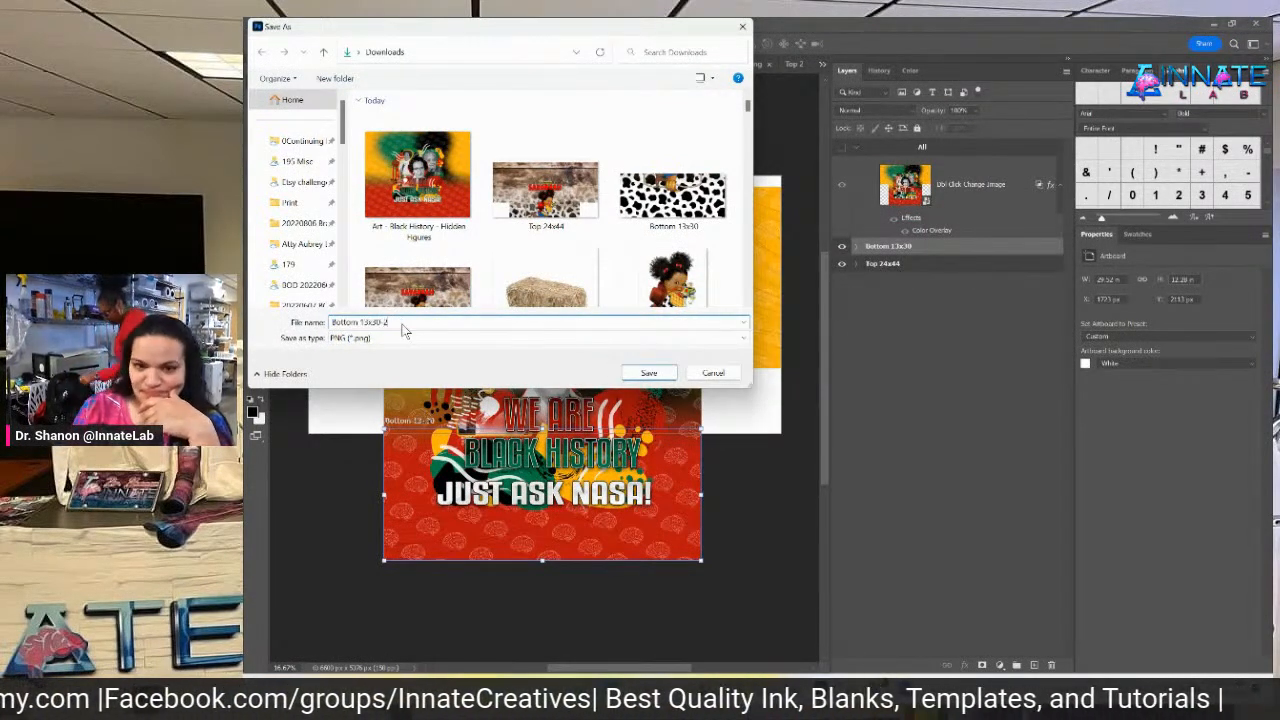
key(Return)
Quick-export the Top 24x44 artboard to Downloads as a PNG named Top 24x44-2.
click(908, 266)
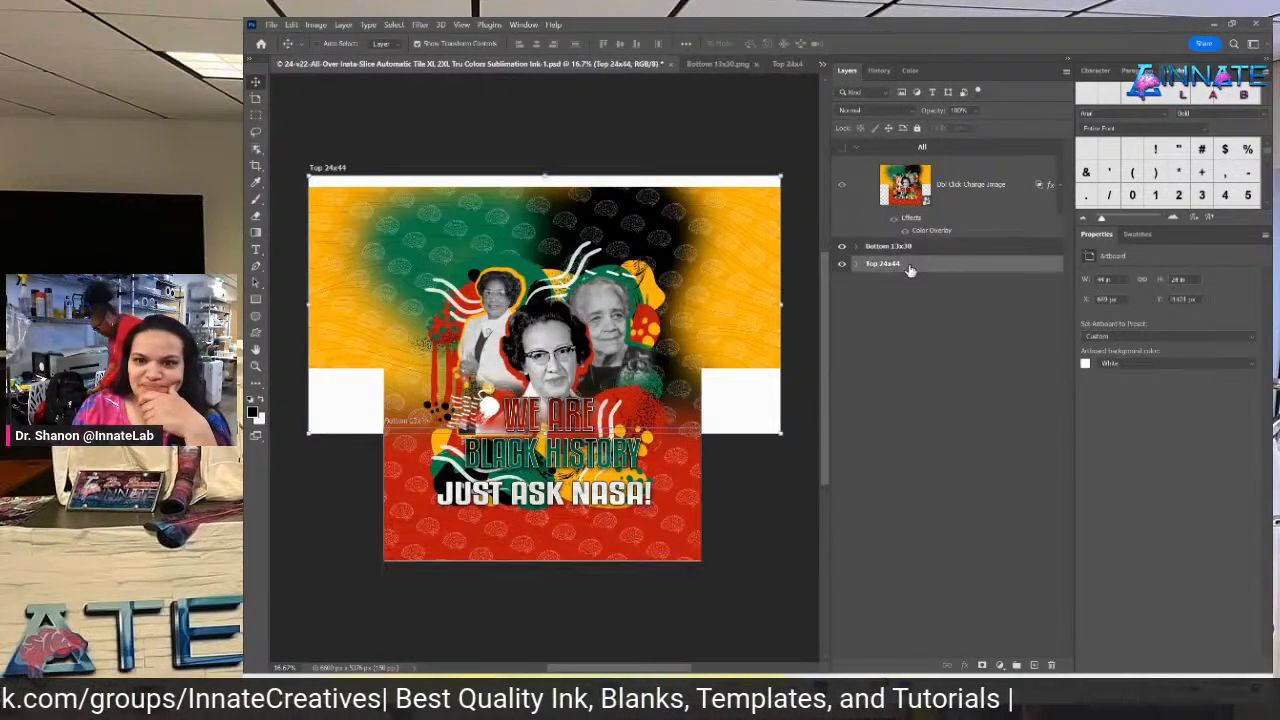
right_click(908, 266)
click(999, 241)
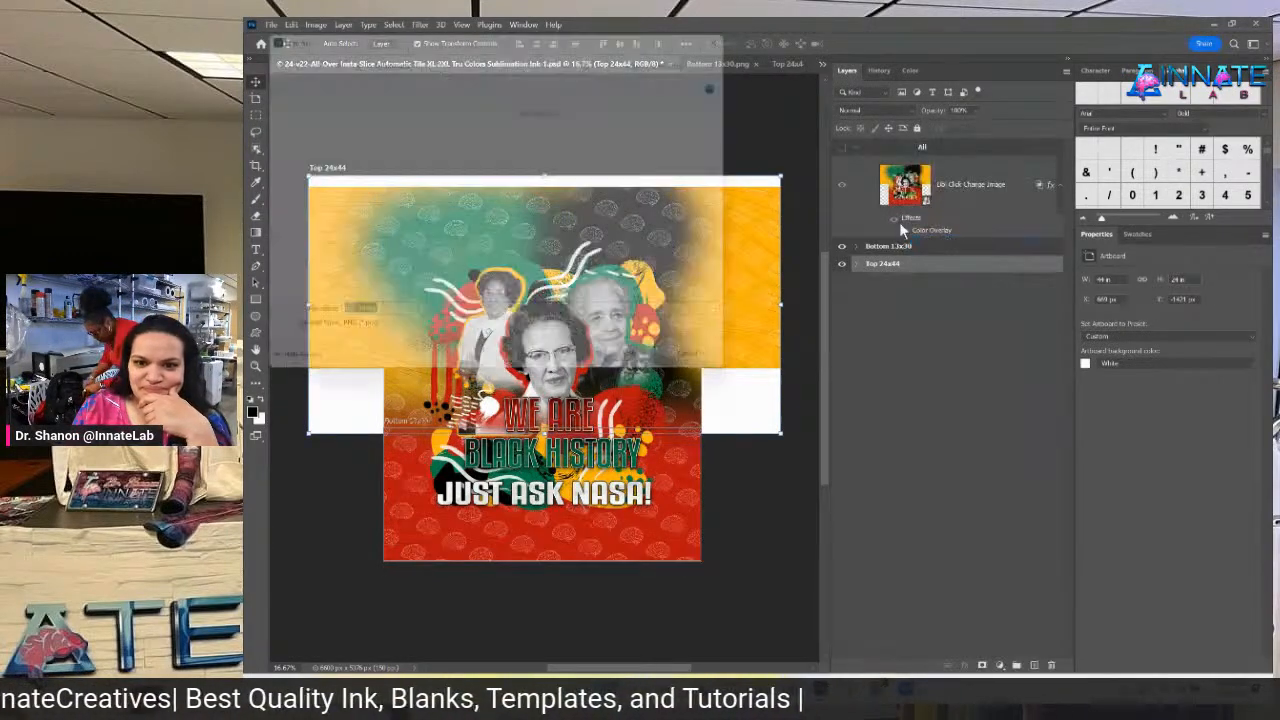
click(465, 322)
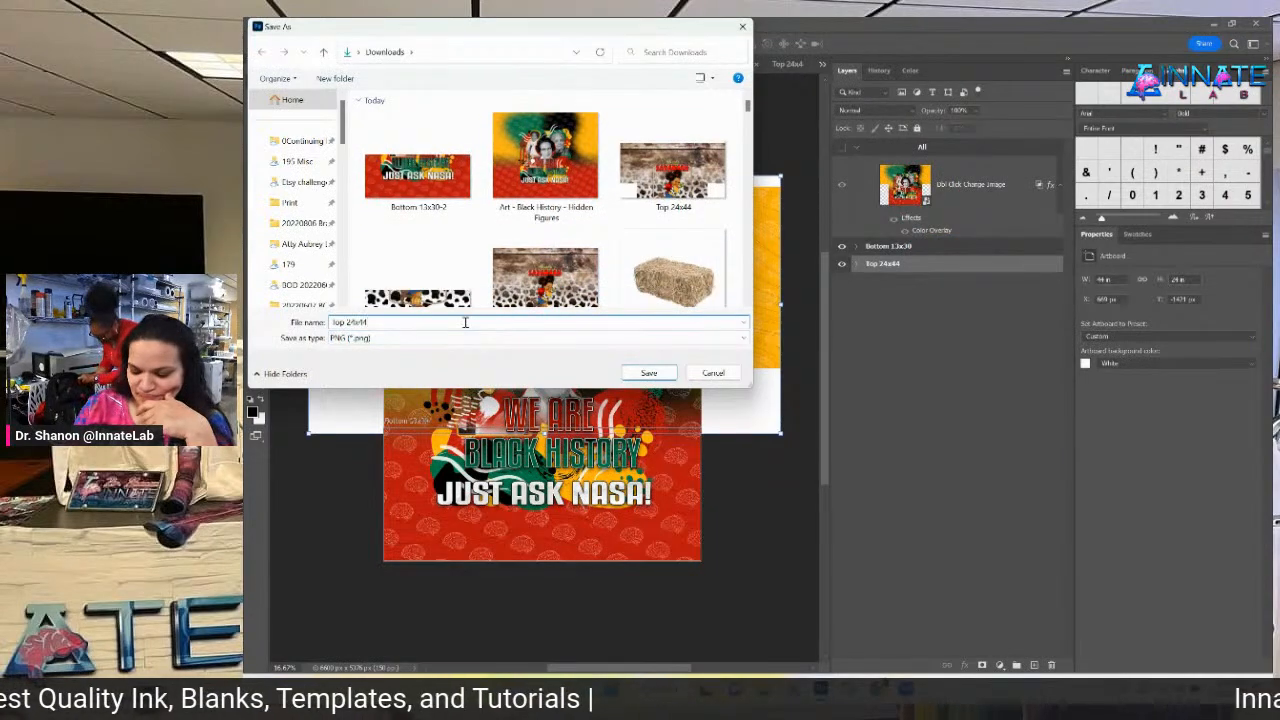
key(Return)
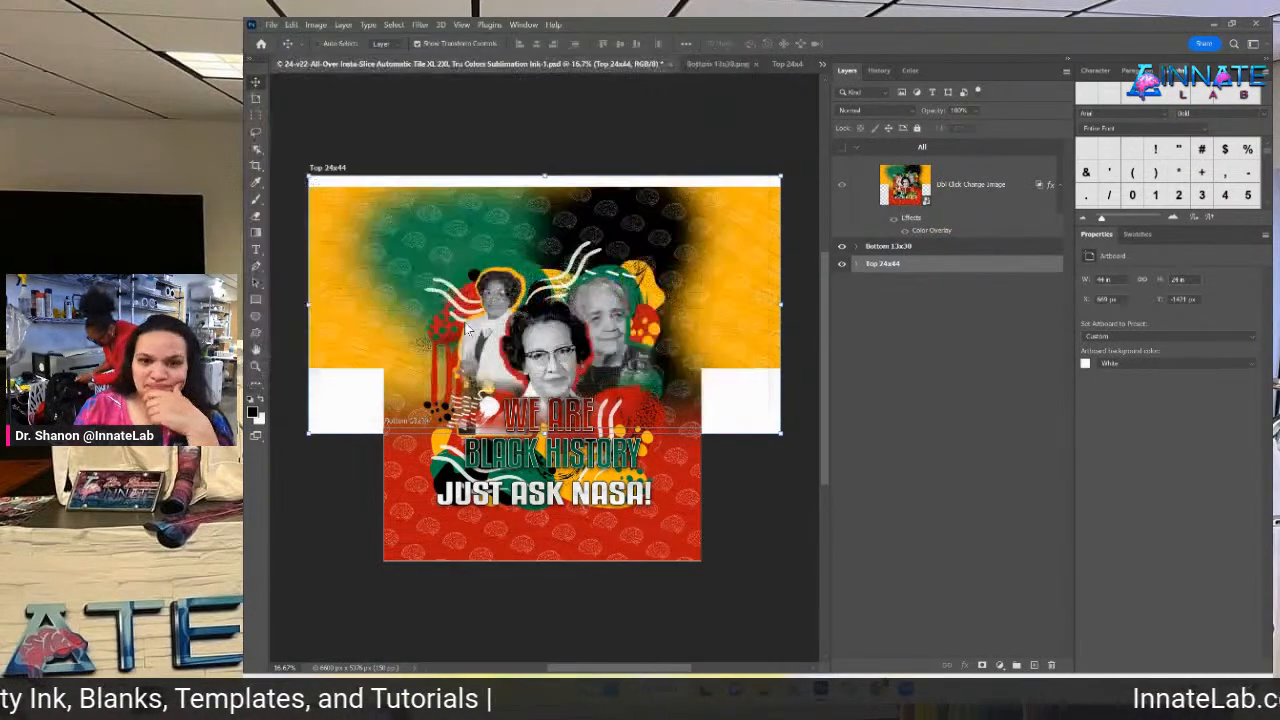
Bring up the Top 24x44.png document and place Top 24x44-2 from Downloads as an embedded image over the cowgirl artwork.
click(718, 64)
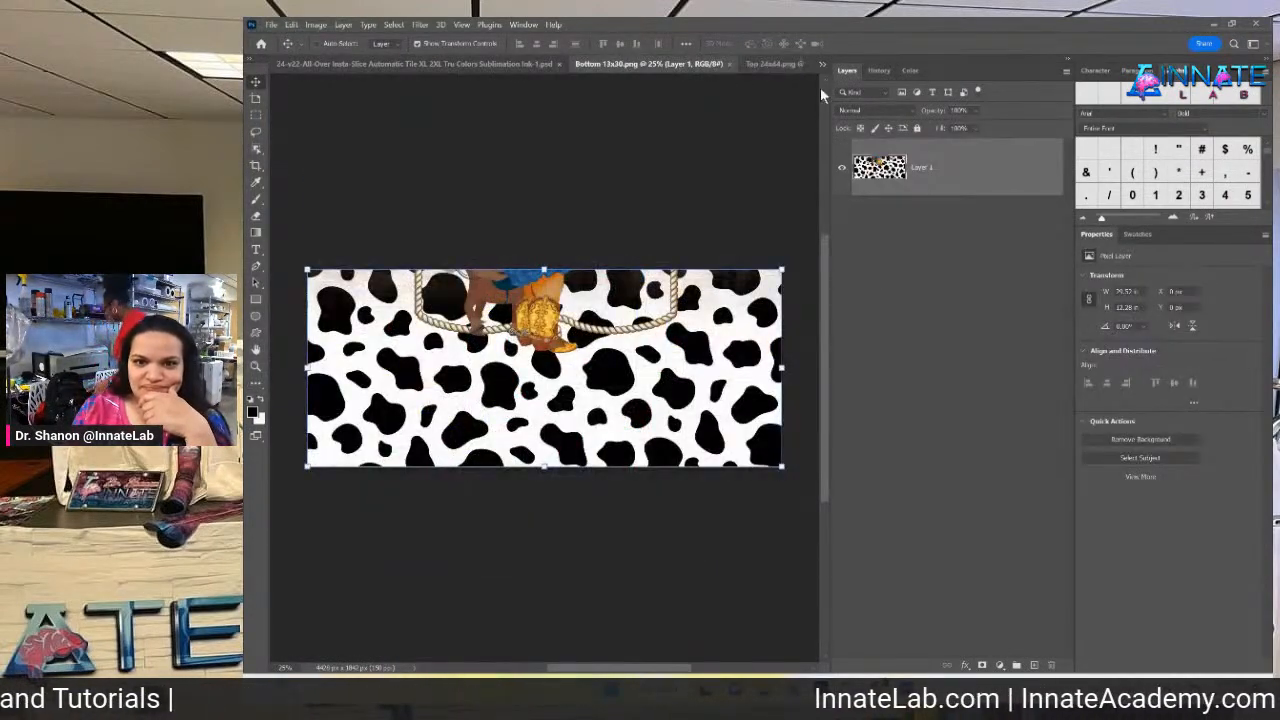
click(772, 65)
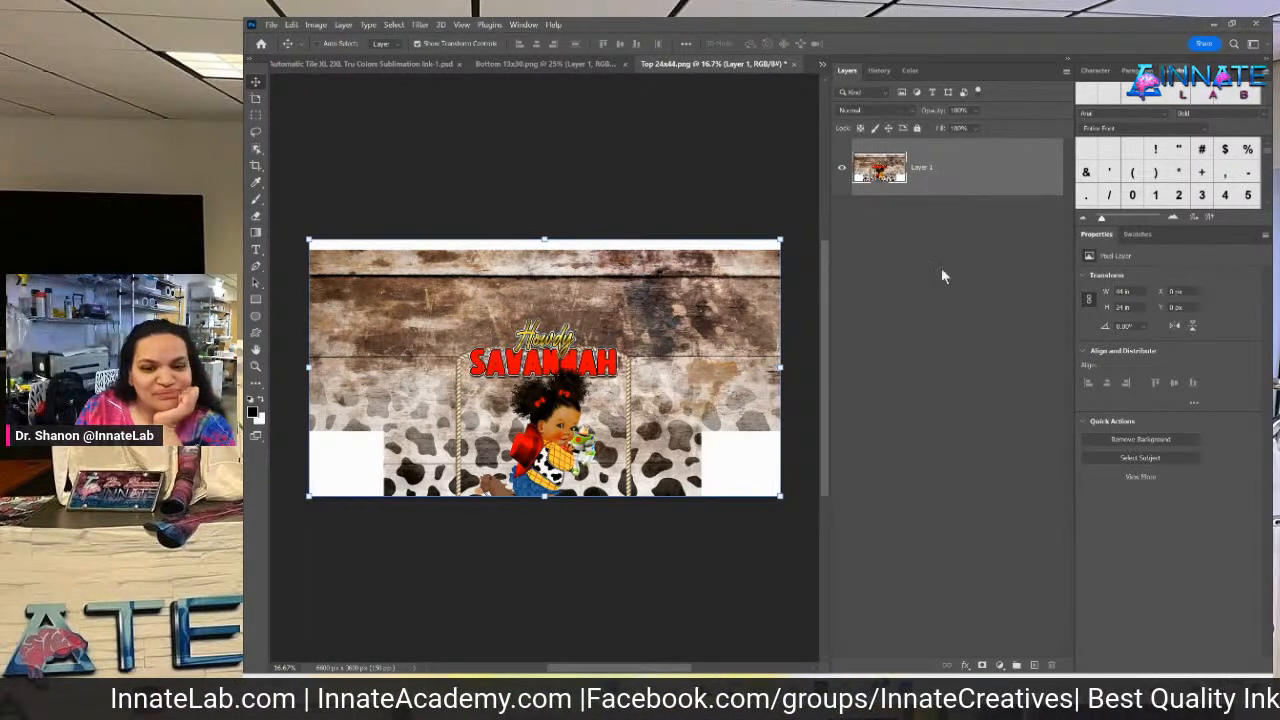
mouse_move(763, 705)
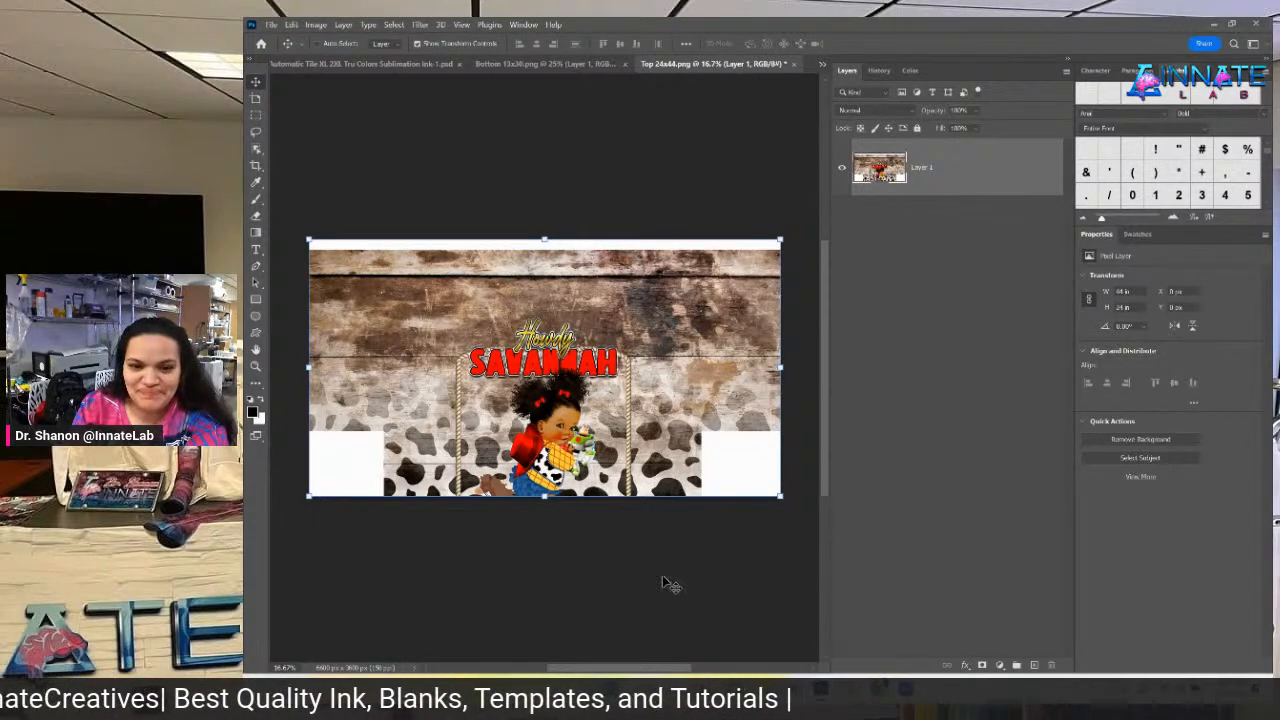
click(271, 25)
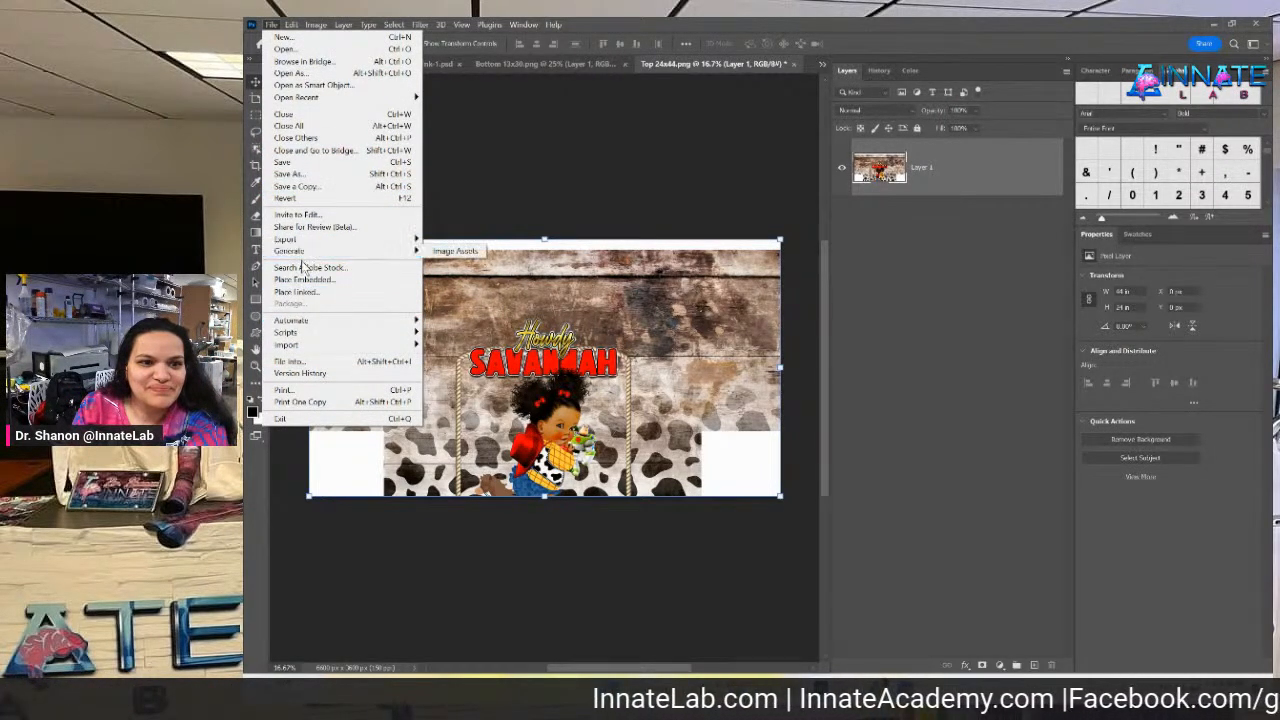
click(302, 279)
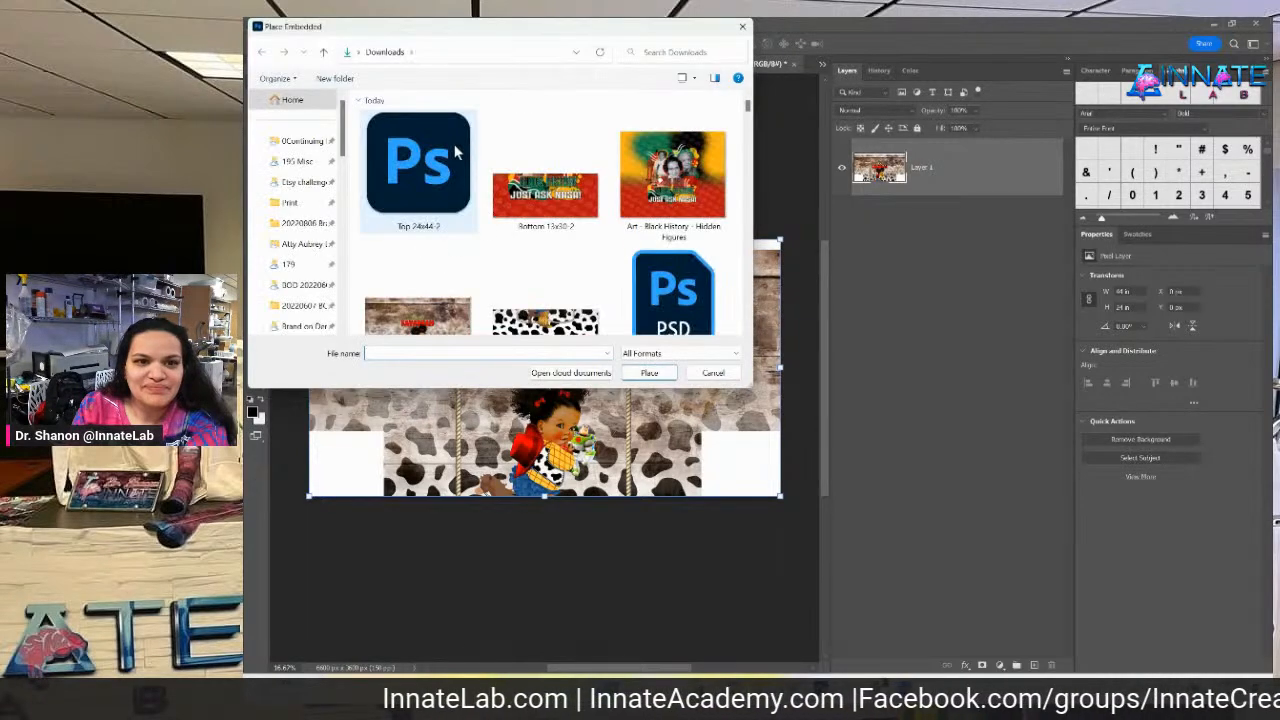
click(428, 182)
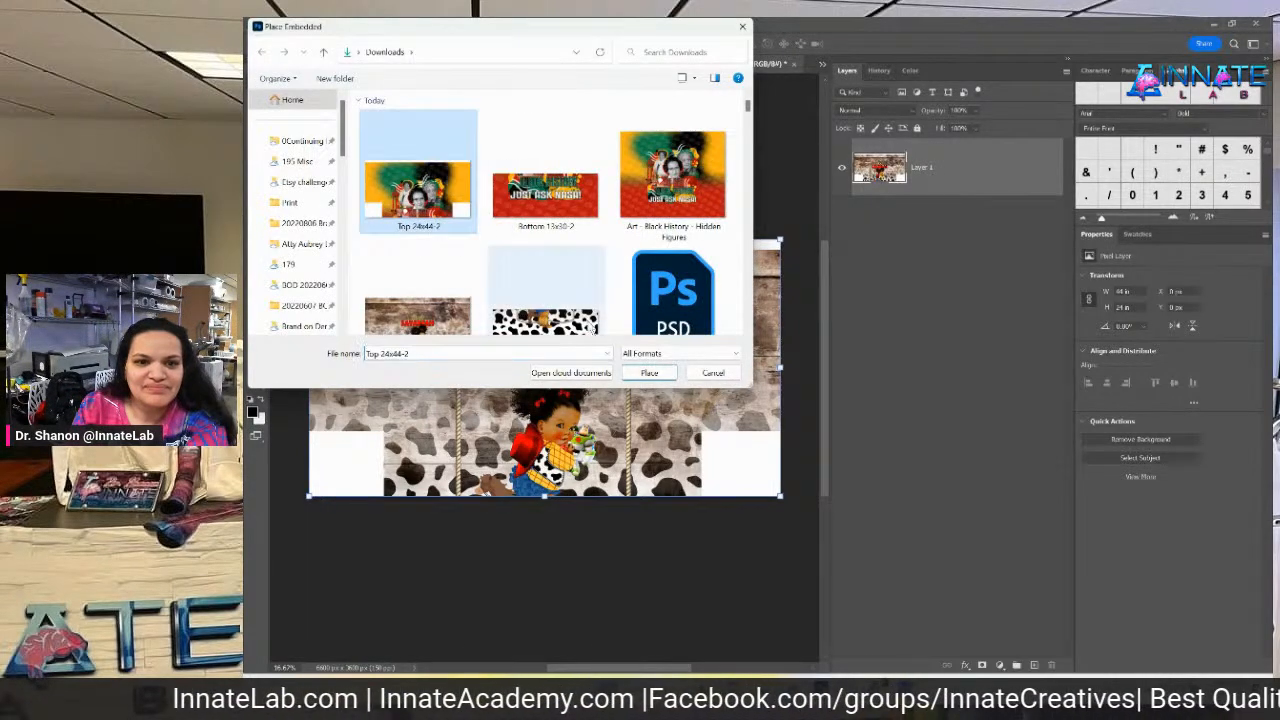
click(649, 372)
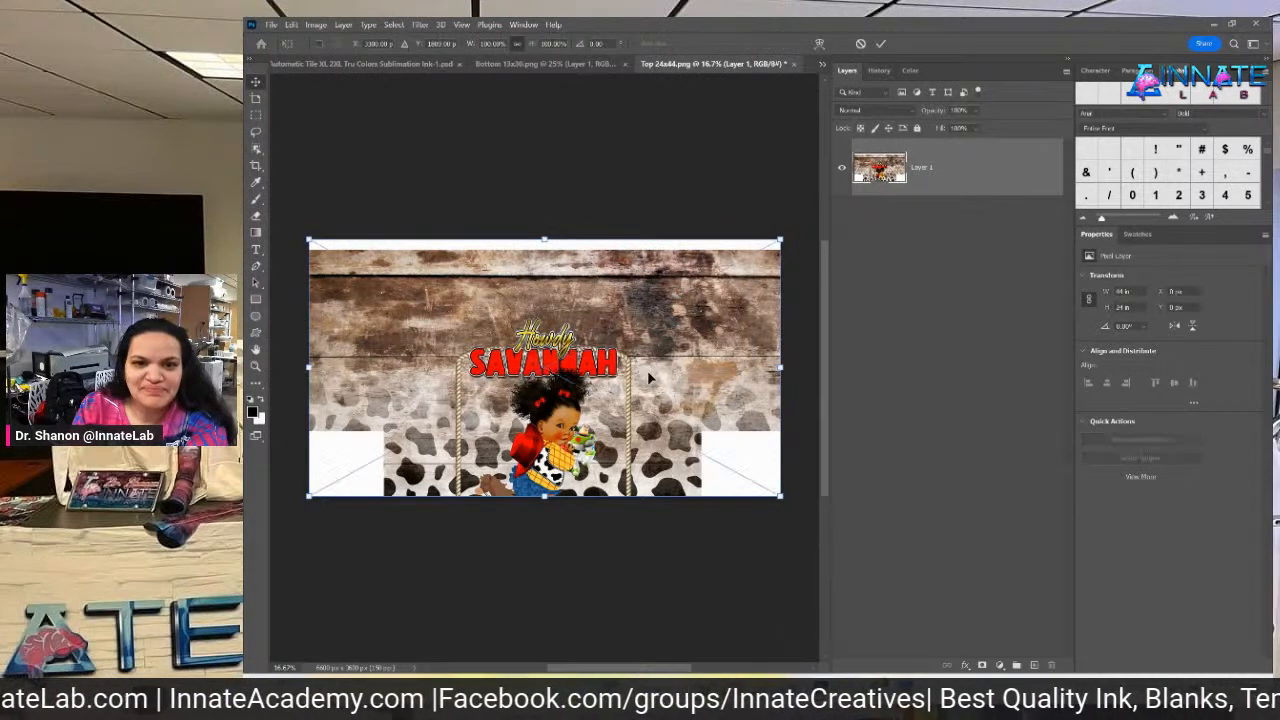
key(Return)
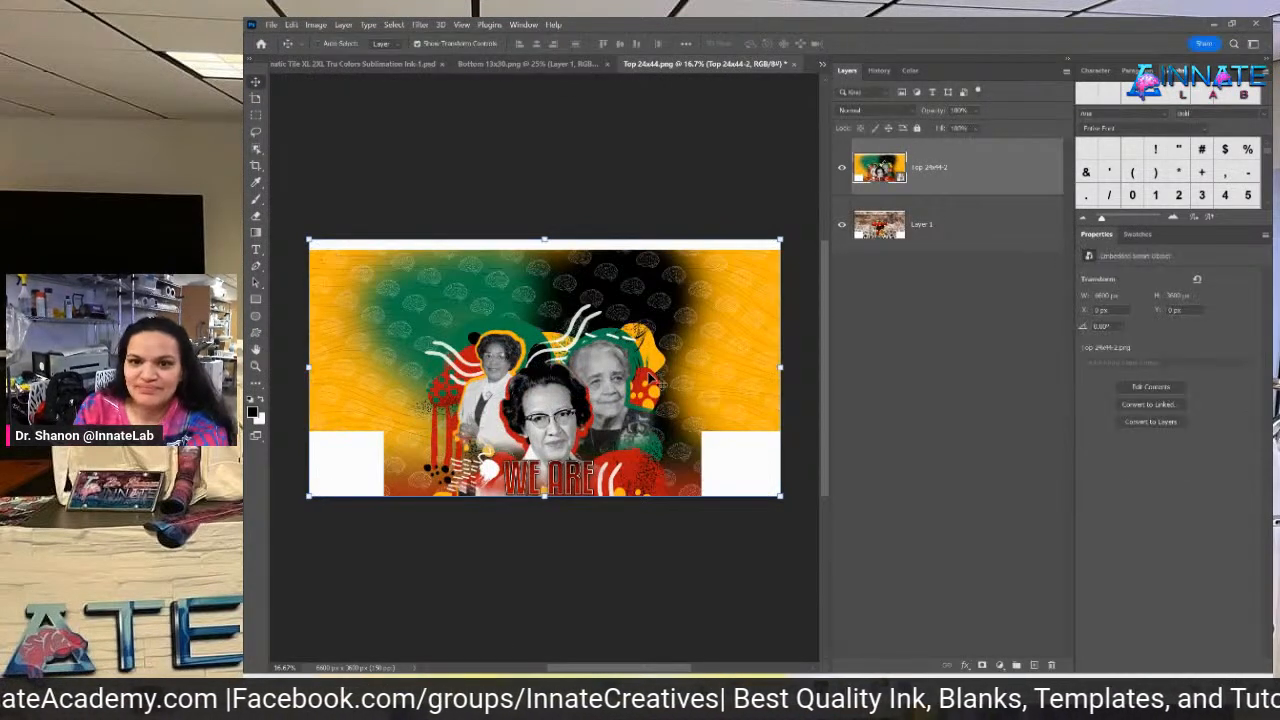
Print Top 24x44.png on the EPSON SC-F500 Series, suppressing further clipping warnings and approving the Epson print preview.
click(270, 30)
click(365, 395)
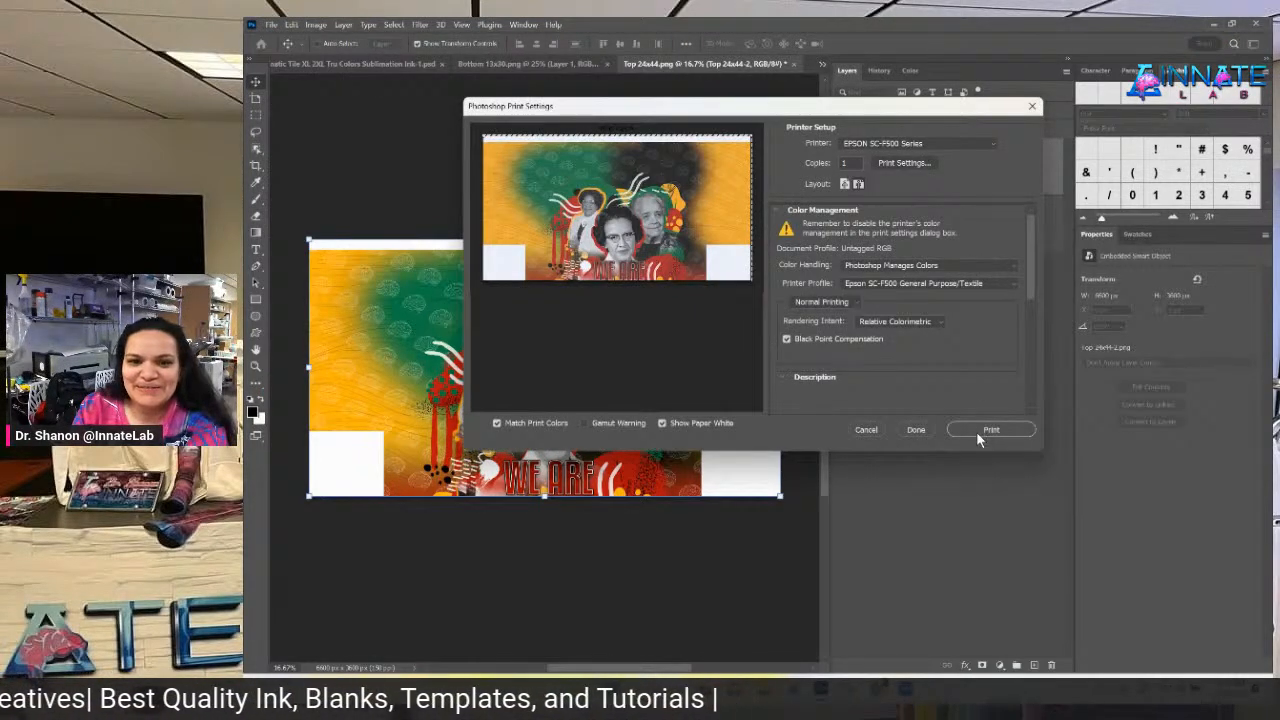
click(978, 437)
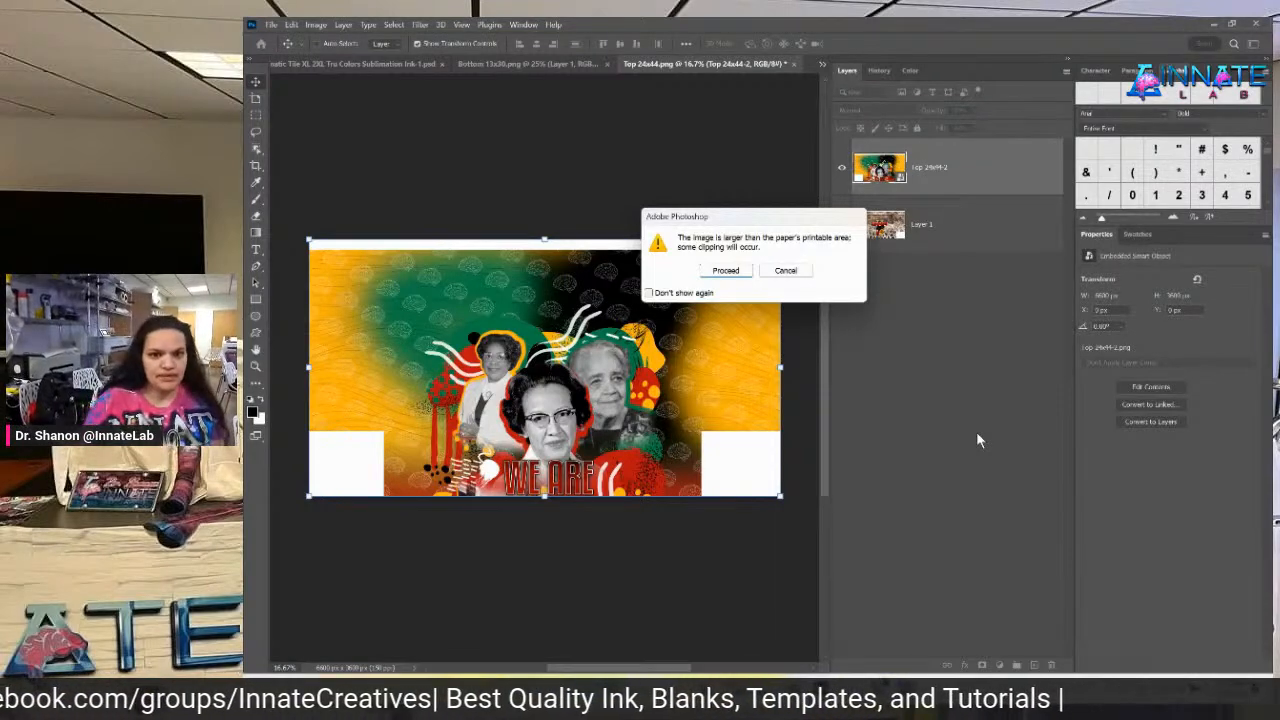
click(686, 293)
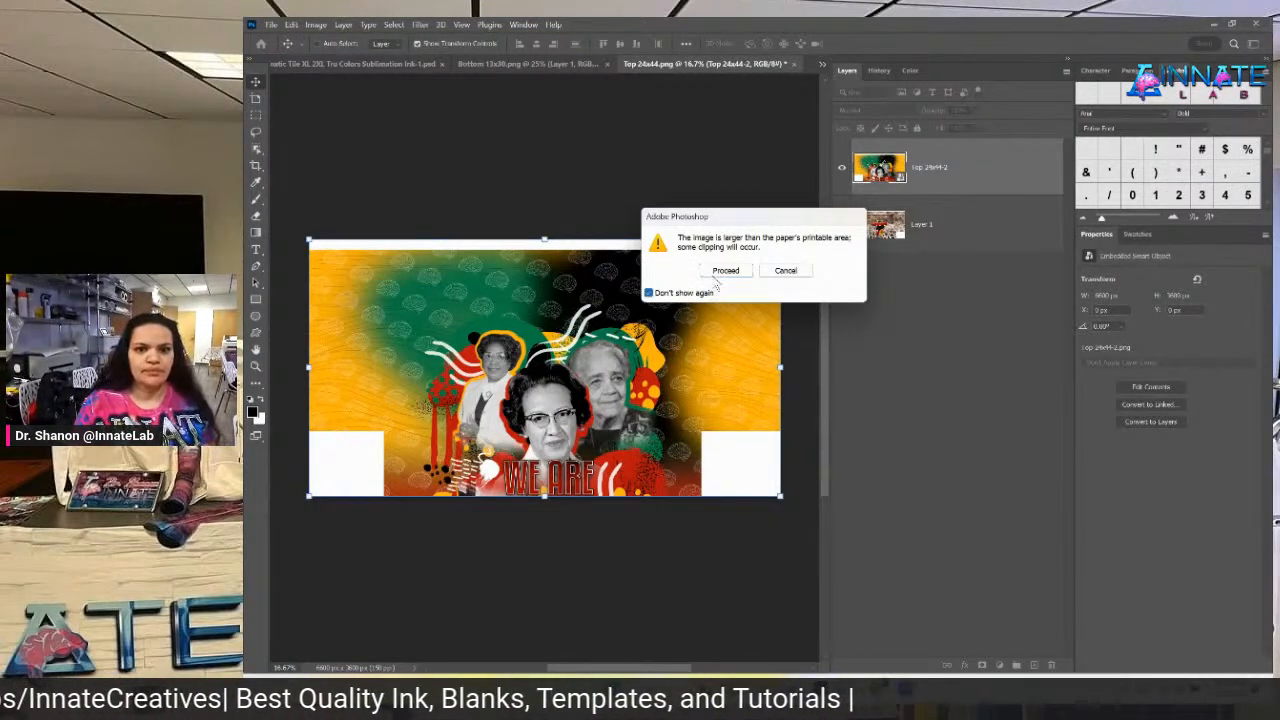
click(724, 271)
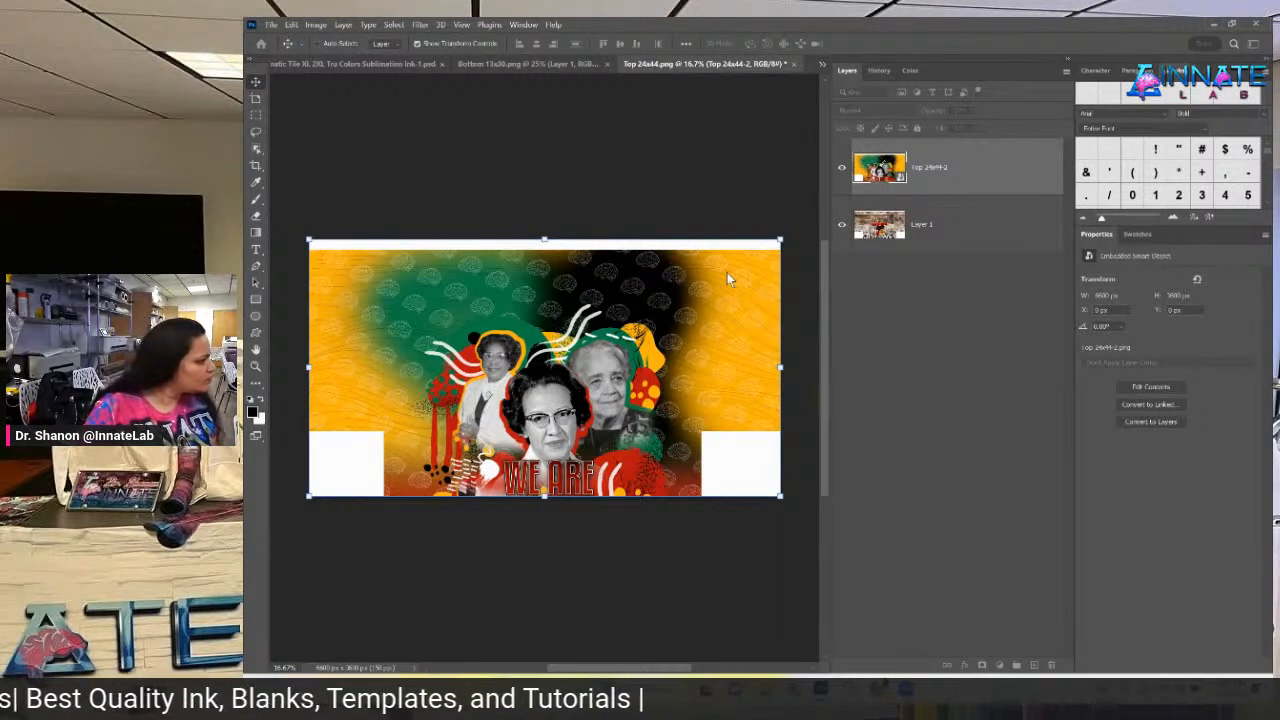
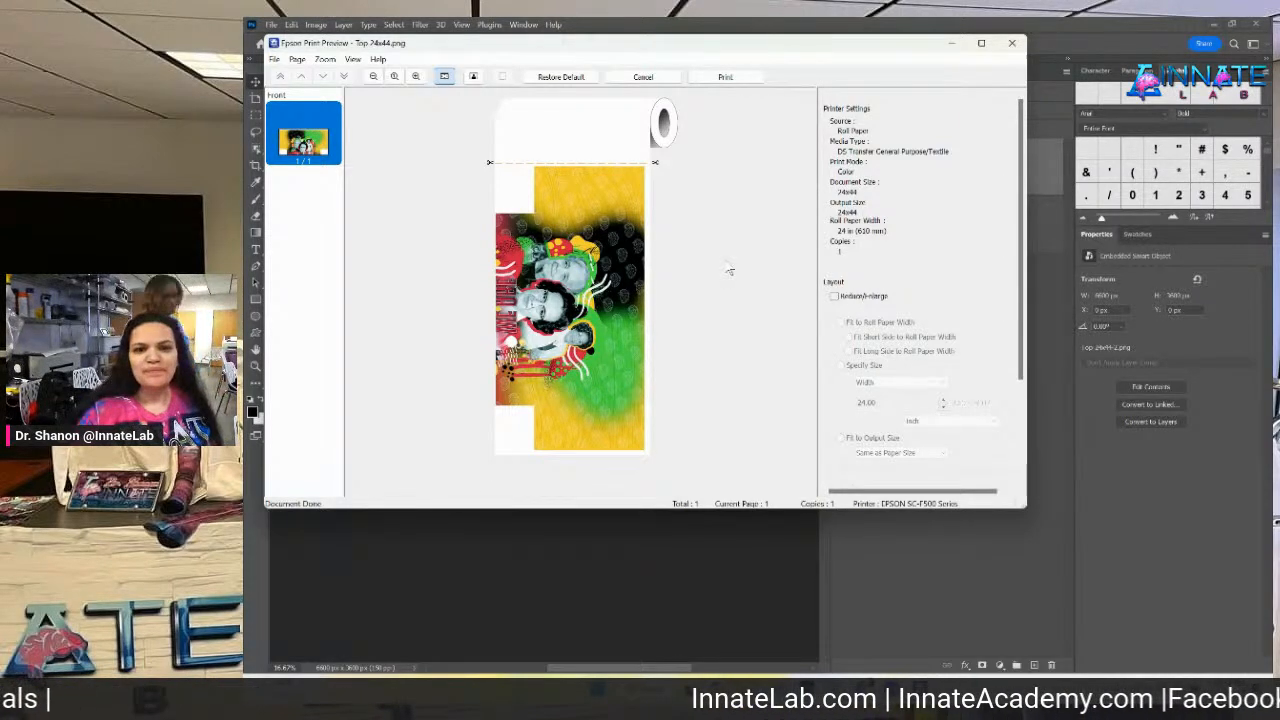
click(725, 77)
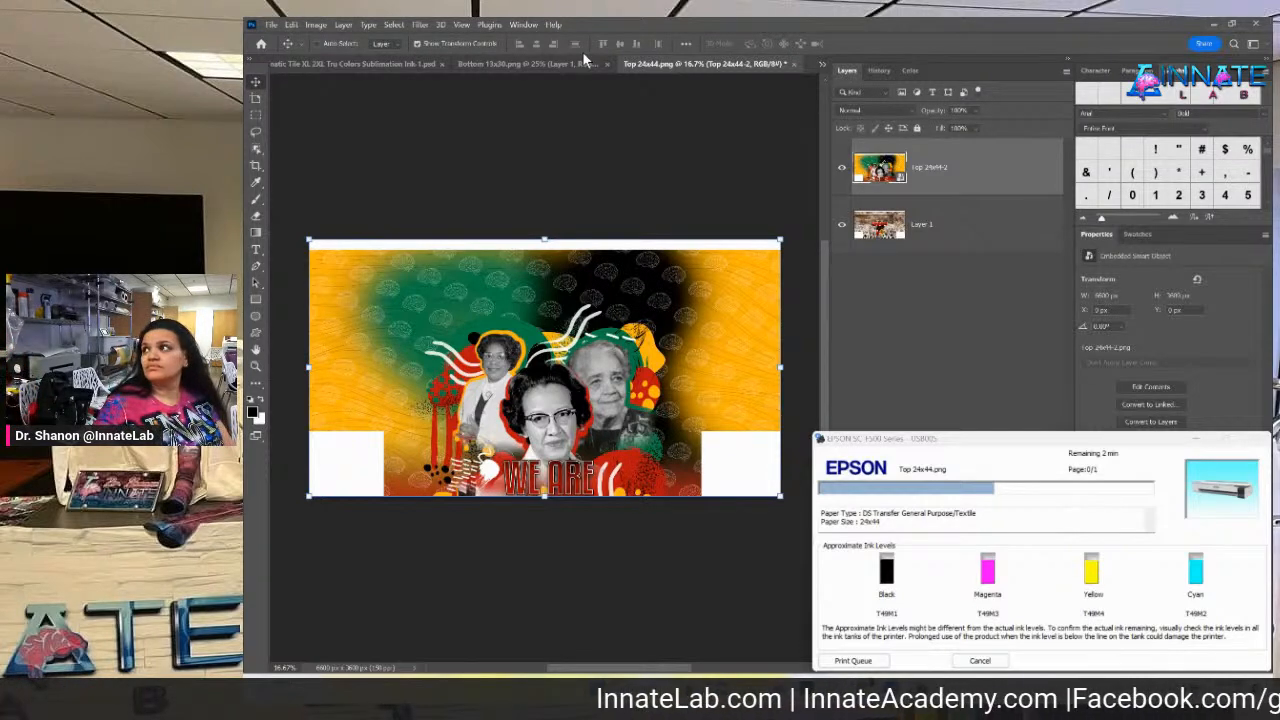
click(313, 24)
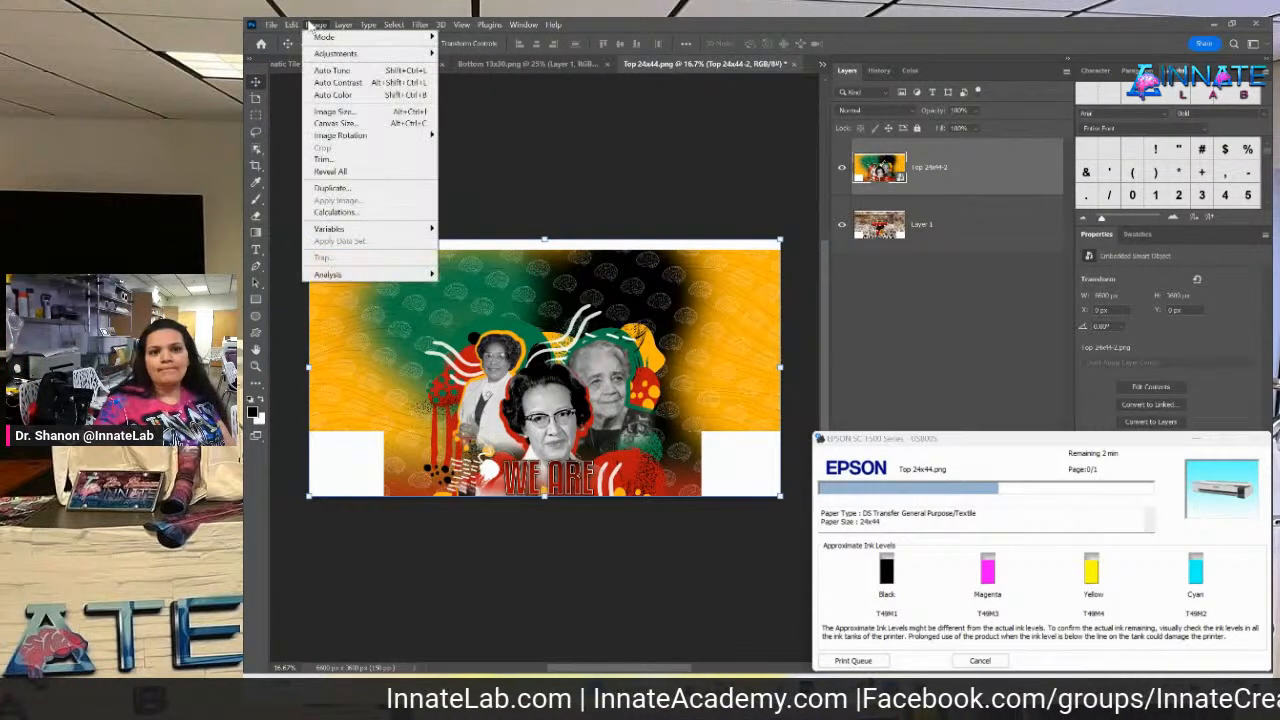
click(338, 111)
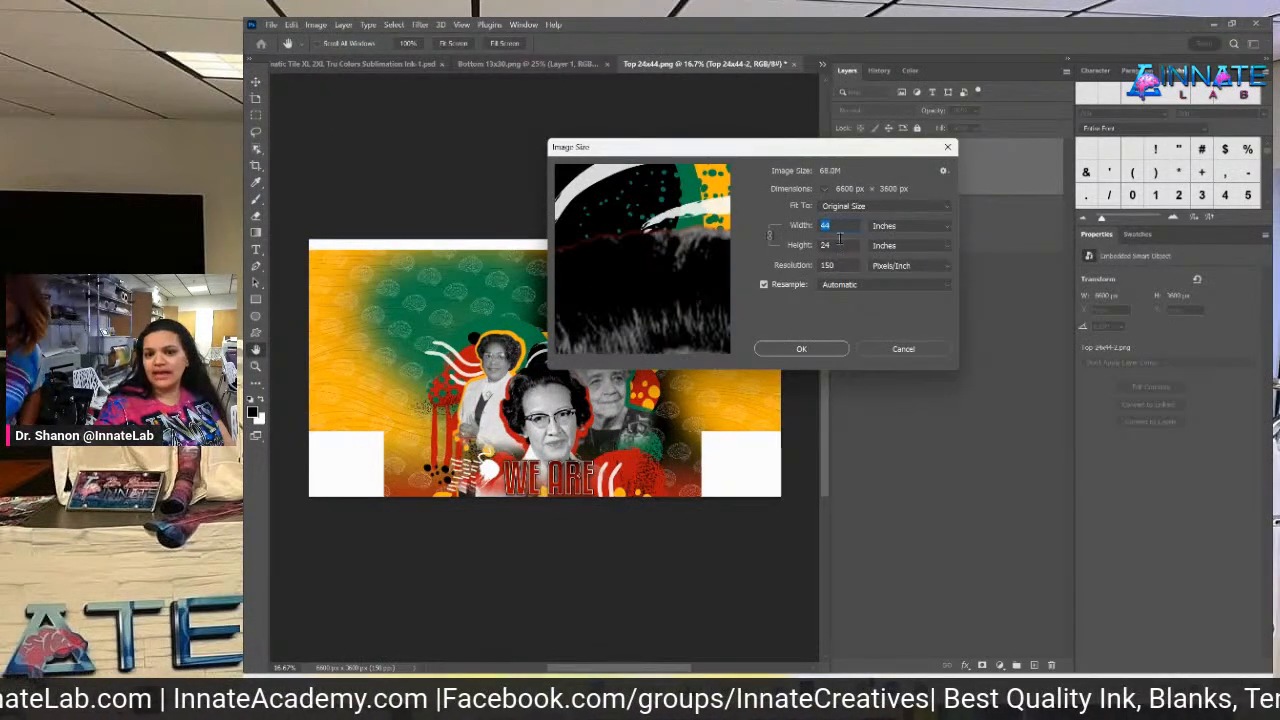
click(830, 265)
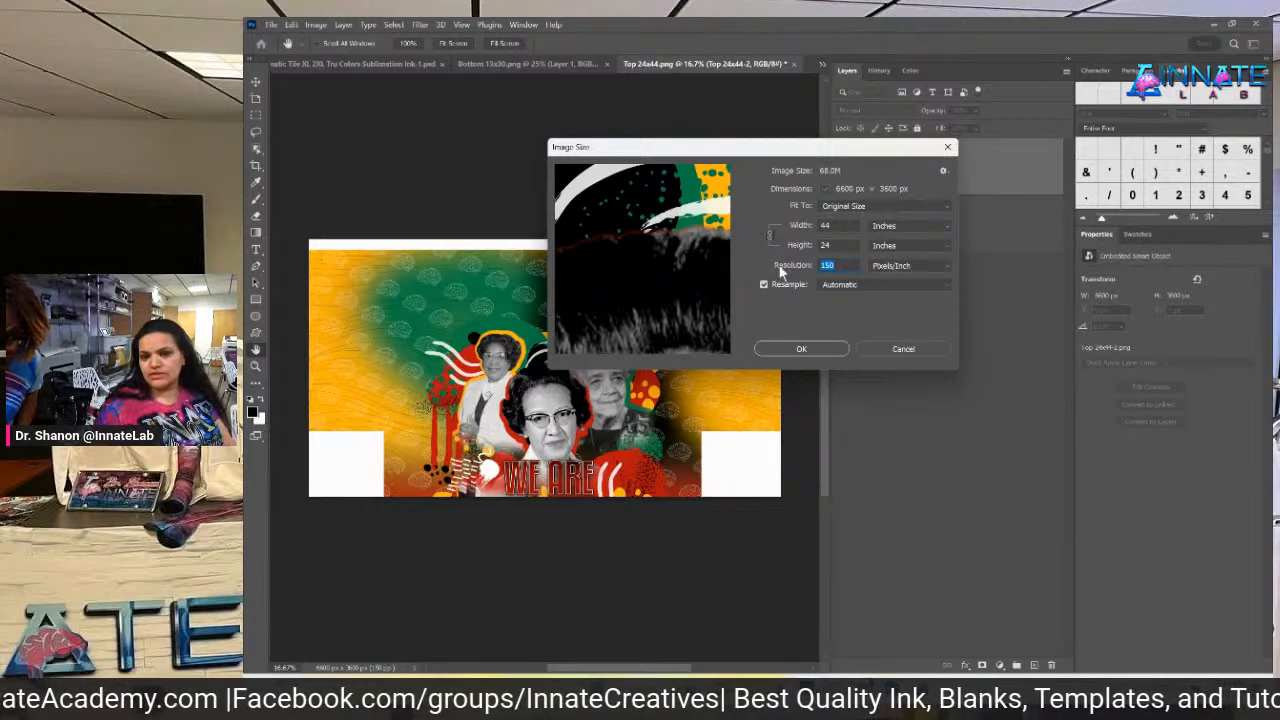
text(300)
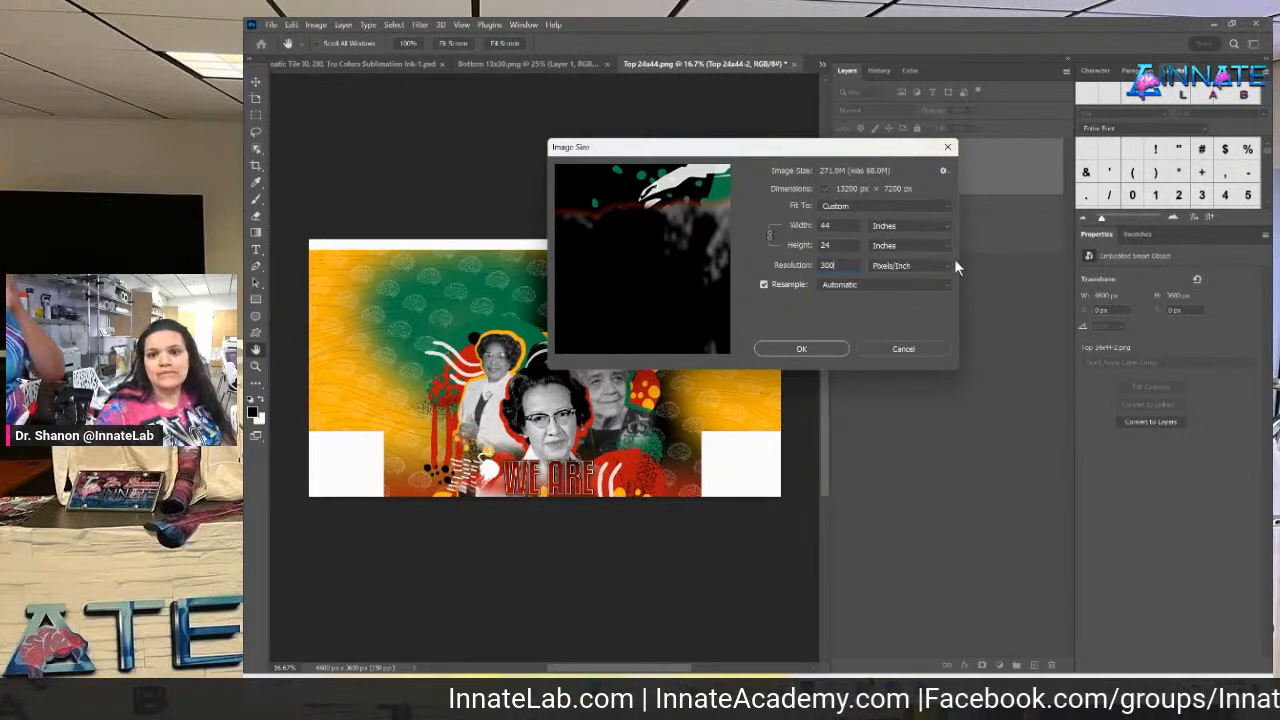
click(903, 349)
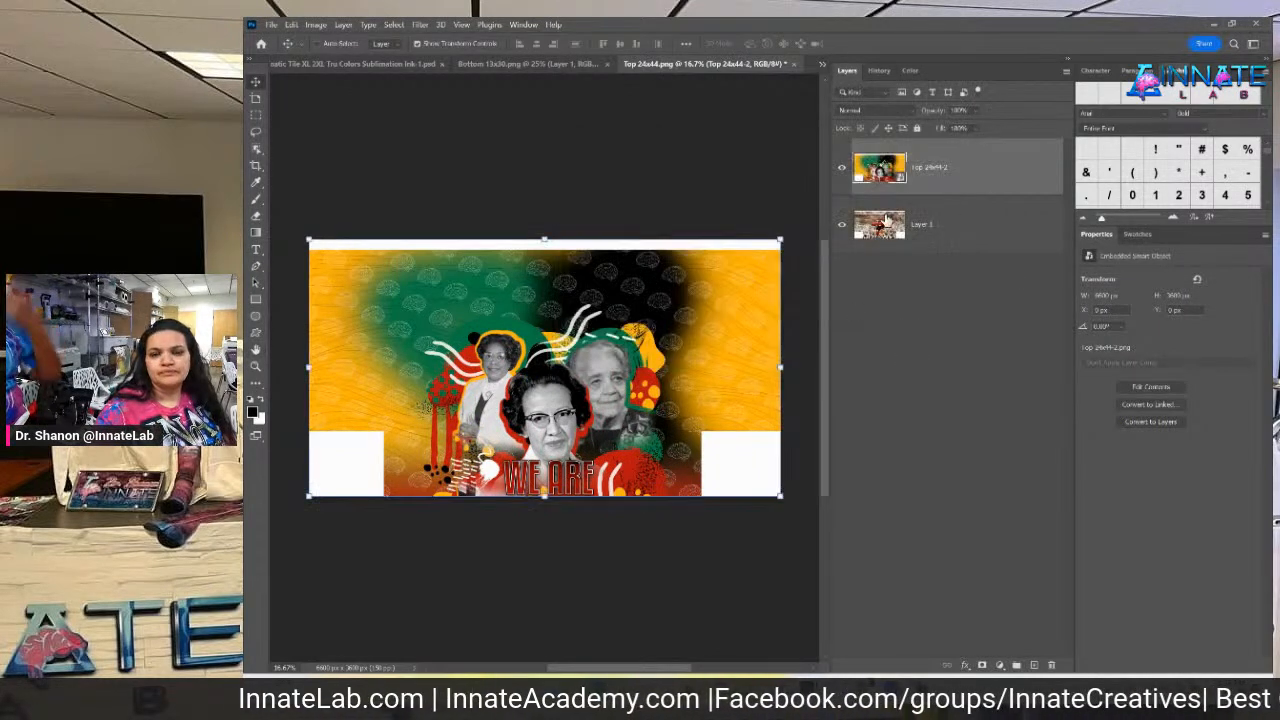
Place Bottom 13x30-2 from Downloads as an embedded image in the Top 24x44.png document.
click(950, 340)
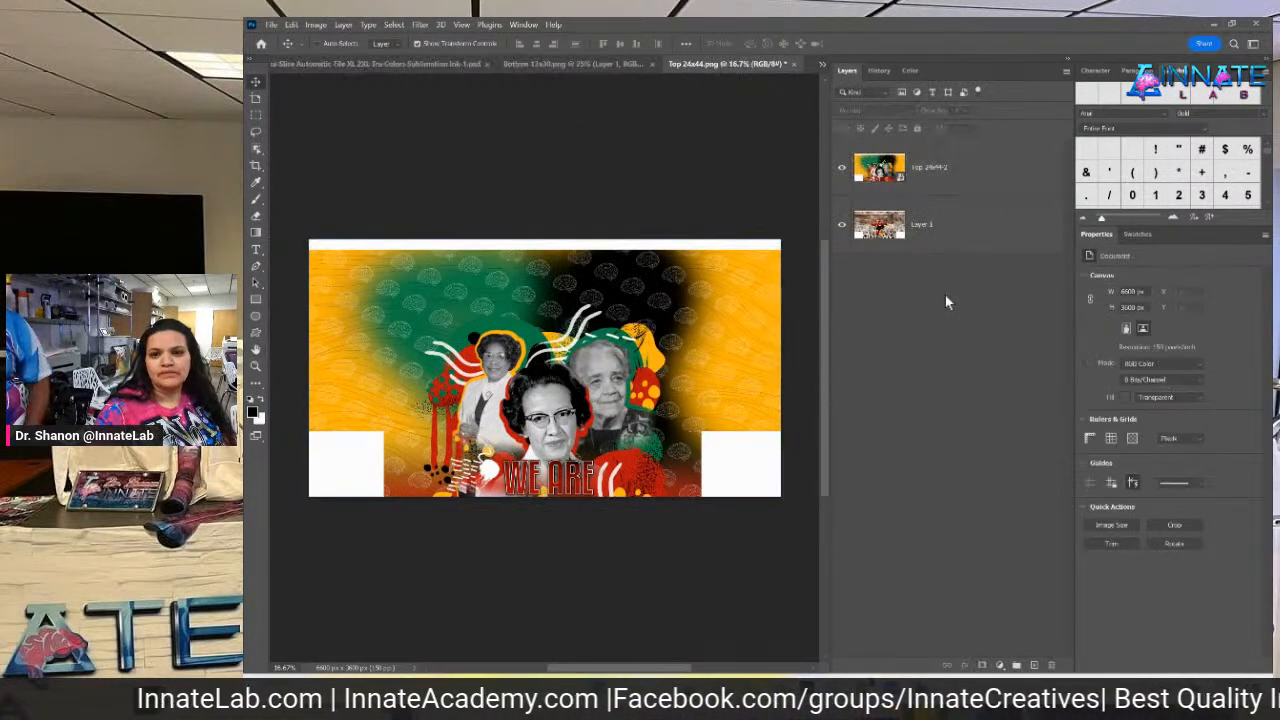
click(612, 66)
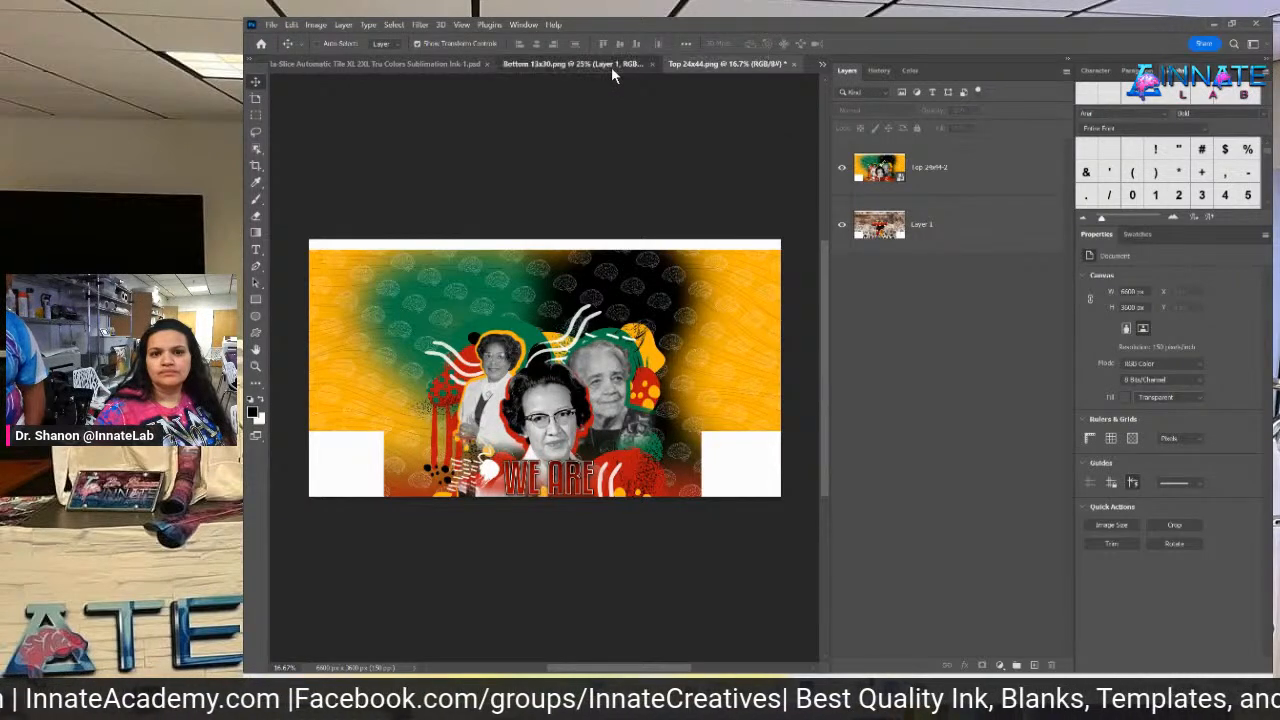
click(757, 60)
click(271, 25)
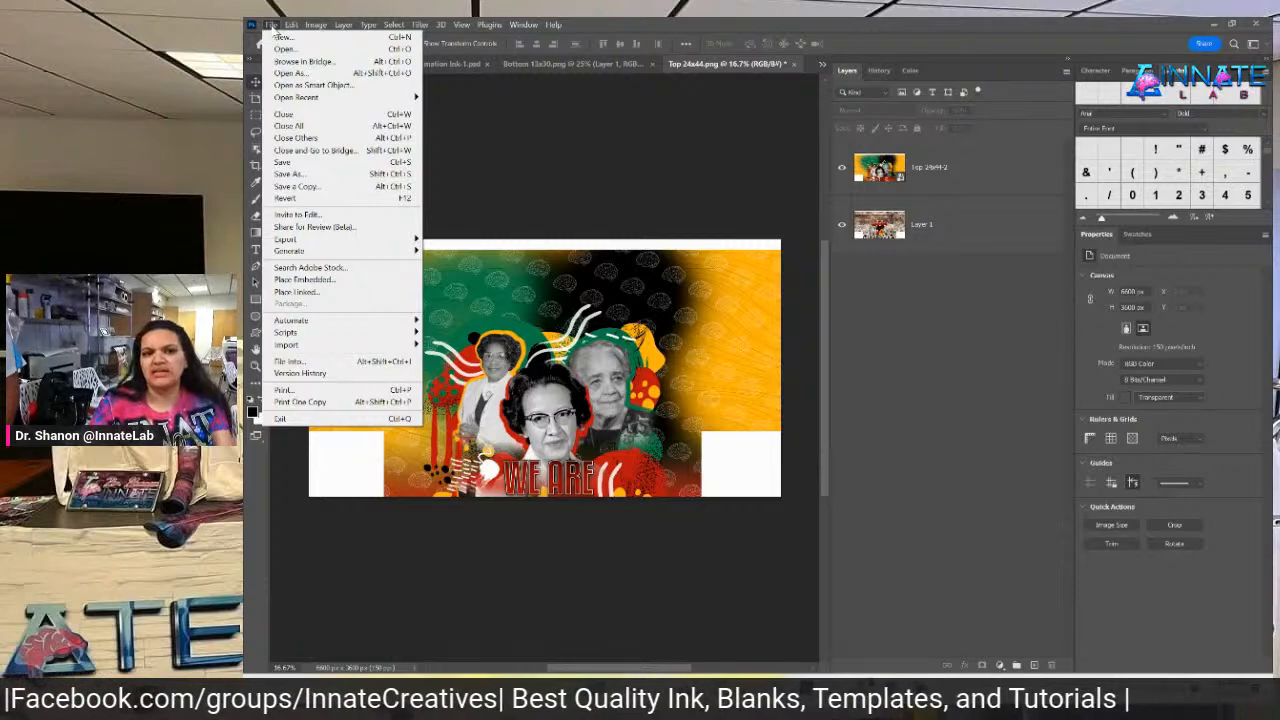
click(330, 280)
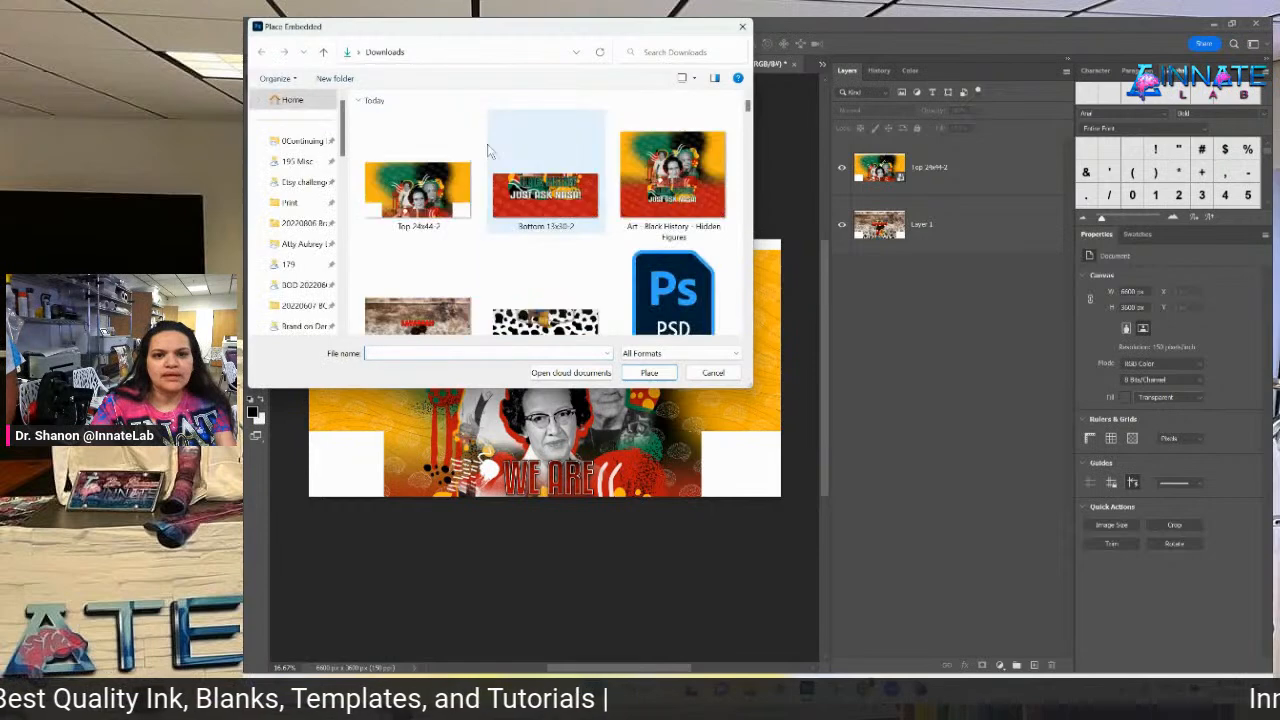
click(525, 205)
scroll(529, 259, down, 1)
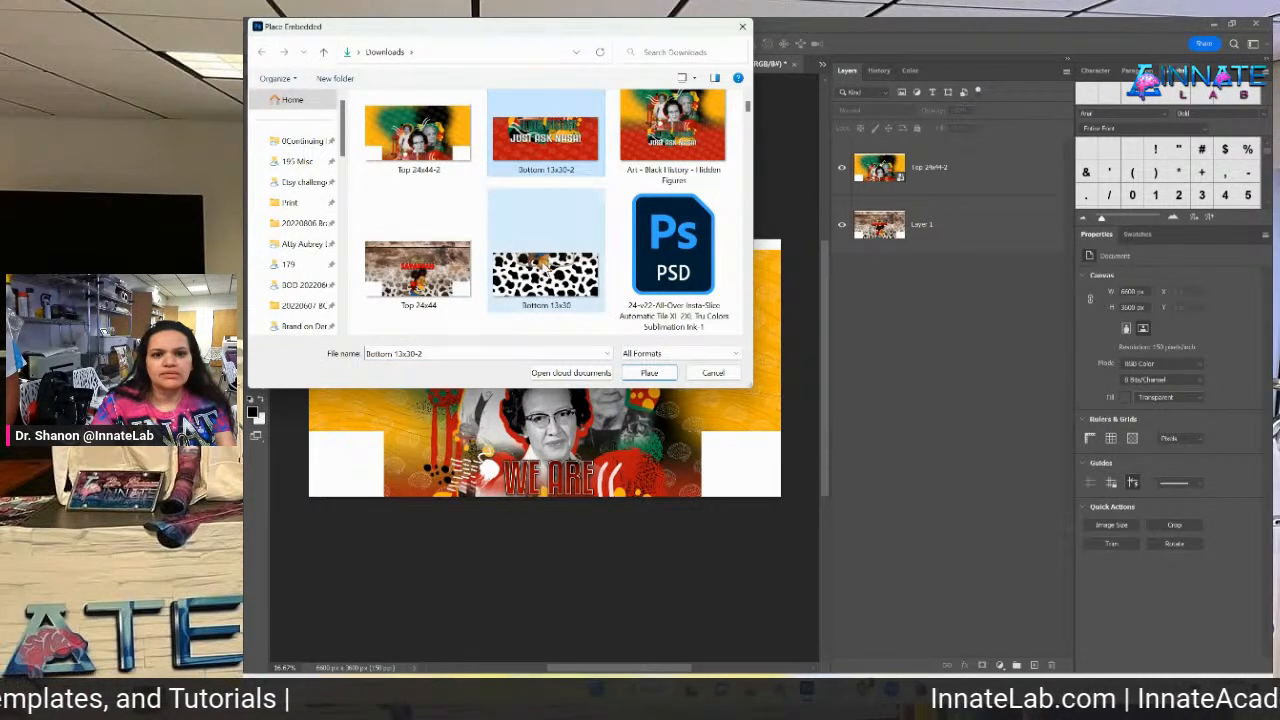
scroll(549, 158, up, 1)
scroll(549, 282, down, 1)
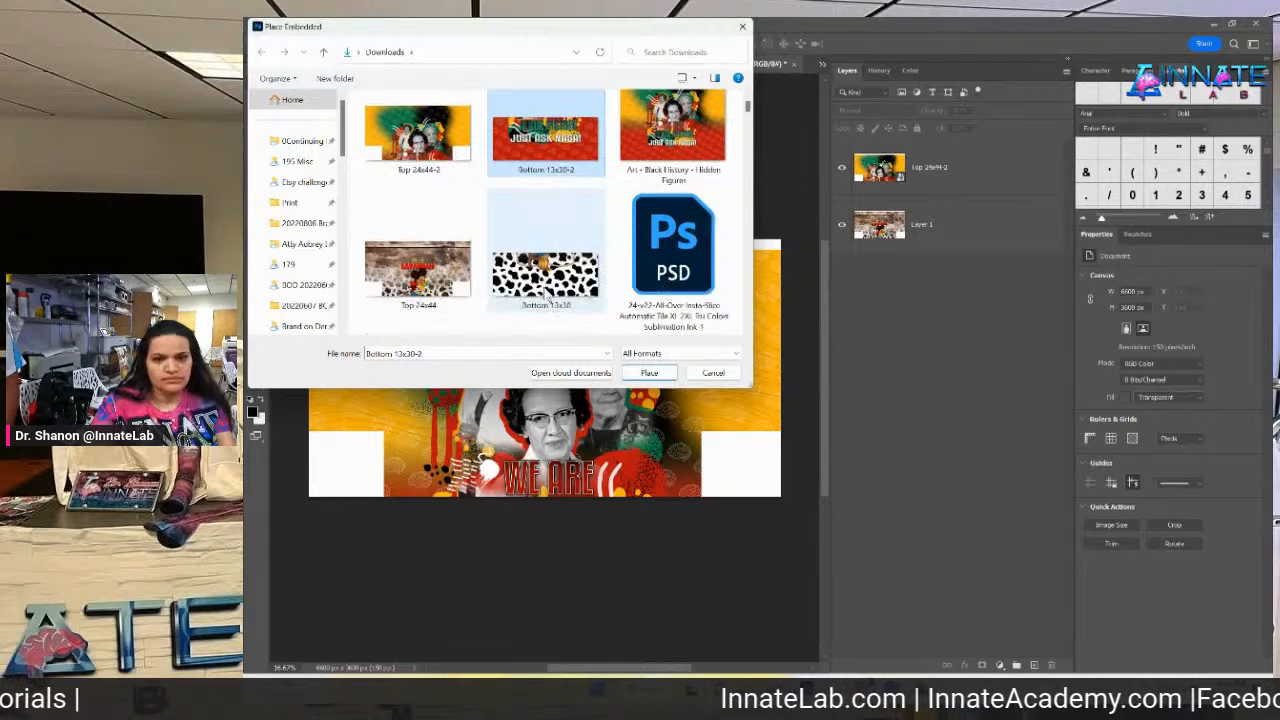
scroll(553, 145, up, 1)
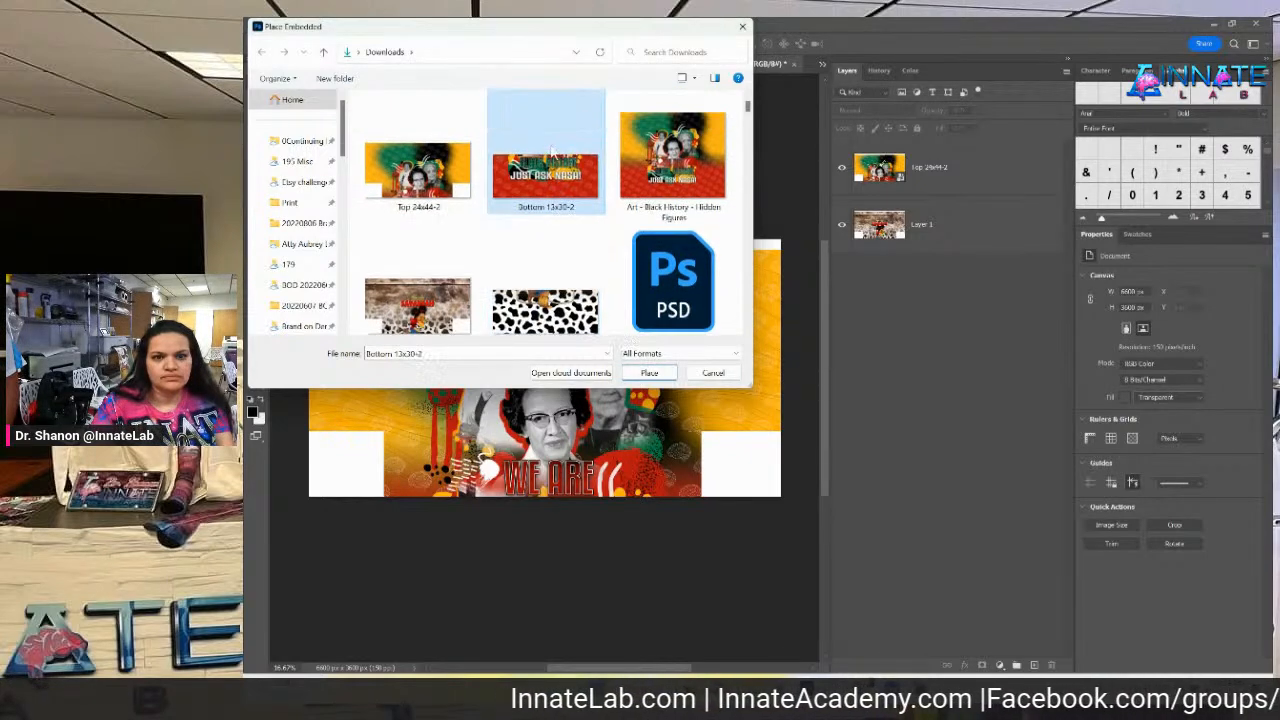
click(648, 372)
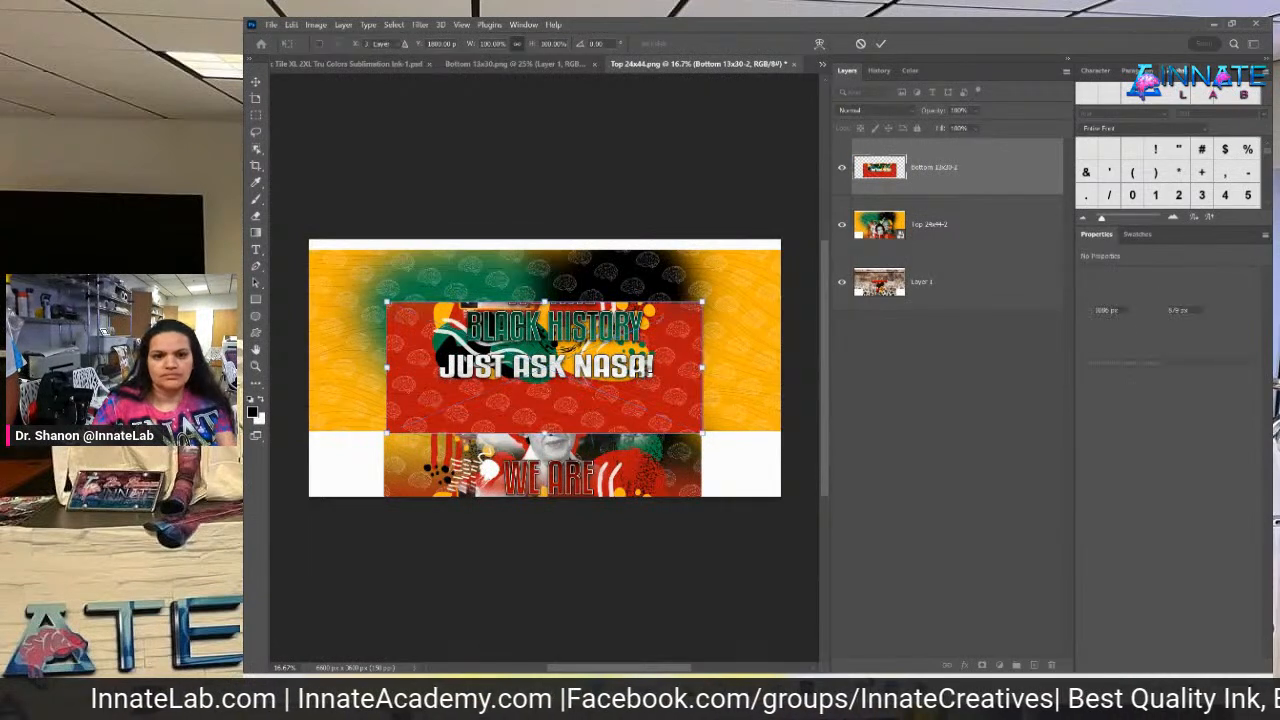
key(Return)
Place the cow-print Bottom 13x30 file from Downloads as another embedded image above Bottom 13x30-2.
click(273, 25)
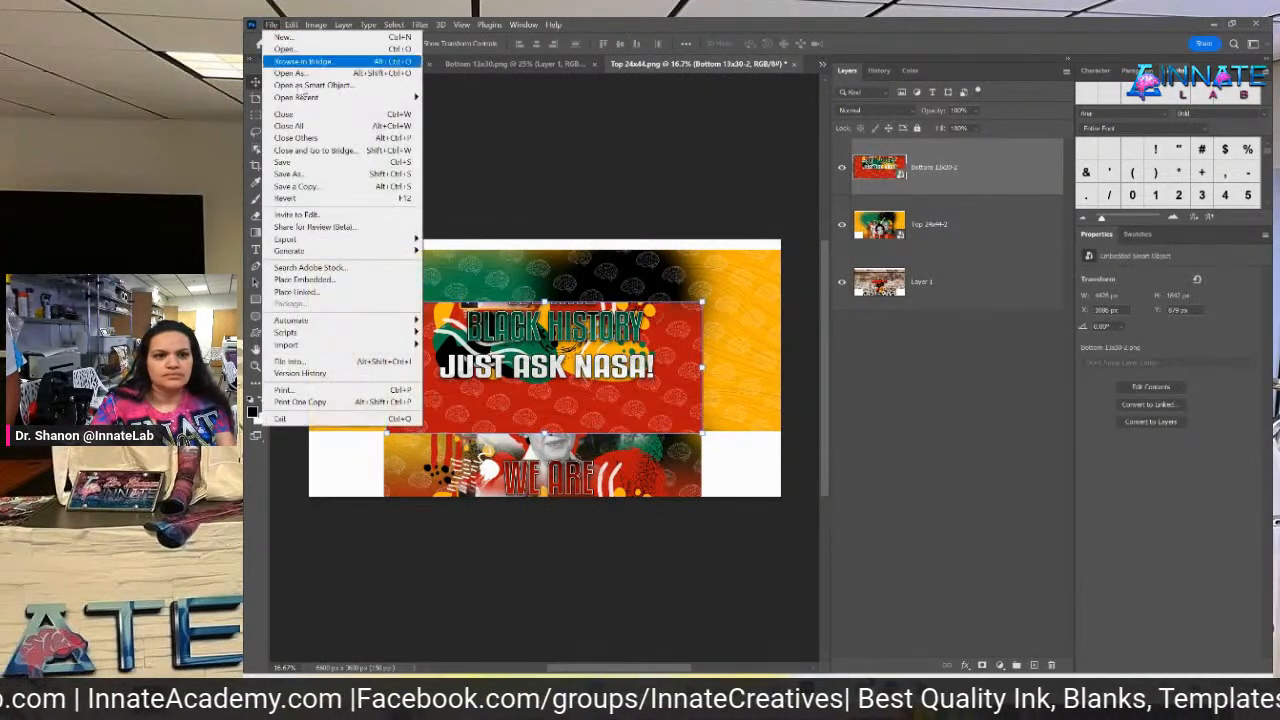
click(330, 280)
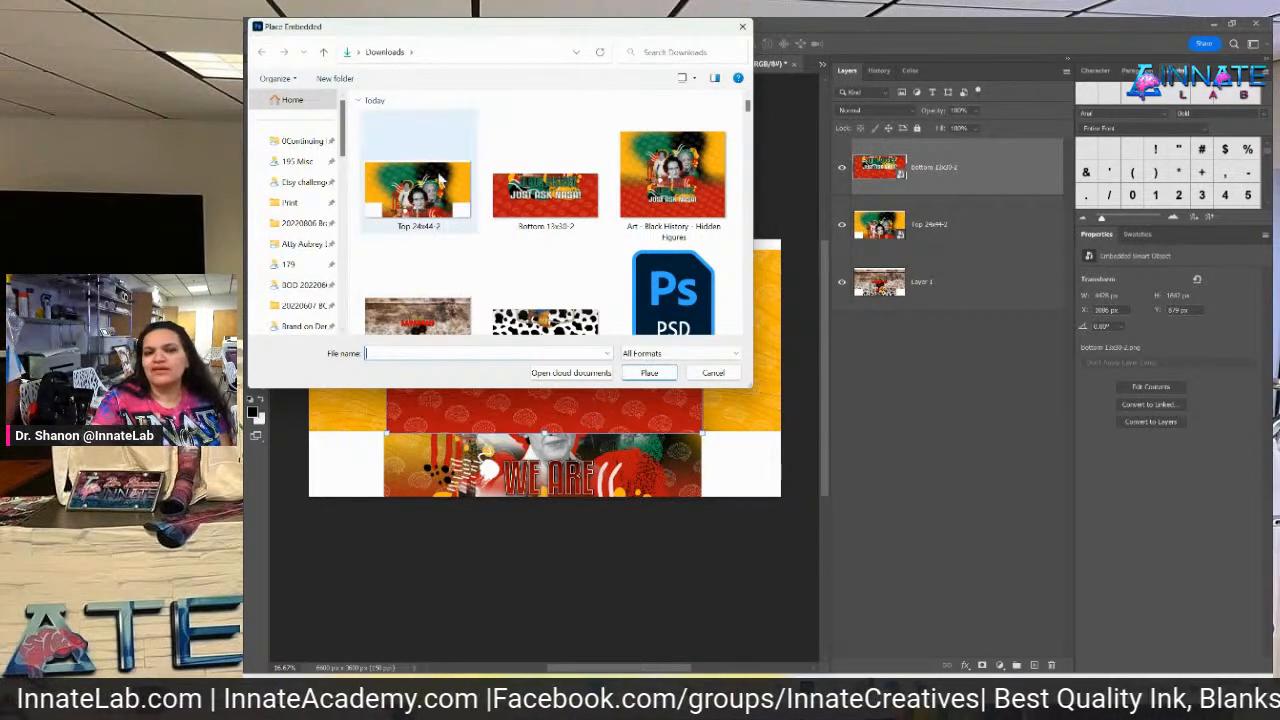
drag(489, 44, 859, 104)
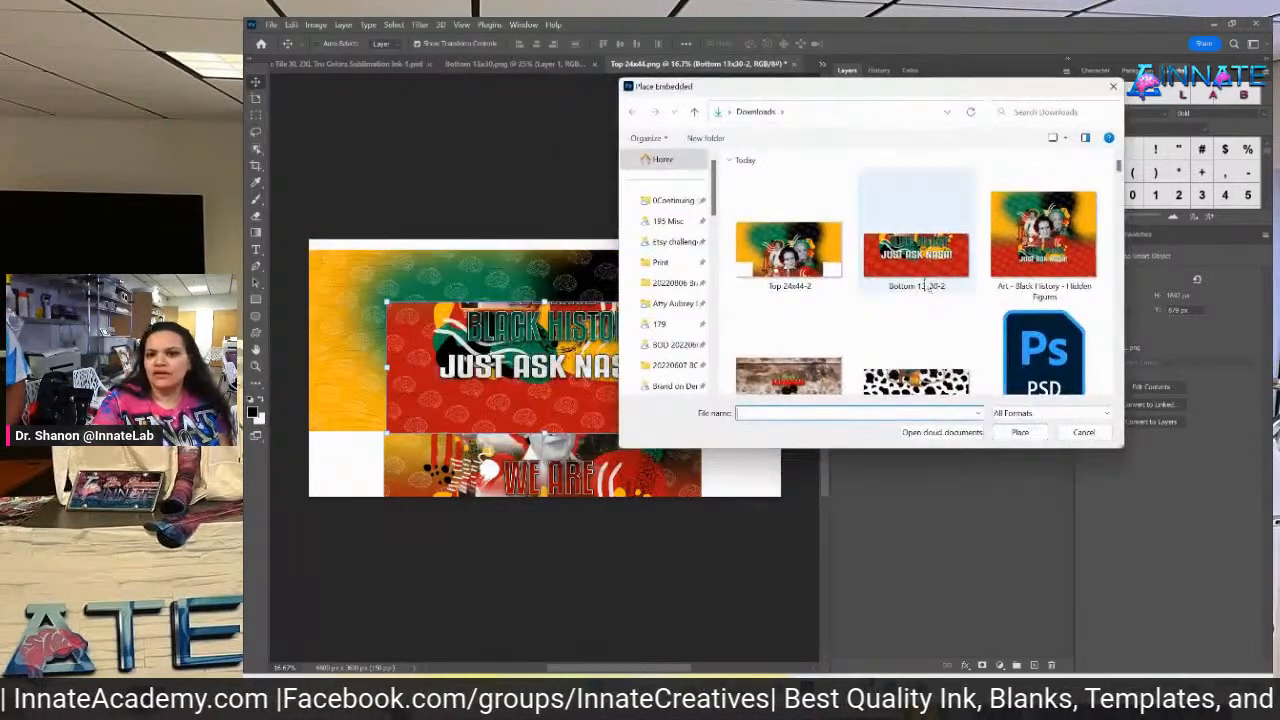
click(905, 325)
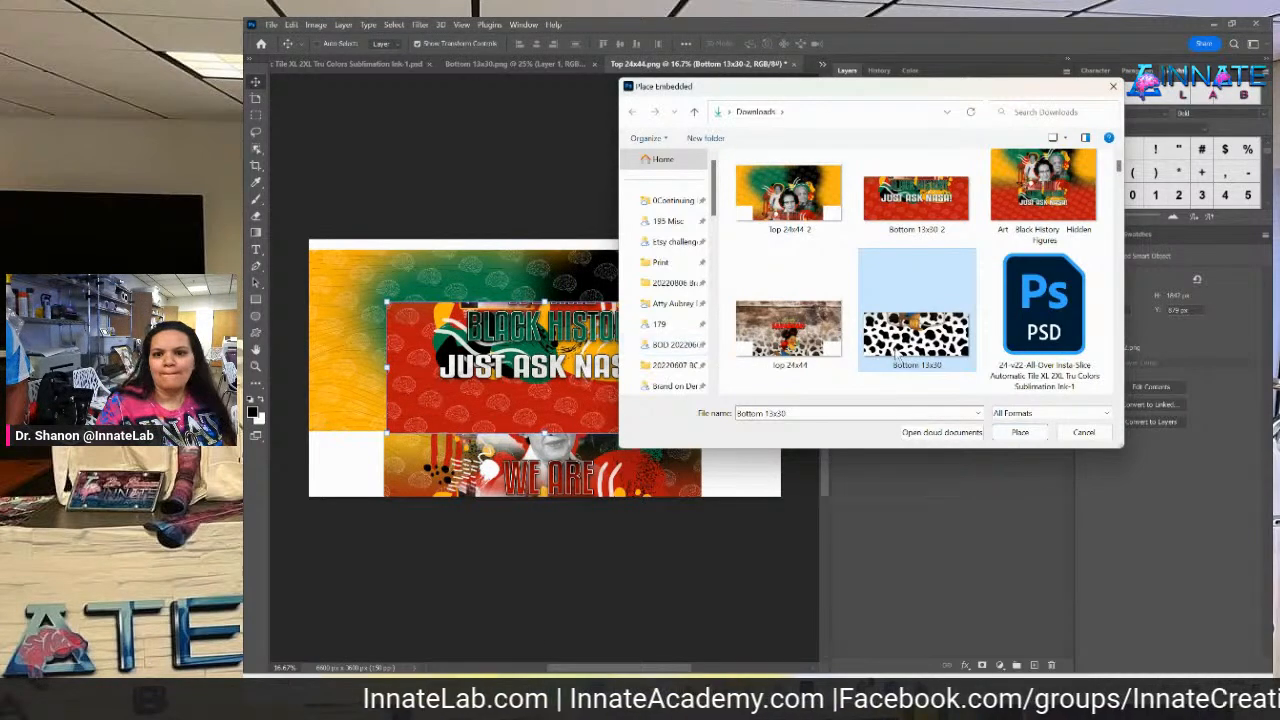
click(1019, 432)
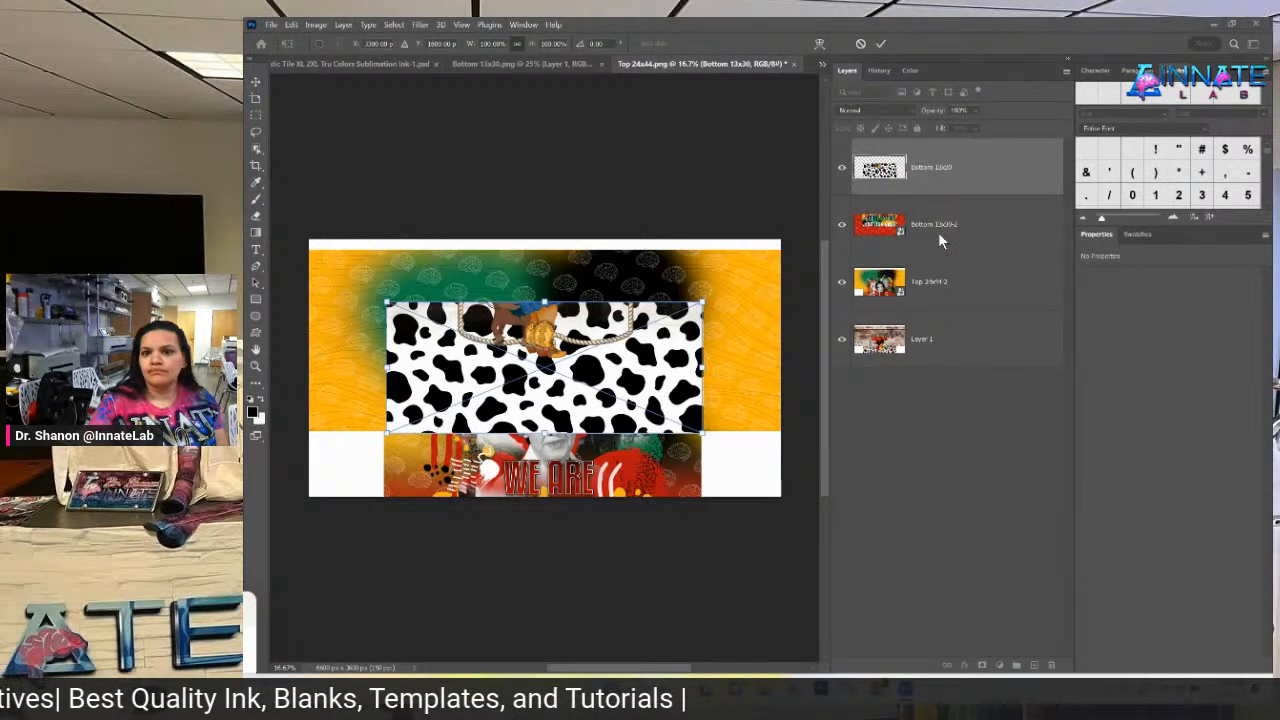
Hide the Top 24x44-2 and Layer 1 layers.
click(930, 284)
click(842, 283)
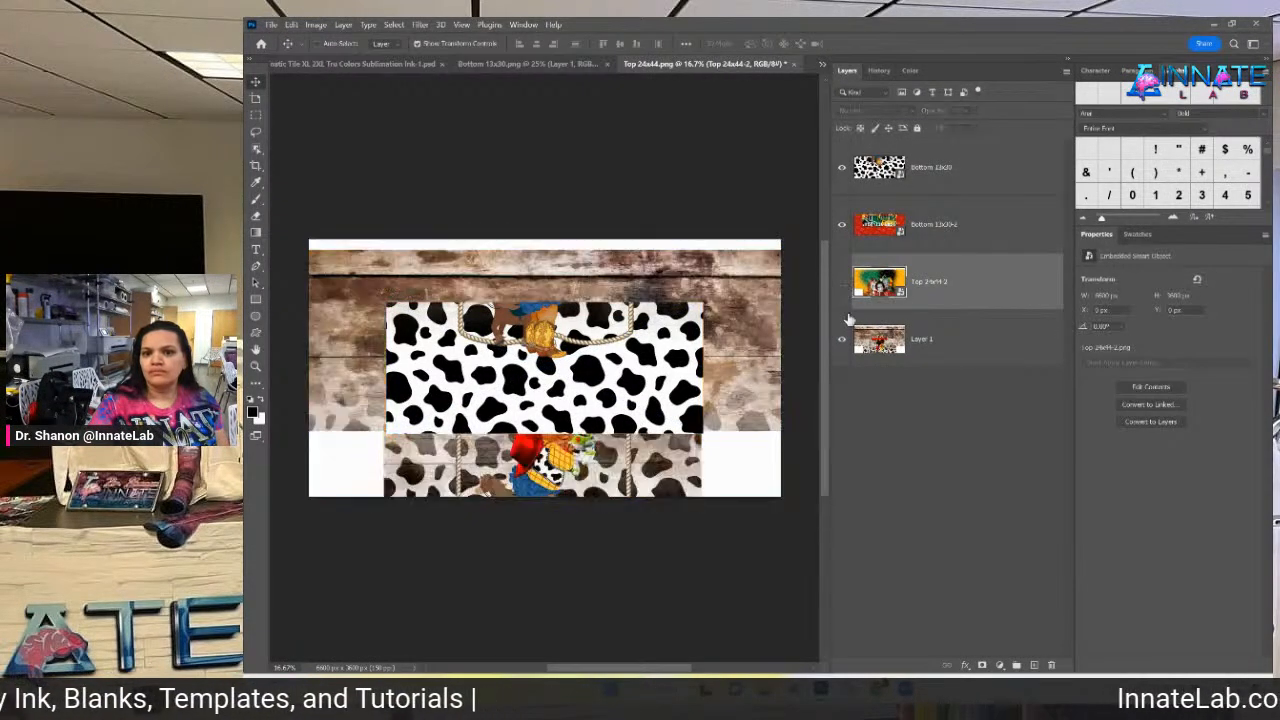
click(842, 340)
Move the cow-print Bottom 13x30 panel up to the canvas's upper edge and the Bottom 13x30-2 panel down directly beneath it.
click(947, 192)
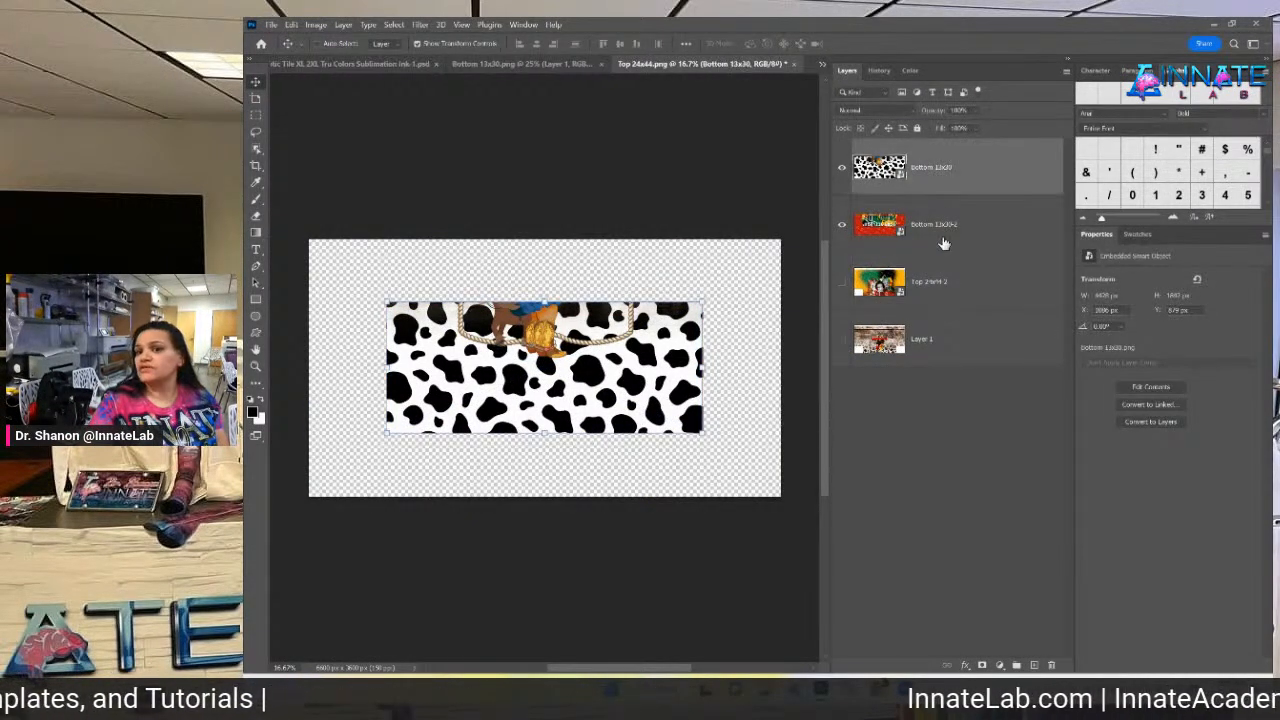
click(943, 238)
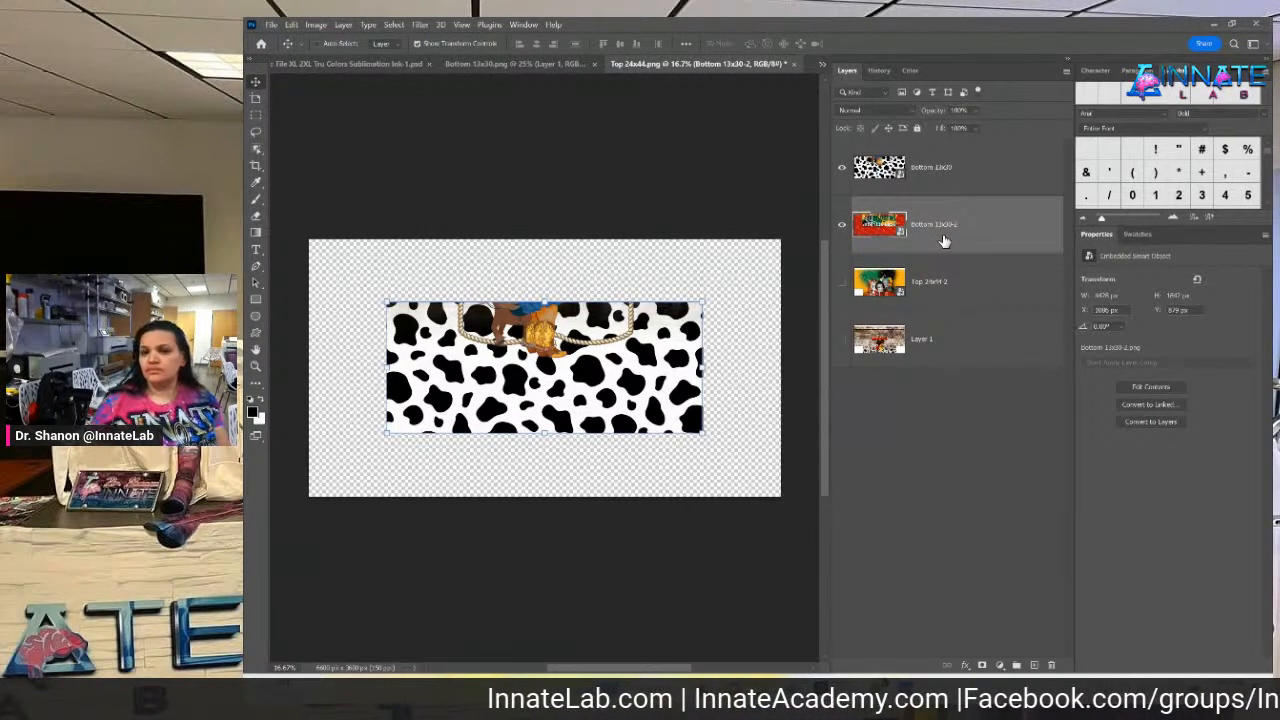
click(920, 178)
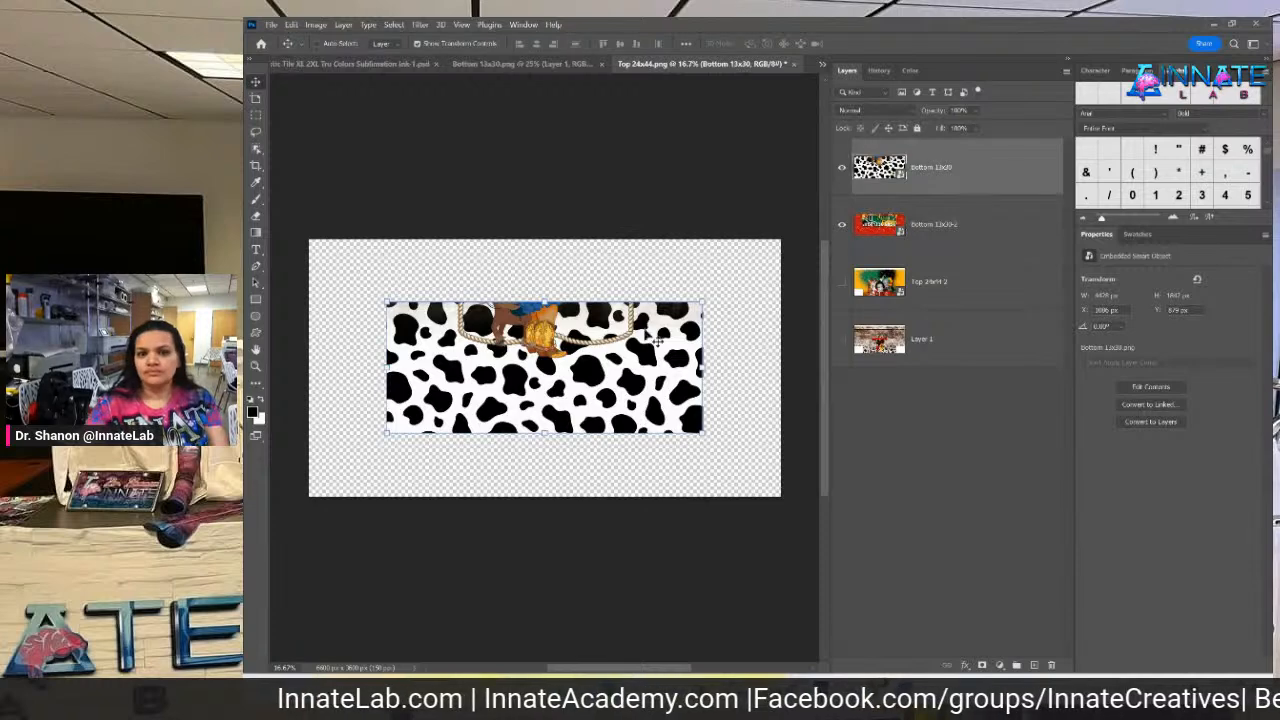
drag(662, 378, 657, 303)
click(938, 228)
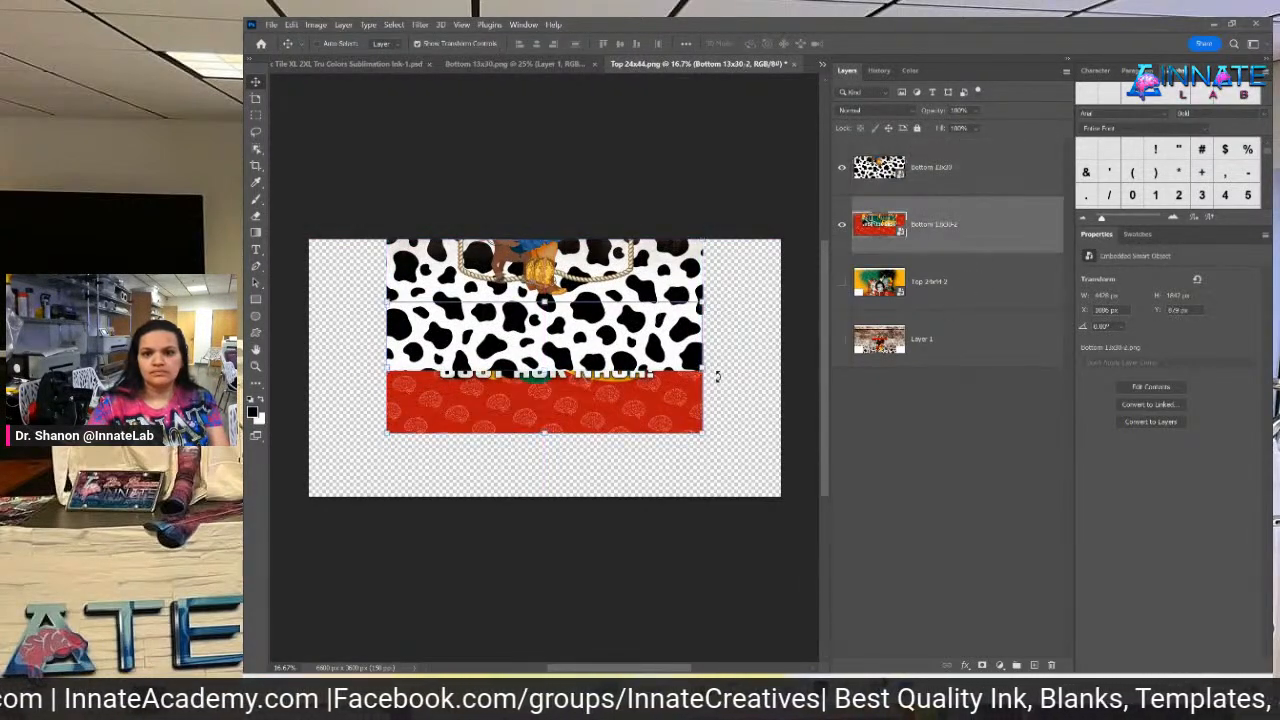
drag(657, 414, 648, 488)
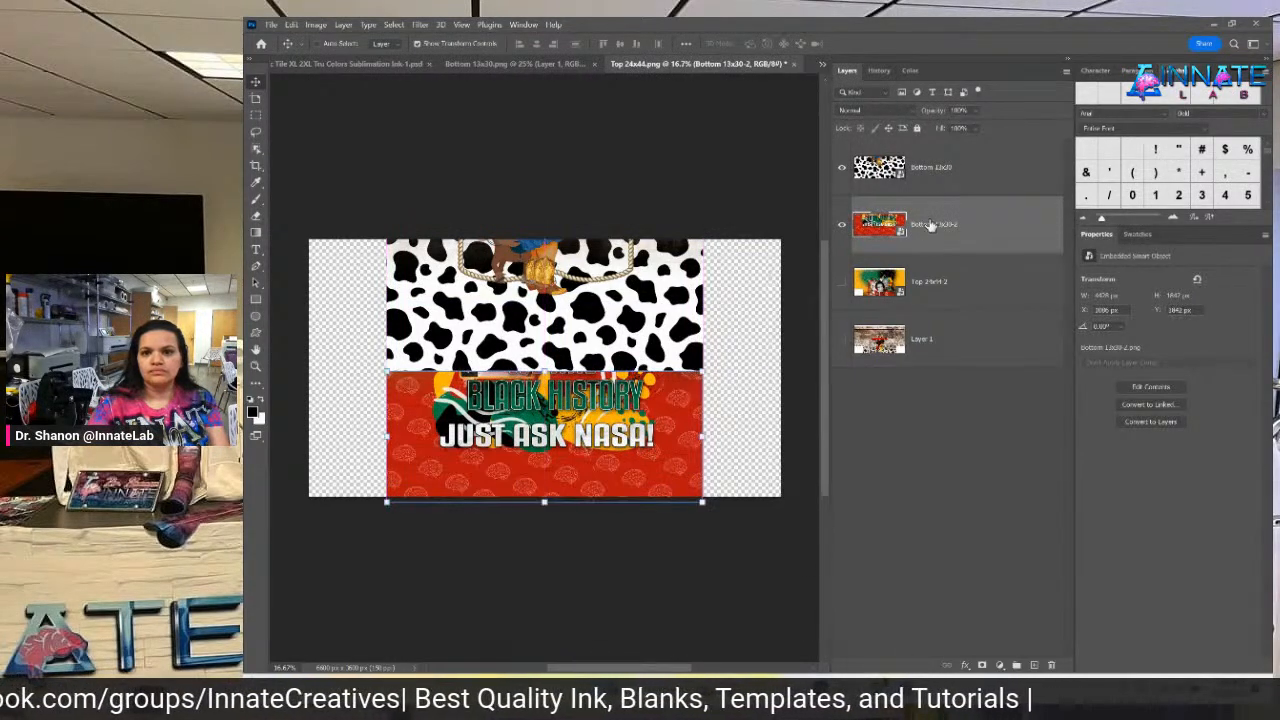
Rotate the cow-print Bottom 13x30 layer by 180 degrees with Free Transform.
click(936, 184)
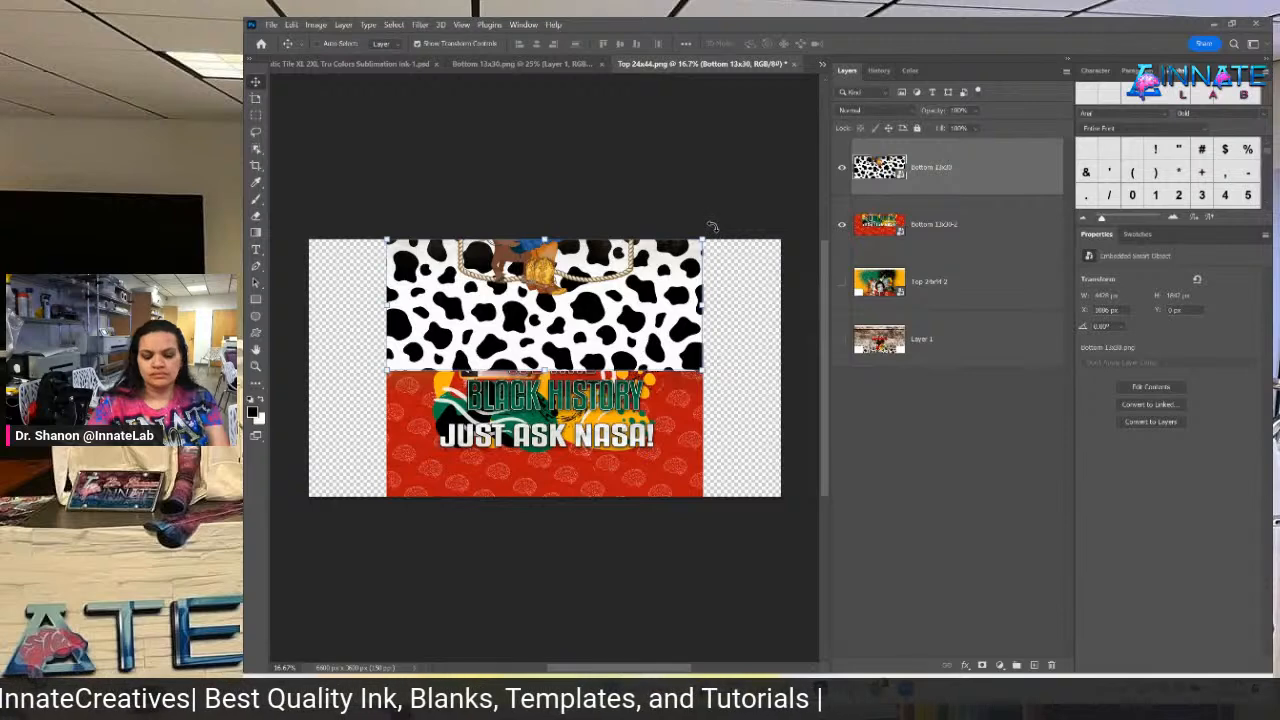
key(ctrl+t)
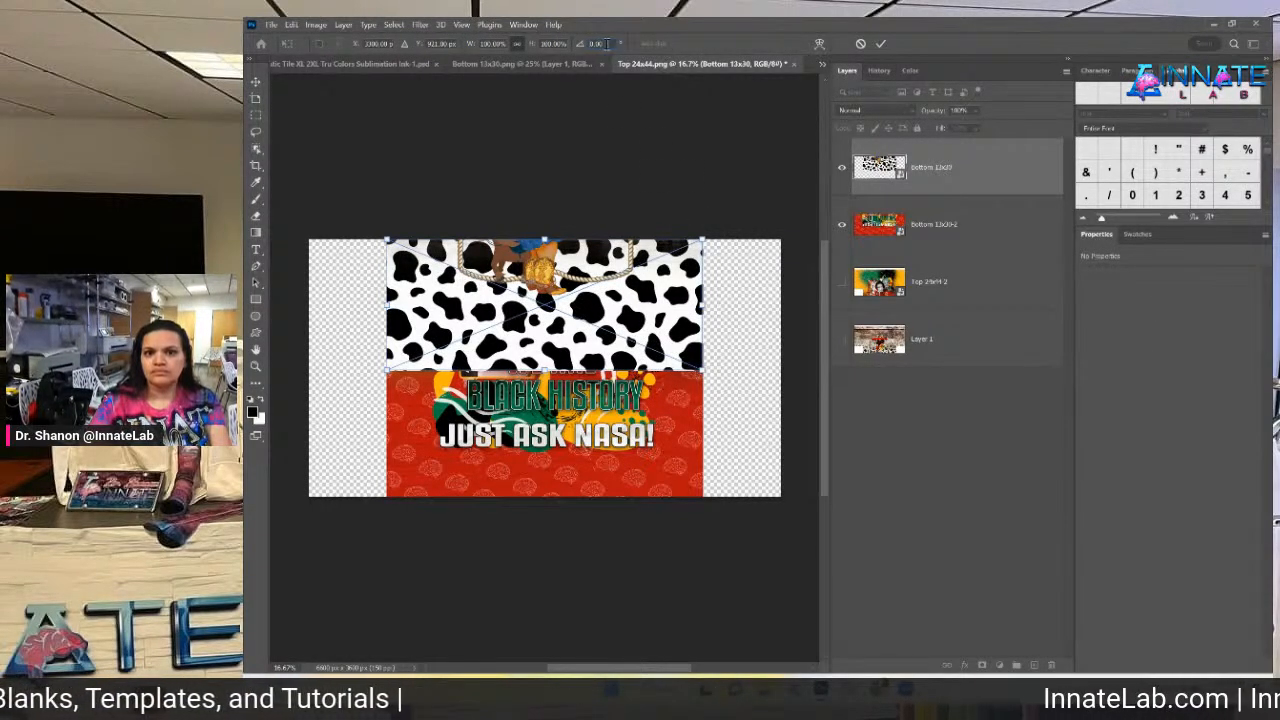
click(600, 43)
text(180)
key(Return)
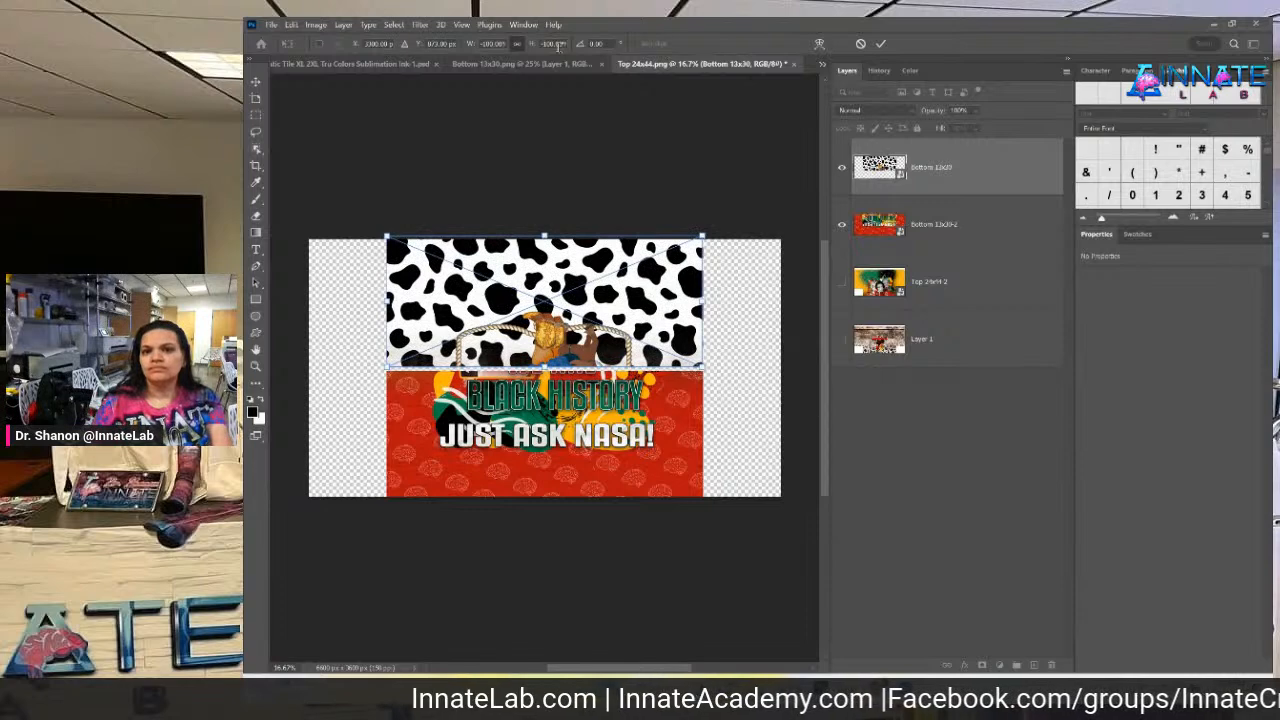
Move the Bottom 13x30 and Bottom 13x30-2 layers together until they sit against the canvas's left edge.
click(995, 217)
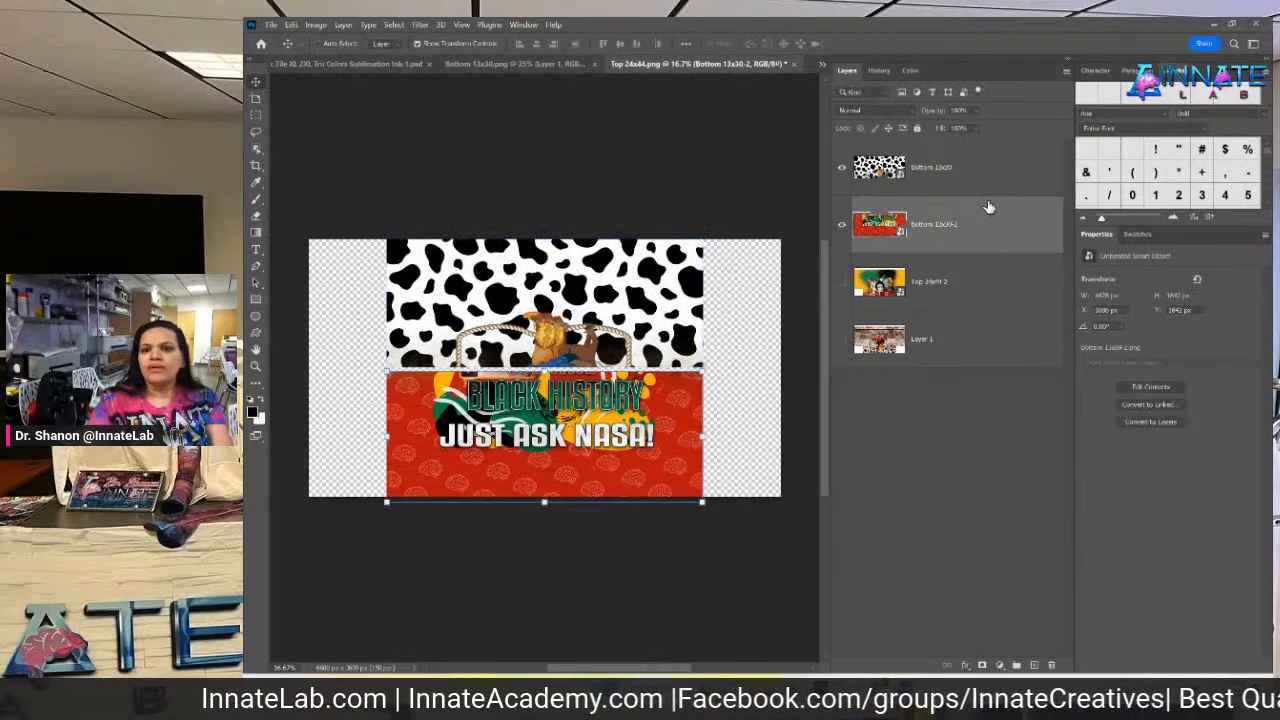
shift+click(990, 174)
drag(675, 366, 594, 357)
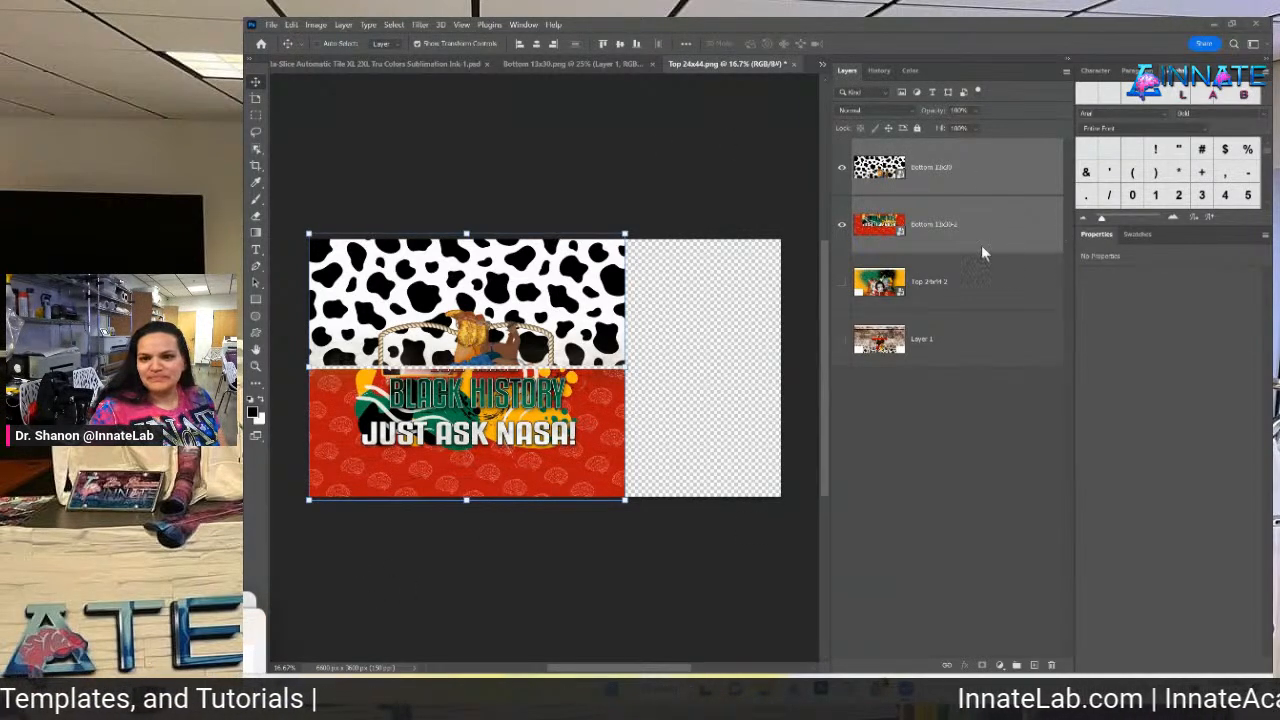
click(950, 177)
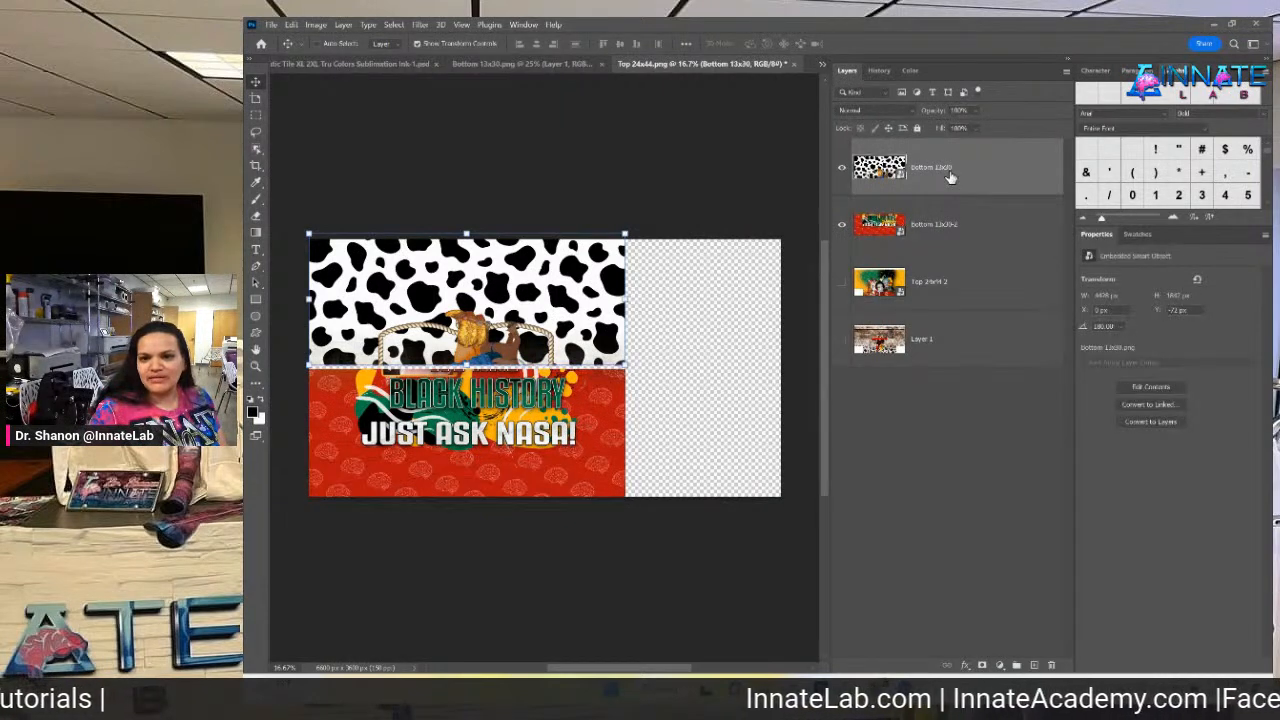
Open the print settings for the ganged bottom panels and change the EPSON SC-F500's document size to 24x30.
click(271, 26)
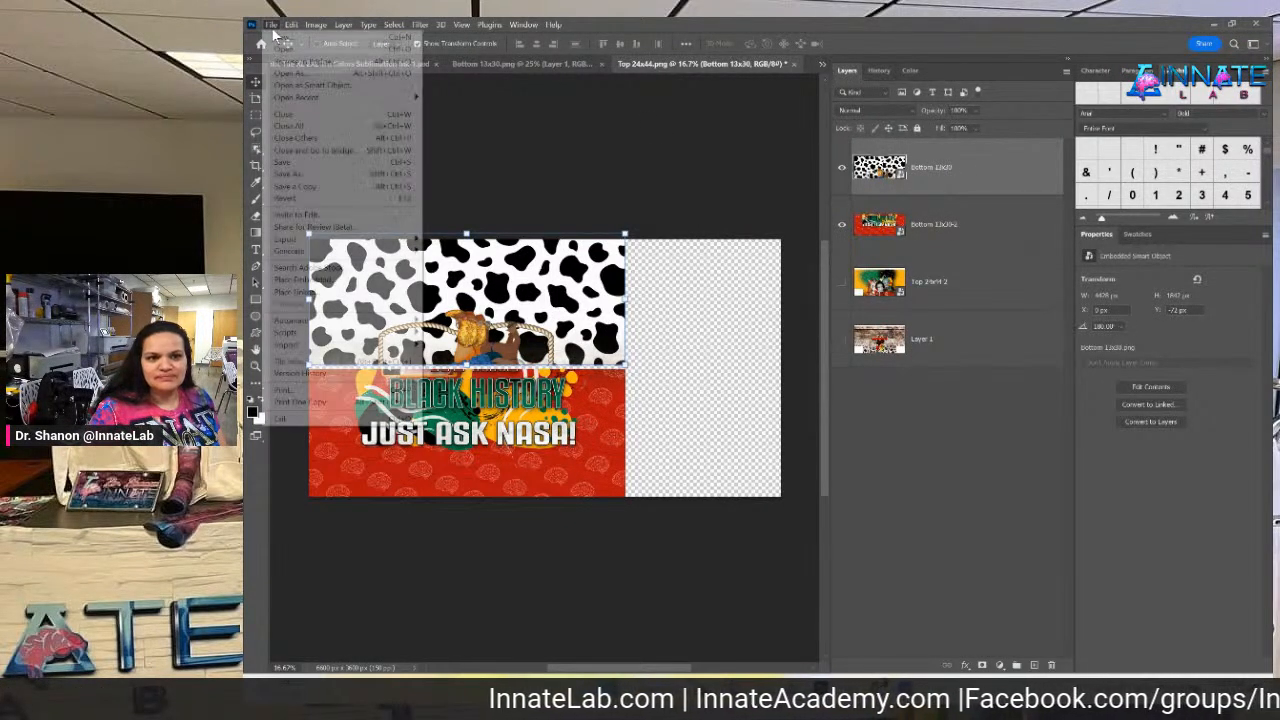
click(296, 392)
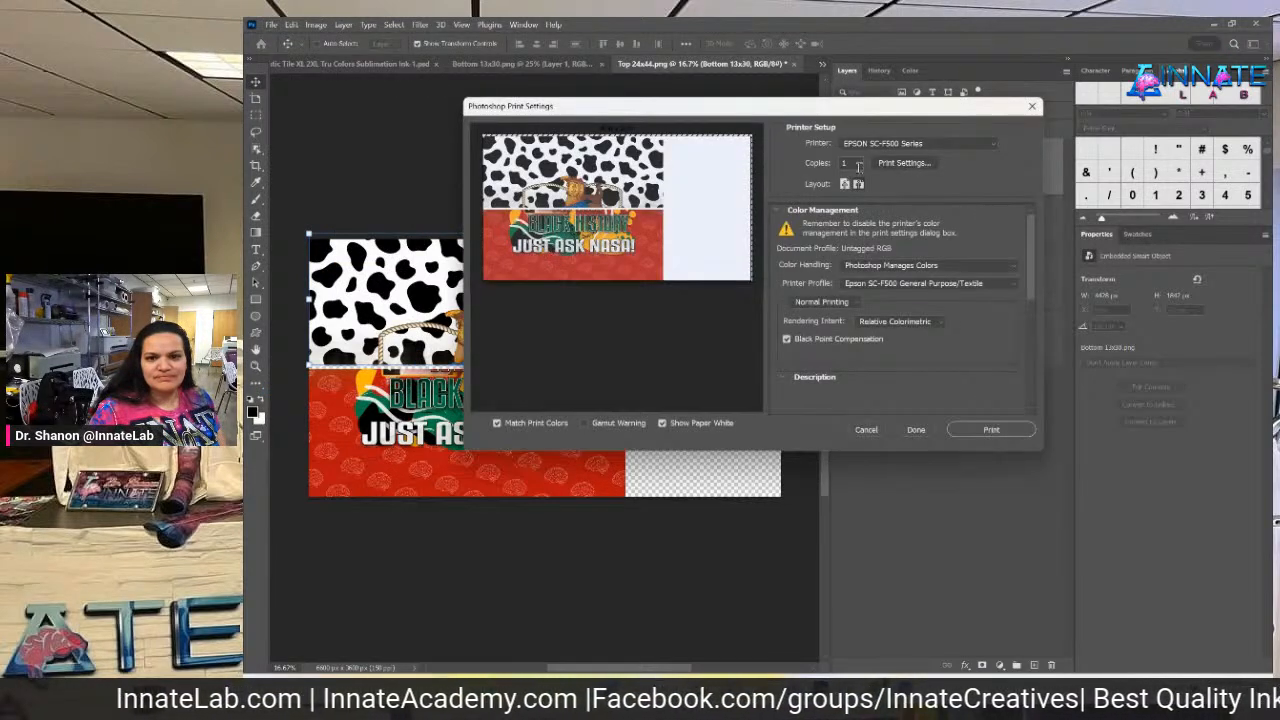
click(886, 166)
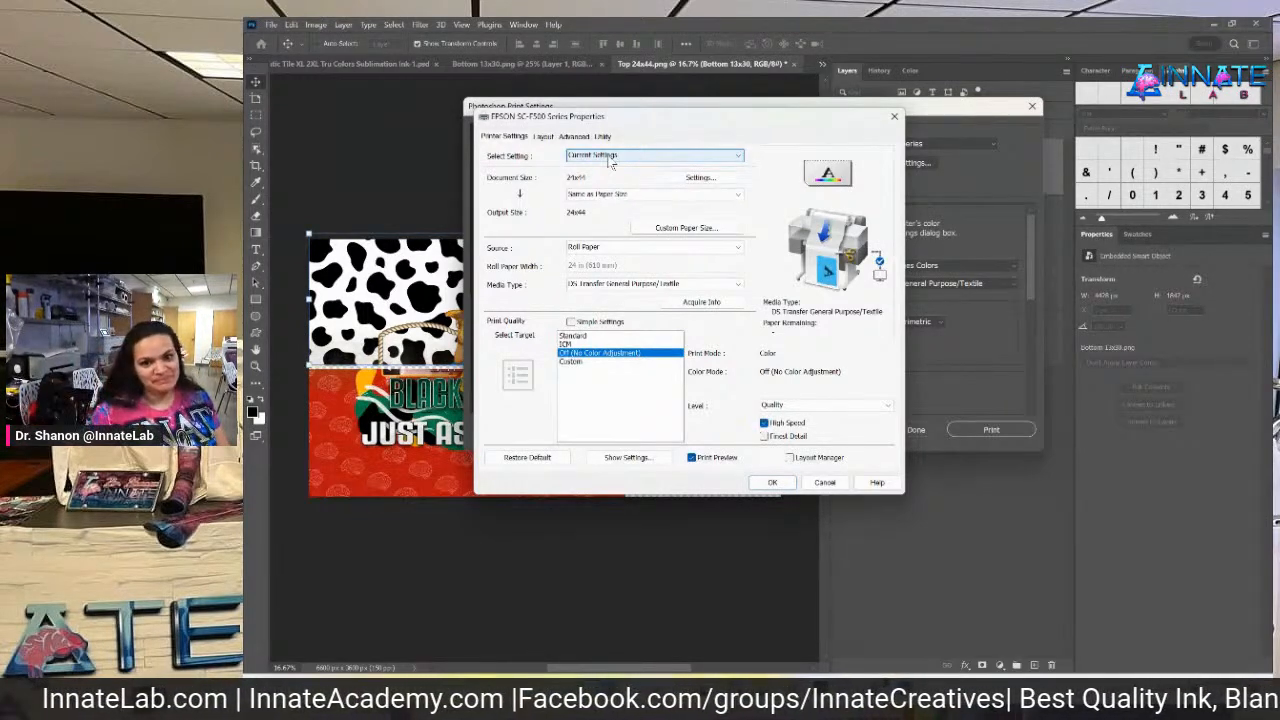
click(700, 177)
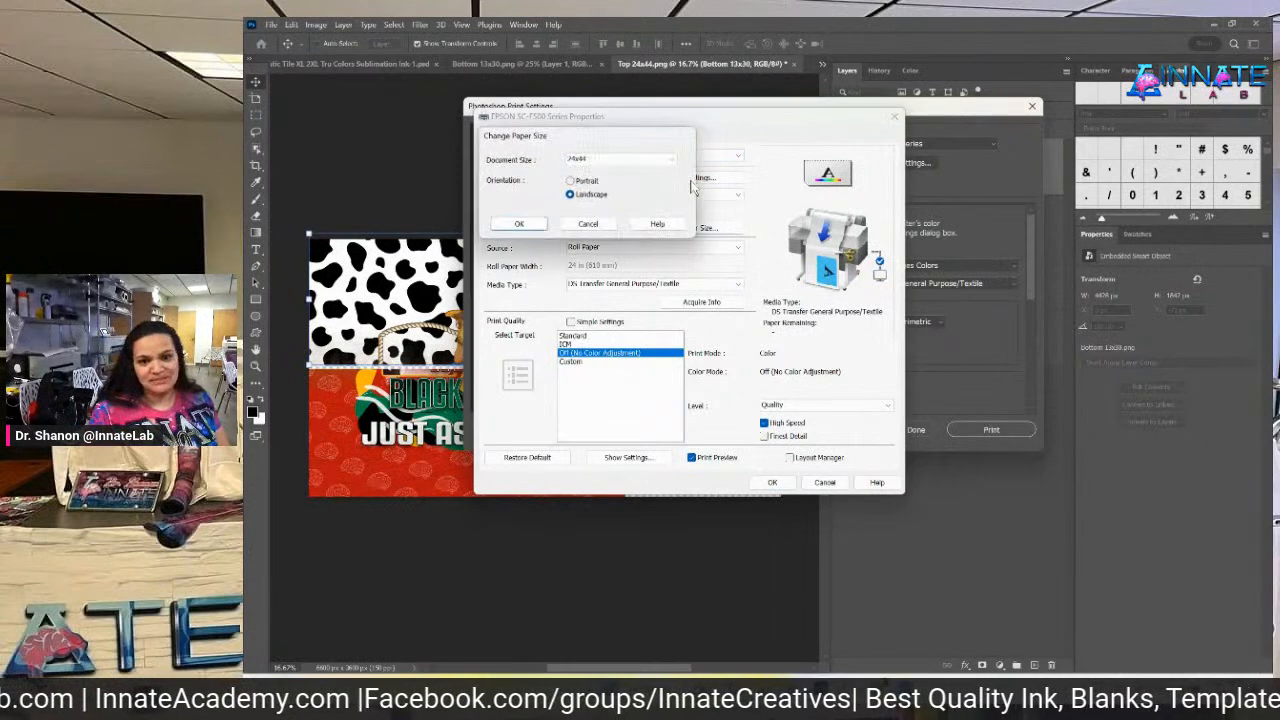
click(590, 162)
click(598, 295)
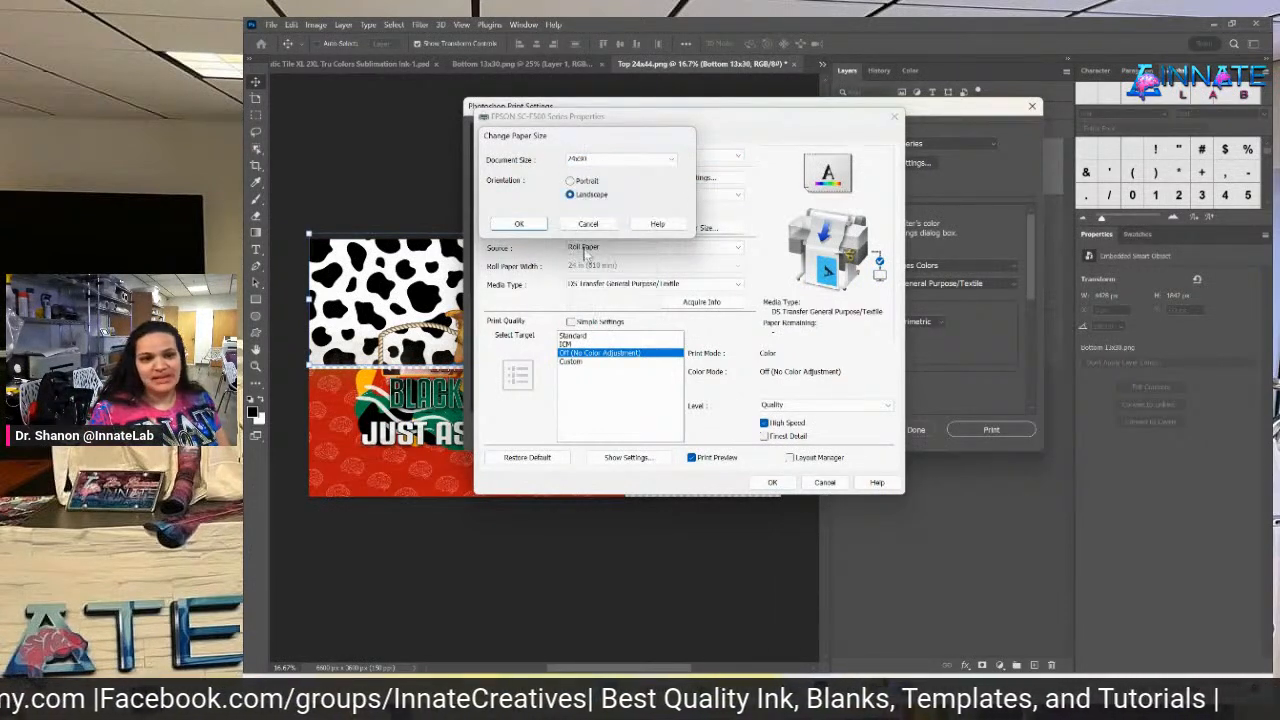
click(515, 224)
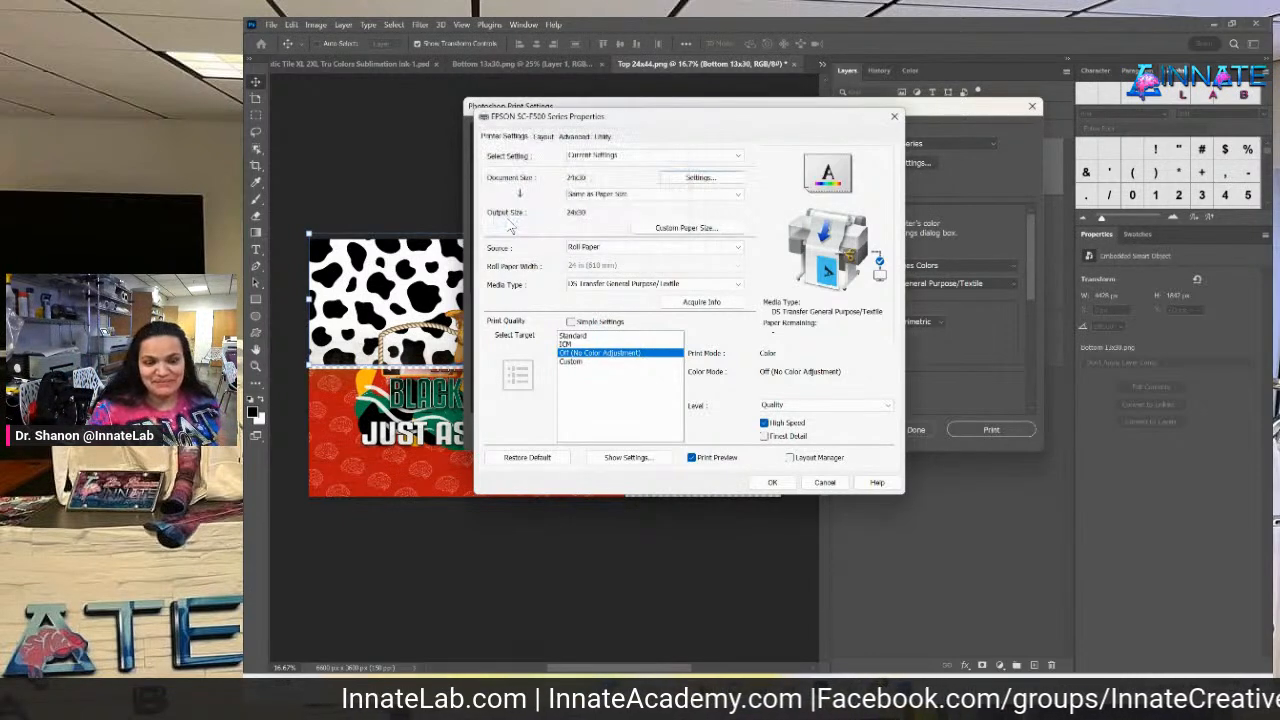
click(773, 483)
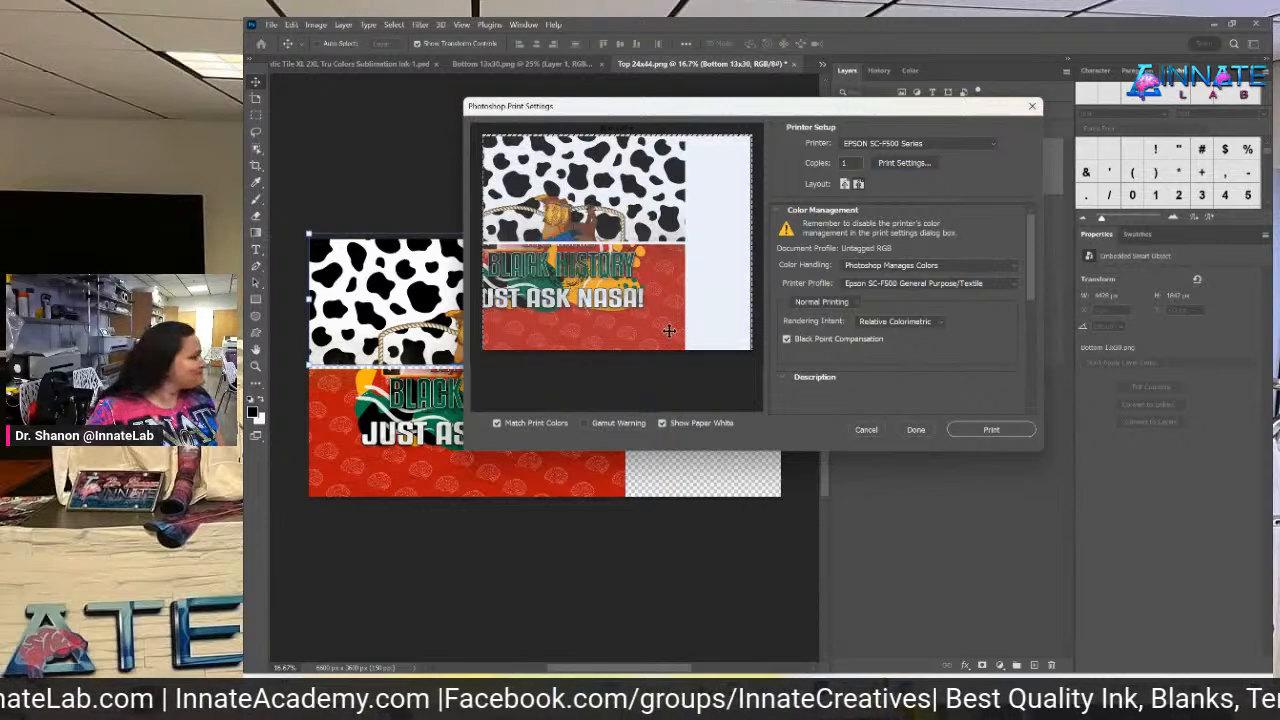
Shift the artwork within the print area so both bottom panels fit the 24x30 page, and send it to the printer.
drag(600, 238, 661, 232)
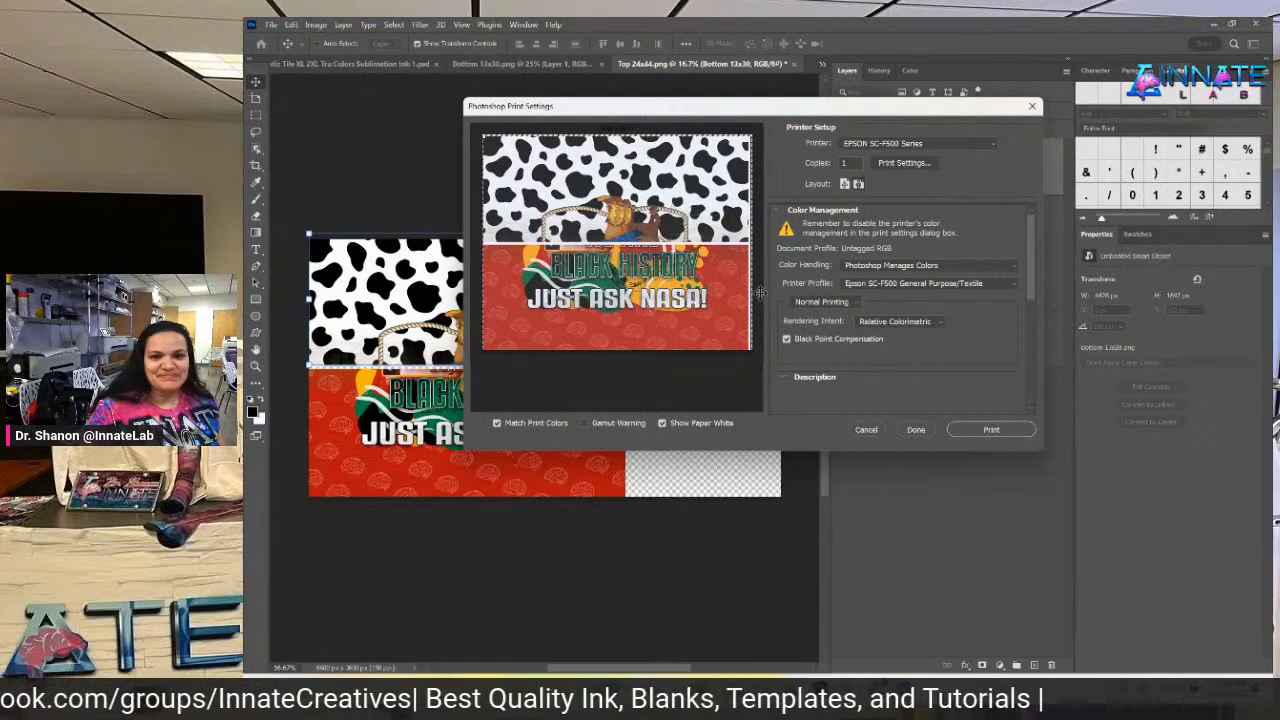
click(990, 430)
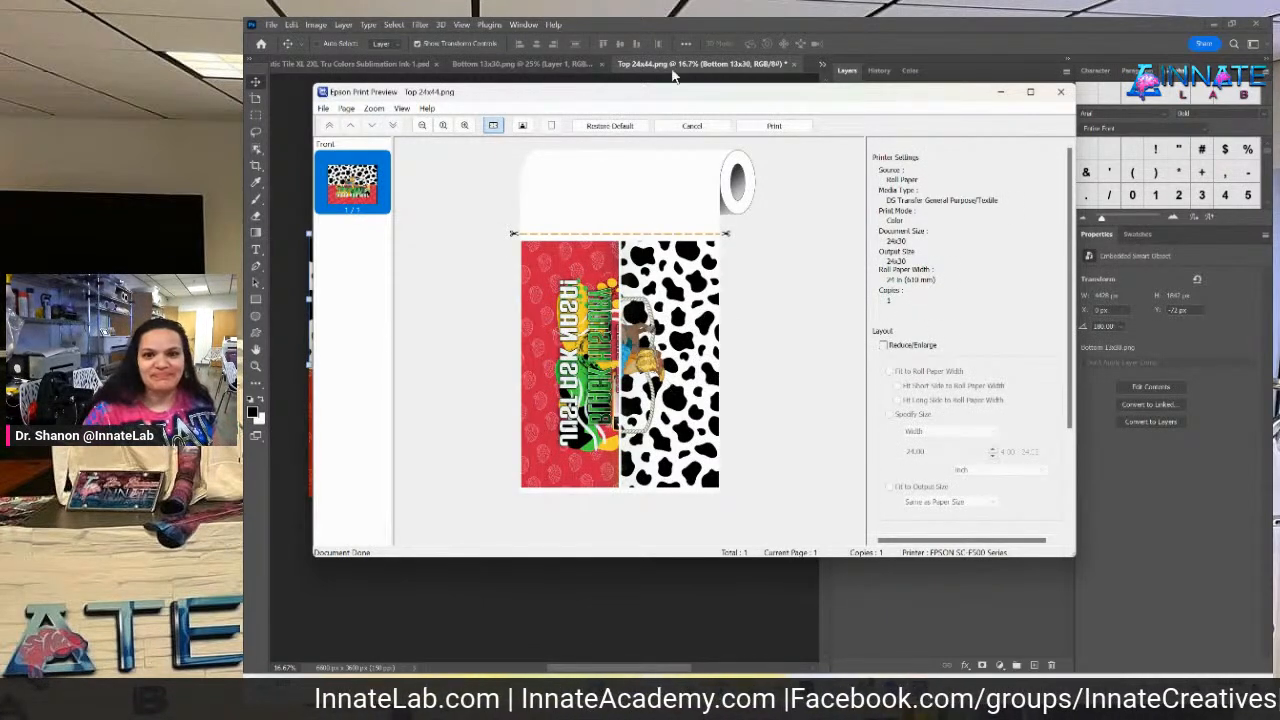
click(775, 127)
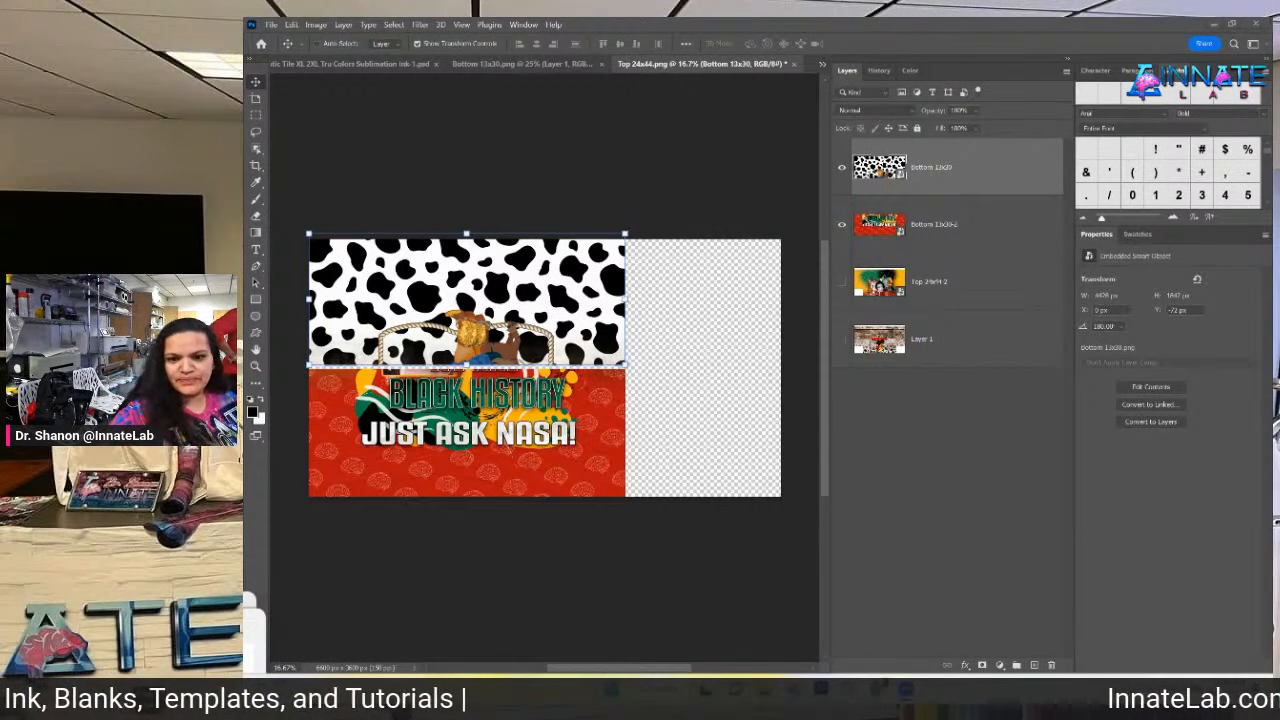
Switch to the All-Over Insta-Slice template document, place the Meeting Chat window over the artwork and make it taller.
mouse_move(876, 690)
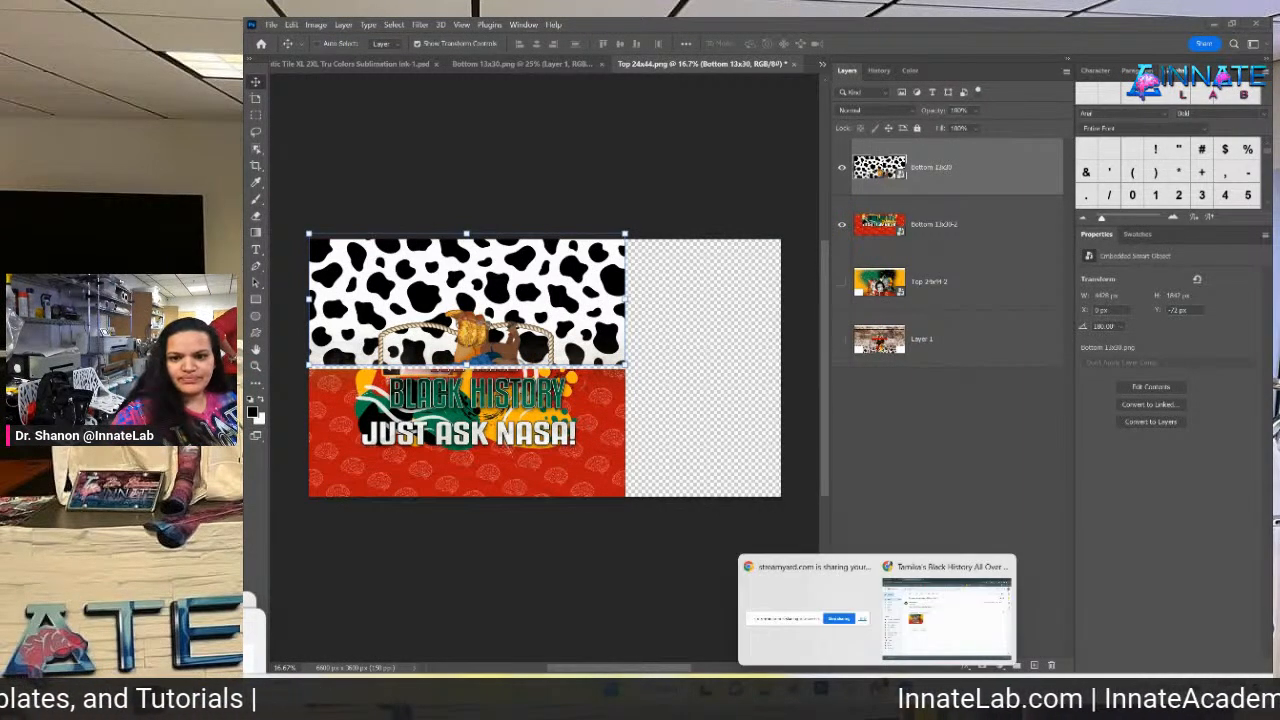
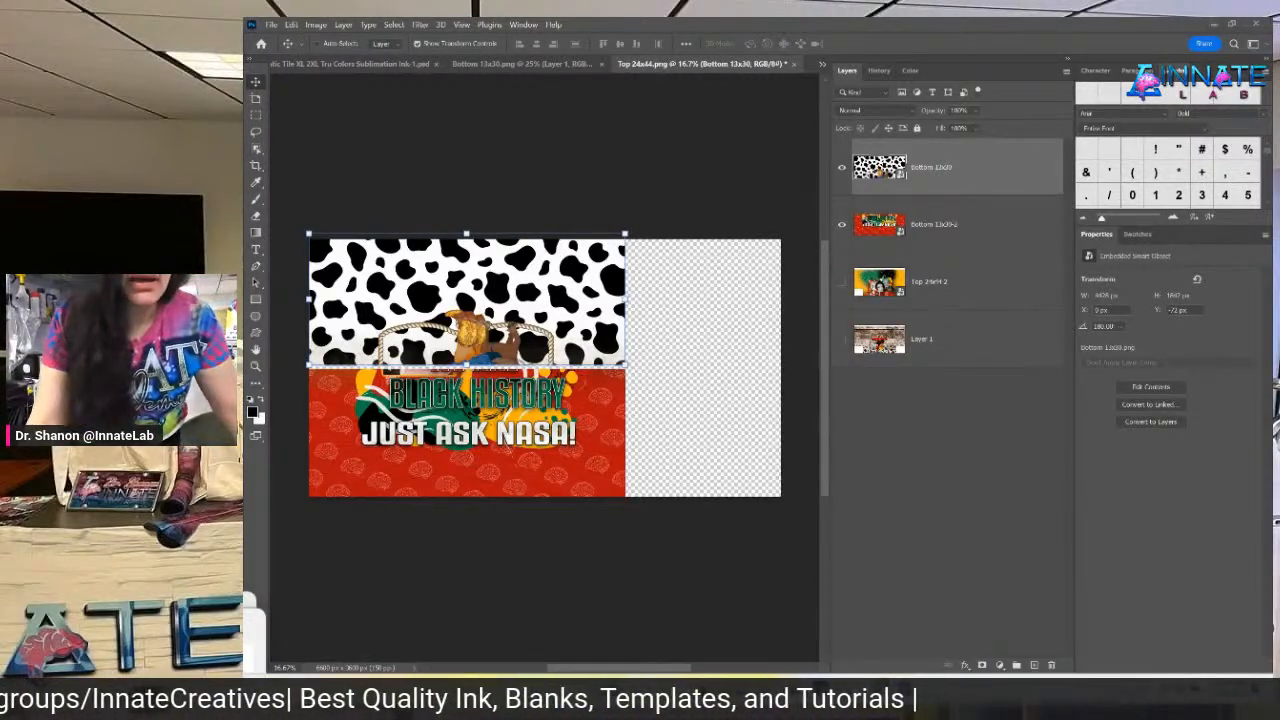
click(400, 64)
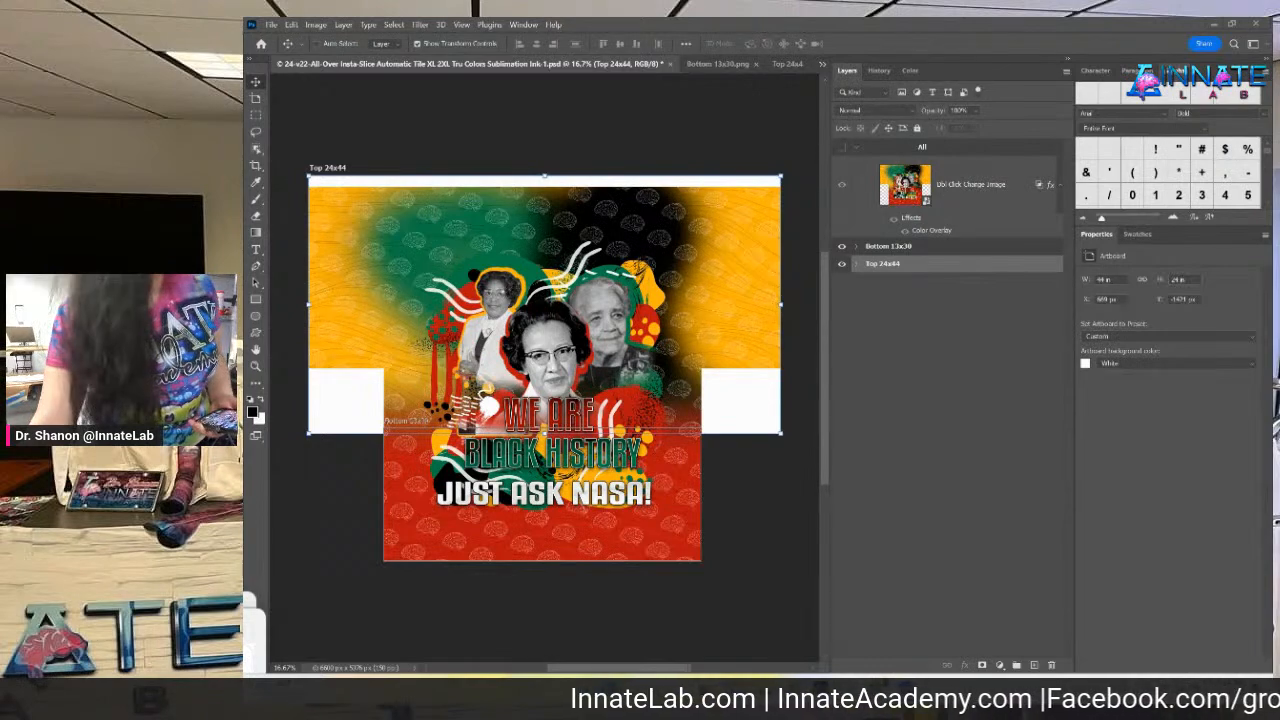
drag(1241, 584, 803, 127)
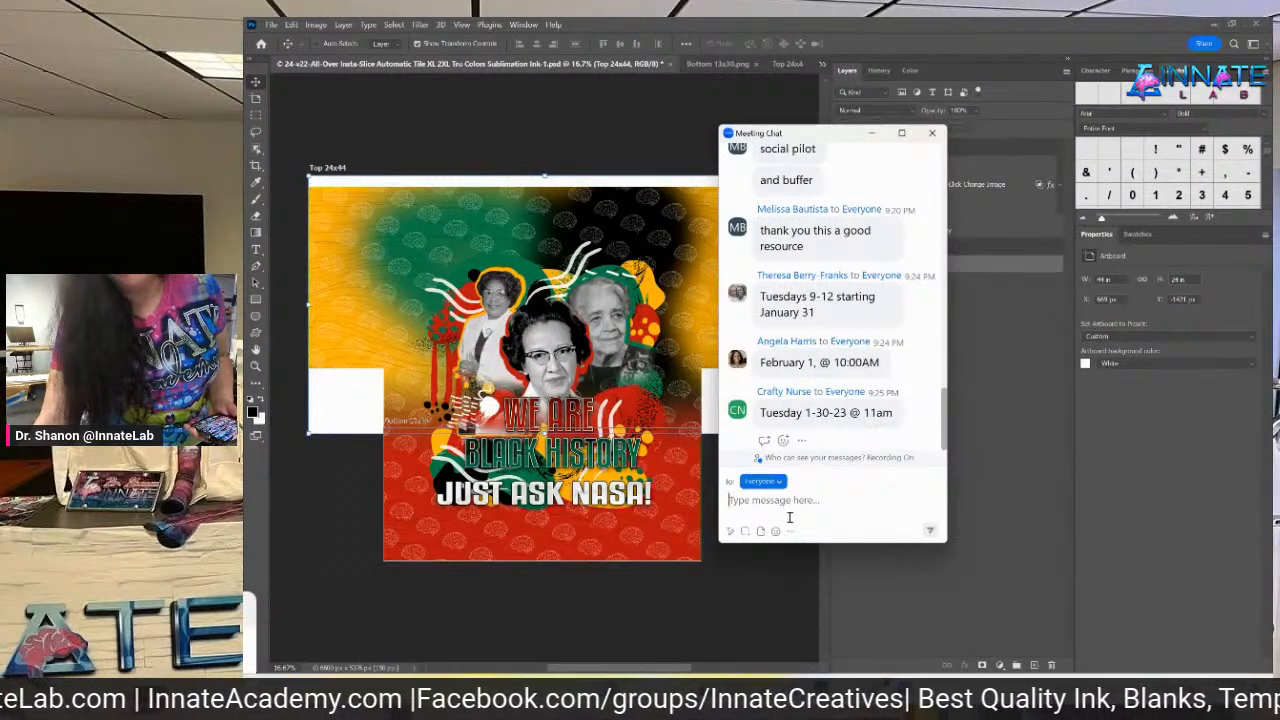
drag(806, 543, 803, 598)
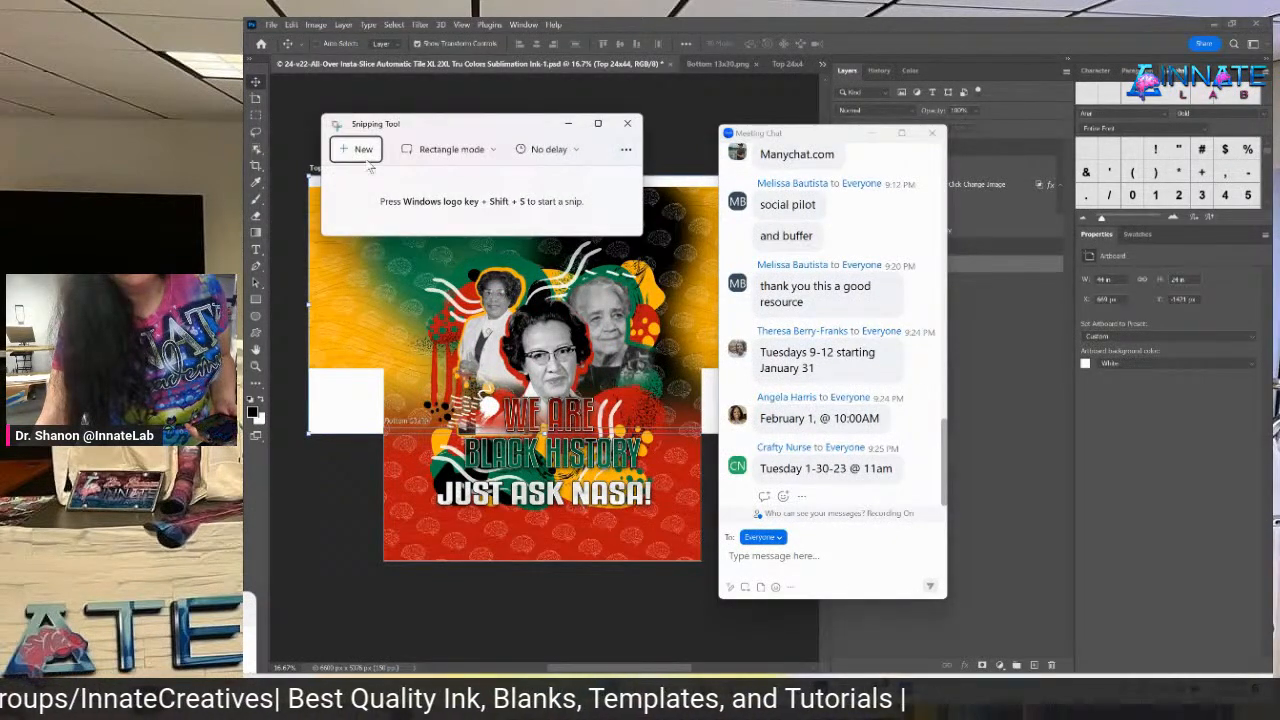
Capture a rectangular snip of the latest chat messages with dates and times, save it as a JPG in Downloads, and minimize Snipping Tool.
click(358, 149)
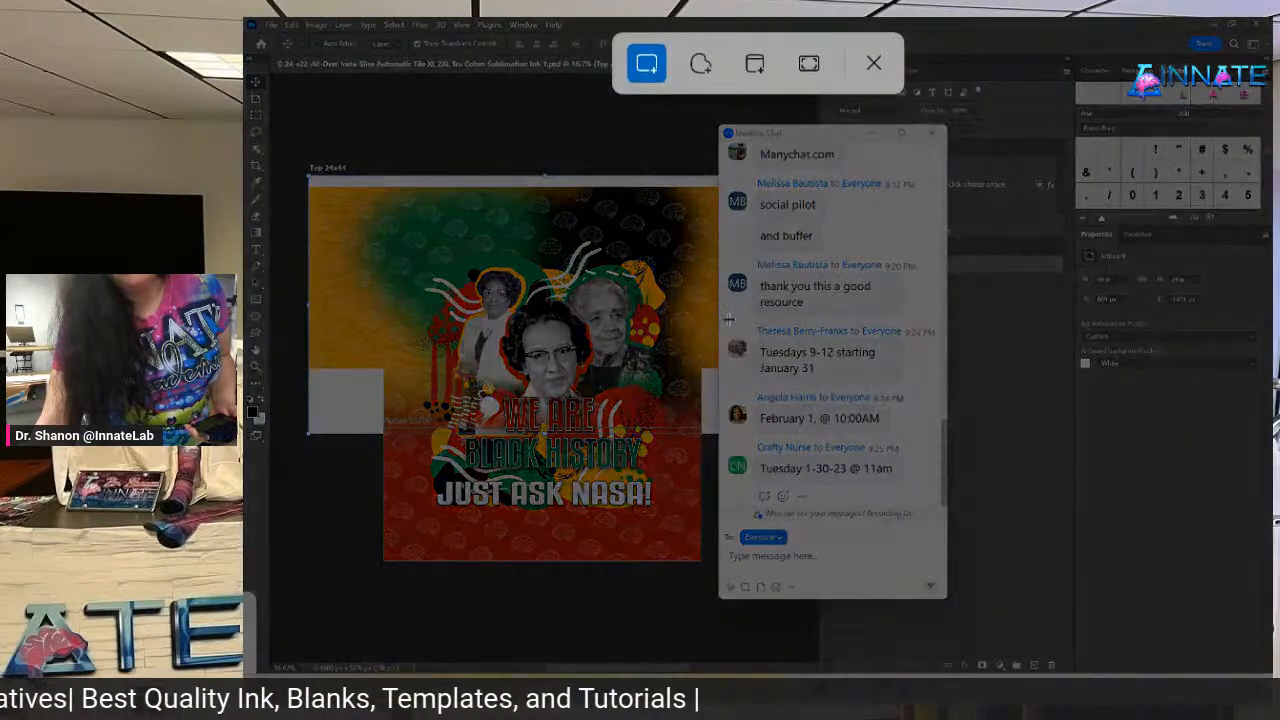
drag(728, 319, 913, 496)
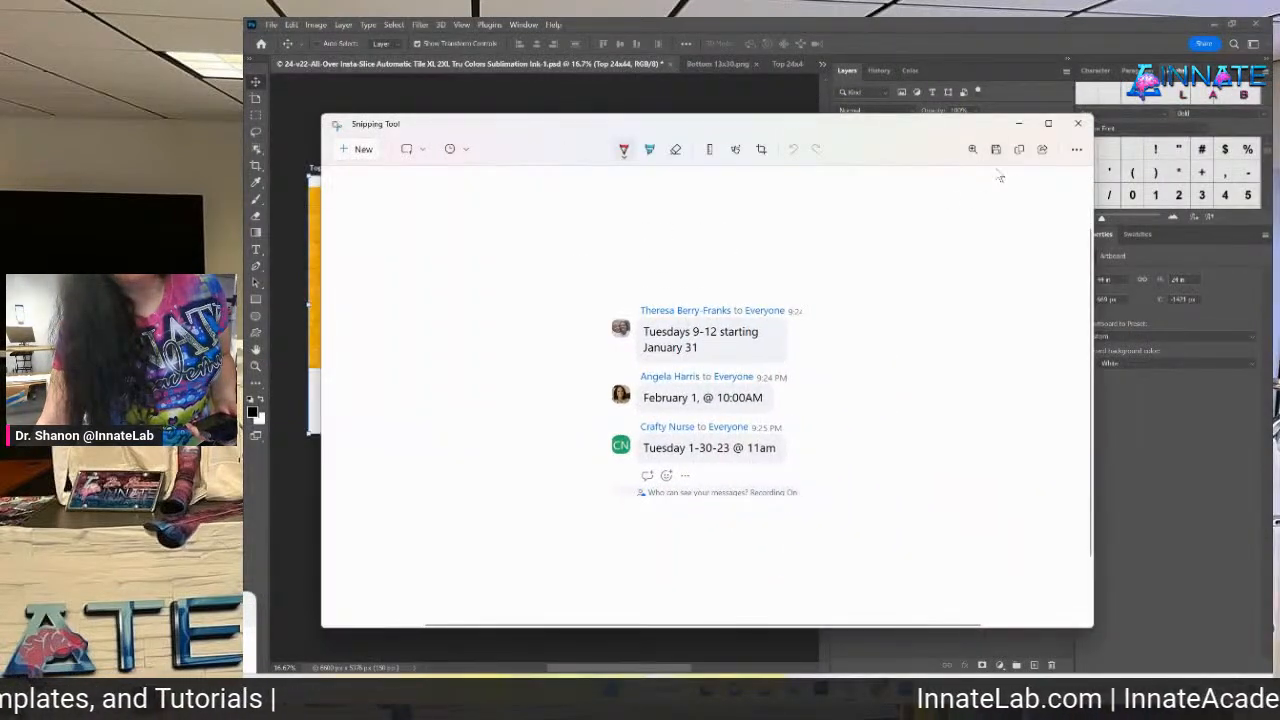
click(996, 151)
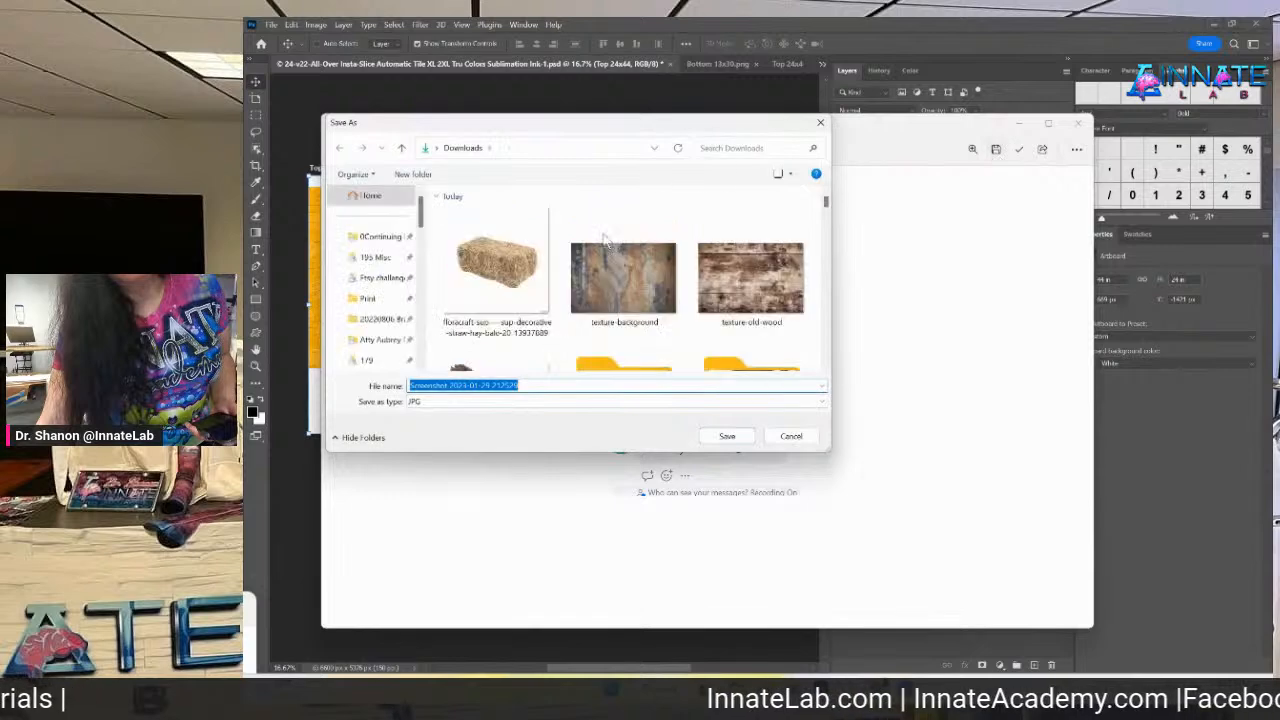
click(727, 436)
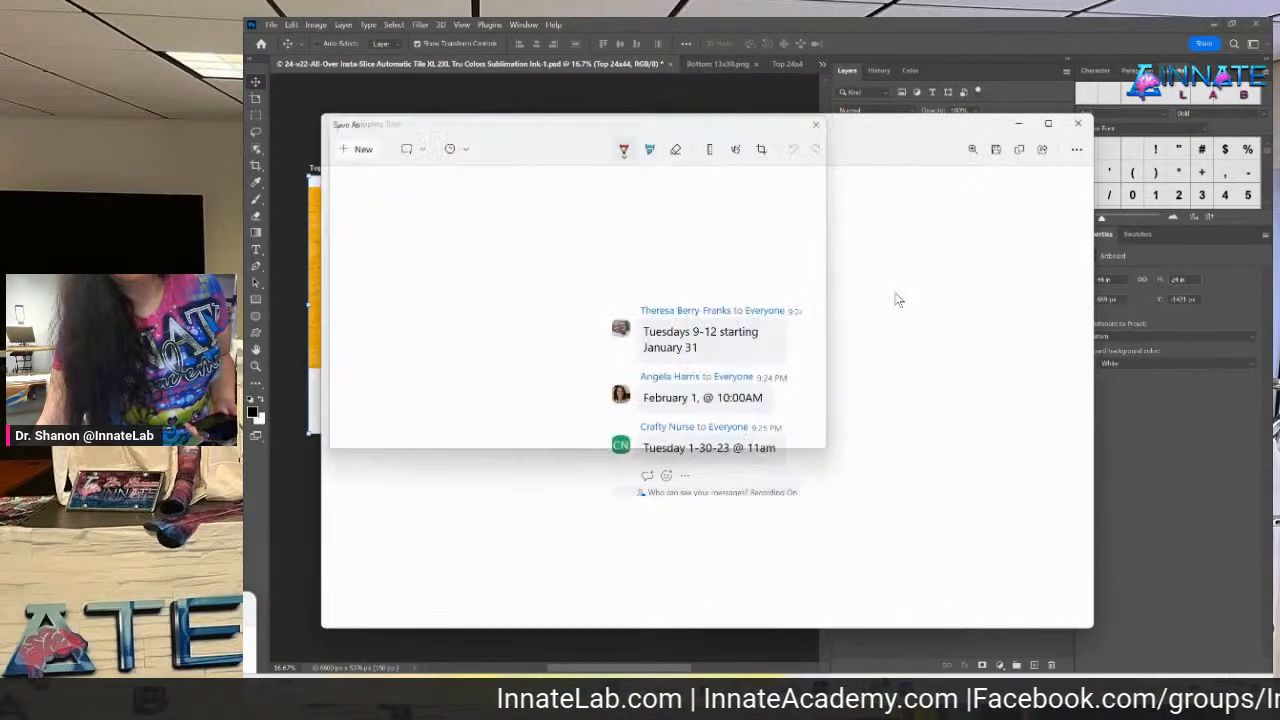
click(1020, 125)
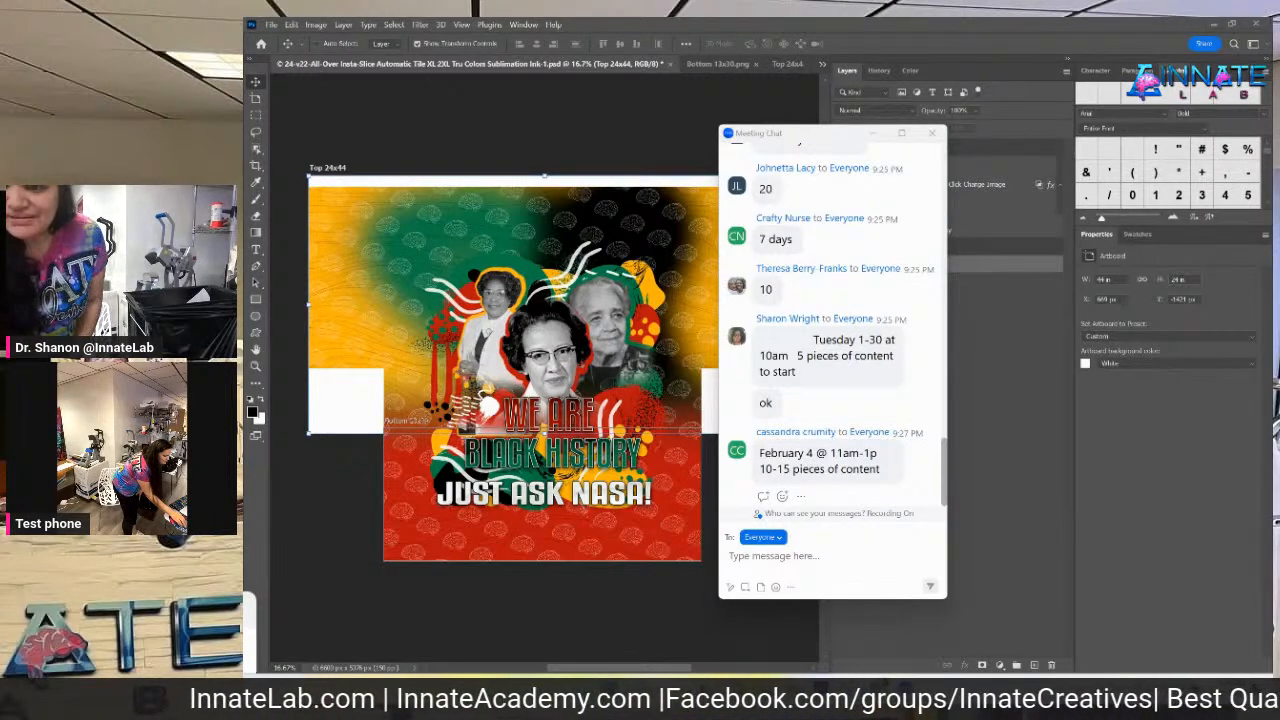
Mute the computer's sound in the system quick settings and dismiss them.
key(super+a)
click(1057, 608)
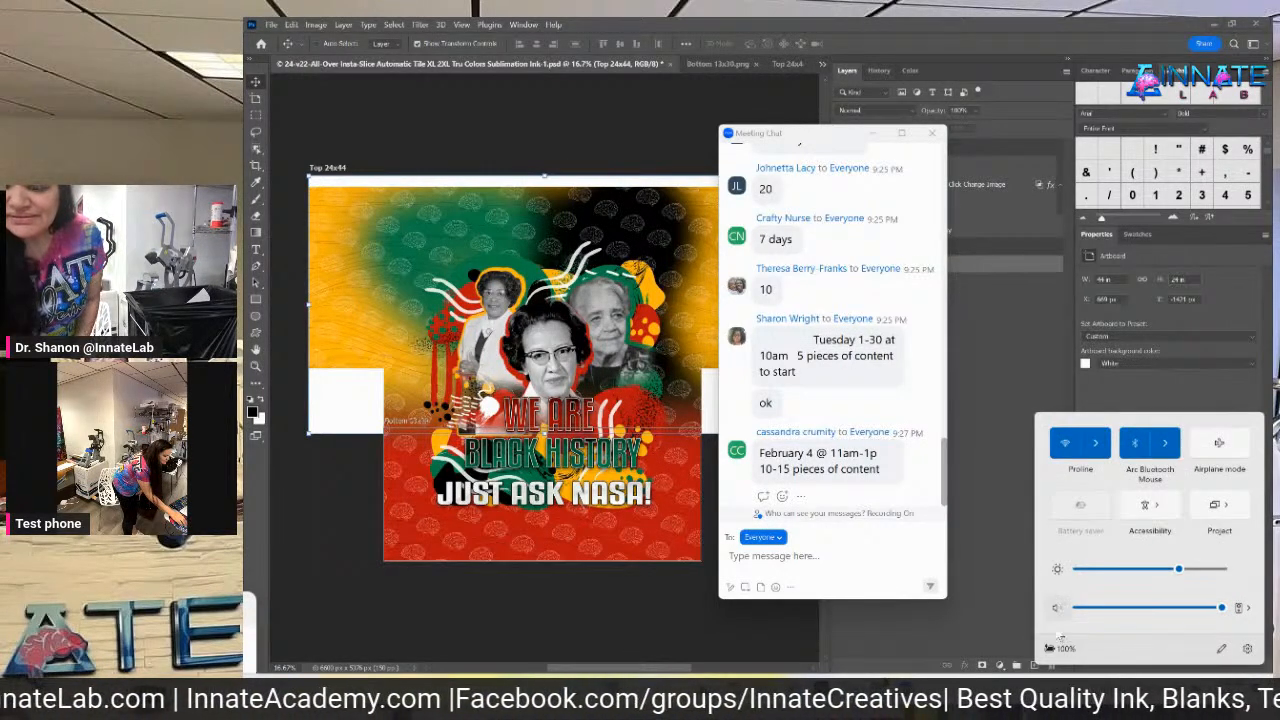
key(Escape)
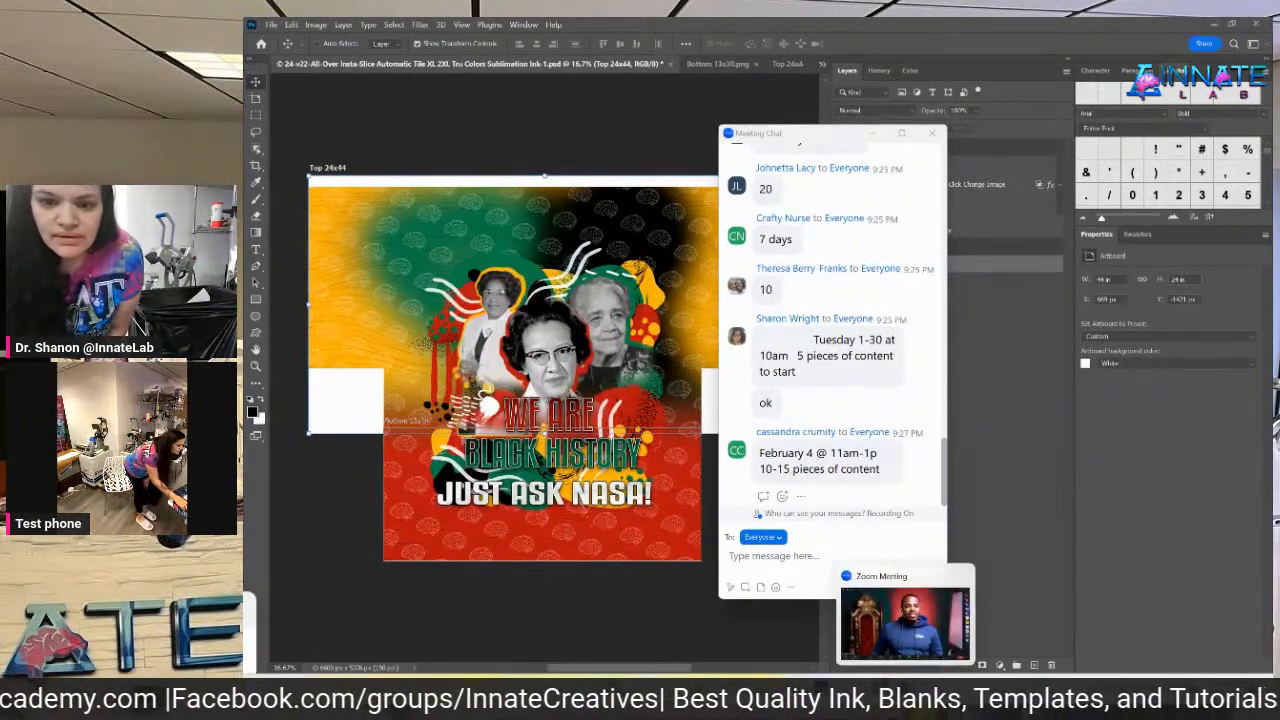
Switch to the StreamYard studio in the browser, mute the host's microphone and remove the shared screen from the broadcast.
mouse_move(876, 705)
click(945, 615)
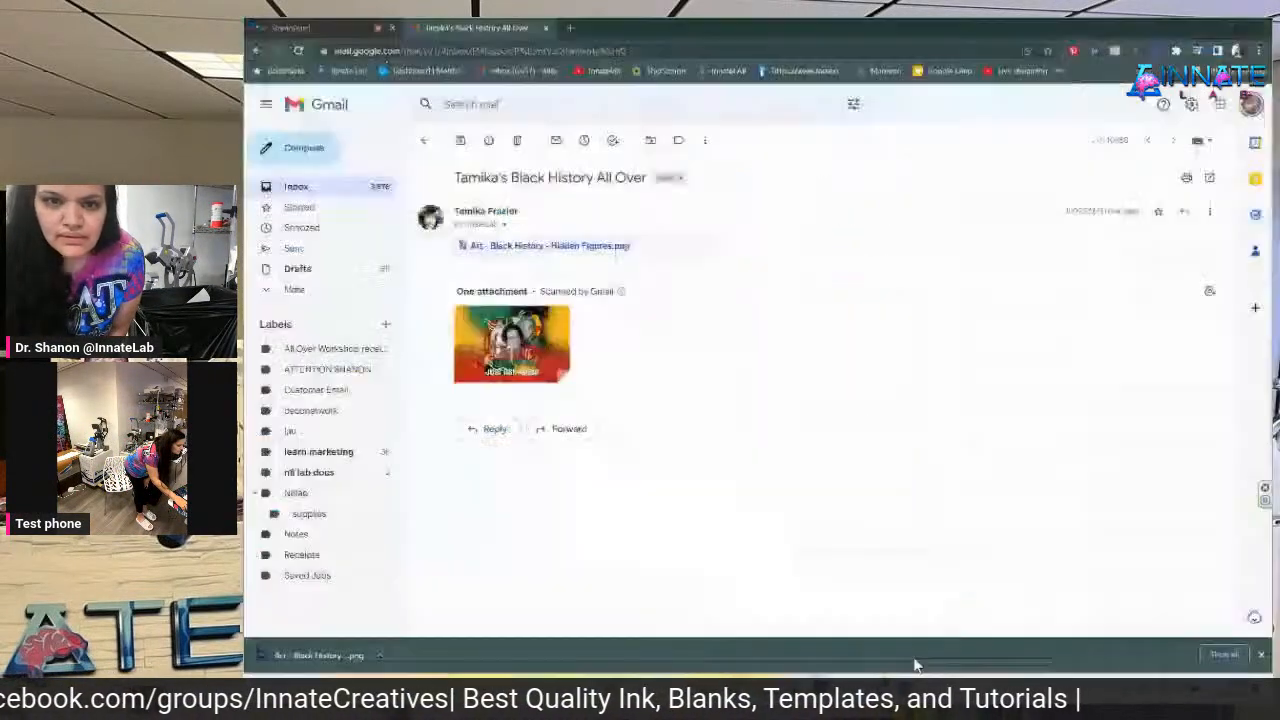
click(357, 27)
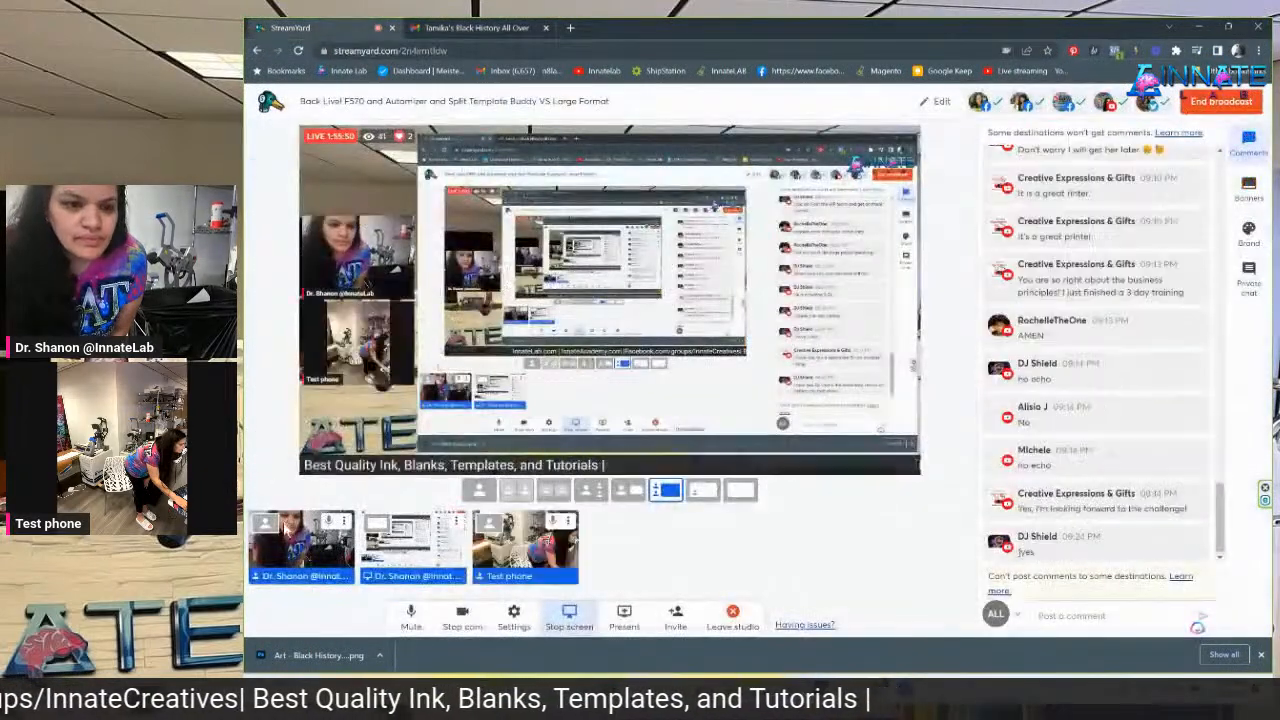
click(329, 521)
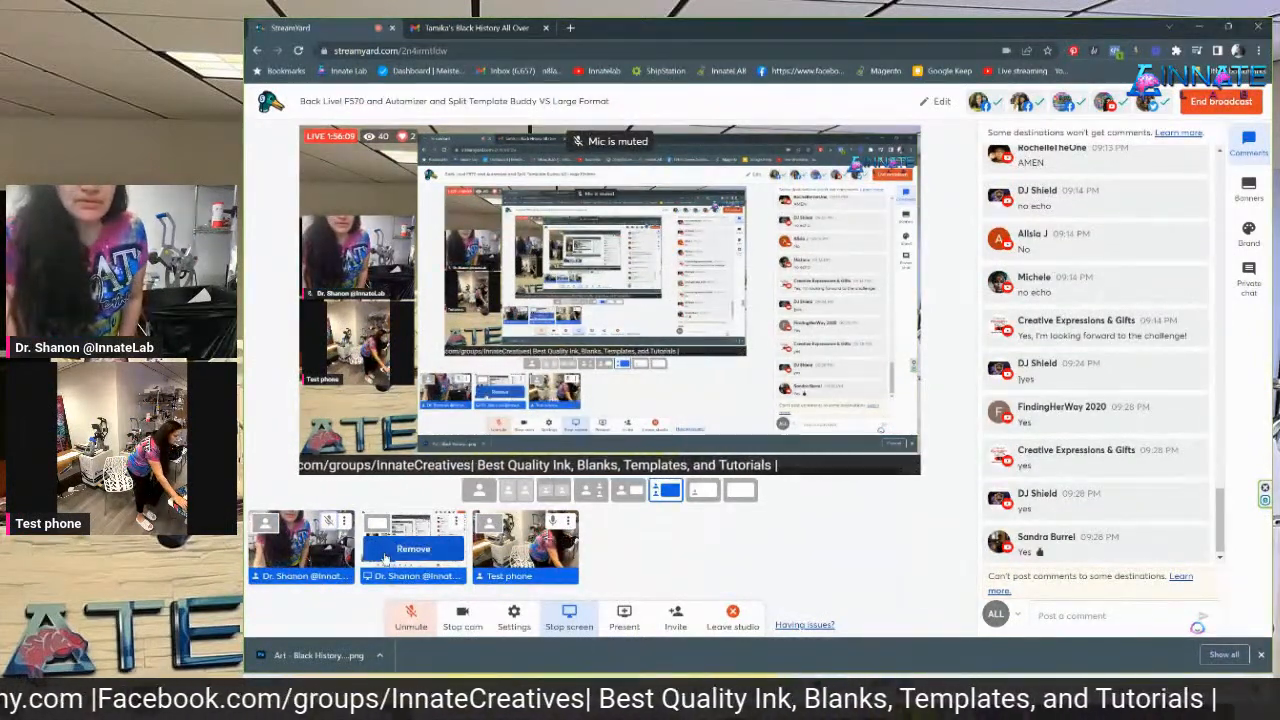
click(413, 547)
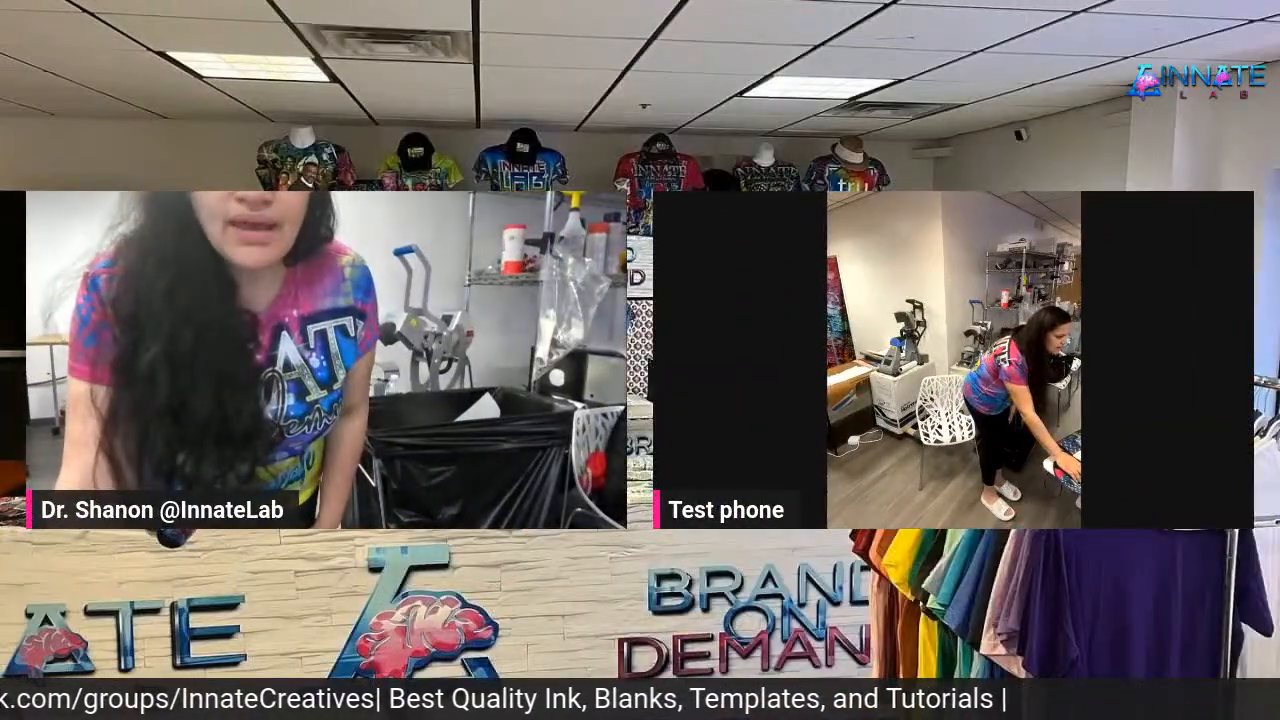